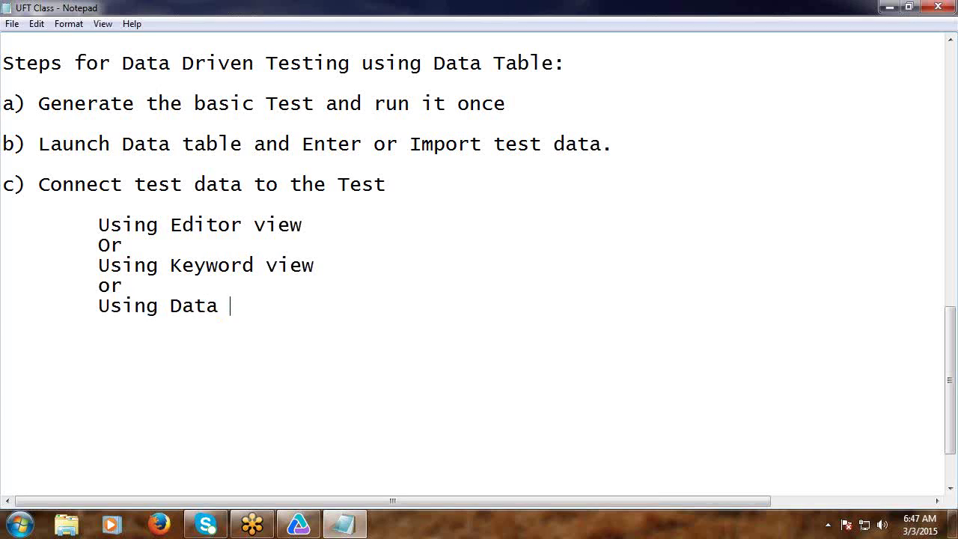
Complete the 'Using Data Driver' line and add step 'd) Run the Test'.
text(iver)
key(Return)
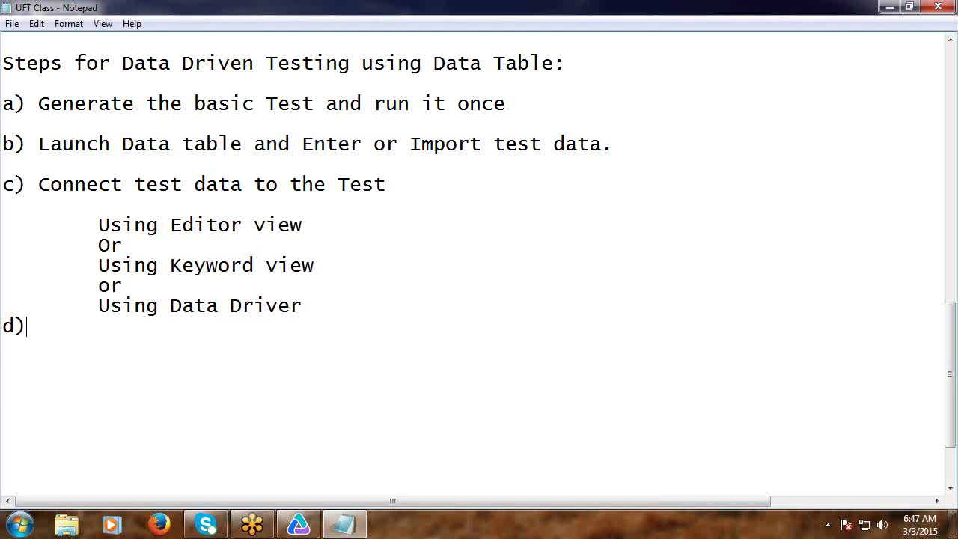
text(d) Run the Test)
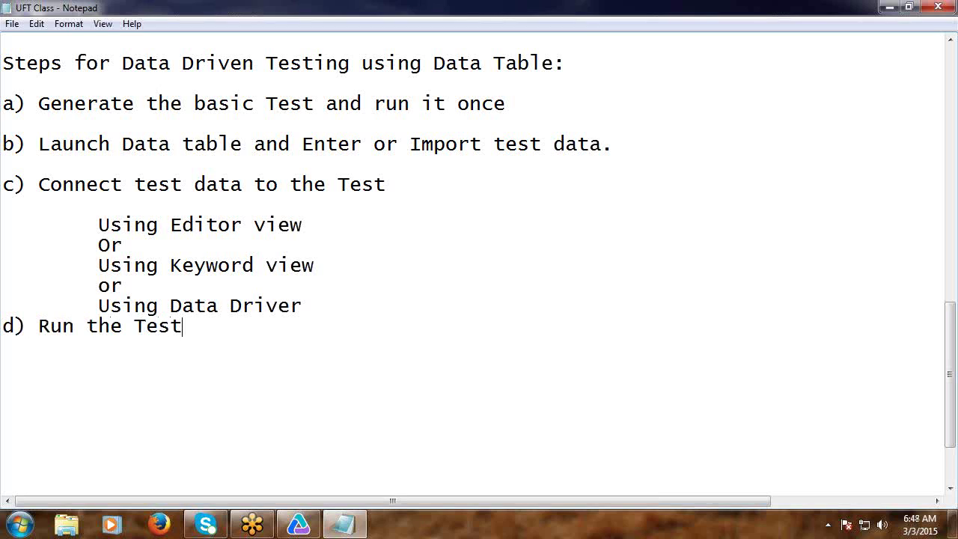
key(Return)
Add a dashed divider line followed by an 'Ex:' heading and blank lines.
text(-------------------------------)
key(Return)
text(Ex)
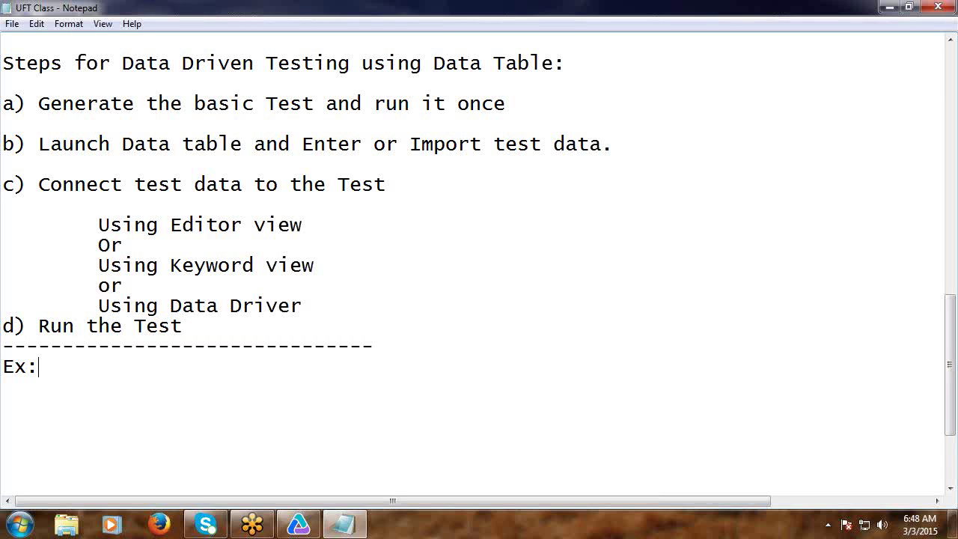
text(:)
key(Return)
key(Return)
scroll(594, 99, down, 3)
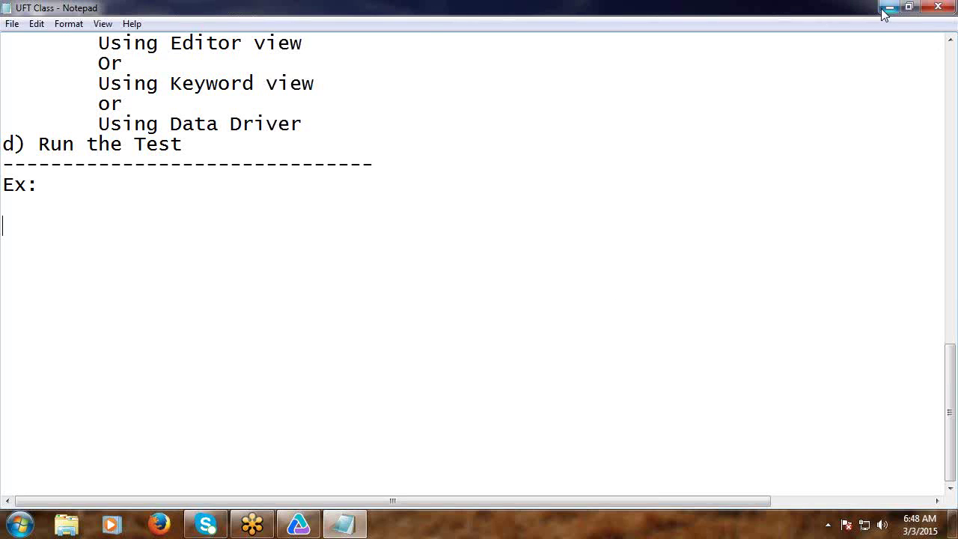
Save the UFT Class notes and minimize Notepad.
click(13, 24)
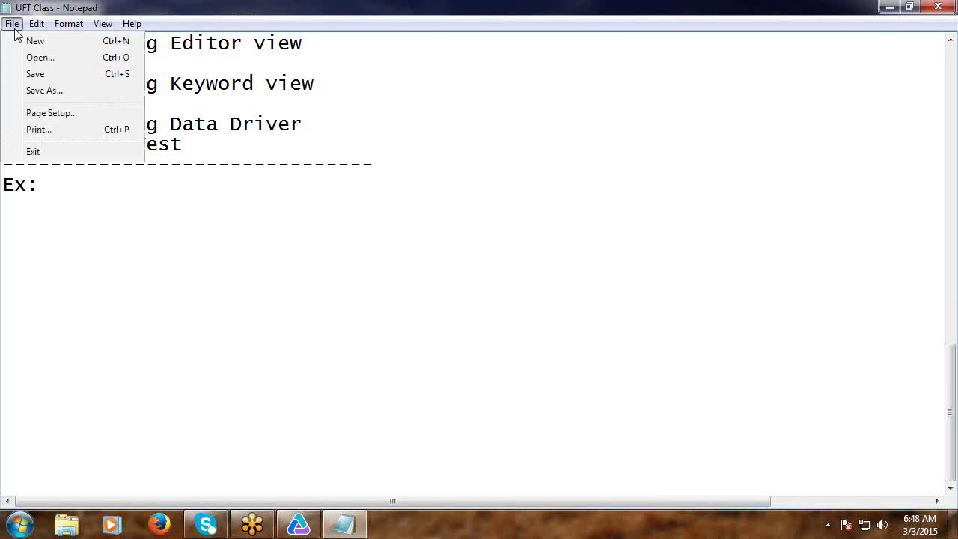
click(34, 73)
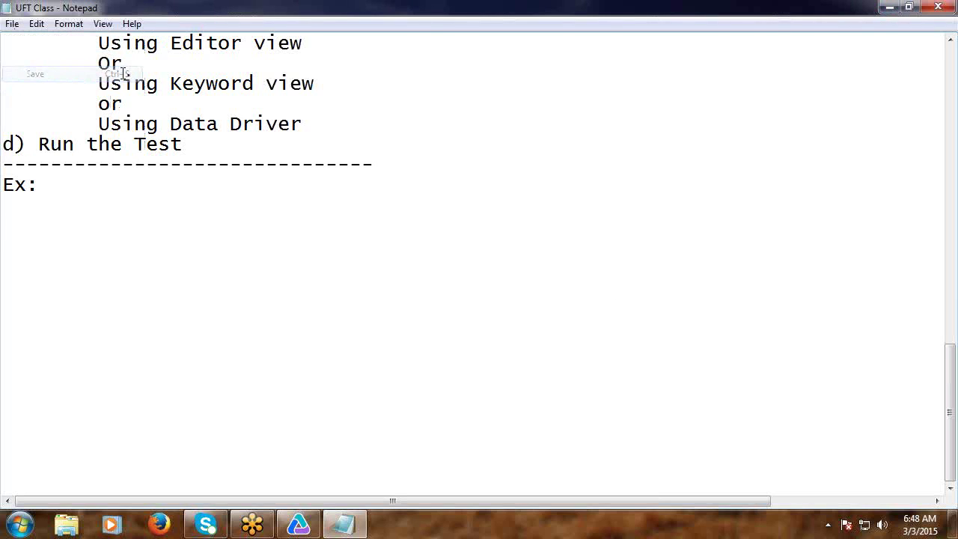
click(889, 7)
Record activating the Login dialog of the Flight GUI sample launched from the Start menu.
click(298, 524)
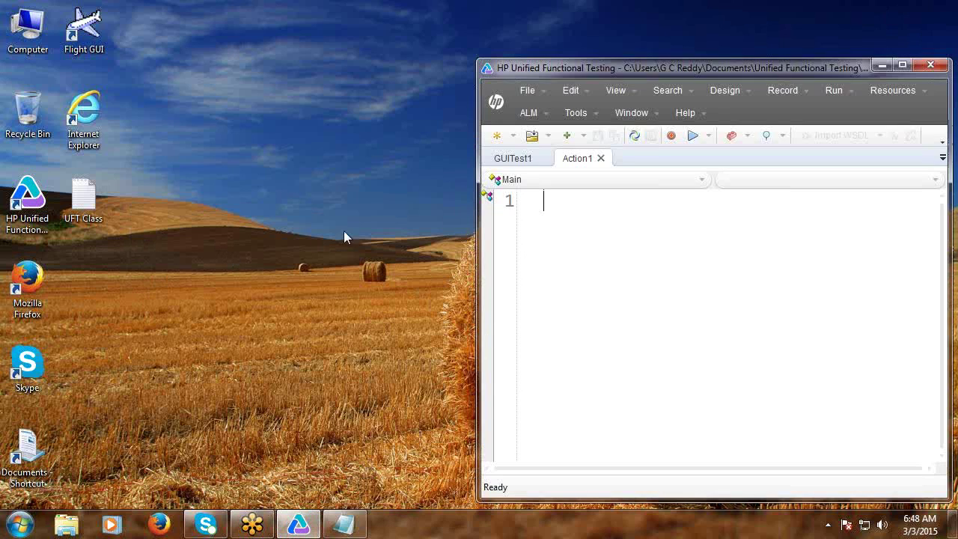
click(671, 136)
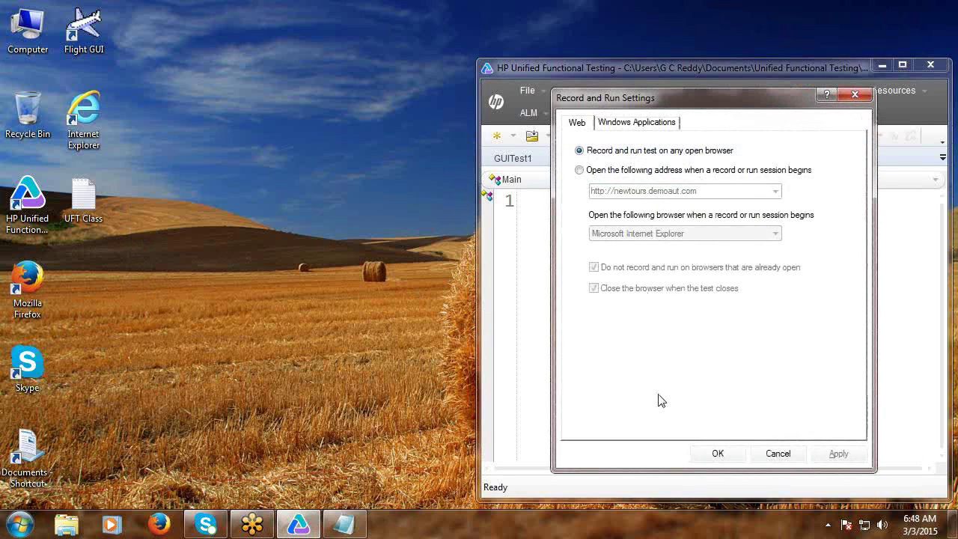
click(718, 453)
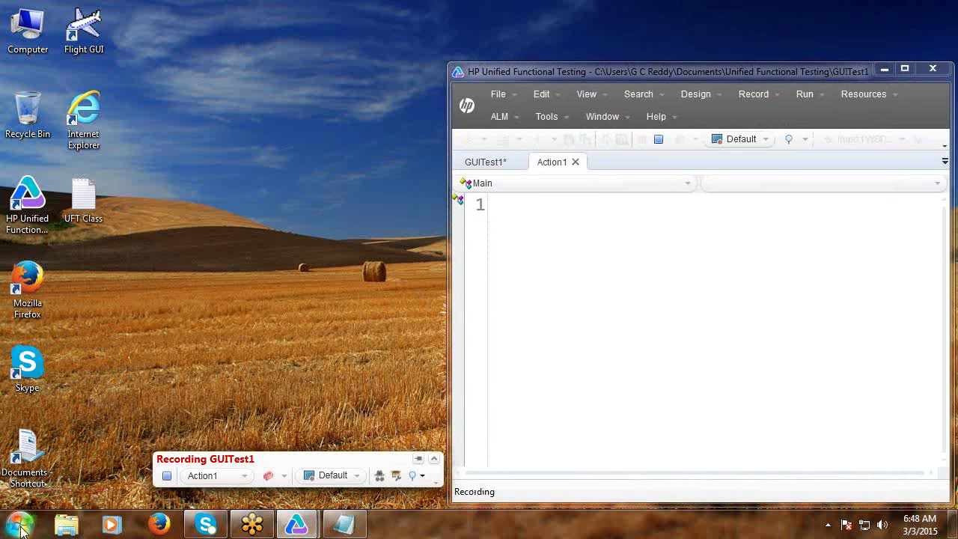
click(20, 524)
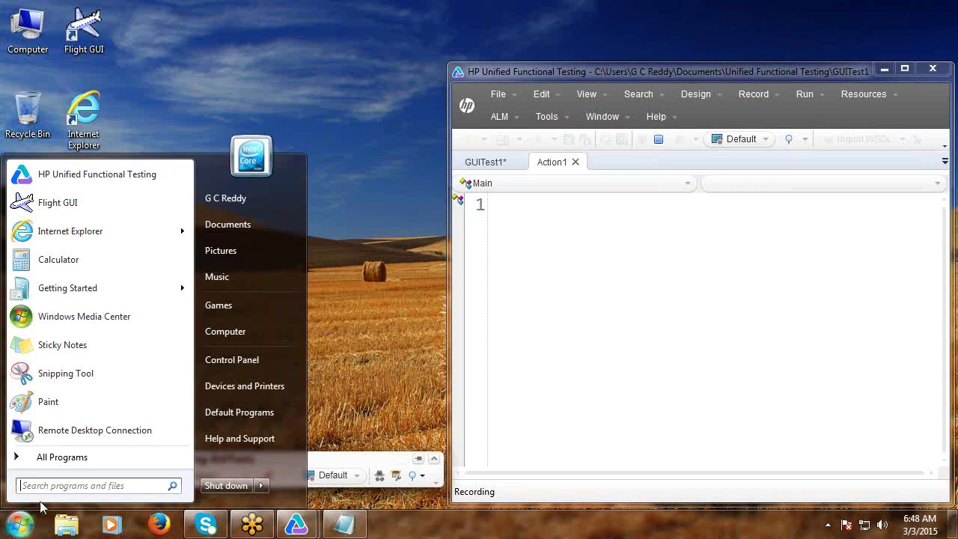
click(55, 461)
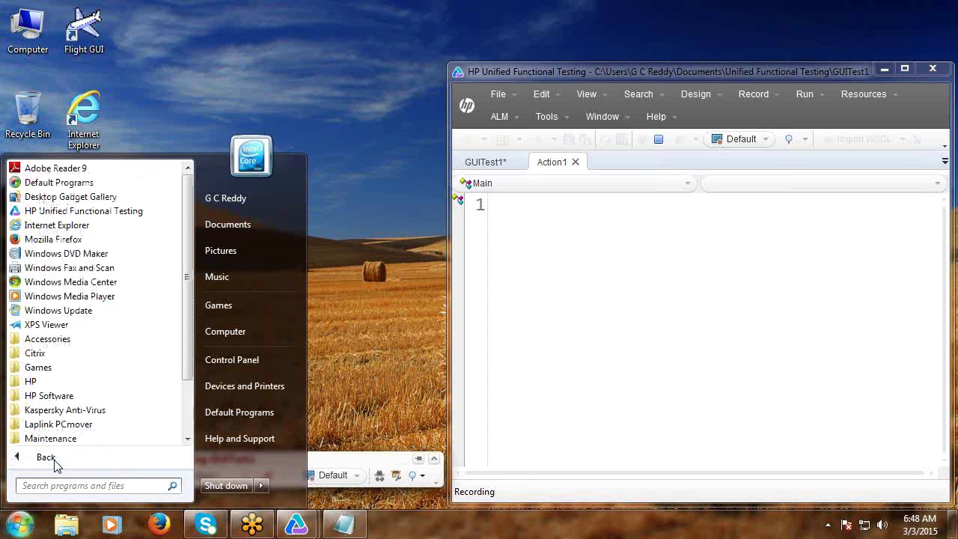
click(18, 398)
click(30, 424)
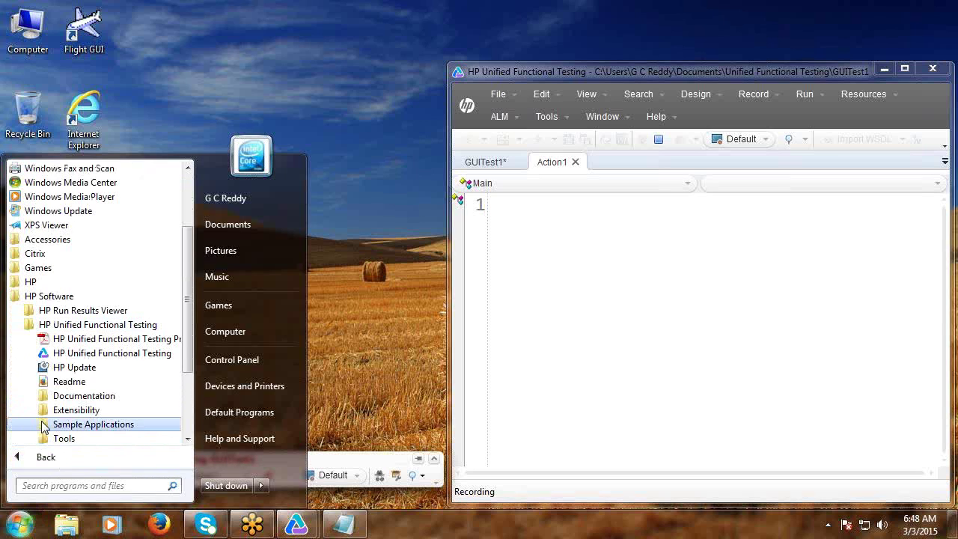
click(47, 425)
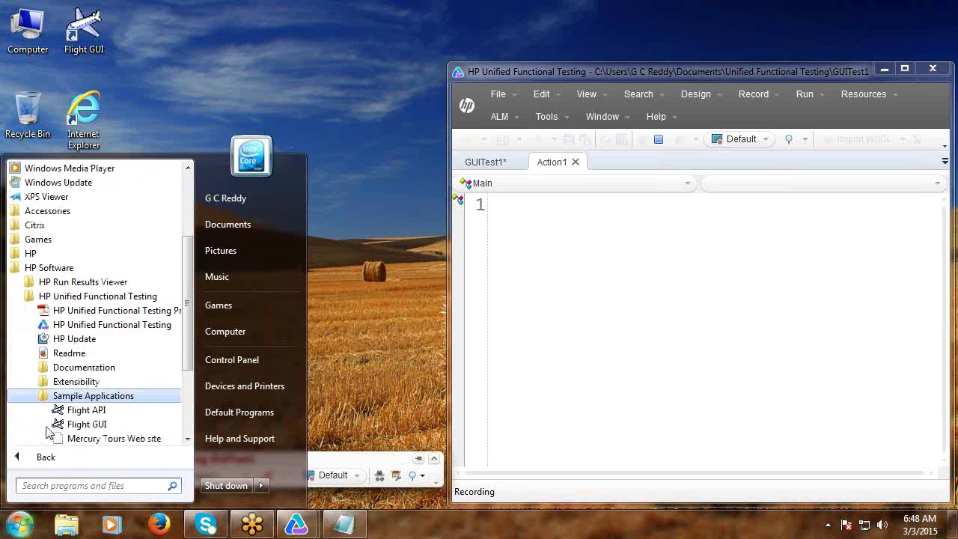
click(72, 424)
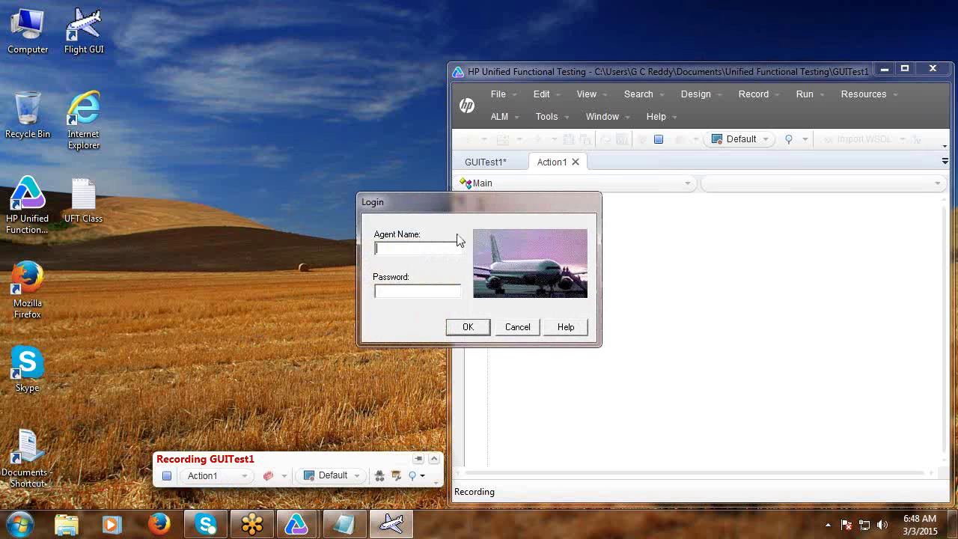
click(454, 201)
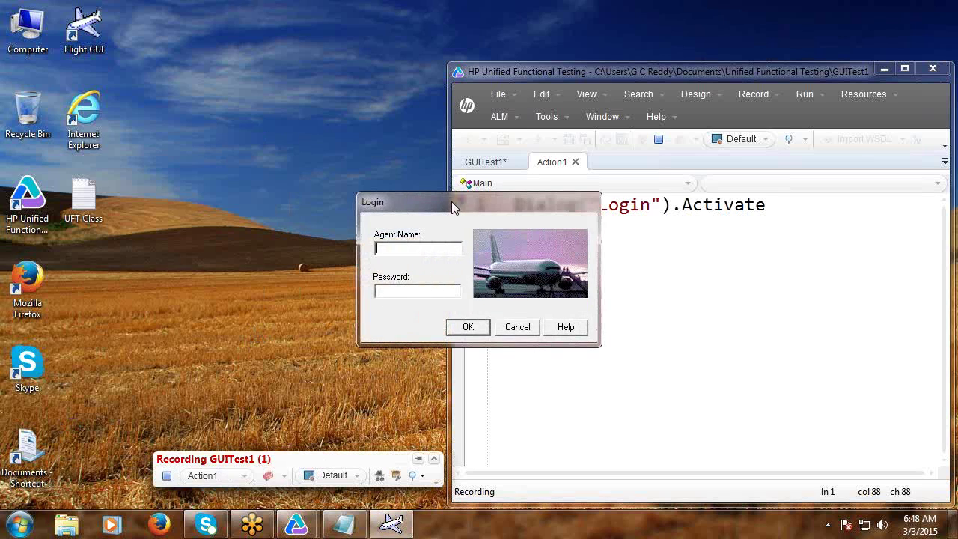
click(659, 139)
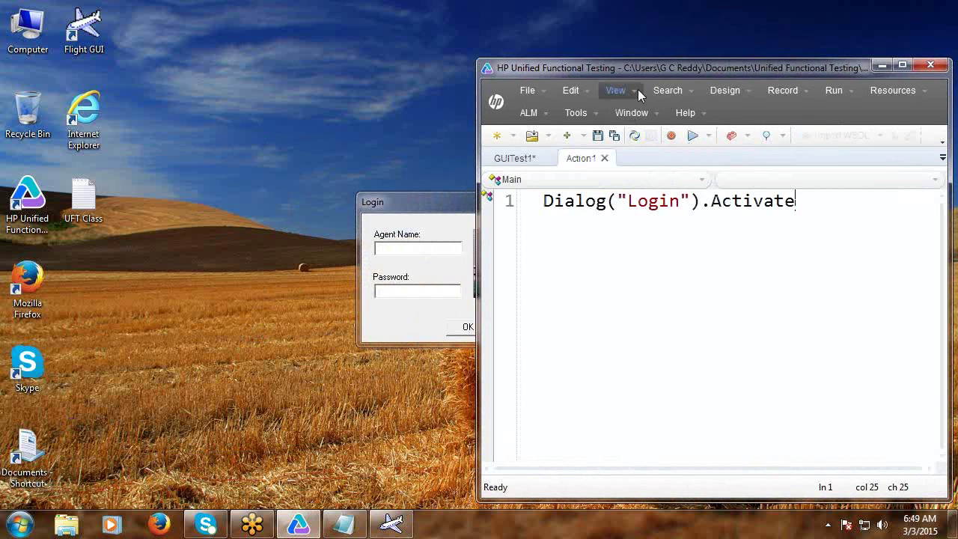
Review the Windows Applications record settings without changes, then start a new test.
click(667, 90)
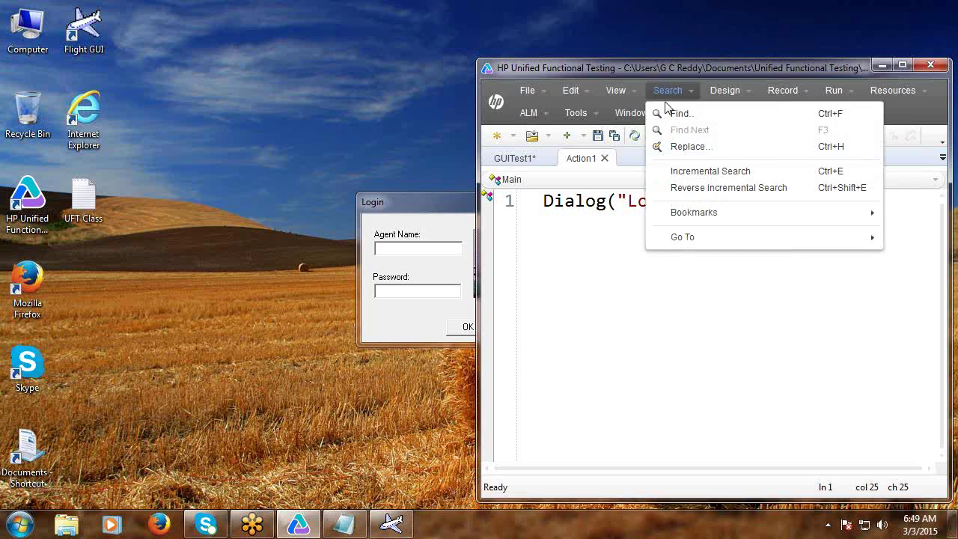
mouse_move(625, 93)
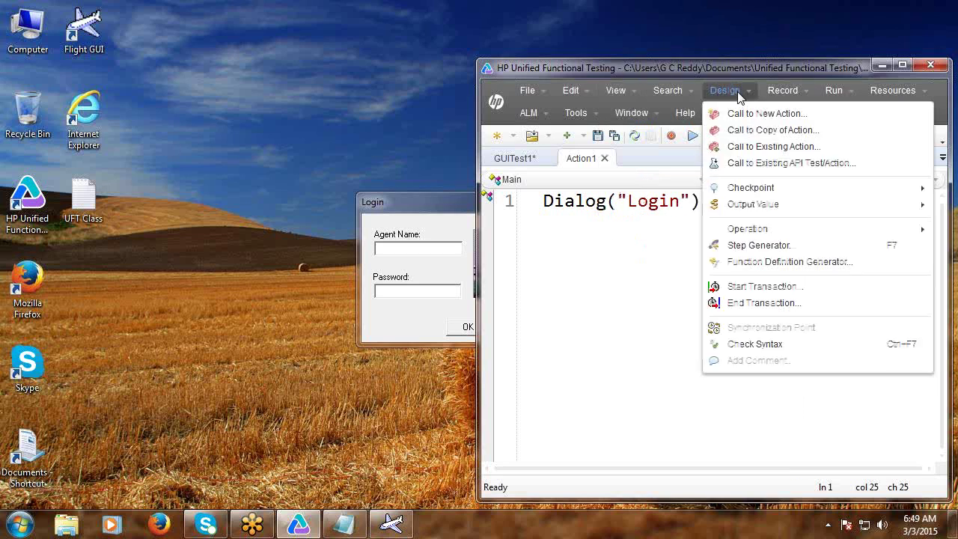
mouse_move(783, 93)
click(772, 212)
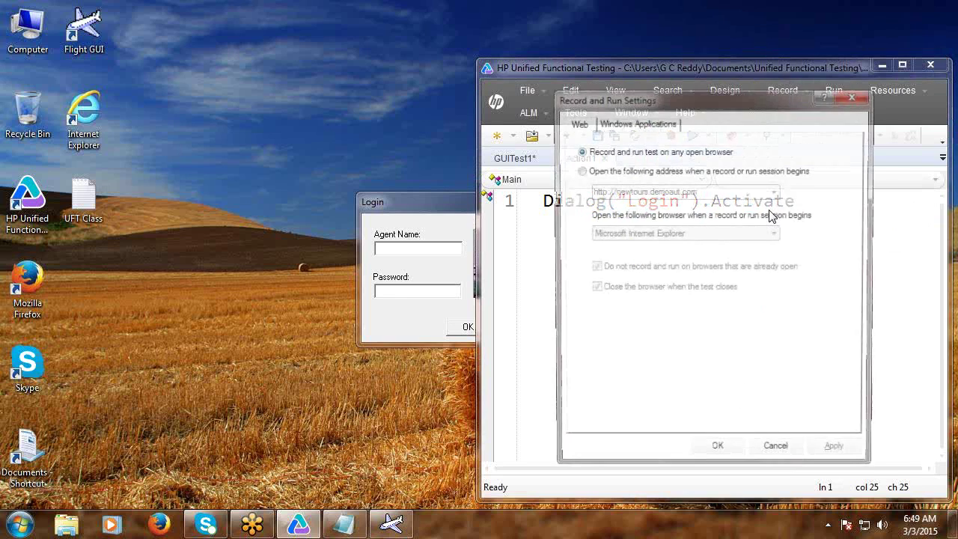
click(653, 123)
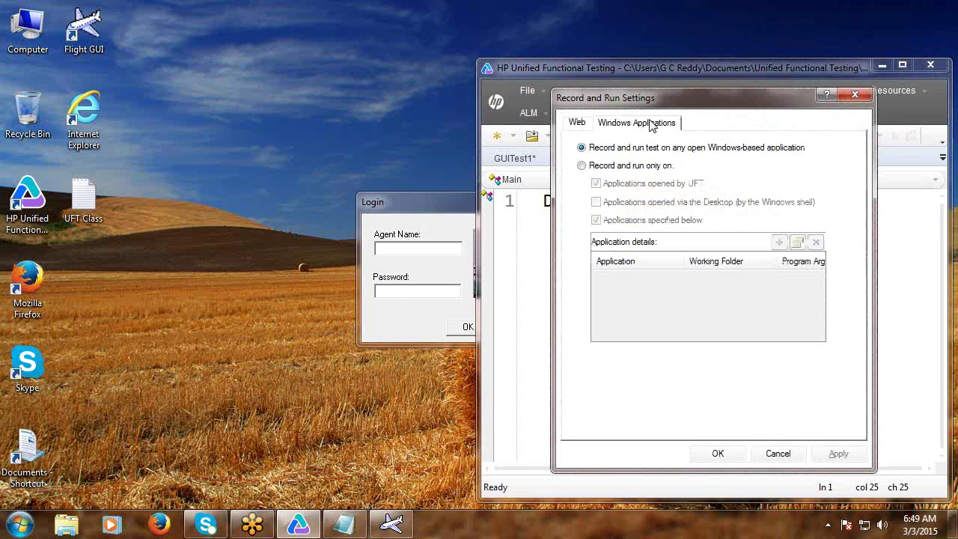
click(779, 454)
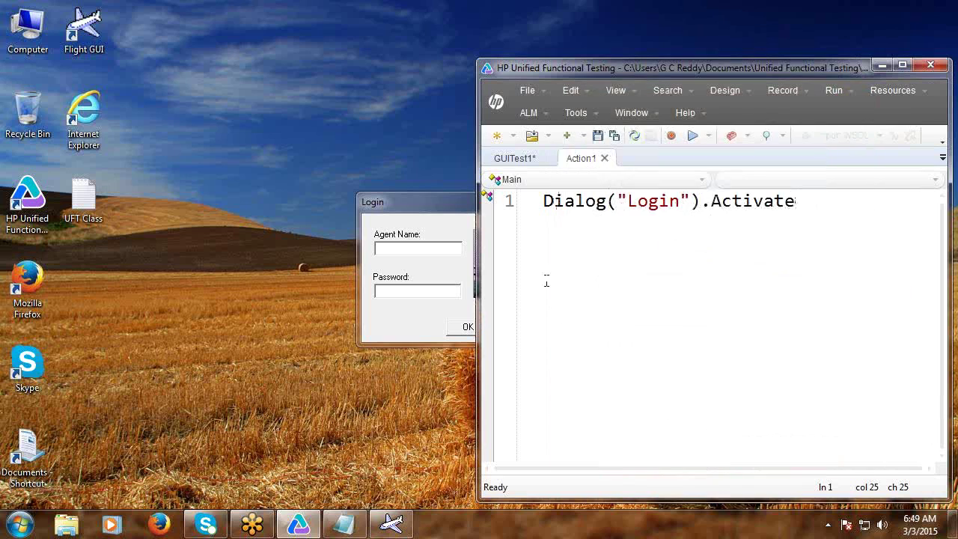
click(496, 135)
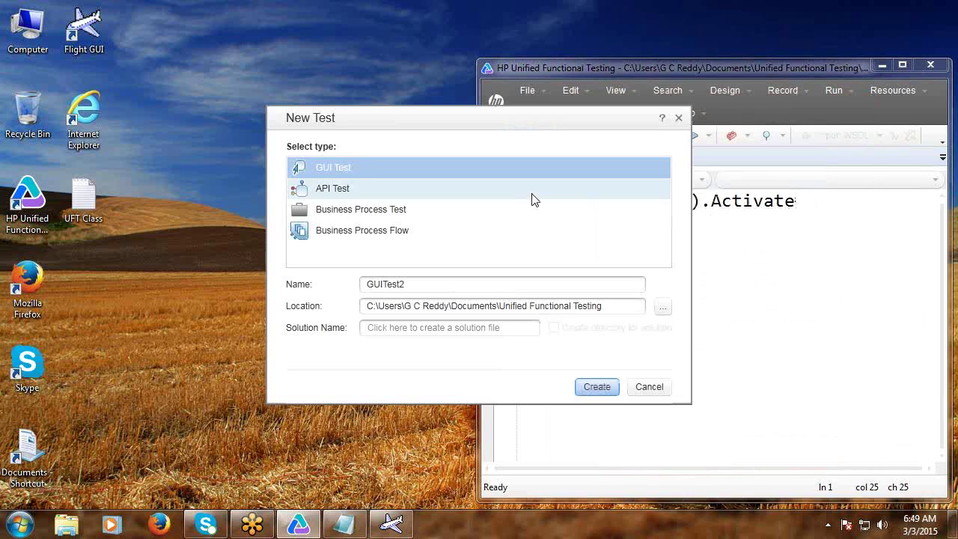
Create GUI test GUITest2 without saving GUITest1 and close the leftover Flight Login window.
click(597, 395)
click(789, 322)
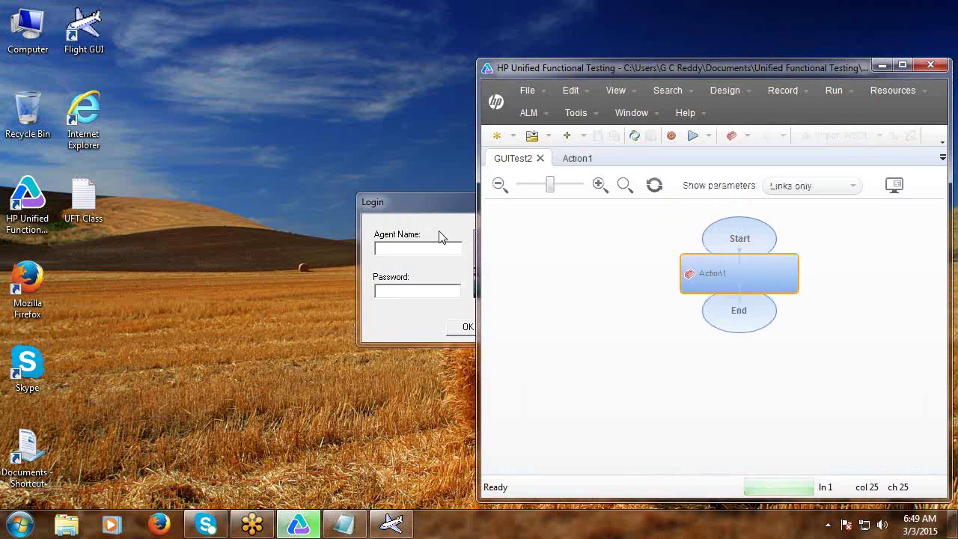
click(518, 327)
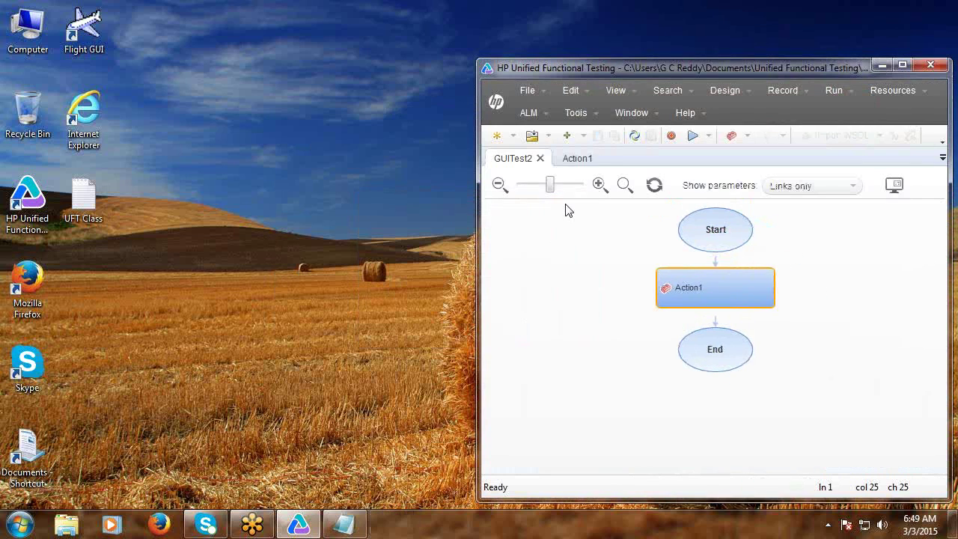
click(575, 158)
Start recording and launch the Flight GUI sample application.
click(671, 136)
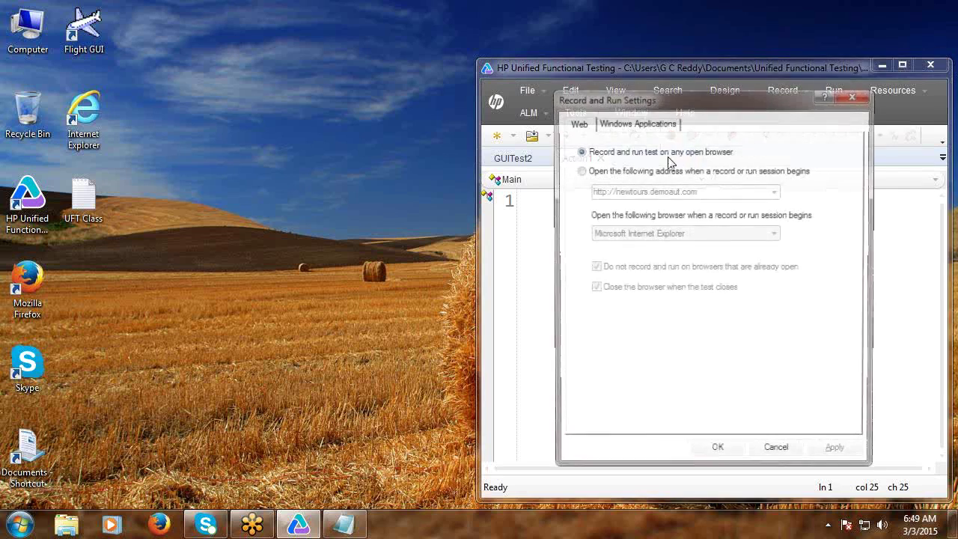
click(715, 449)
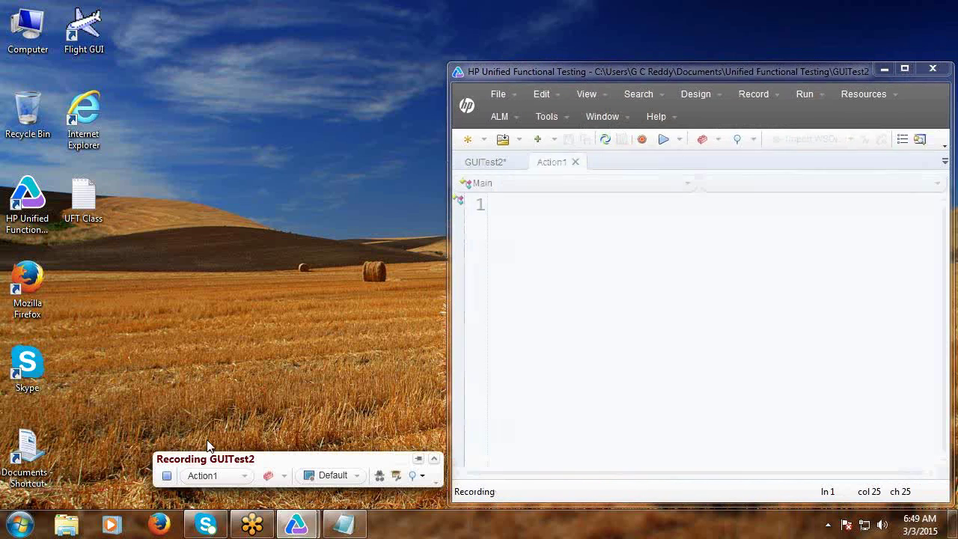
click(18, 524)
click(23, 459)
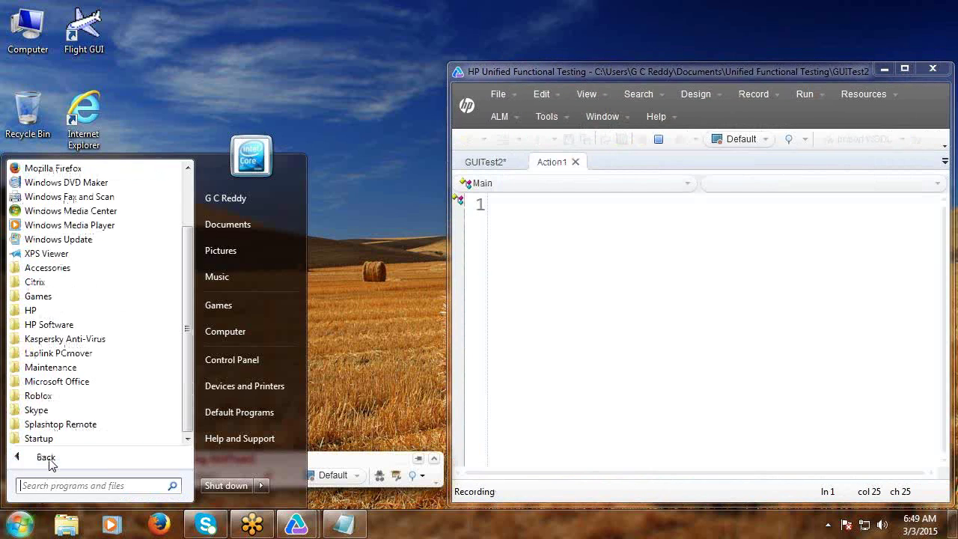
click(50, 325)
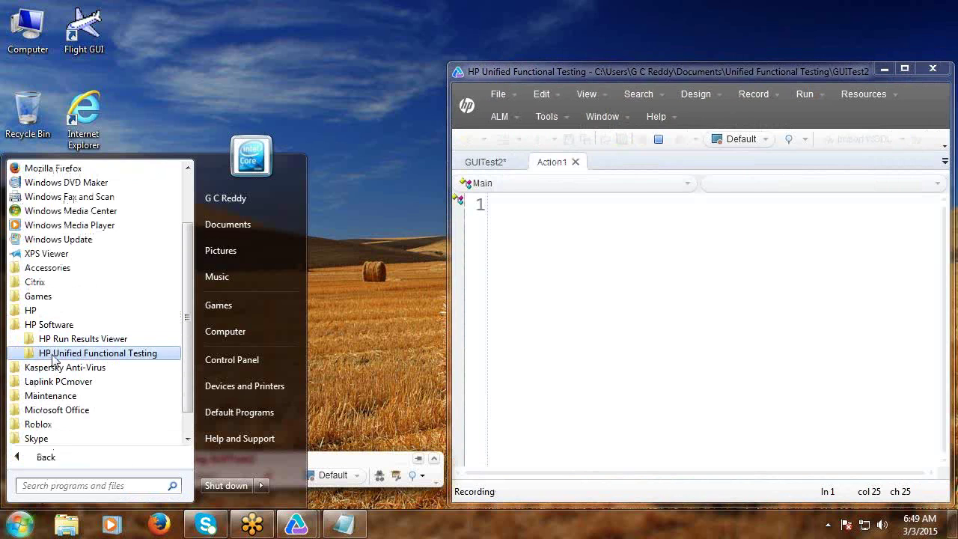
click(52, 355)
click(75, 421)
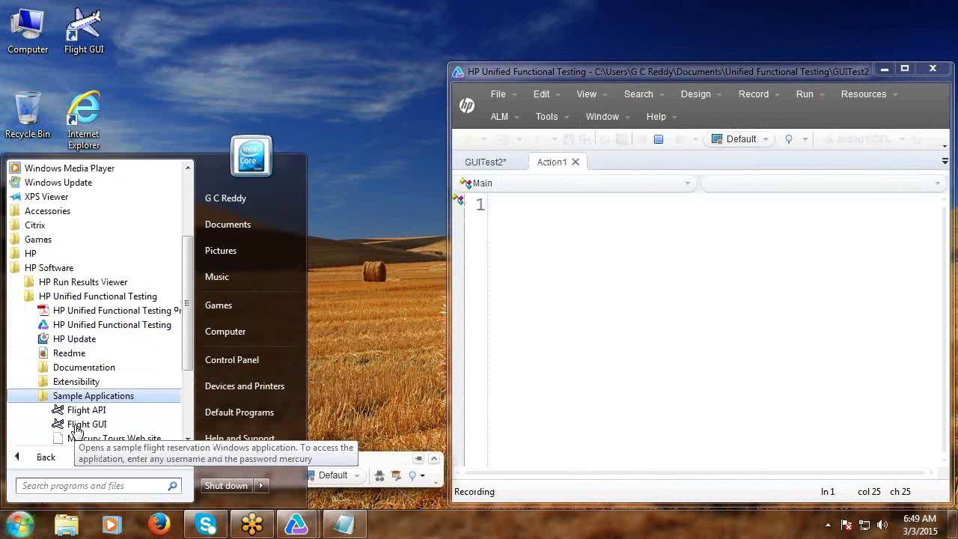
click(81, 425)
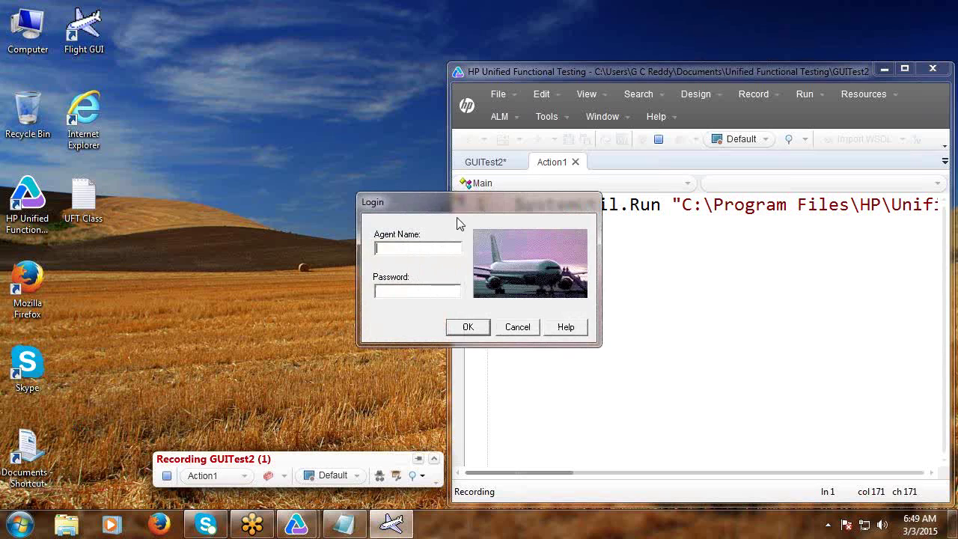
Record logging in with agent name and password, close Flight Reservation, stop, and run the test.
click(420, 251)
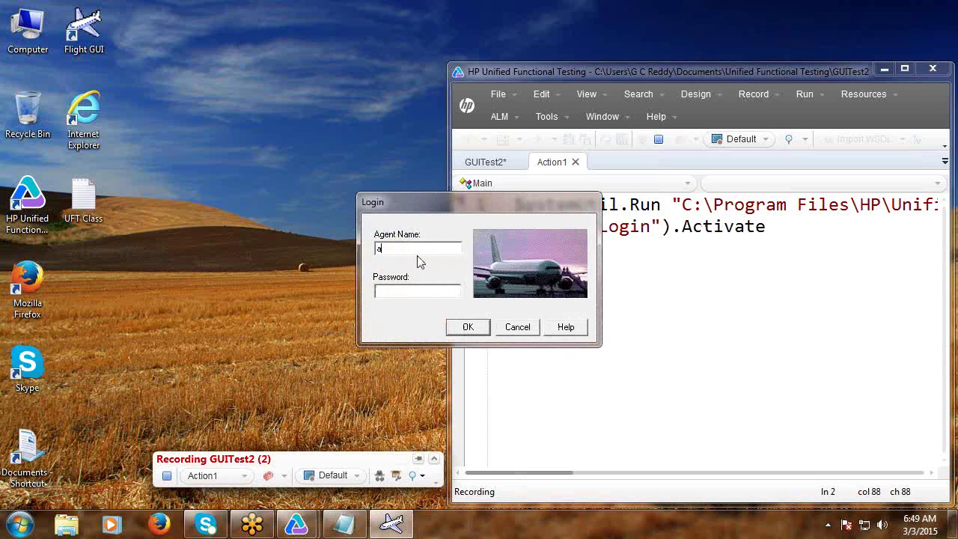
click(411, 296)
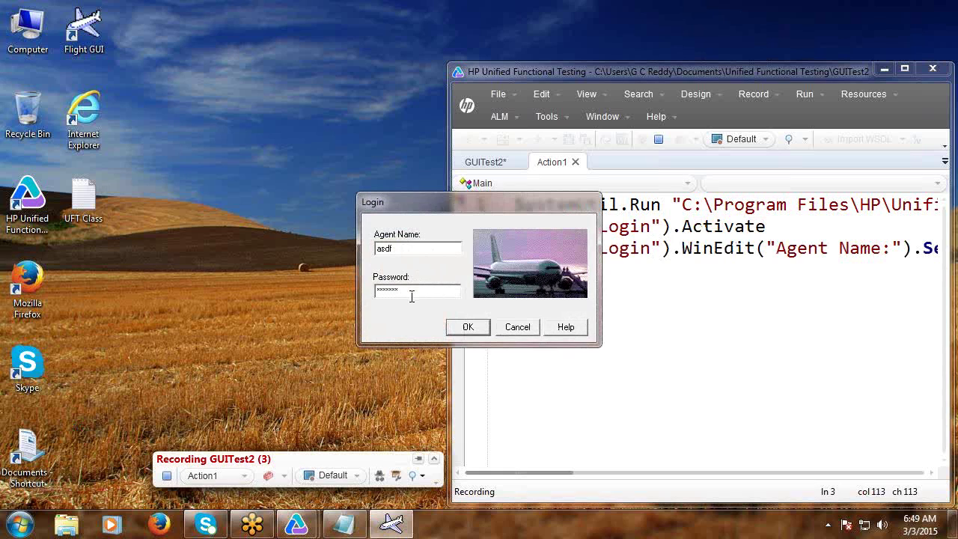
click(457, 331)
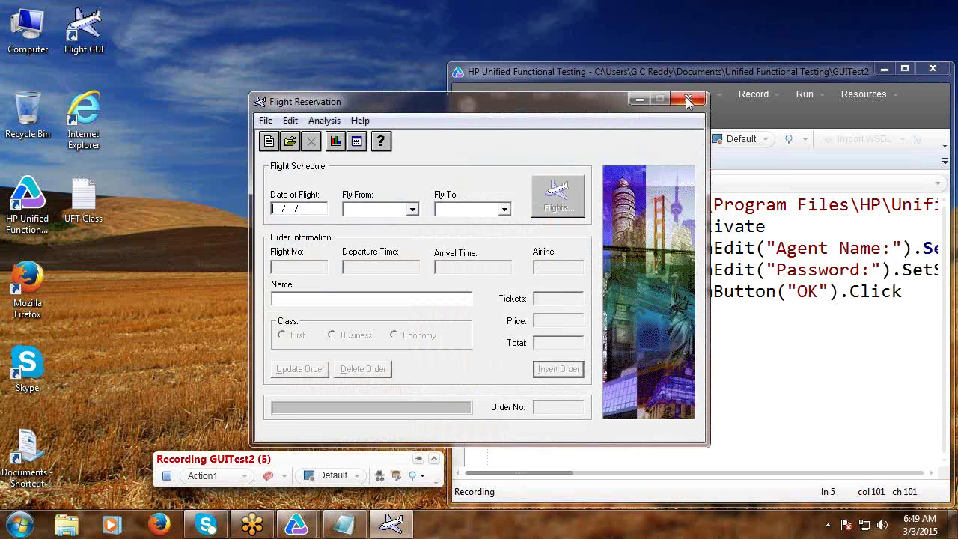
click(689, 101)
key(F4)
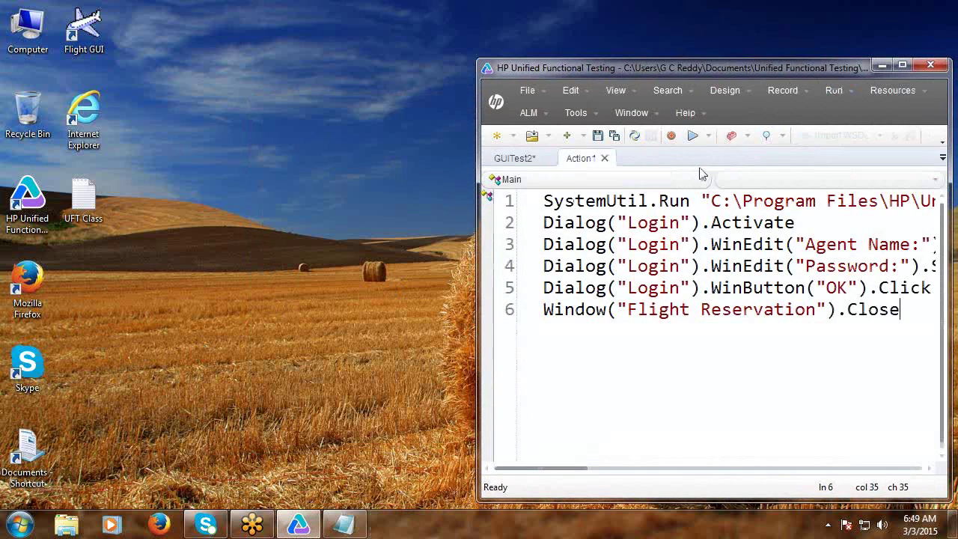
click(692, 135)
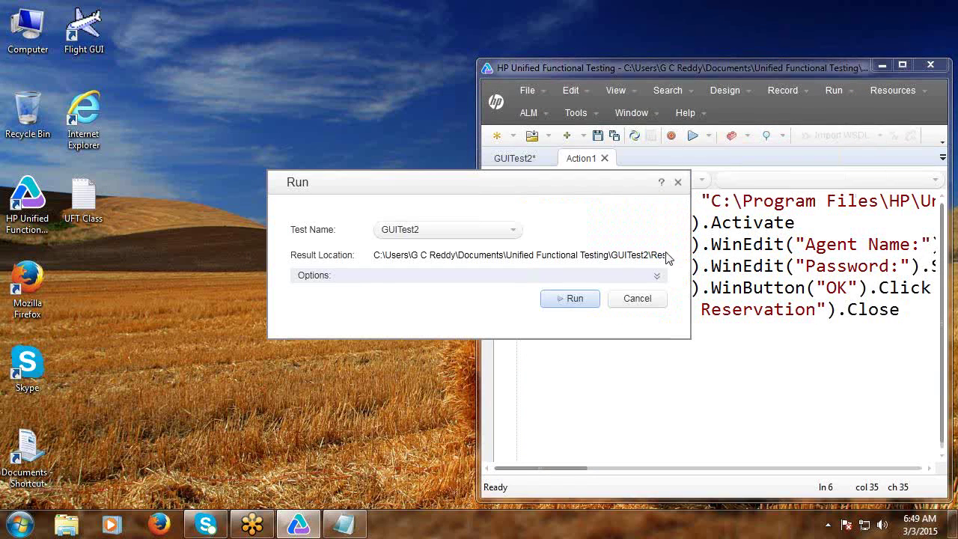
click(570, 299)
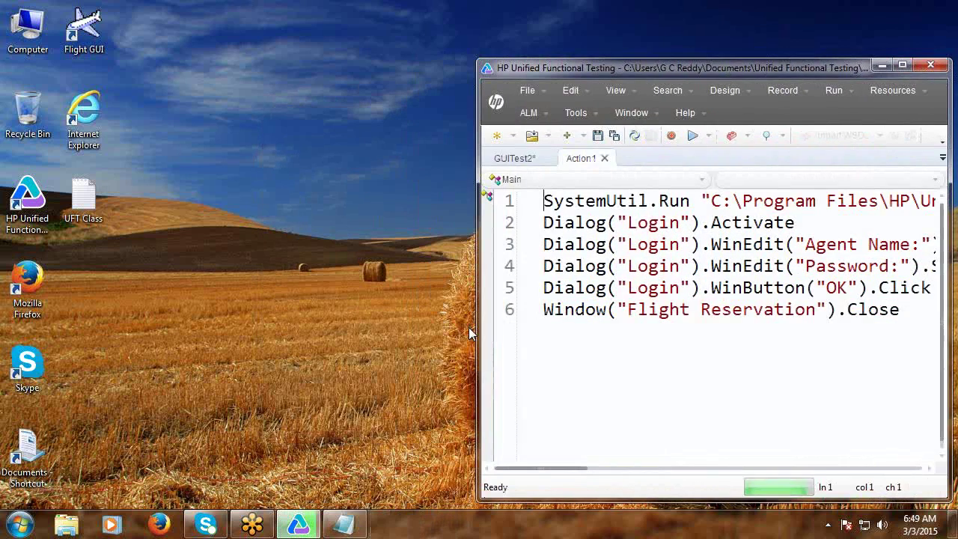
Maximize UFT and show the Data table pane, enlarged beneath the script.
click(904, 67)
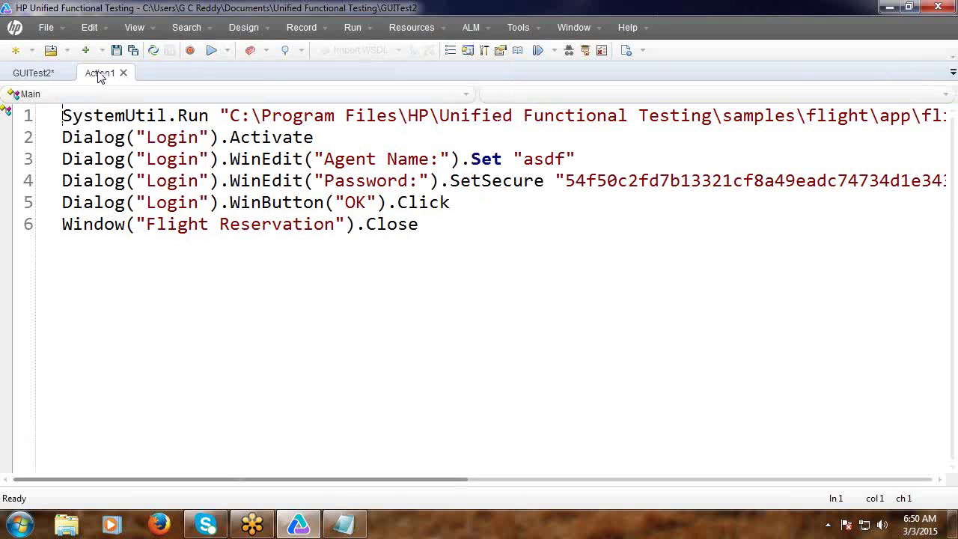
click(136, 30)
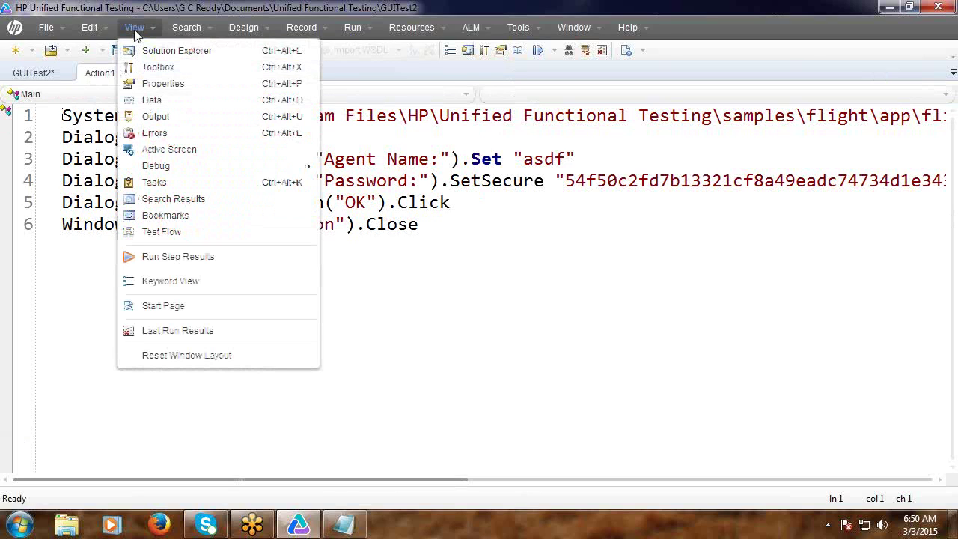
click(152, 102)
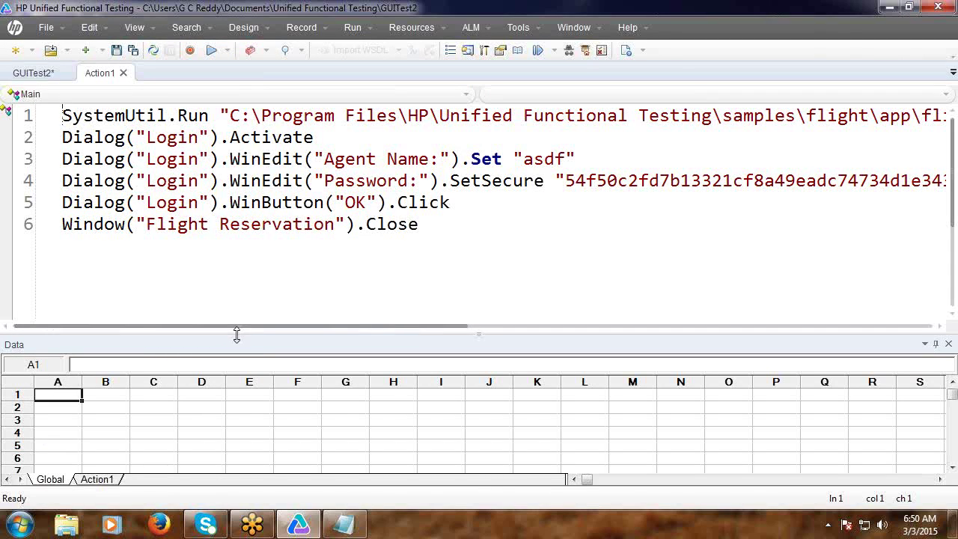
drag(236, 335, 240, 225)
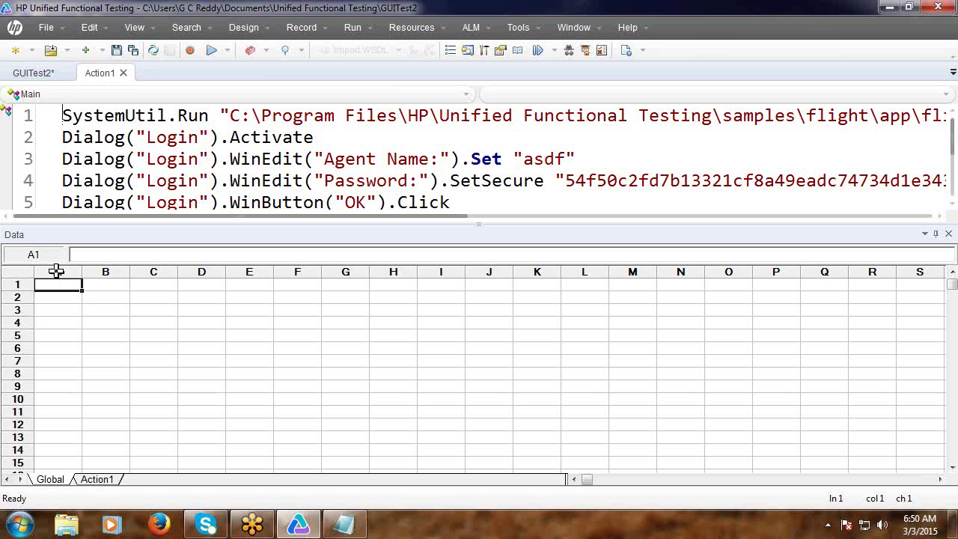
Start renaming the first Global sheet column to Agent.
click(56, 271)
click(66, 288)
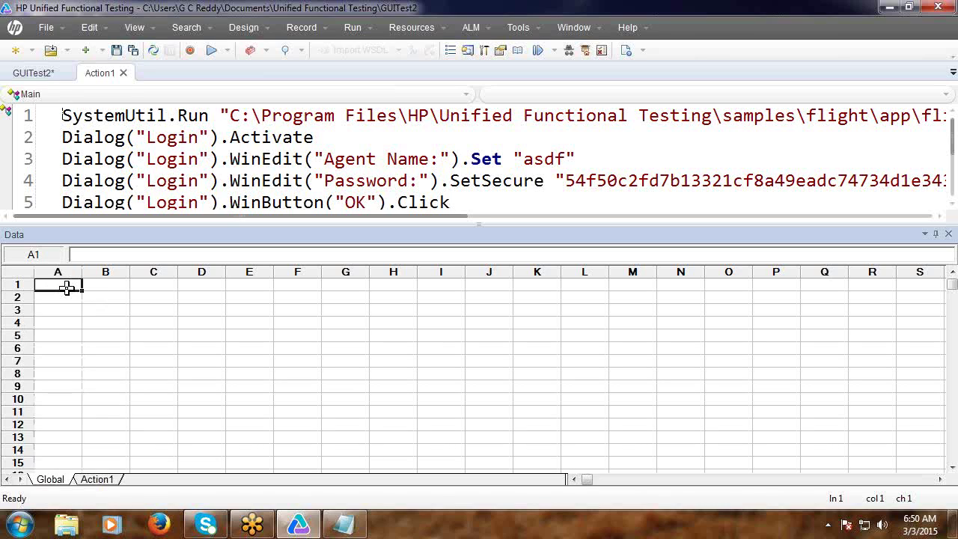
double_click(60, 272)
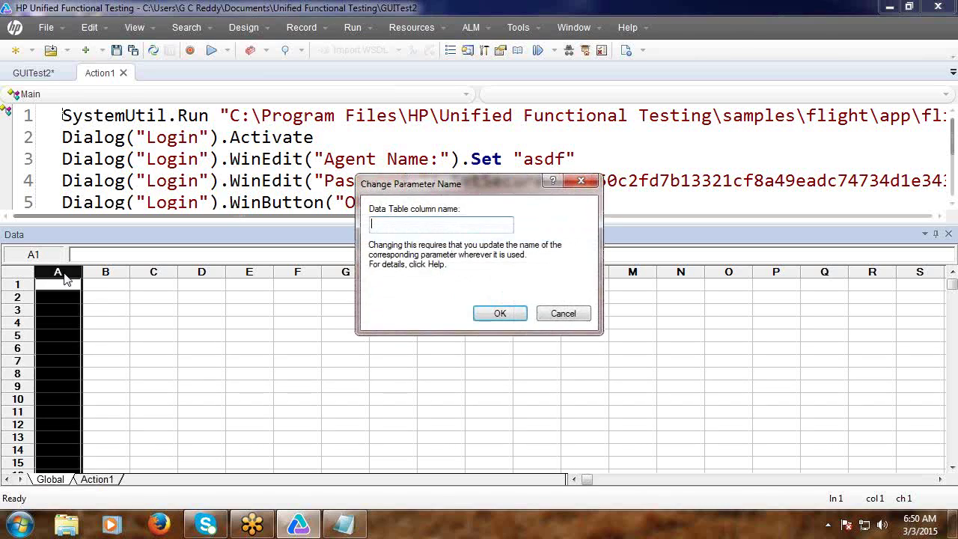
text(Agent)
Confirm column A as Agent and rename column B to Password.
click(499, 313)
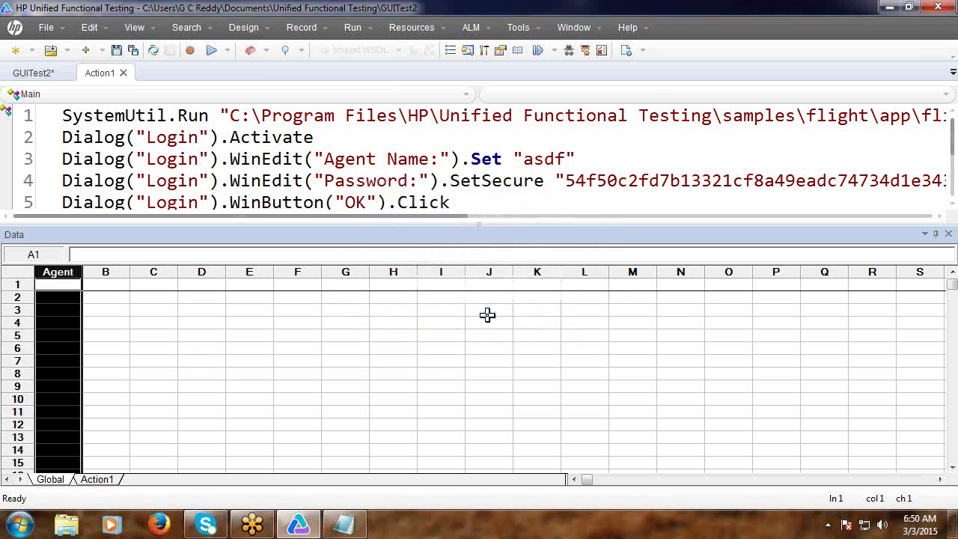
double_click(110, 274)
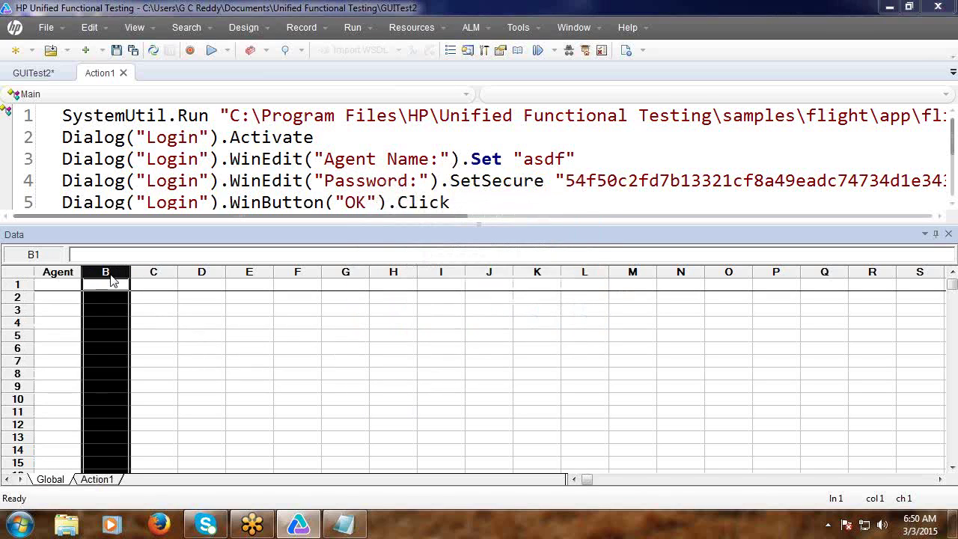
text(P)
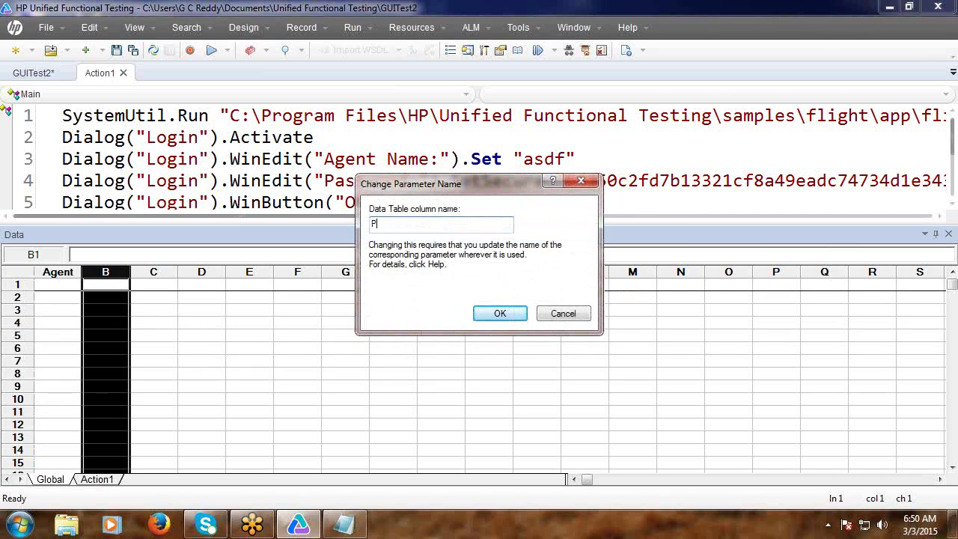
text(assword)
click(497, 314)
Enter agent test1 and its password in row 1.
click(63, 287)
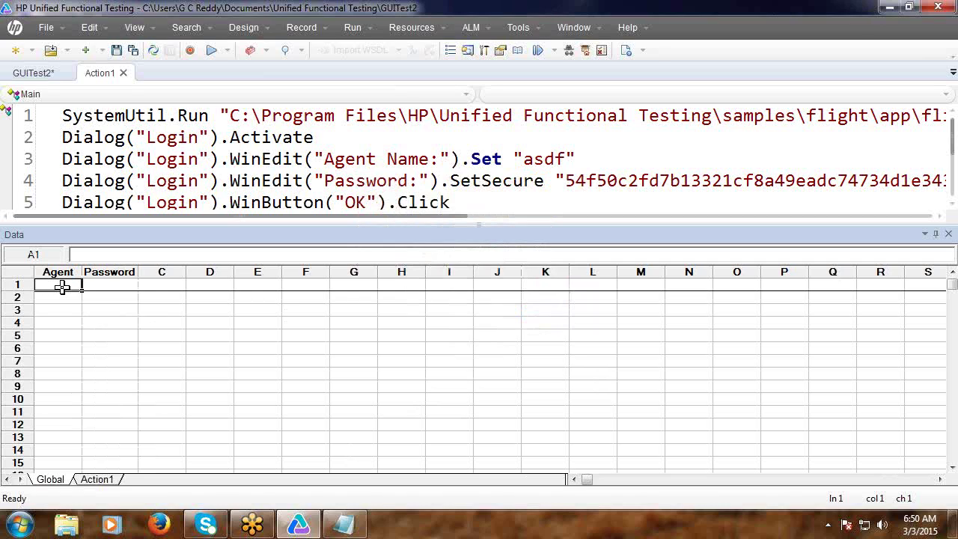
text(test1)
click(92, 287)
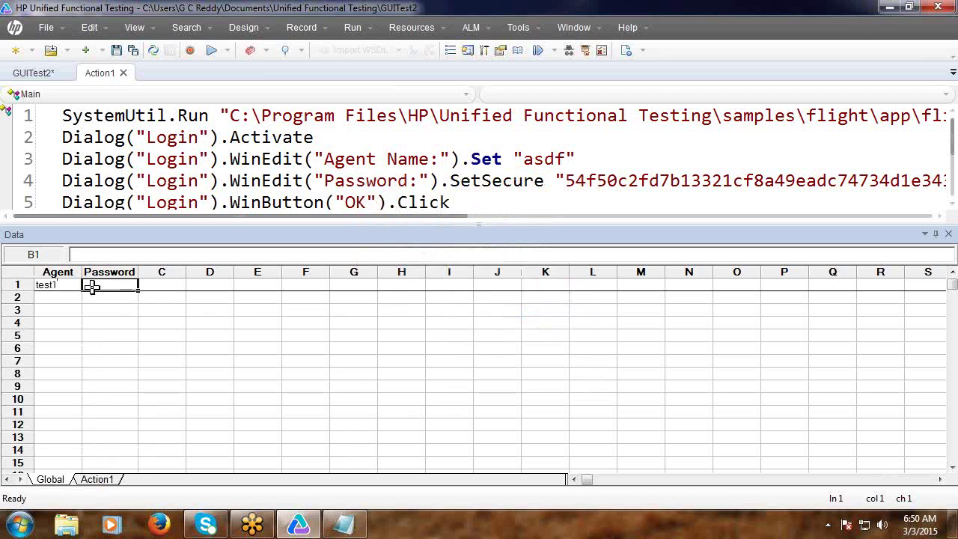
text(me)
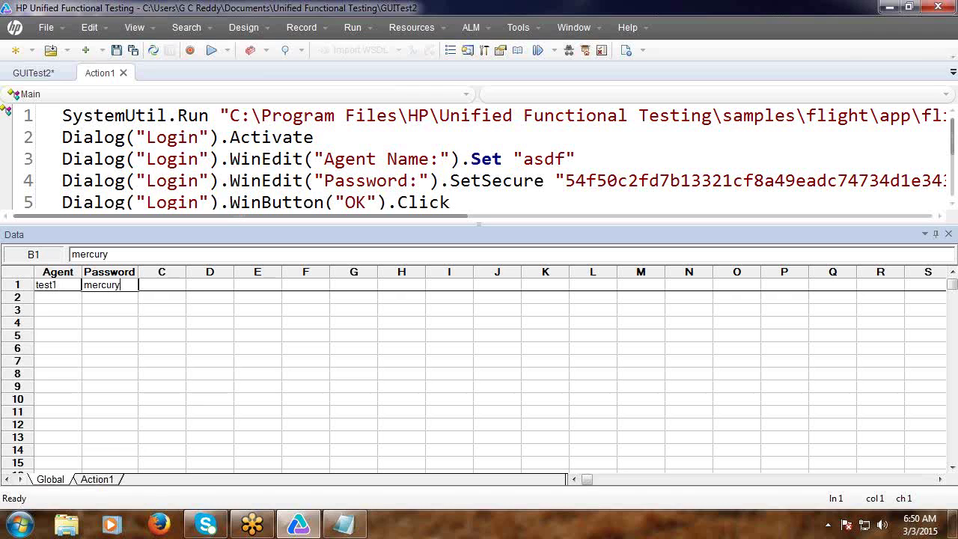
text(rcury)
click(46, 297)
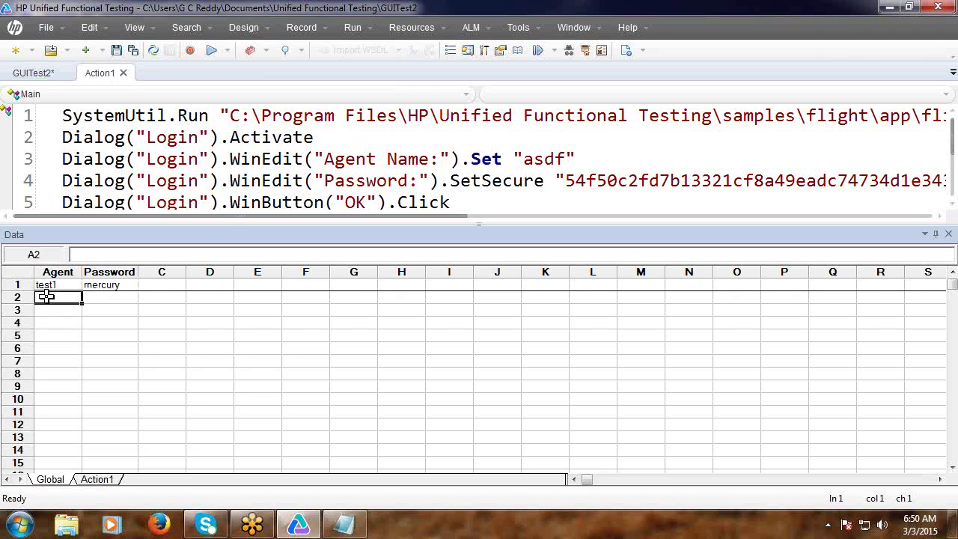
Fill test1 down to row 5 and change A2–A5 to test2, test3, test4, test5.
click(54, 285)
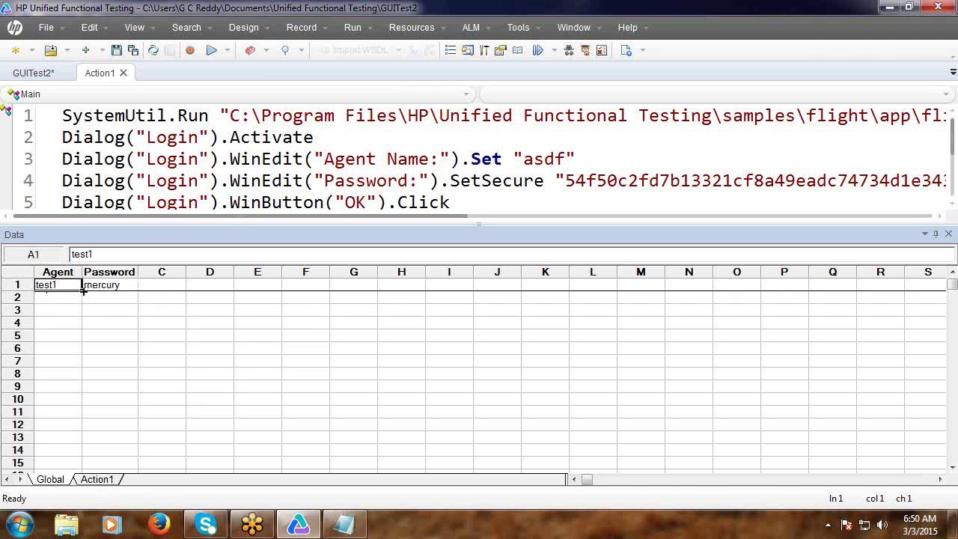
drag(82, 290, 82, 338)
double_click(68, 299)
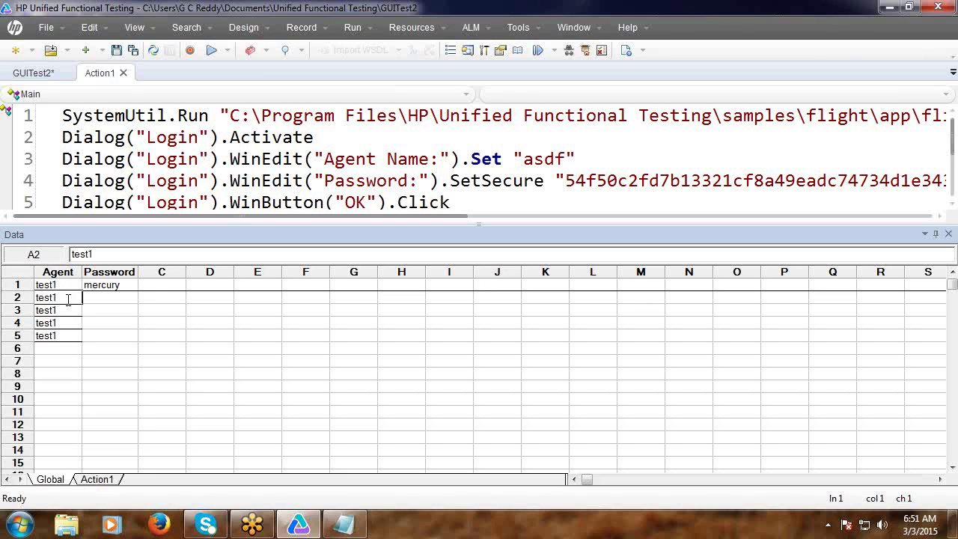
text(2)
double_click(66, 312)
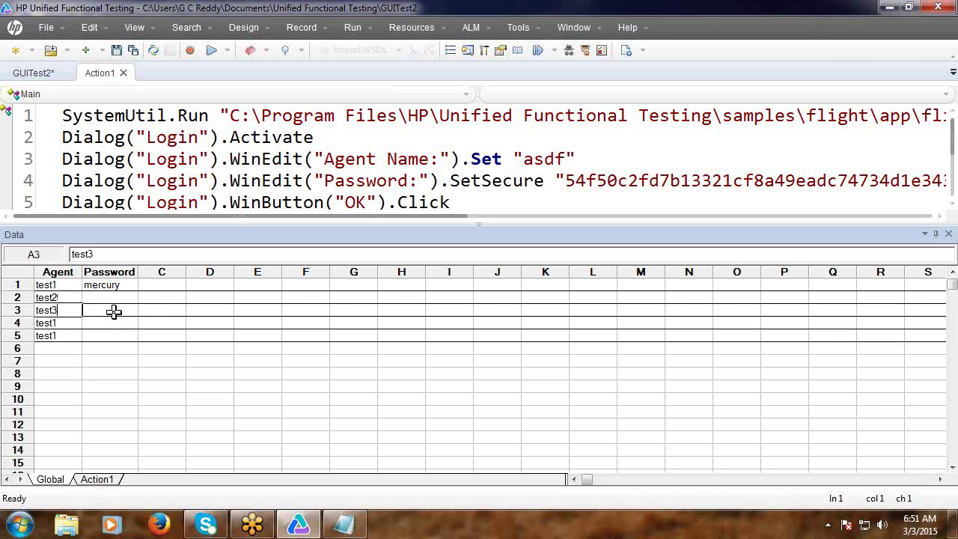
text(3)
double_click(63, 324)
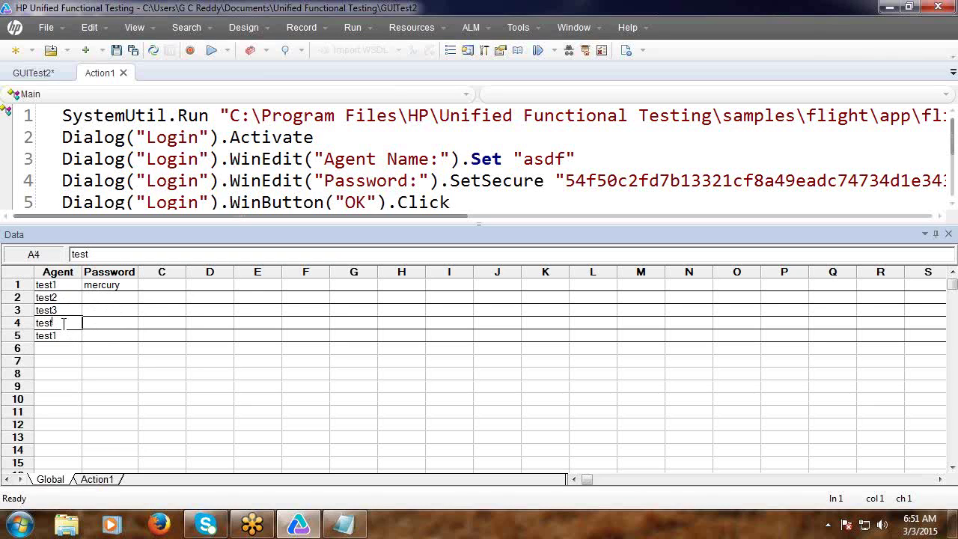
text(4)
click(67, 336)
key(BackSpace)
text(5)
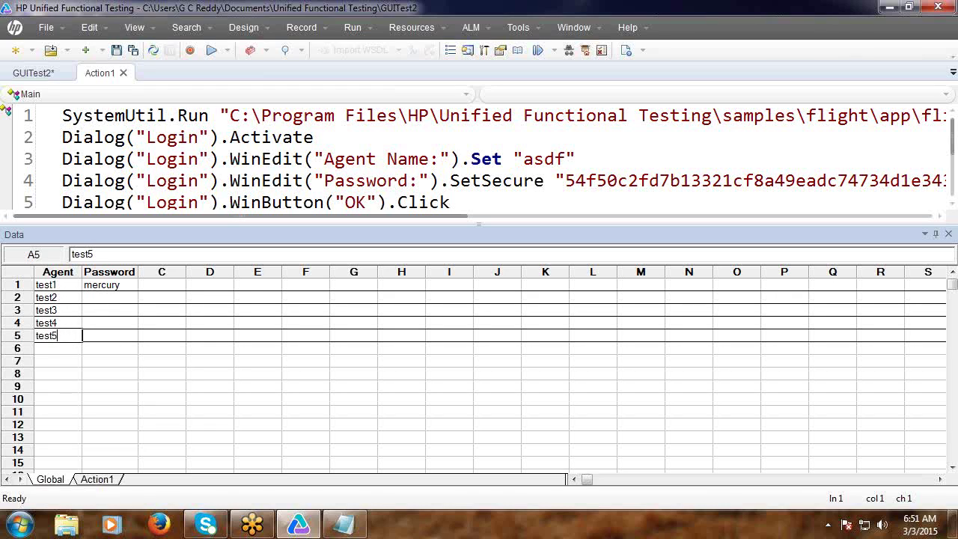
click(98, 299)
click(120, 283)
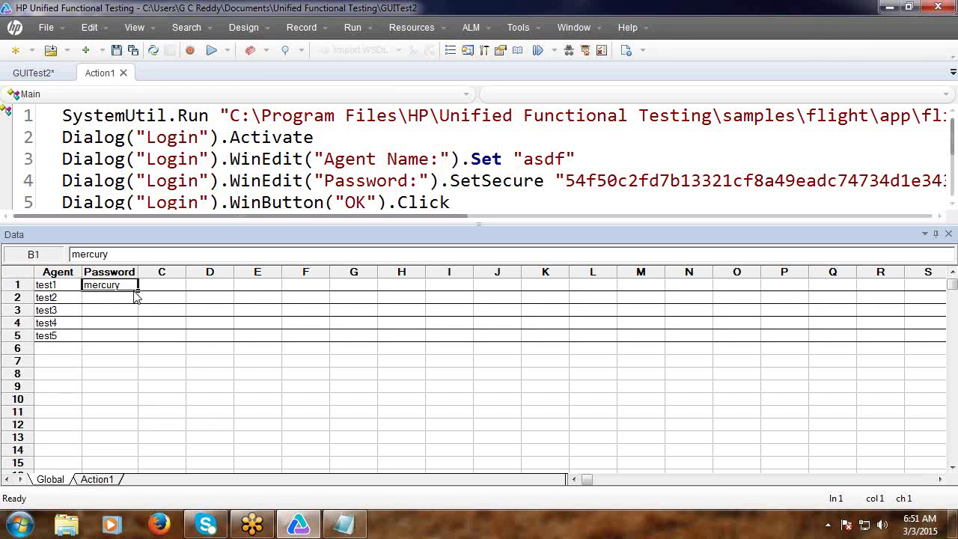
Fill the password from B1 down to B5 and enlarge the script editor to show line 6.
drag(138, 291, 134, 341)
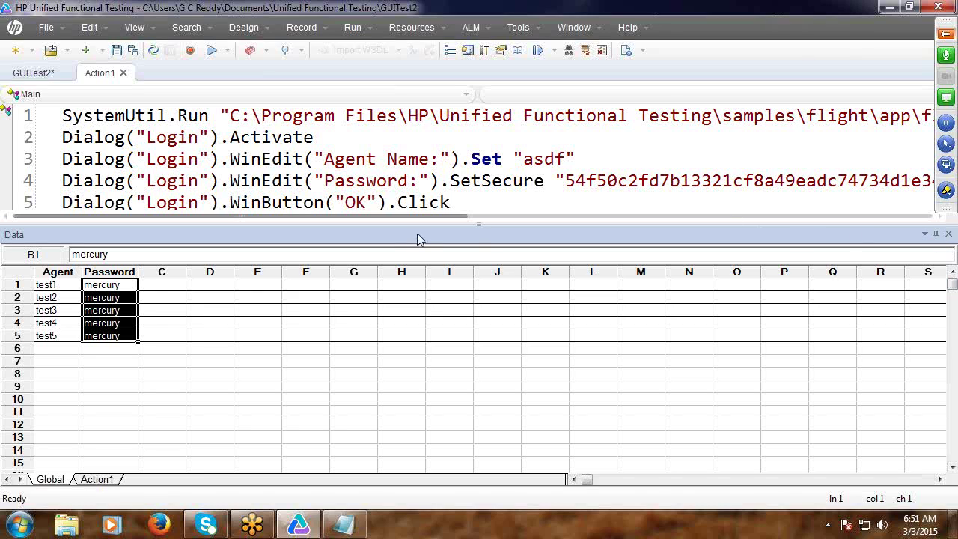
drag(478, 222, 478, 342)
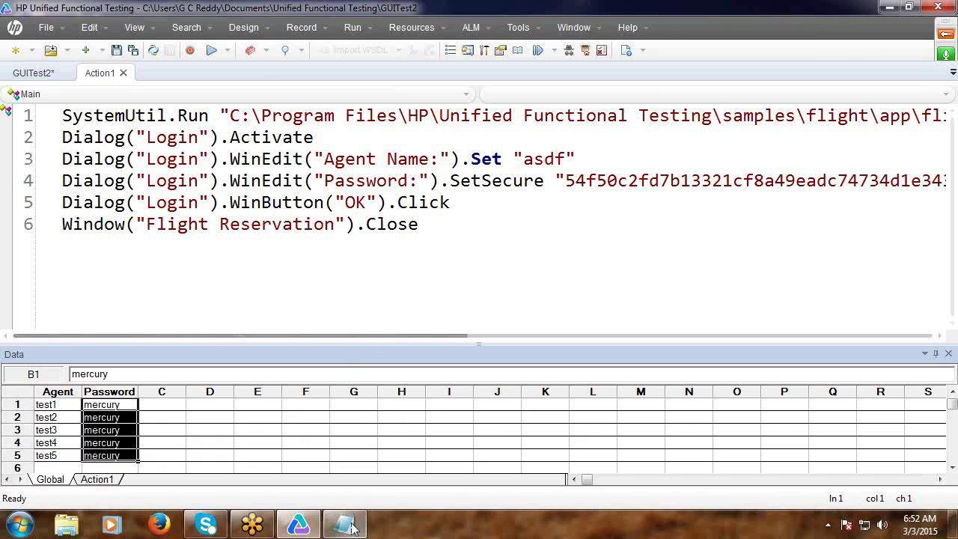
Insert the line 'Synatx for connecting Test Data with the Test' above Ex:.
mouse_move(340, 527)
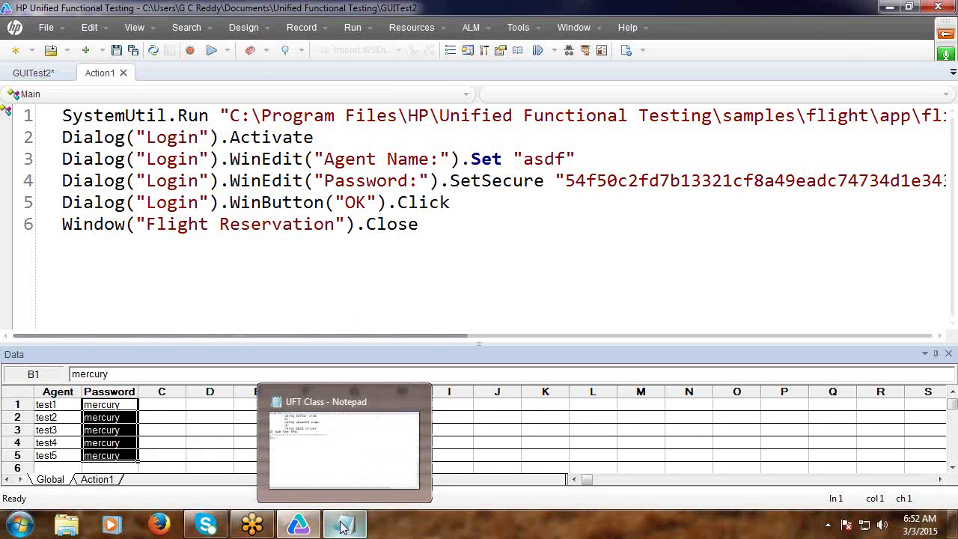
click(316, 460)
scroll(254, 313, up, 3)
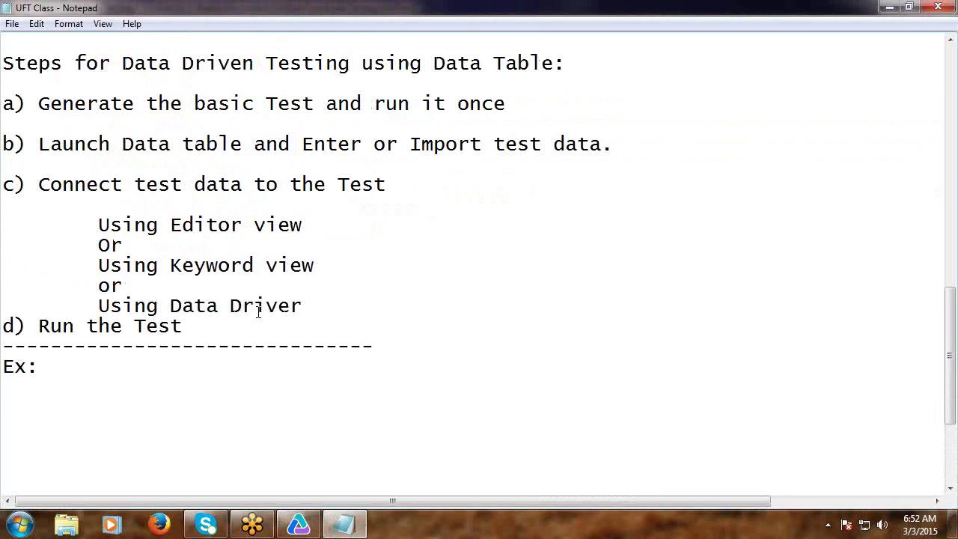
scroll(258, 311, down, 2)
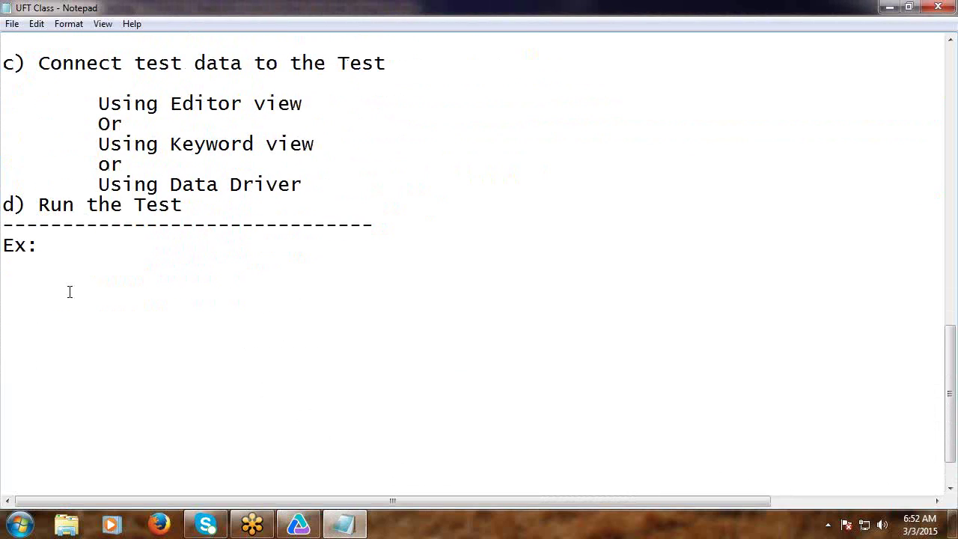
click(5, 246)
key(Return)
key(Return)
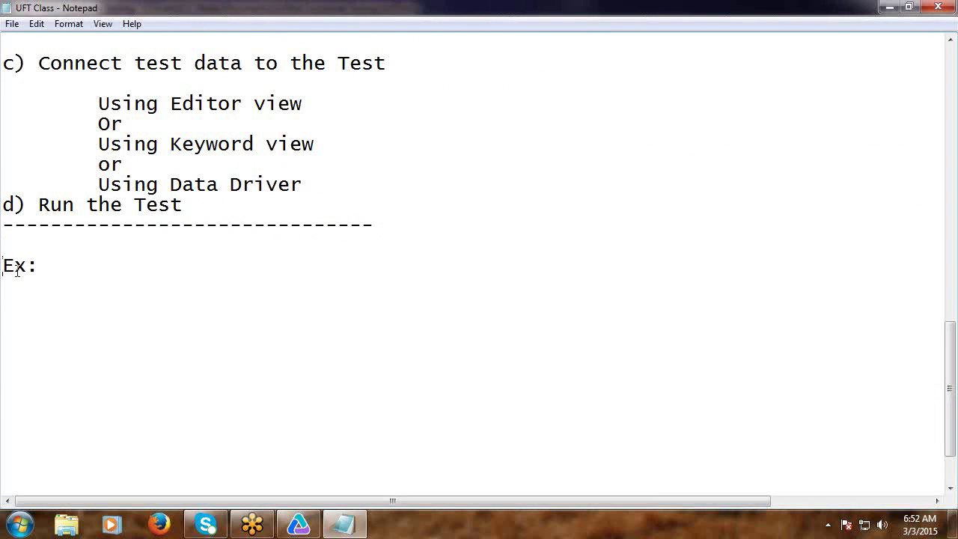
click(21, 249)
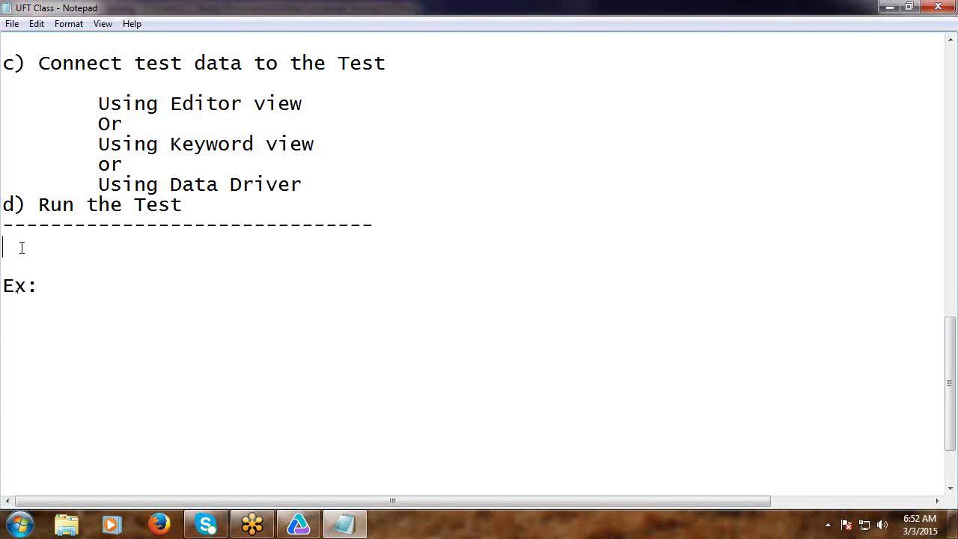
text(Synatx )
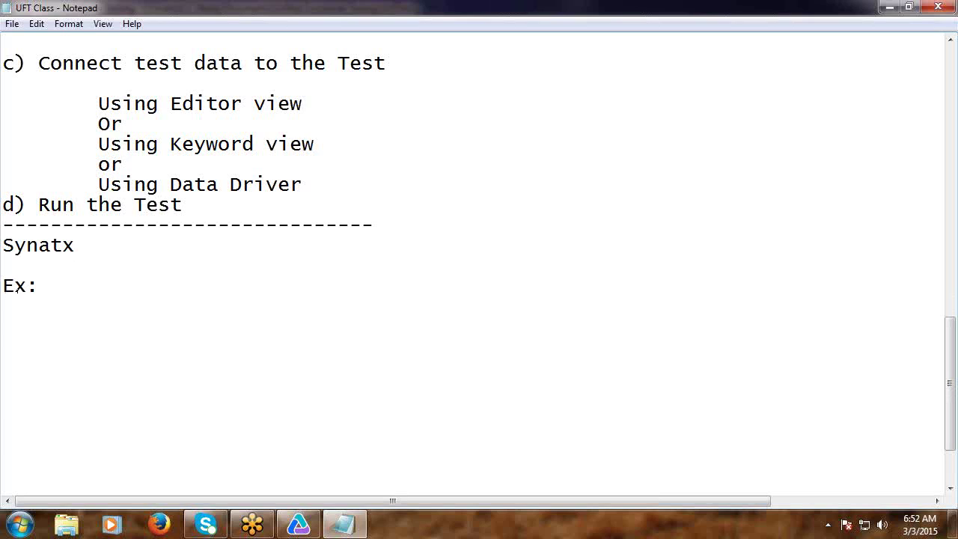
text(for connecti)
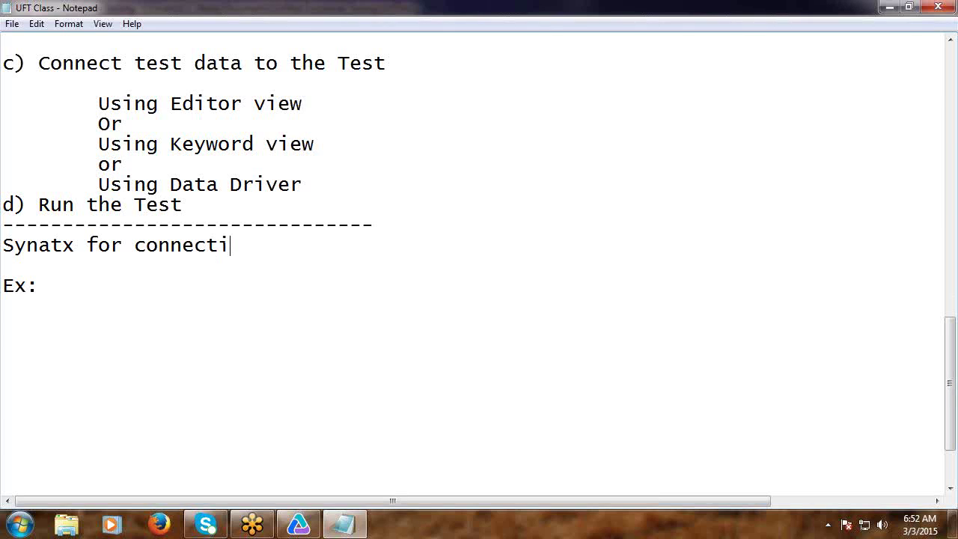
text(ng Test)
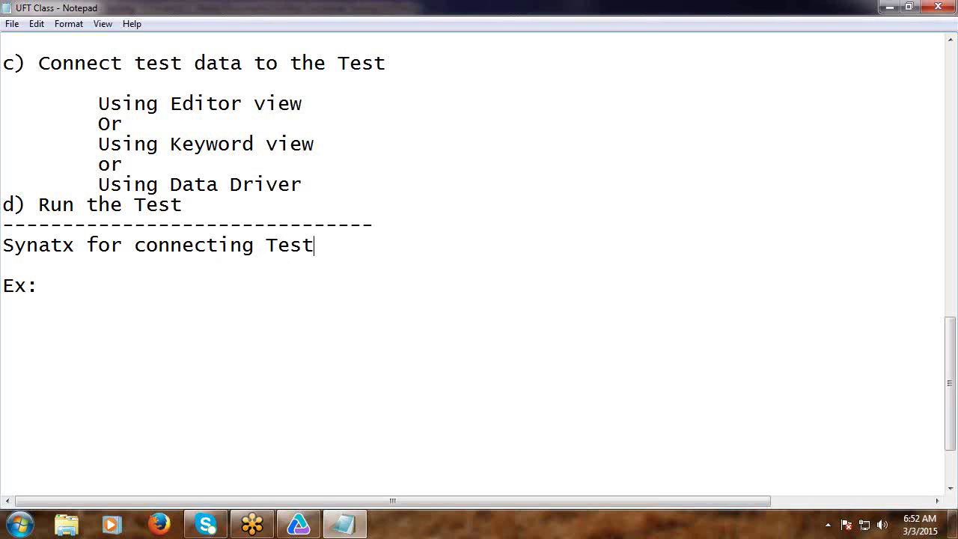
text( Data with )
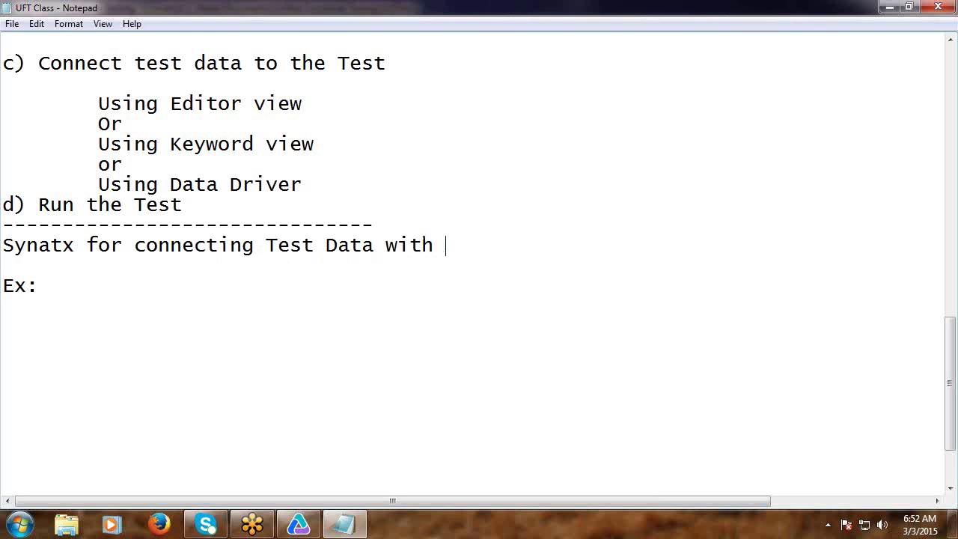
text(the Test)
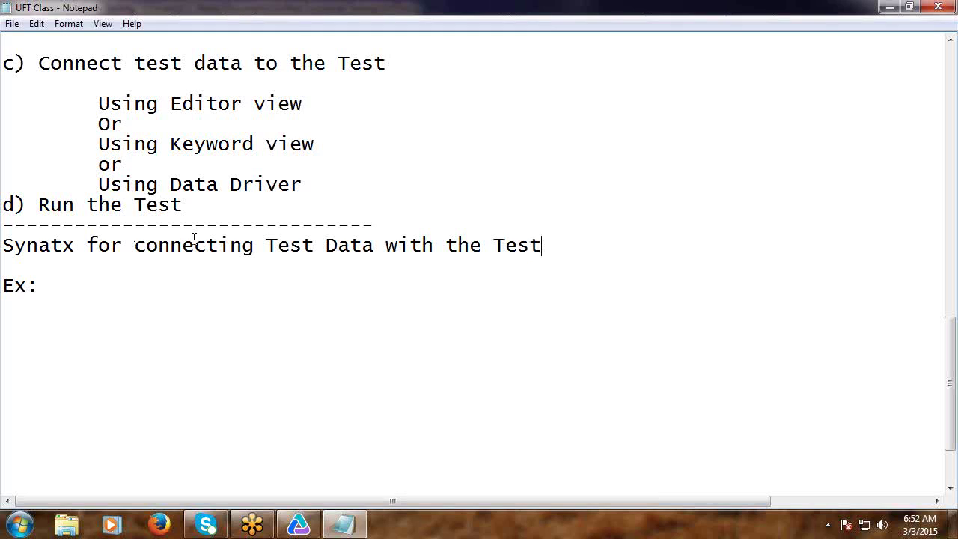
Change 'with' to 'to', append 'using Editor view', and start a 'DataTable' line below.
double_click(378, 247)
drag(378, 247, 432, 248)
click(432, 248)
key(BackSpace)
key(BackSpace)
key(BackSpace)
key(BackSpace)
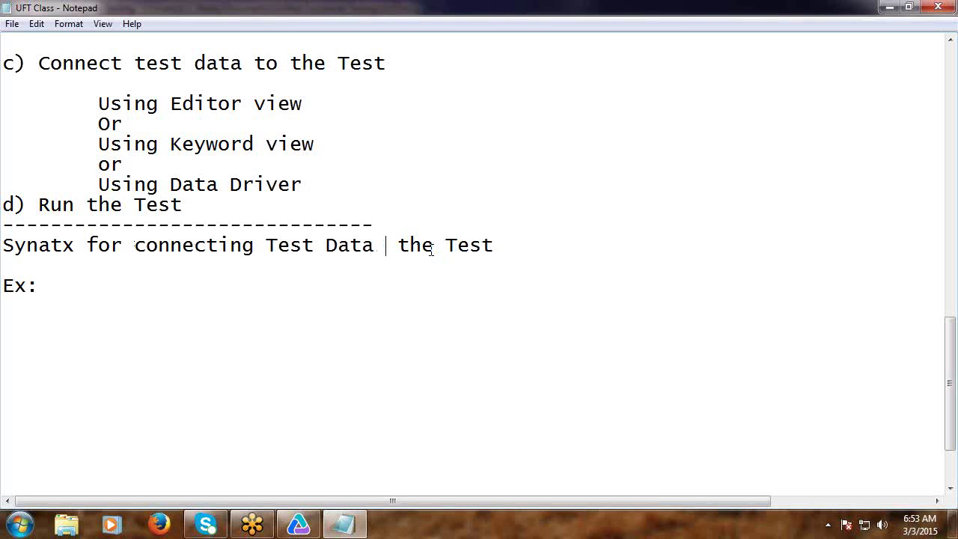
text(to)
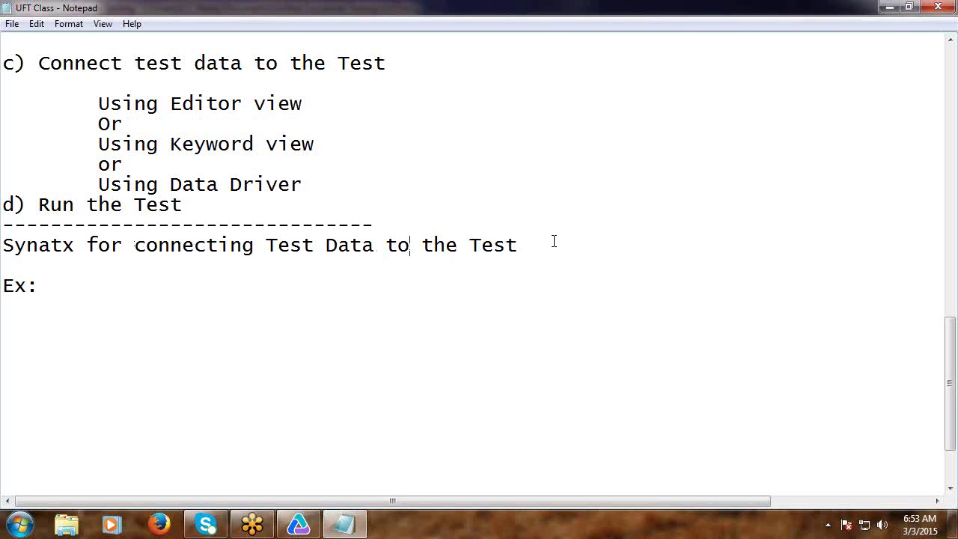
click(551, 243)
text(using Editor v)
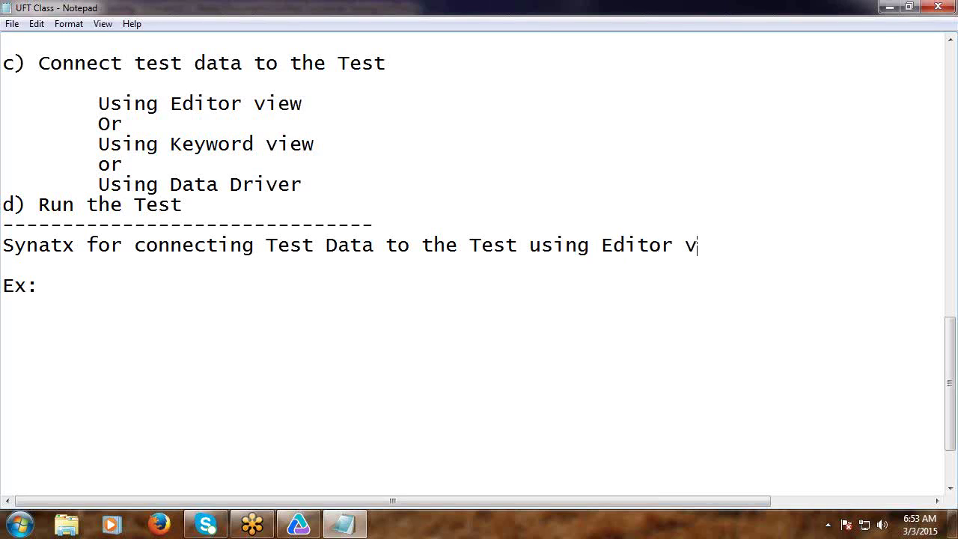
text(iew)
key(Return)
key(Return)
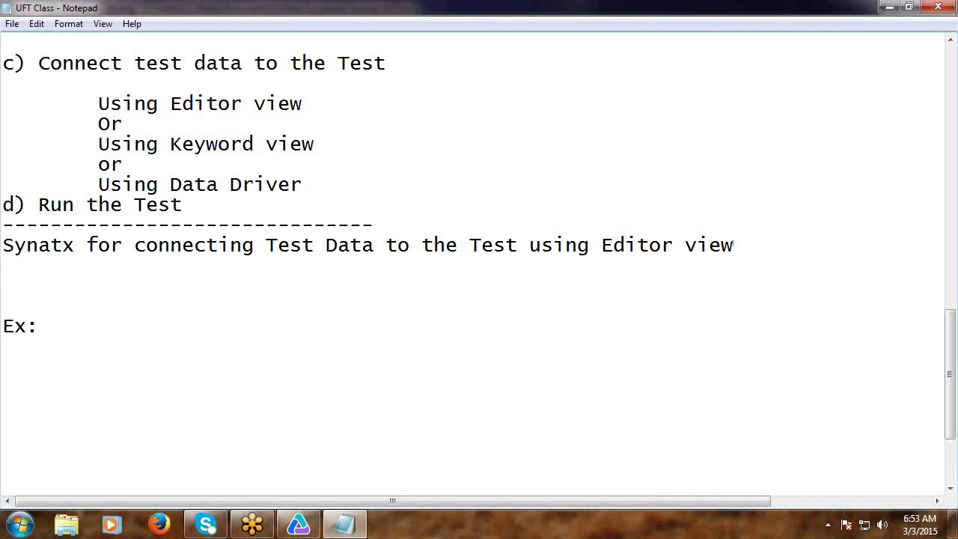
text(DataTable)
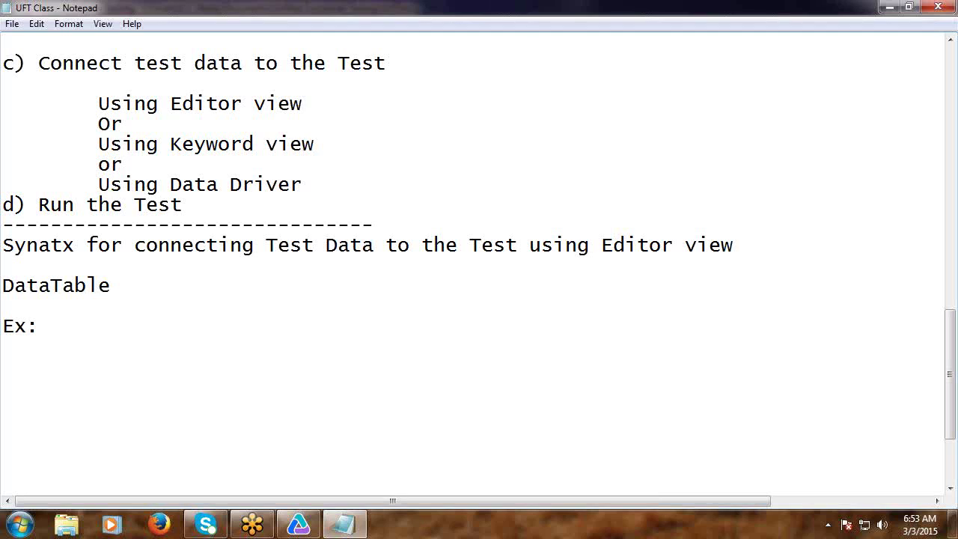
Finish the DataTable line with arguments ("Column Name"/Column Id, SheetName / Sheet Id), fixing typos.
text(()
text("Cou)
key(BackSpace)
text(lumn)
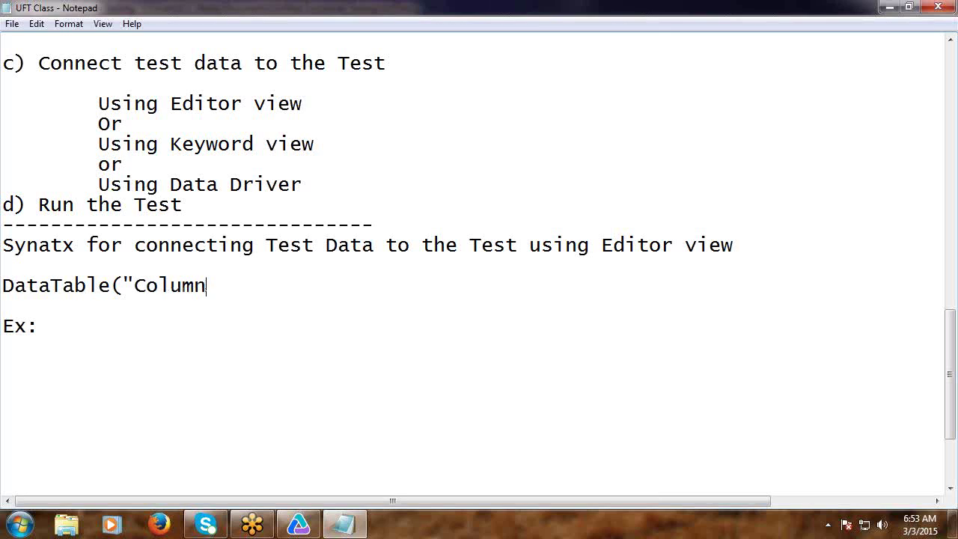
text( Name"/Colum)
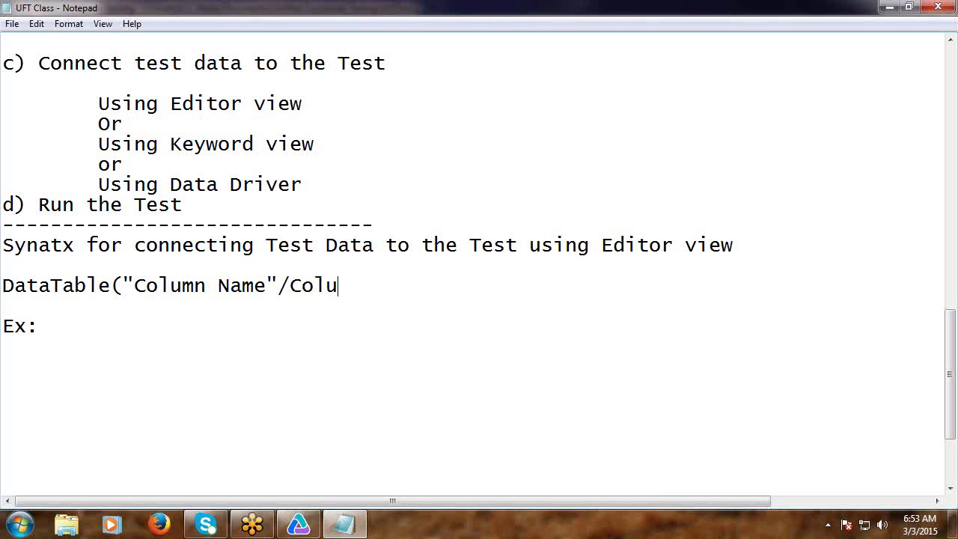
text(n Is)
key(BackSpace)
text(d, S)
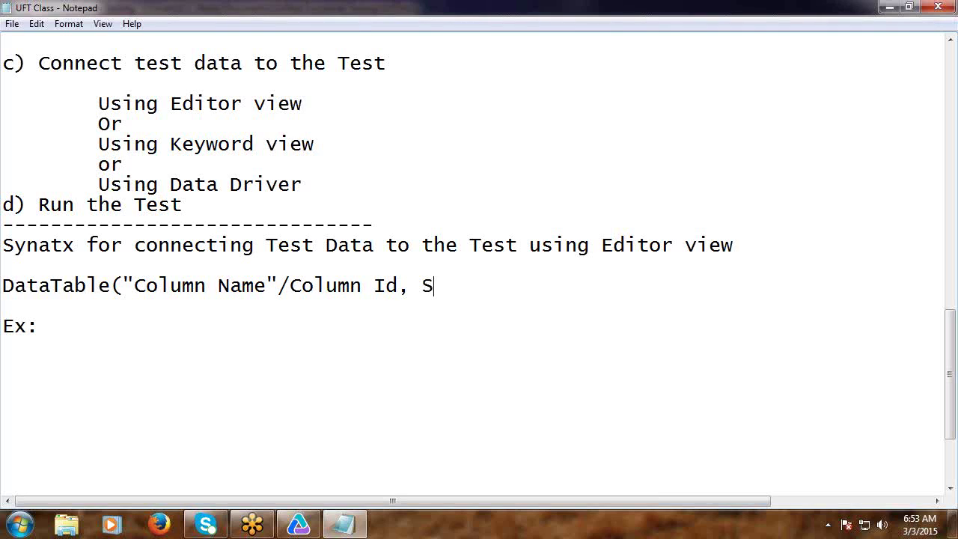
text(heetName)
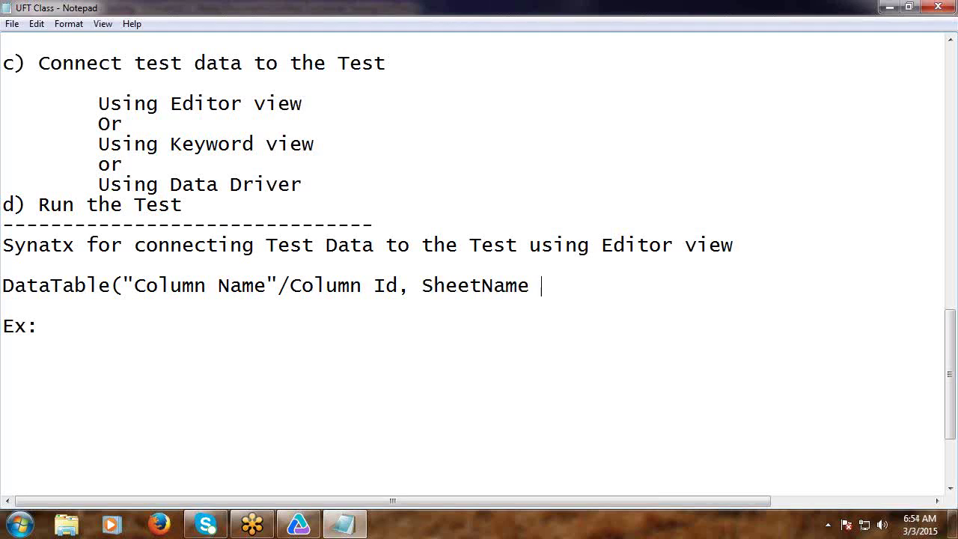
text( / Sheet)
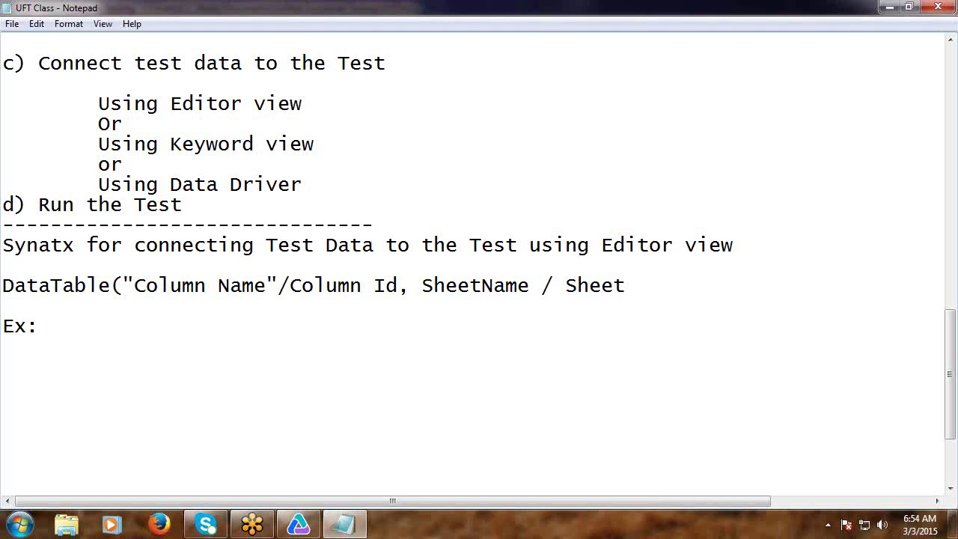
text( Id))
Minimize Notepad and delete the hard-coded agent name and password values on lines 3 and 4.
click(100, 327)
click(67, 358)
click(890, 6)
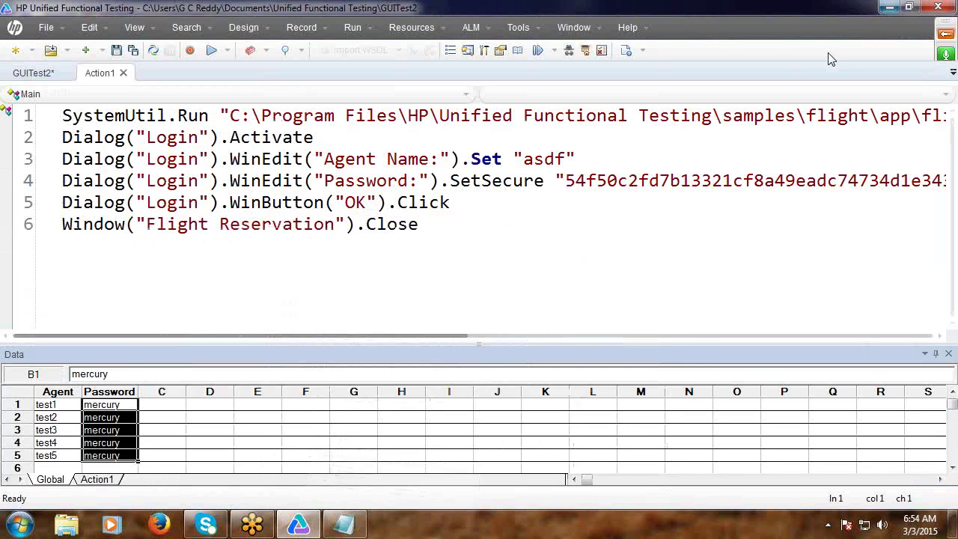
click(516, 157)
drag(516, 156, 603, 161)
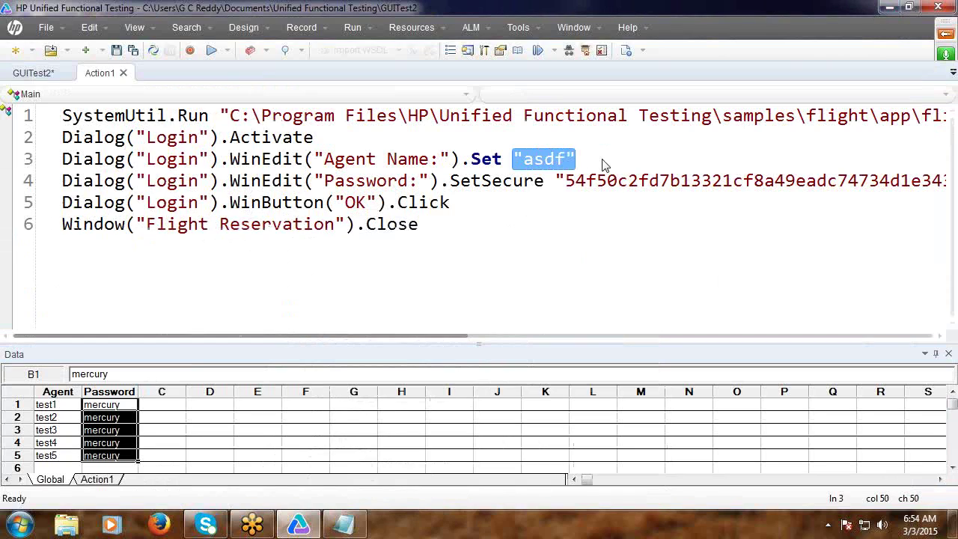
key(Delete)
click(488, 181)
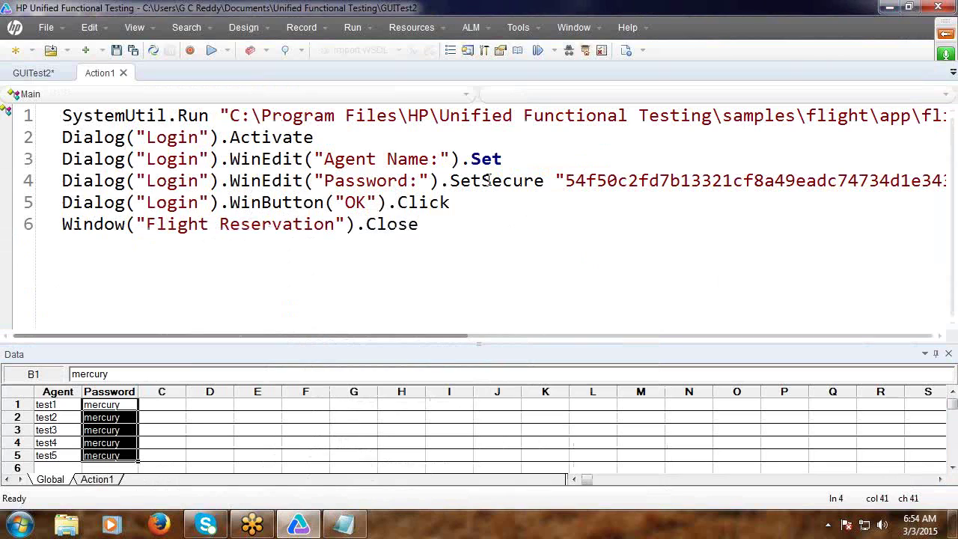
key(Delete)
key(Delete)
key(Delete)
key(Delete)
key(Delete)
key(Delete)
key(Delete)
key(Delete)
key(Delete)
key(Delete)
key(Delete)
key(Delete)
key(Delete)
key(Delete)
key(Delete)
key(Delete)
key(Delete)
key(Delete)
key(Delete)
key(Delete)
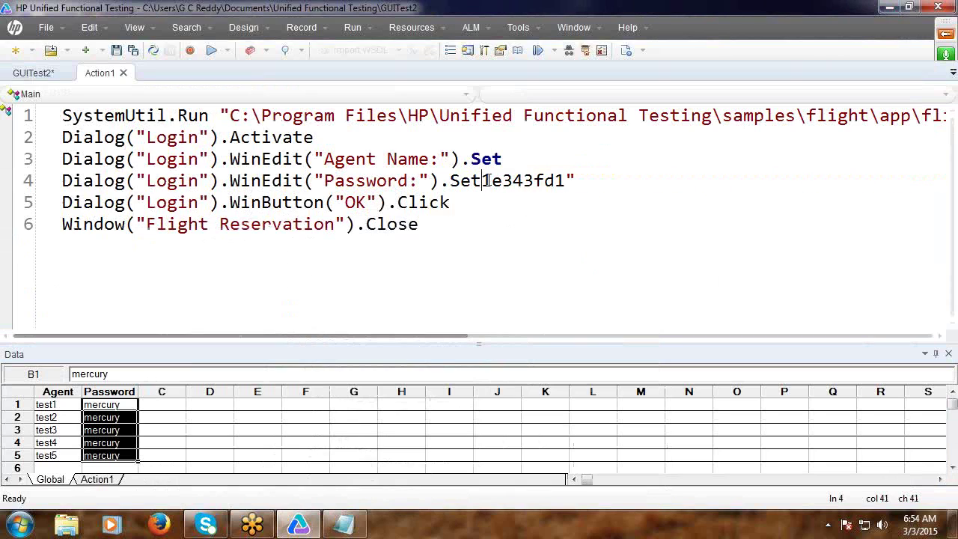
key(Delete)
key(Delete)
key(Delete)
key(Delete)
key(Delete)
key(Delete)
key(Delete)
key(Delete)
key(Delete)
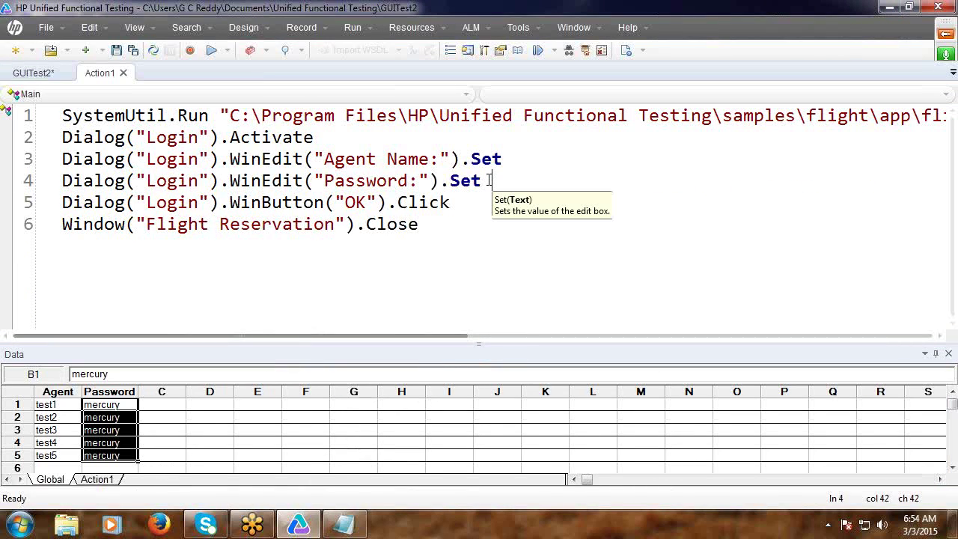
Set line 3 to DataTable("Agent", 1) and line 4 to DataTable("Password", 1).
click(516, 160)
text(Da)
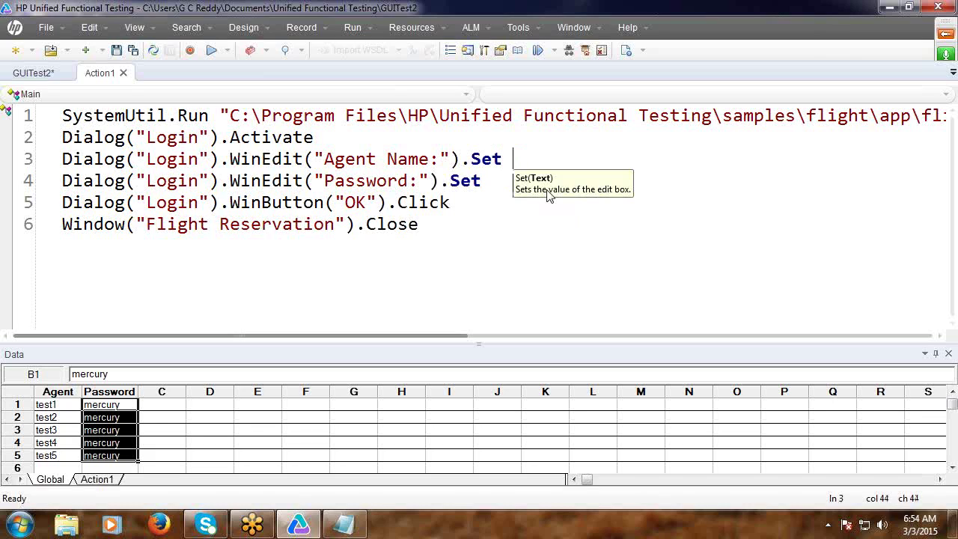
text(taTable)
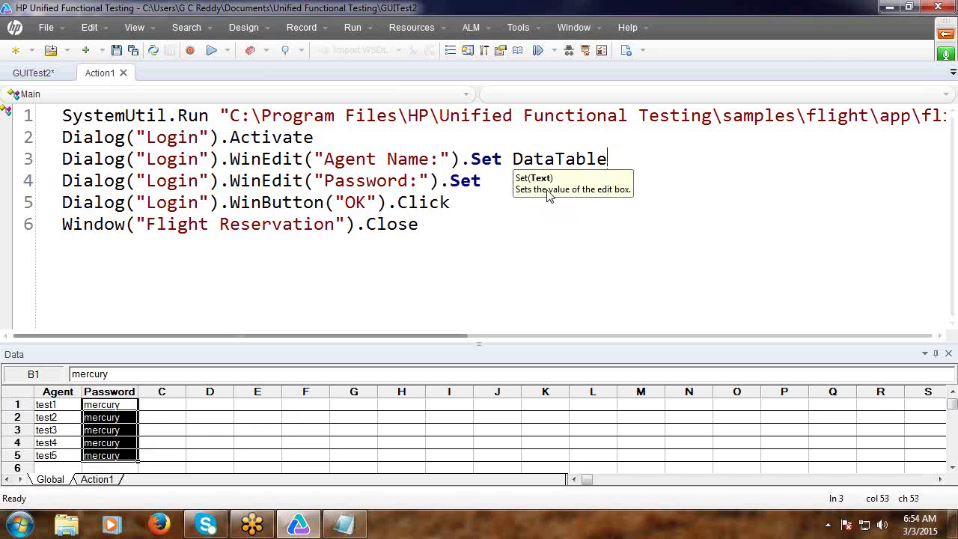
text(("Agent)
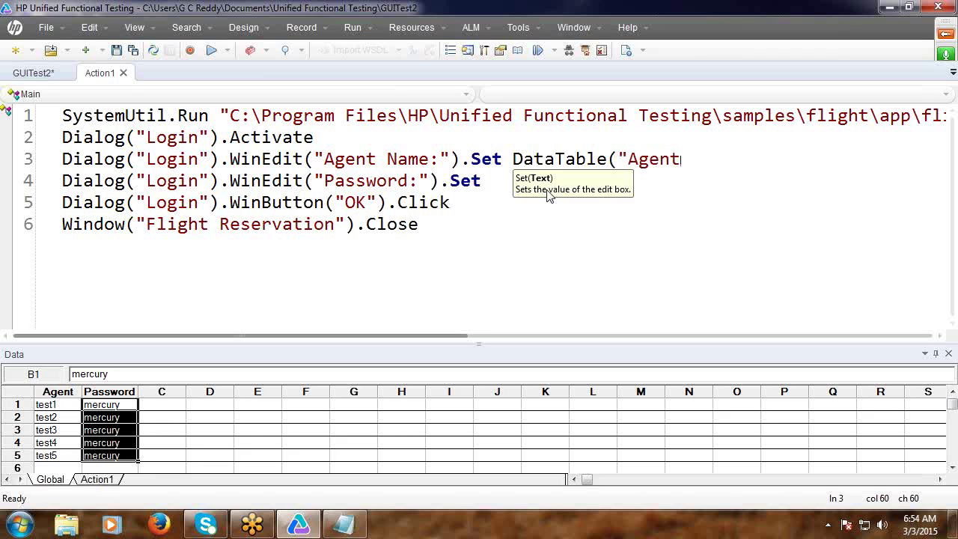
text(",)
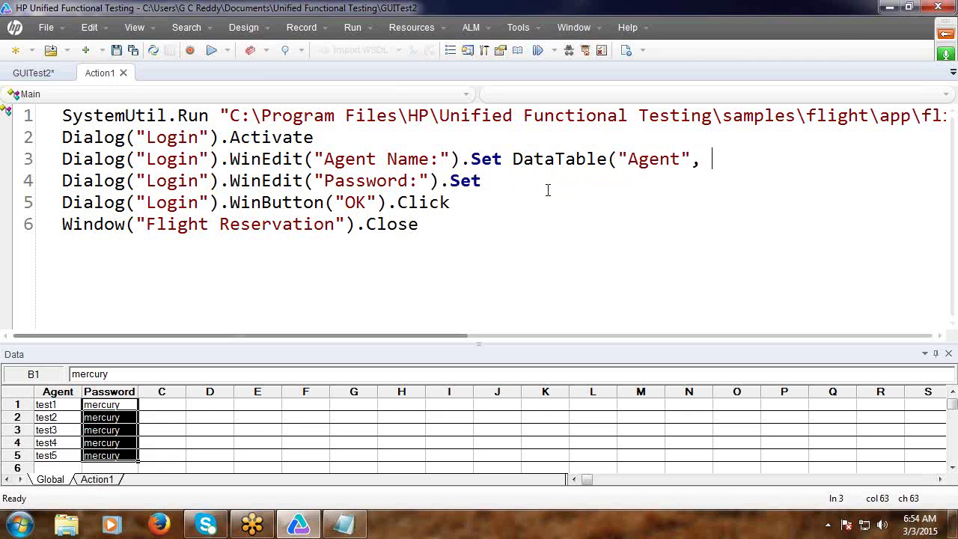
text( 1))
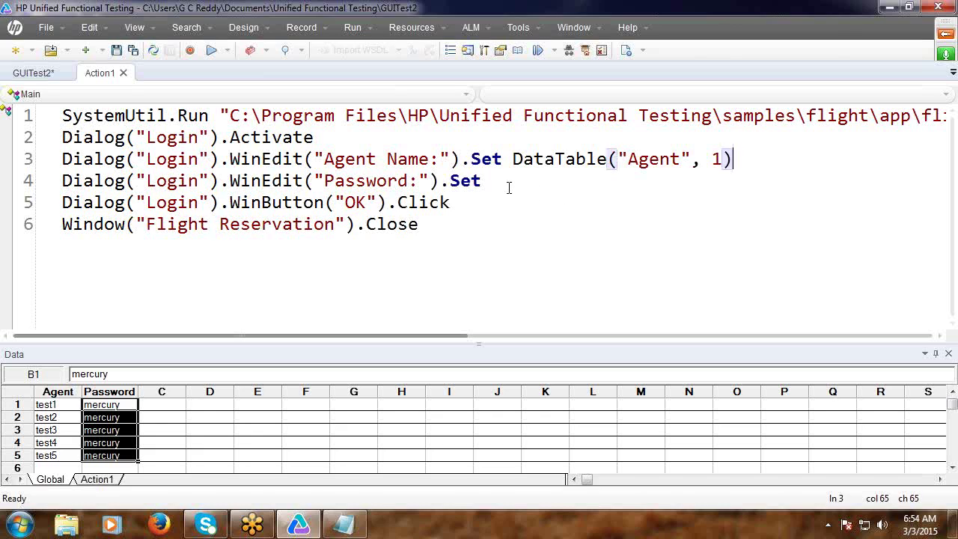
click(509, 186)
text(Dat)
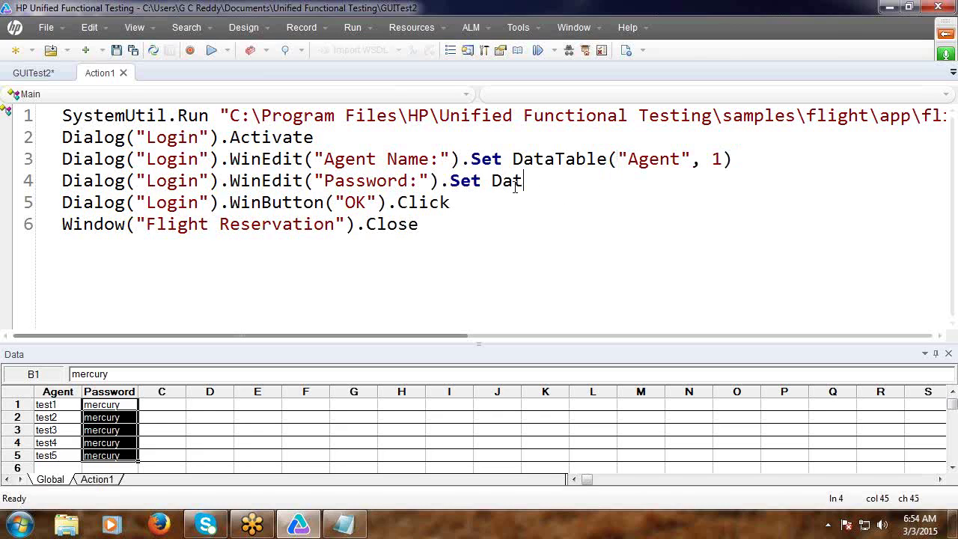
text(aTable)
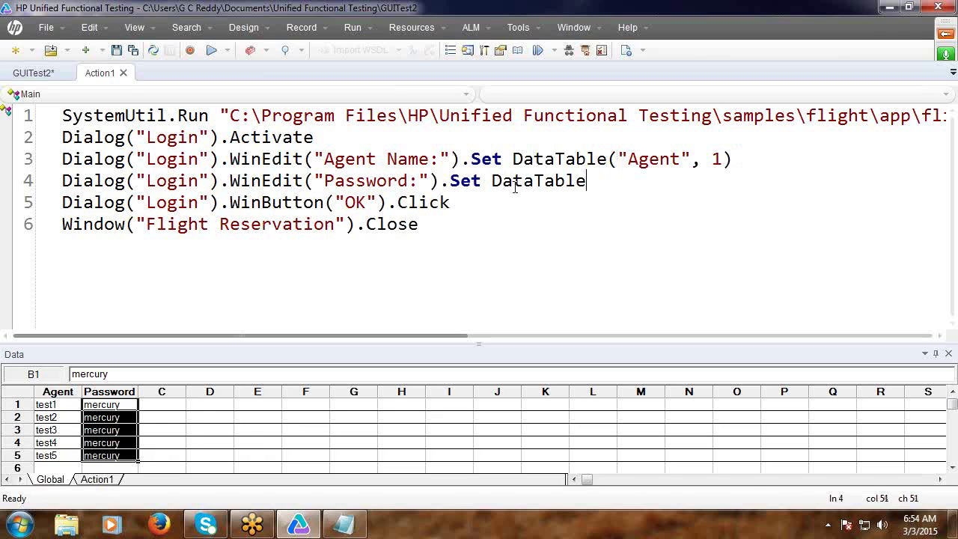
text(("Pass)
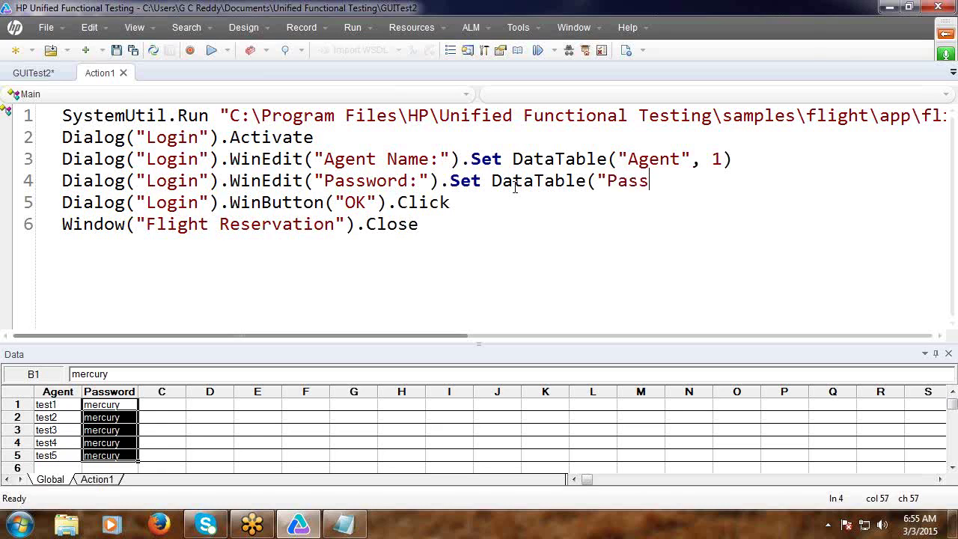
text(word,)
click(690, 178)
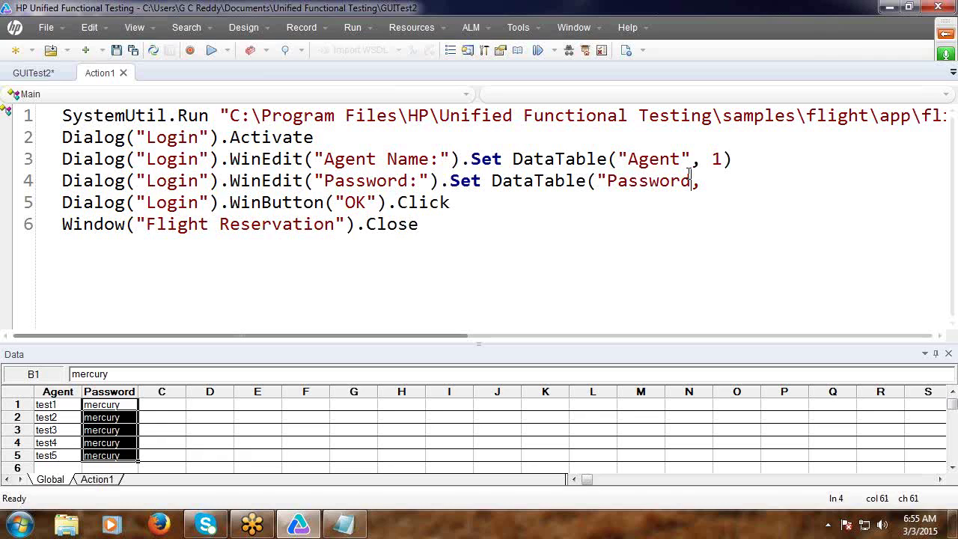
text(")
click(732, 190)
text(1))
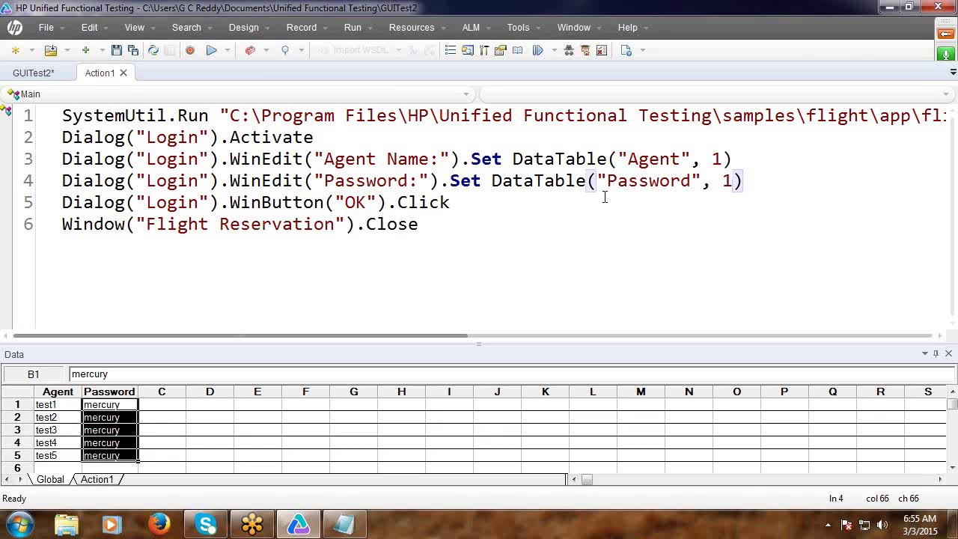
click(623, 158)
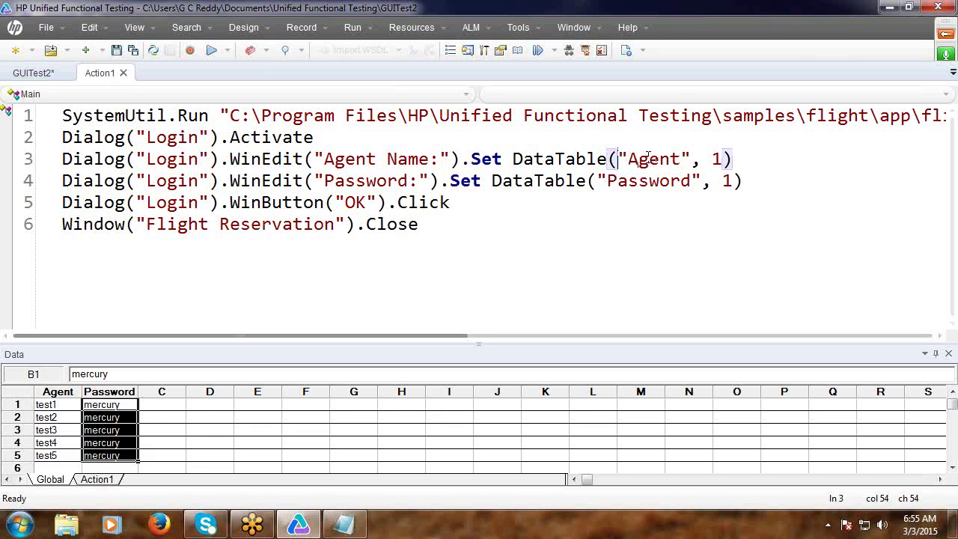
Replace the column names with ids, giving DataTable(1, 1) and DataTable(2, 1).
key(Delete)
key(Delete)
key(Delete)
key(Delete)
key(Delete)
key(Delete)
key(Delete)
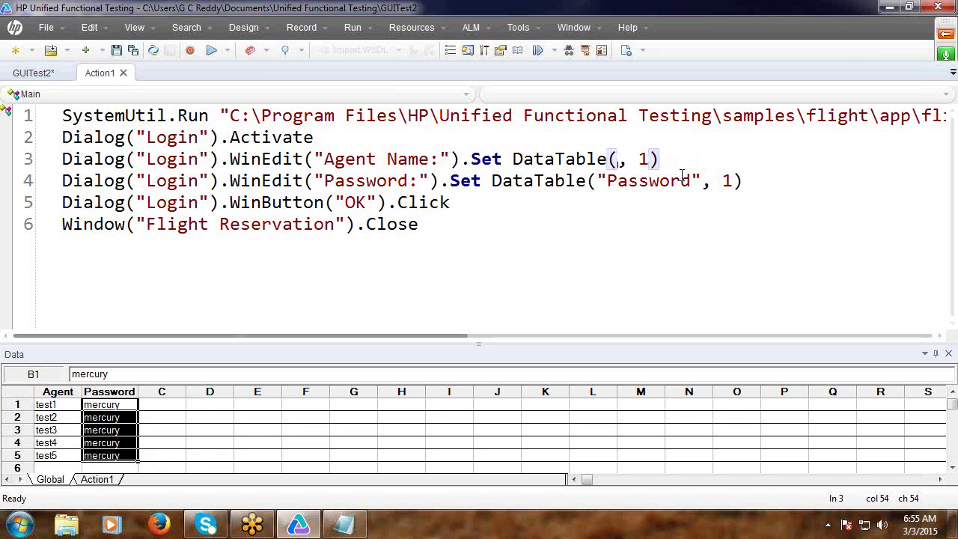
text(1)
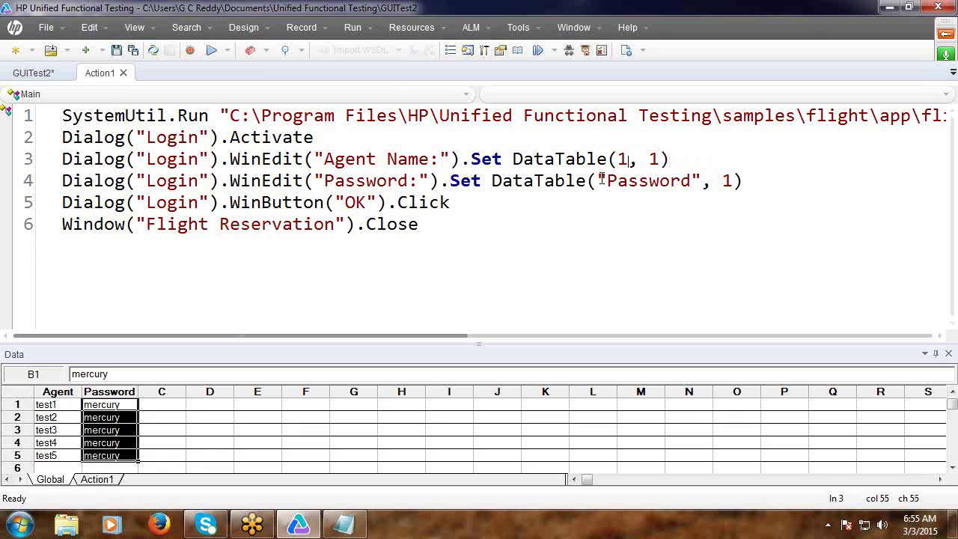
click(601, 180)
key(Delete)
key(Delete)
key(Delete)
key(Delete)
key(Delete)
key(Delete)
key(Delete)
key(Delete)
key(Delete)
key(Delete)
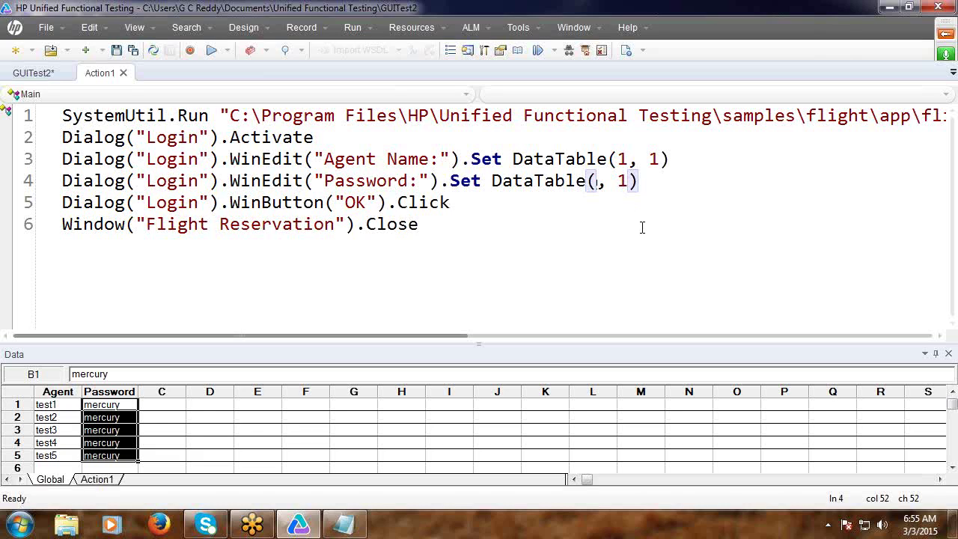
text(2)
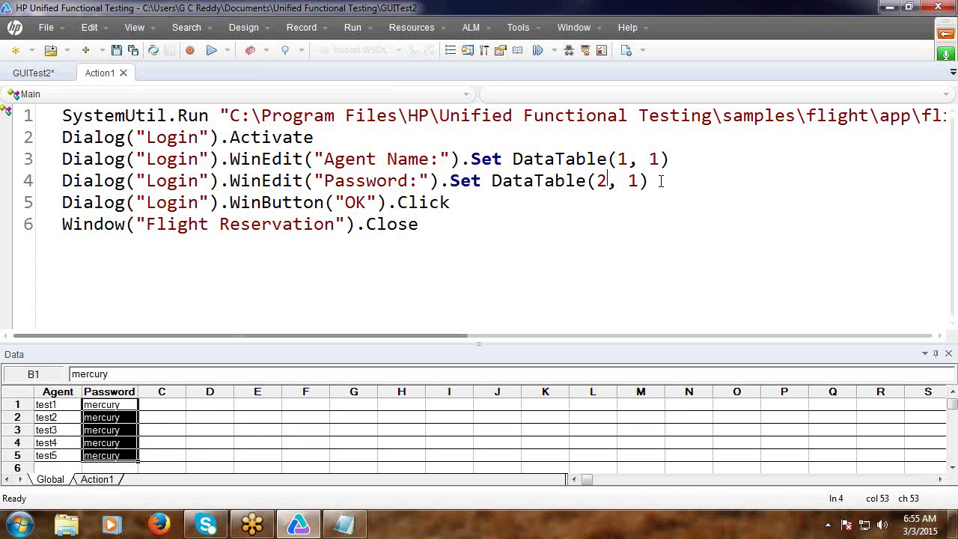
Add a new 'Wait 2' line after line 4.
click(662, 181)
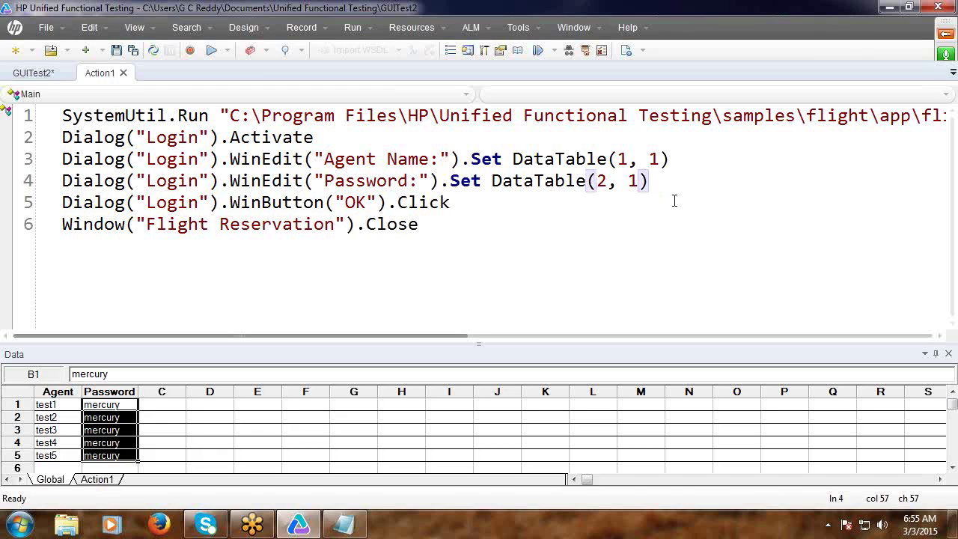
key(Return)
text(Wait)
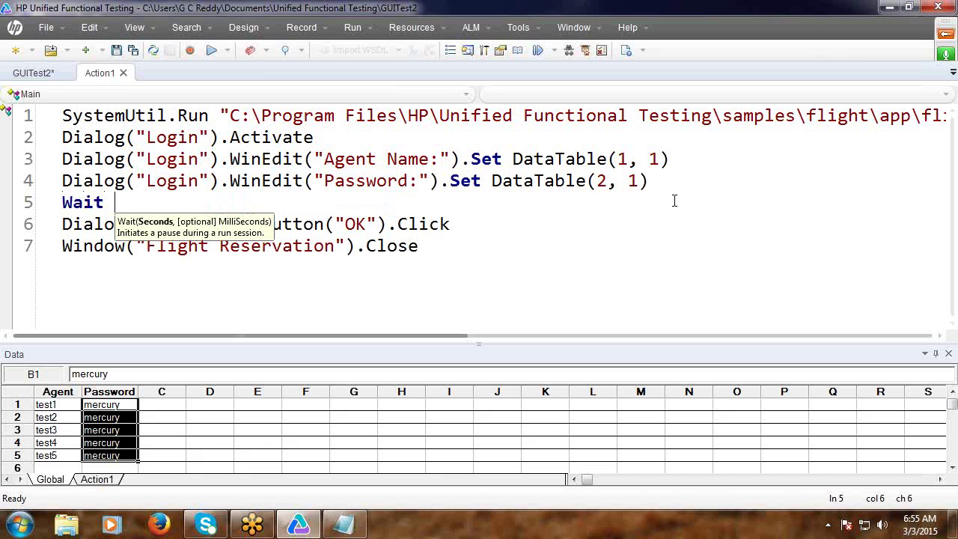
text( 2)
Finish line 5 as 'Wait 2', hide the Data pane and restore down the UFT window.
click(679, 217)
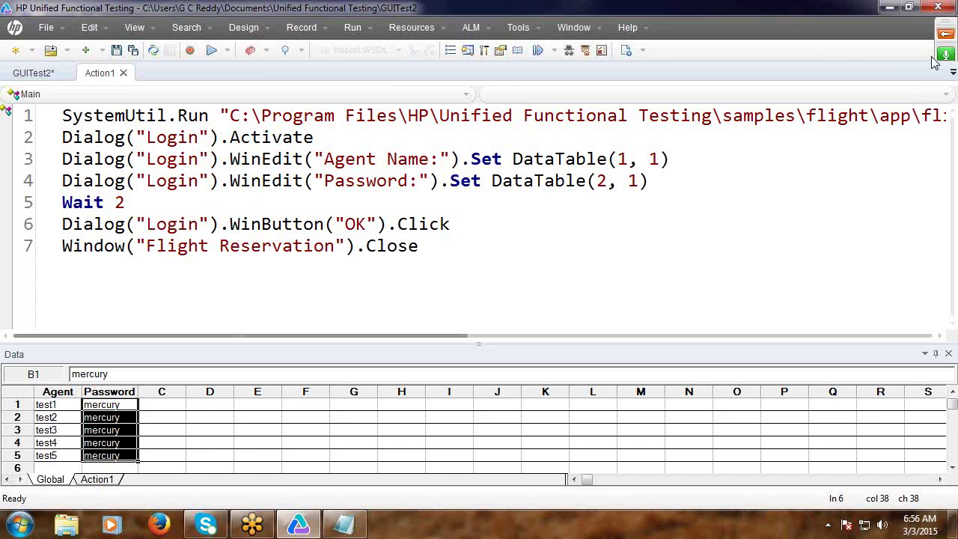
click(949, 354)
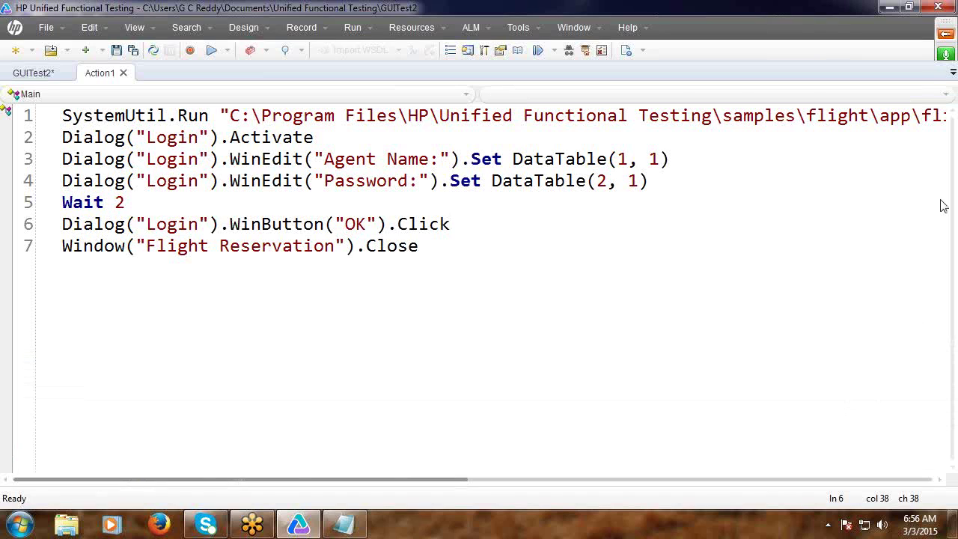
click(908, 7)
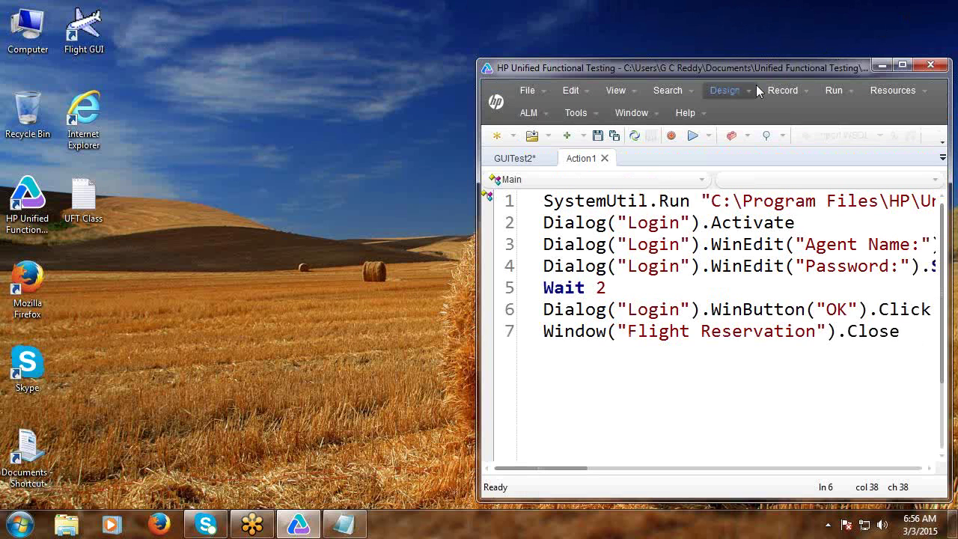
Run the login test for GUITest2, then maximize UFT again once it finishes.
click(691, 136)
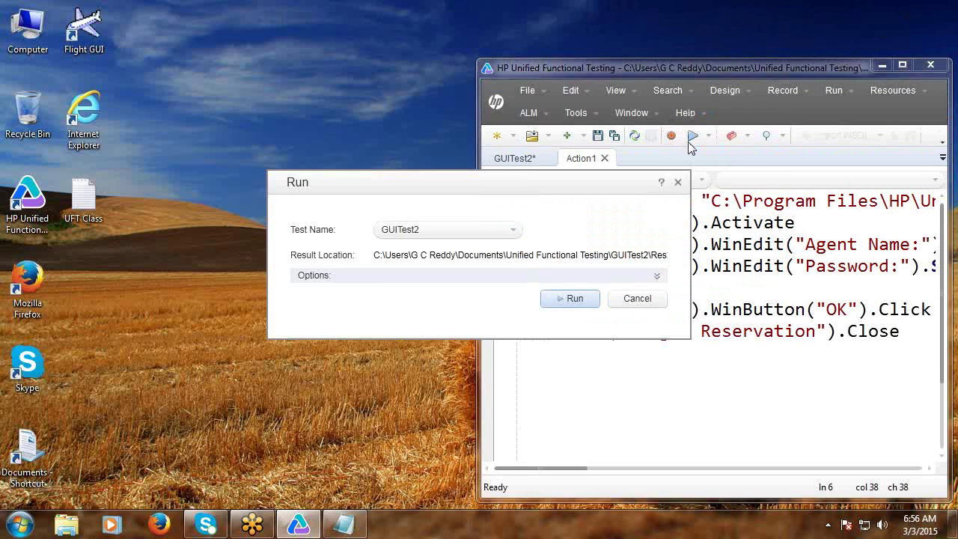
click(575, 298)
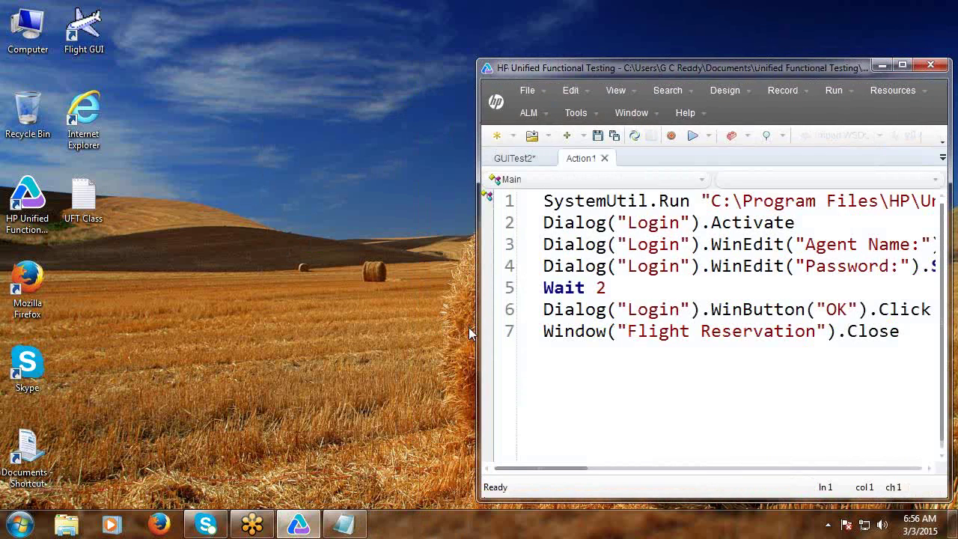
click(902, 65)
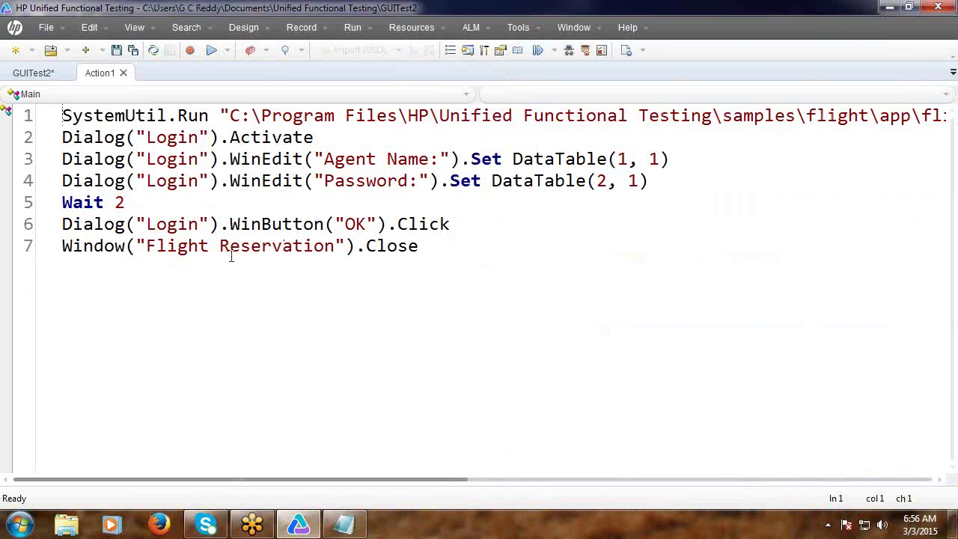
Copy the seven-line login script and paste it under Ex: in the UFT Class notes.
key(shift+Down)
key(shift+Down)
key(shift+Down)
key(shift+Down)
key(shift+Down)
key(shift+Down)
key(ctrl+c)
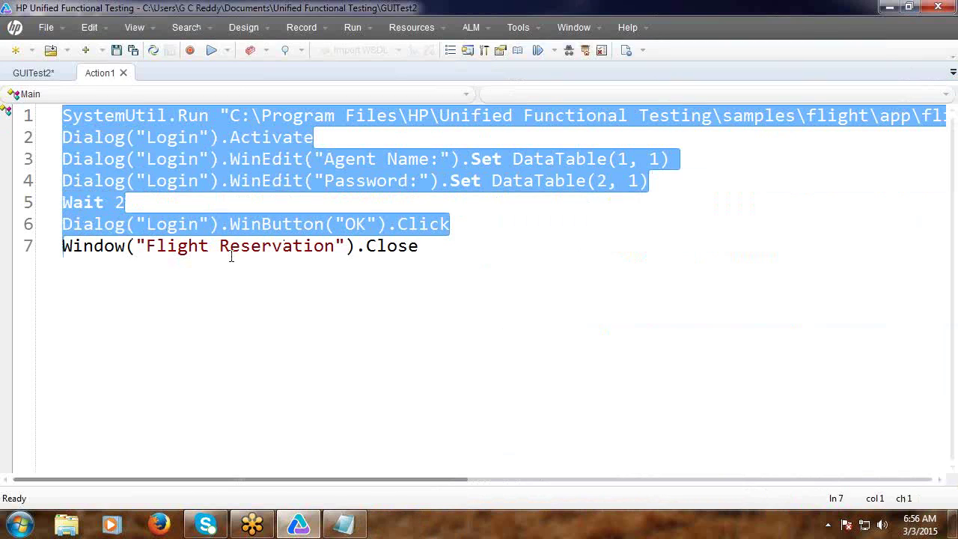
key(shift+Right)
key(shift+Right)
key(shift+Right)
key(shift+Right)
key(shift+Right)
key(shift+Right)
key(shift+Right)
key(shift+Right)
key(shift+Right)
key(shift+Right)
key(shift+Right)
key(shift+Right)
key(shift+Right)
key(shift+Right)
key(shift+Right)
key(shift+Right)
key(shift+Right)
key(shift+Right)
key(shift+Right)
key(shift+Right)
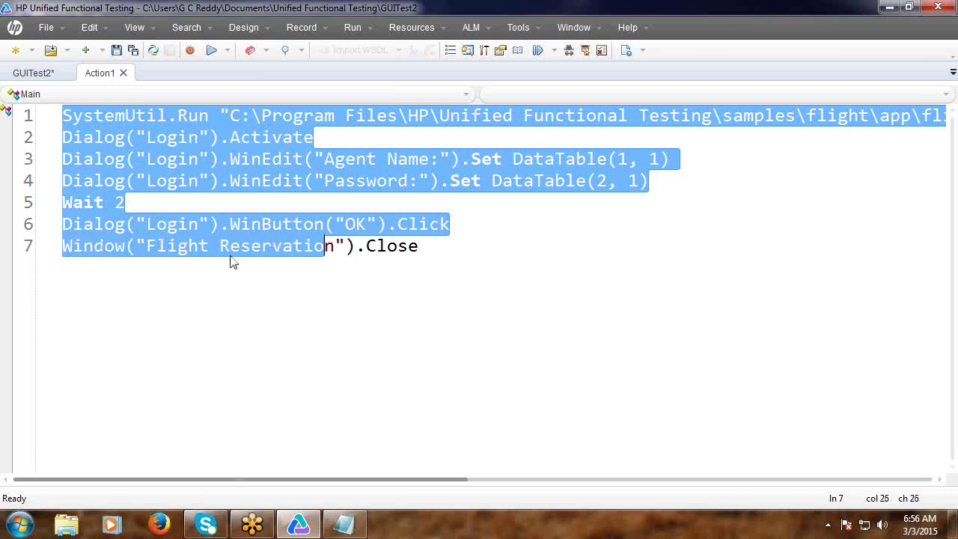
key(shift+End)
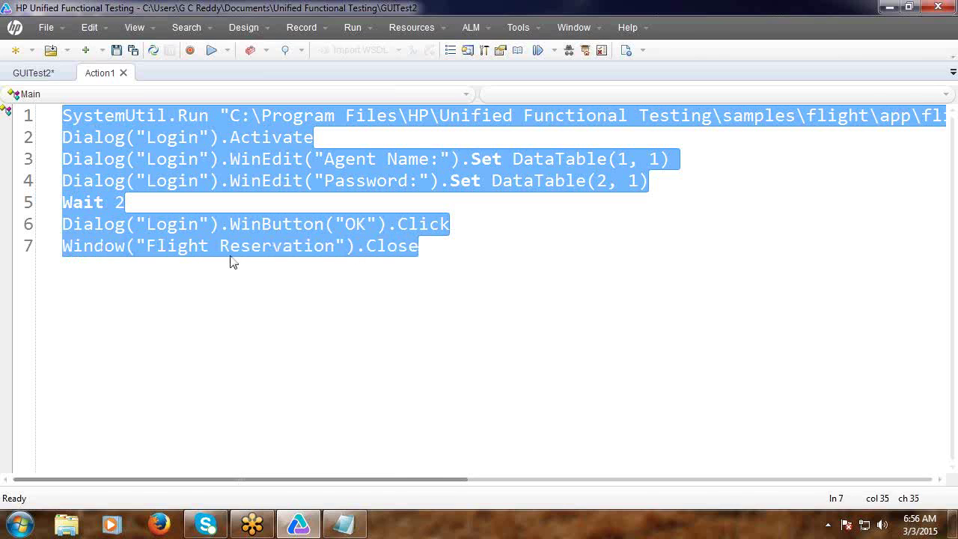
click(329, 522)
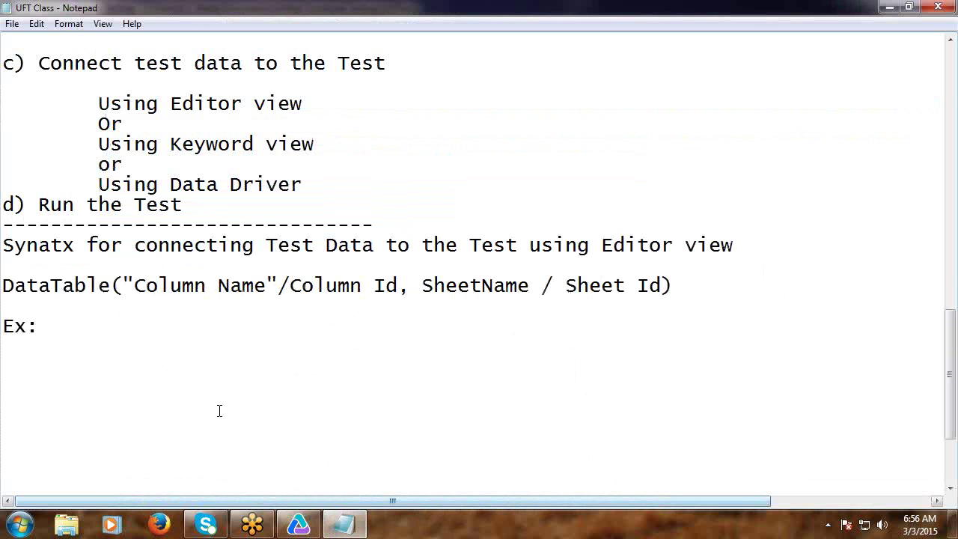
click(83, 384)
key(ctrl+v)
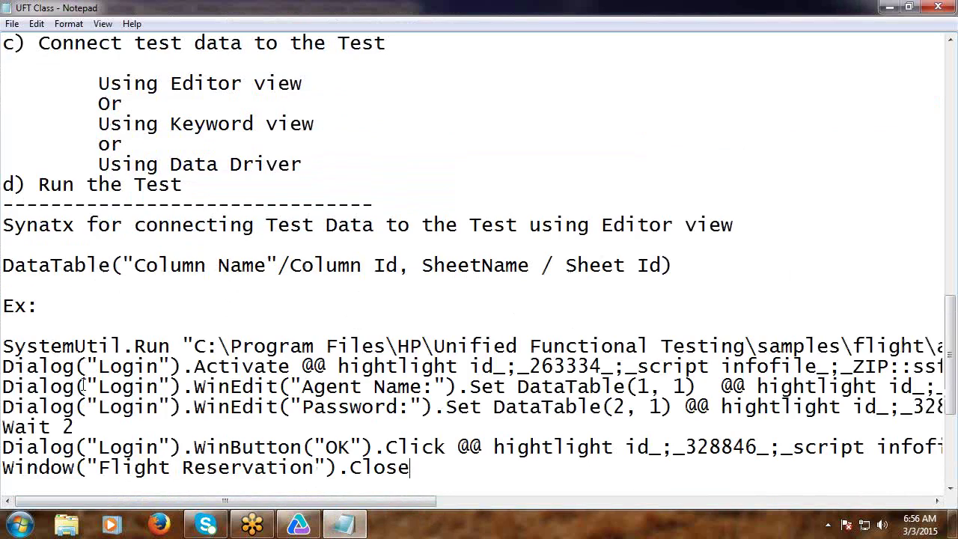
Add a dashed divider below the pasted script, remove the blank line above it, and minimize Notepad.
scroll(149, 396, down, 4)
click(90, 260)
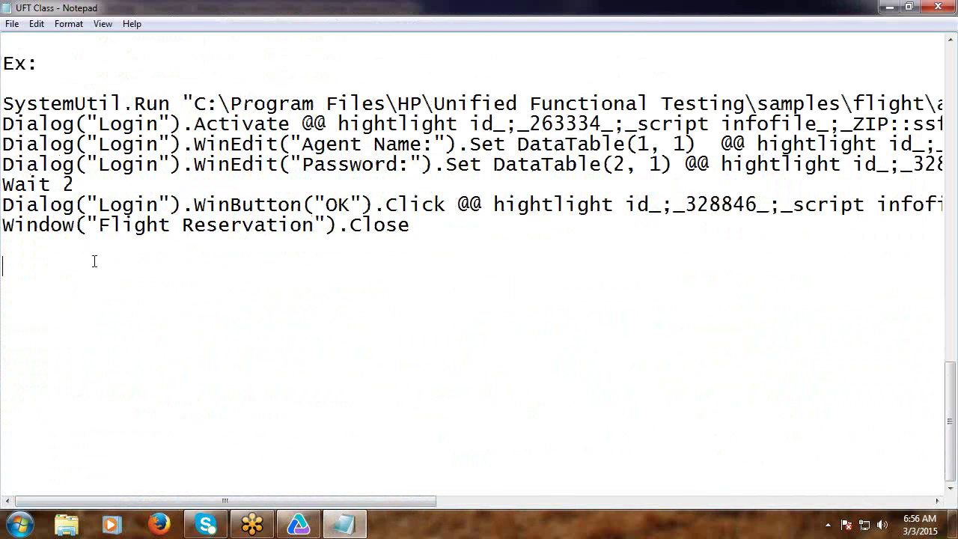
text(---------------------------------------)
click(40, 242)
key(Delete)
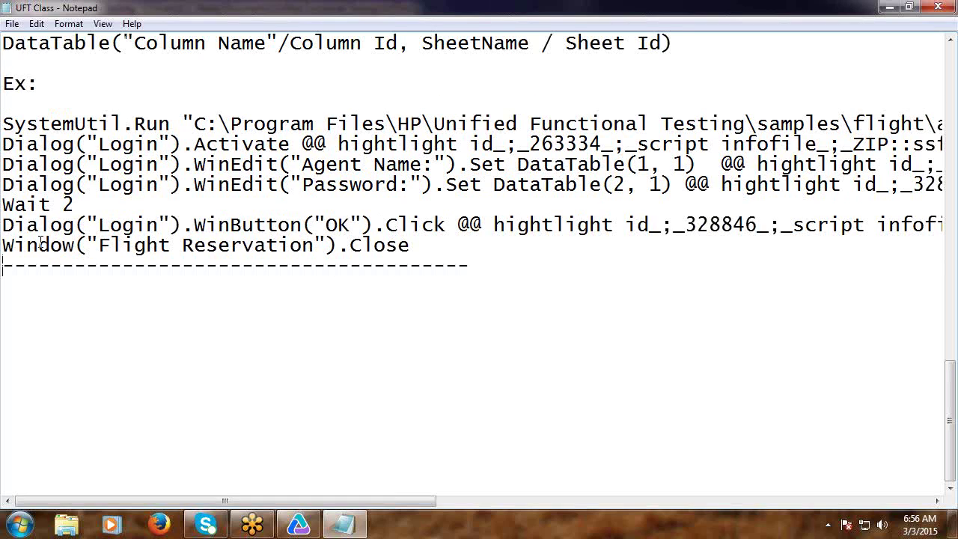
click(889, 9)
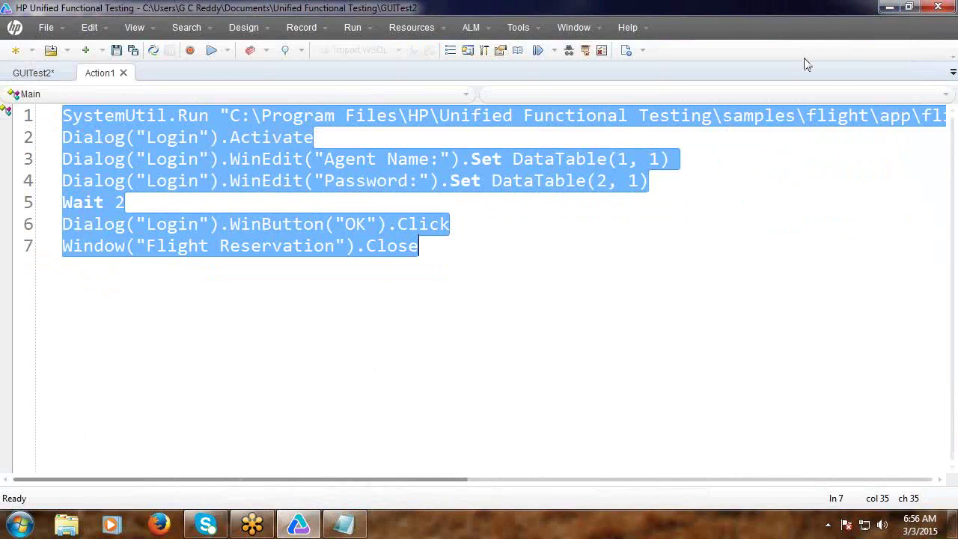
Replace DataTable(1, 1) on line 3 with "abcd" and DataTable(2, 1) on line 4 with "mercury".
click(676, 220)
drag(514, 159, 675, 164)
key(Delete)
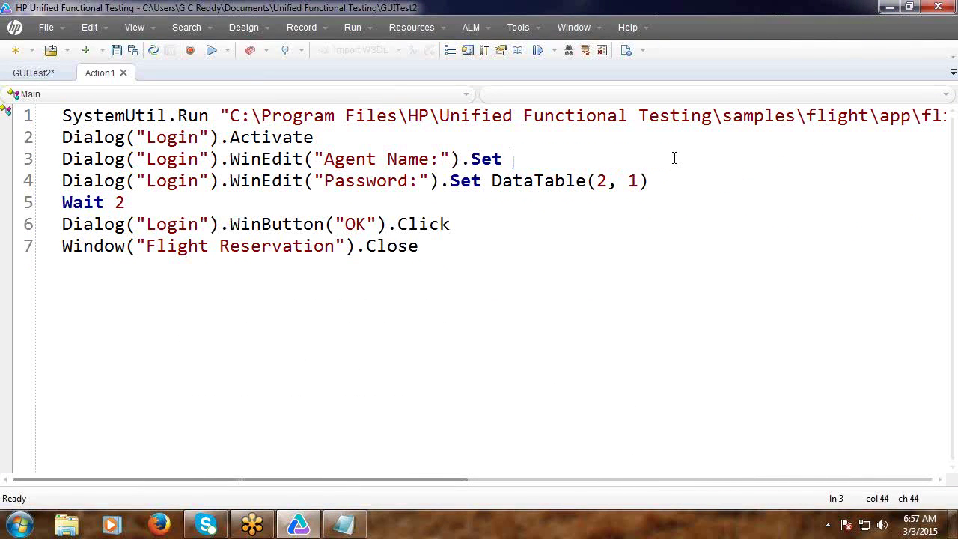
text("A)
key(BackSpace)
text(abcd")
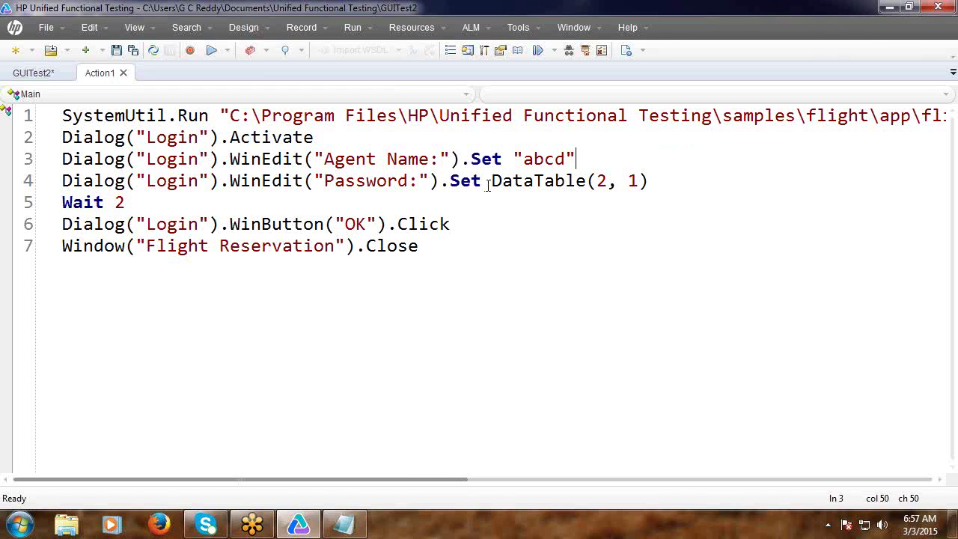
drag(492, 181, 652, 180)
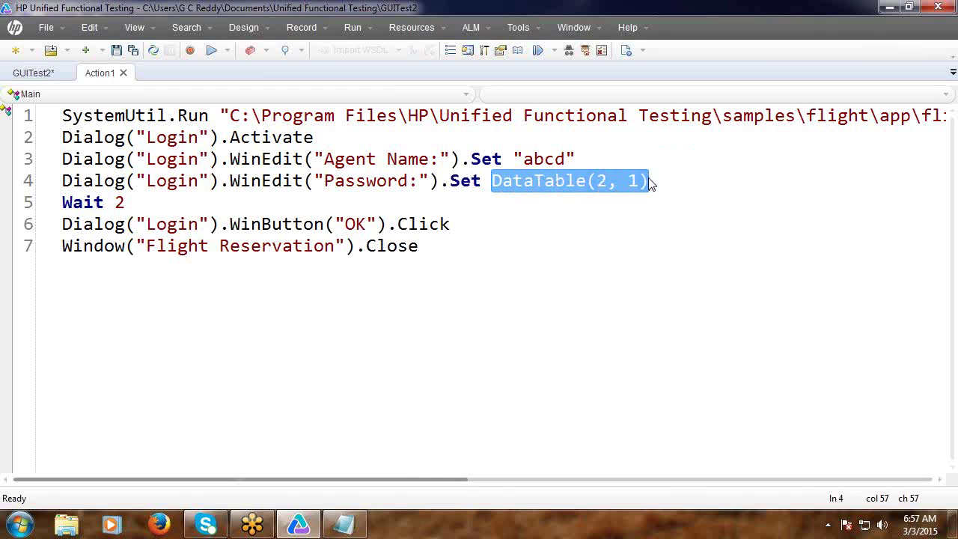
text(")
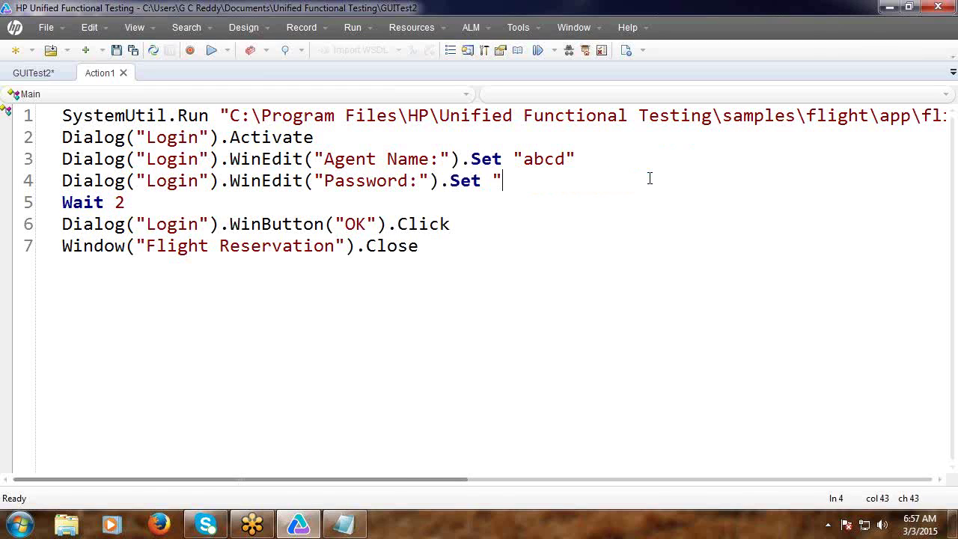
text(mercury")
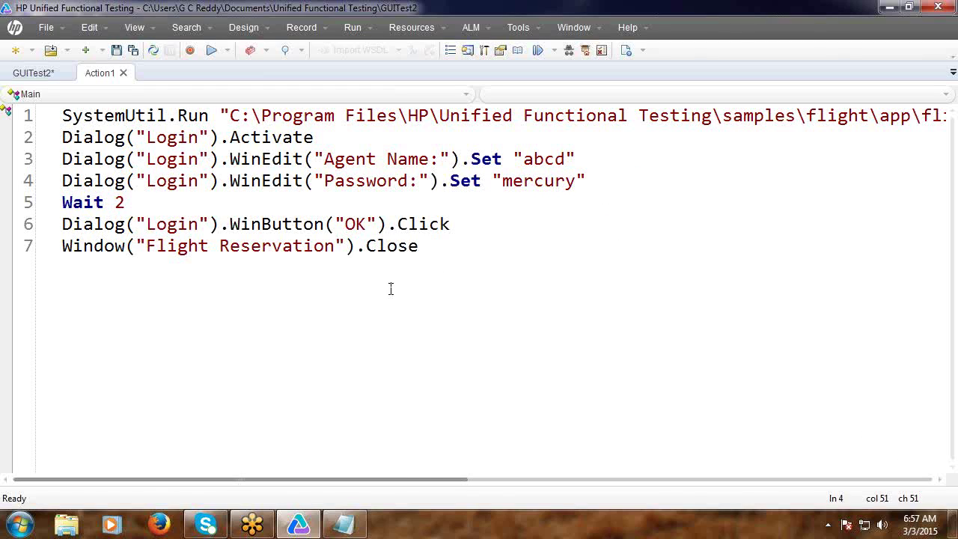
Switch to Keyword View and open Value Configuration Options for the Agent Name step's value.
click(135, 30)
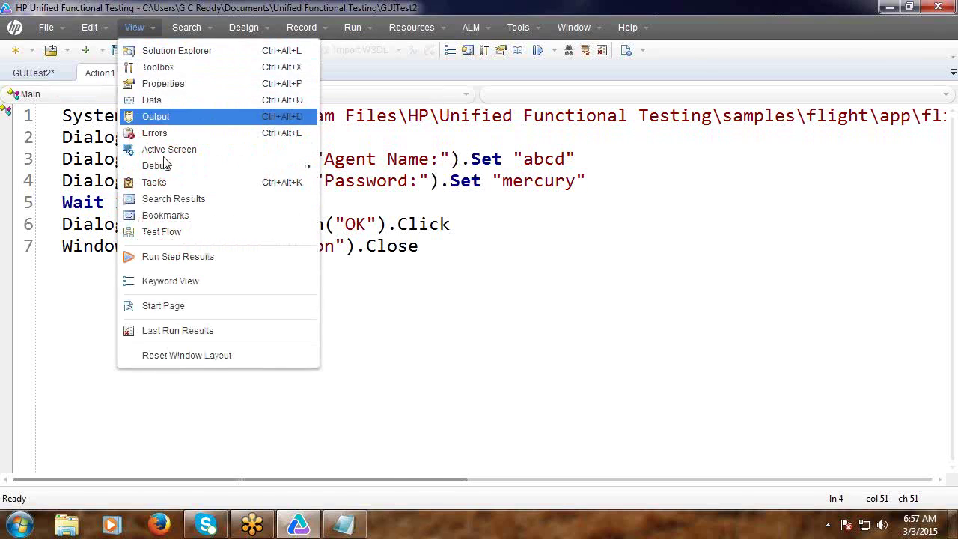
click(187, 284)
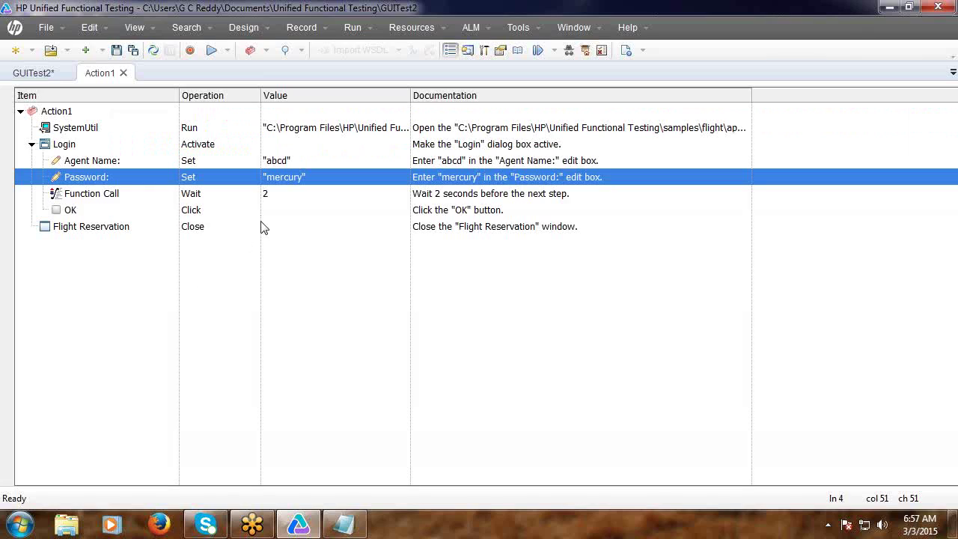
click(287, 161)
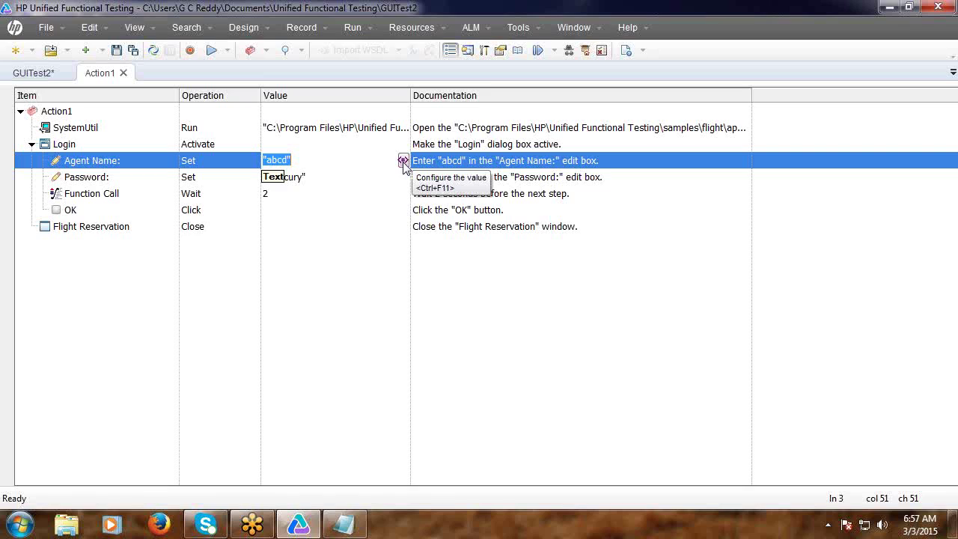
click(404, 162)
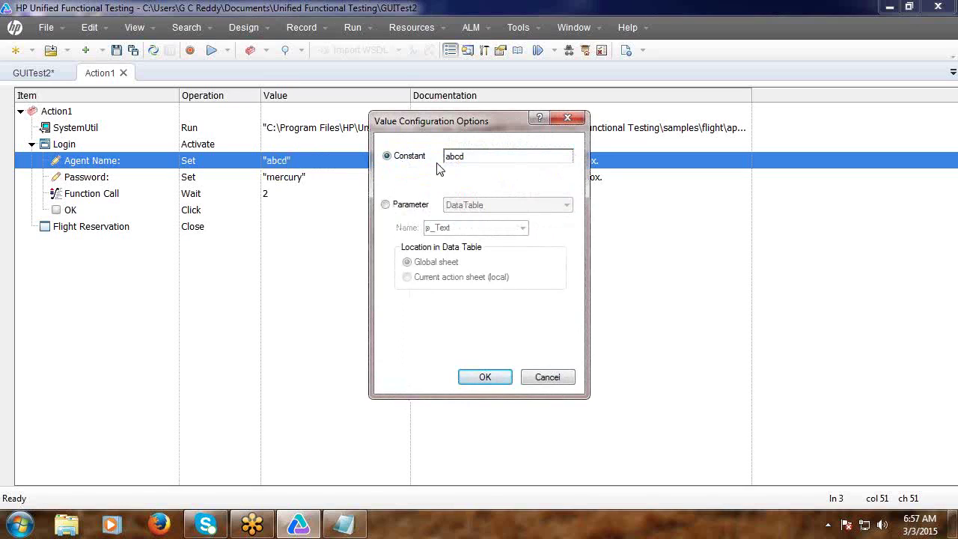
Parameterize the Agent Name step's value as the DataTable column Agent.
click(386, 207)
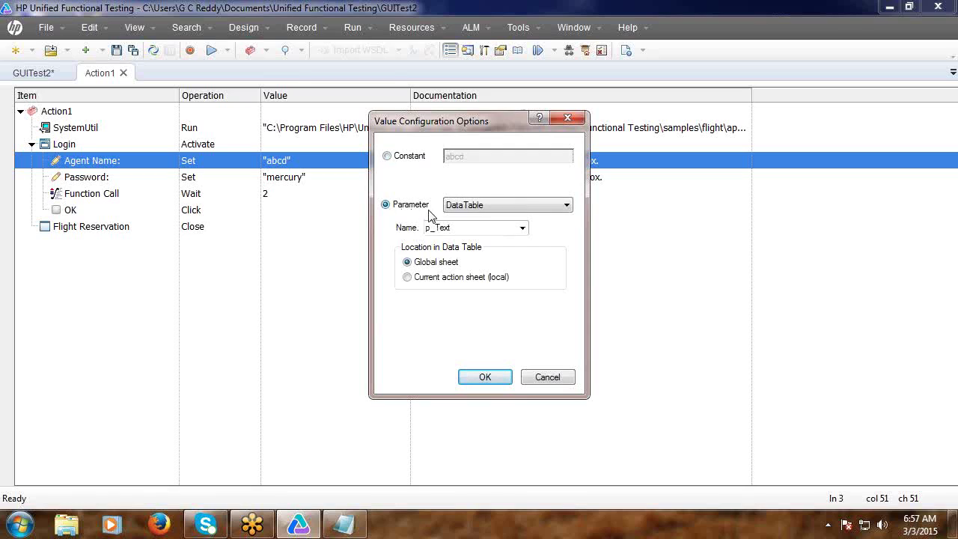
click(566, 207)
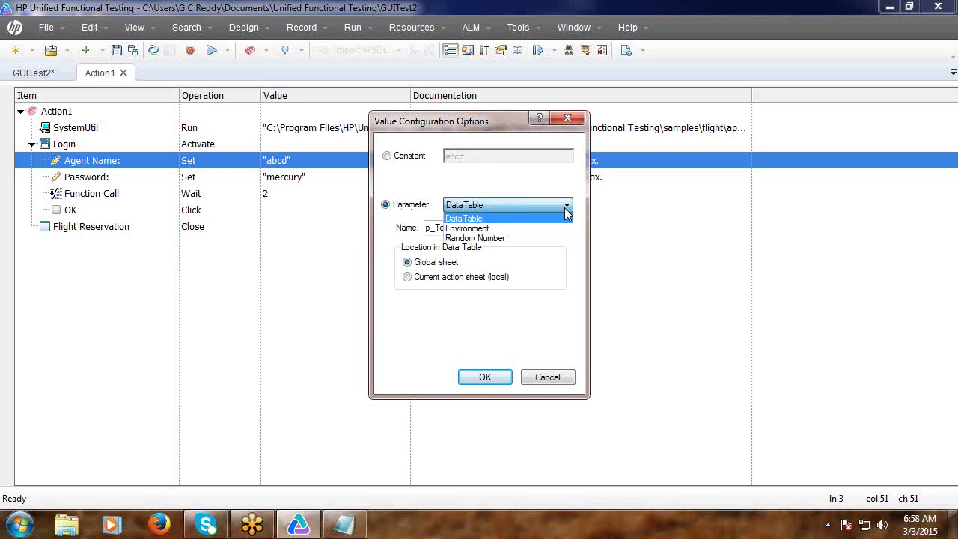
click(478, 219)
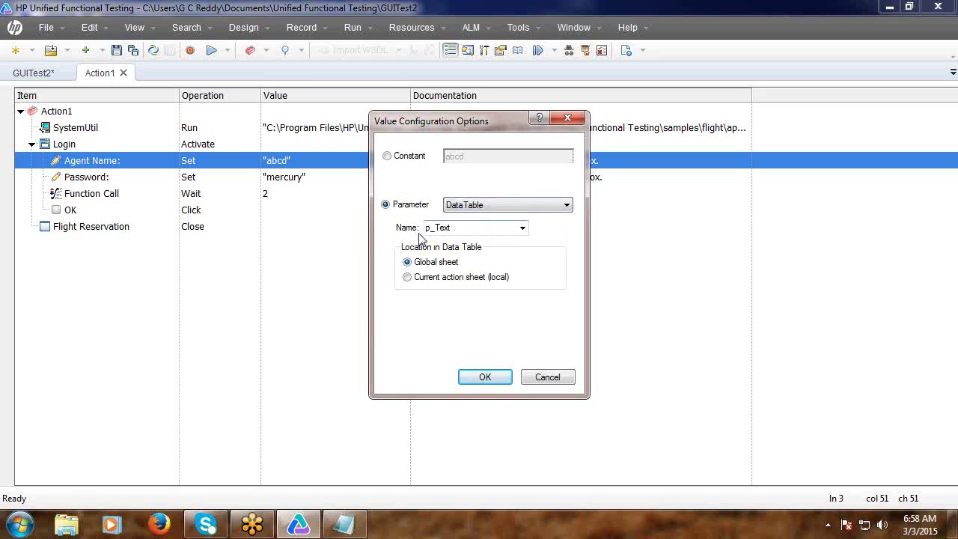
click(522, 228)
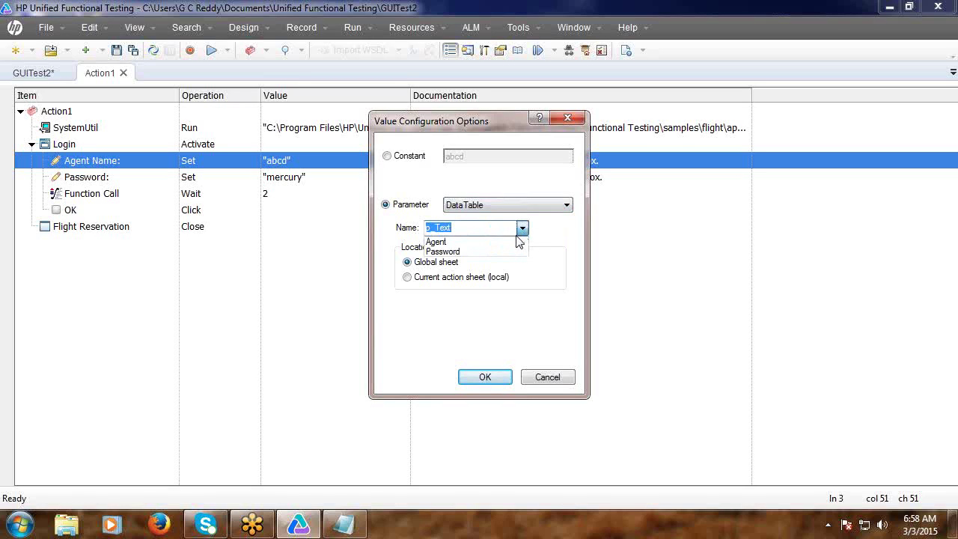
click(508, 242)
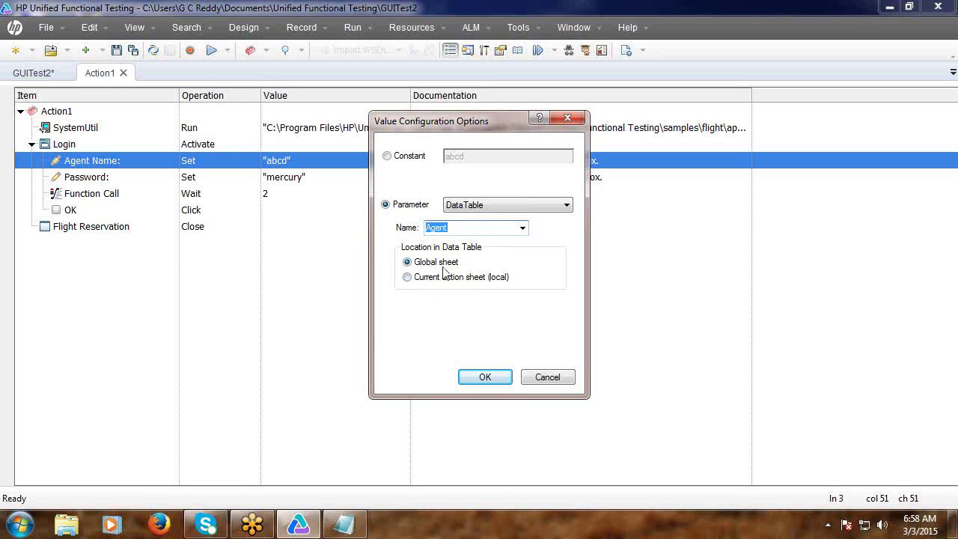
click(486, 379)
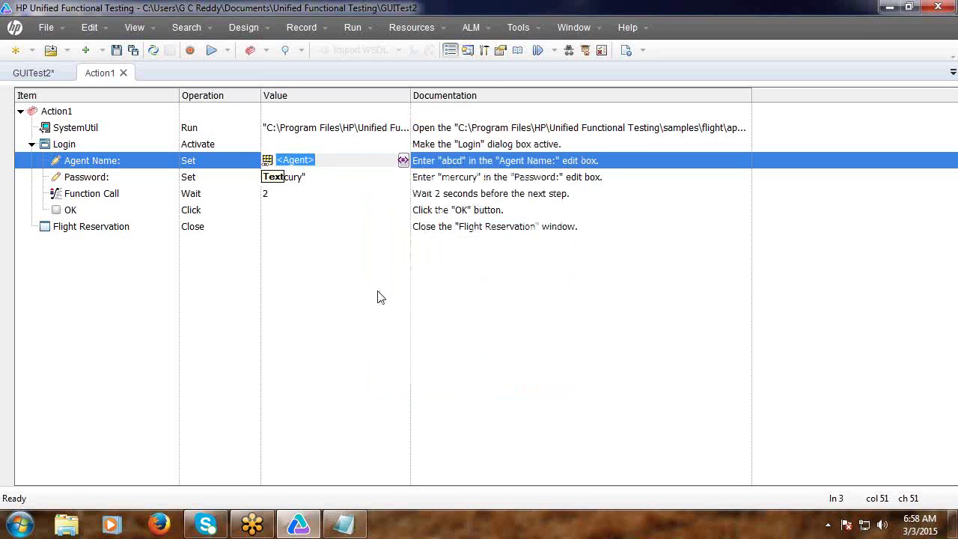
Parameterize the Password step's value as the DataTable column Password.
click(311, 177)
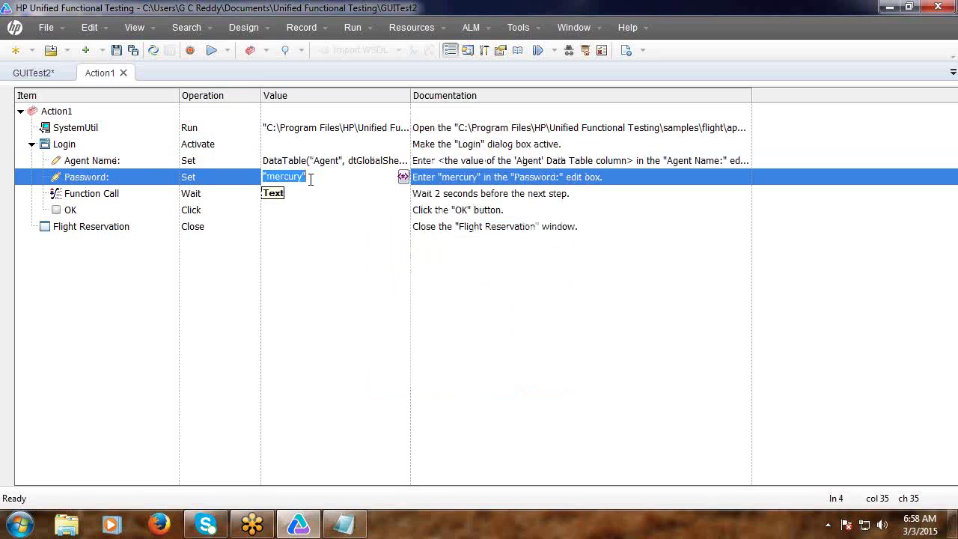
click(402, 178)
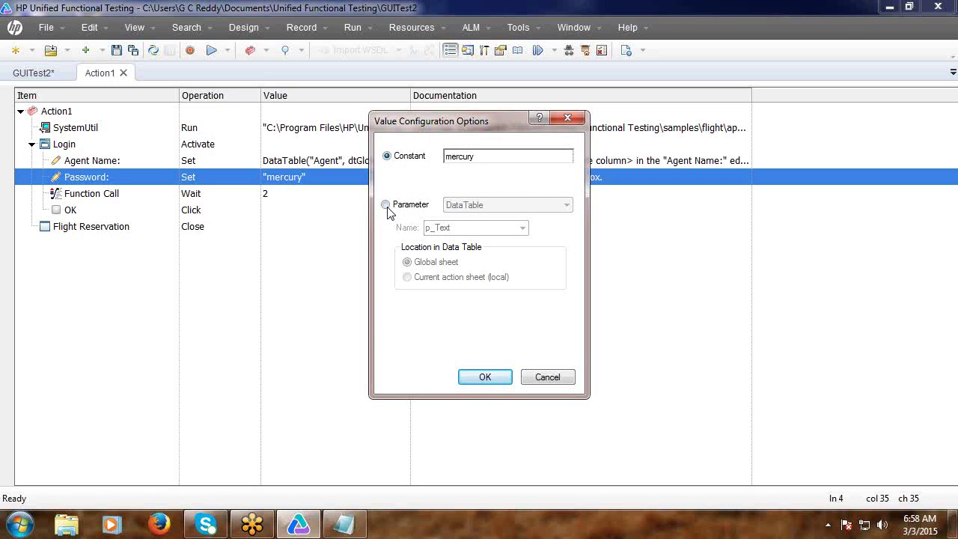
click(385, 205)
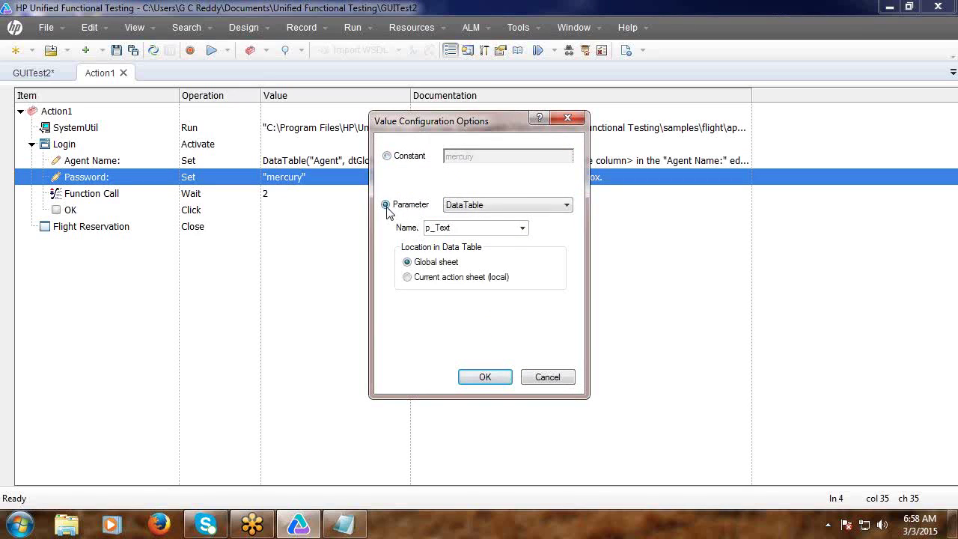
click(523, 229)
click(498, 252)
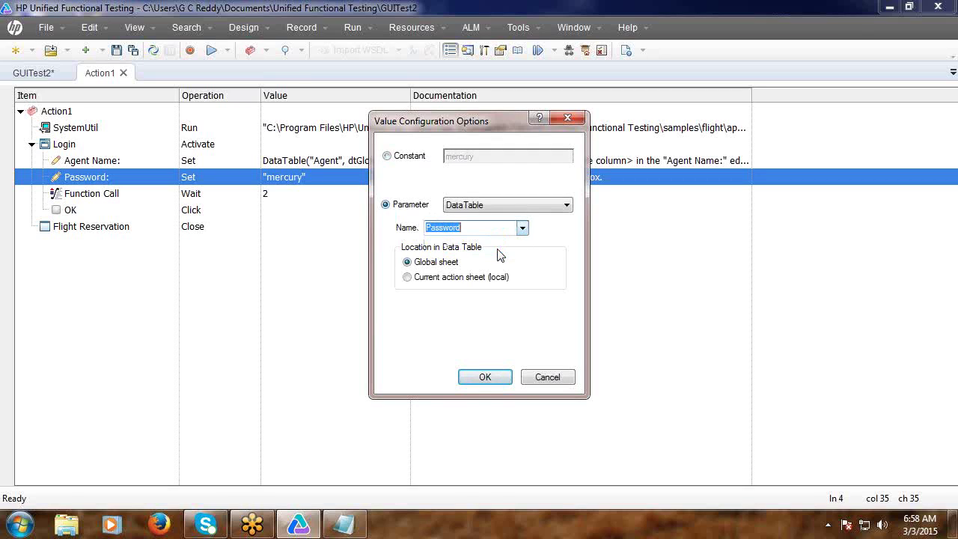
click(491, 376)
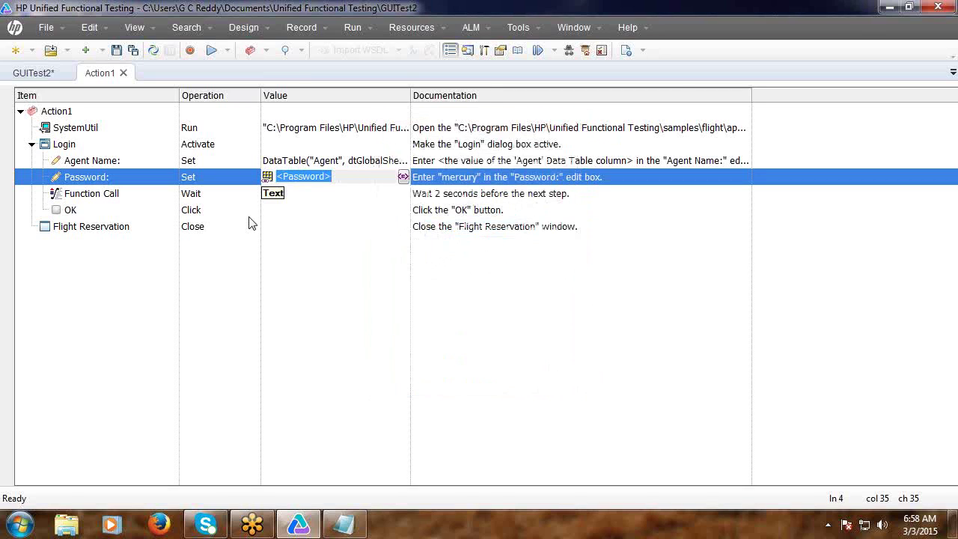
click(134, 28)
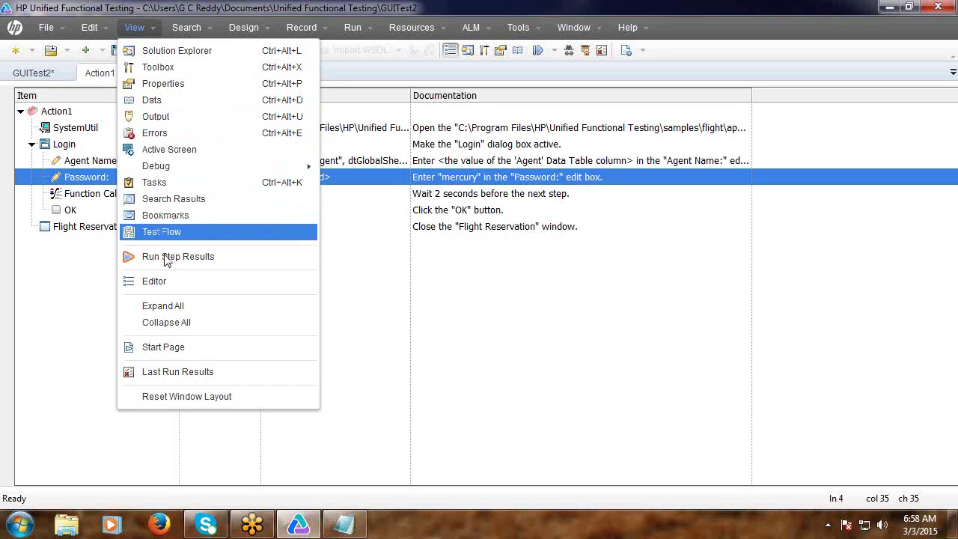
Return to the Editor view, highlight line 3's Agent and dtGlobalSheet arguments, then restore down the window.
click(169, 282)
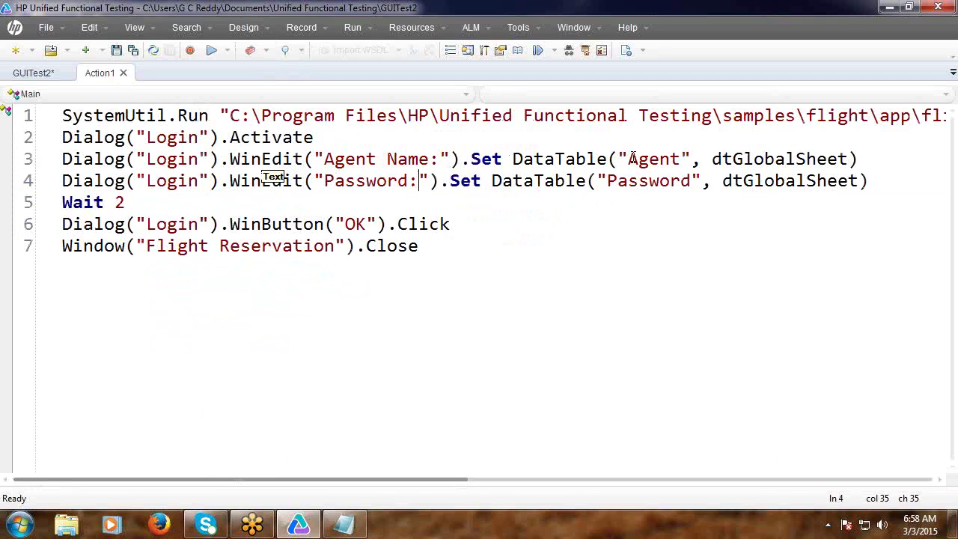
double_click(633, 159)
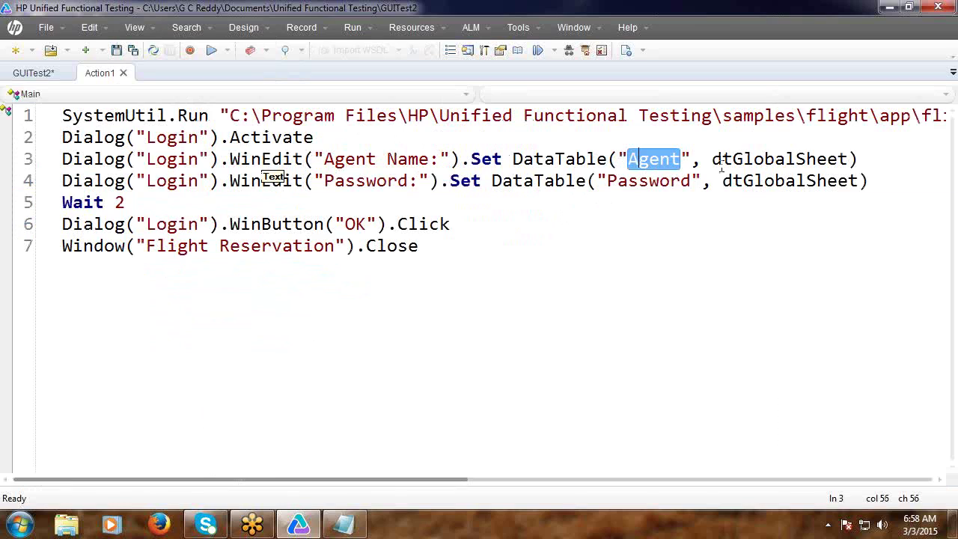
double_click(760, 160)
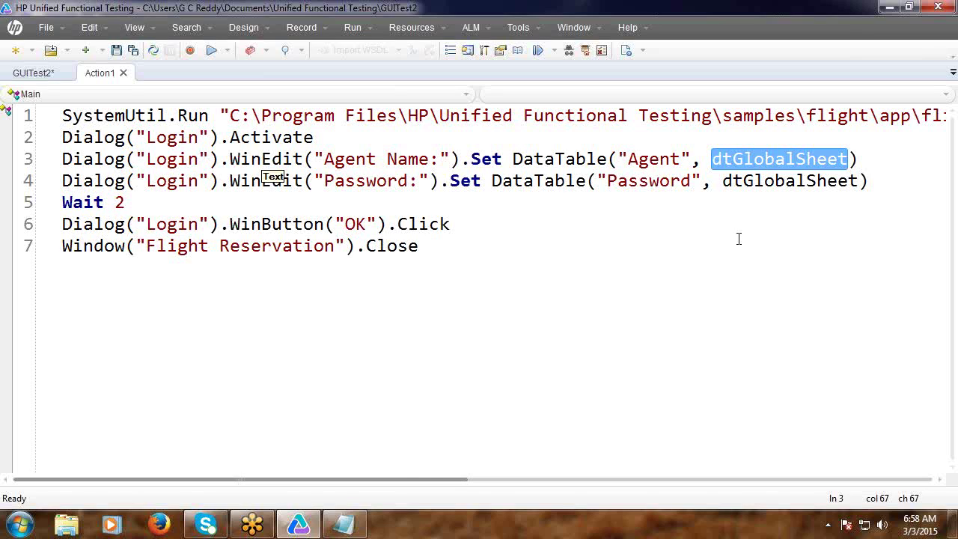
click(787, 246)
click(713, 161)
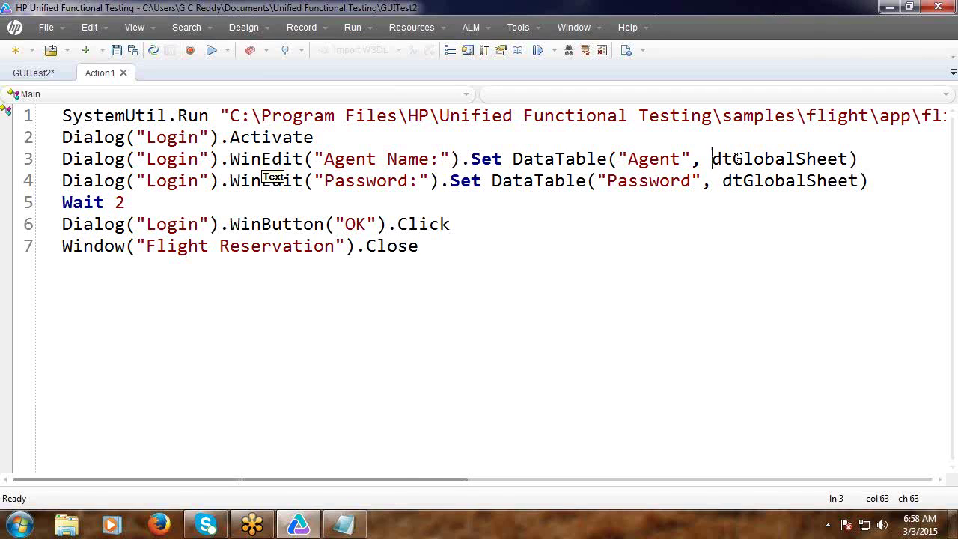
double_click(737, 159)
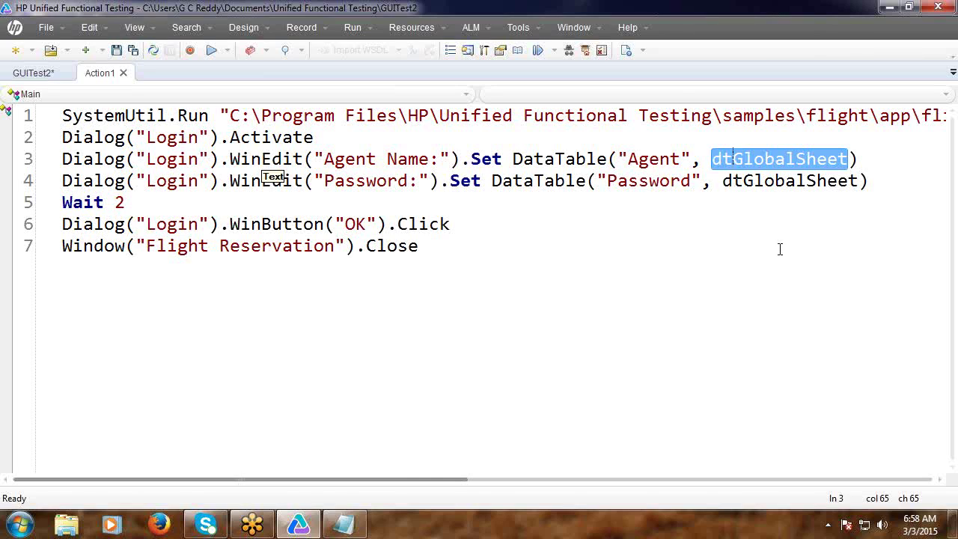
click(724, 244)
double_click(652, 159)
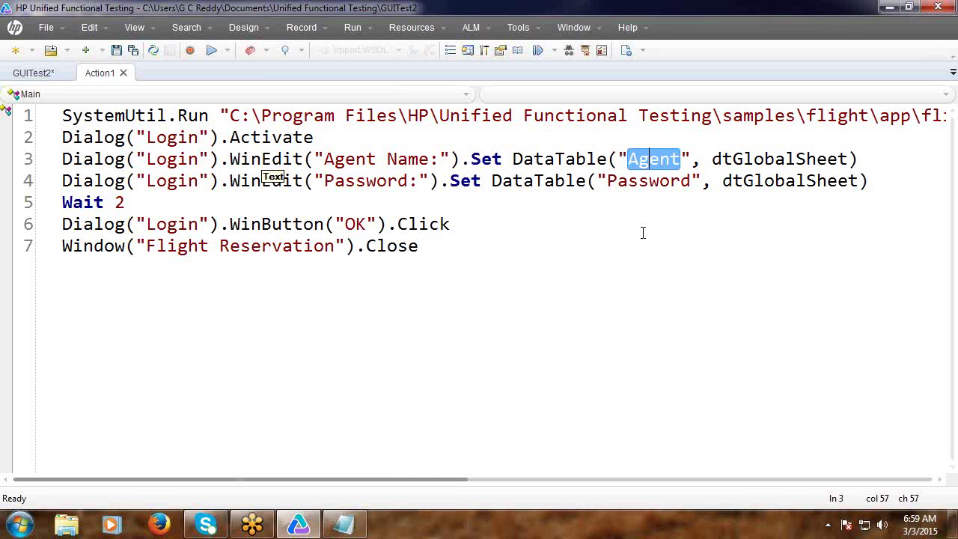
click(909, 7)
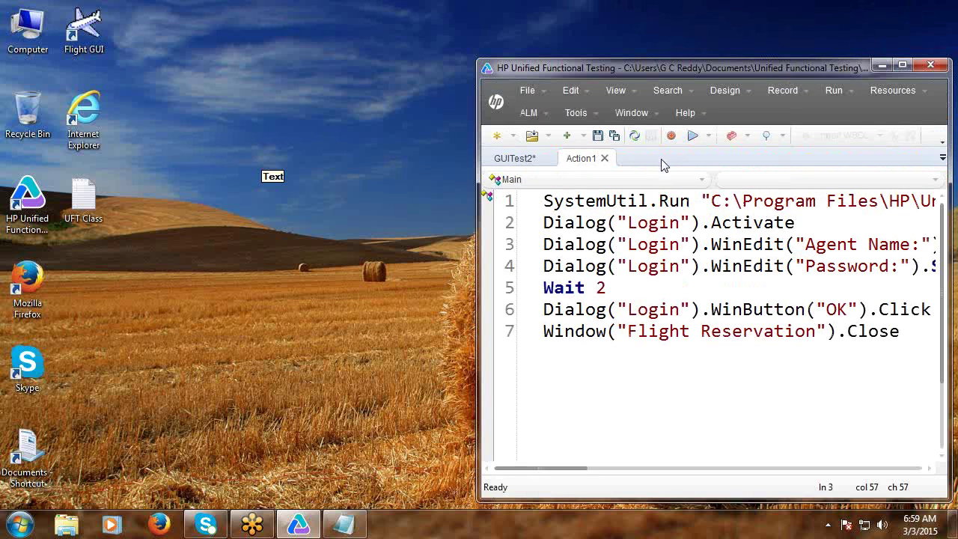
Run the parameterized login test through every agent row, then maximize the window again.
click(691, 136)
click(574, 301)
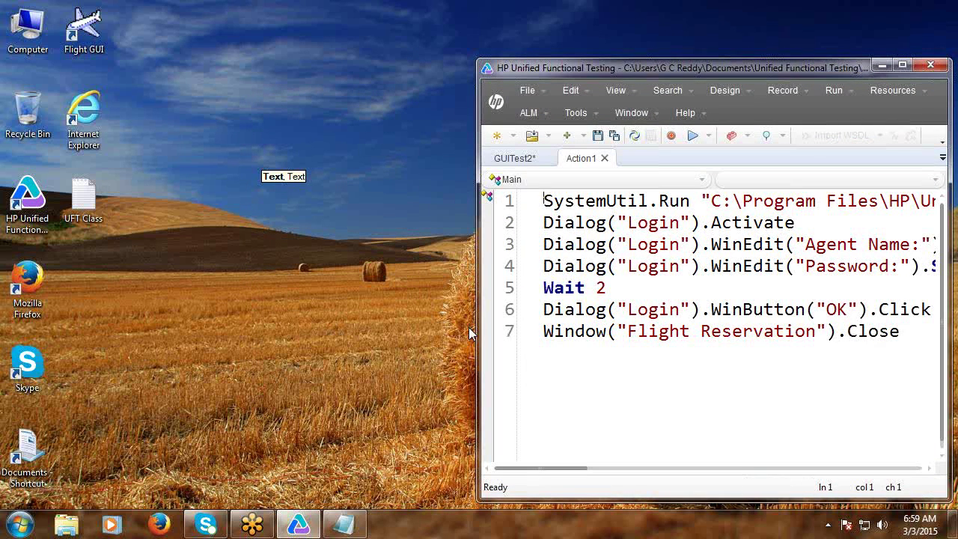
click(902, 66)
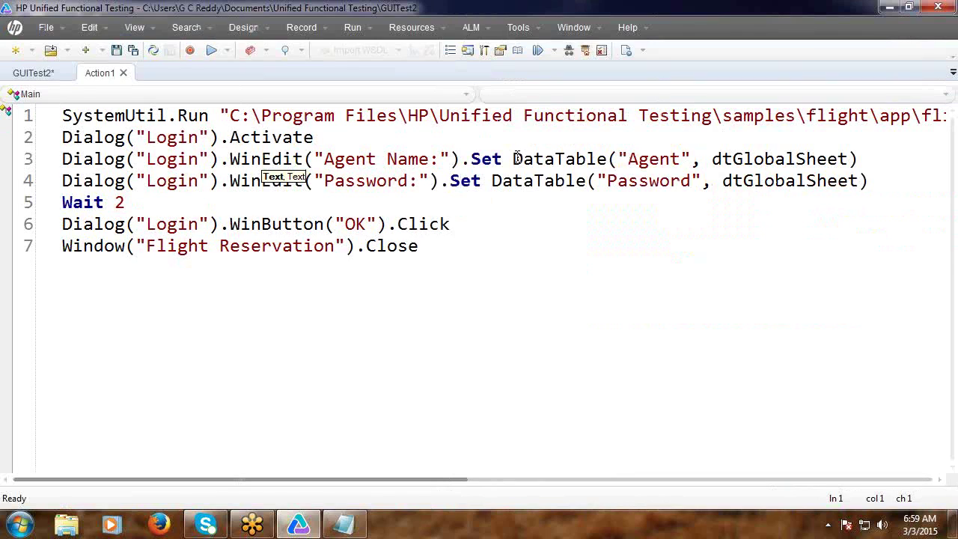
Replace the DataTable calls on lines 3 and 4 with the literals "abcd" and "mercury".
drag(515, 158, 859, 151)
key(Delete)
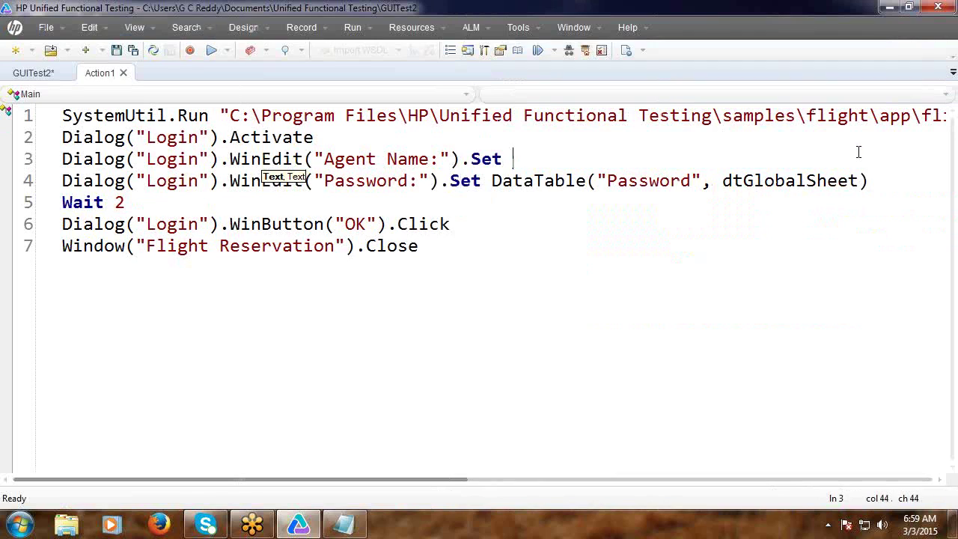
text("abcd")
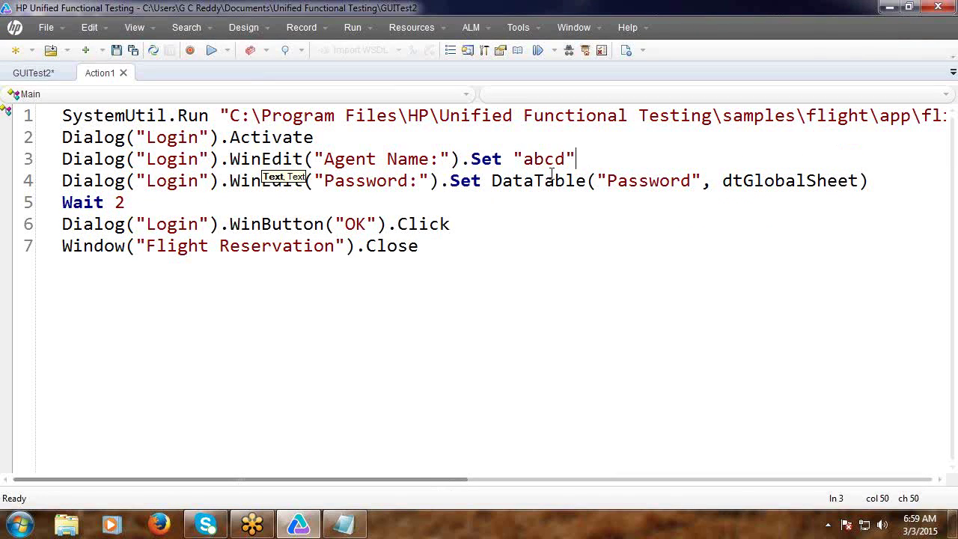
drag(492, 180, 894, 188)
text("m)
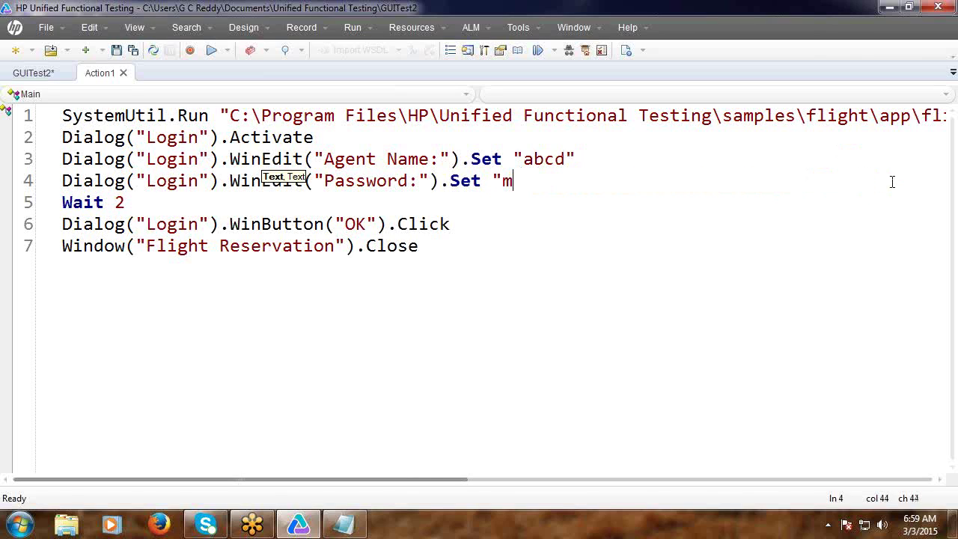
text(ercury)
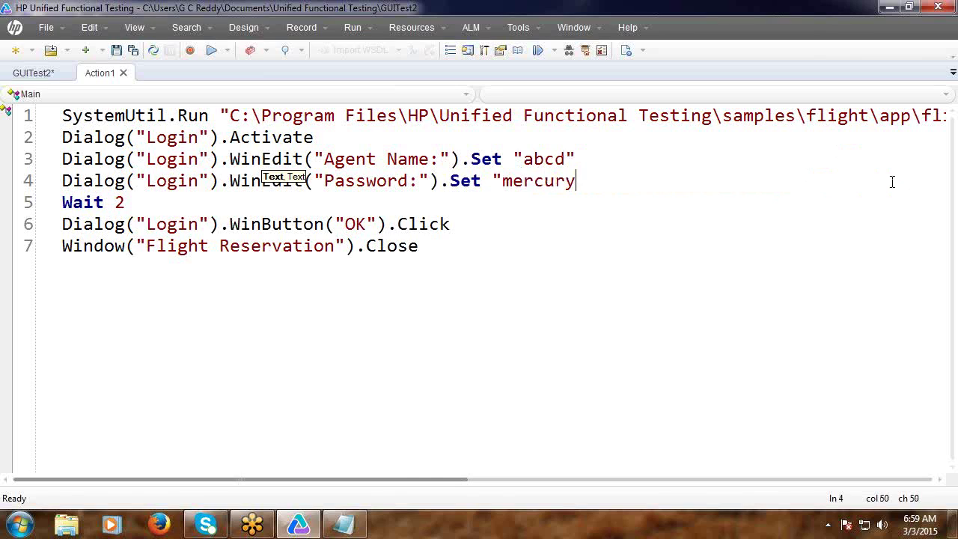
text(")
In the Data Driver, parameterize every occurrence of abcd as the Global DataTable parameter Agent.
click(518, 27)
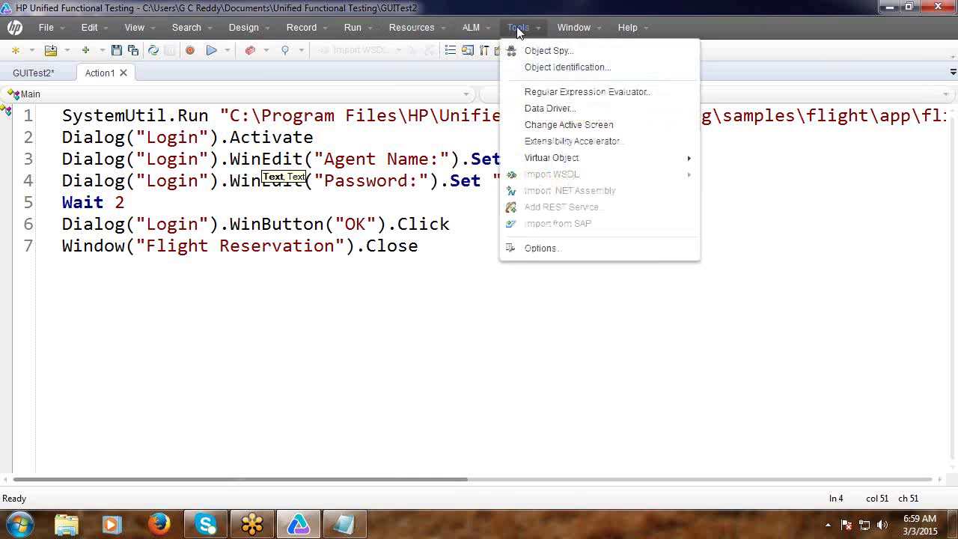
click(536, 111)
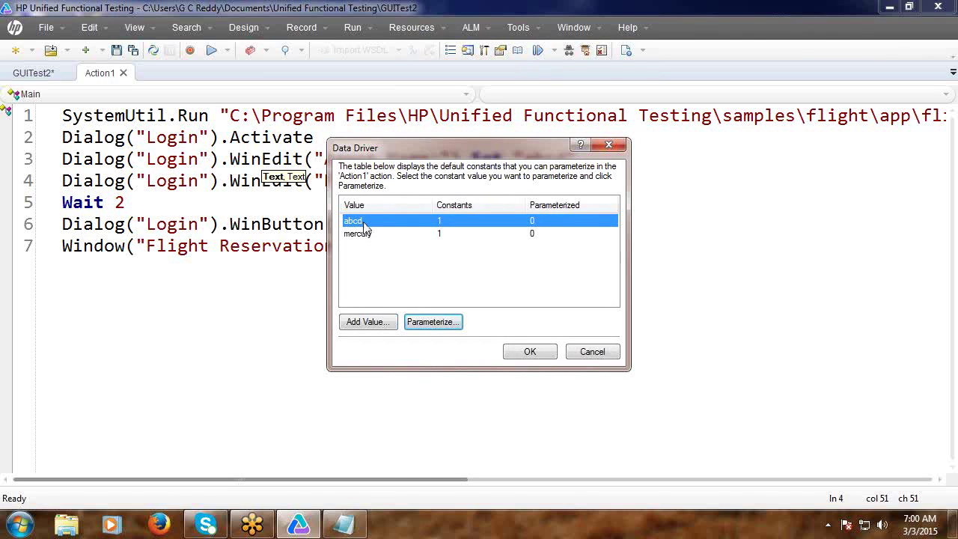
click(442, 326)
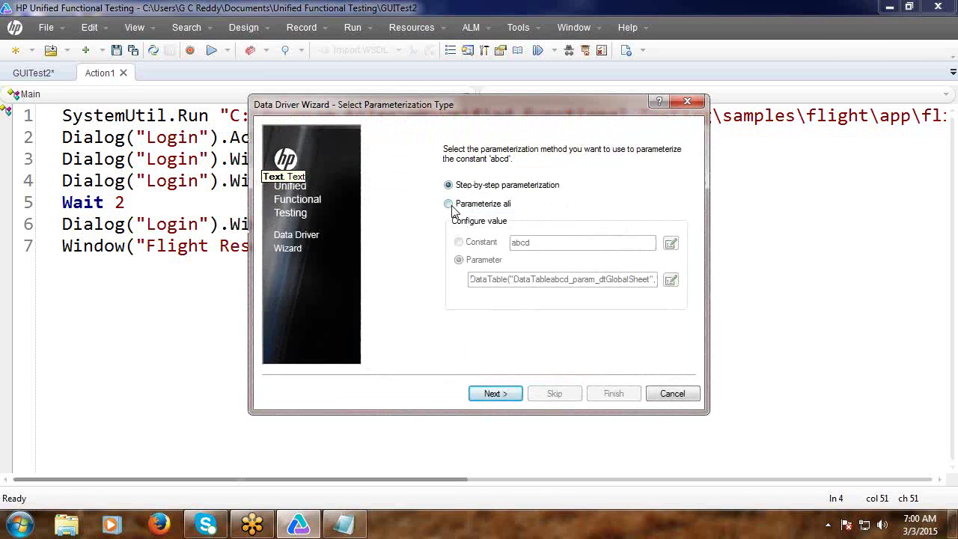
click(449, 205)
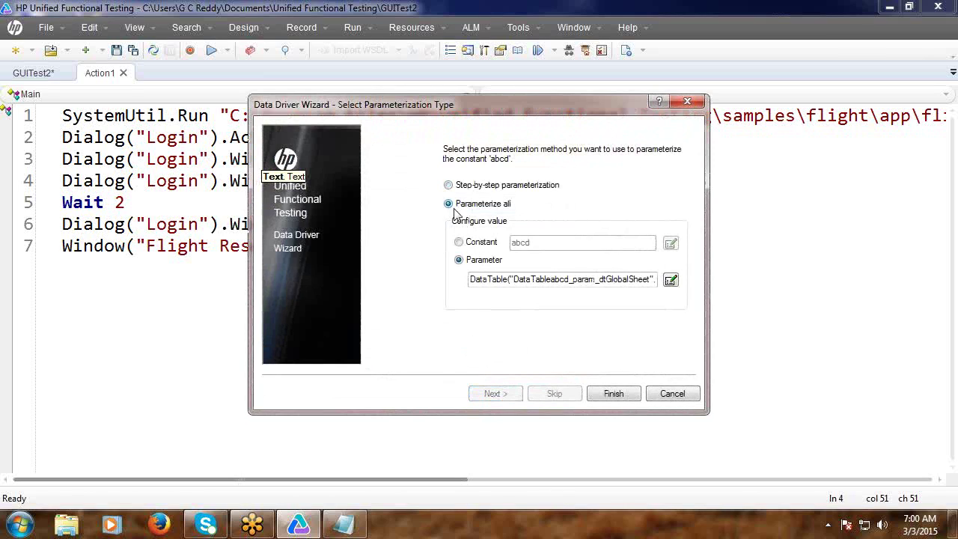
click(670, 283)
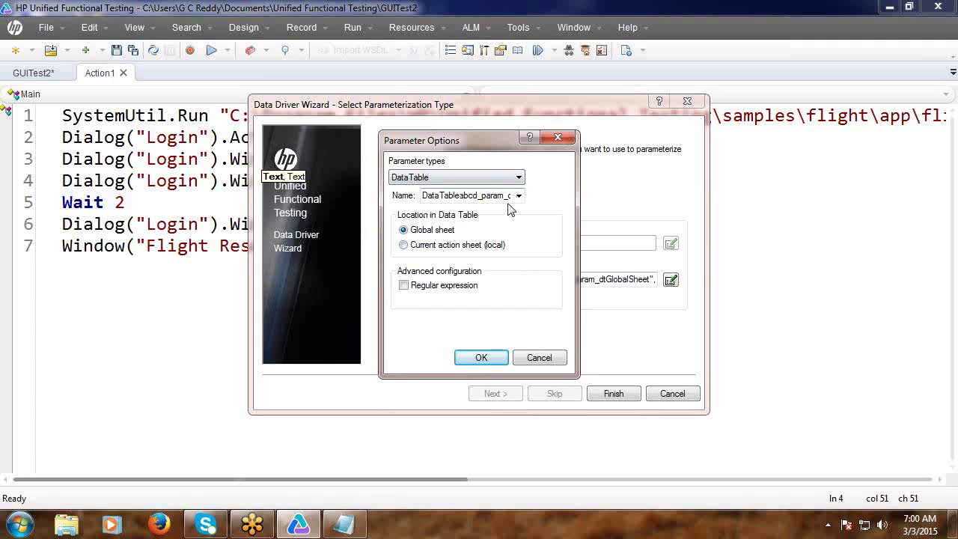
click(519, 197)
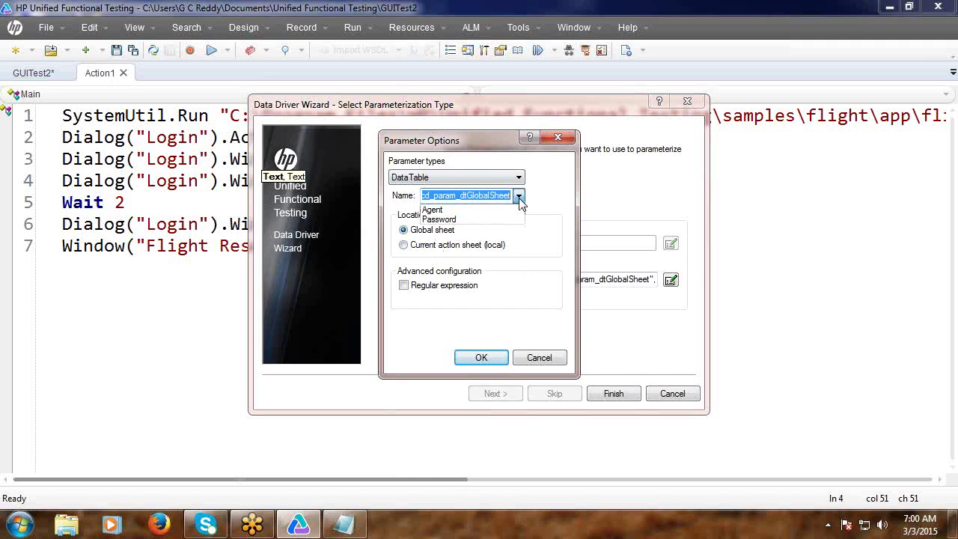
click(503, 211)
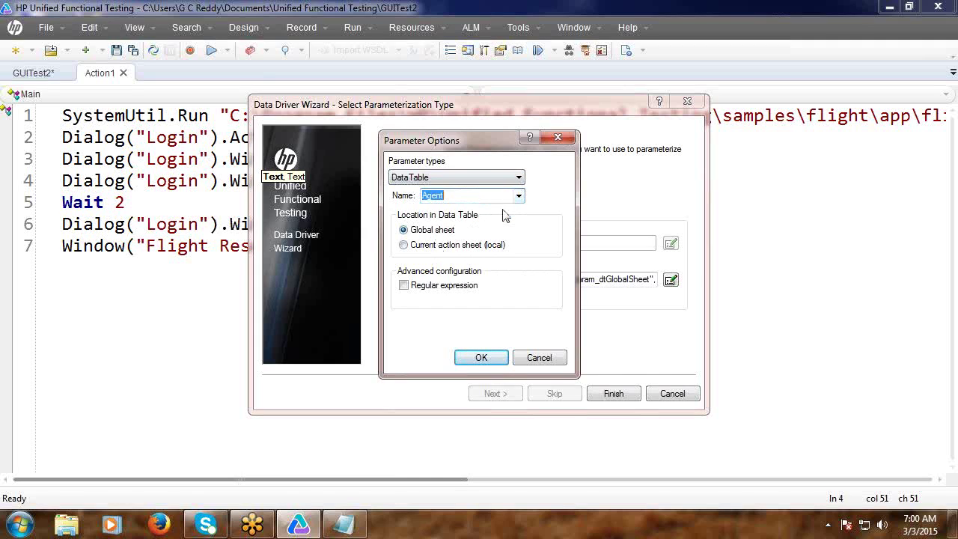
click(481, 358)
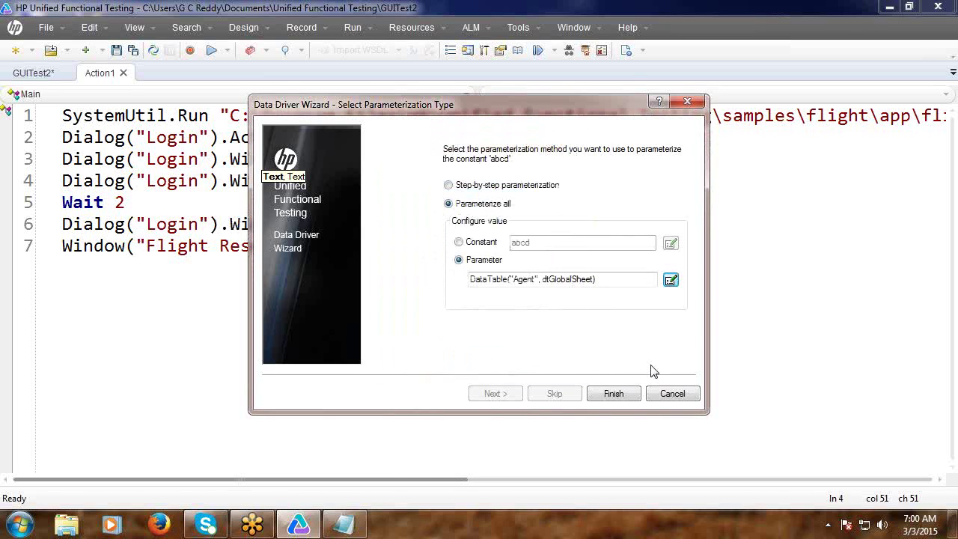
click(614, 395)
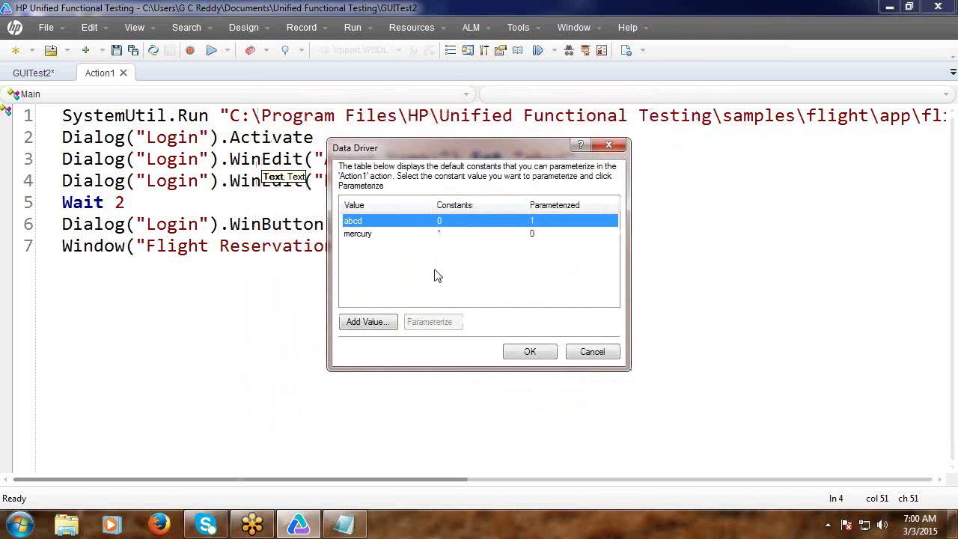
Parameterize the mercury value as the DataTable parameter Password and apply it to the script.
click(369, 235)
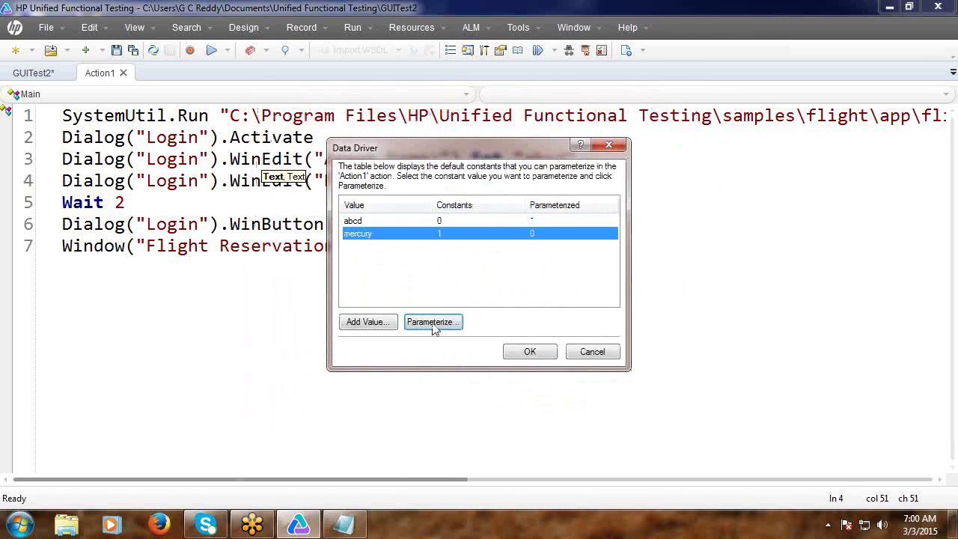
click(434, 322)
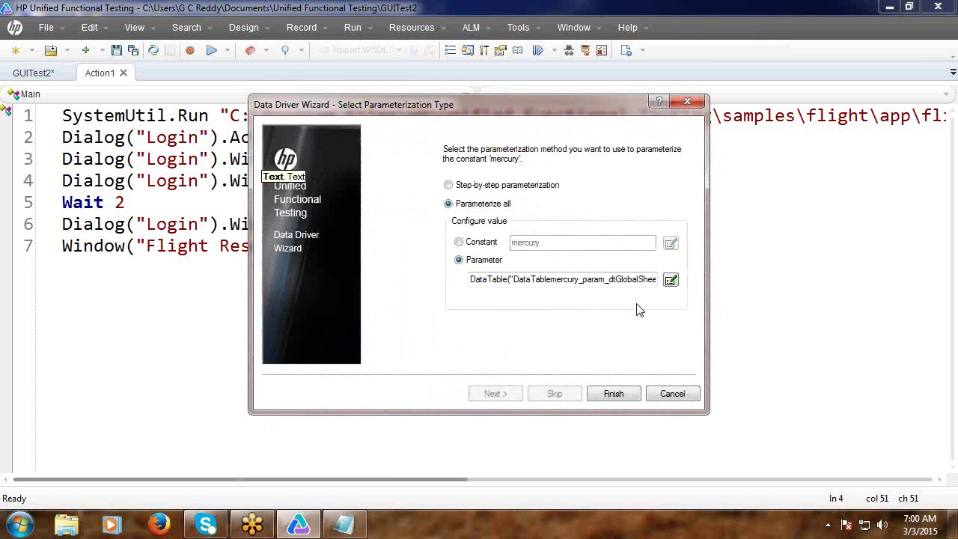
click(670, 280)
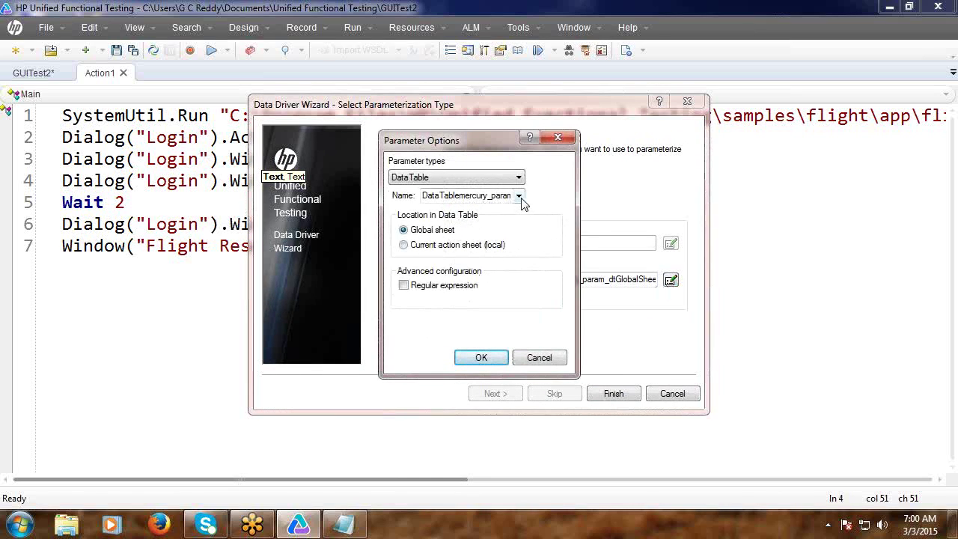
click(519, 196)
click(497, 223)
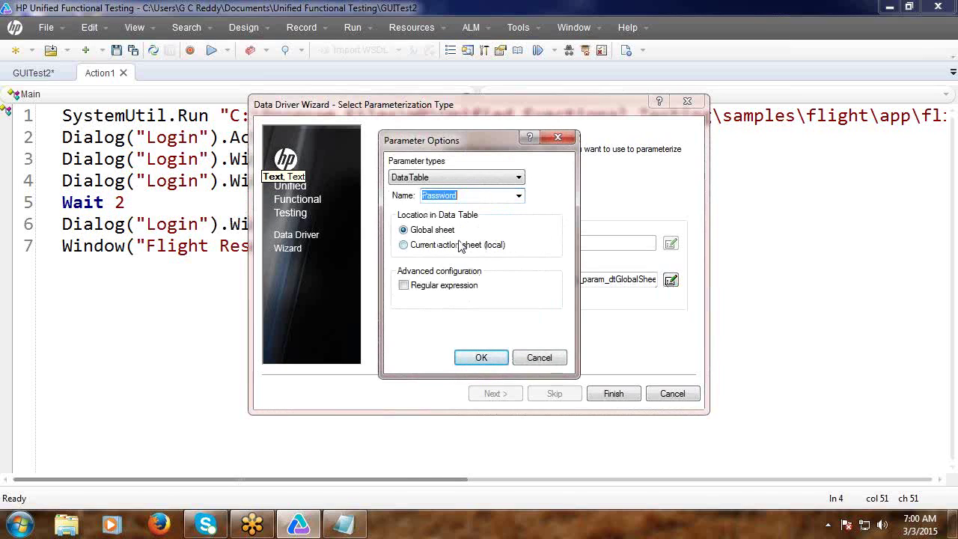
click(473, 357)
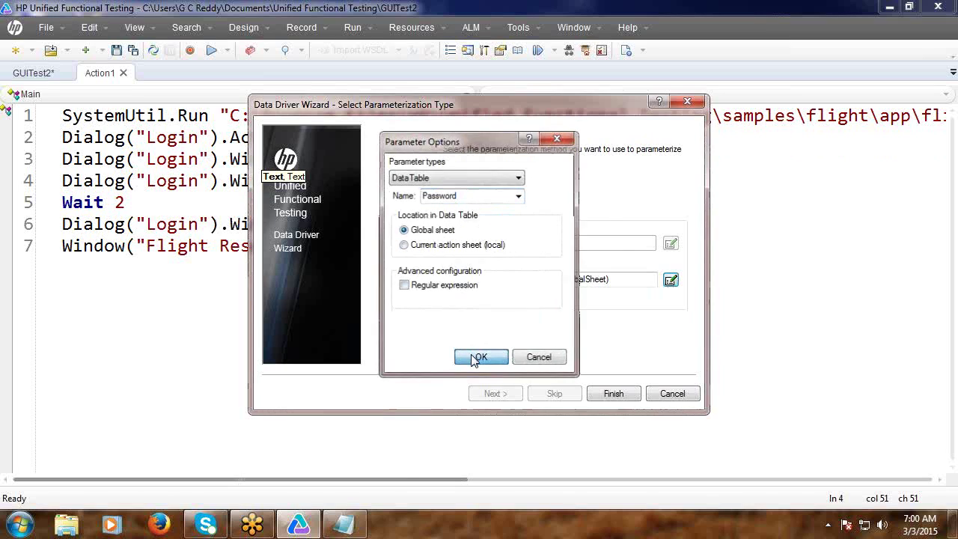
click(610, 395)
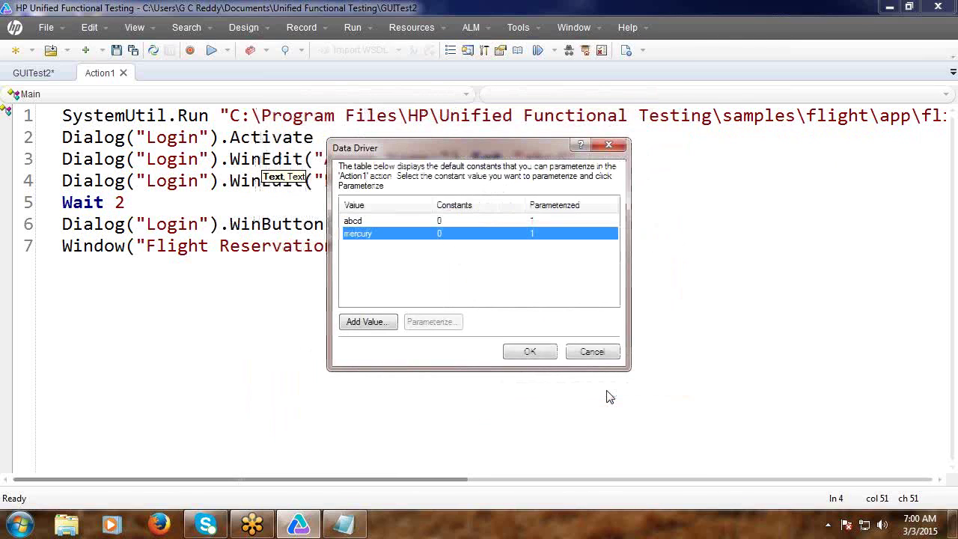
click(529, 355)
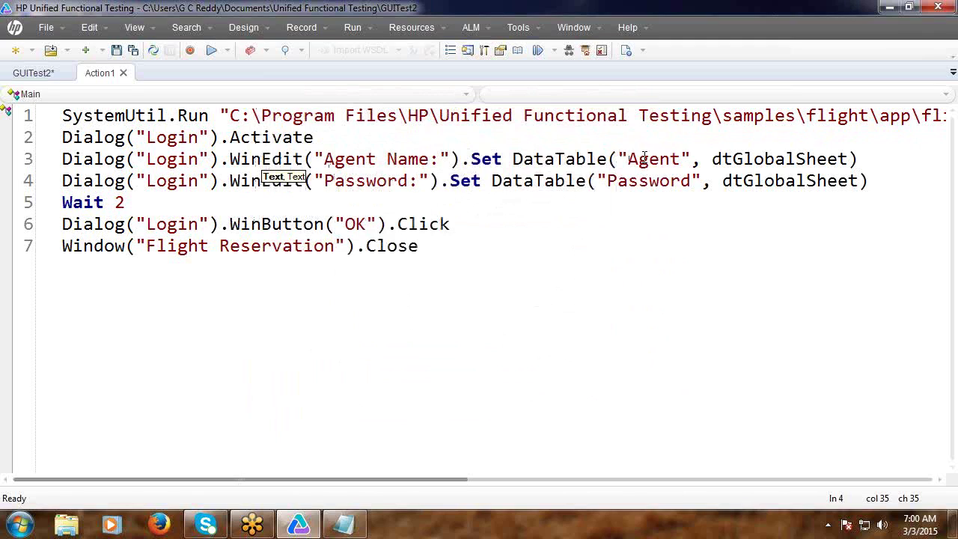
Highlight the Agent, Password and dtGlobalSheet arguments on lines 3 and 4, then restore down UFT.
double_click(644, 159)
double_click(743, 159)
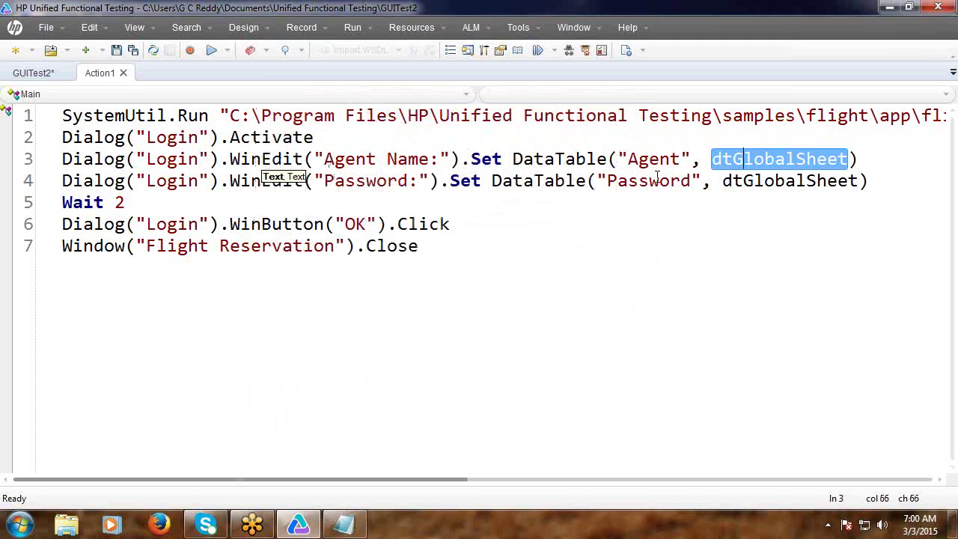
double_click(642, 181)
double_click(751, 180)
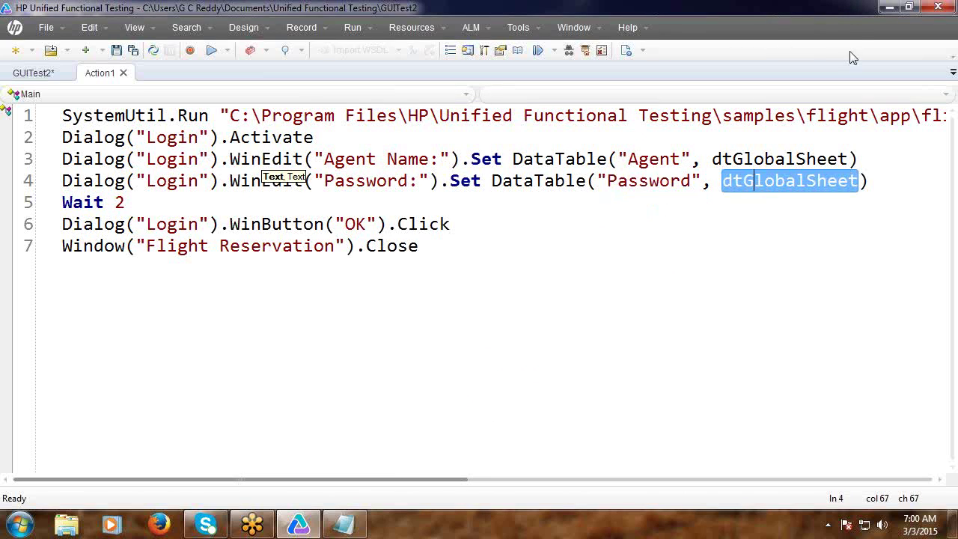
click(908, 7)
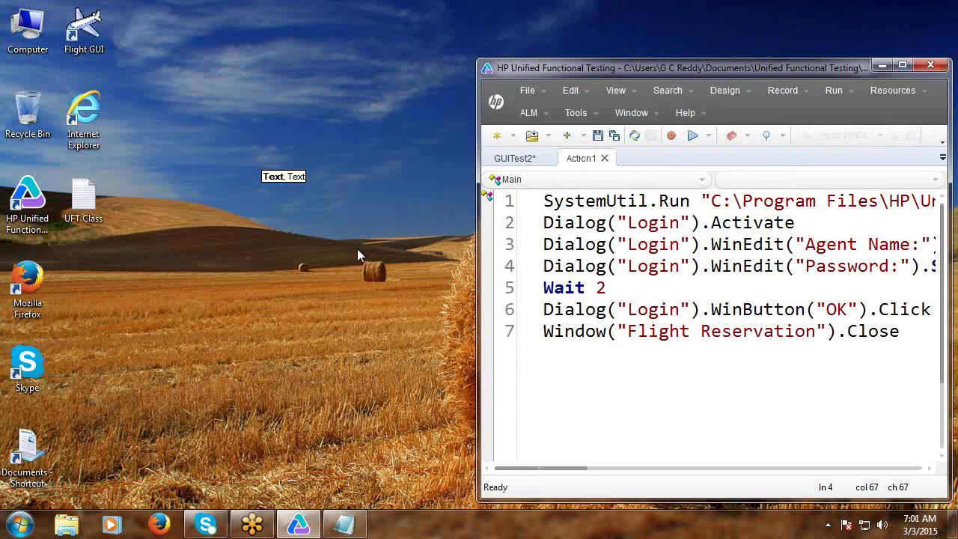
Create a new GUI test named GUITest3 without saving GUITest2, and show its Action1 script.
click(494, 141)
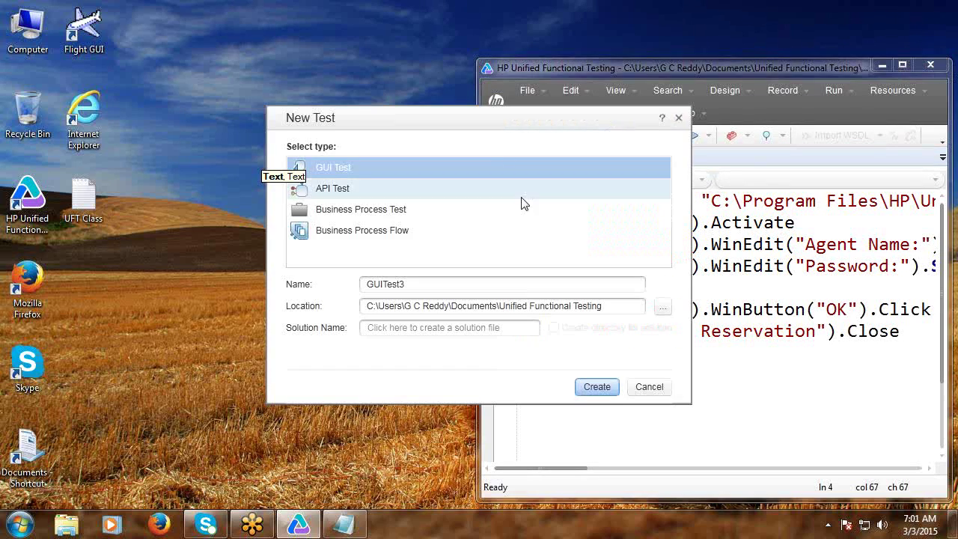
click(589, 387)
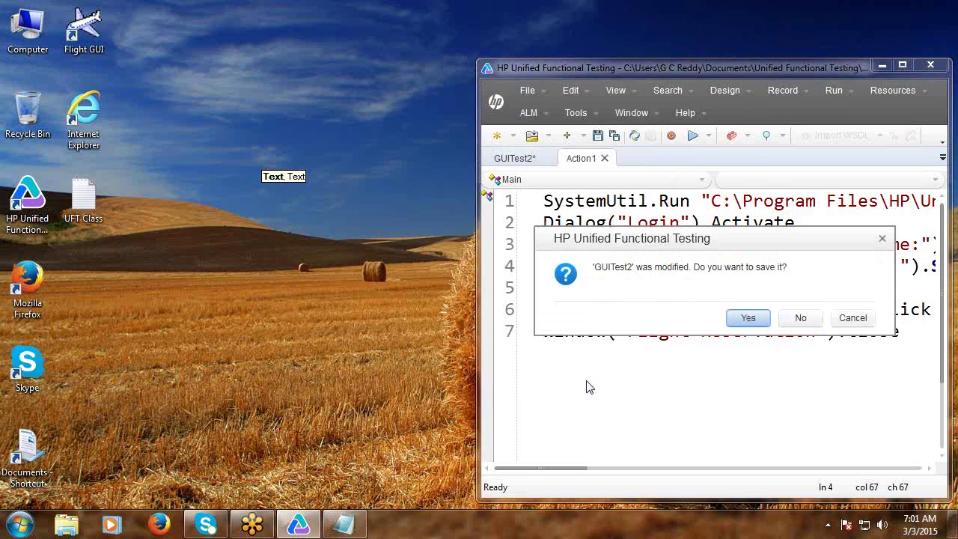
click(797, 317)
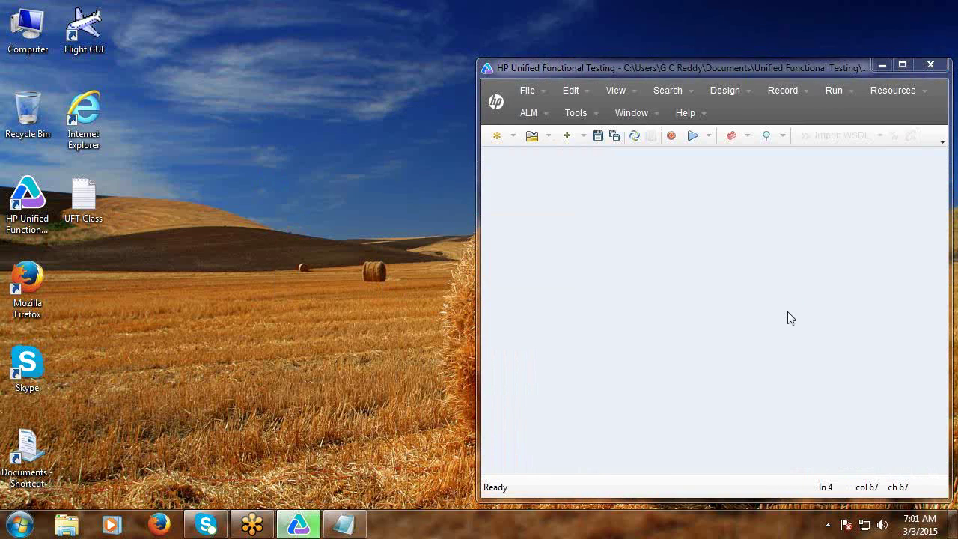
click(578, 159)
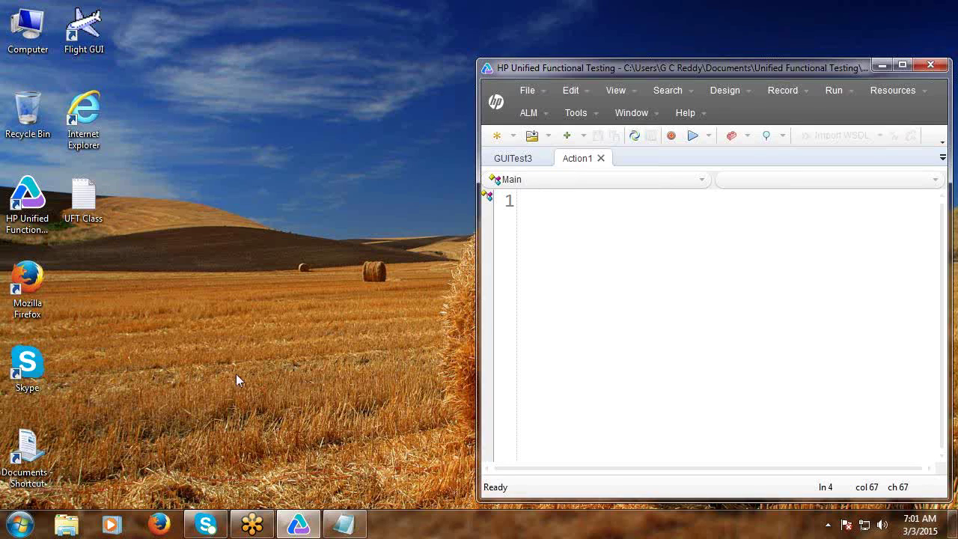
In the UFT Class notes, type the heading 'Import Test Data from External files (Text or Excel)' below the dashed line.
right_click(126, 278)
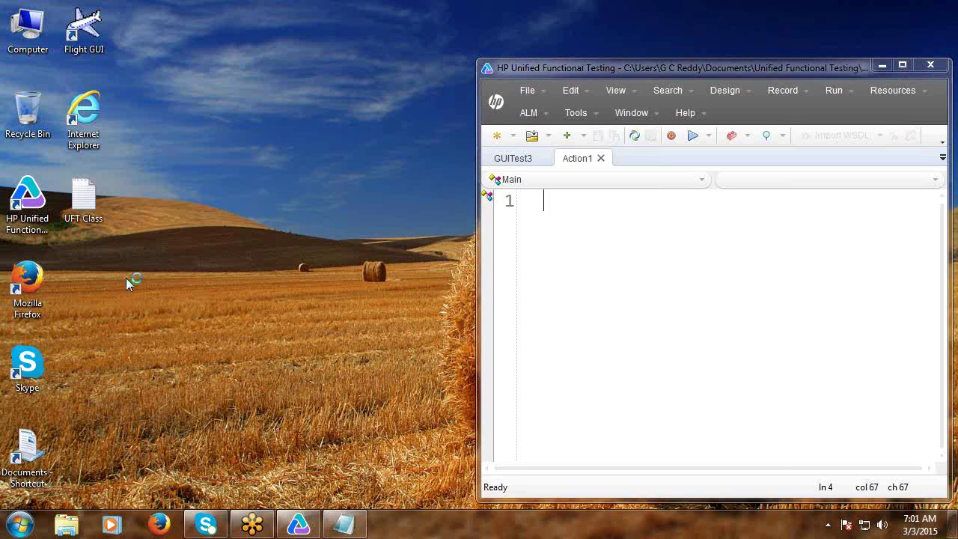
click(328, 430)
click(344, 524)
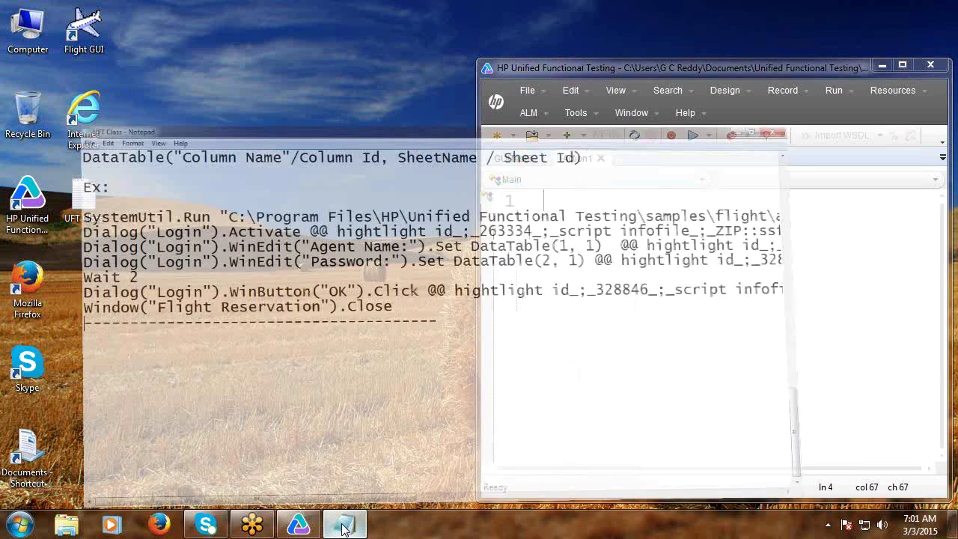
click(33, 292)
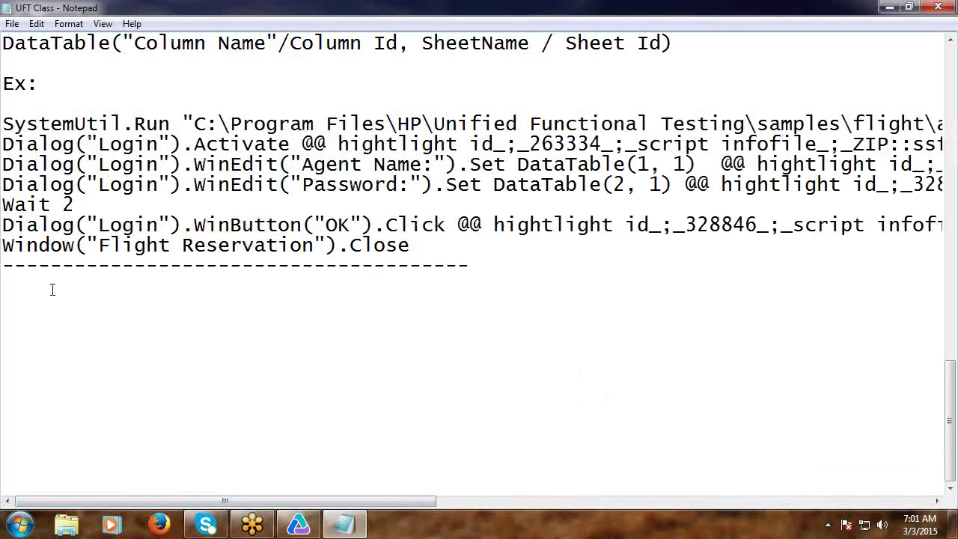
text(En)
key(BackSpace)
key(BackSpace)
text(Import Tests)
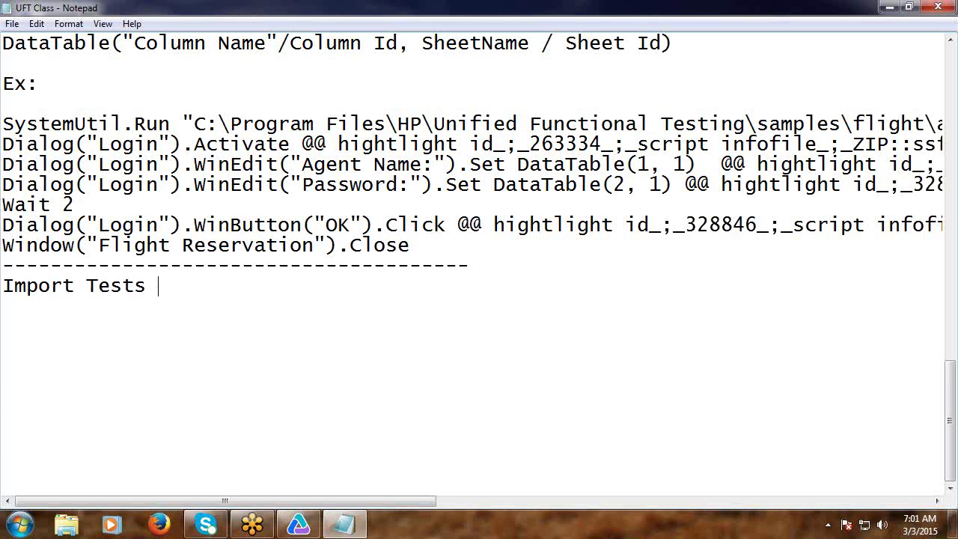
key(BackSpace)
key(BackSpace)
text(Data f)
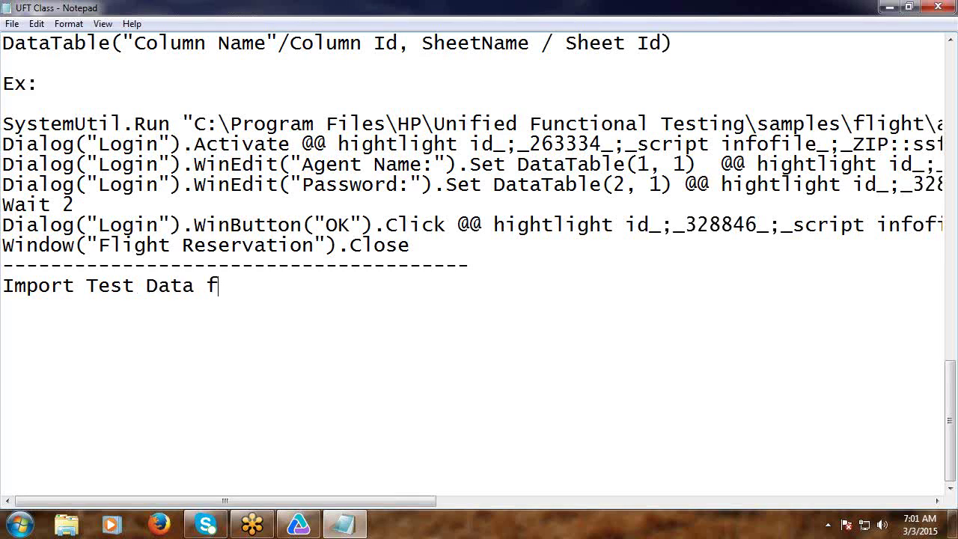
text(rom Externa)
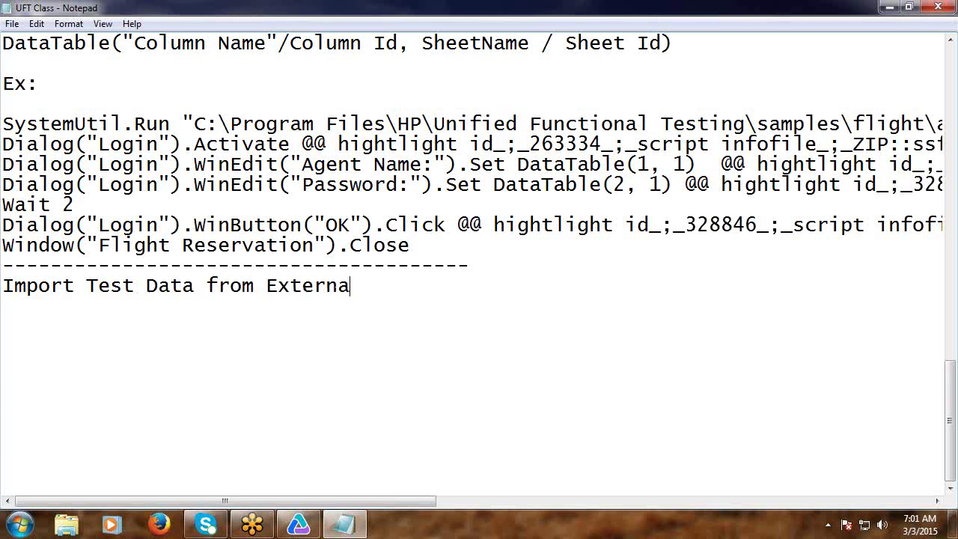
text(l files)
text( (T)
text(ext)
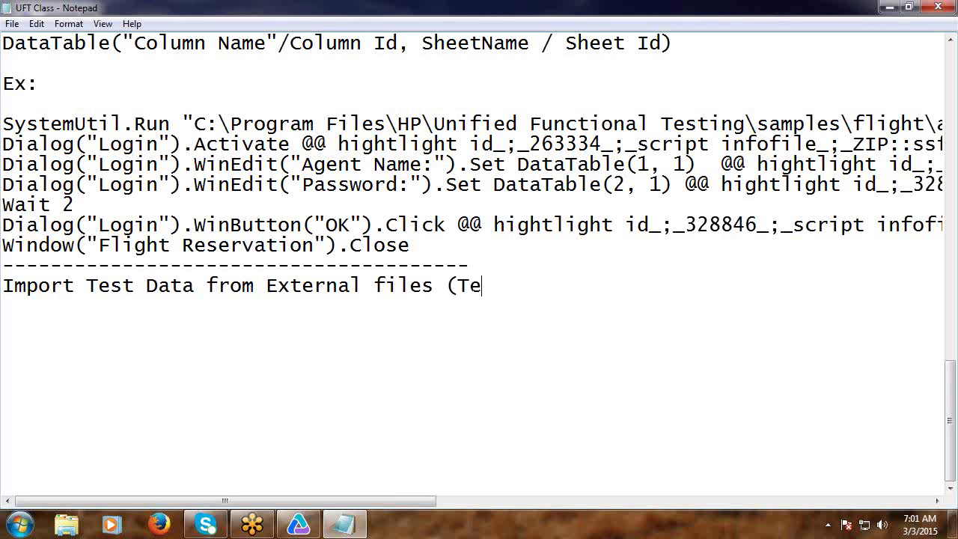
text( or Exc)
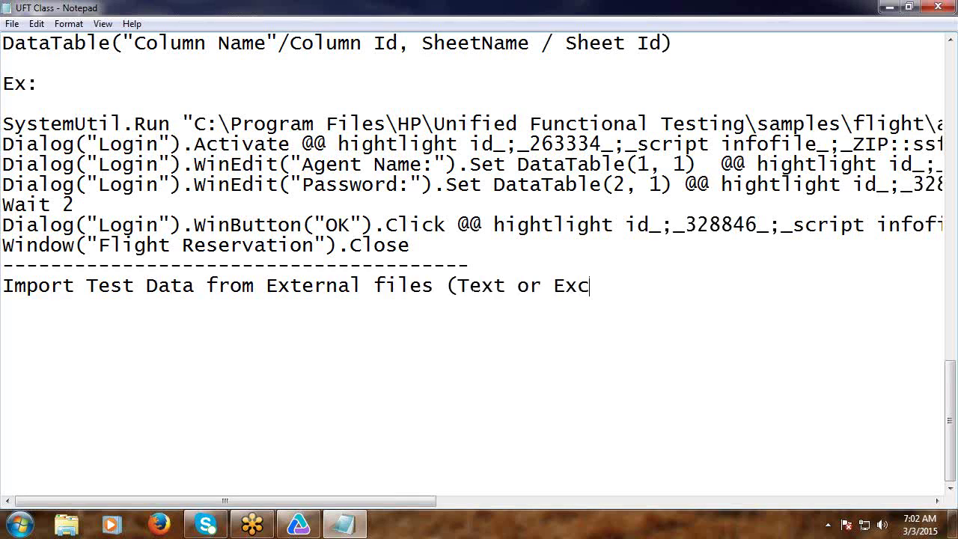
text(el))
key(Return)
key(Return)
scroll(97, 313, down, 1)
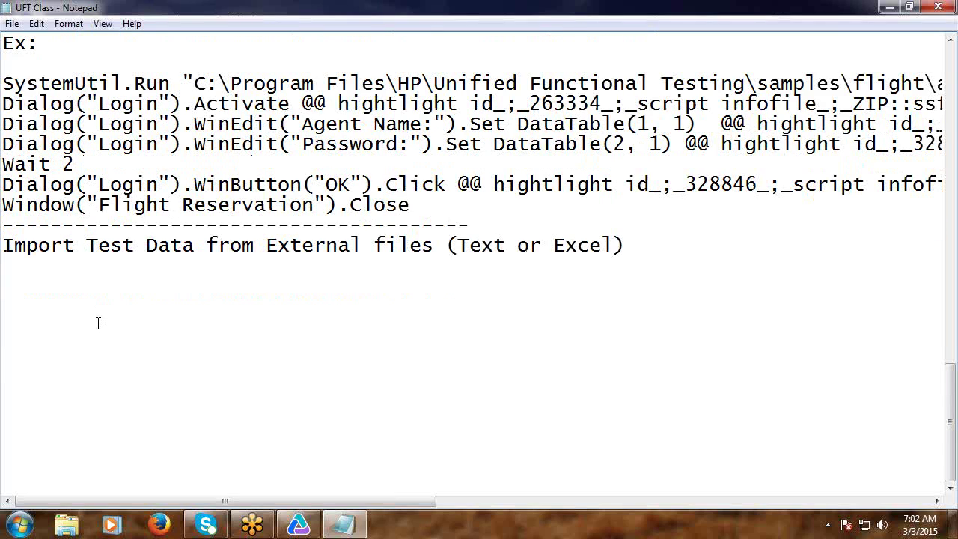
Add 'a) Text file' with the point '> Data Table considers Text file first line as Column headders'.
text(a) Text file)
key(Return)
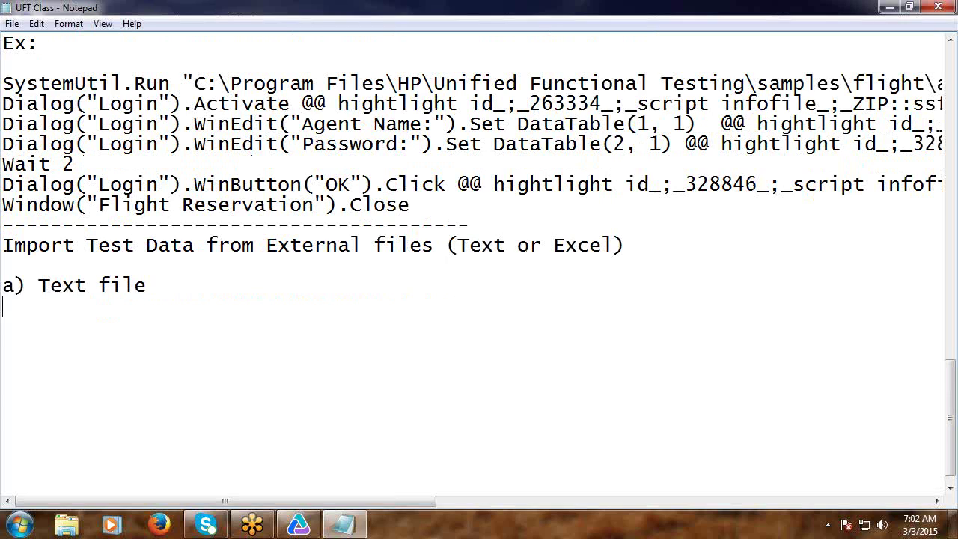
key(Return)
text(>)
text(Data )
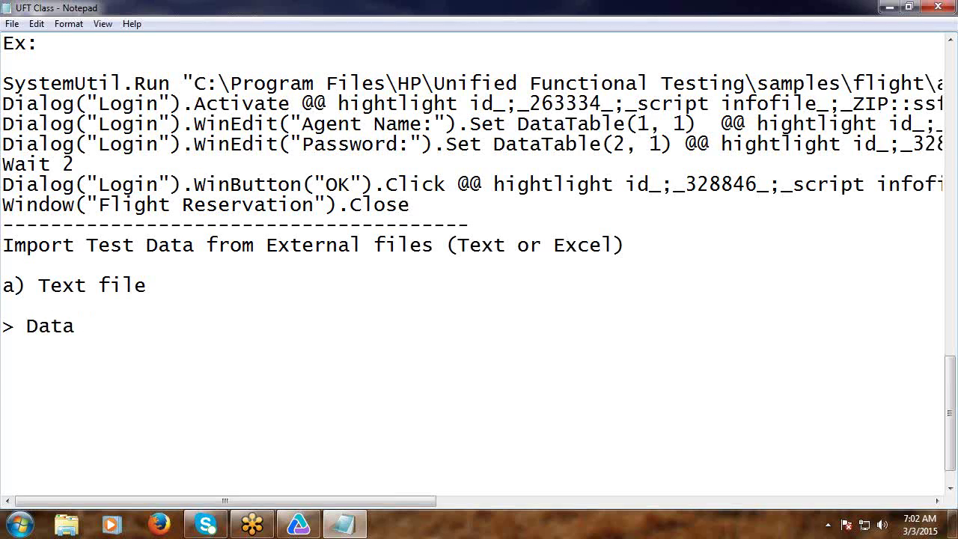
text(Table con)
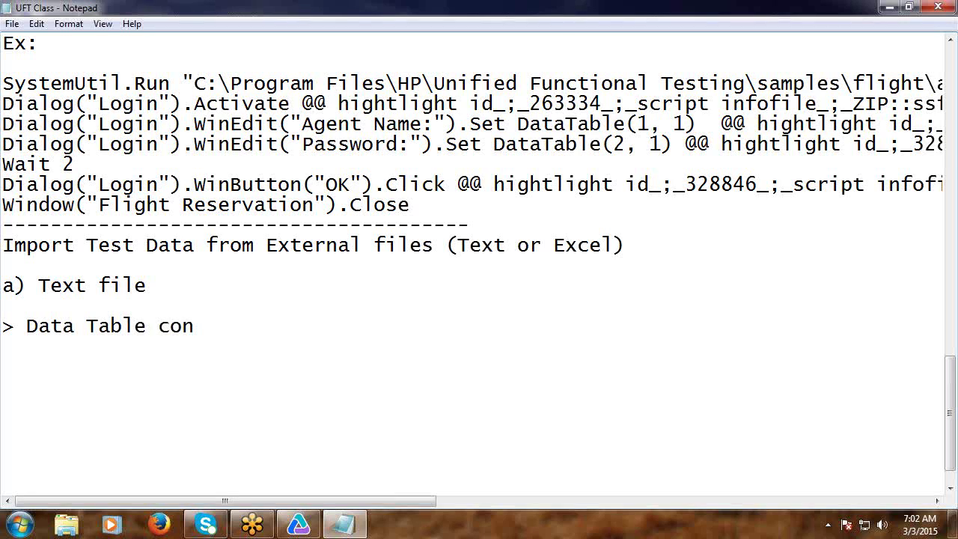
text(siders Text )
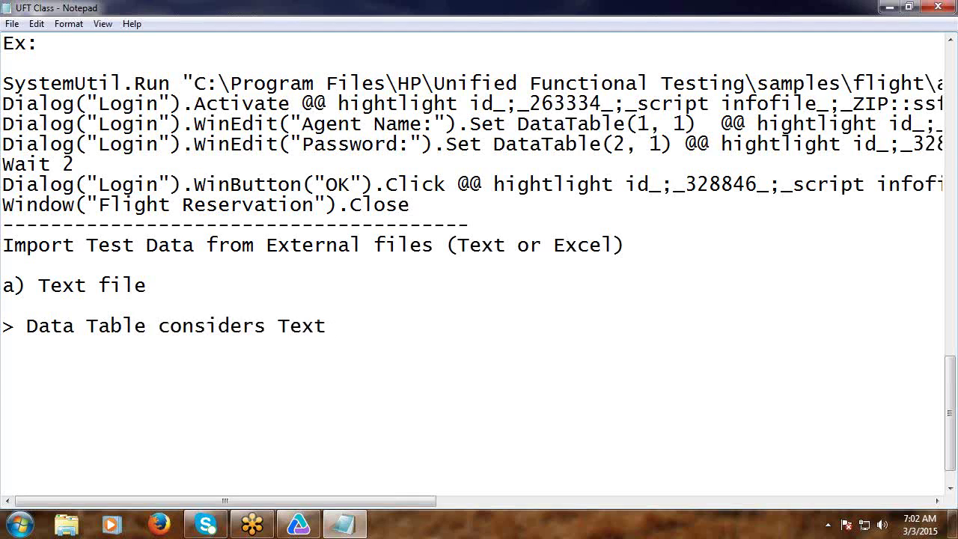
text(file first)
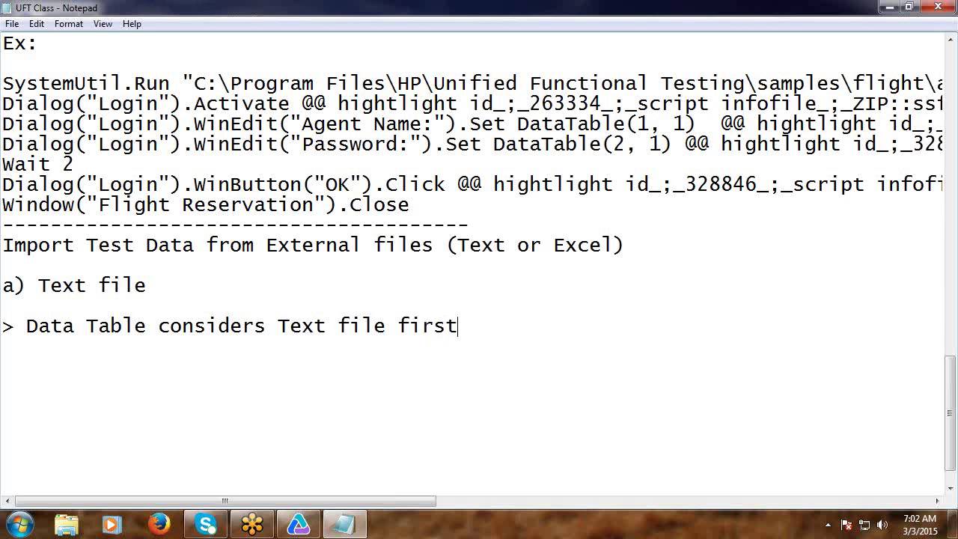
text( line as Col)
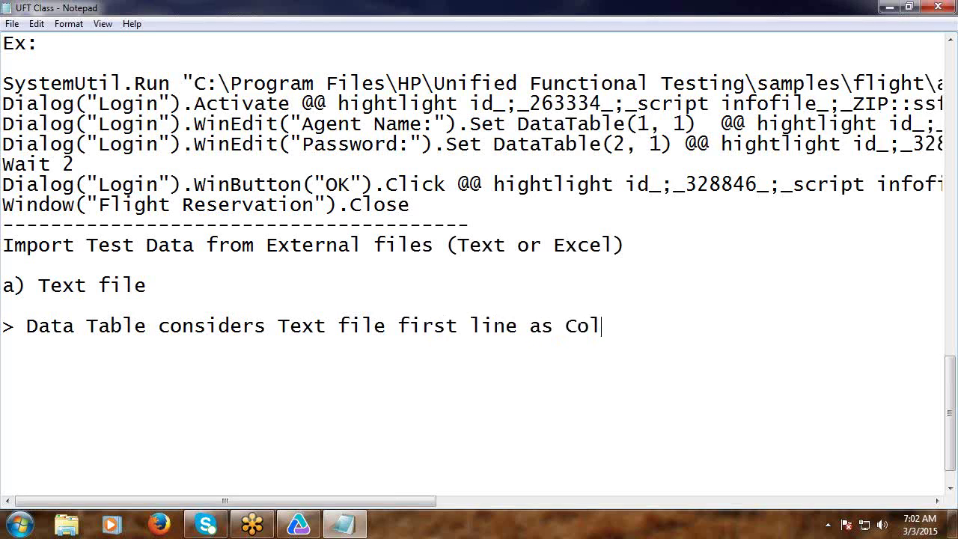
text(umn headders)
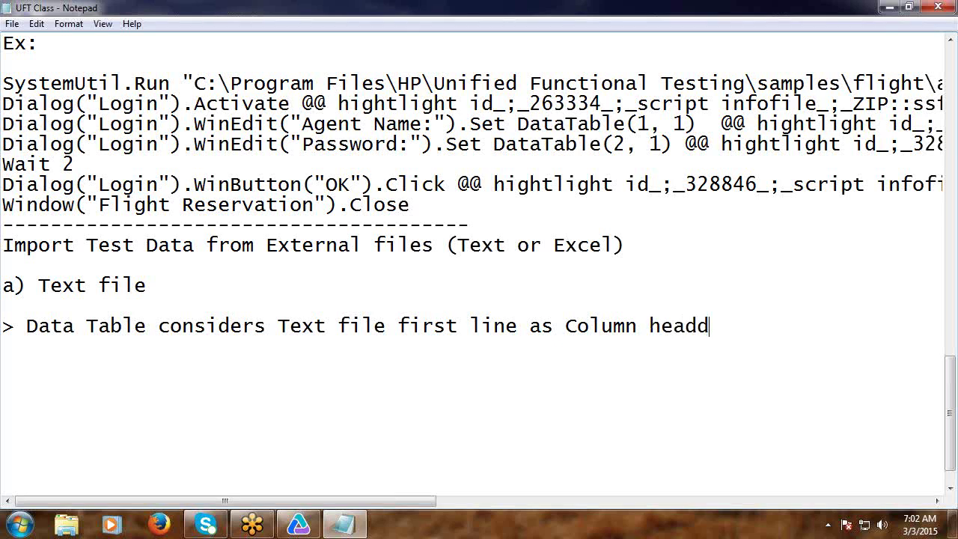
key(Return)
key(Return)
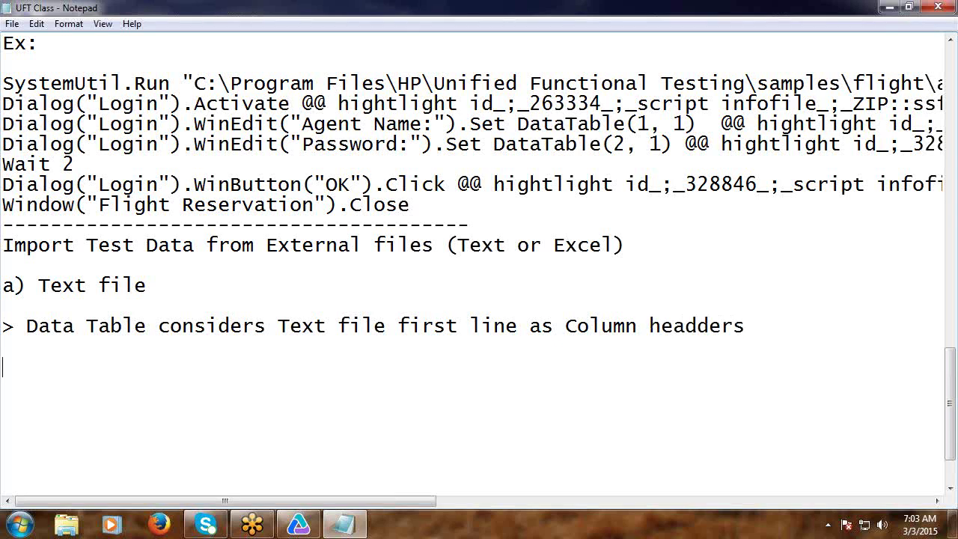
Add the note '> In between two columns Tab space is the deleimter'.
text(>)
text(In betwe)
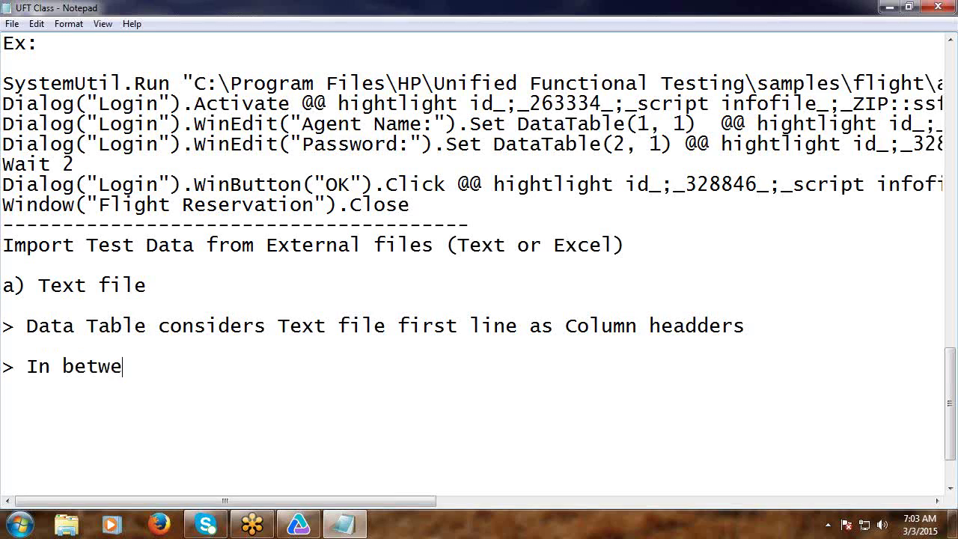
text(en two columns )
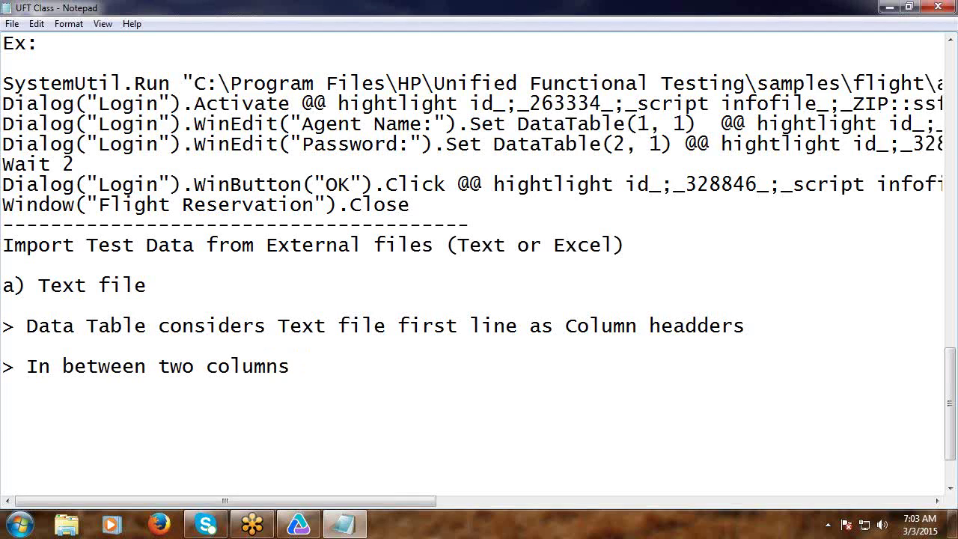
text(Tab spac)
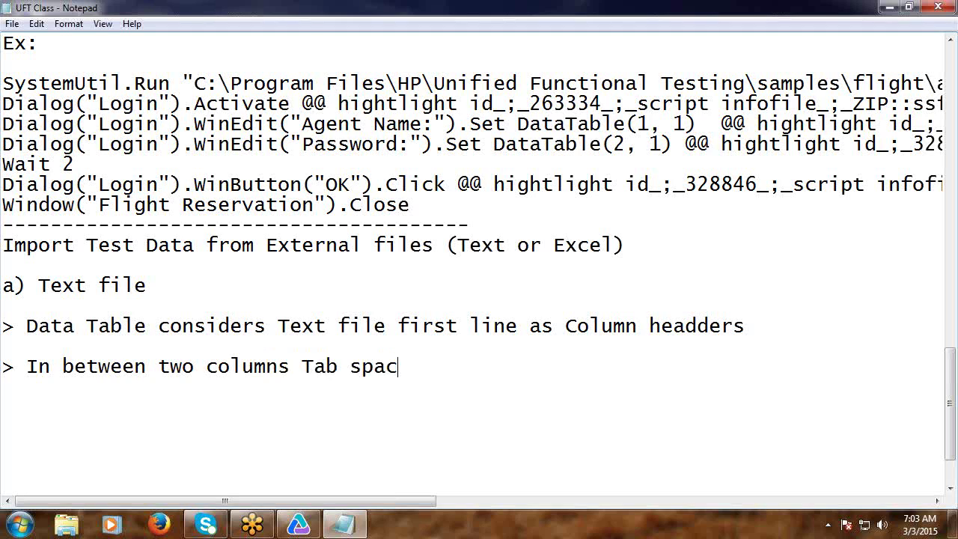
text(e is the dele)
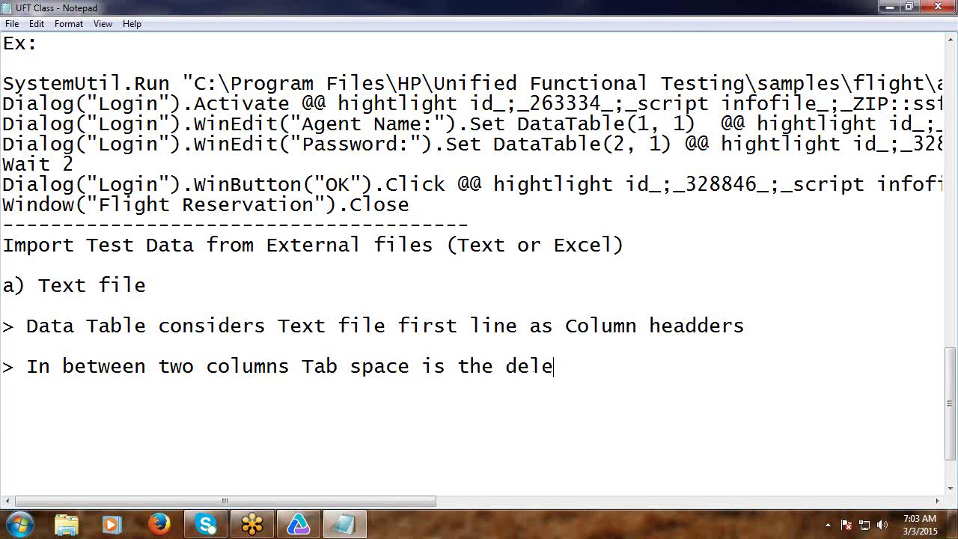
text(imter)
key(Return)
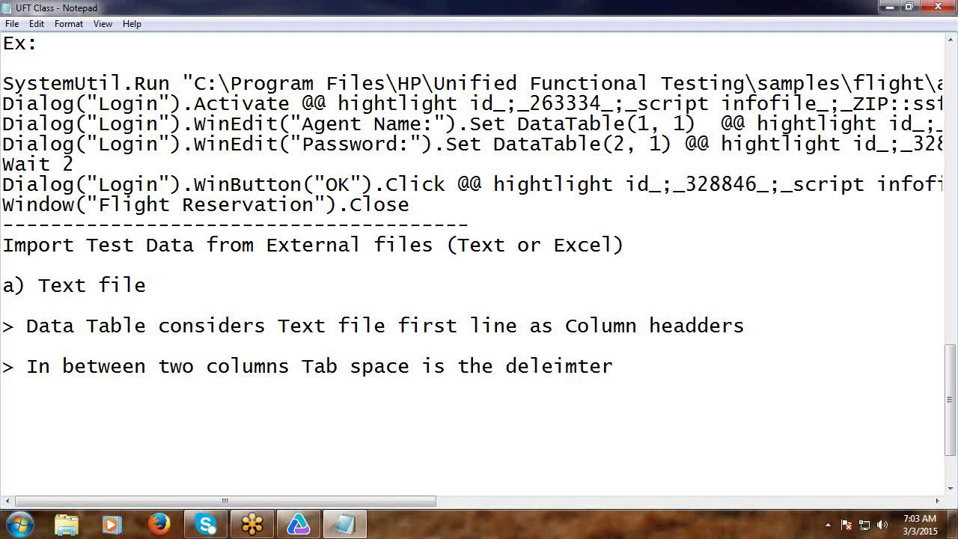
Add a dashed divider line followed by the heading 'b) Excel File'.
text(---------------)
key(Return)
text(b) Excel )
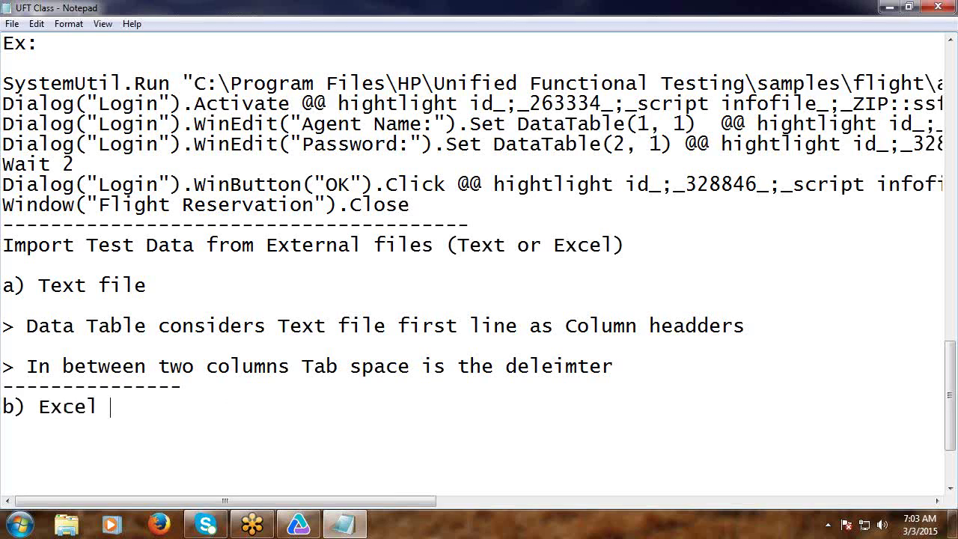
text(File)
Copy the text-file column headers sentence onto a new '>' line under b) Excel File.
key(Return)
key(Return)
scroll(131, 314, down, 3)
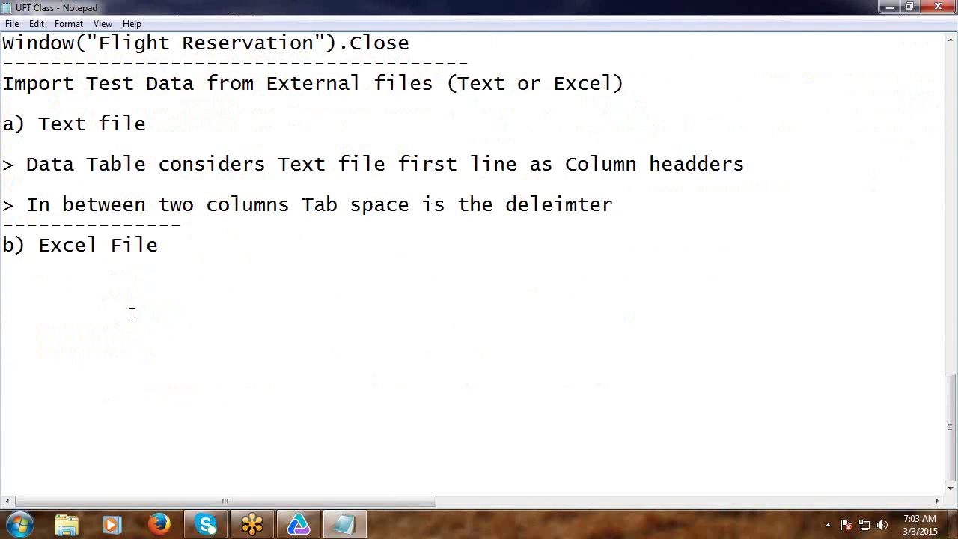
click(104, 265)
text(>)
drag(27, 164, 746, 163)
key(ctrl+c)
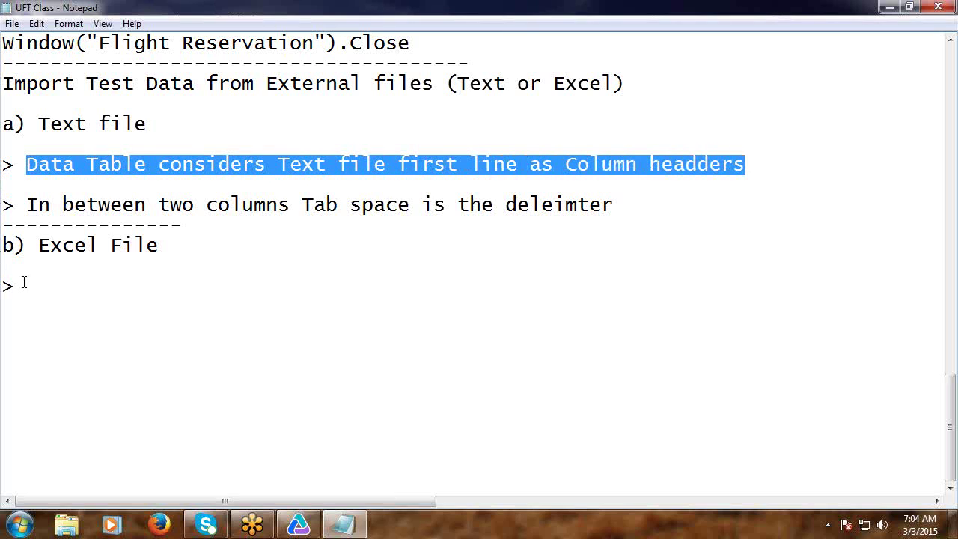
click(24, 286)
key(ctrl+v)
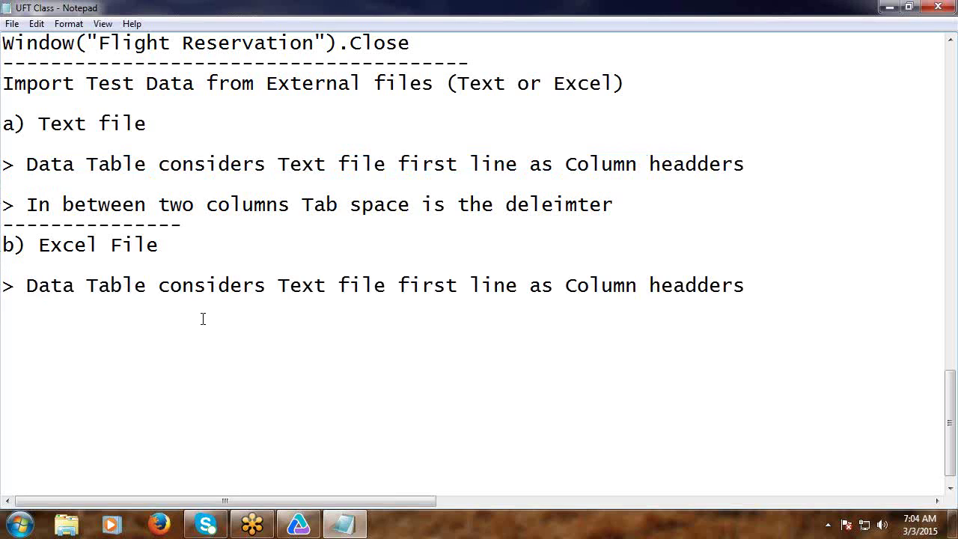
Reword the pasted line to 'Data Table considers Excel sheet first row as Column headders'.
double_click(307, 285)
text(Excel)
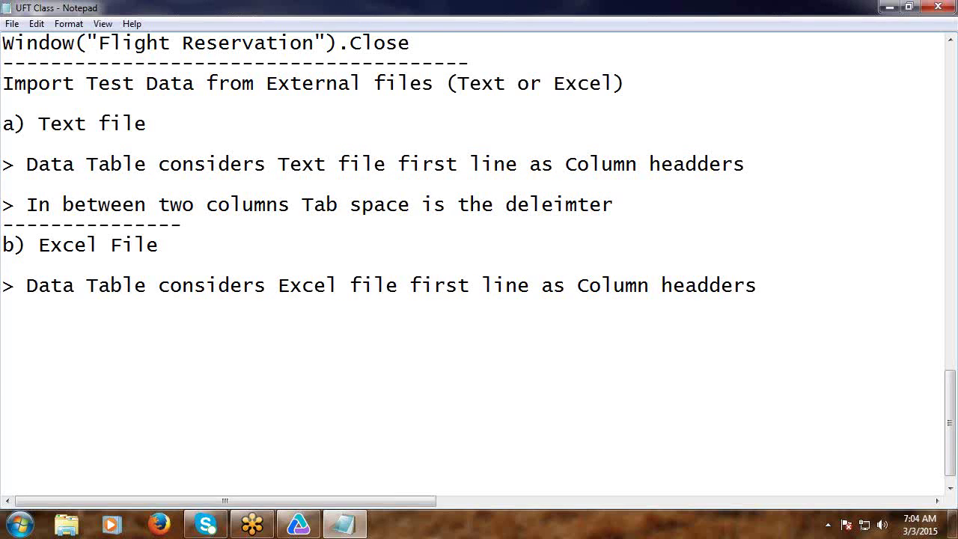
double_click(369, 284)
text(sheet)
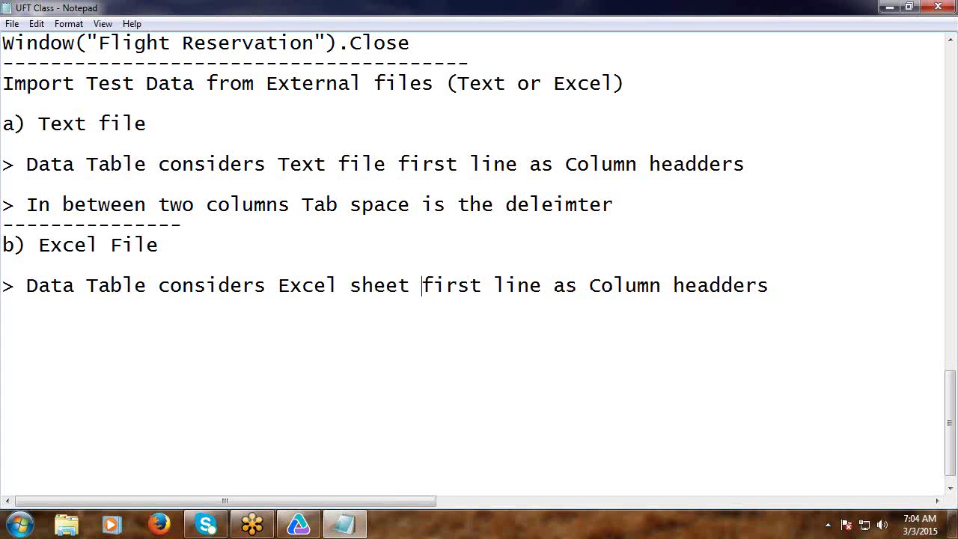
double_click(522, 286)
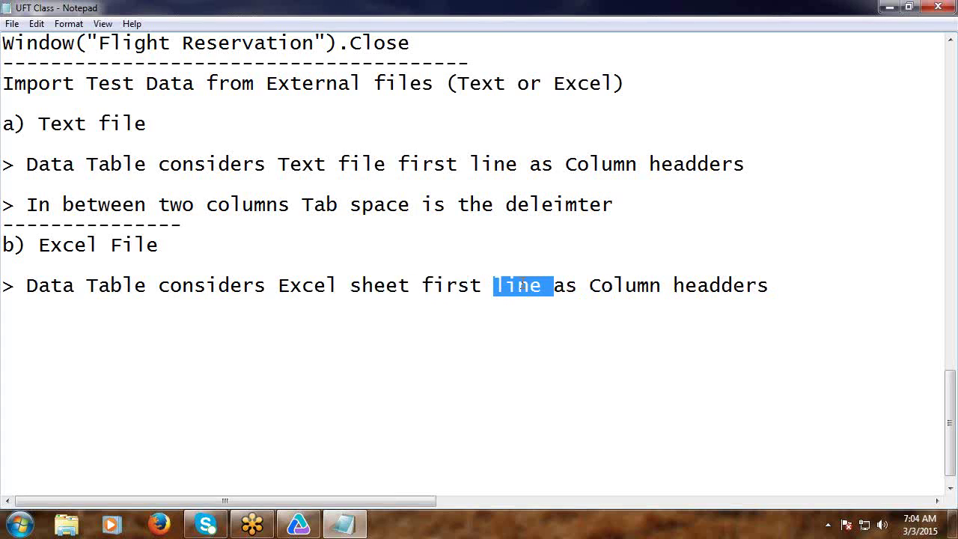
text(row)
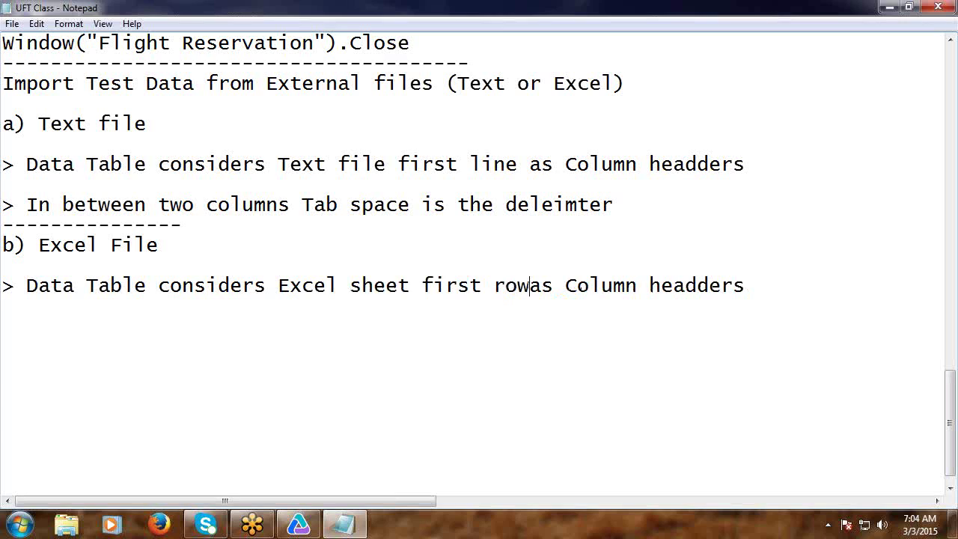
Close the Excel section with a long dashed divider line.
click(66, 312)
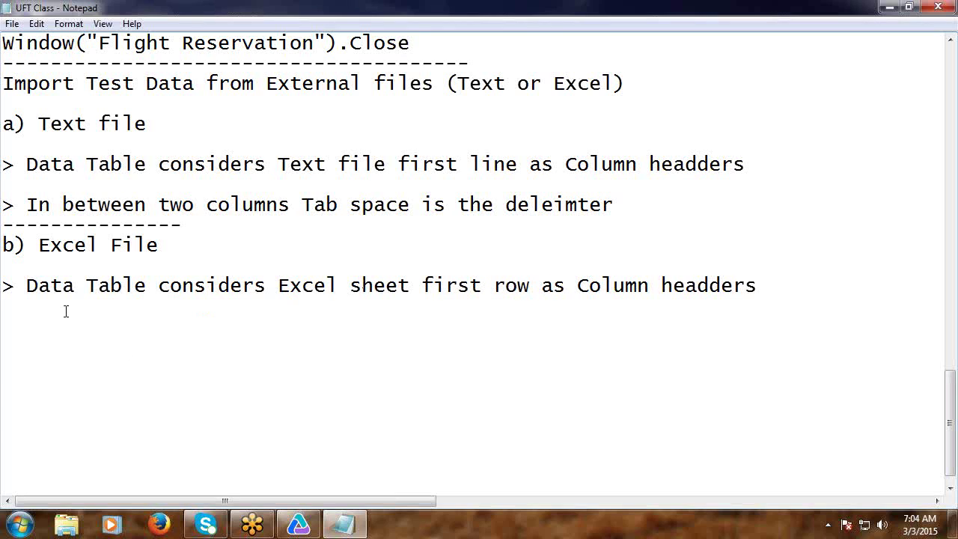
text(------------------------------------------------------------------)
scroll(143, 292, down, 1)
Create a new text document named 'data' on the desktop and open it maximized in Notepad.
click(891, 7)
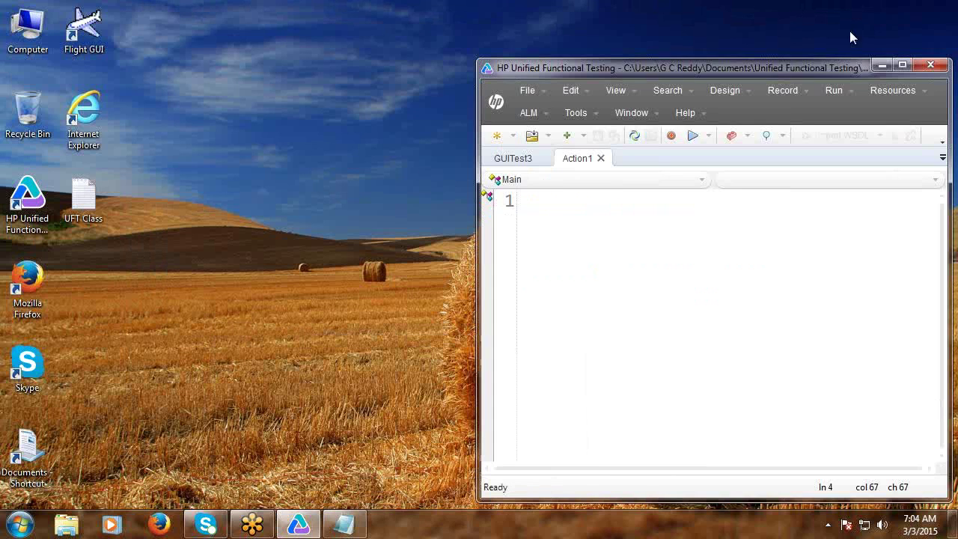
right_click(152, 287)
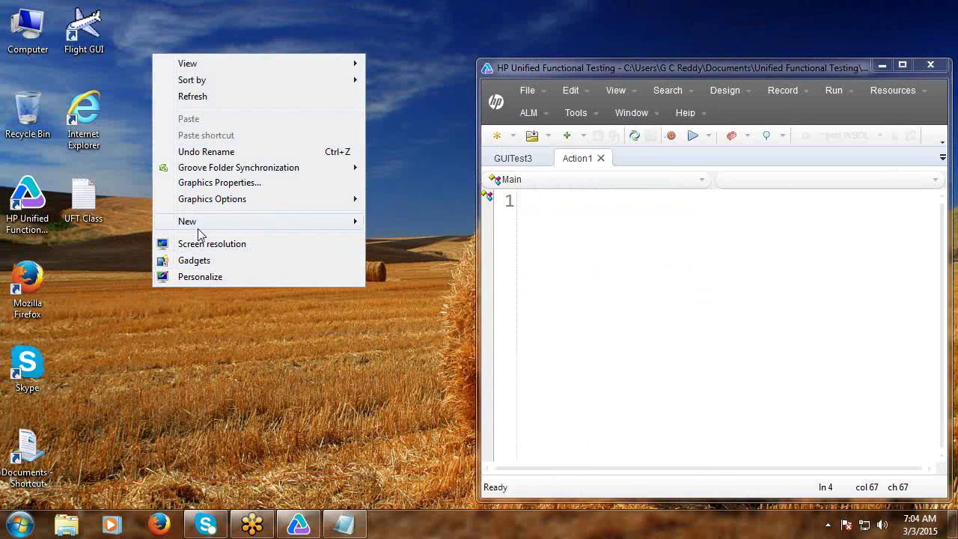
mouse_move(203, 227)
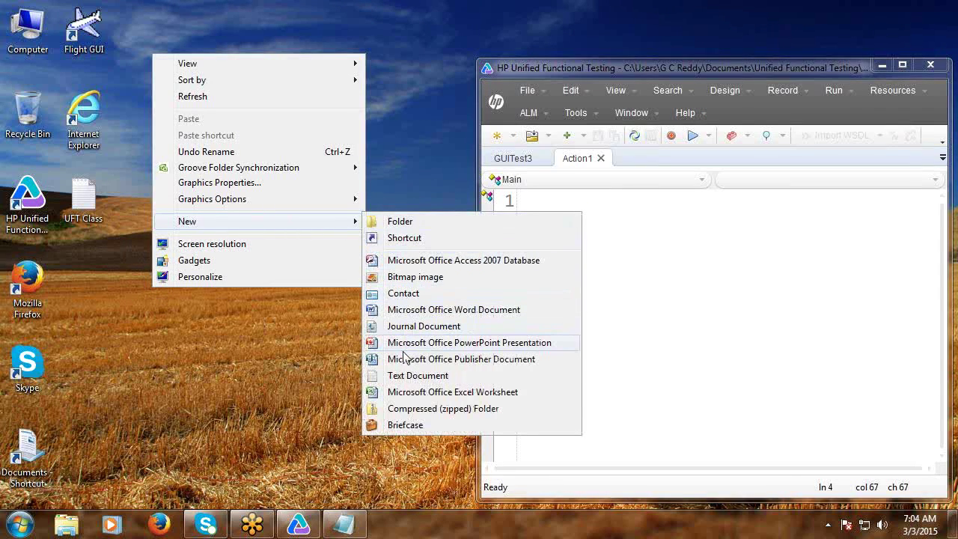
click(408, 376)
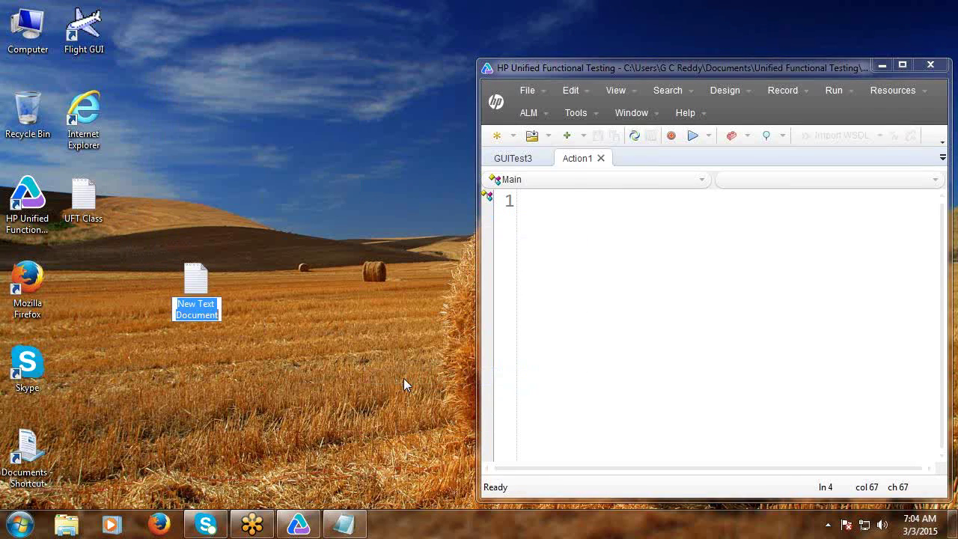
text(data)
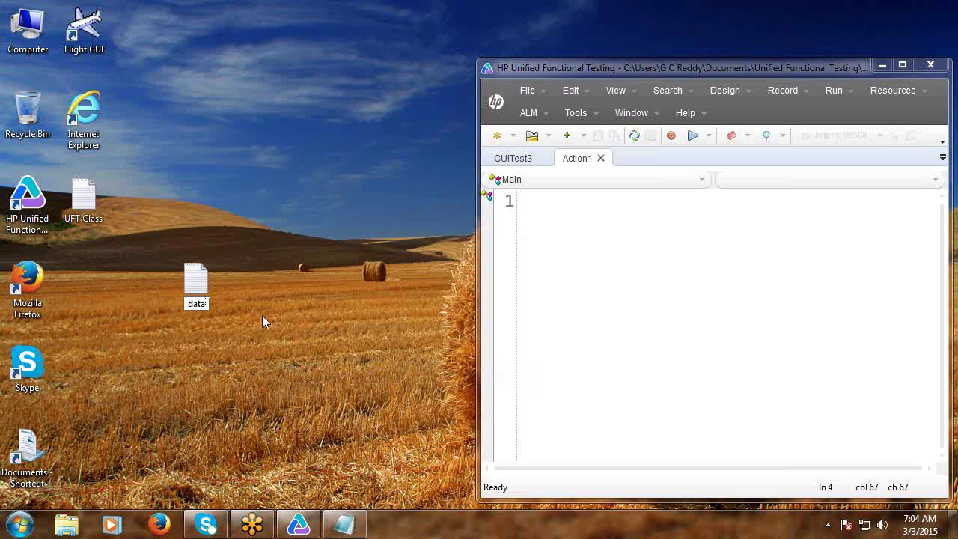
click(212, 299)
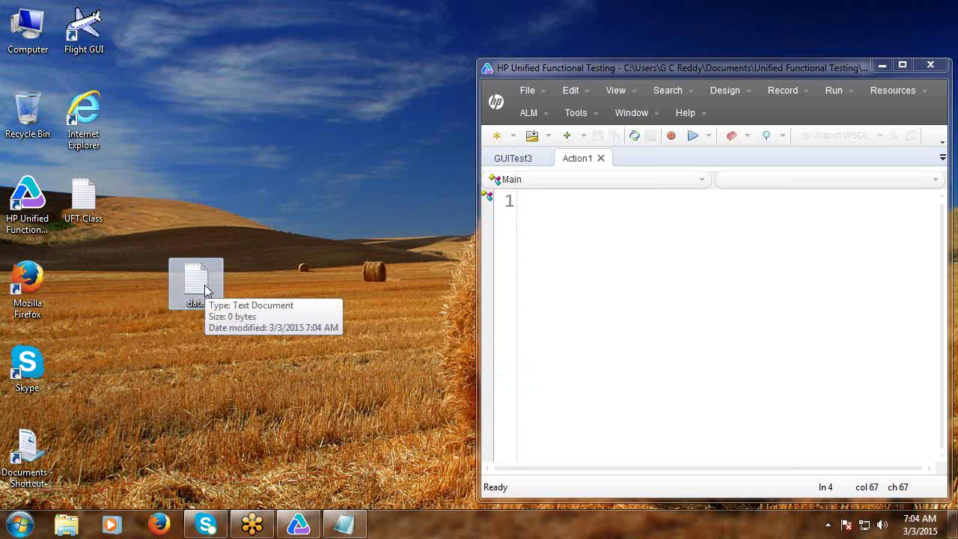
double_click(205, 284)
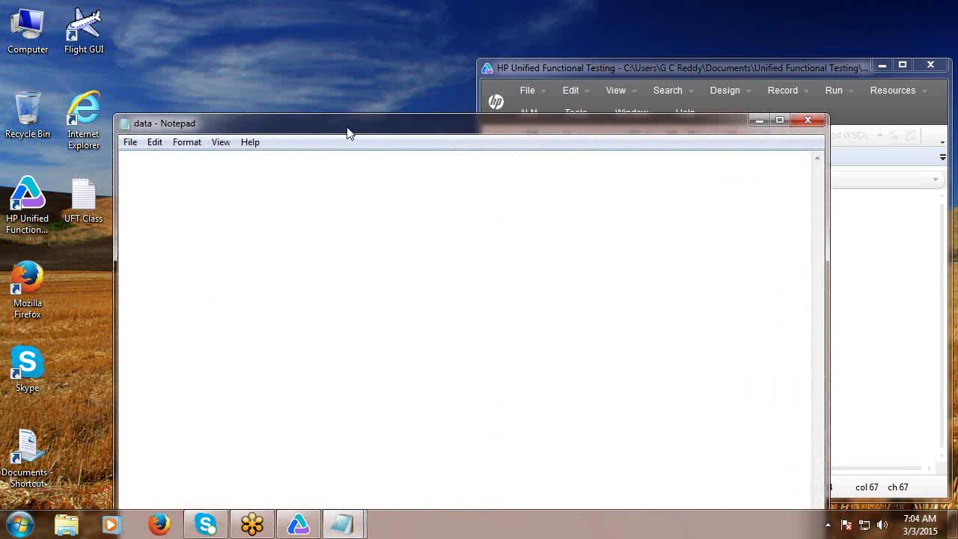
double_click(349, 123)
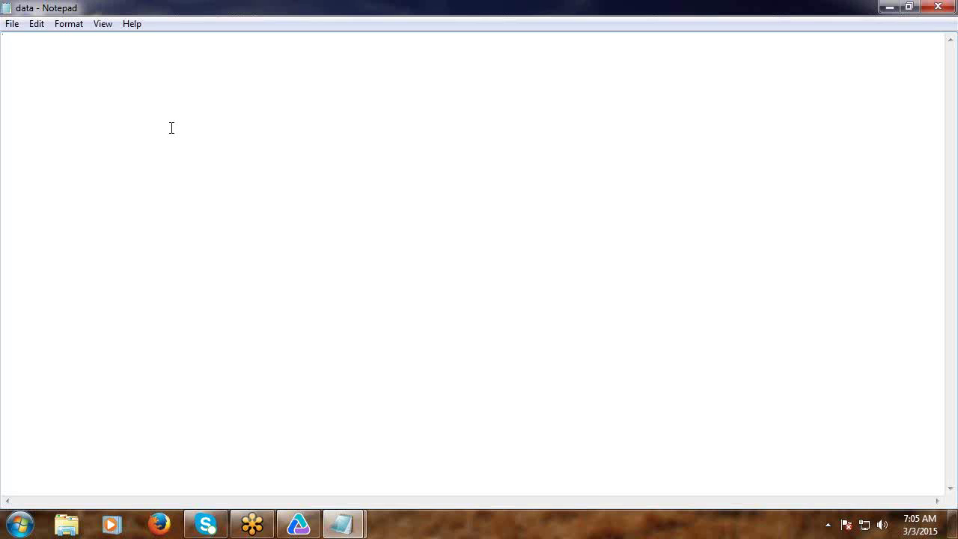
Type the tab-separated Agent/Password header and a first row for test1 with the shared password.
text(Agent)
key(Tab)
text(Paw)
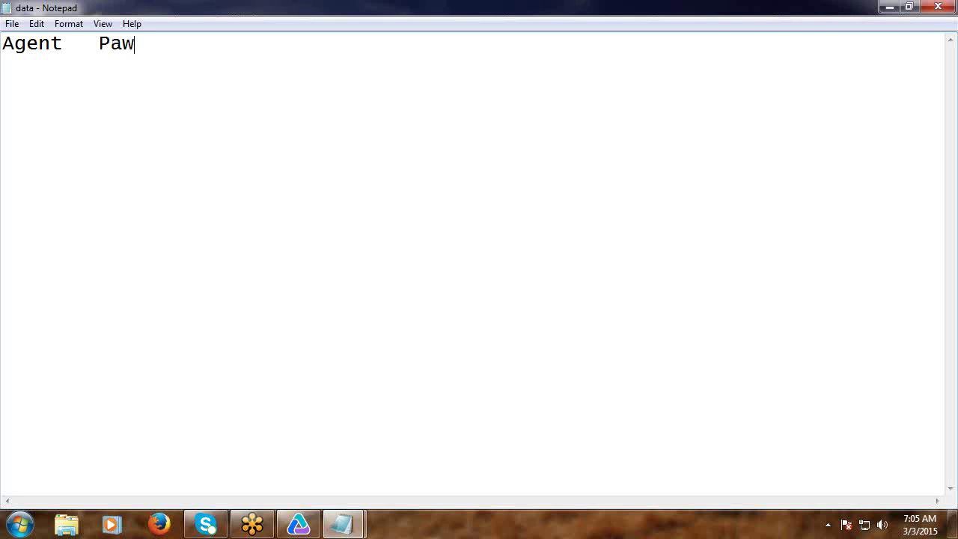
key(BackSpace)
text(ssword)
key(Return)
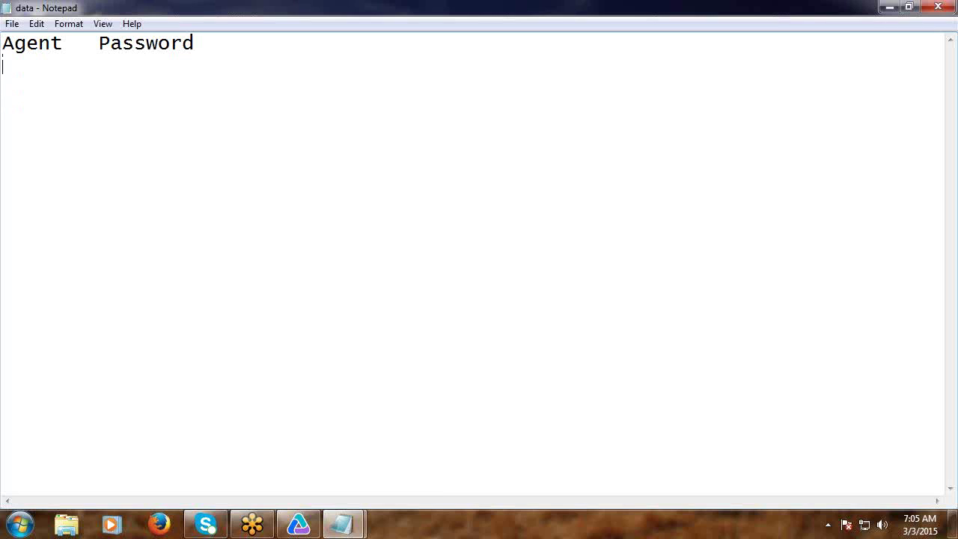
text(test1)
key(Tab)
text(me)
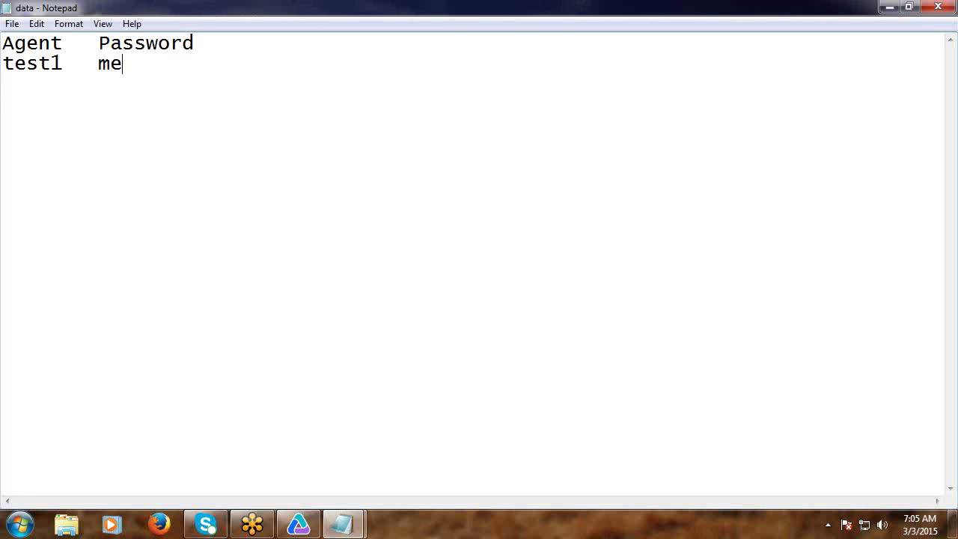
text(rcury)
double_click(141, 64)
key(ctrl+c)
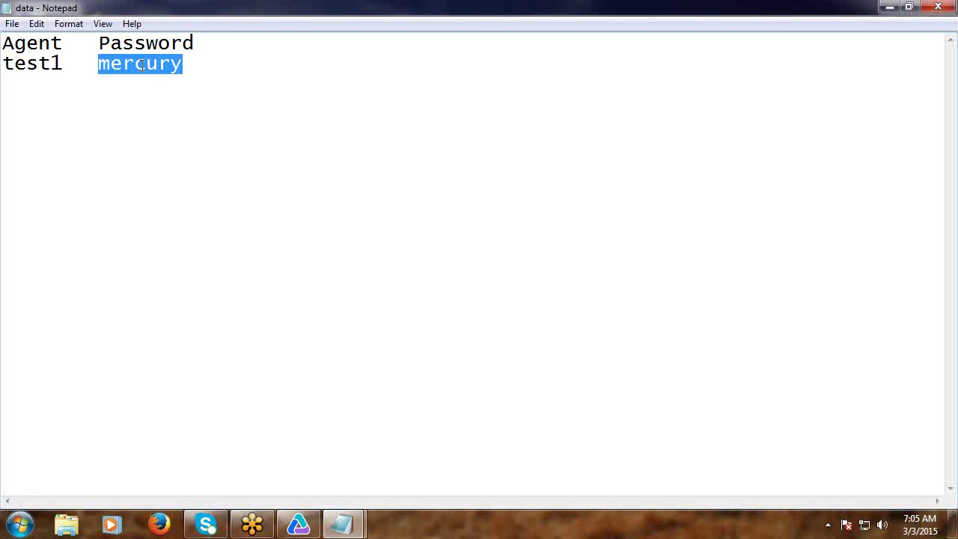
click(202, 64)
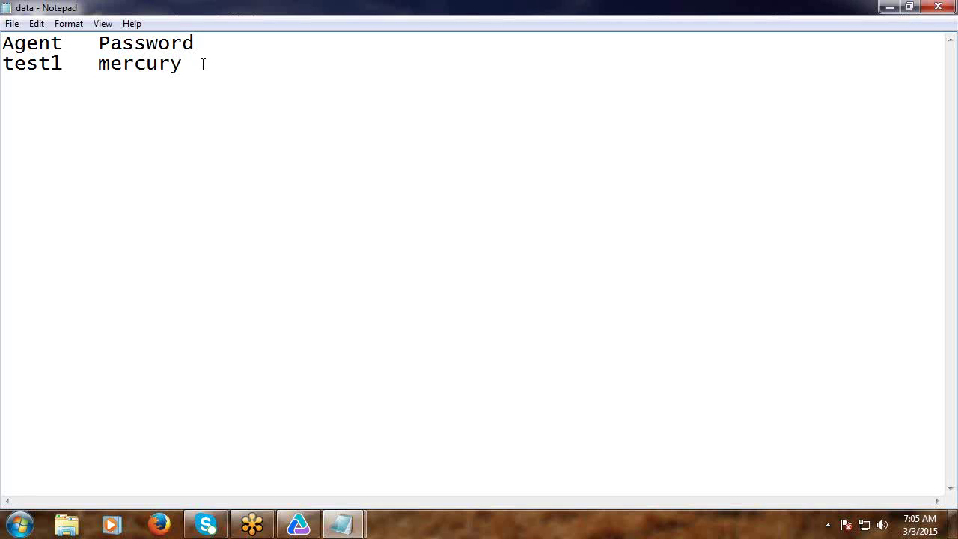
Add rows for test2, abcdefgh and test4, each with the same password.
key(Return)
text(test2)
key(Tab)
text(mercury)
key(Return)
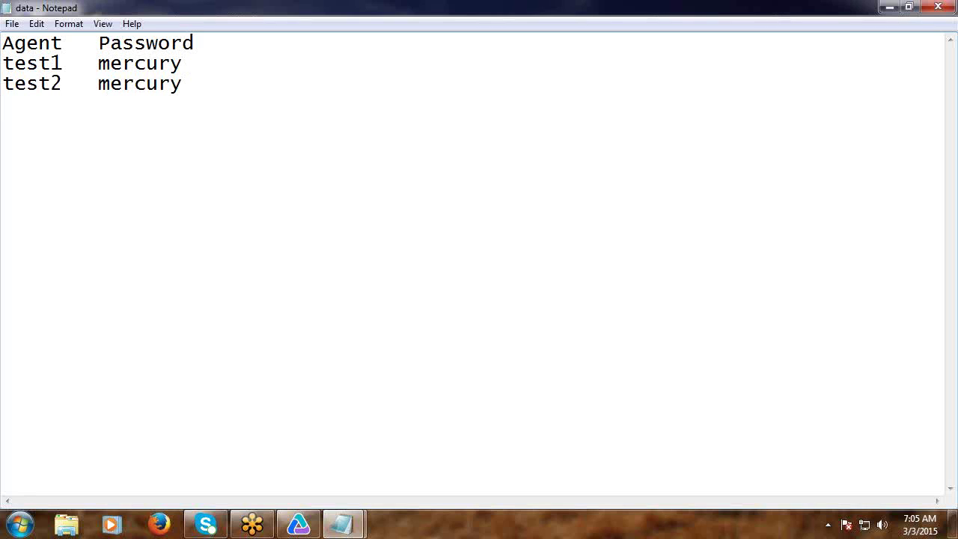
text(abcdefgh)
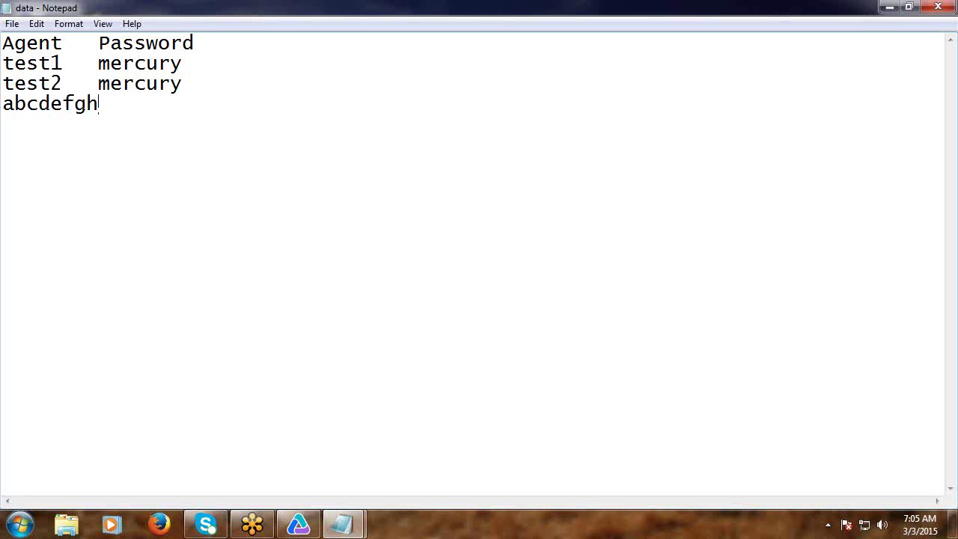
key(Tab)
key(ctrl+v)
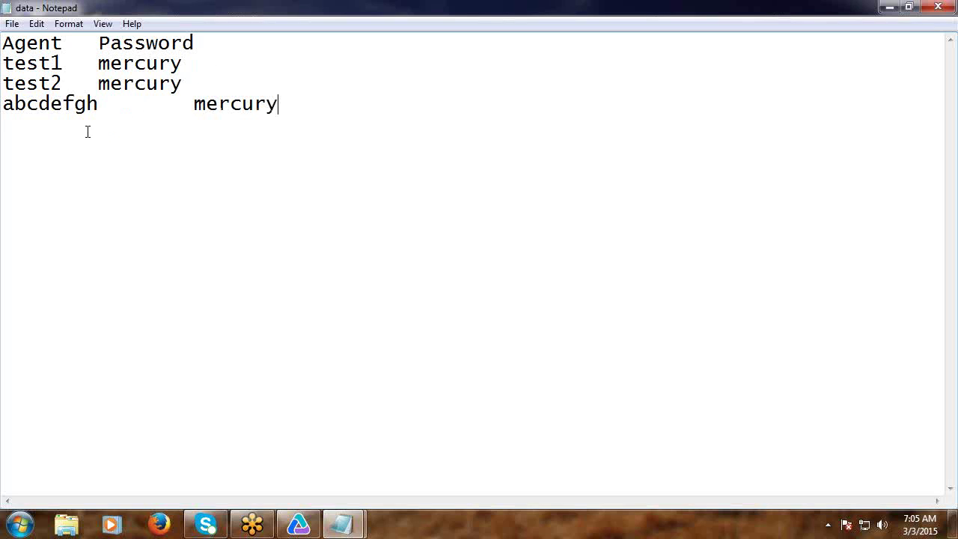
key(Return)
text(test4)
key(Tab)
key(ctrl+v)
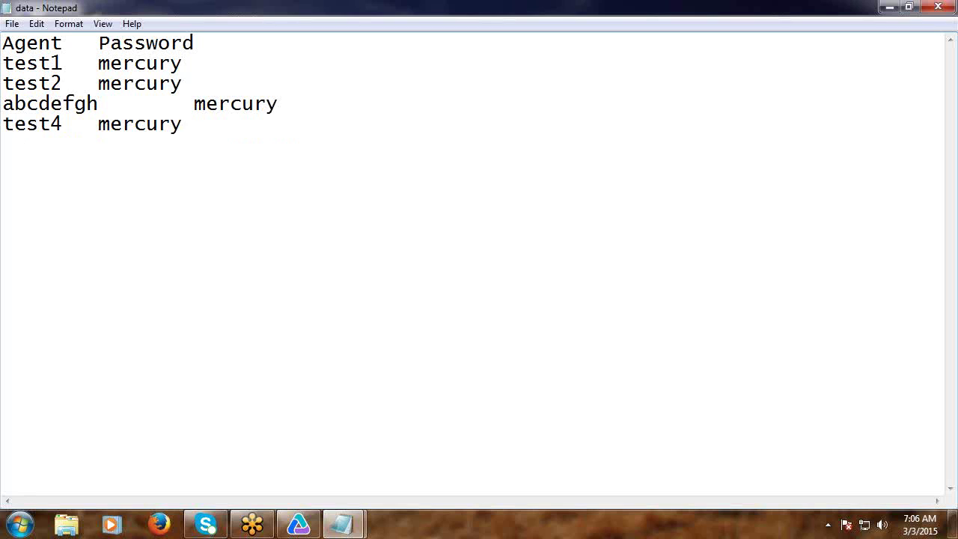
Save the data file and close Notepad.
click(12, 24)
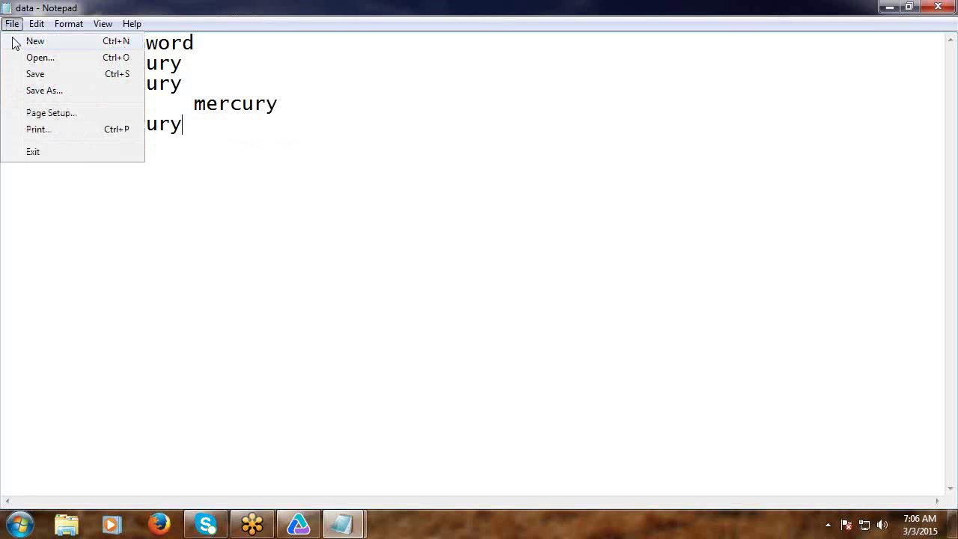
click(31, 72)
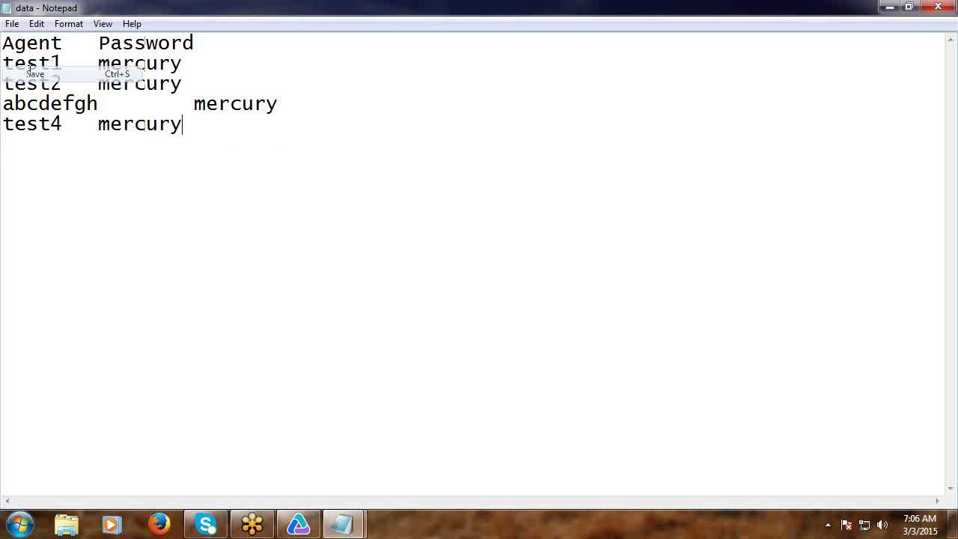
click(938, 7)
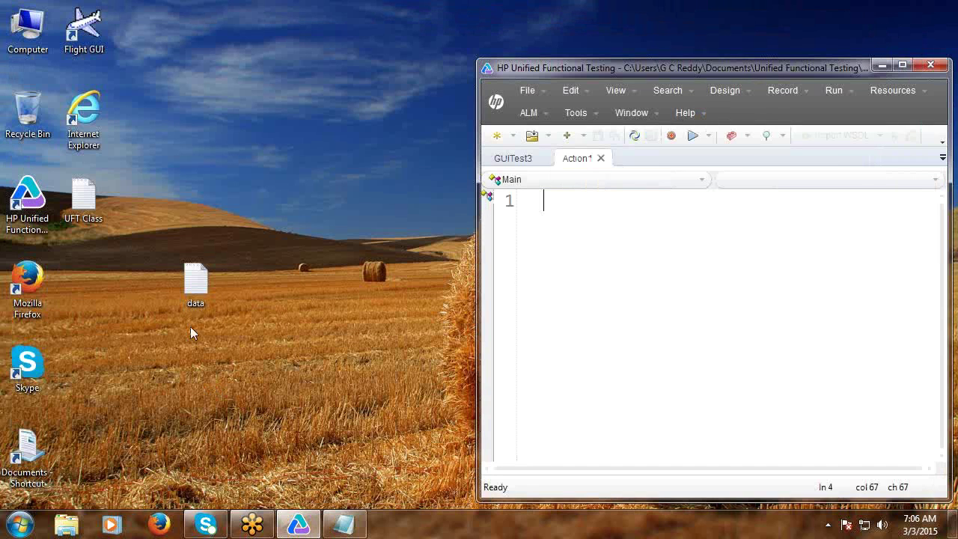
Move the data icon aside on the desktop, maximize the UFT window, and open the View menu.
drag(194, 283, 83, 283)
click(185, 274)
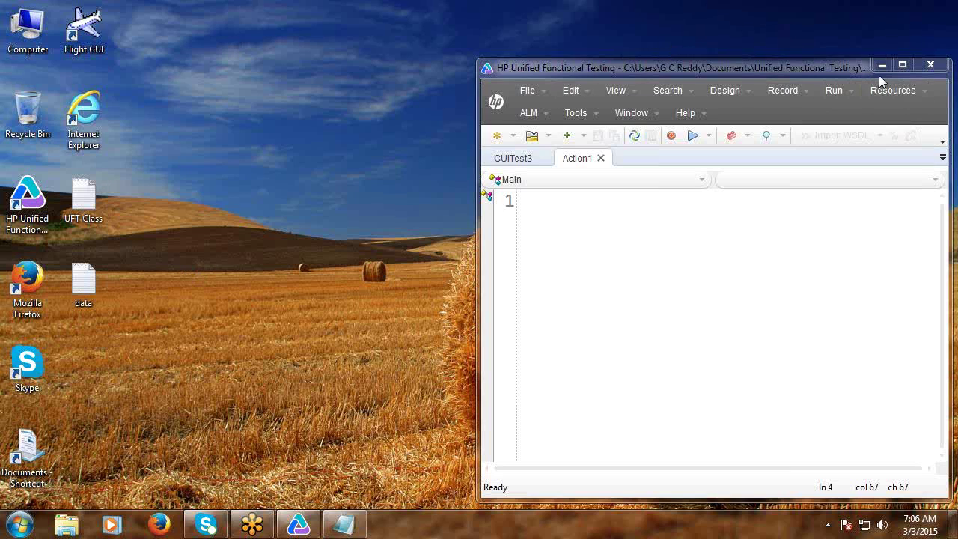
click(902, 66)
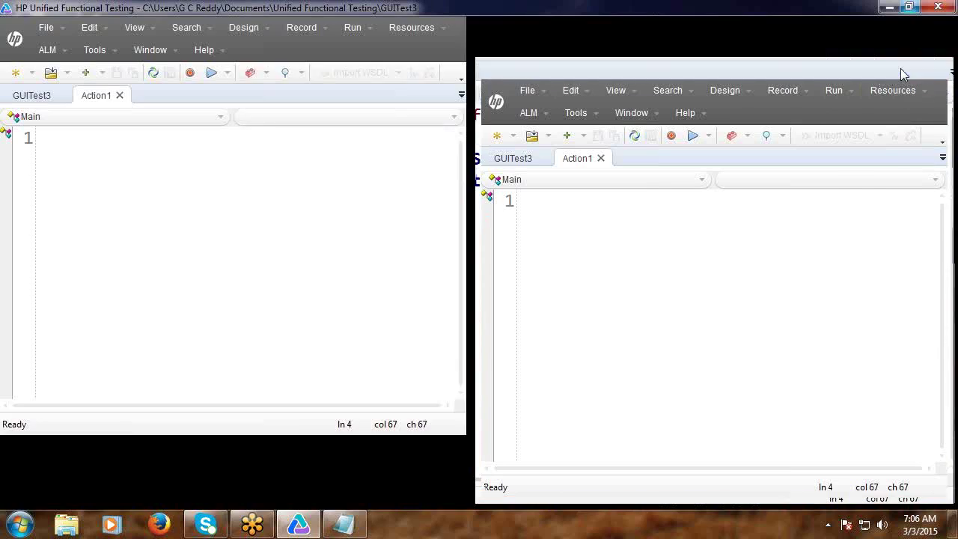
click(133, 28)
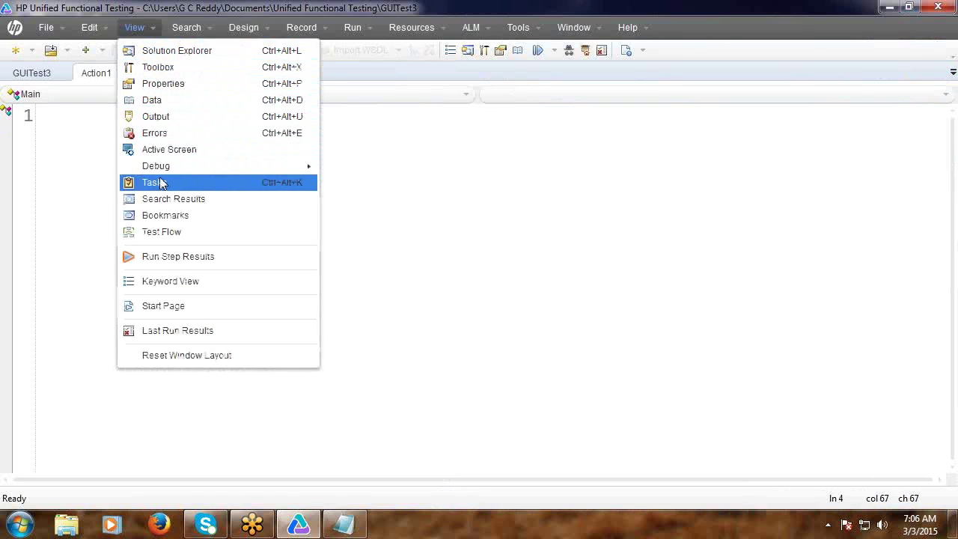
Show the Data table pane and enlarge it upward.
click(153, 100)
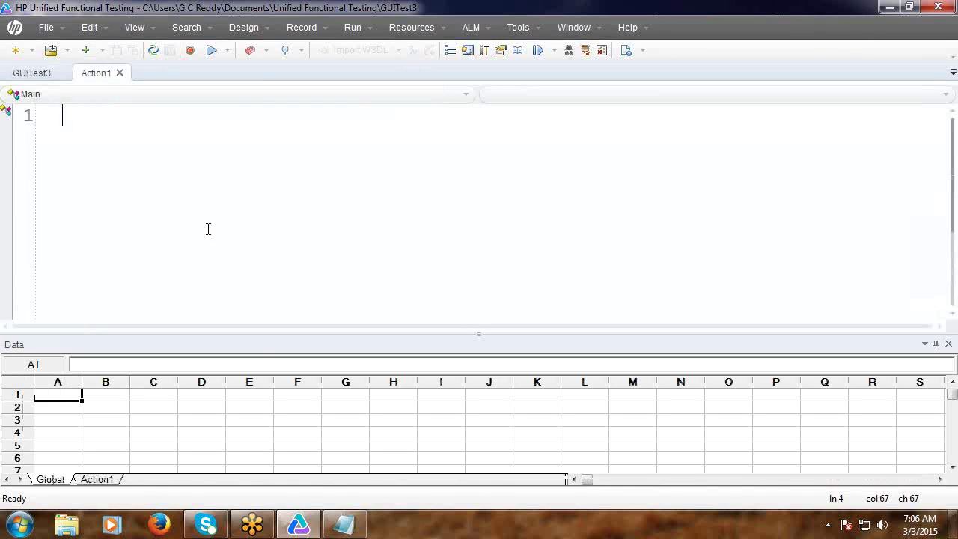
drag(480, 334, 472, 196)
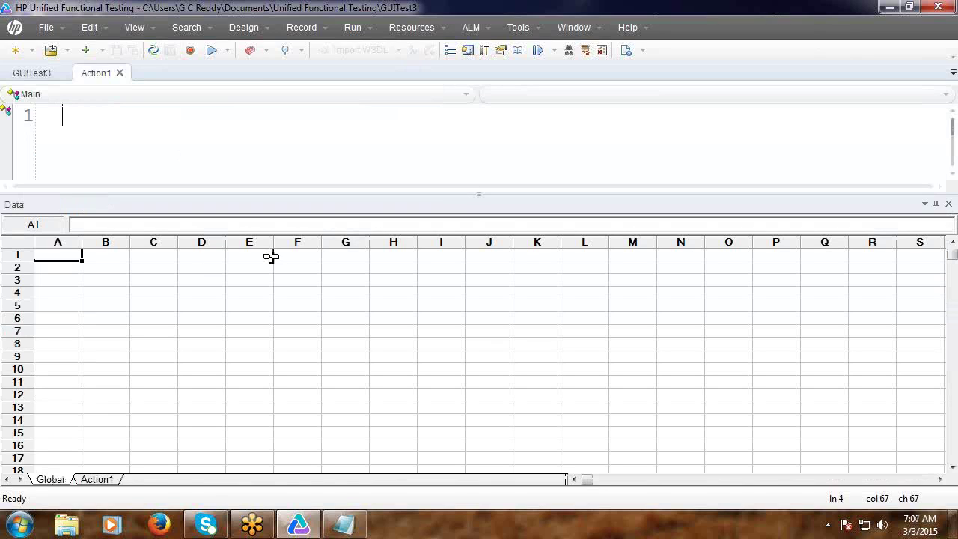
right_click(66, 278)
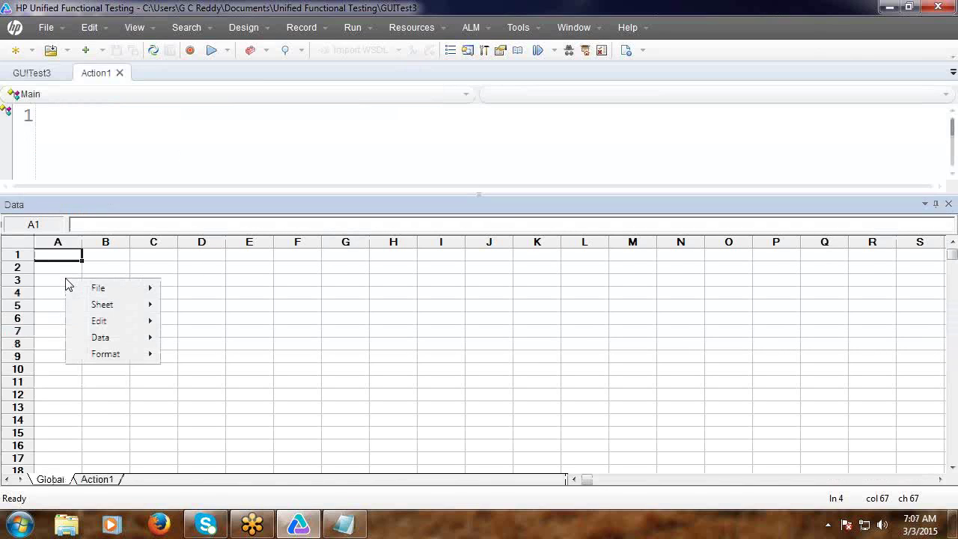
click(386, 305)
From the Global sheet's cell context menu, choose File > Import From File.
right_click(387, 306)
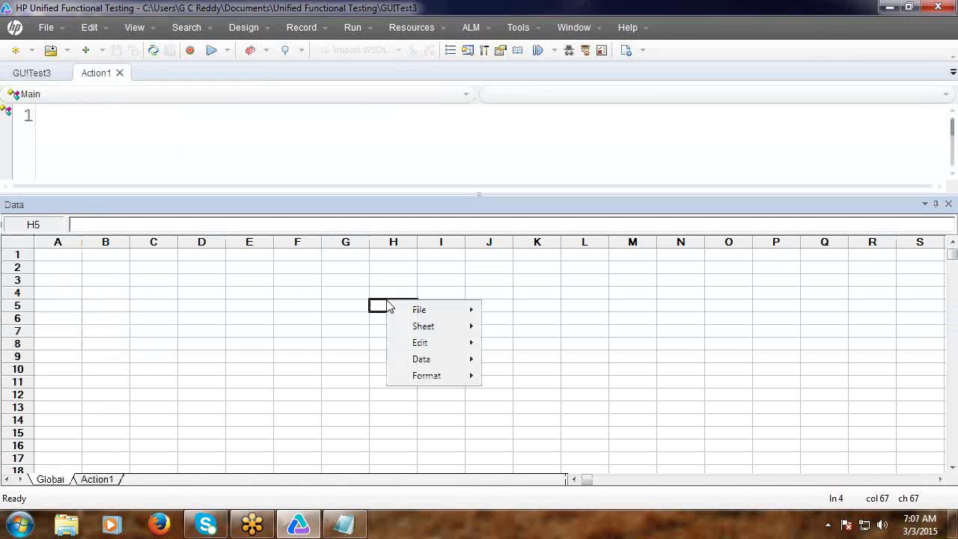
mouse_move(413, 311)
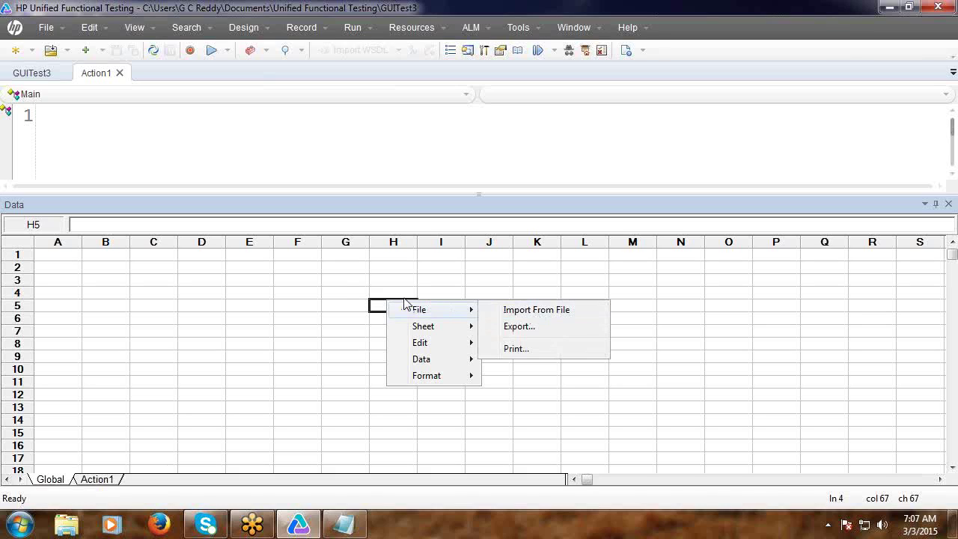
click(332, 278)
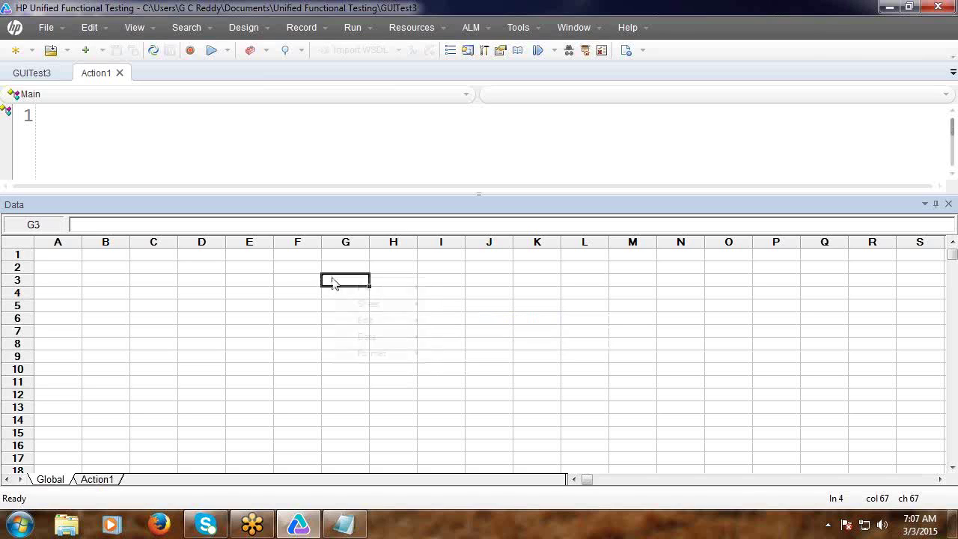
right_click(332, 278)
mouse_move(357, 291)
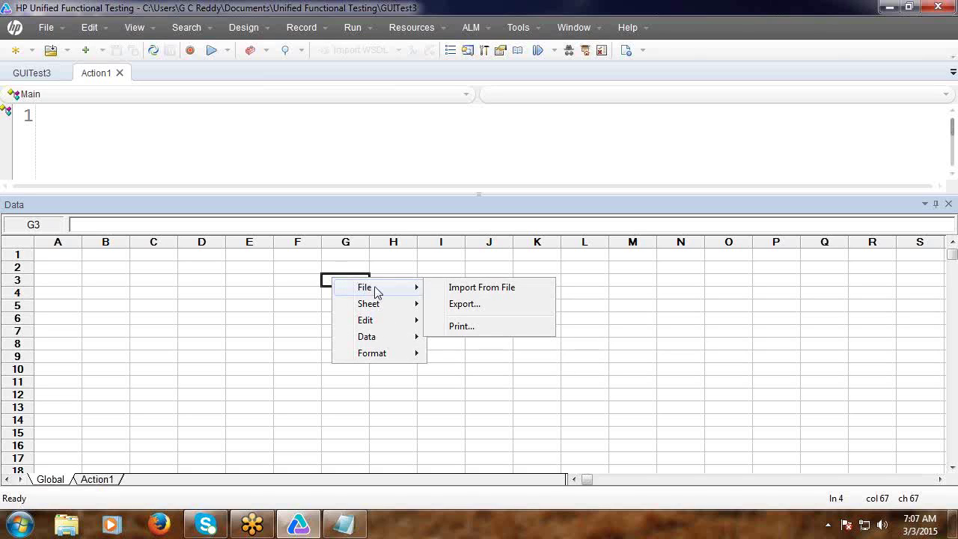
click(466, 289)
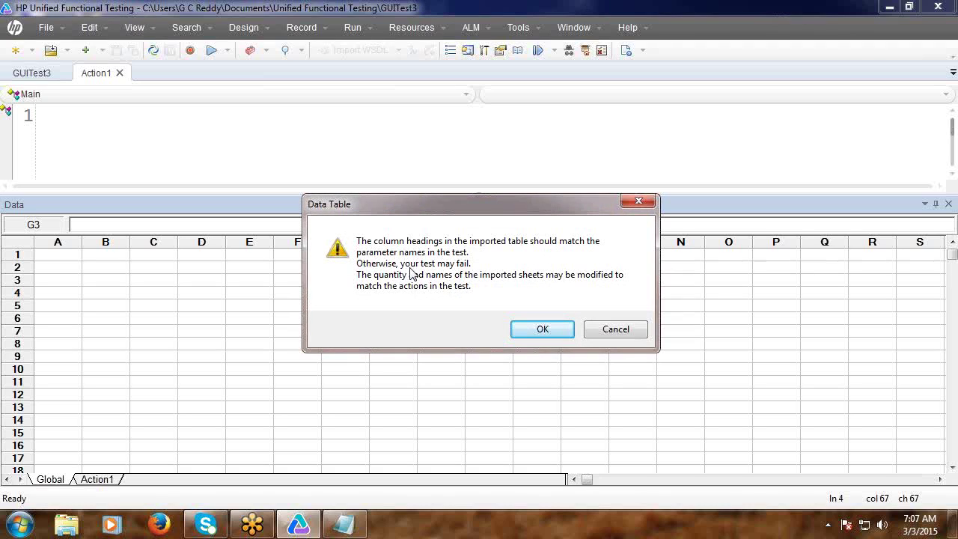
Accept the warning and import the 'data' text file from the Desktop, listing all file types.
click(538, 333)
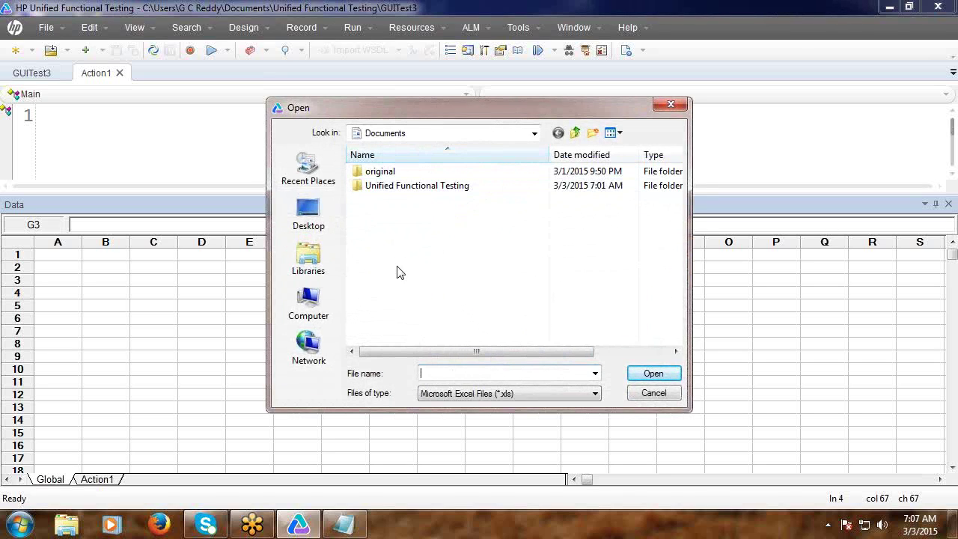
click(535, 133)
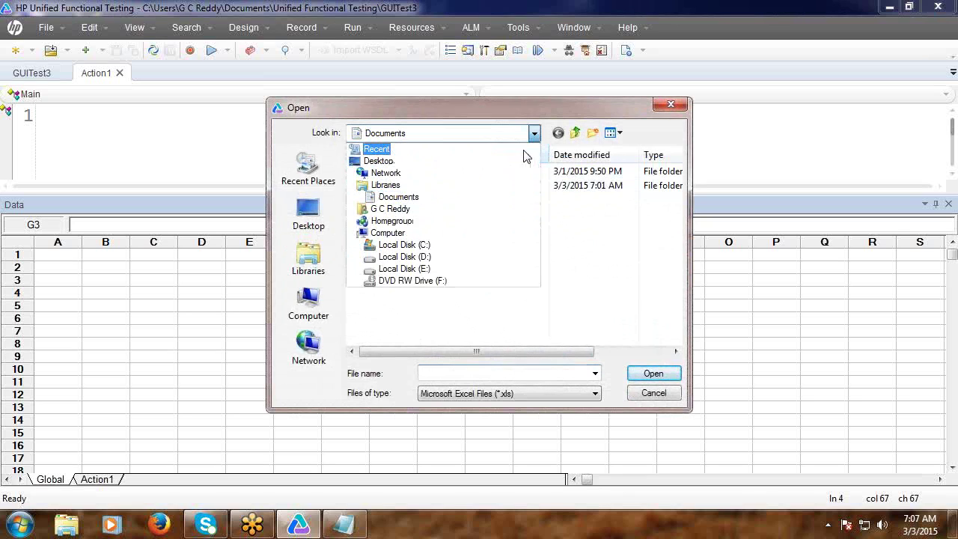
click(437, 162)
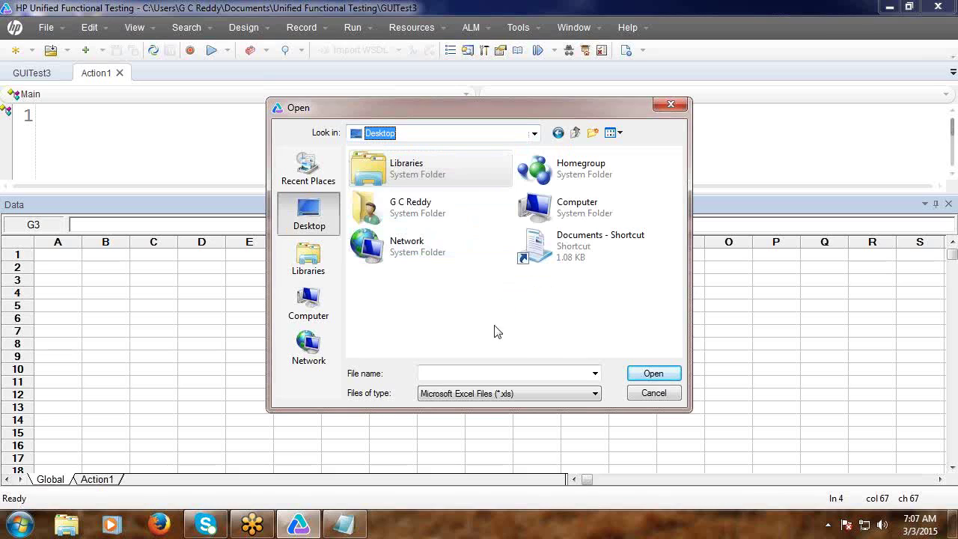
click(594, 394)
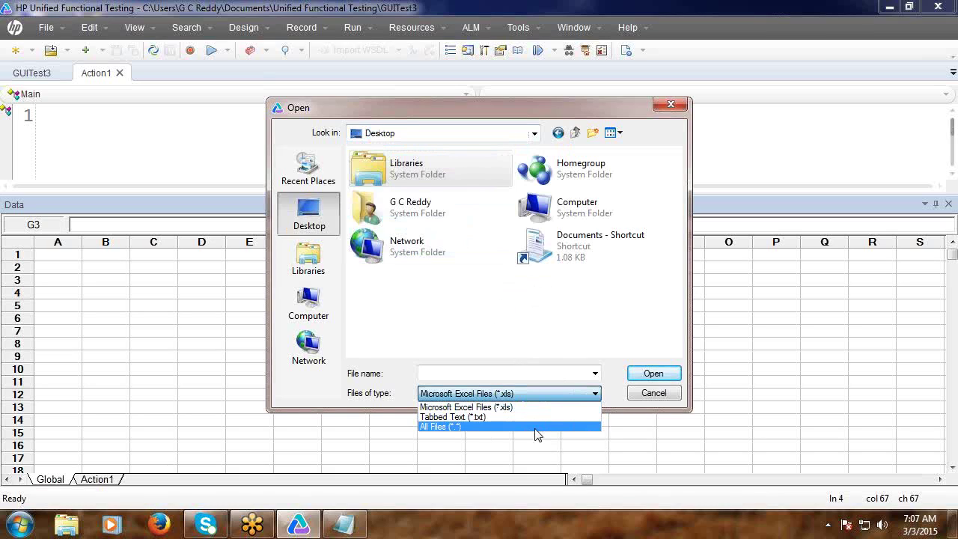
click(485, 428)
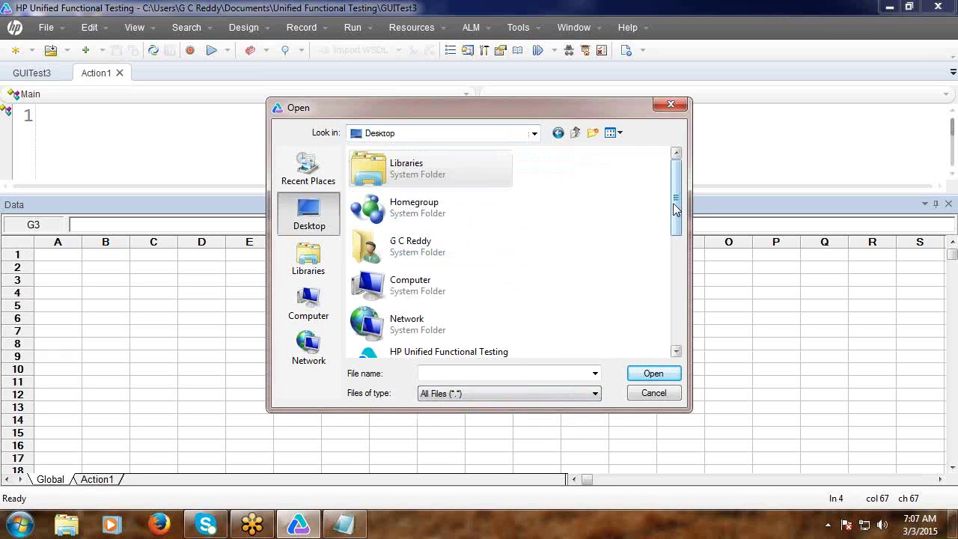
drag(674, 217, 667, 317)
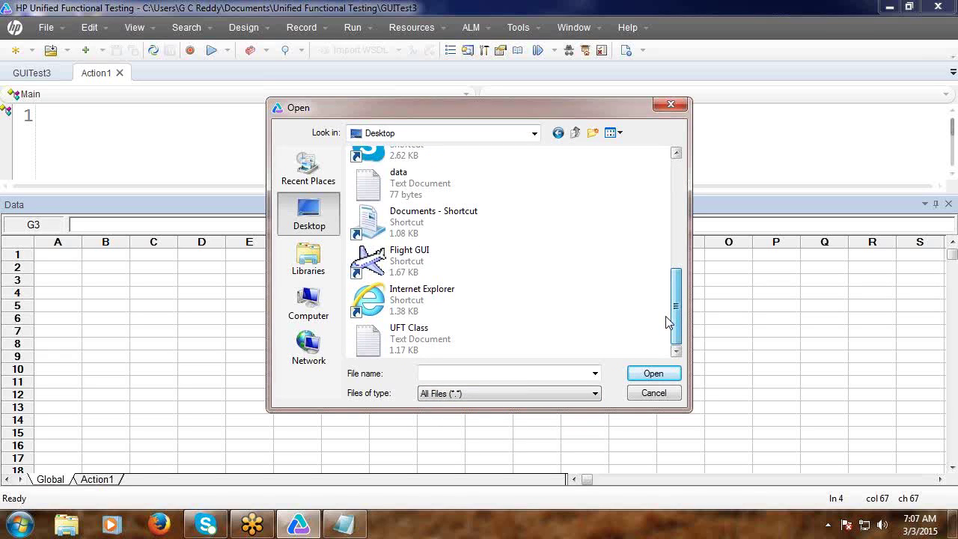
click(397, 191)
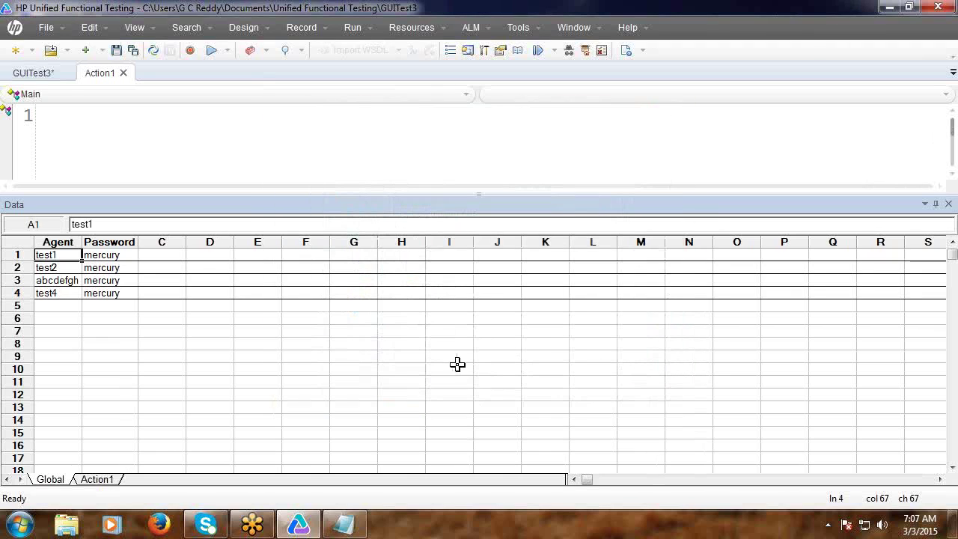
Open the New Test dialog proposing a GUI test named GUITest4.
click(394, 367)
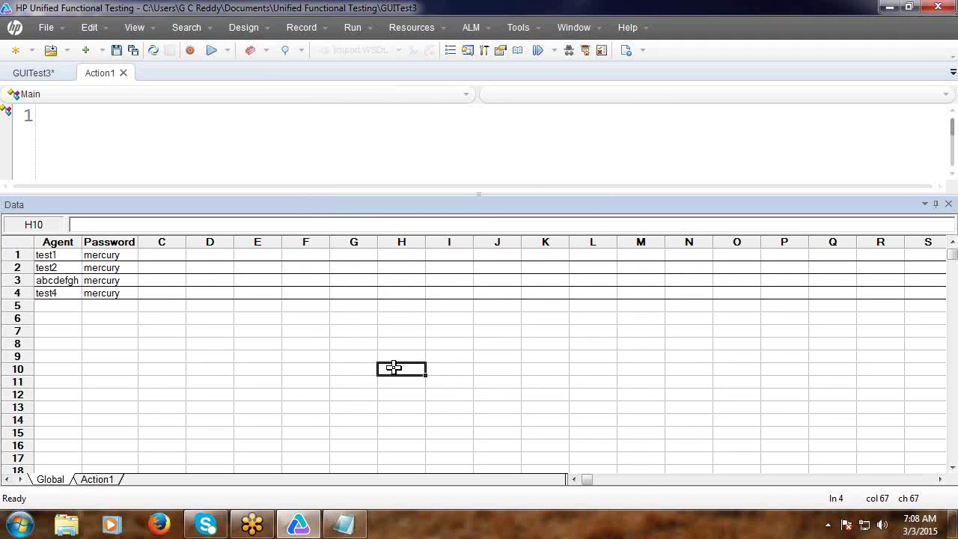
click(15, 50)
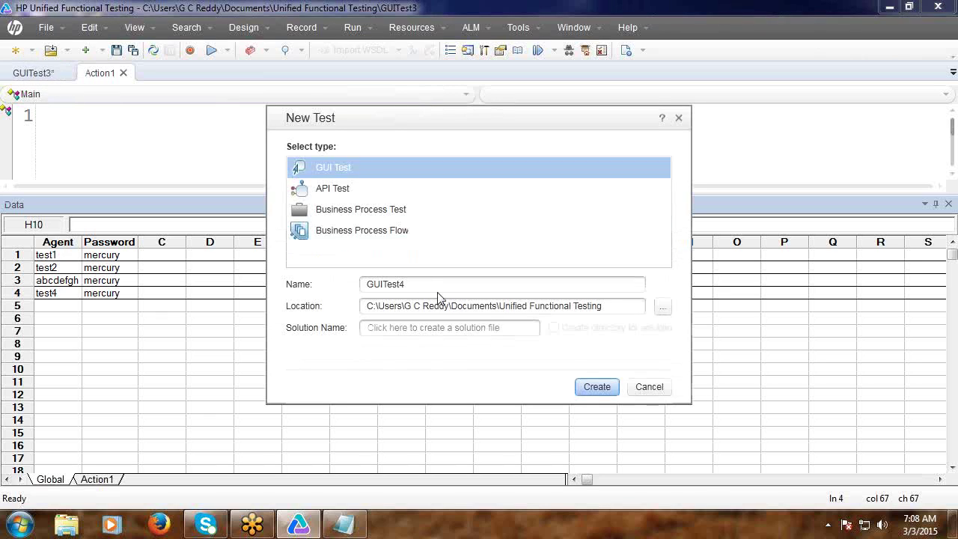
Create GUITest4 without saving GUITest3, hide the Data pane, and open the Action1 script.
click(610, 387)
click(563, 293)
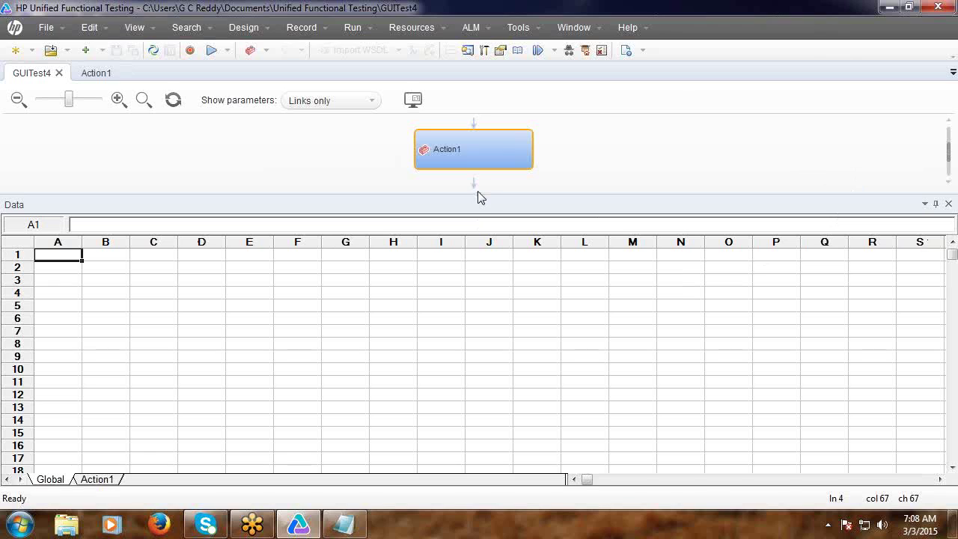
drag(477, 191, 557, 266)
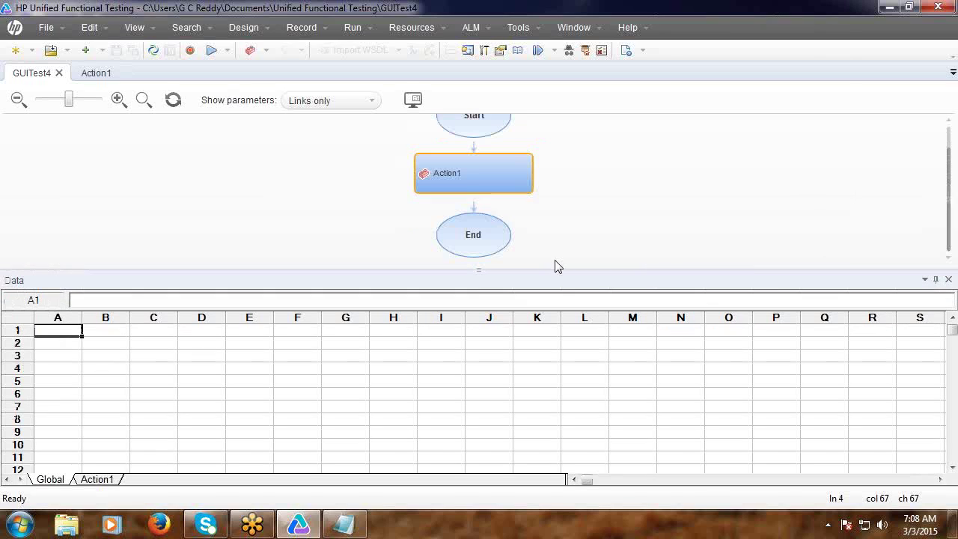
click(948, 280)
click(98, 75)
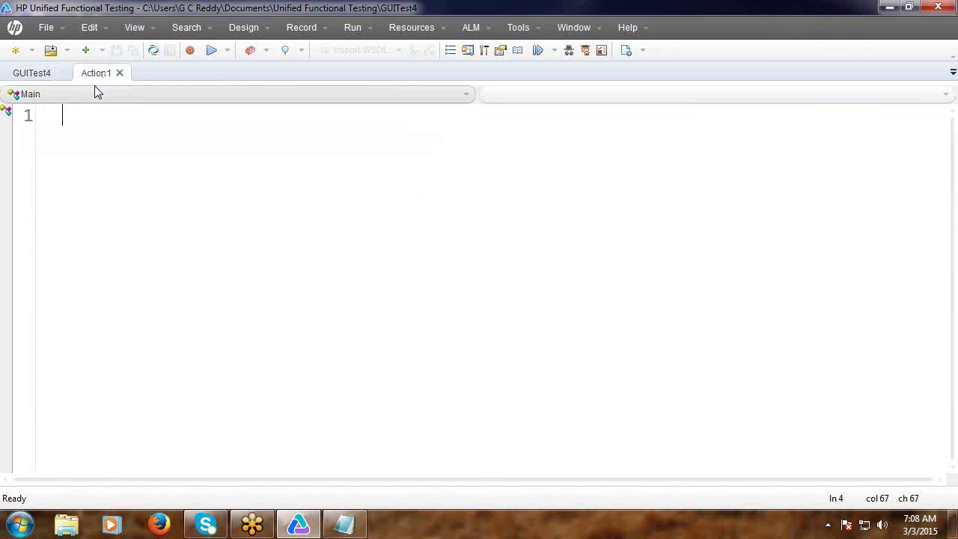
click(135, 28)
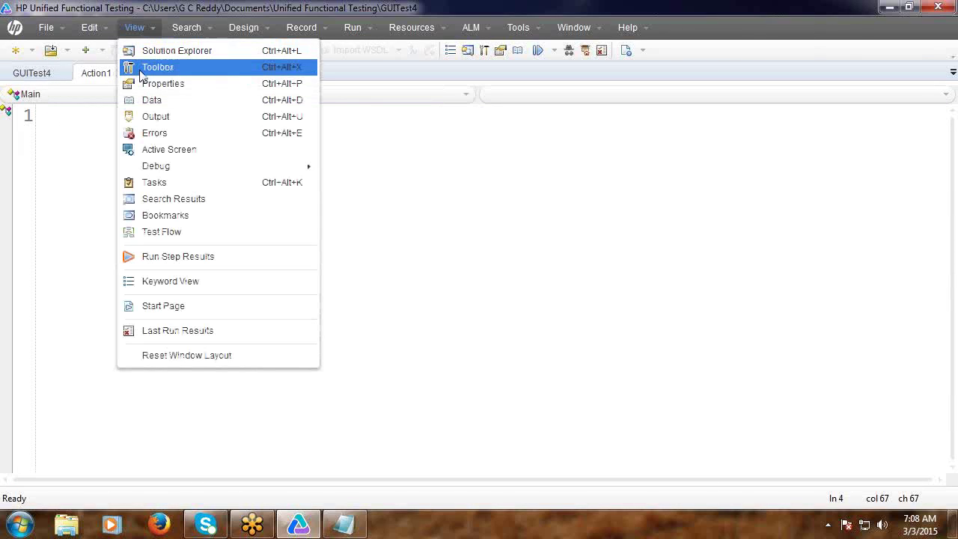
Show the Data pane and choose File > Import From File from the grid's context menu.
click(148, 100)
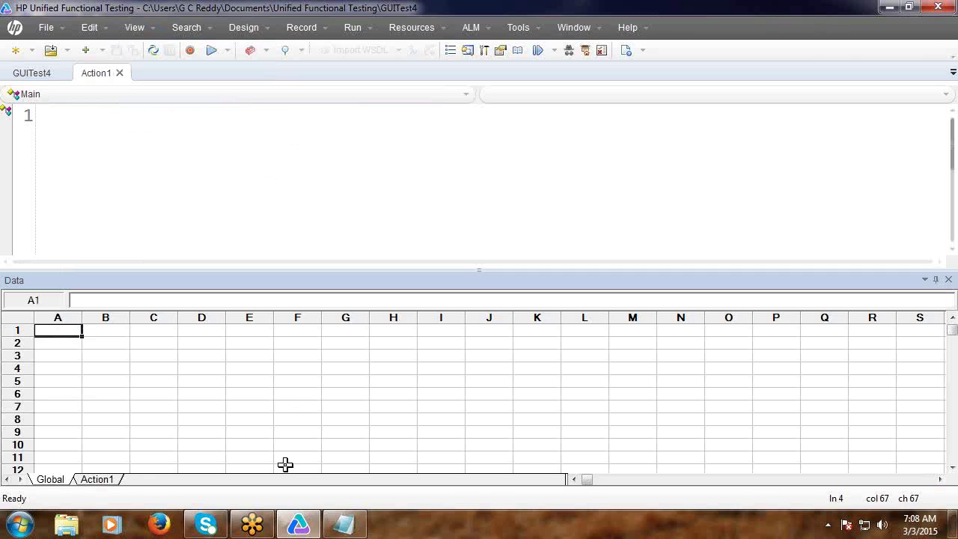
right_click(139, 363)
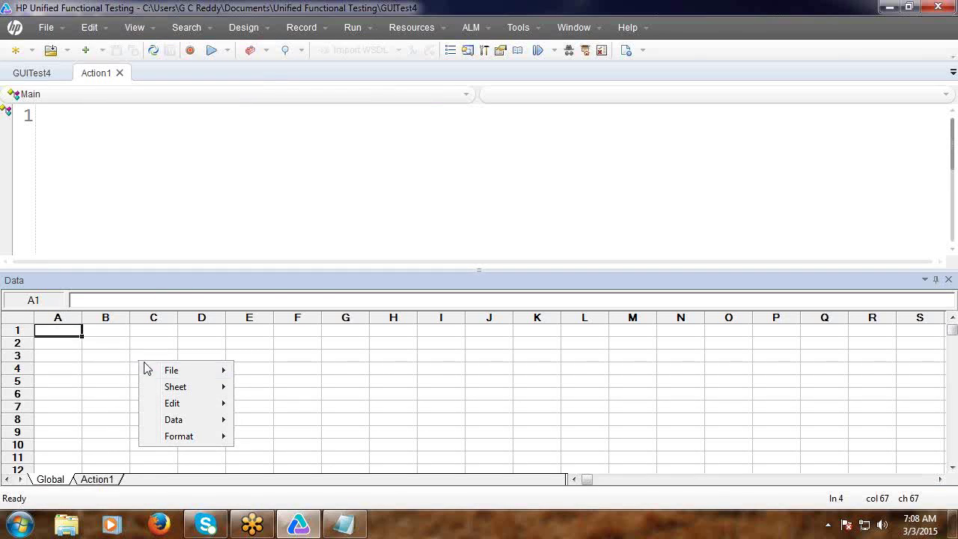
mouse_move(175, 373)
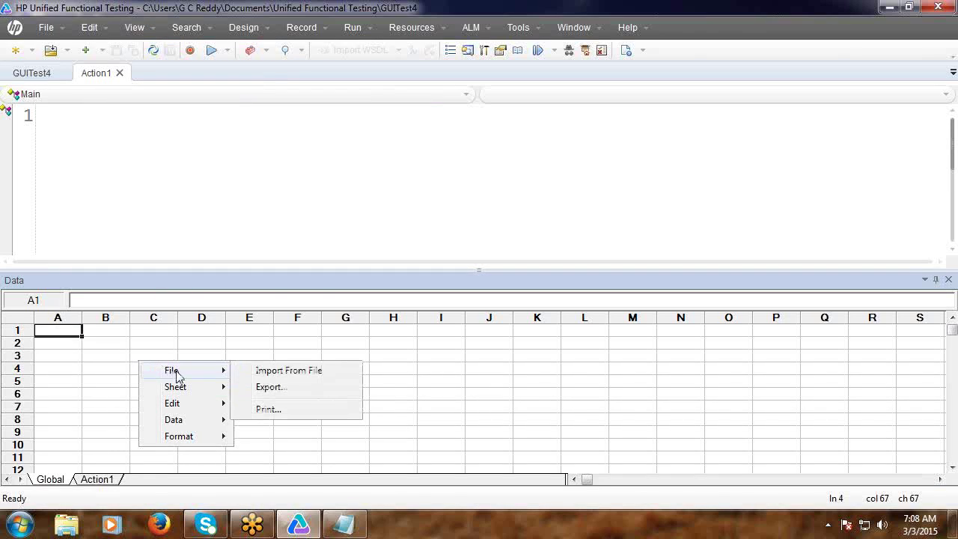
click(285, 372)
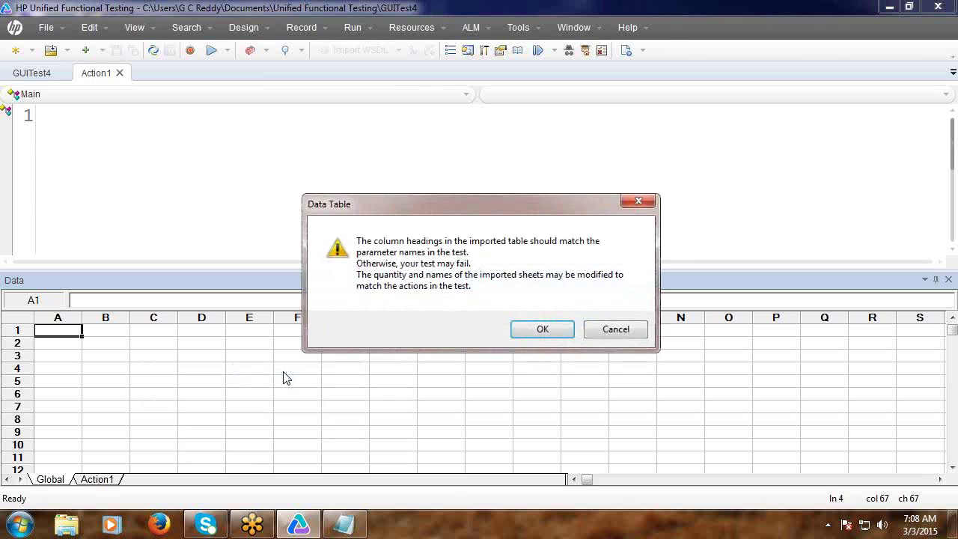
Acknowledge the warning and import the 'data' file using the All Files type.
click(522, 335)
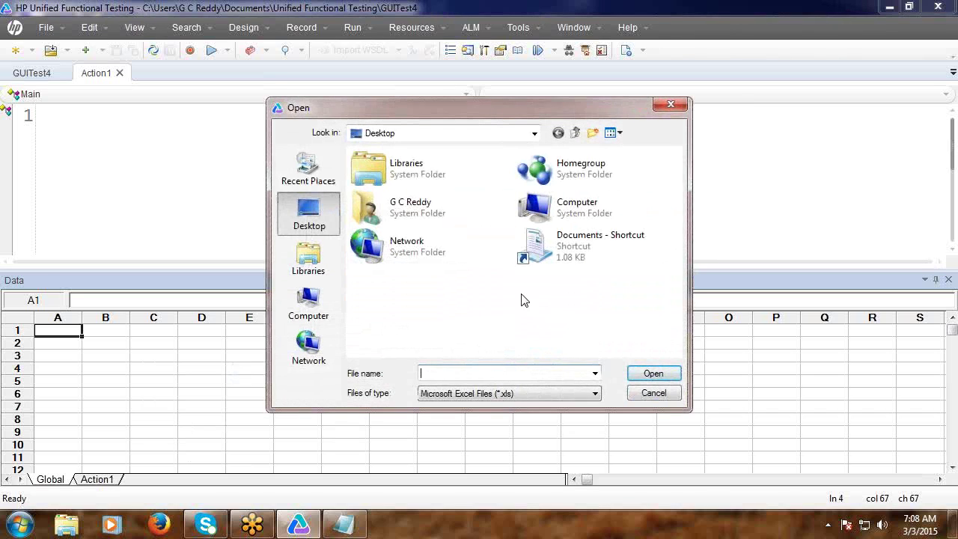
click(595, 394)
click(526, 428)
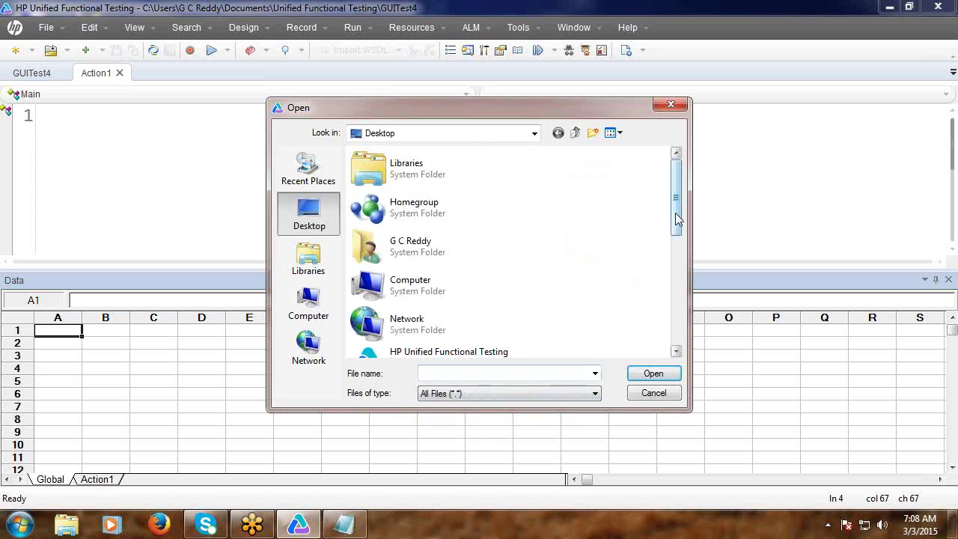
drag(677, 218, 677, 329)
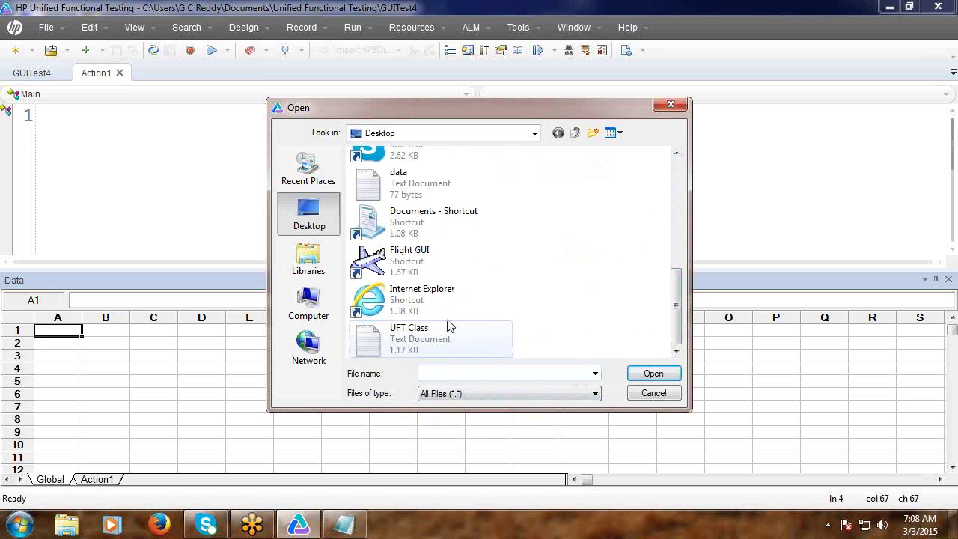
click(404, 196)
click(662, 378)
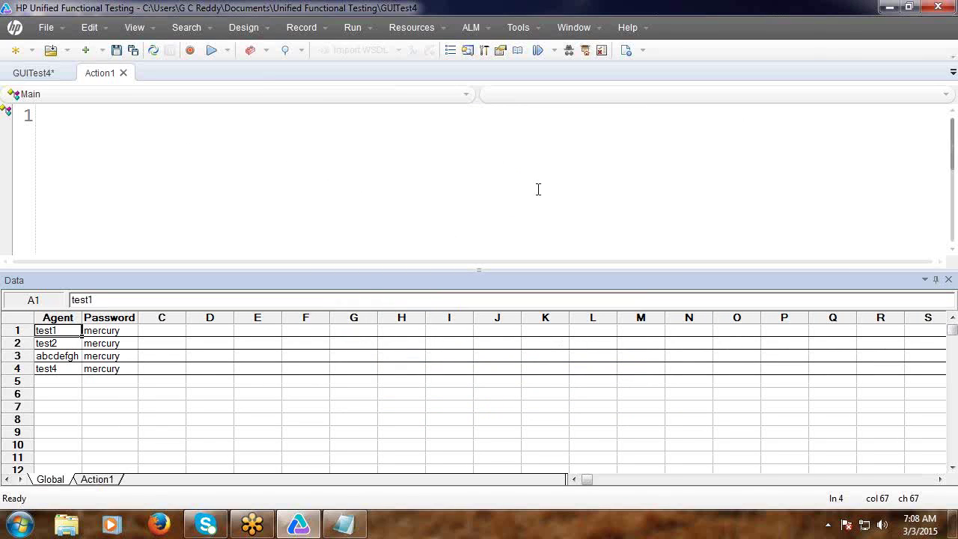
Create GUITest5 without saving GUITest4, hide the Data pane, open Action1, and minimize UFT.
click(20, 57)
click(592, 391)
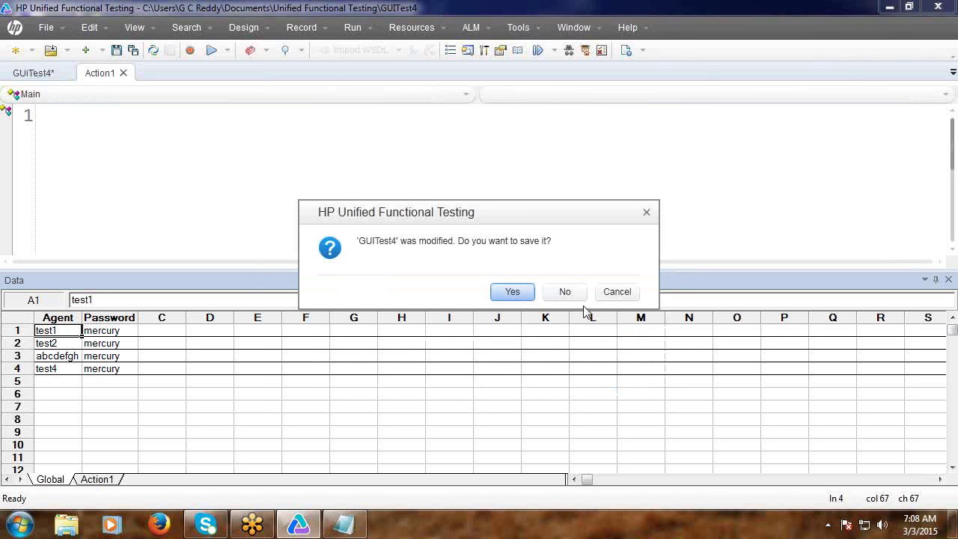
click(577, 295)
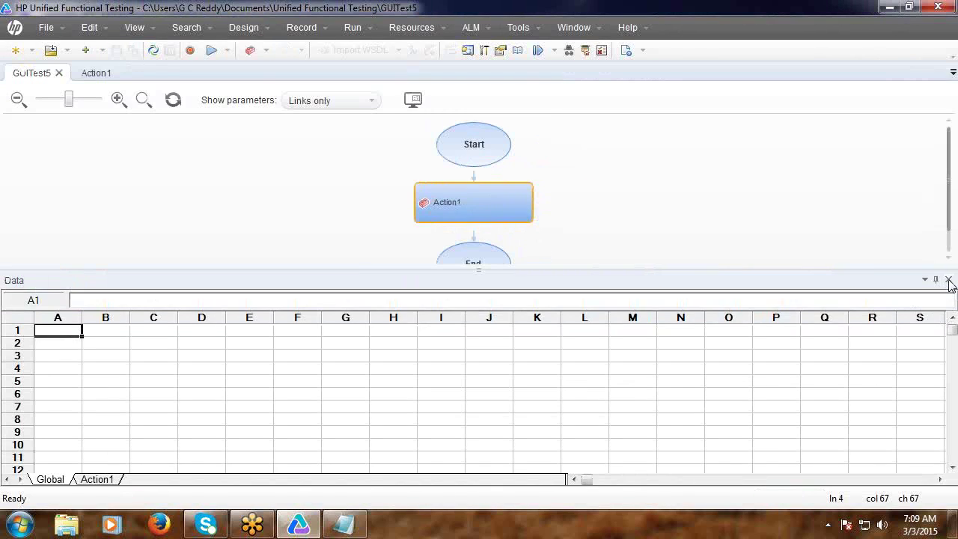
click(949, 279)
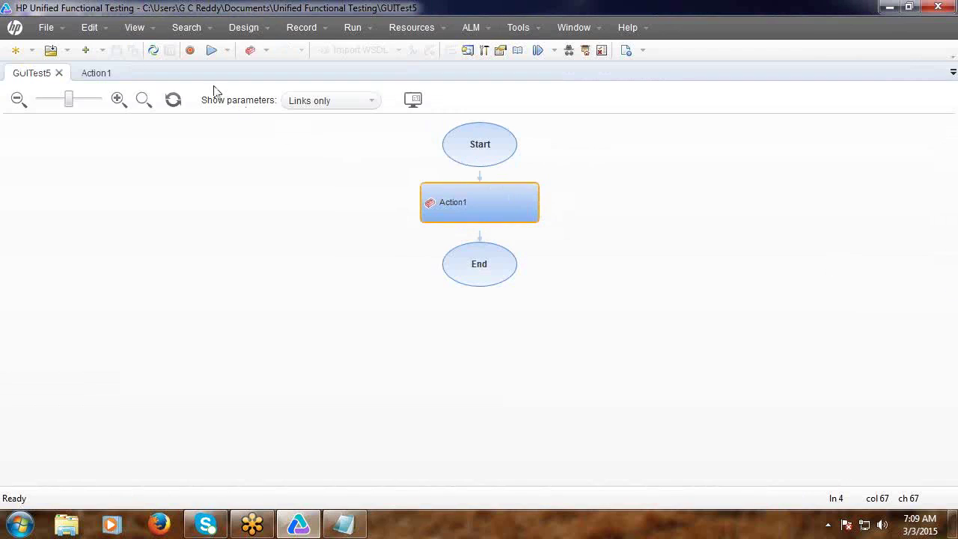
click(107, 73)
click(887, 11)
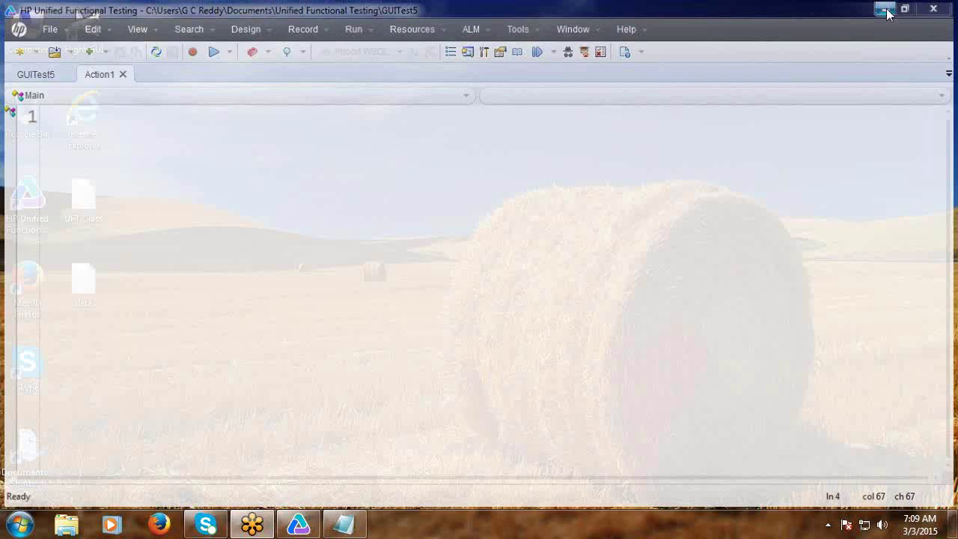
Create a new Excel worksheet named 'Input' on the desktop and place it beside Skype.
right_click(134, 332)
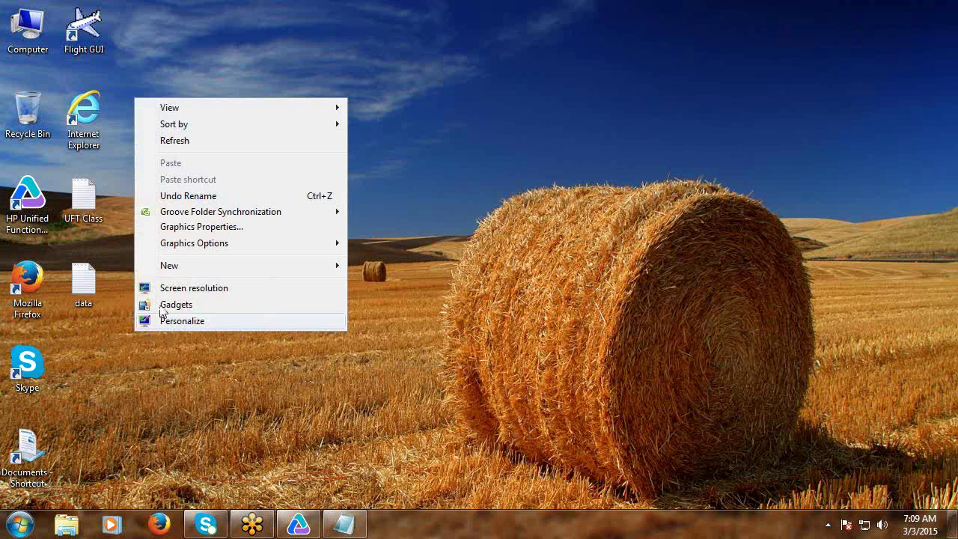
mouse_move(178, 273)
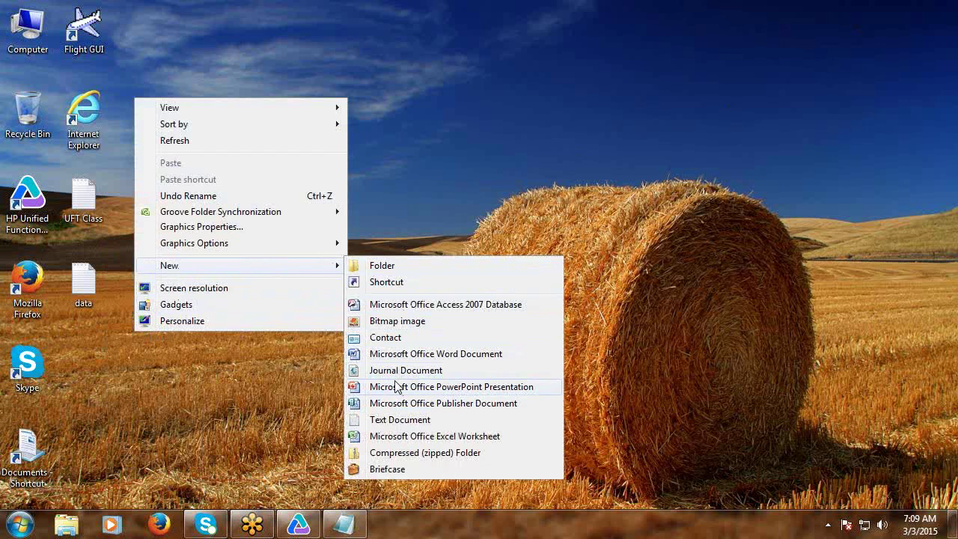
click(395, 439)
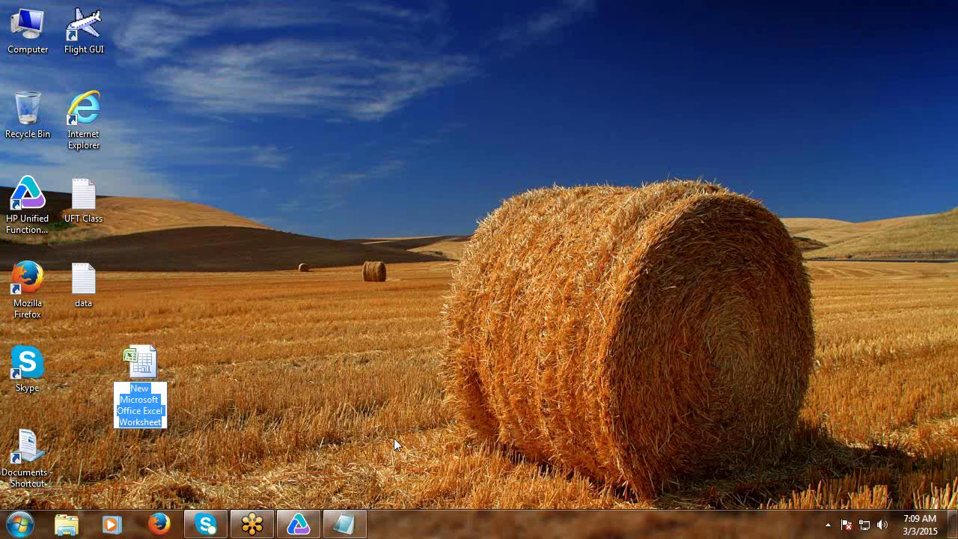
text(Input)
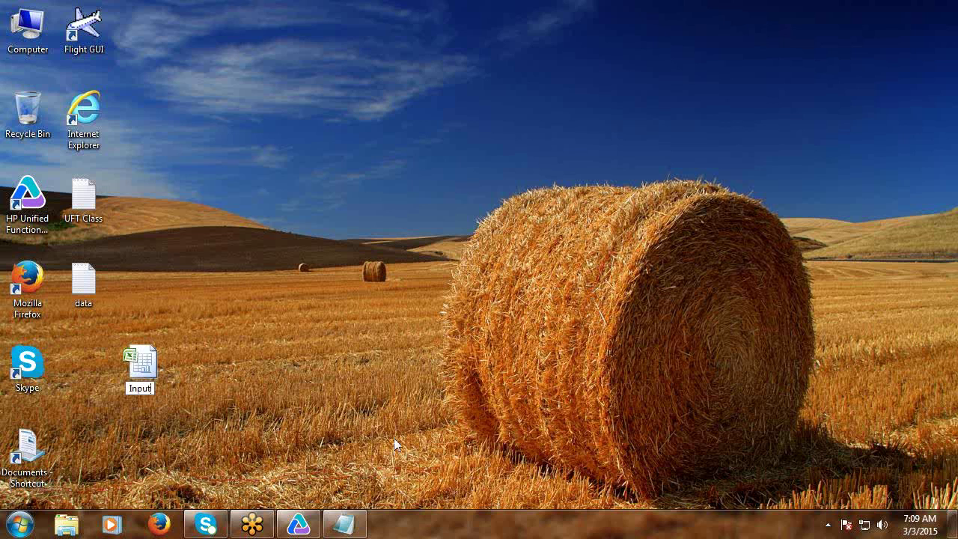
key(Return)
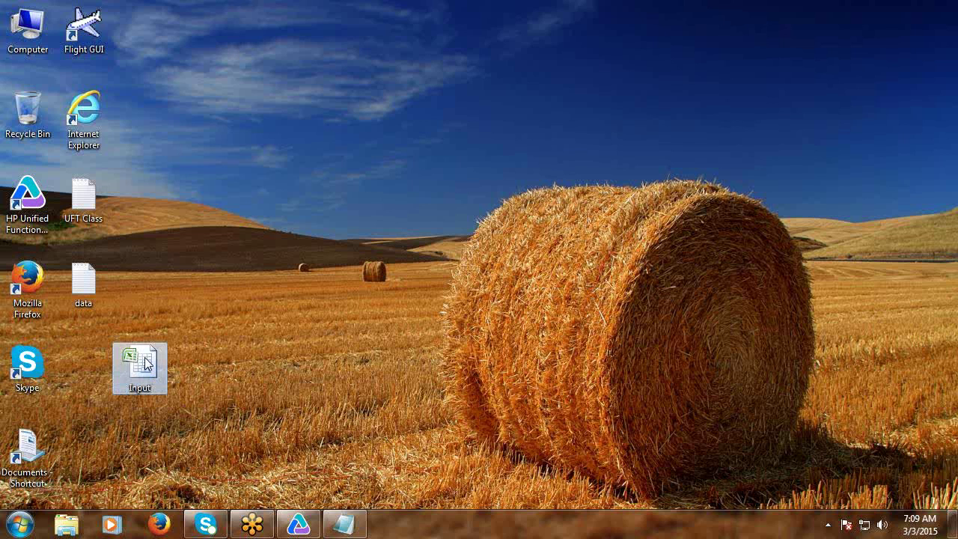
drag(142, 364, 84, 360)
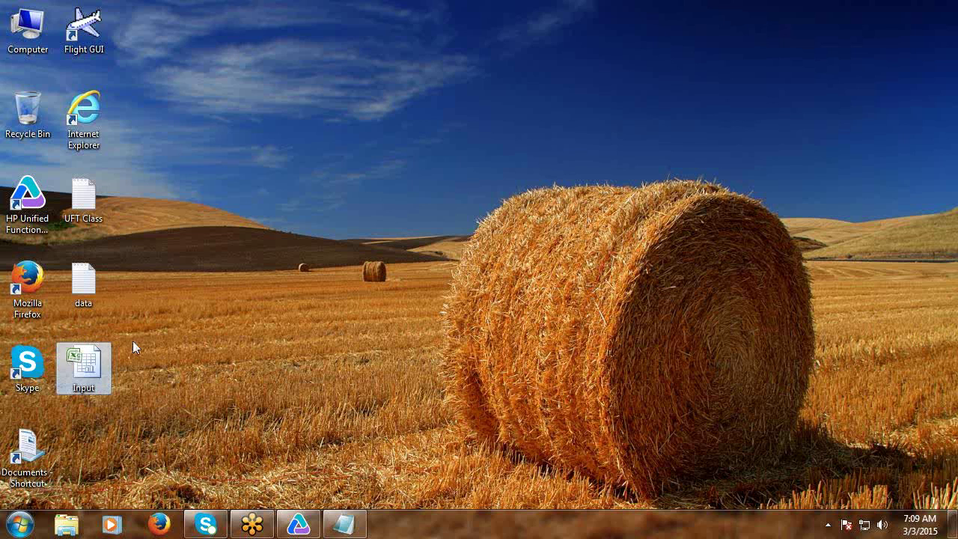
Open Input in Excel and enter Agent and Password headers with test1 and its password.
double_click(97, 363)
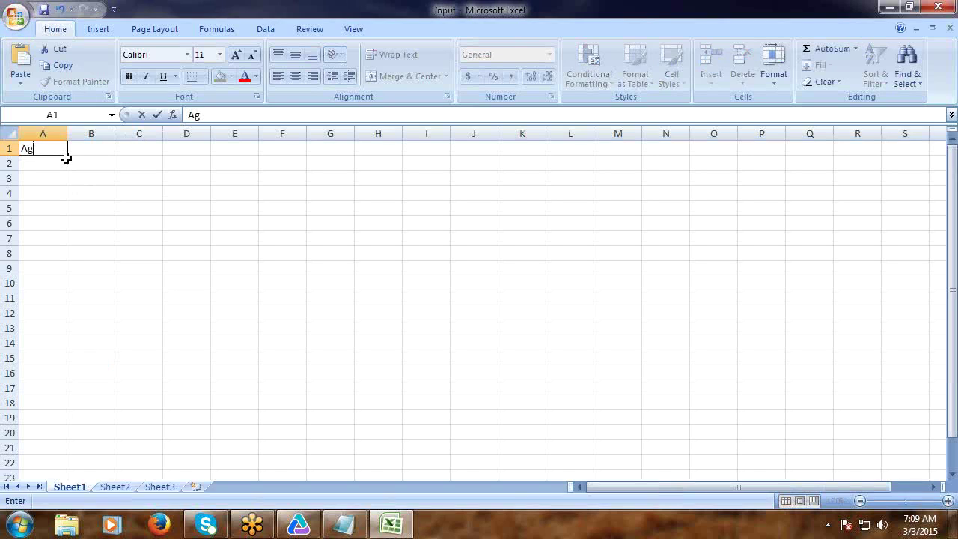
key(Tab)
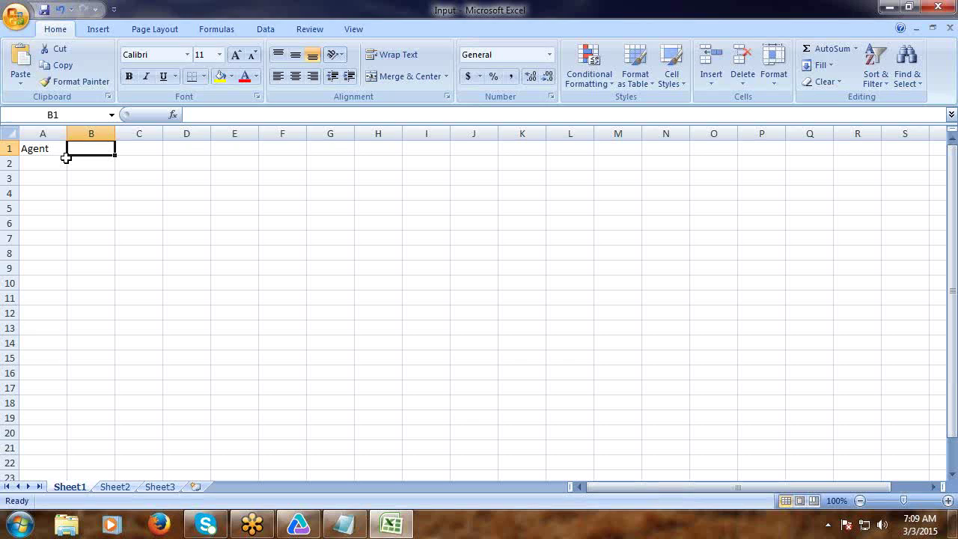
text(Password)
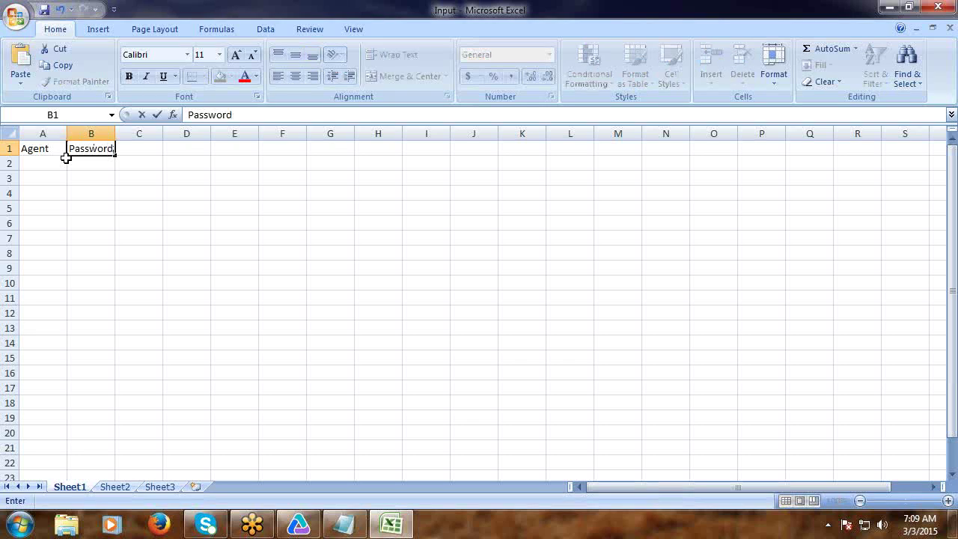
click(54, 166)
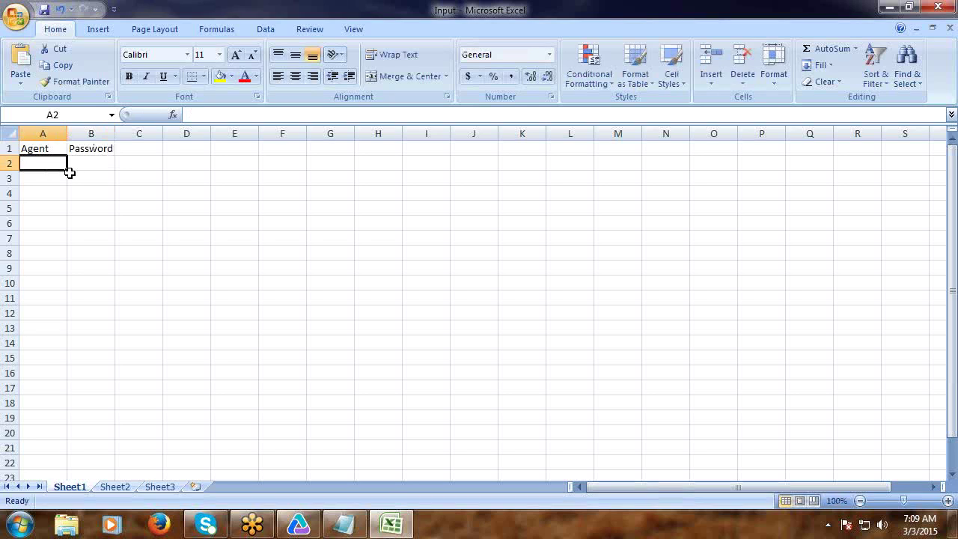
text(test)
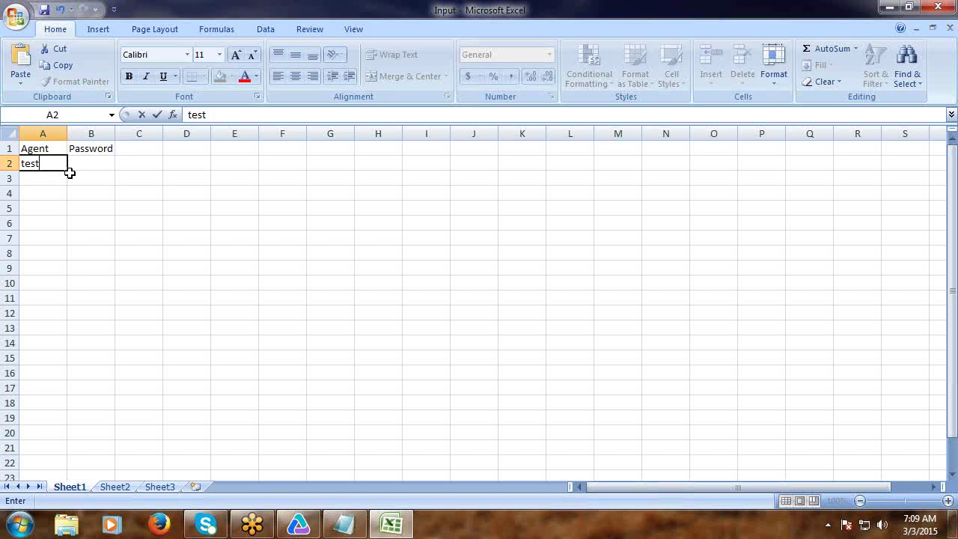
text(1)
click(78, 162)
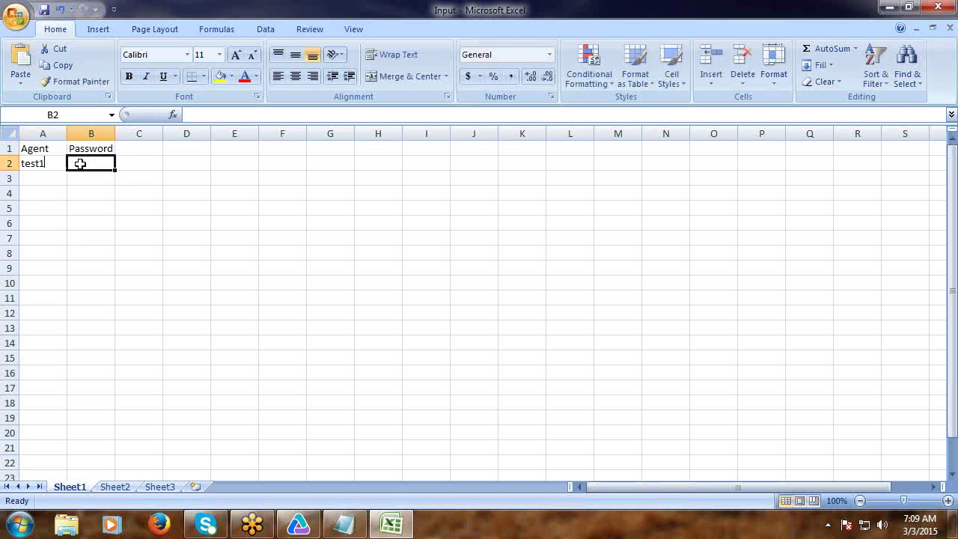
text(mercury)
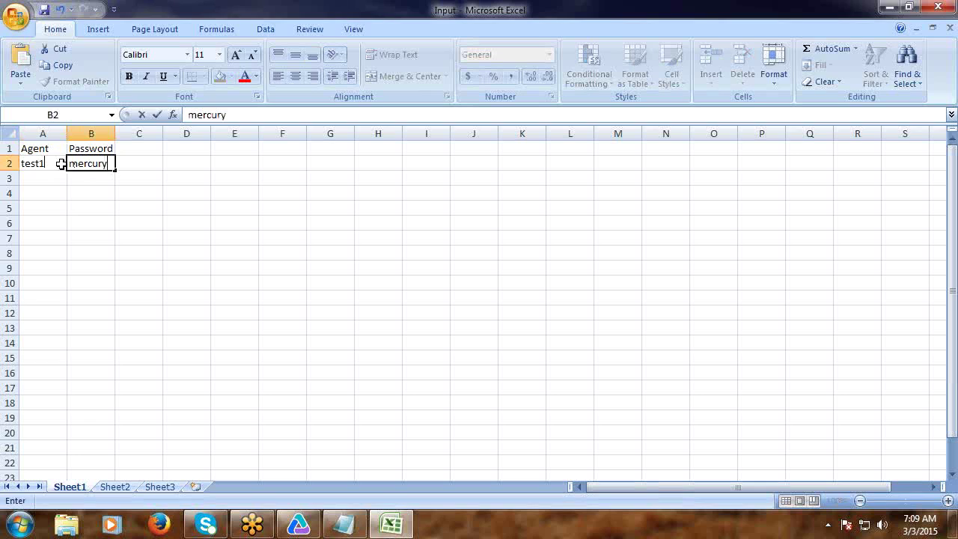
click(59, 166)
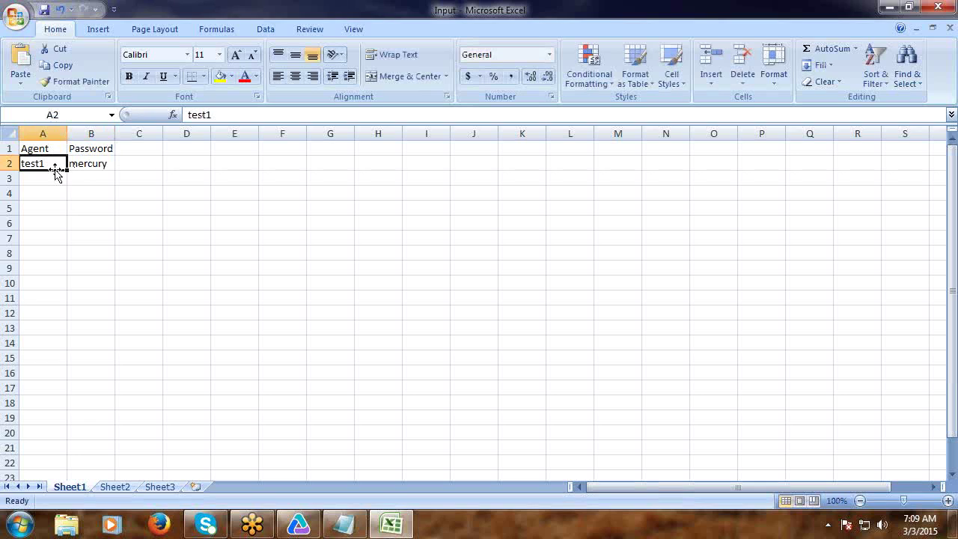
Fill agents down to test5, copy the password to every row, then save and close Excel.
drag(66, 172, 69, 214)
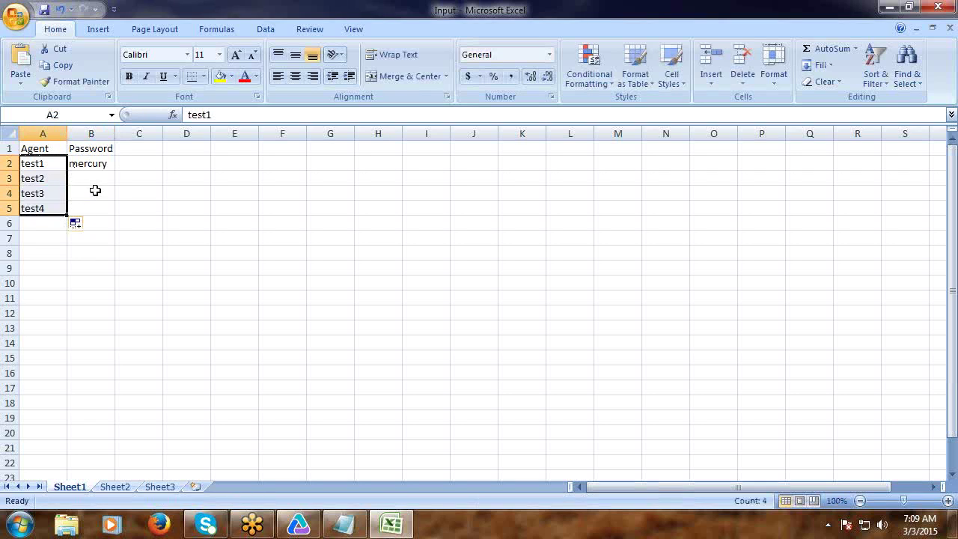
click(64, 220)
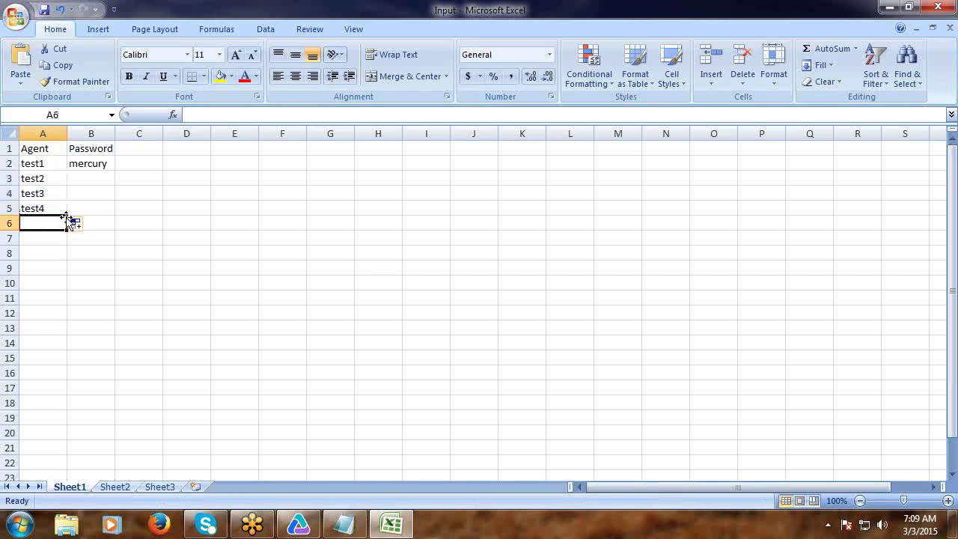
click(65, 213)
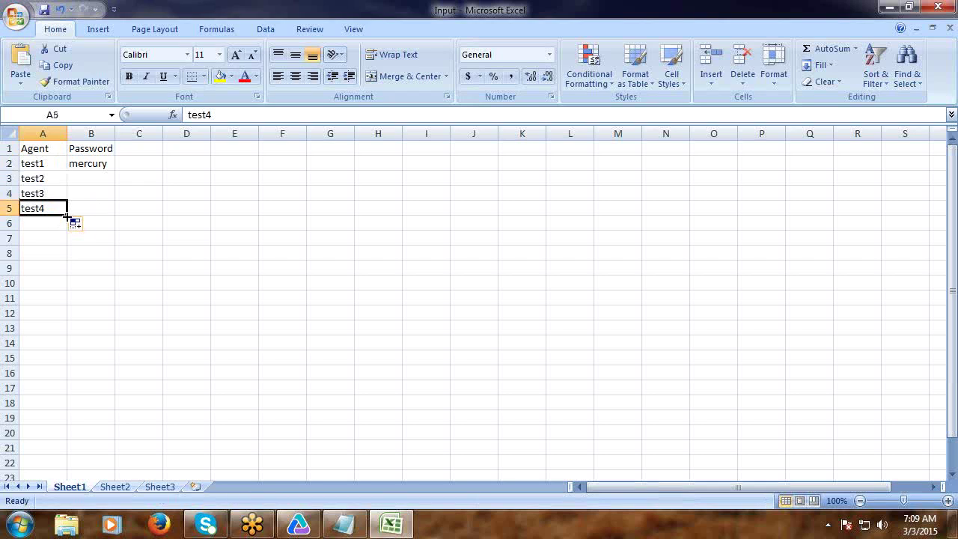
drag(67, 215, 67, 229)
click(106, 221)
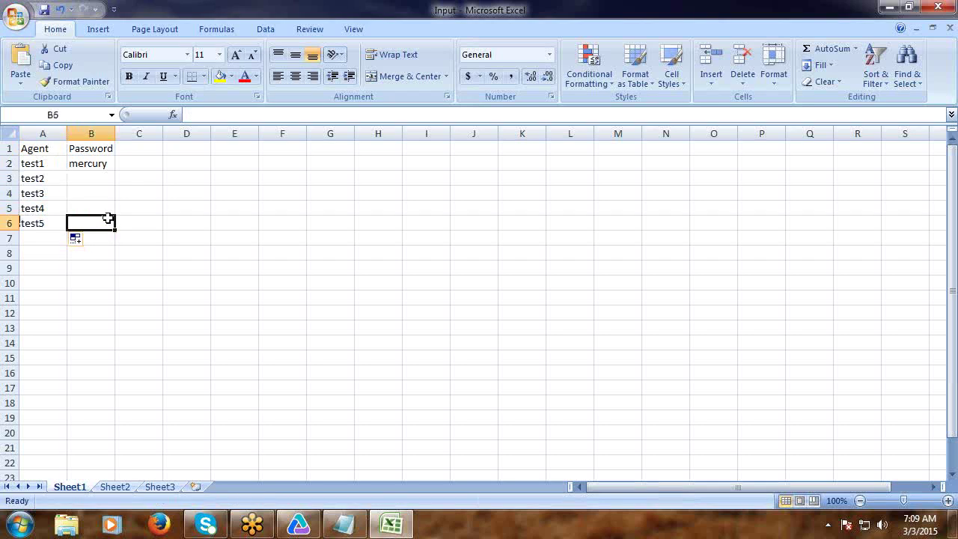
click(108, 166)
drag(113, 170, 104, 223)
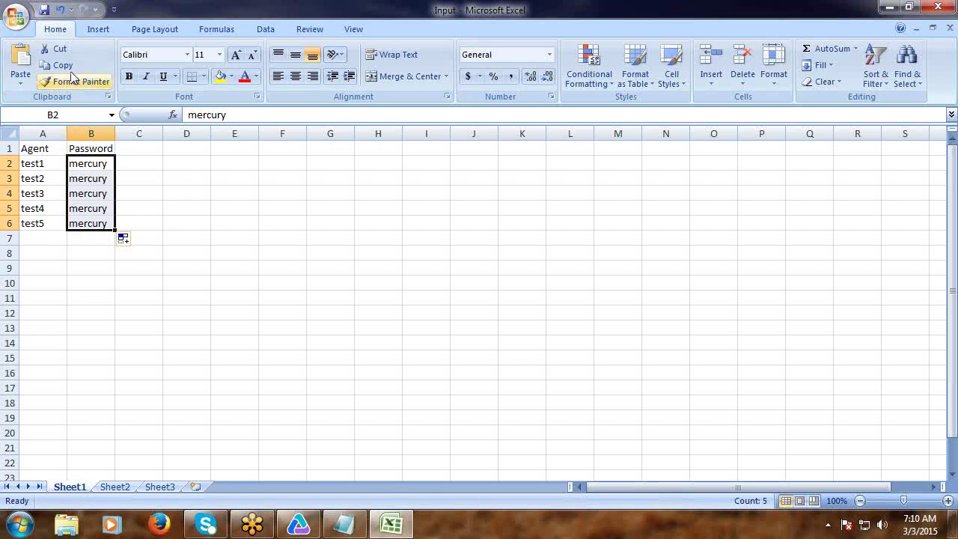
click(44, 11)
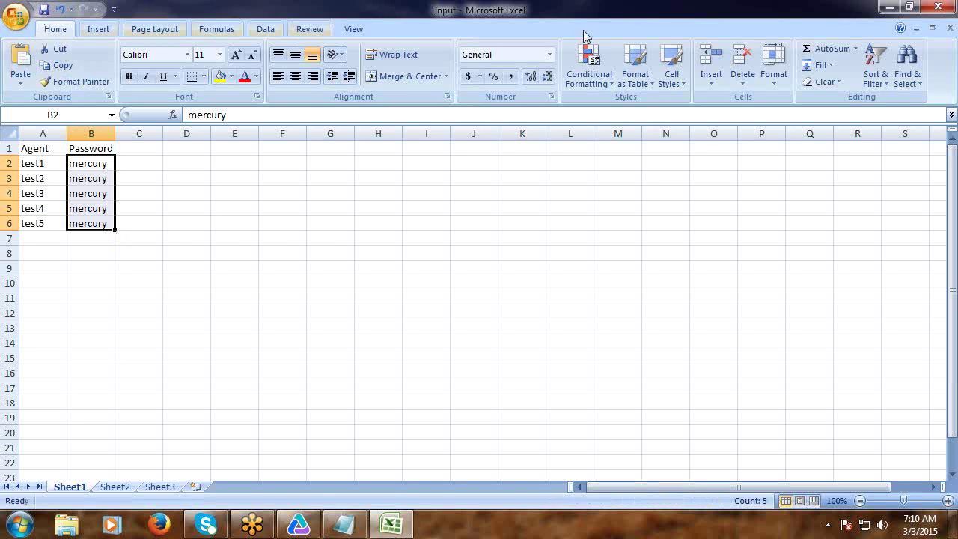
click(938, 7)
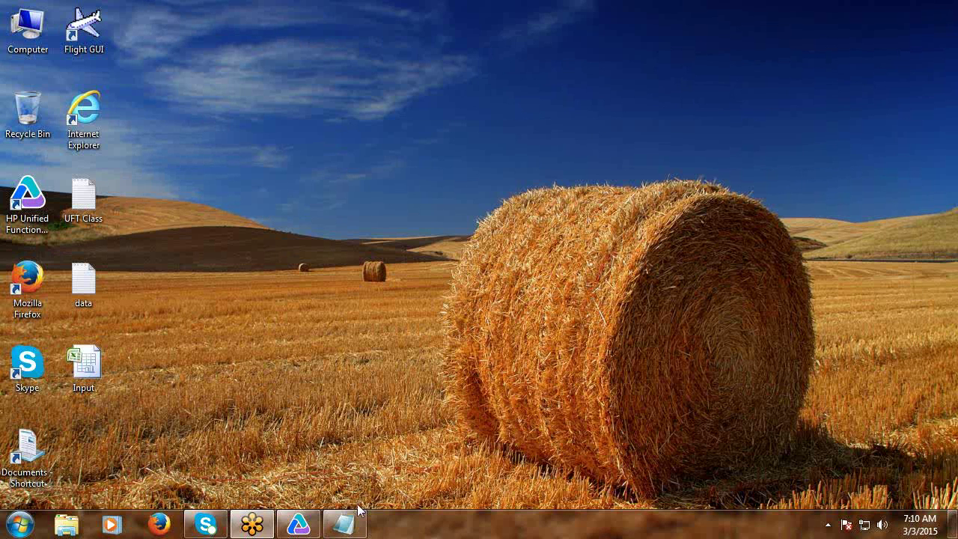
Bring UFT back up and show GUITest5's Data table pane.
click(310, 486)
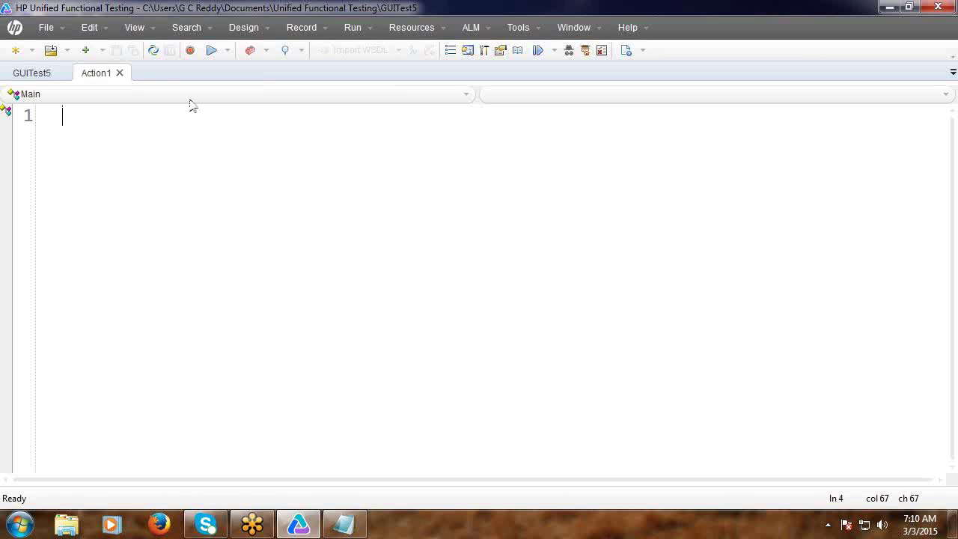
click(136, 30)
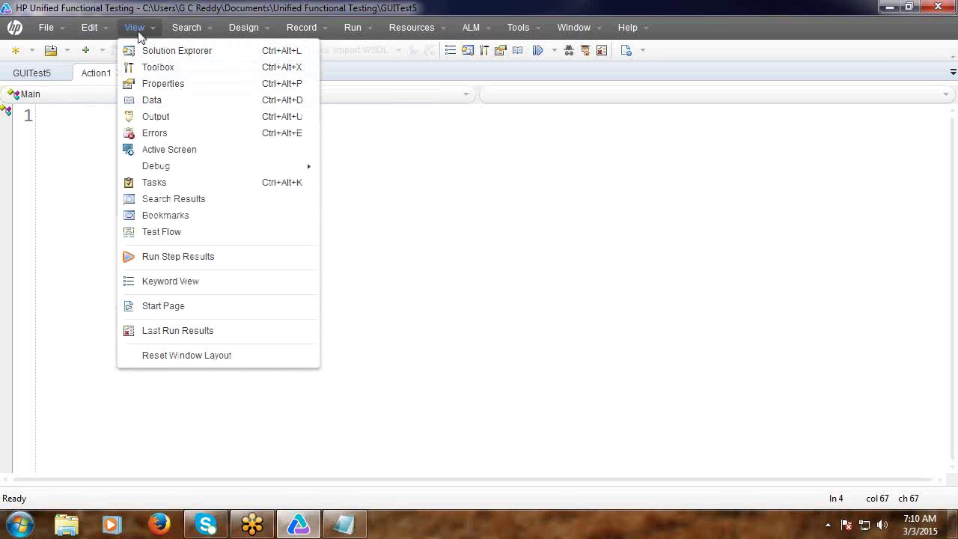
click(153, 104)
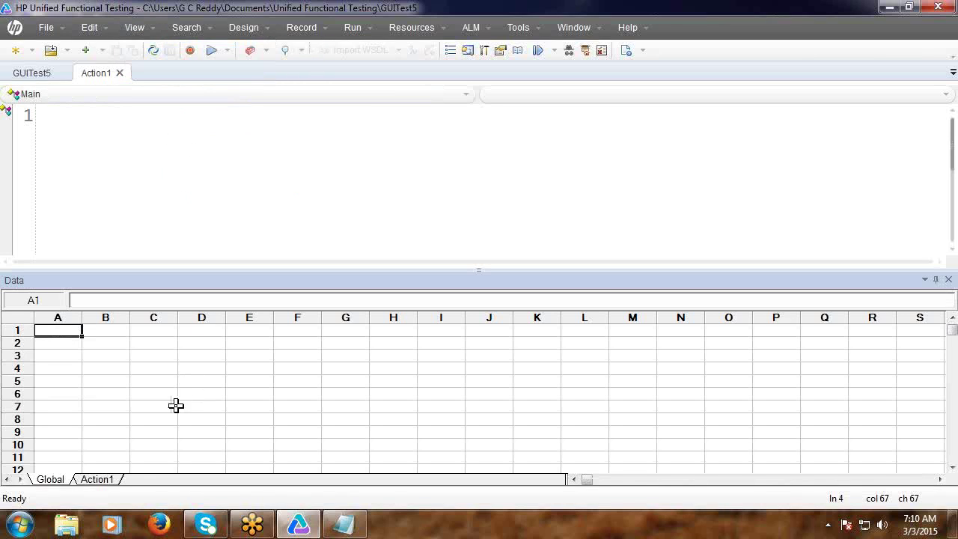
Import the Input workbook from the Desktop into the data table, listing All Files.
right_click(166, 367)
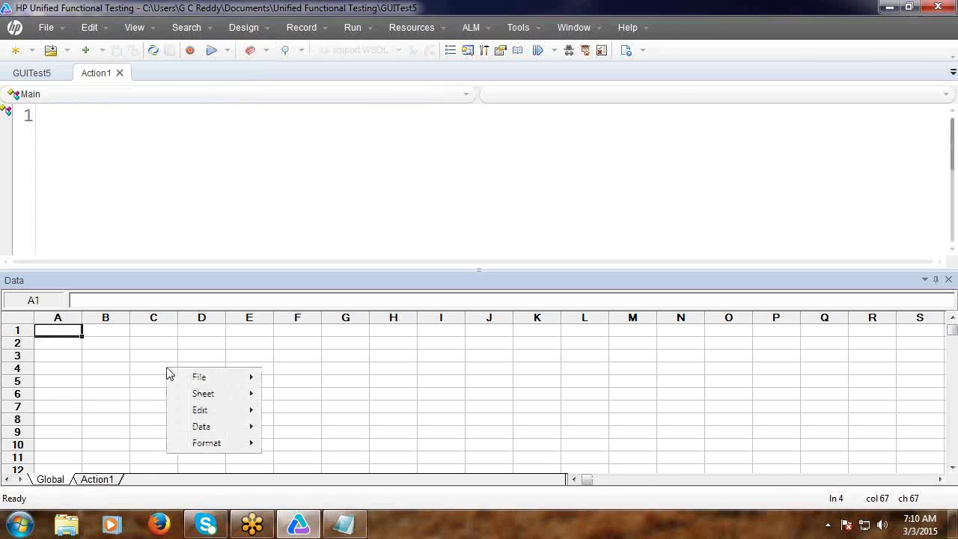
mouse_move(193, 377)
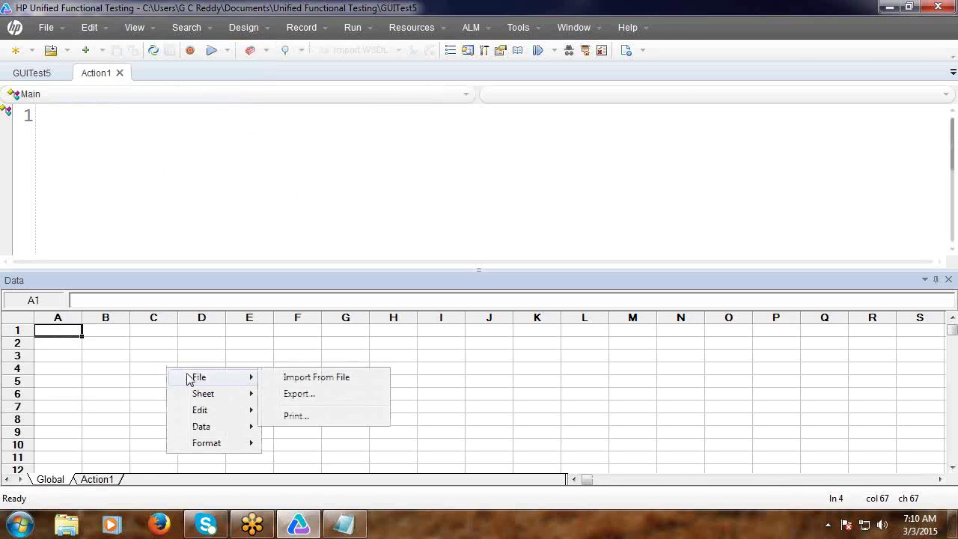
click(322, 380)
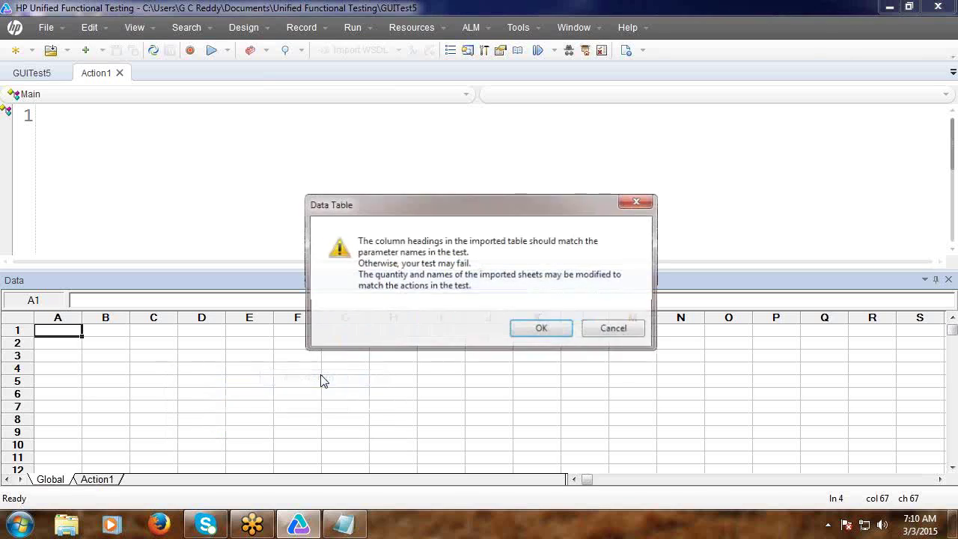
click(542, 330)
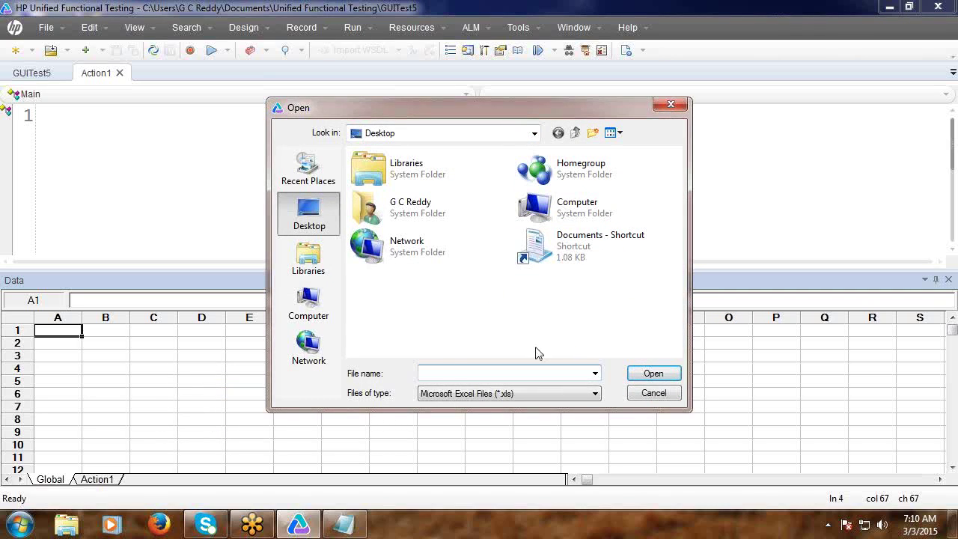
click(533, 133)
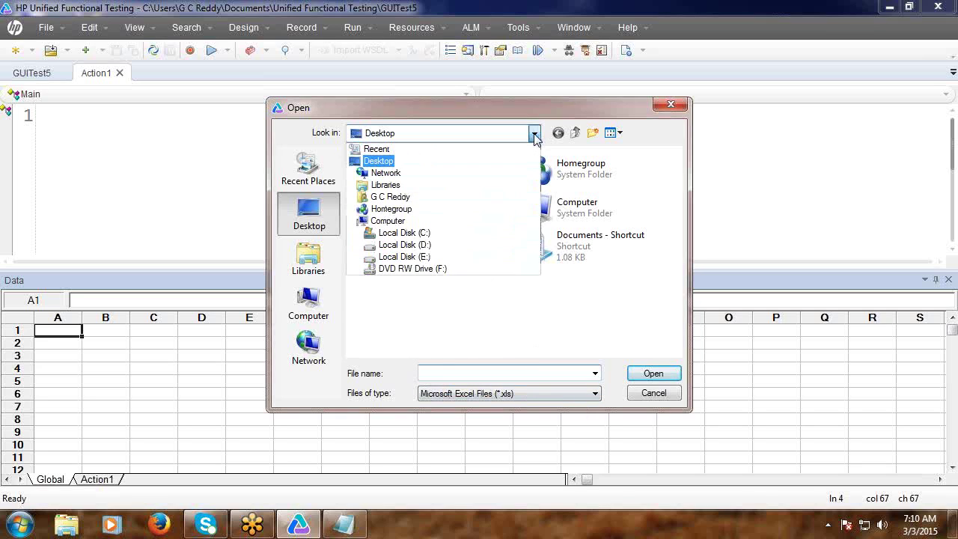
click(422, 161)
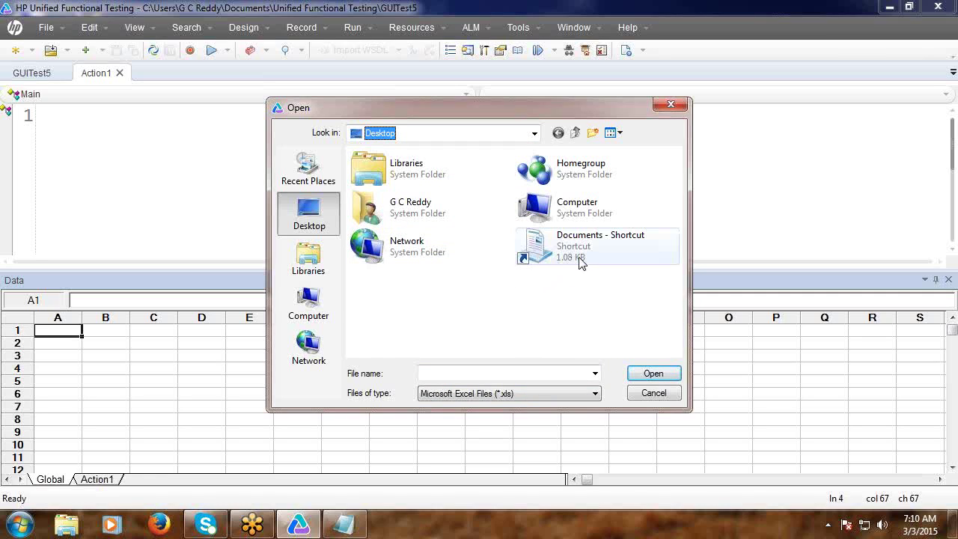
click(595, 394)
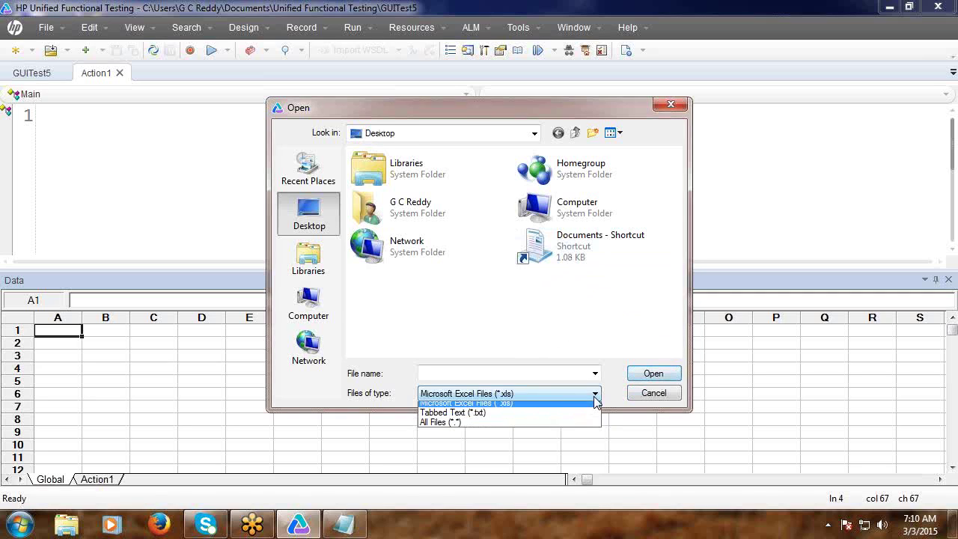
click(524, 427)
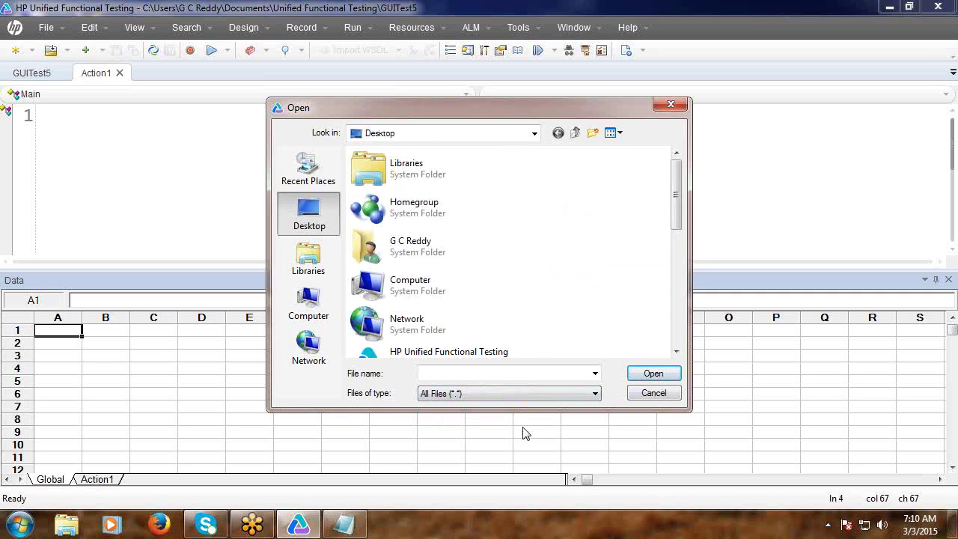
drag(671, 208, 655, 339)
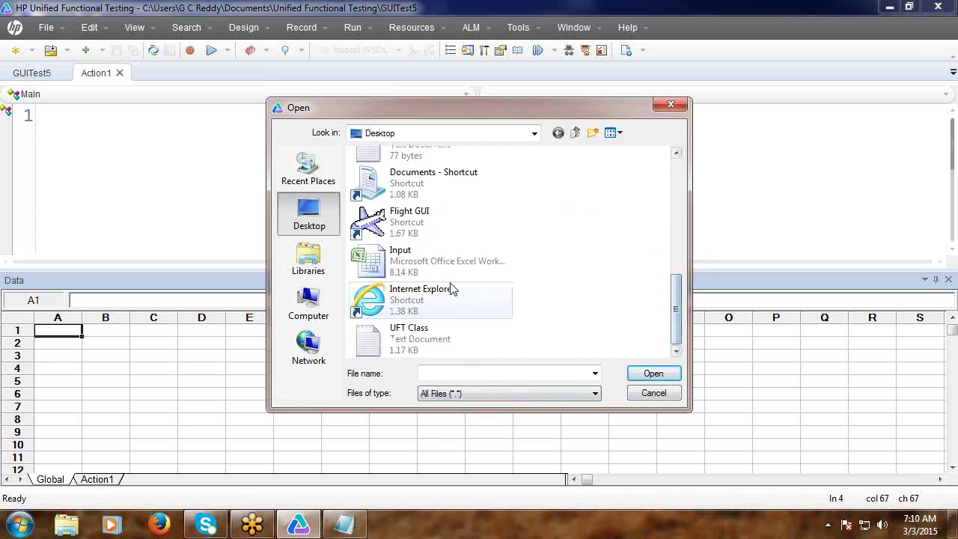
click(417, 274)
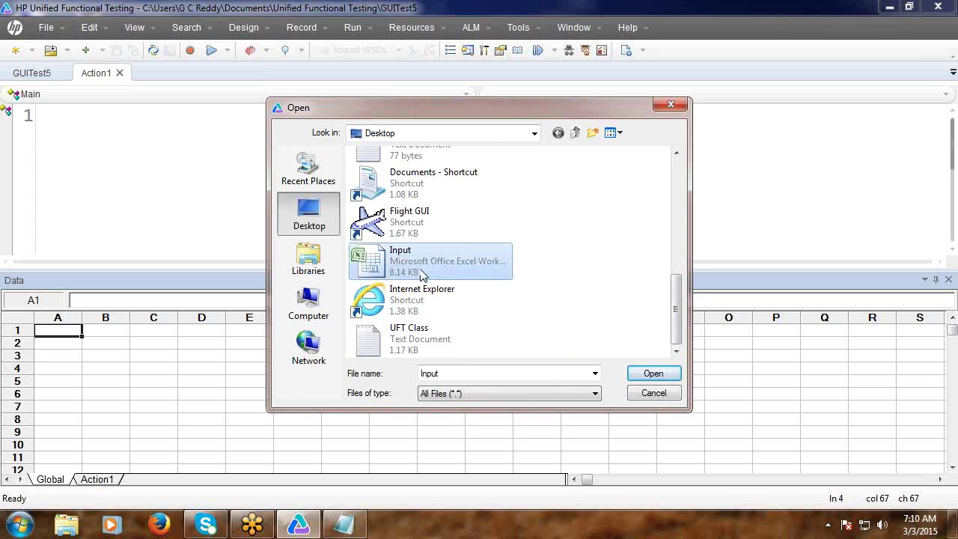
click(656, 374)
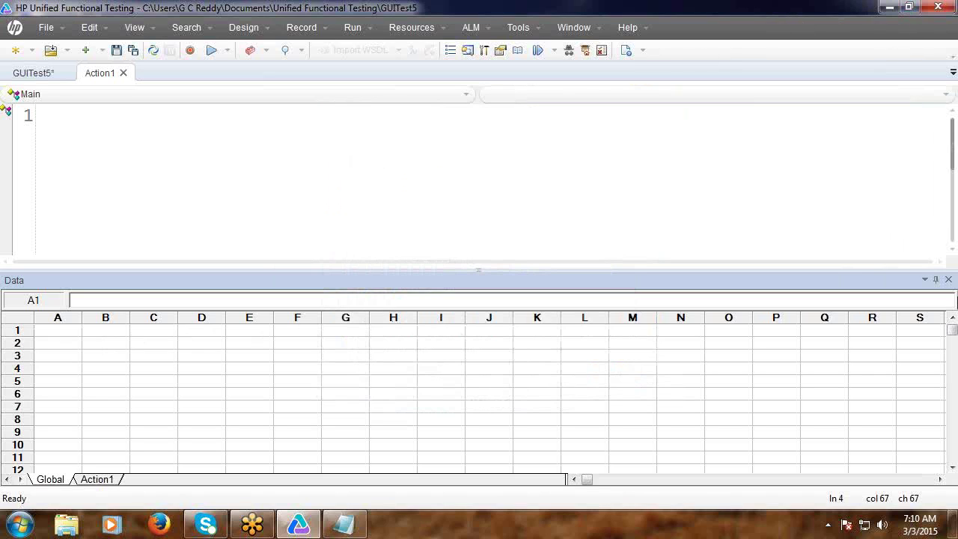
Close the data pane, shrink the UFT window and open the Input workbook.
click(948, 280)
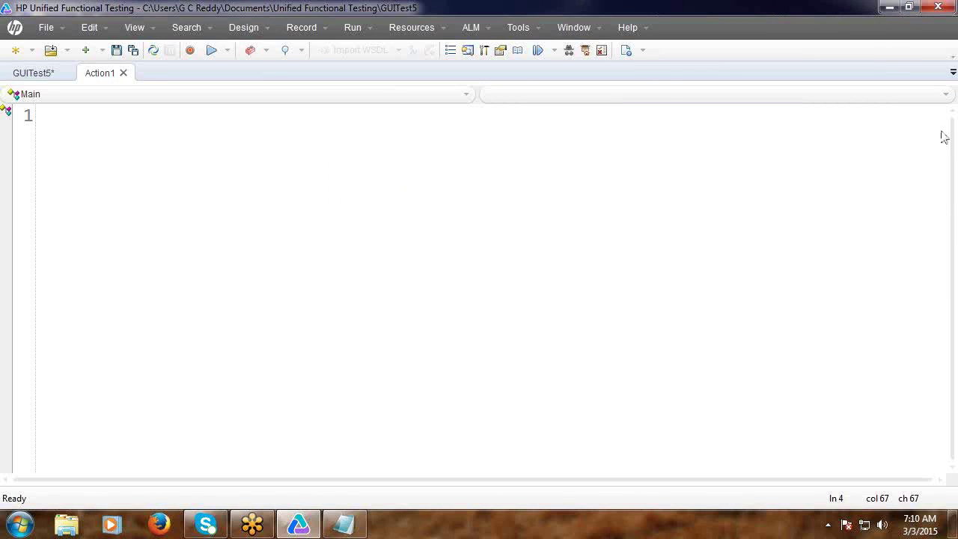
click(909, 7)
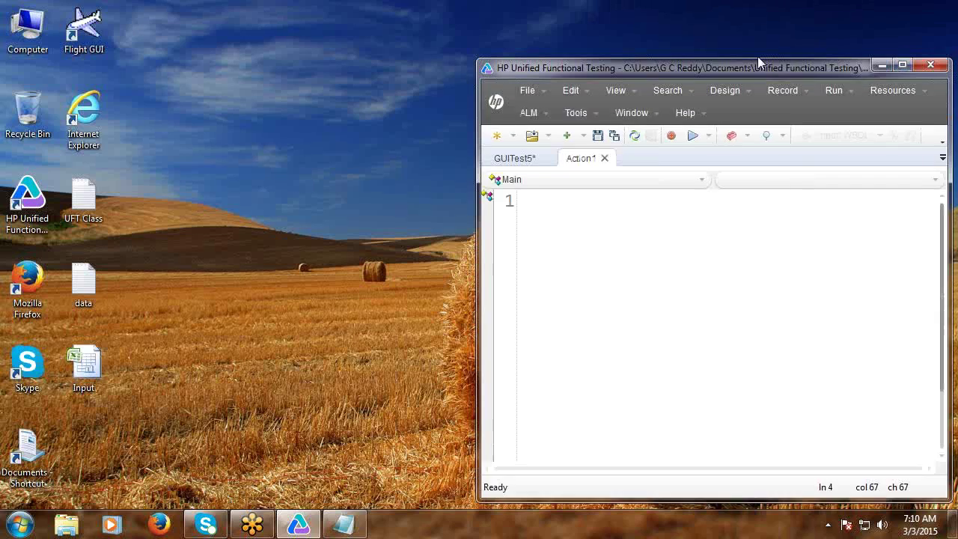
right_click(82, 372)
click(137, 67)
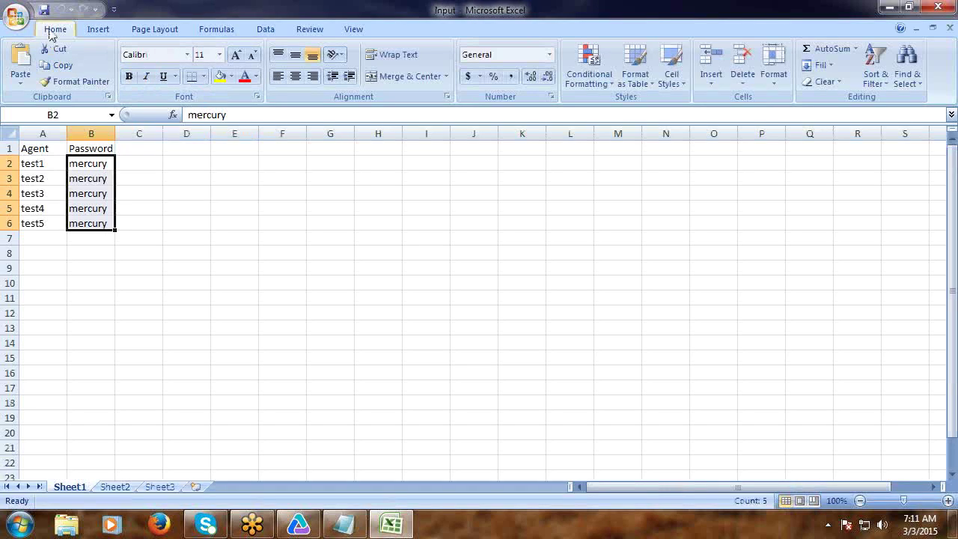
Save the workbook as Excel 97-2003 file 'abcd' and close Excel.
click(22, 27)
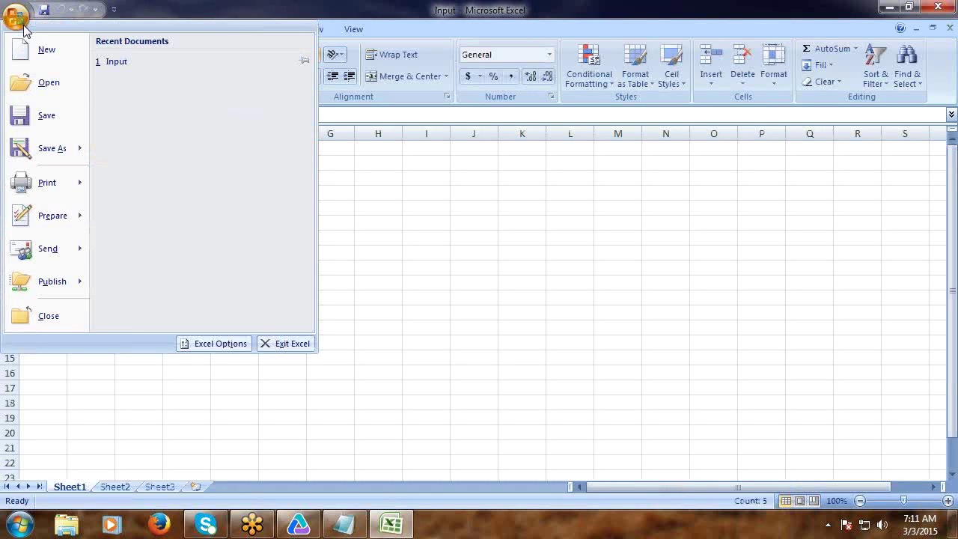
mouse_move(63, 148)
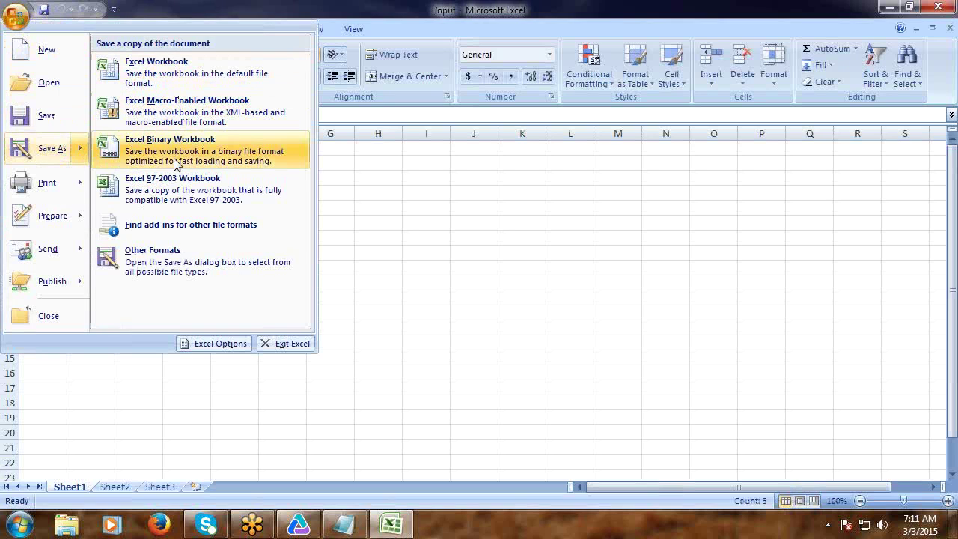
click(177, 188)
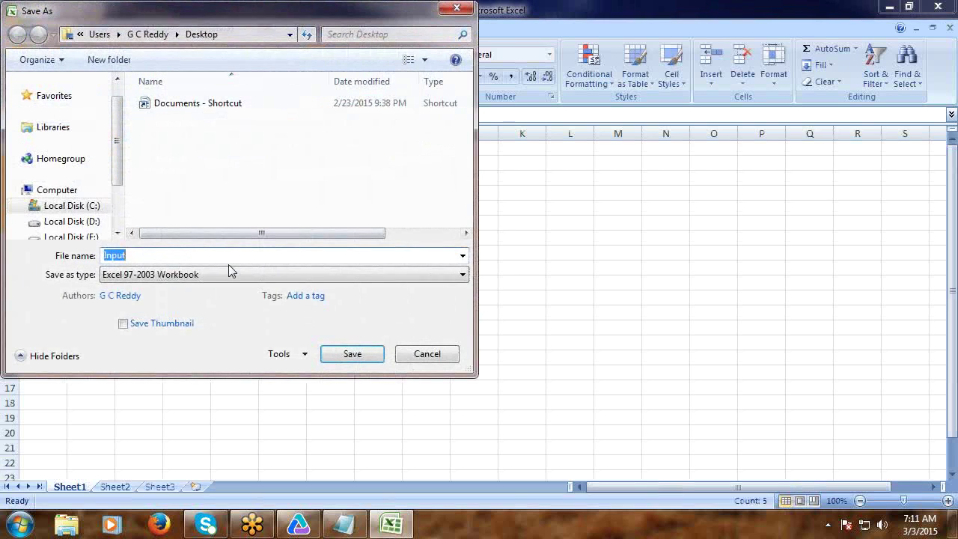
text(abcd)
click(352, 354)
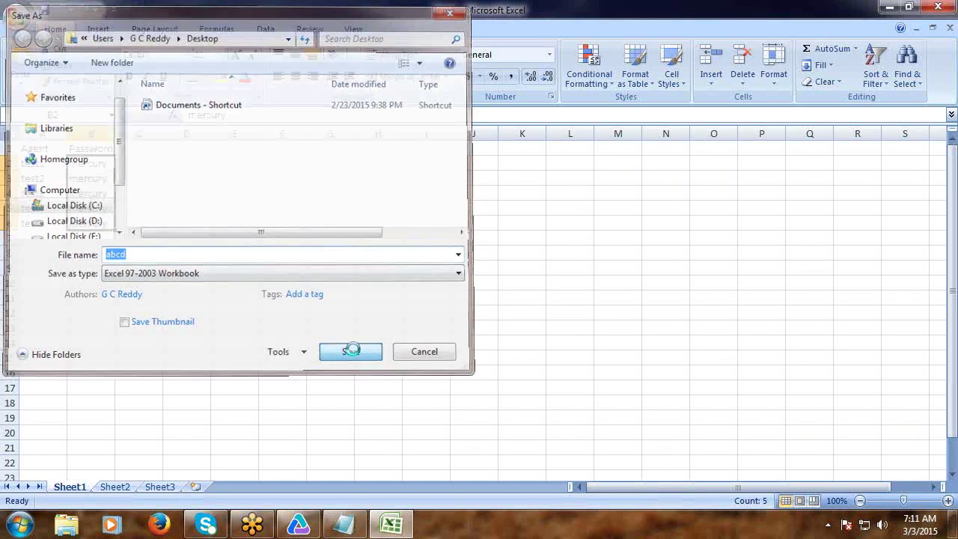
click(940, 8)
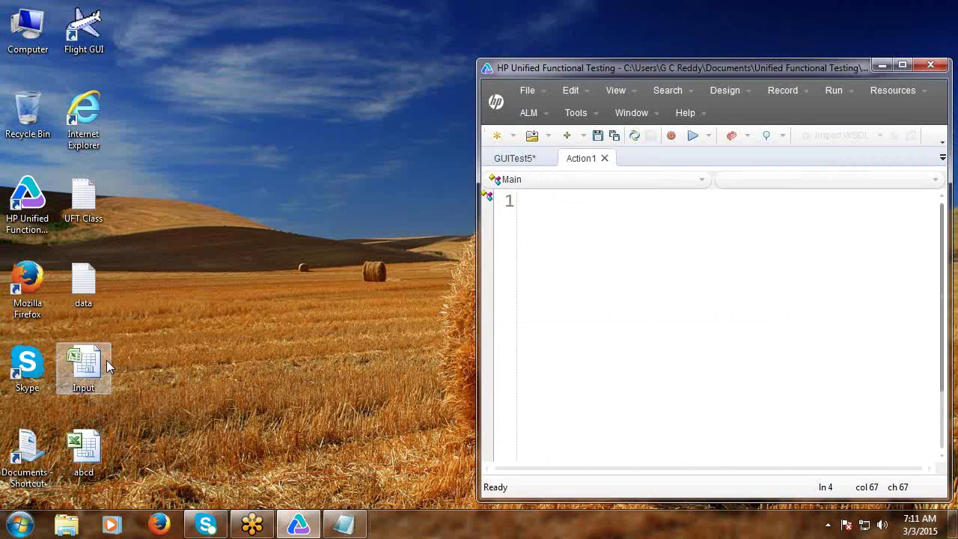
Delete the Input file from the desktop and move abcd into its spot.
right_click(96, 379)
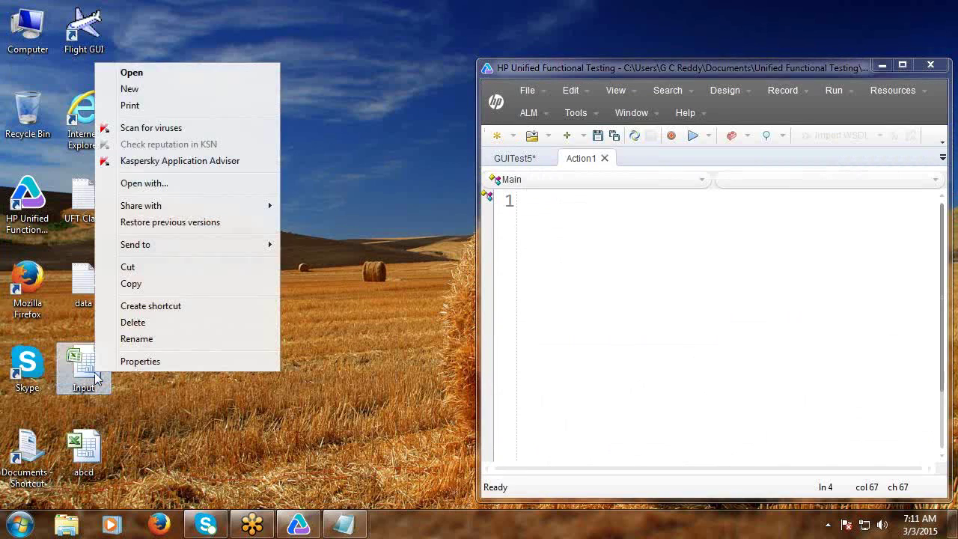
click(140, 322)
click(539, 321)
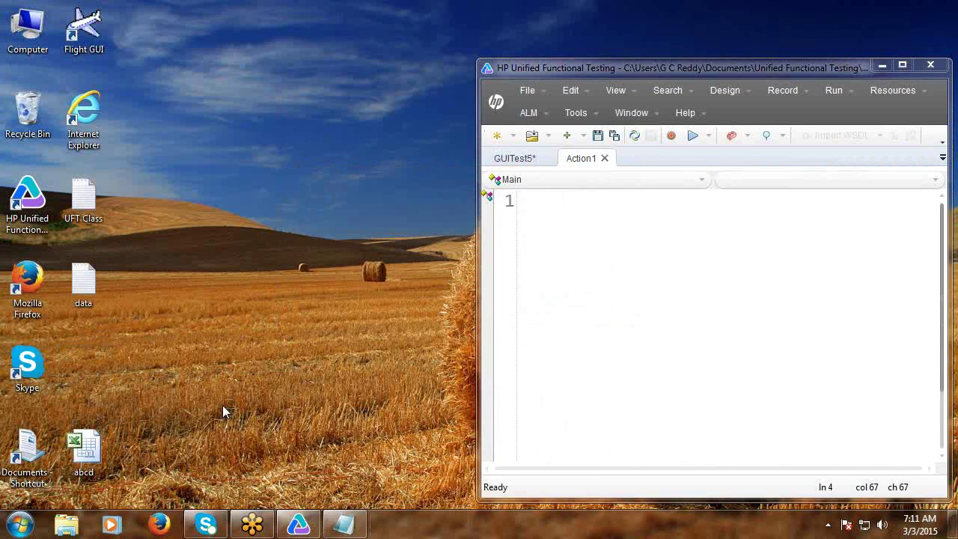
drag(86, 450, 93, 374)
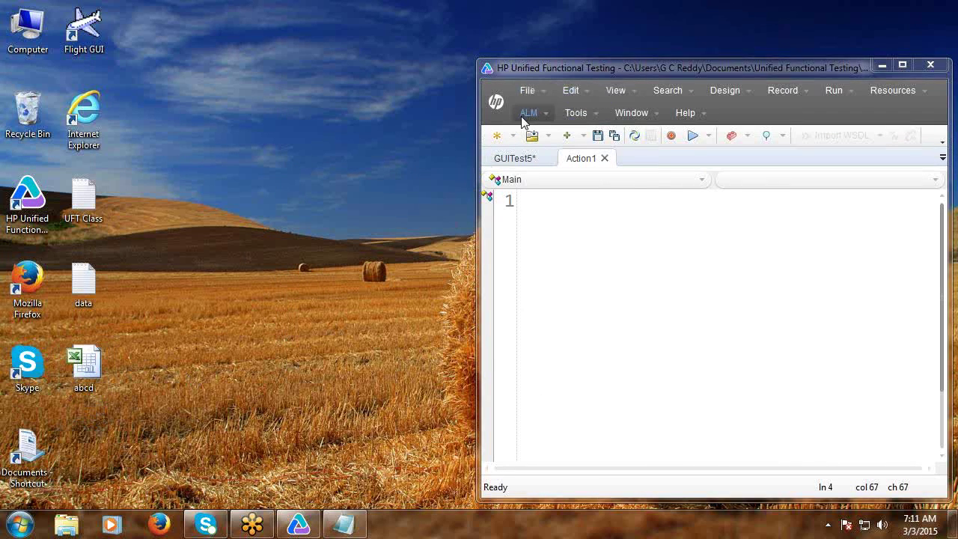
Create new test GUITest6 without saving GUITest5 and show its Data table.
click(497, 135)
click(588, 387)
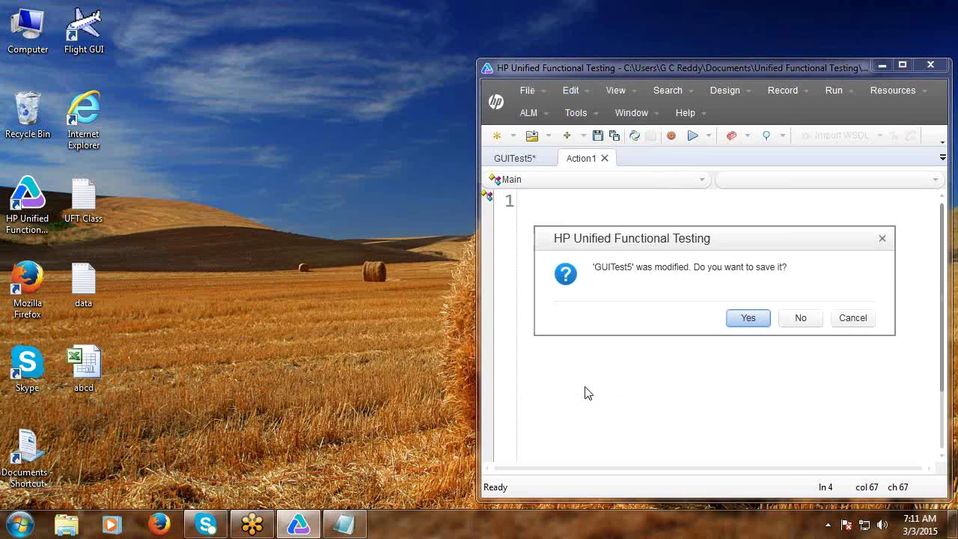
click(798, 318)
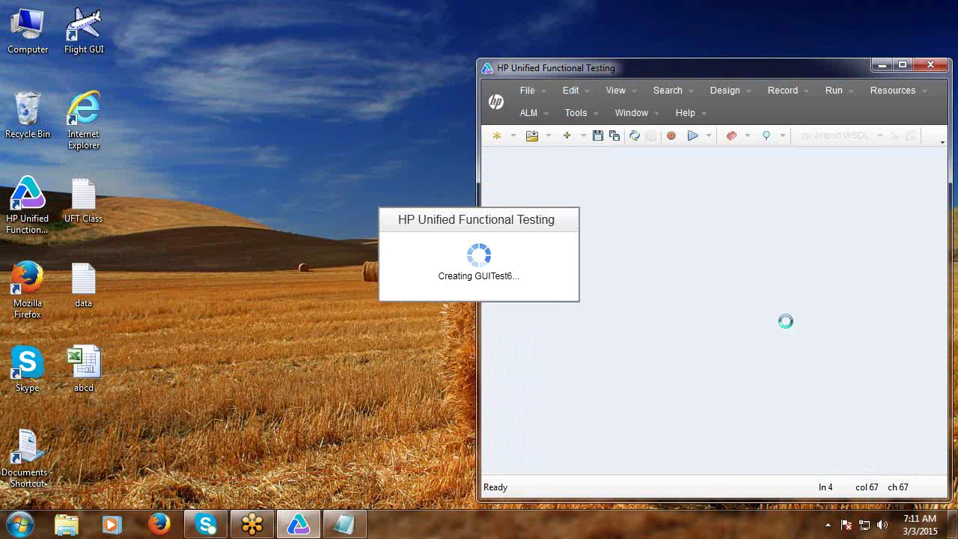
click(575, 159)
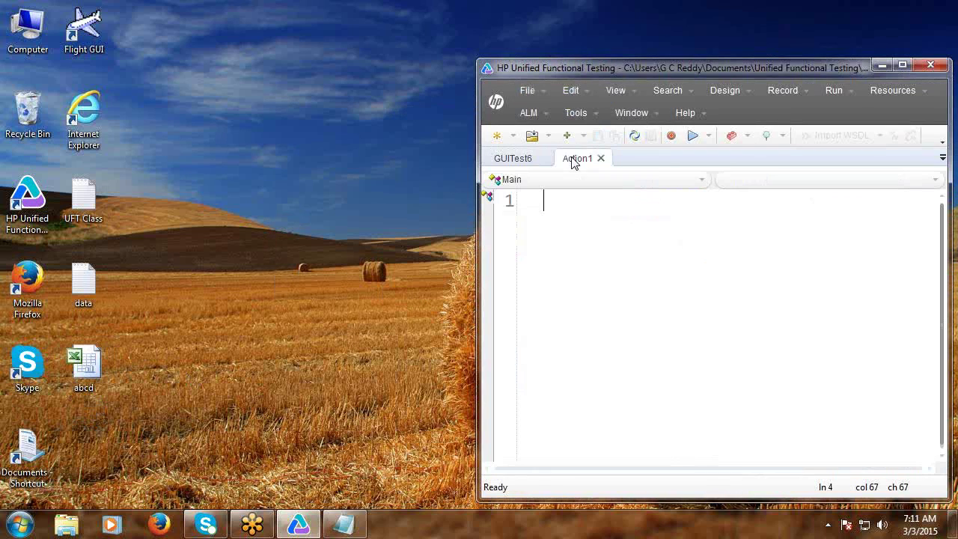
click(615, 90)
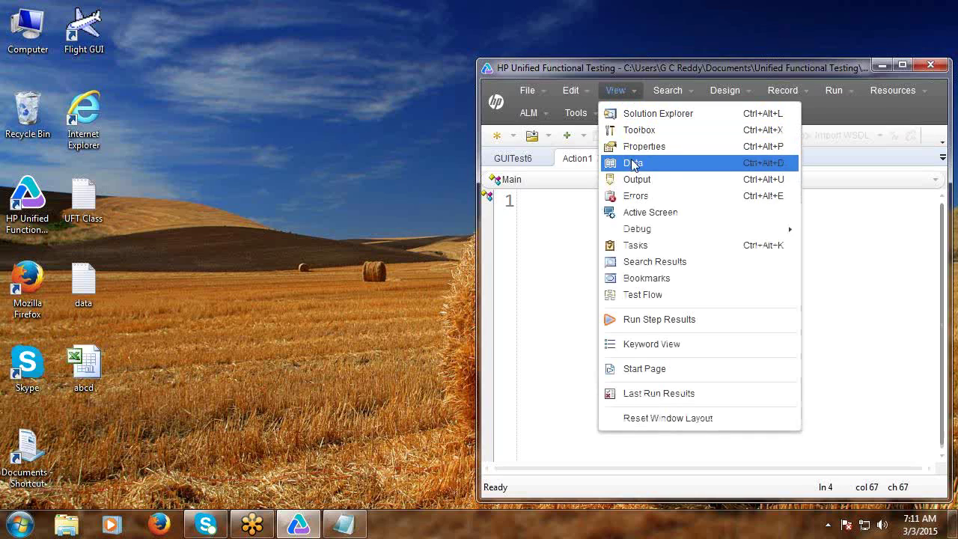
click(633, 163)
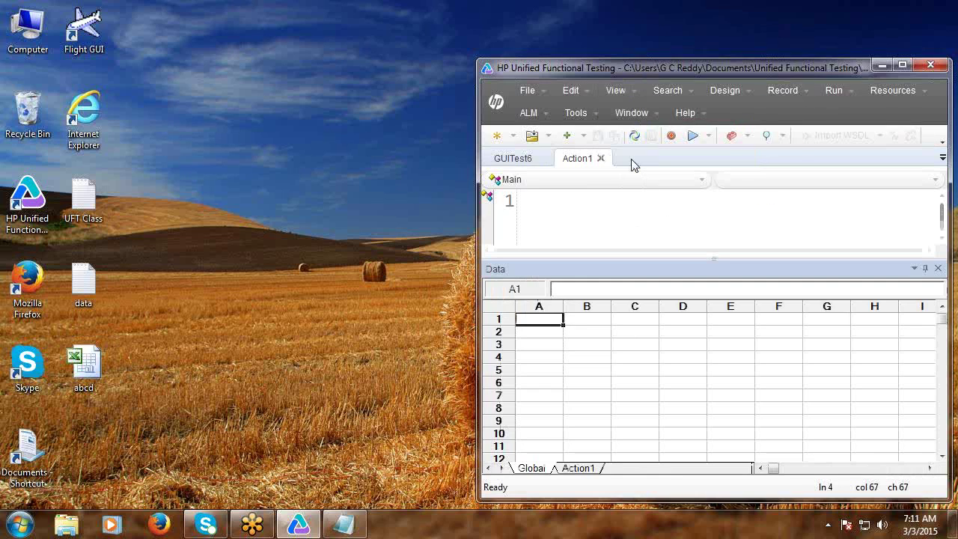
Import the abcd workbook's agent rows into the data table.
right_click(559, 336)
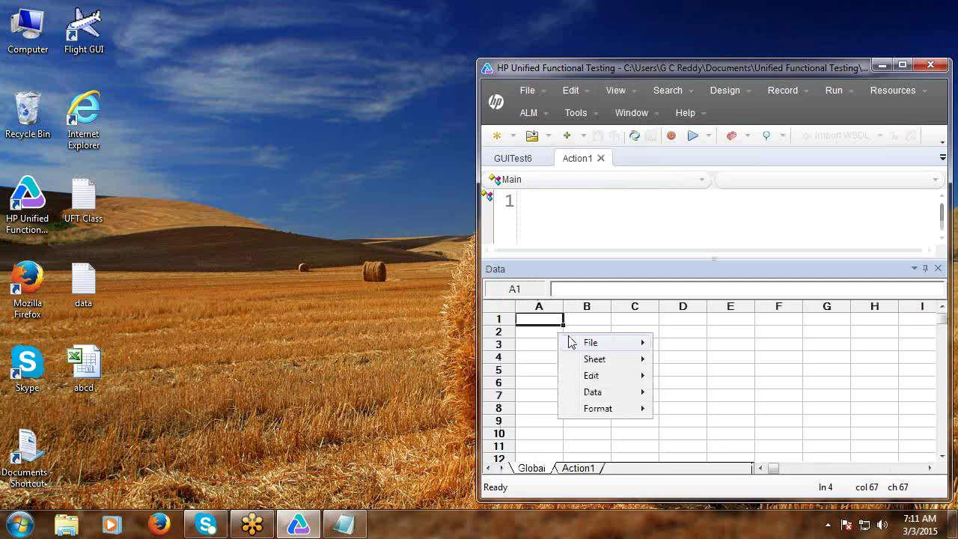
mouse_move(589, 344)
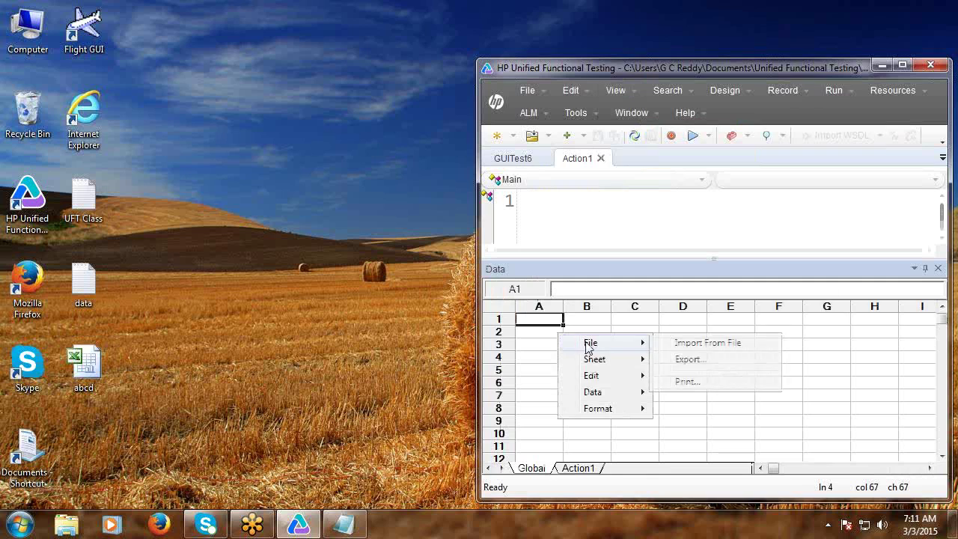
click(694, 346)
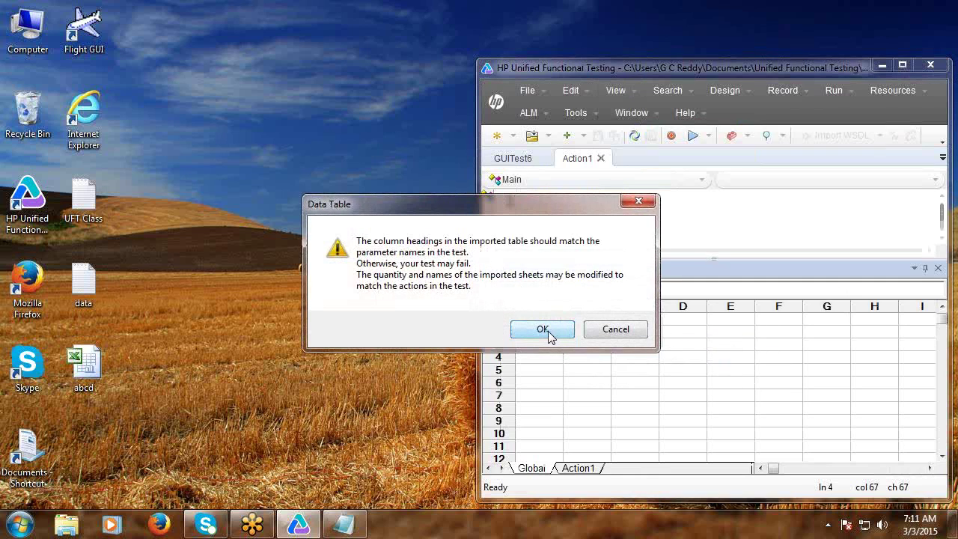
click(544, 330)
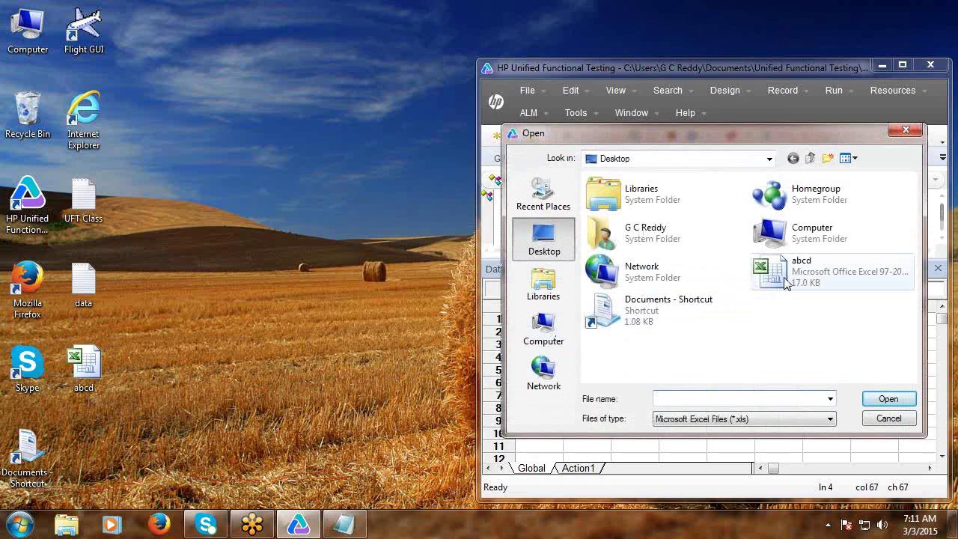
click(781, 290)
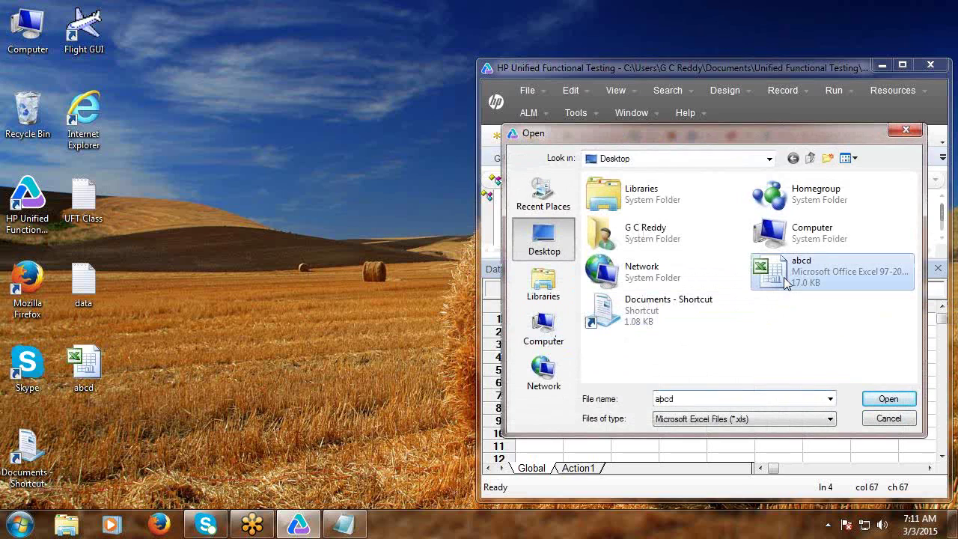
click(885, 398)
click(777, 402)
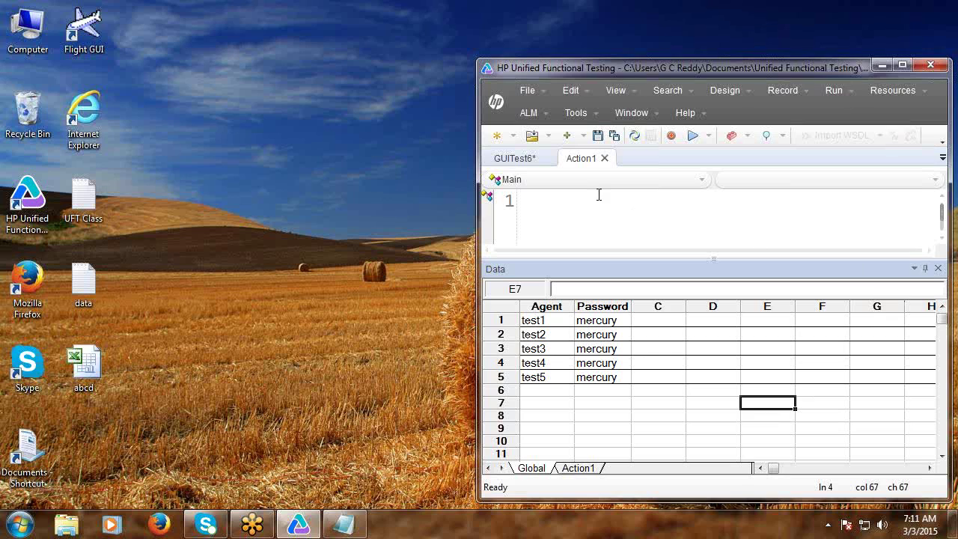
Create GUITest7 without saving GUITest6, close the data pane and minimize UFT.
click(495, 138)
click(608, 390)
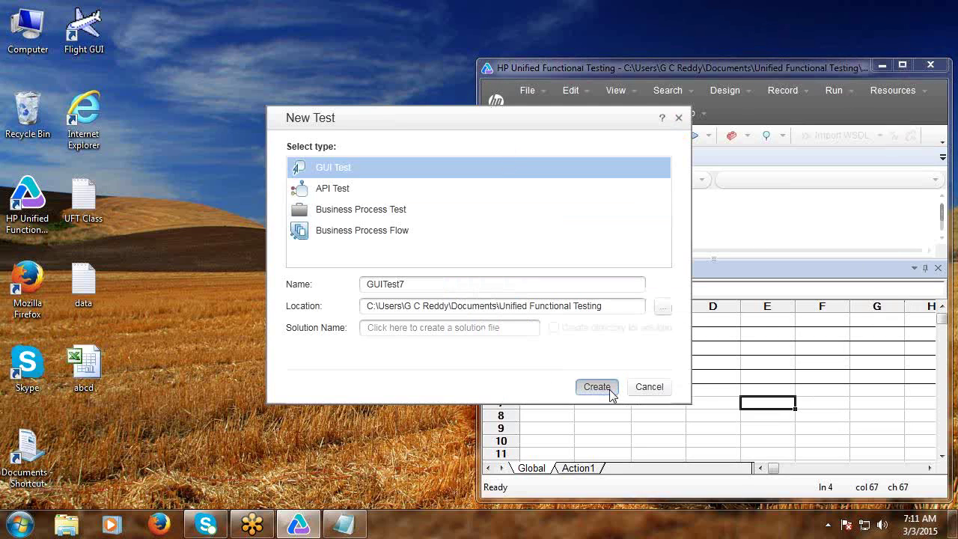
click(791, 321)
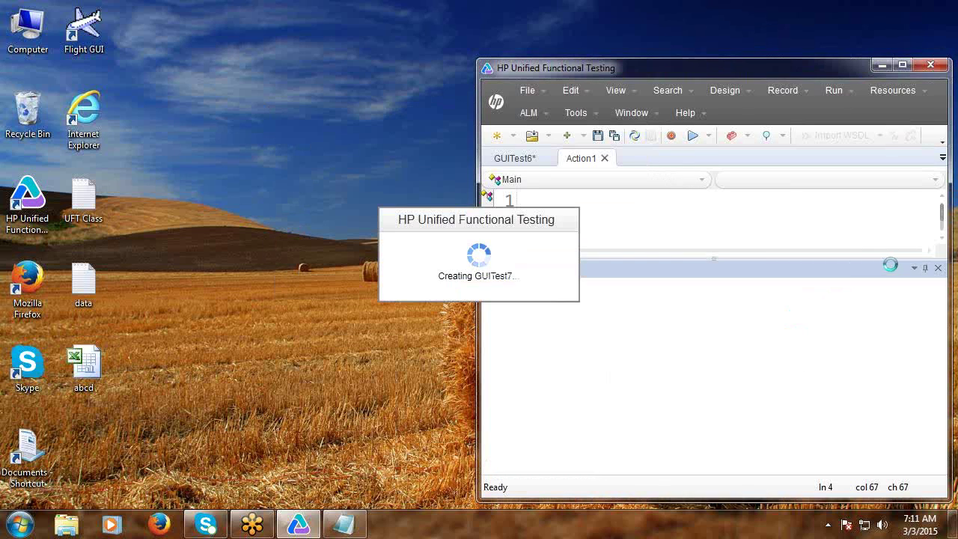
click(938, 269)
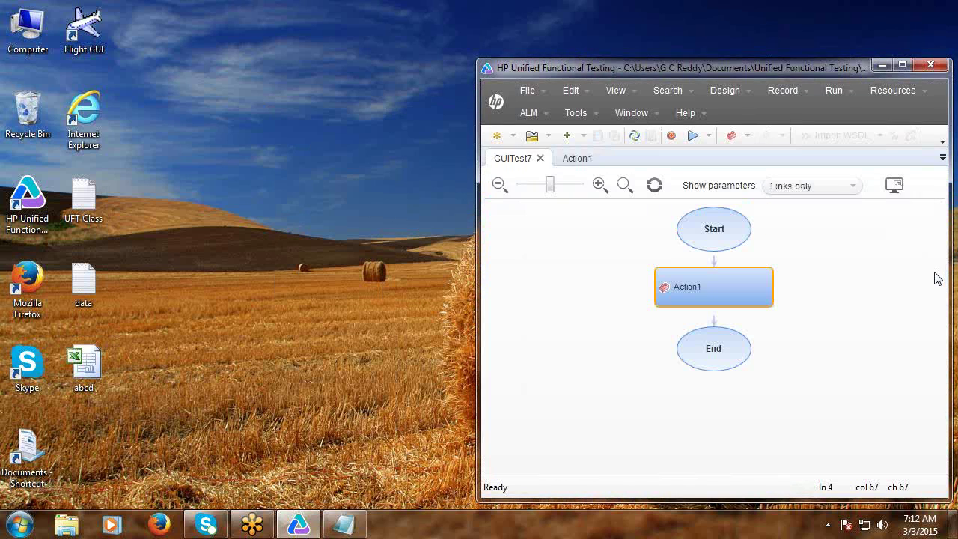
click(883, 69)
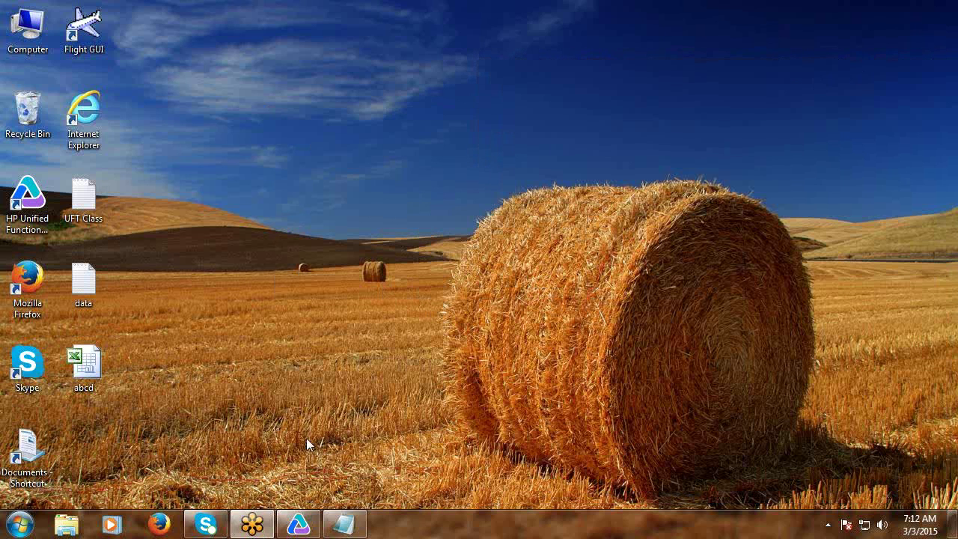
Reopen the UFT Class notes and add blank lines below the last dashed line.
click(346, 525)
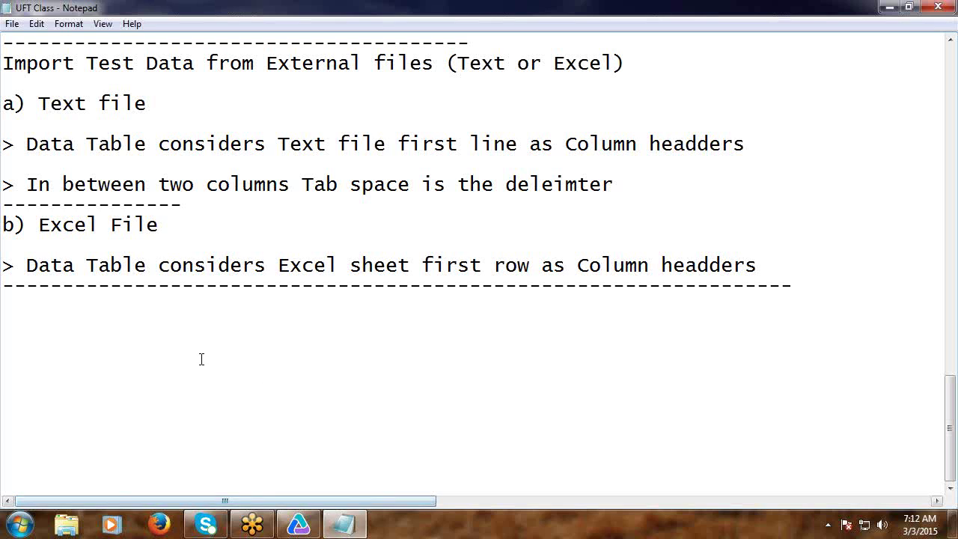
click(38, 301)
key(Return)
key(Return)
key(Return)
key(Return)
key(Return)
key(Return)
key(Return)
key(Return)
key(Return)
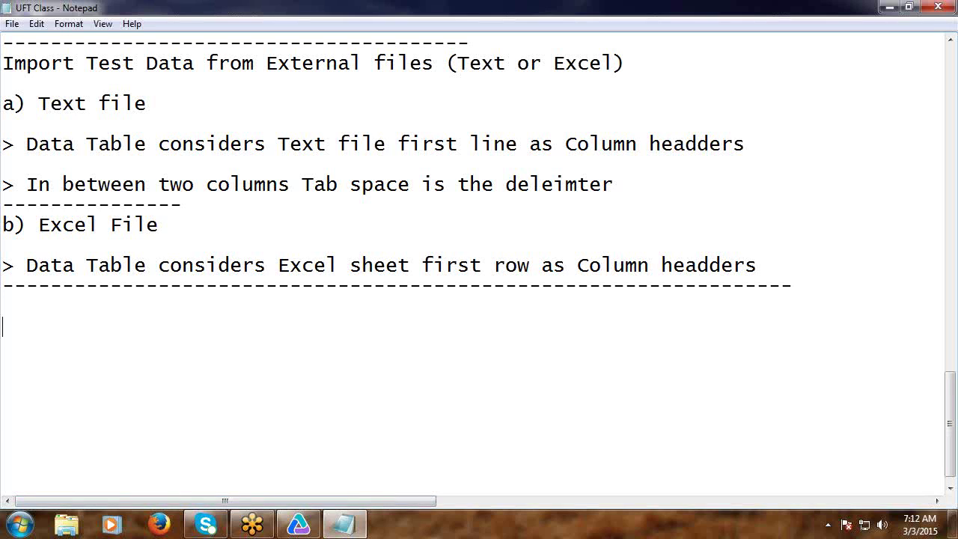
key(Return)
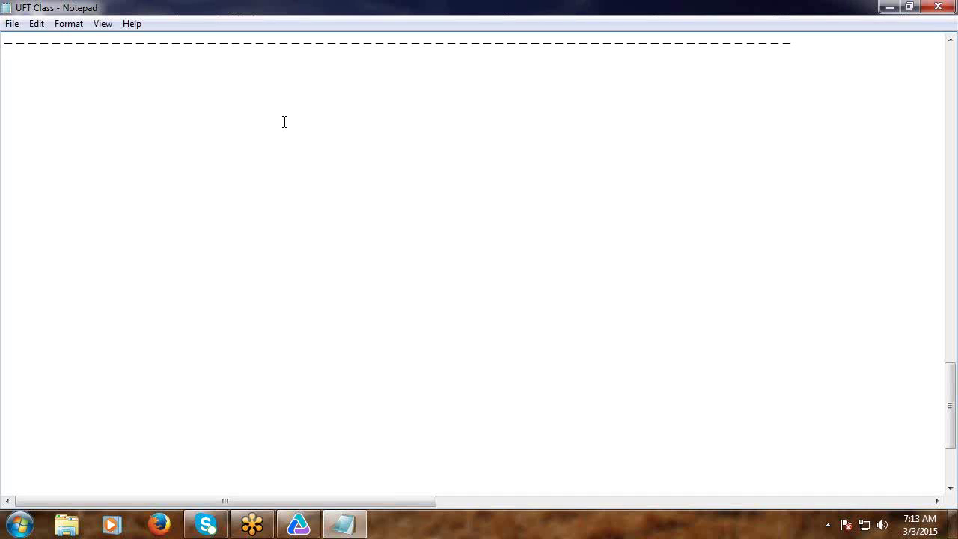
Write a 'Steps:' heading with the first item '> Create a Database'.
text(Steps:)
key(Return)
key(Return)
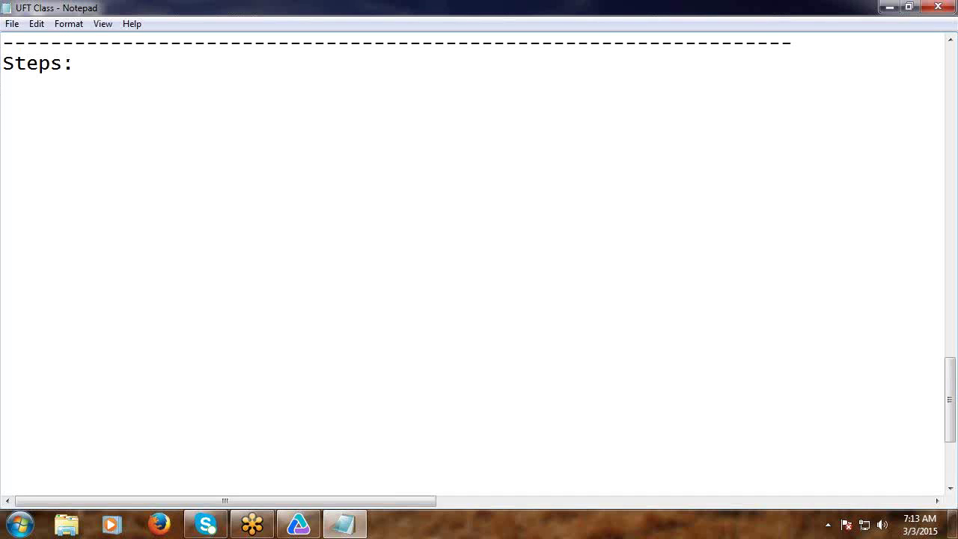
text(Create)
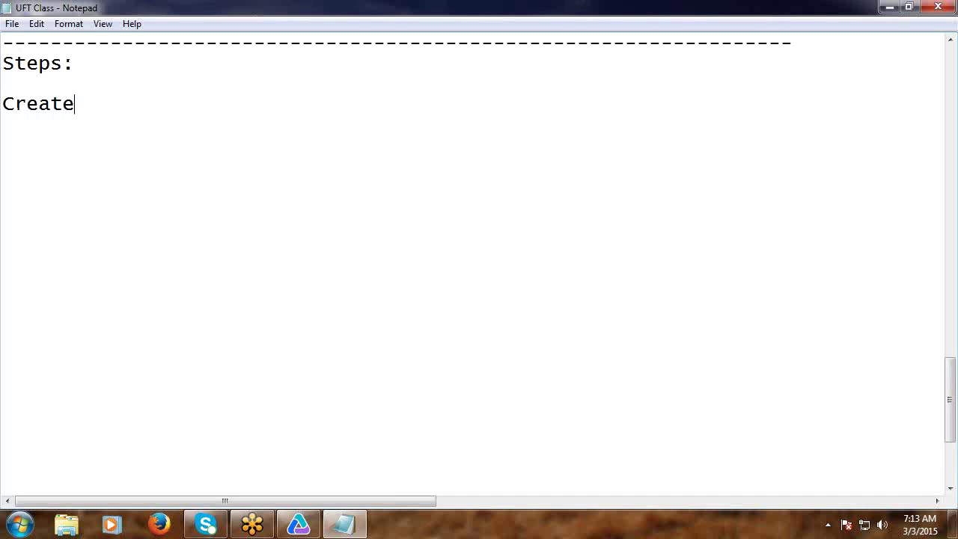
text( a Databa)
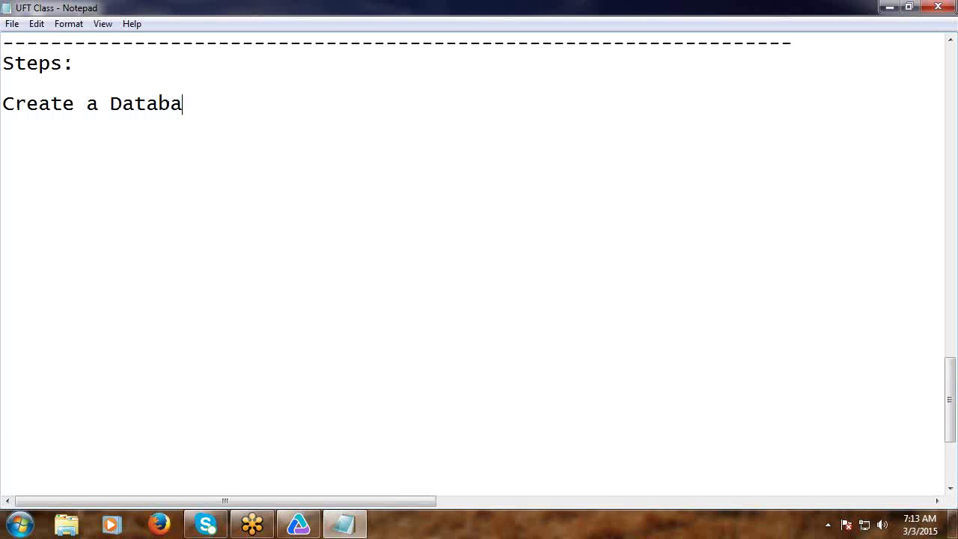
text(se)
click(5, 105)
text(>)
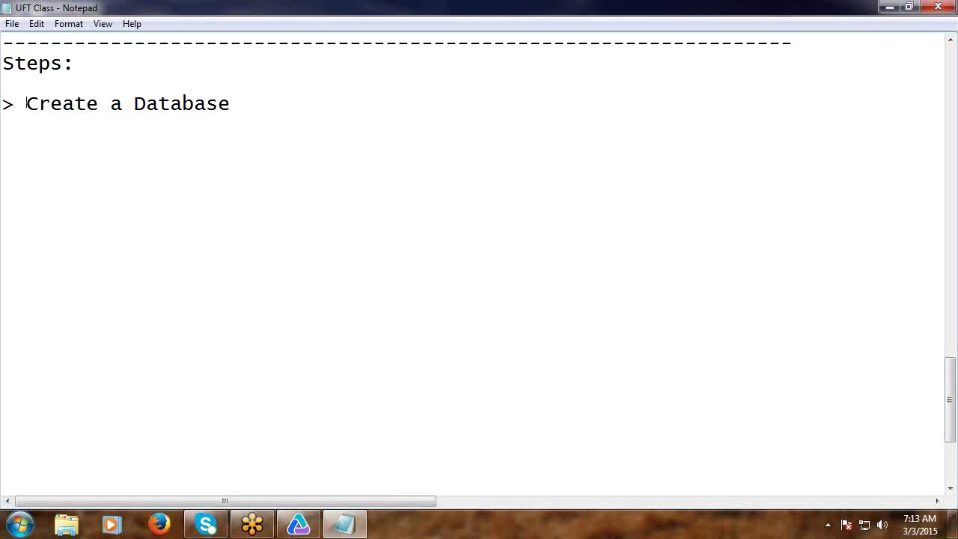
click(9, 126)
click(22, 148)
Add '> Create Tables' and '> Enter Data' lines followed by a dashed divider.
text(> Create)
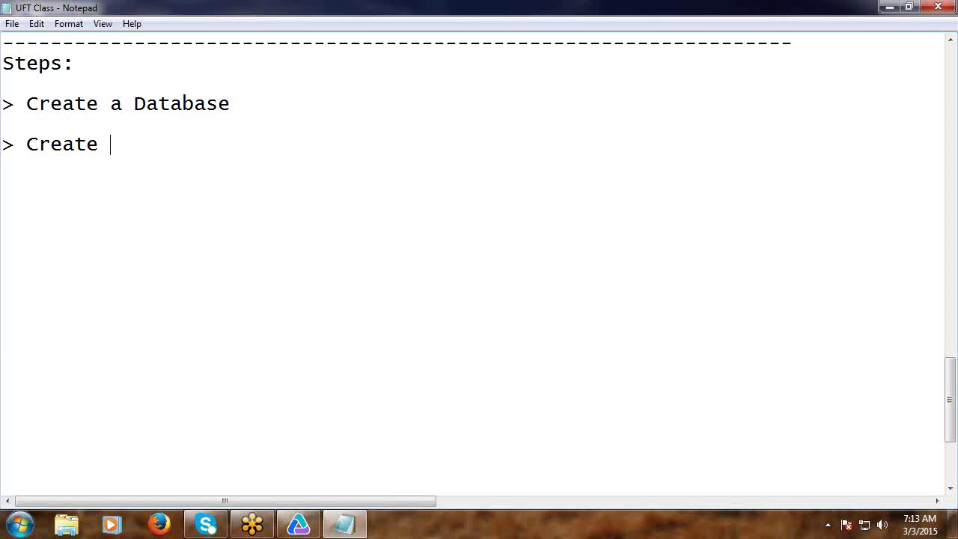
text( Tables)
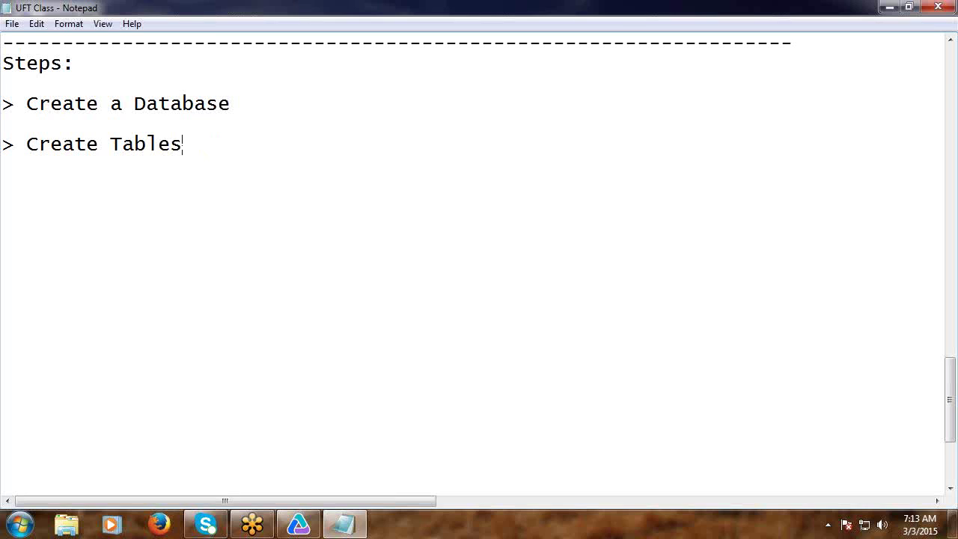
key(Return)
key(Return)
text(> Ent)
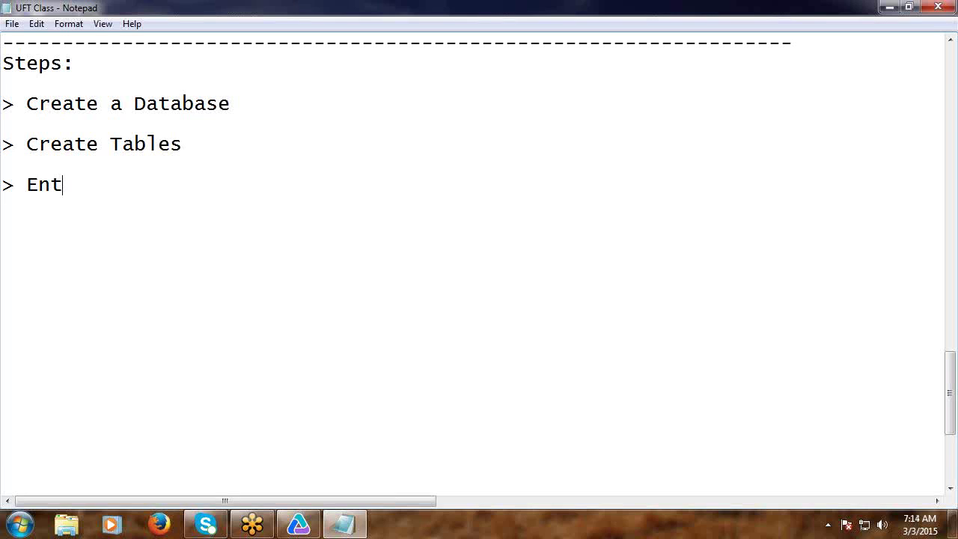
text(er Data)
key(Return)
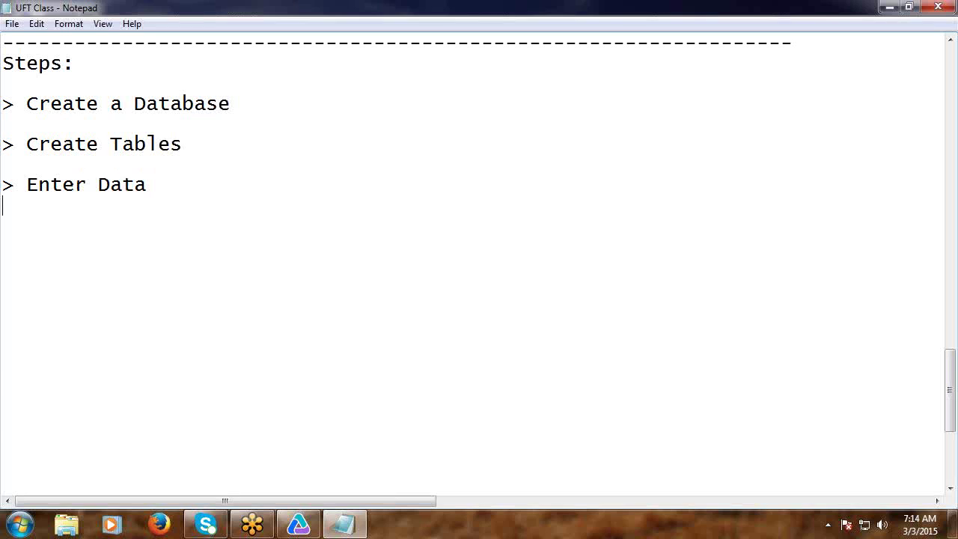
text(---------)
key(Return)
Add '> Create DSN (Data Source Name)' and begin a 'Note: If' line.
text(>)
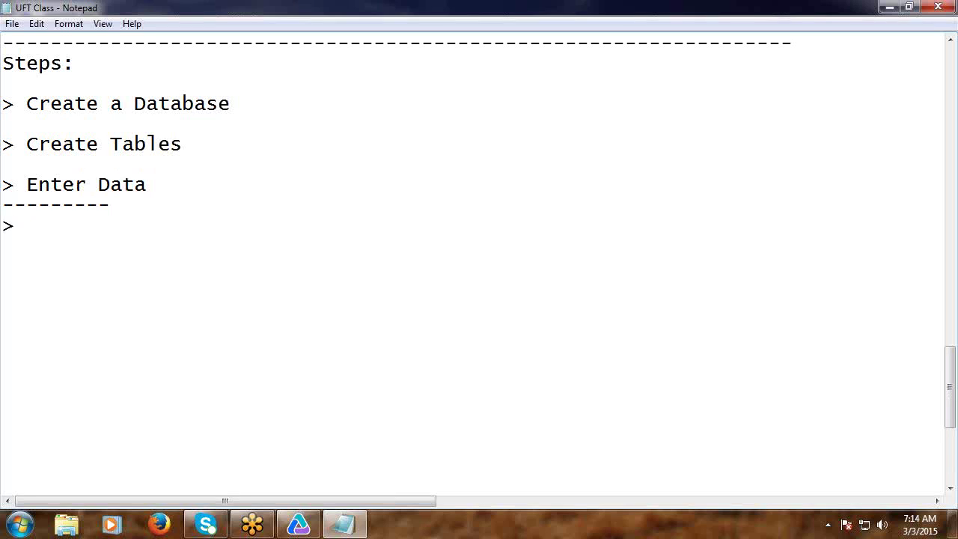
text( Create DS)
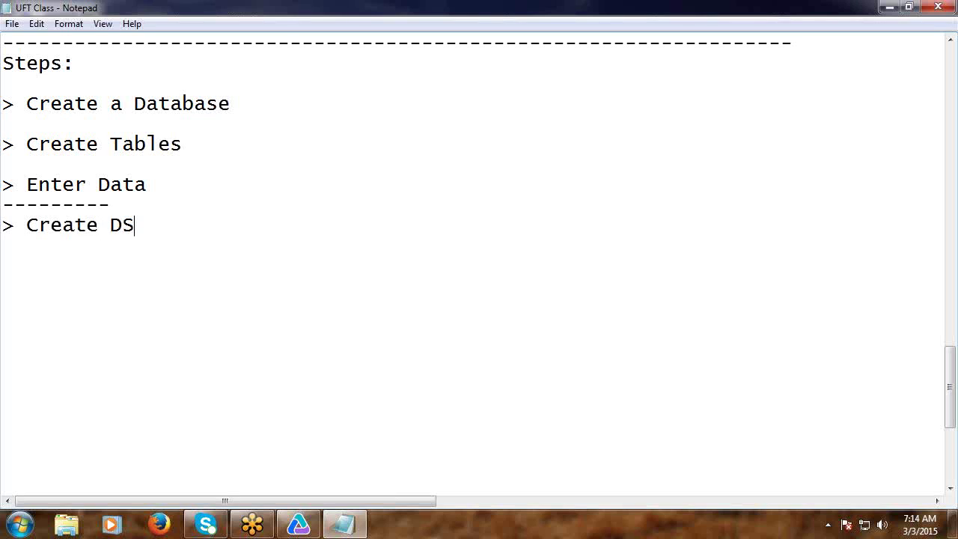
text(N (Data )
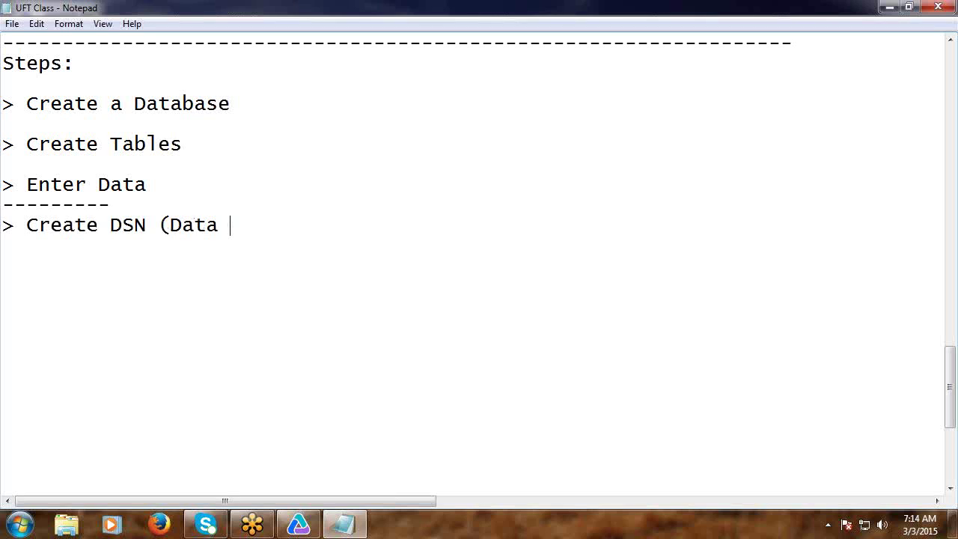
text(Source N)
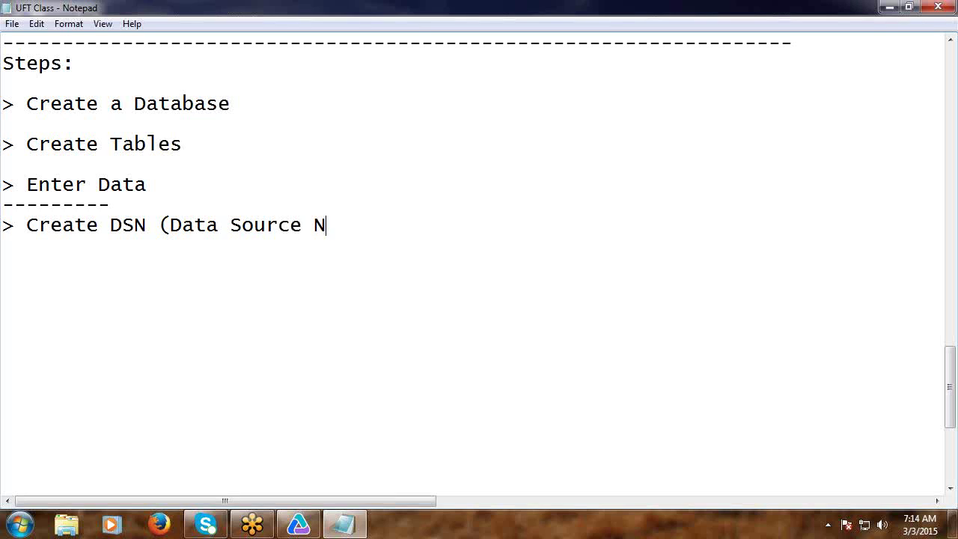
text(ame)
text())
key(Return)
key(Return)
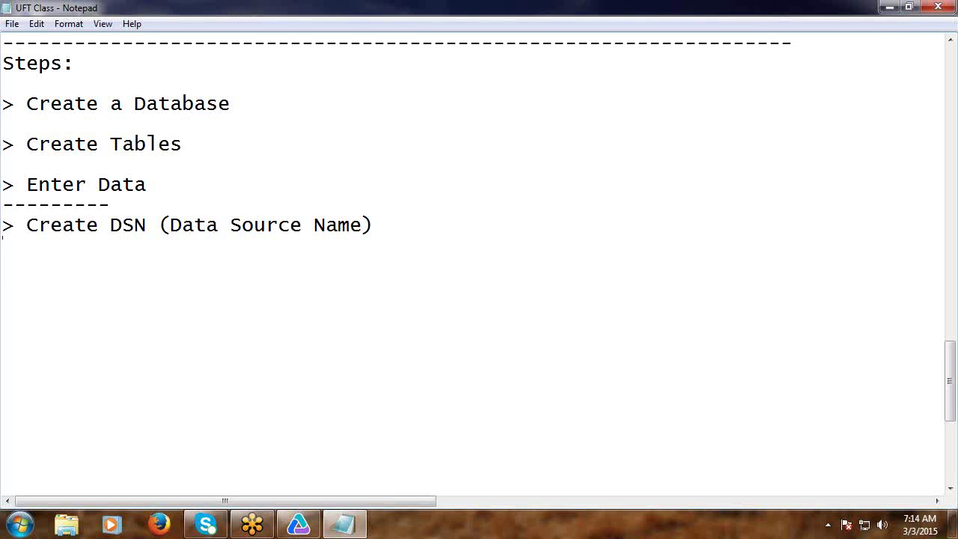
text(M)
key(BackSpace)
text(Note: If)
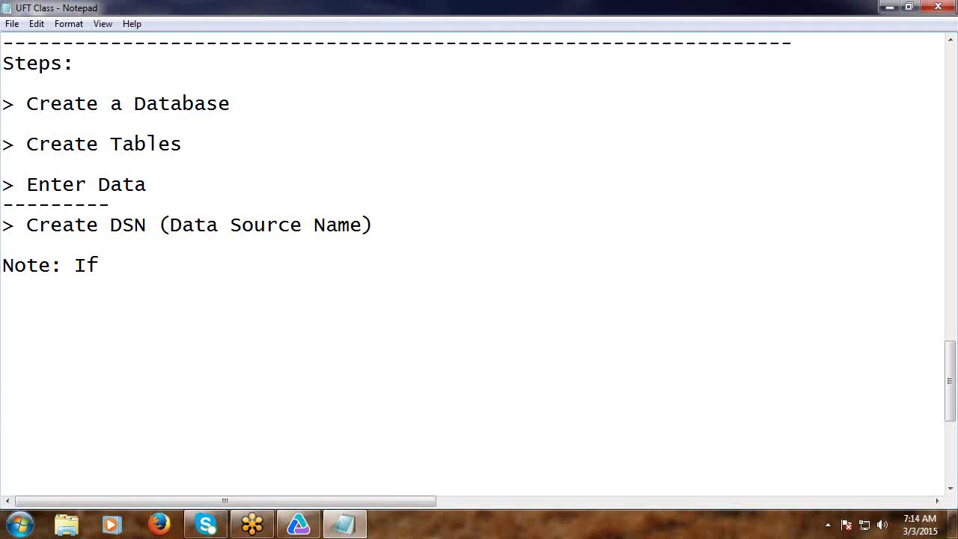
Finish the note that a Database connection requires a Connection string (DSN), add '> Connect Test Data' and a dashed line.
text(you want )
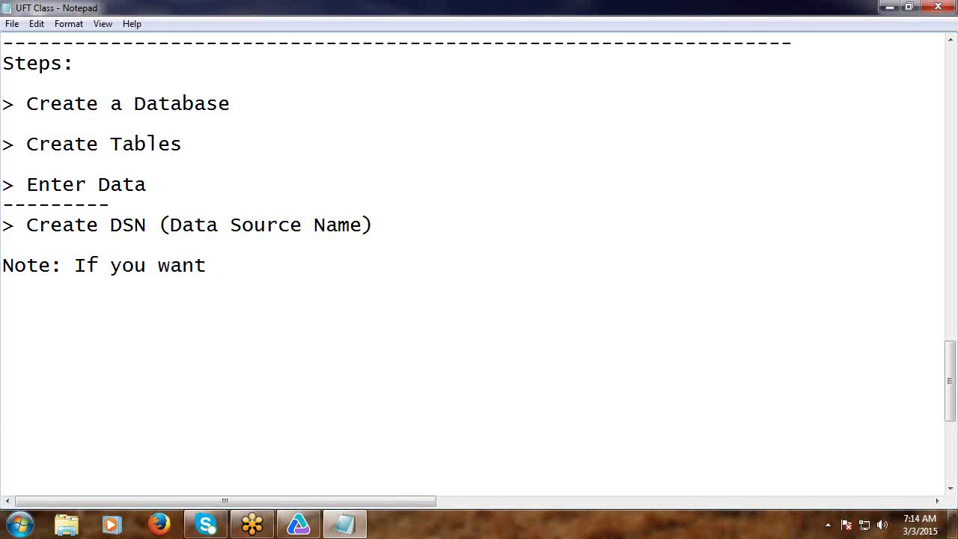
text(to connect )
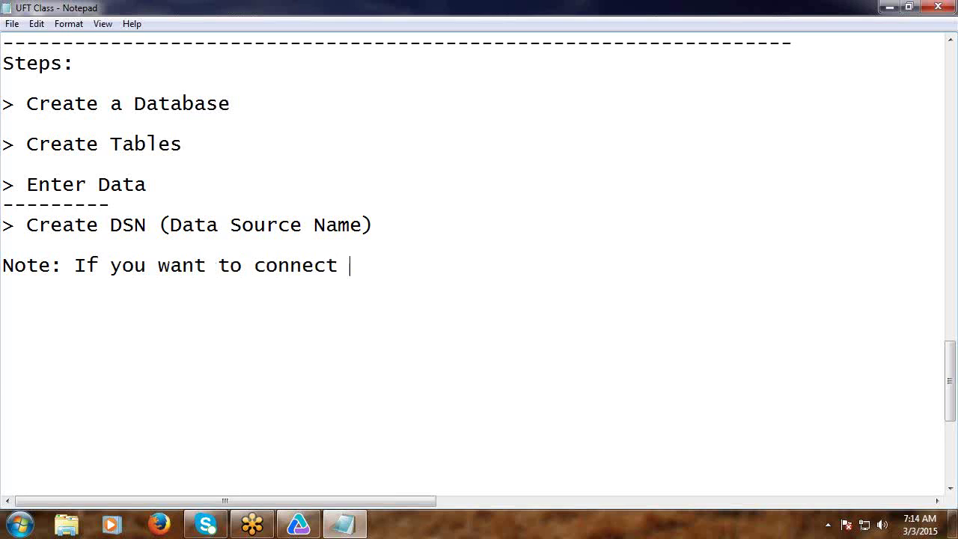
text(to a Databas)
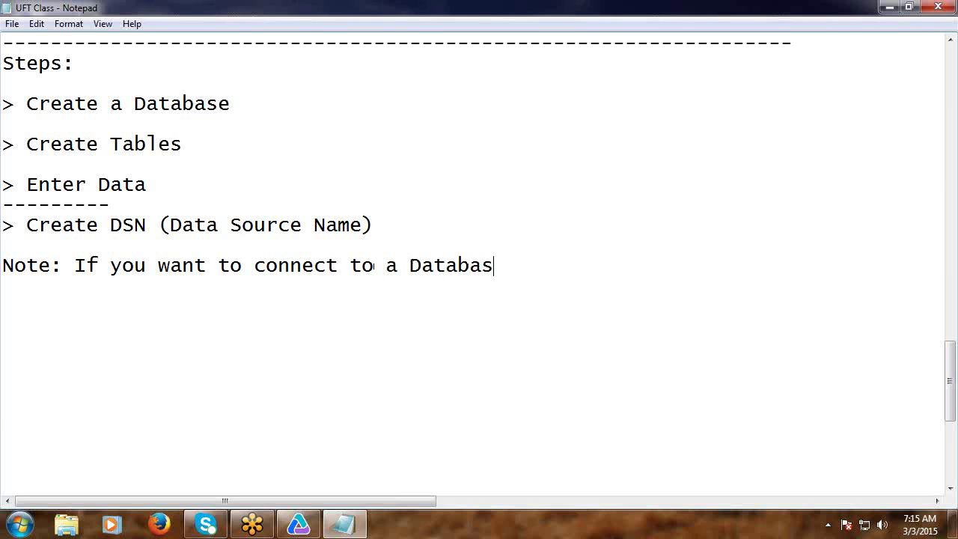
text(e )
text(then )
text(Conne)
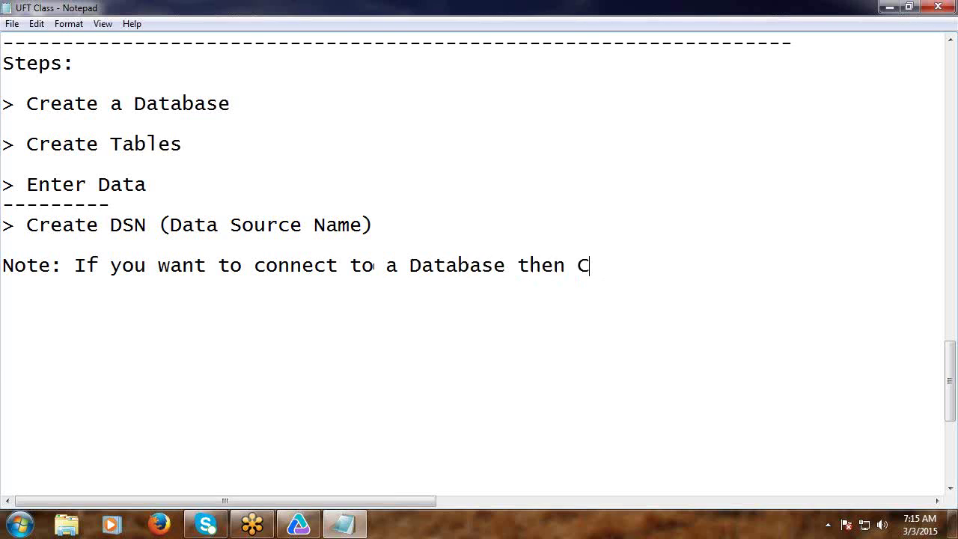
text(ct)
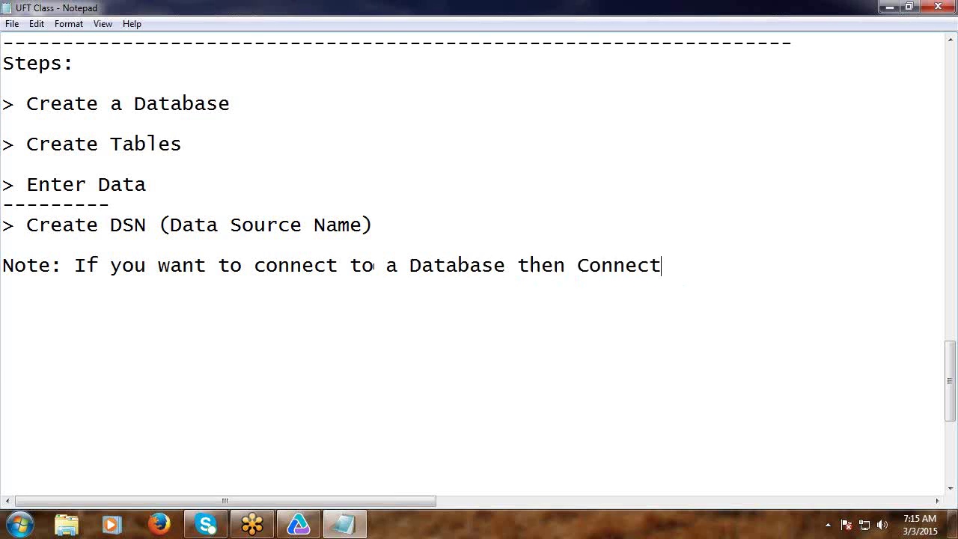
text(ion string )
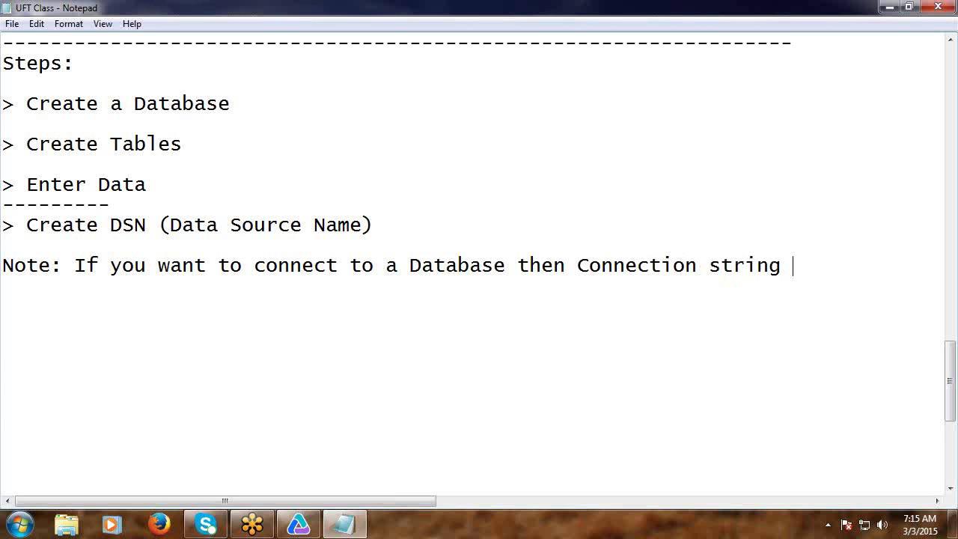
text((DSN) is )
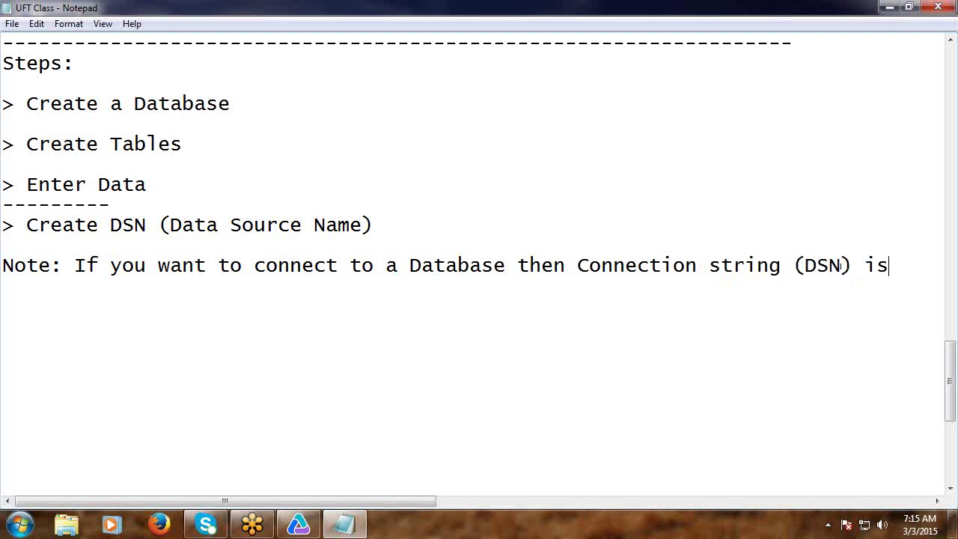
text(requ)
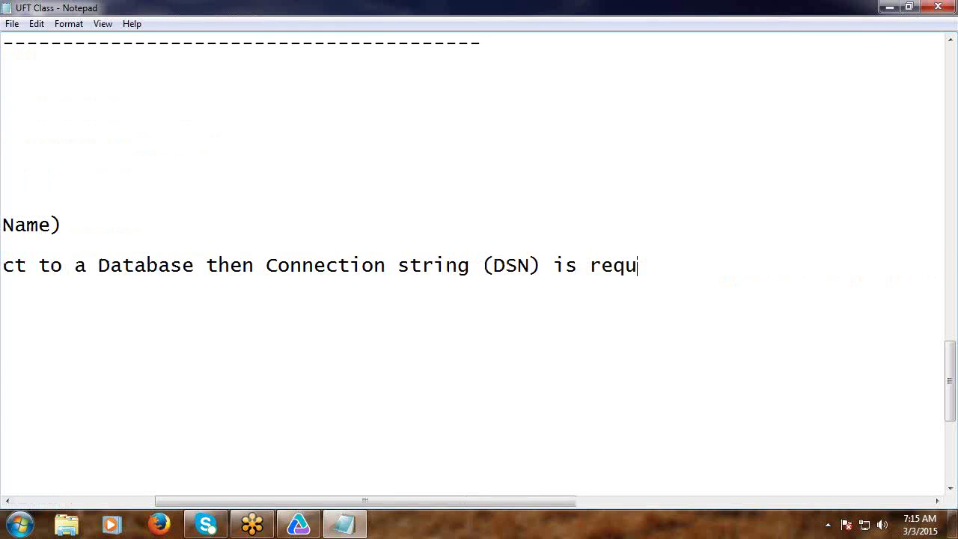
text(ired)
key(Return)
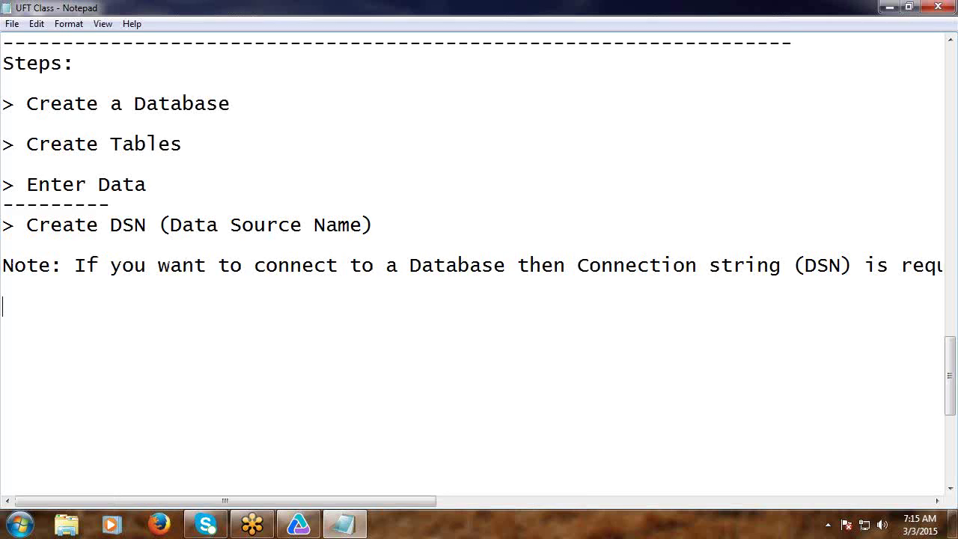
text(> Connect )
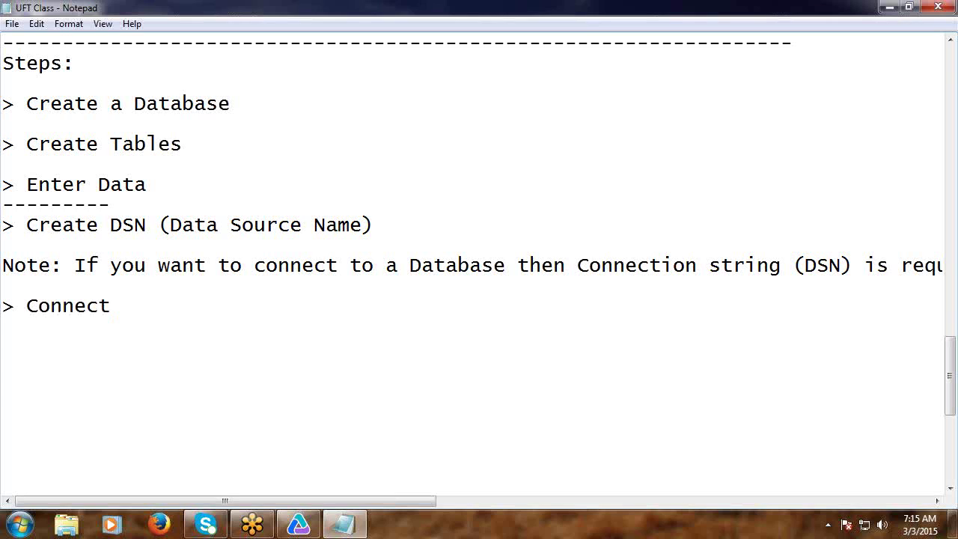
text(Test Data)
key(Return)
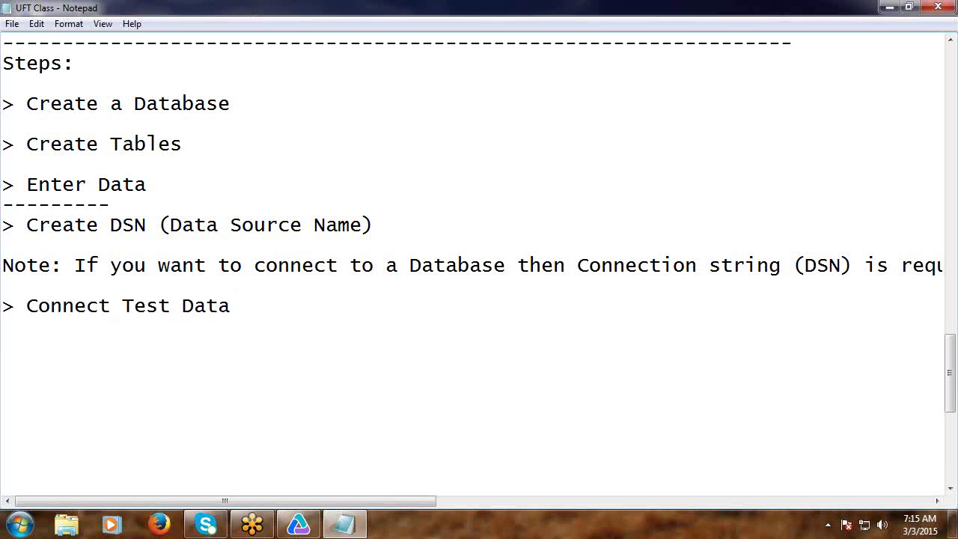
text(------------------------------)
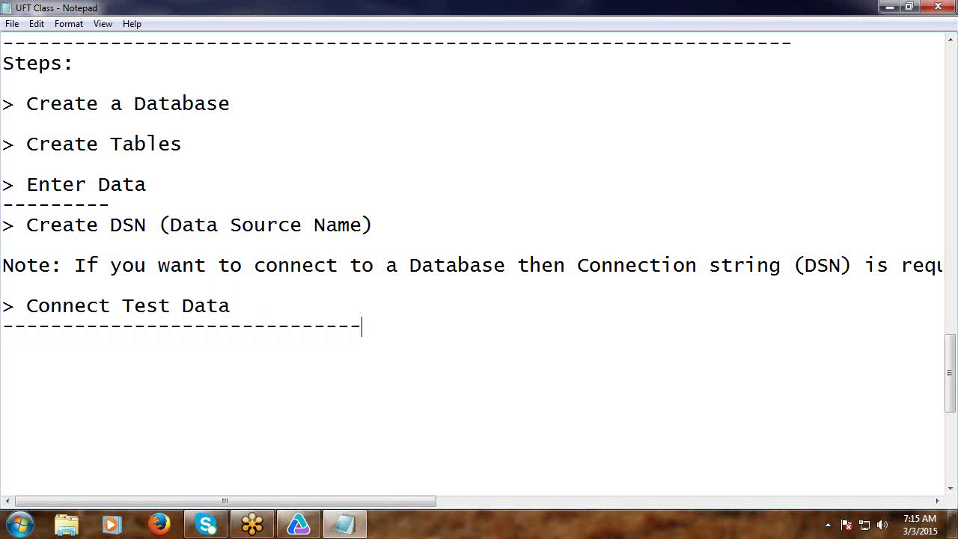
click(12, 24)
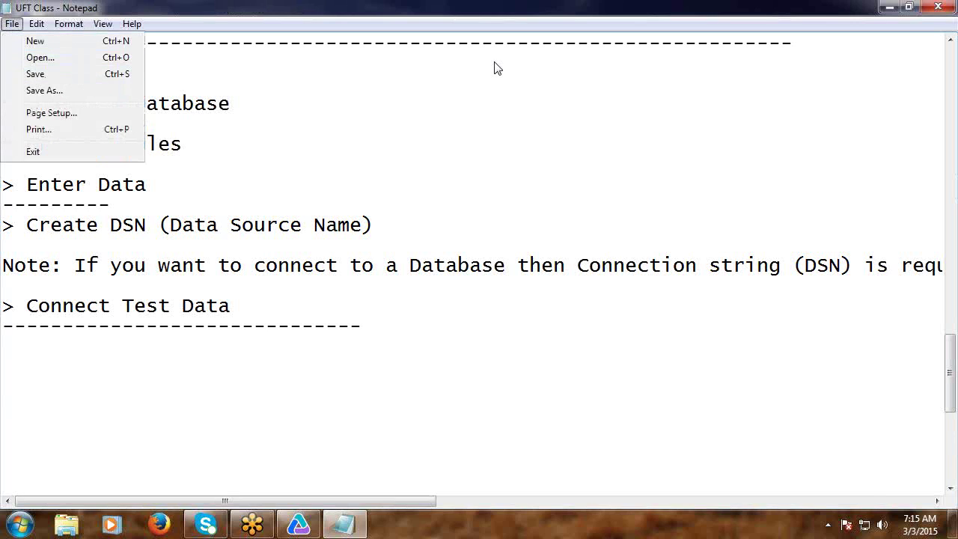
Save the notes and launch Microsoft Office Access 2007 from the Start menu's Microsoft Office group.
click(53, 74)
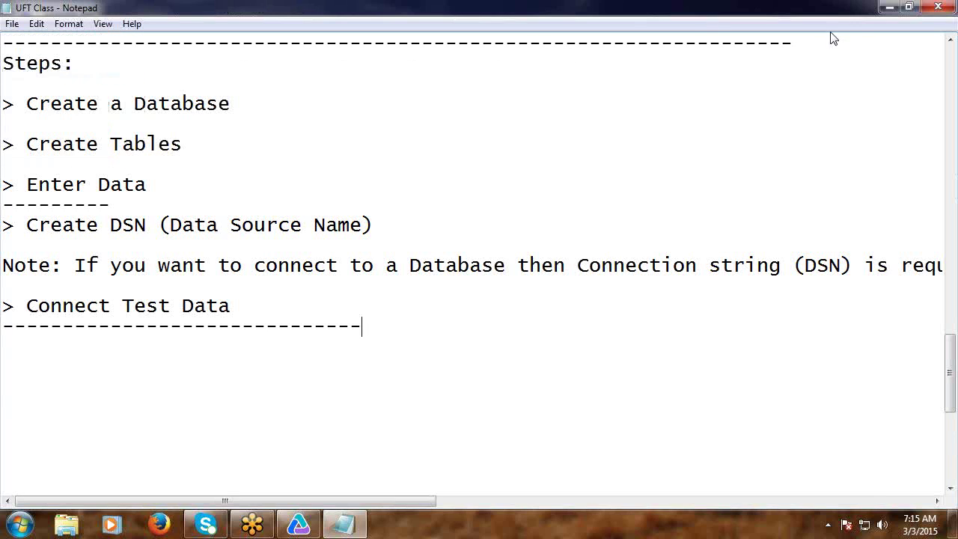
click(883, 10)
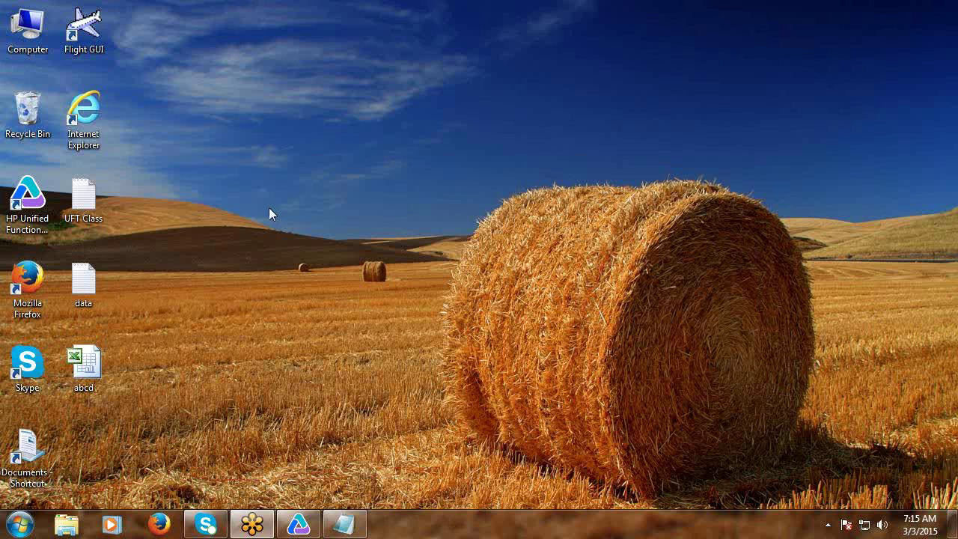
click(20, 530)
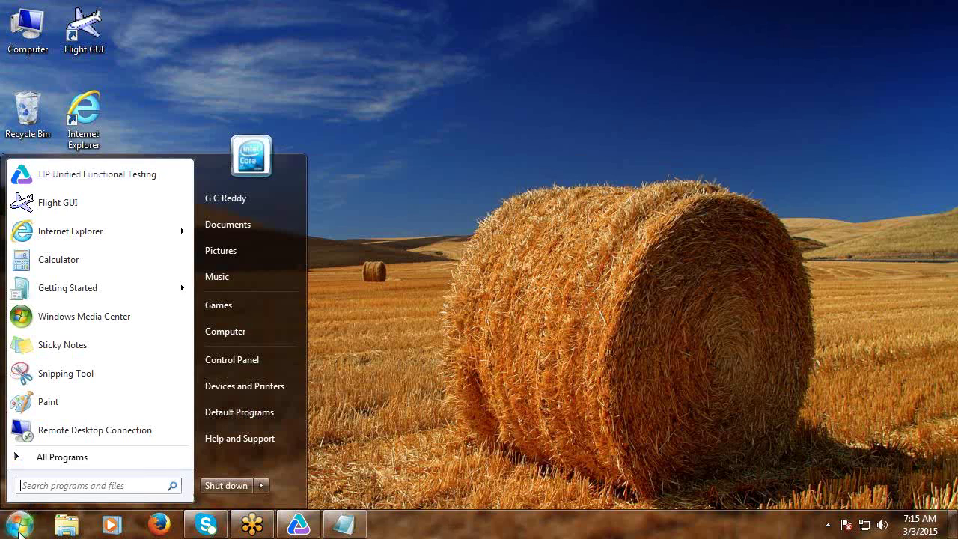
click(66, 461)
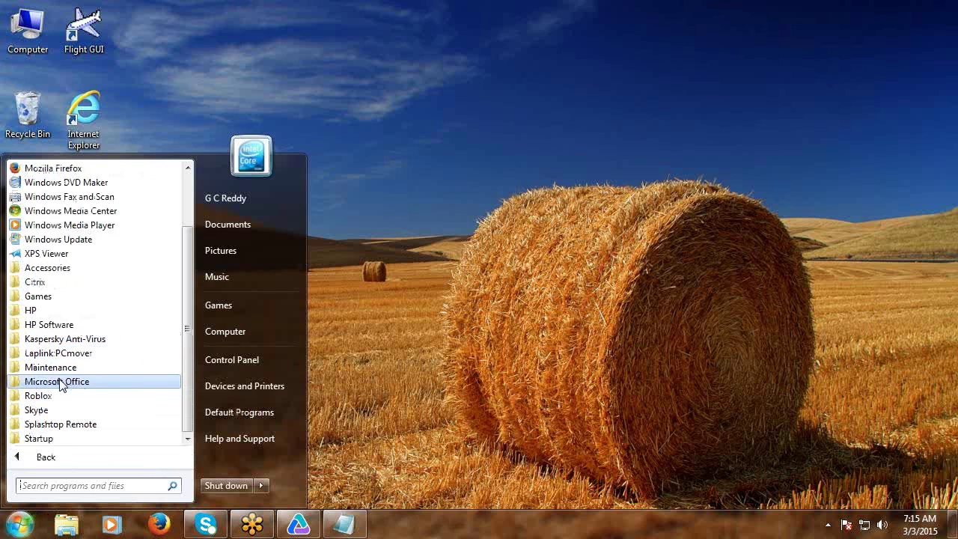
click(16, 382)
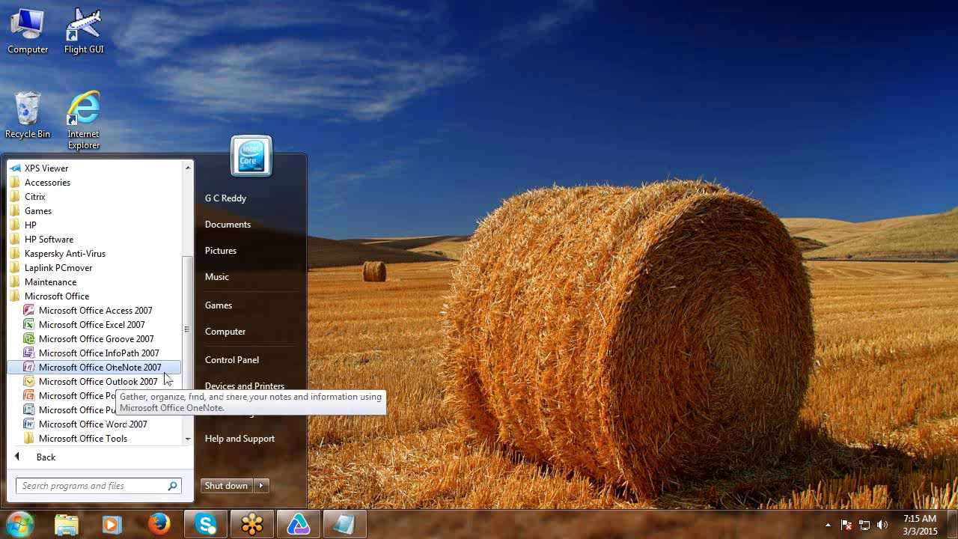
scroll(133, 439, down, 1)
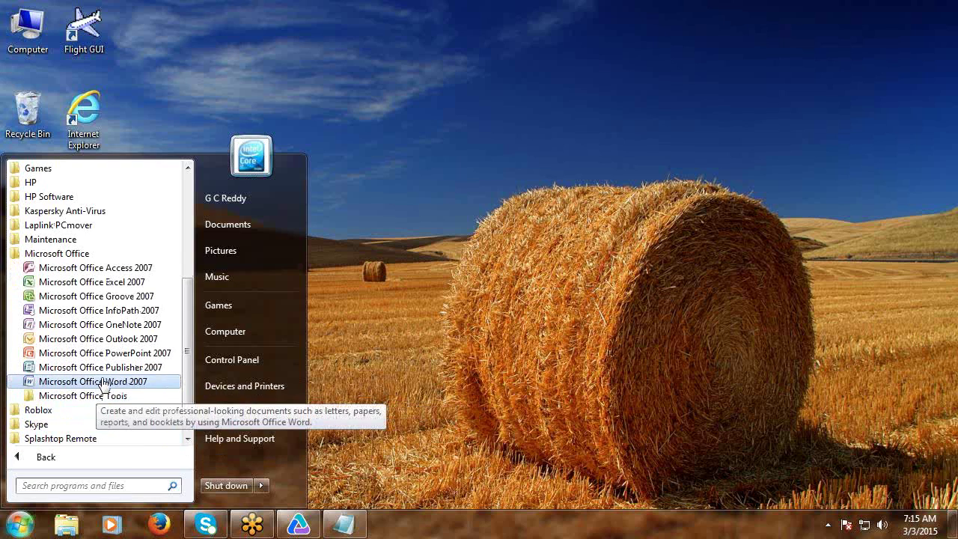
click(113, 270)
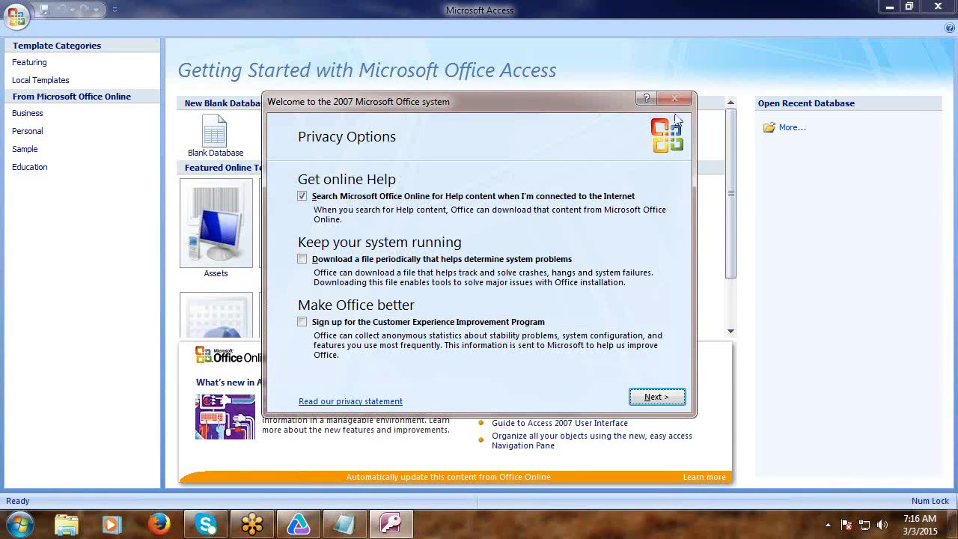
Finish Access first-run setup declining Microsoft Update, then create blank database Database1.
click(655, 397)
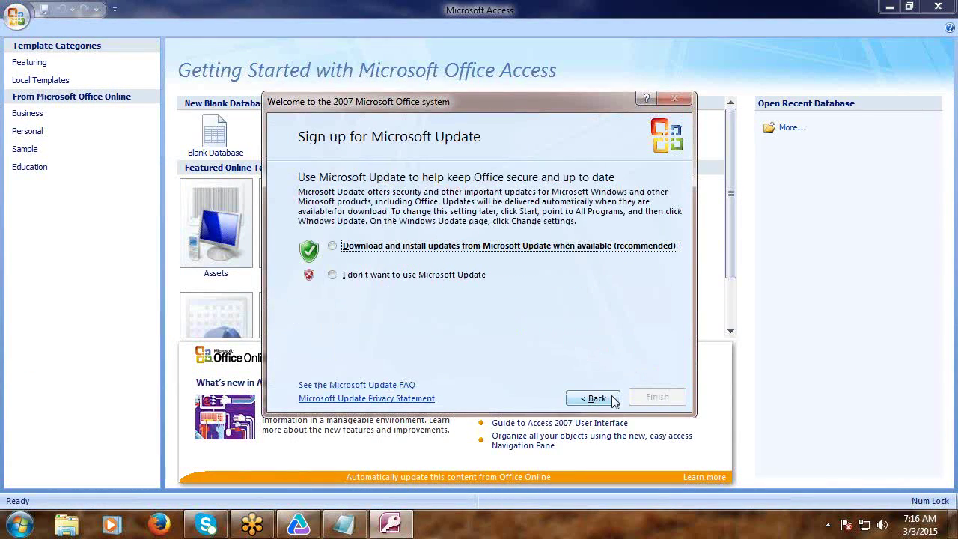
click(360, 279)
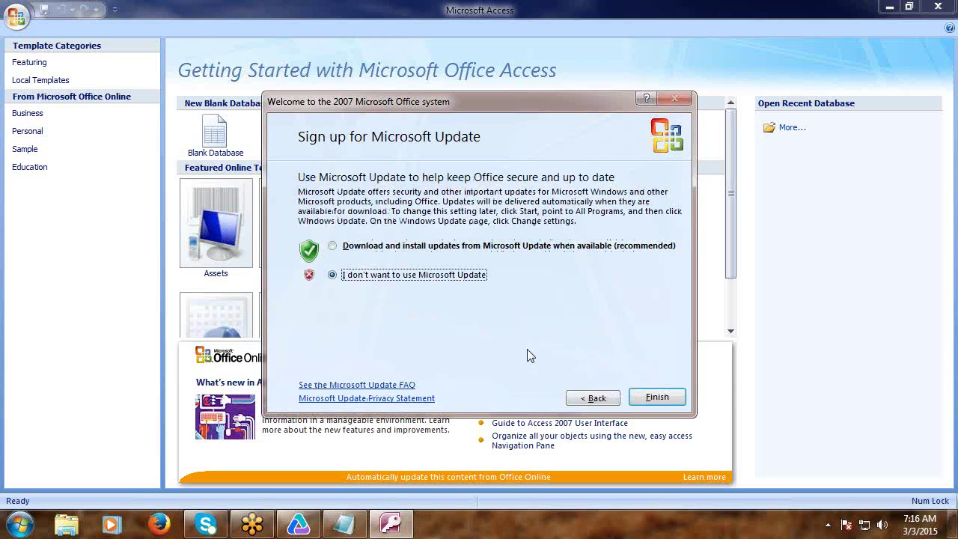
click(654, 397)
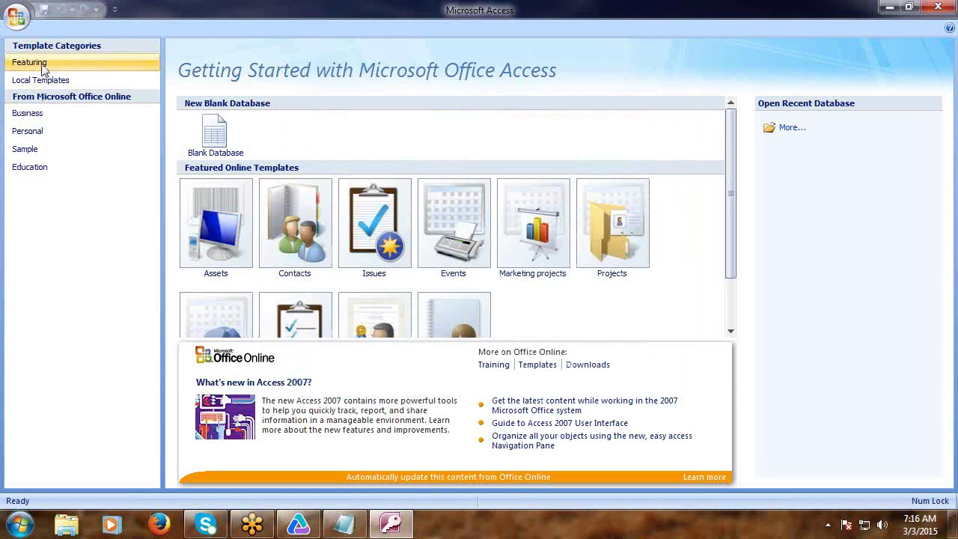
click(21, 24)
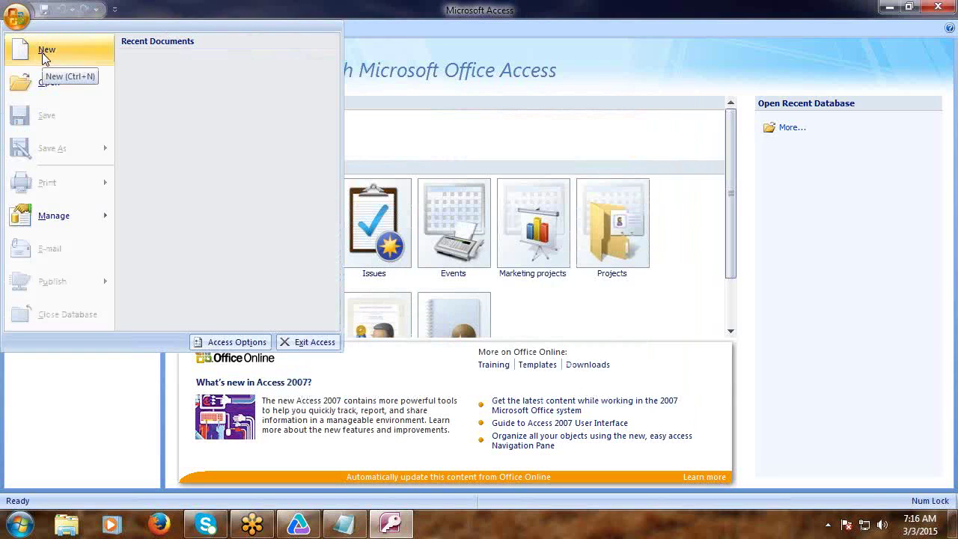
click(43, 54)
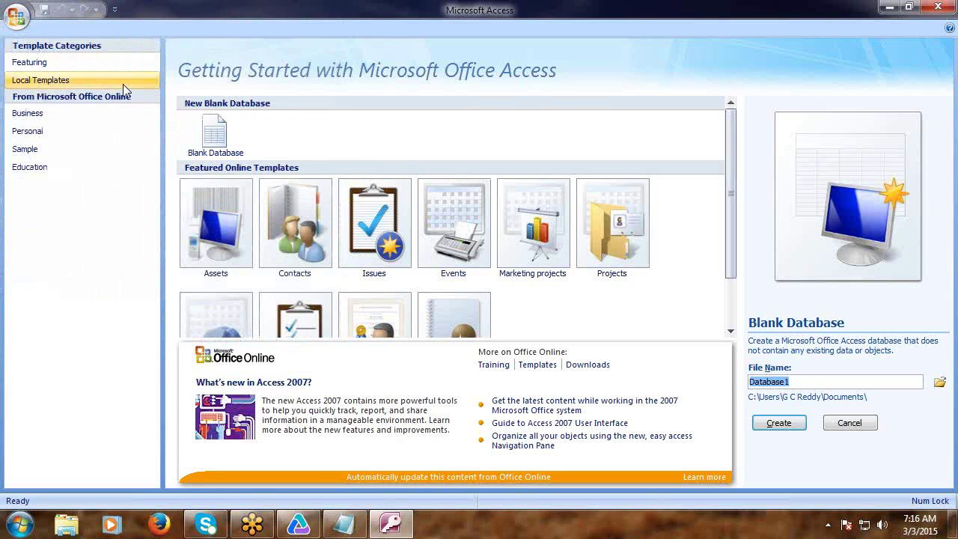
click(779, 423)
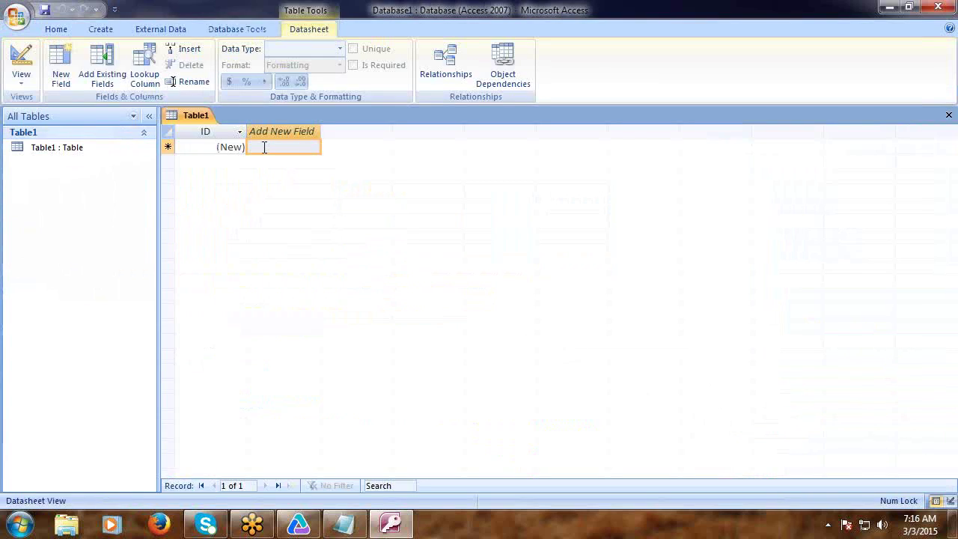
Name the table's fields Agent and Password.
click(264, 147)
double_click(262, 132)
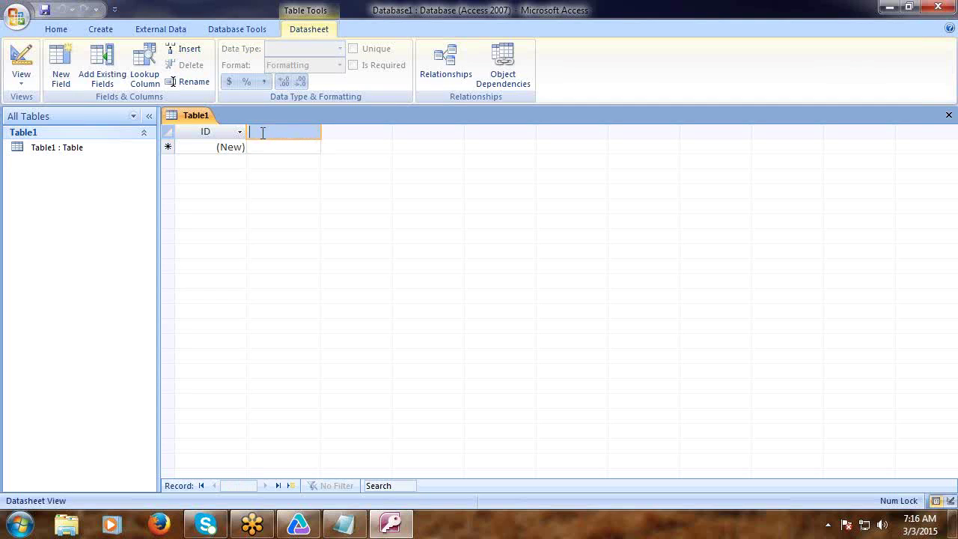
text(Agent)
key(Return)
text(P)
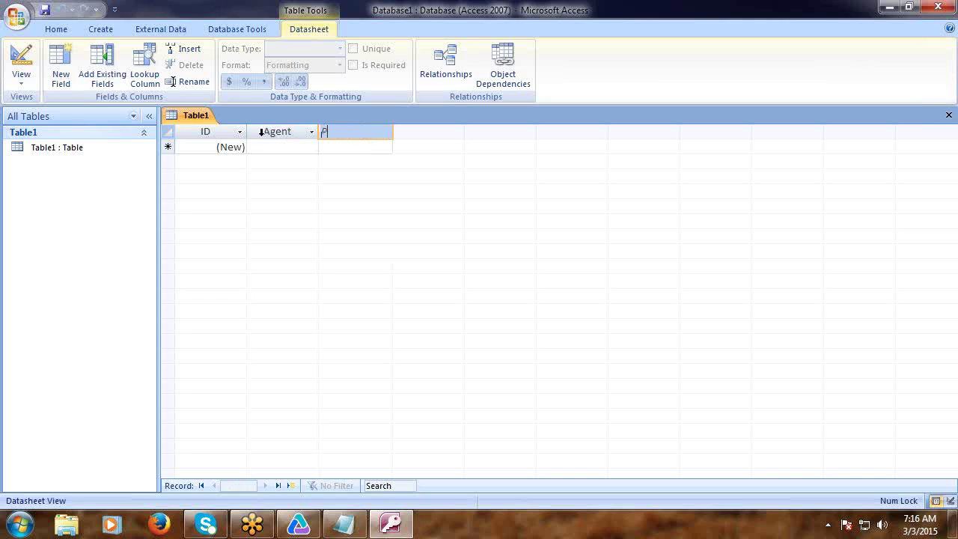
text(assword)
click(279, 148)
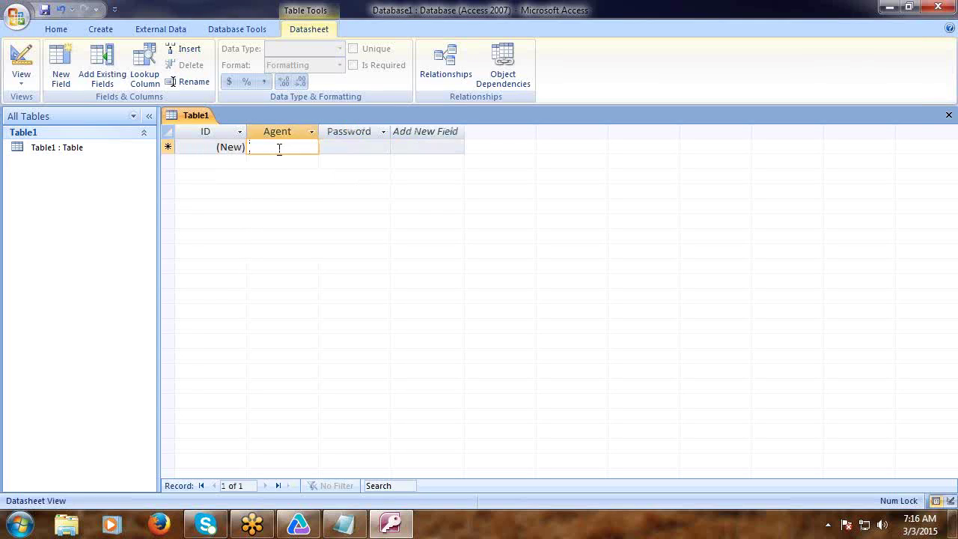
Enter agents test1 and test2, copying the first record's password to the next row.
text(tes)
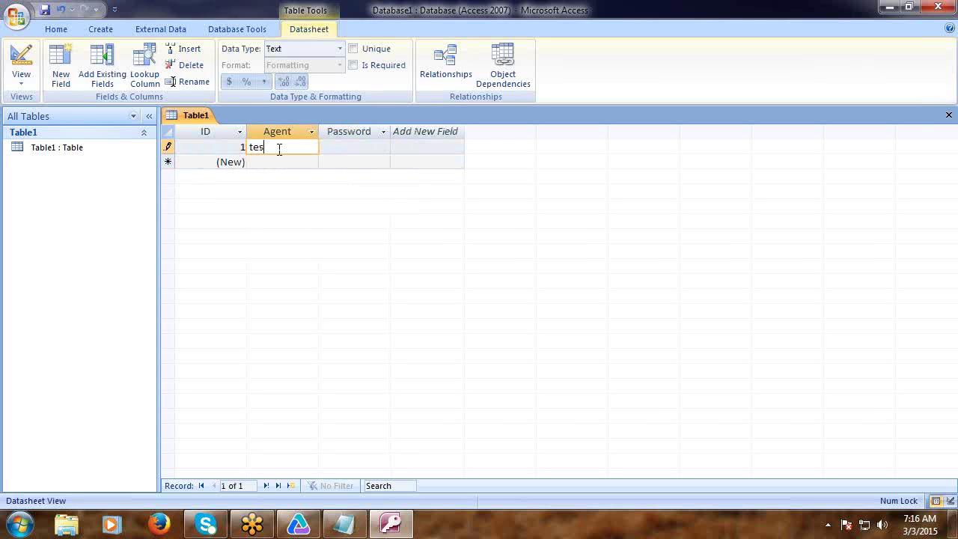
text(t1)
click(355, 147)
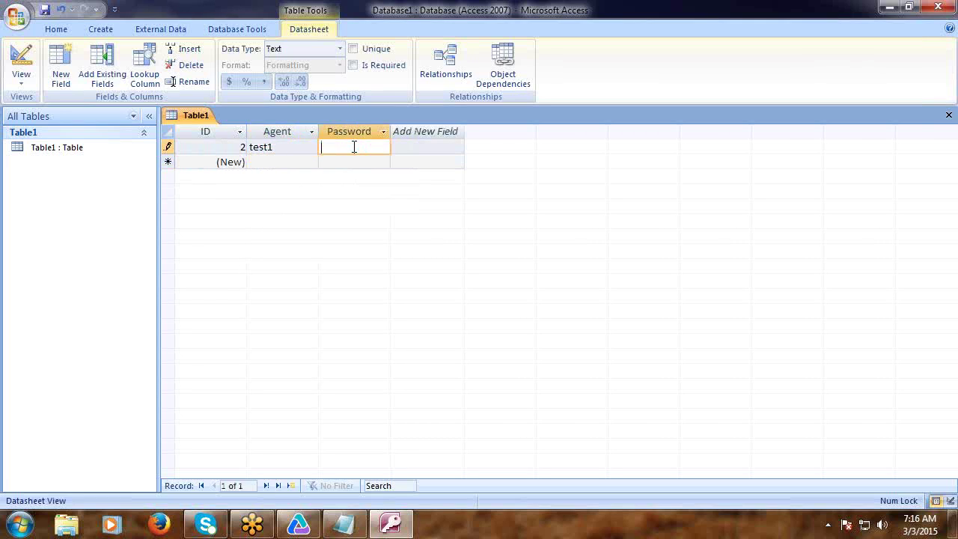
text(mercury)
click(296, 162)
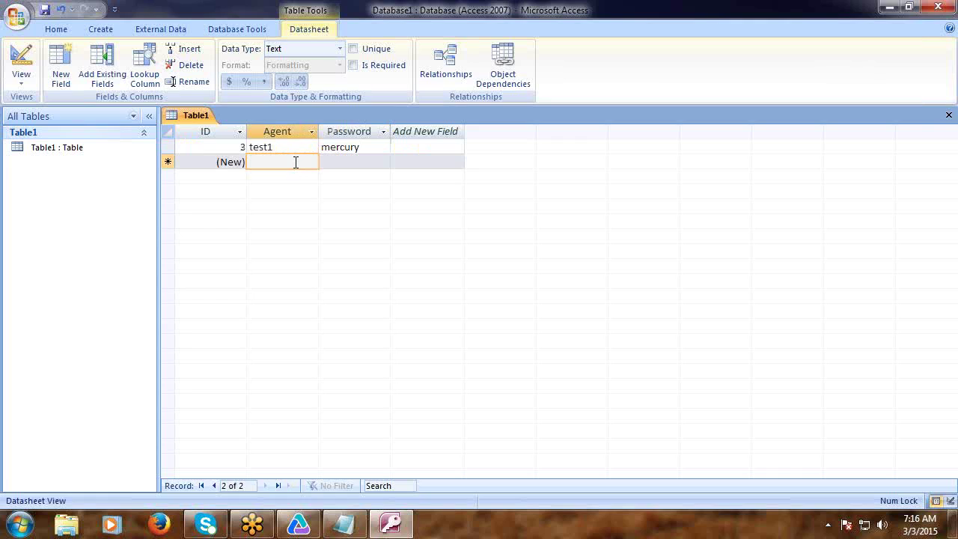
text(test)
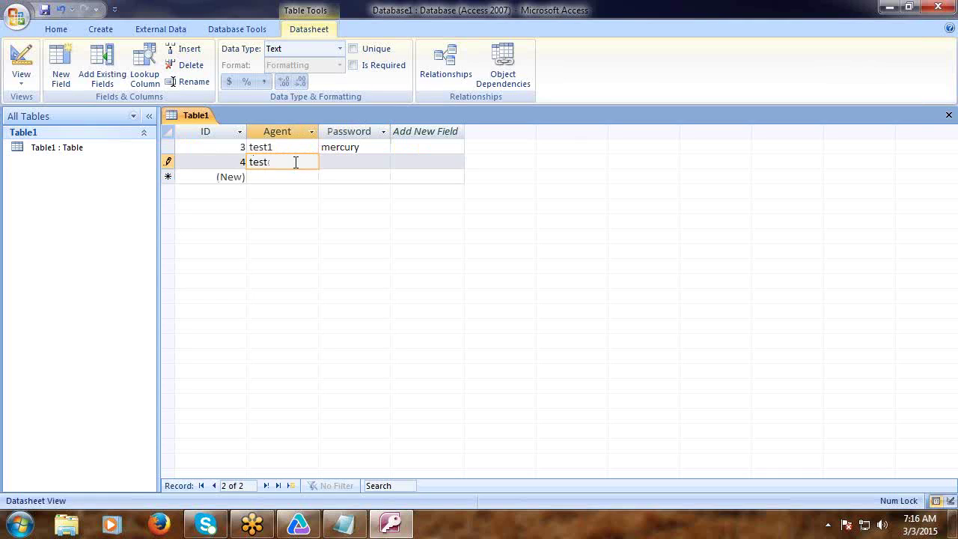
text(2)
click(362, 147)
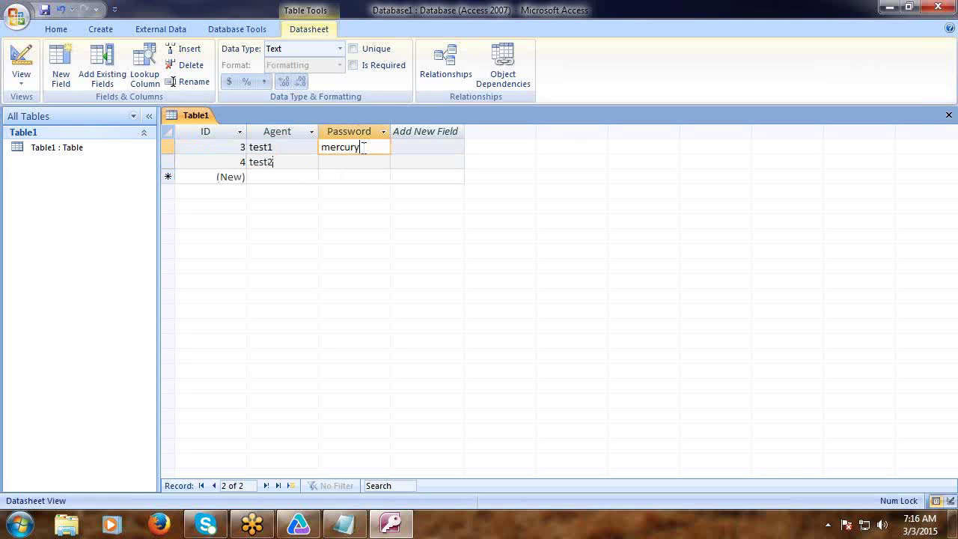
double_click(364, 148)
key(ctrl+c)
click(349, 166)
key(ctrl+v)
Add agents test3 and test4, pasting the same password for each.
click(289, 178)
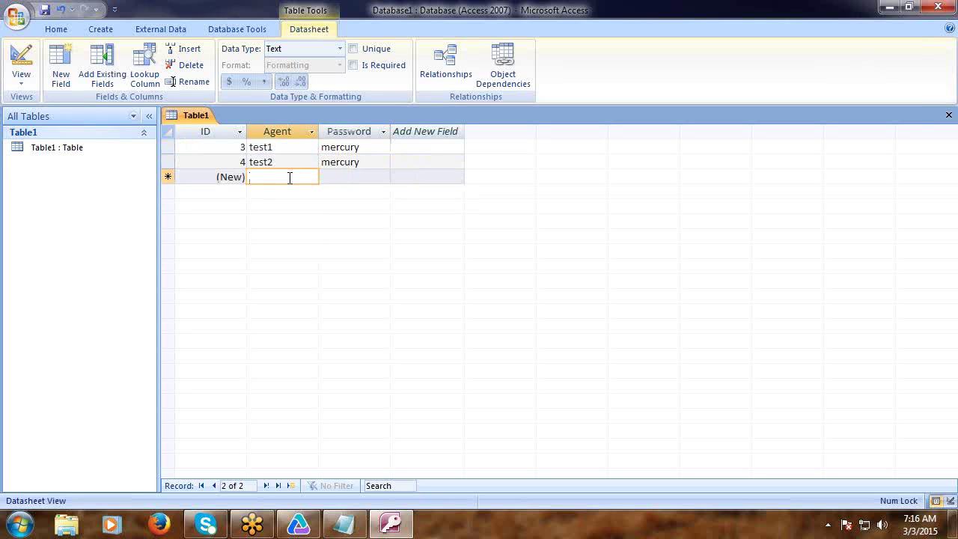
text(tes)
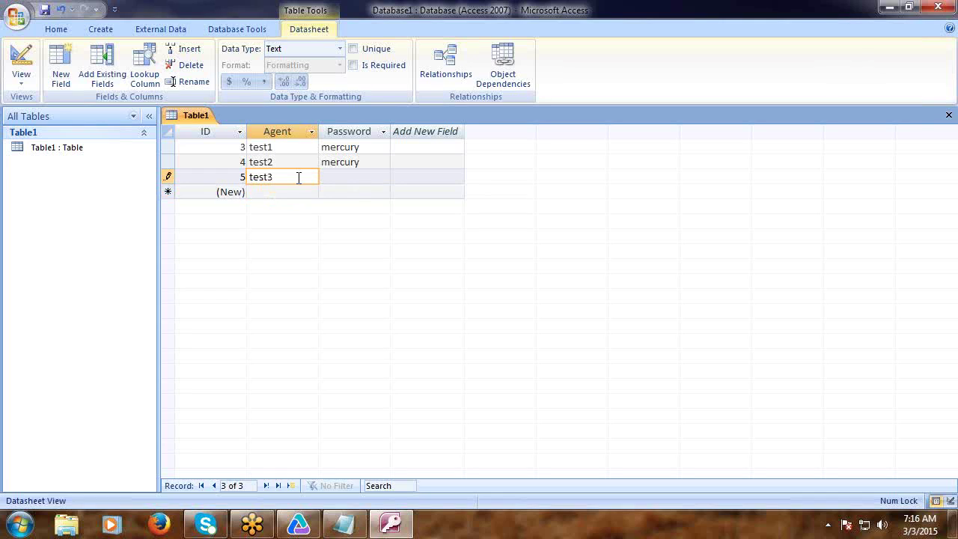
text(t3)
click(346, 176)
key(ctrl+v)
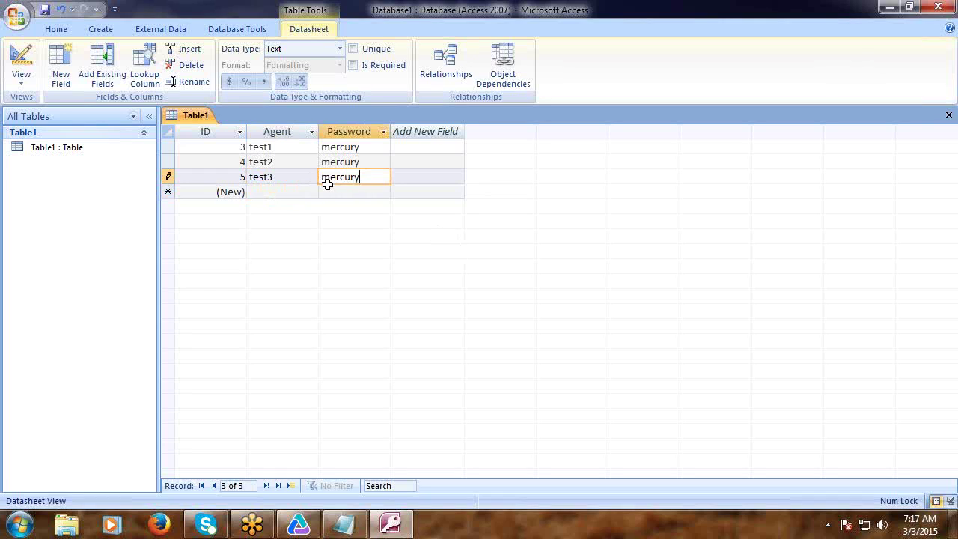
click(293, 193)
text(test4)
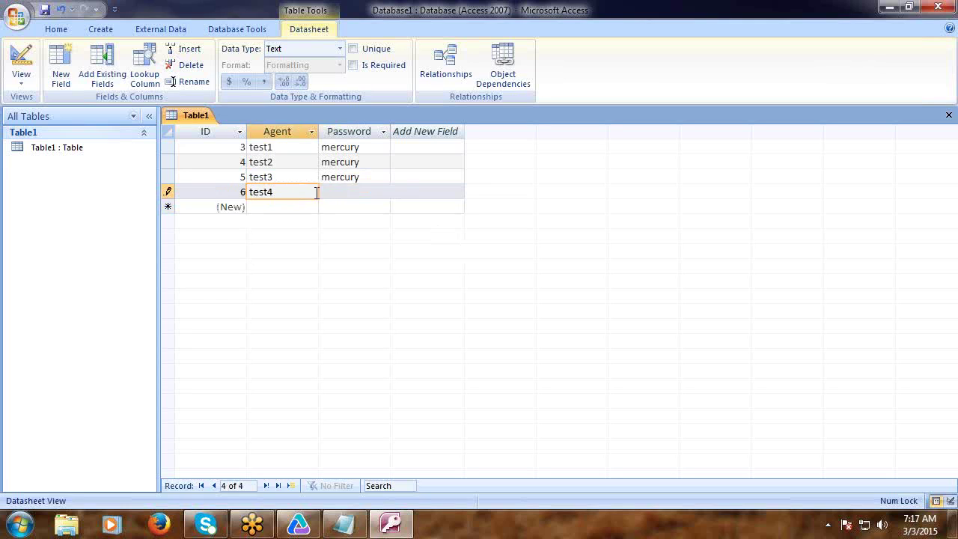
click(341, 190)
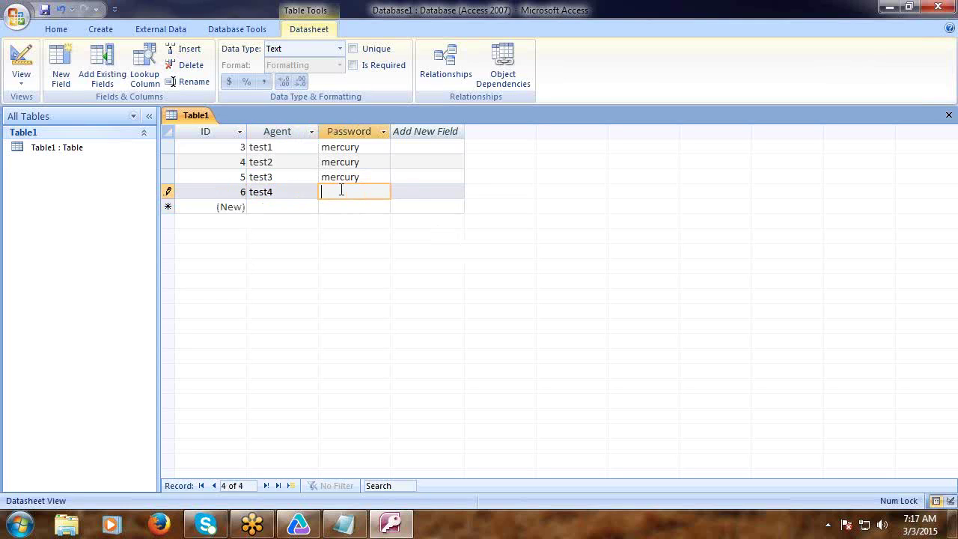
key(ctrl+v)
Save the table as Login.
click(45, 10)
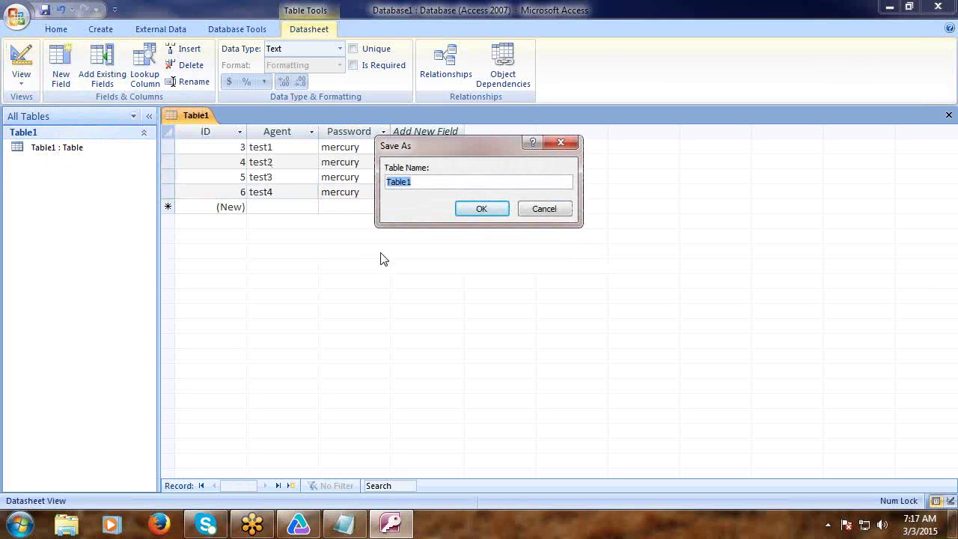
text(Li)
text(gin)
click(470, 211)
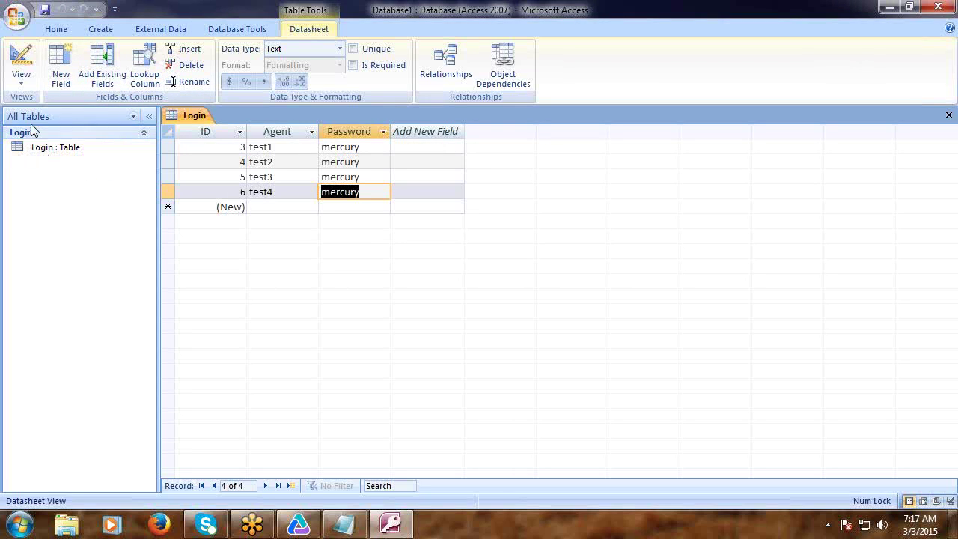
Create a new blank table and name its field Orders.
click(101, 30)
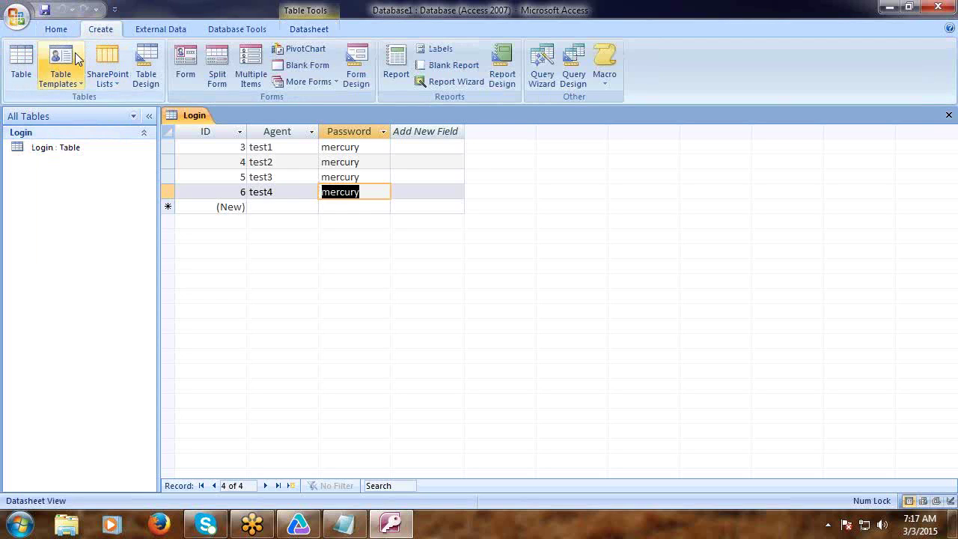
click(22, 71)
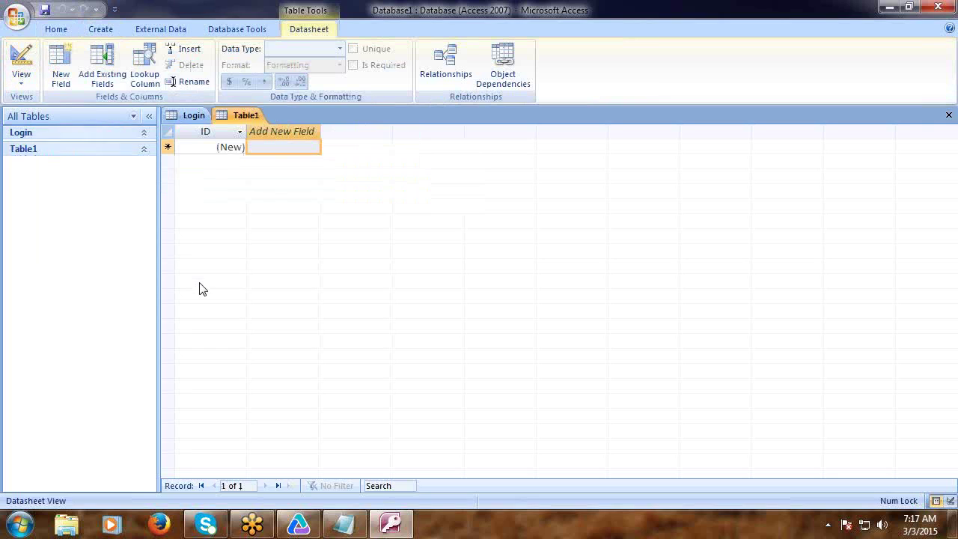
click(264, 133)
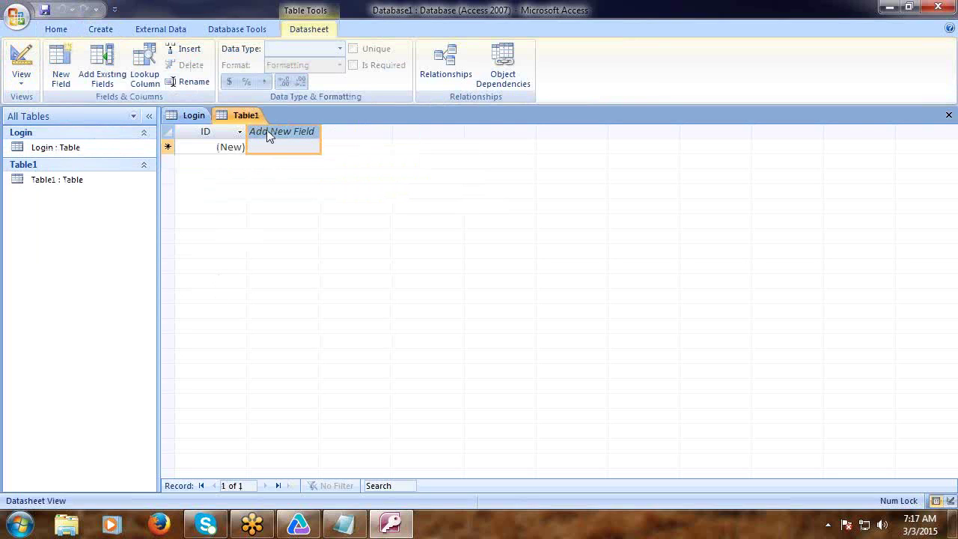
double_click(267, 130)
text(Or)
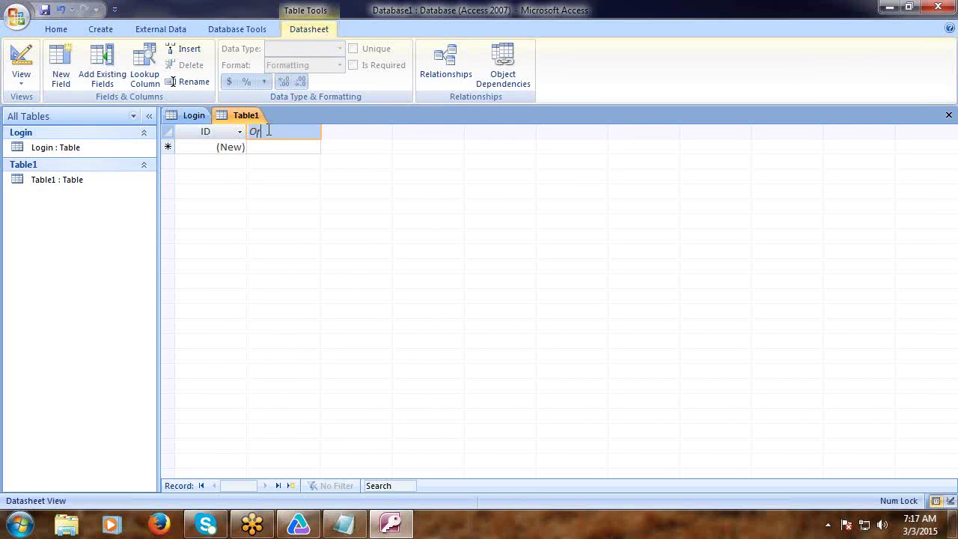
text(ders)
click(268, 148)
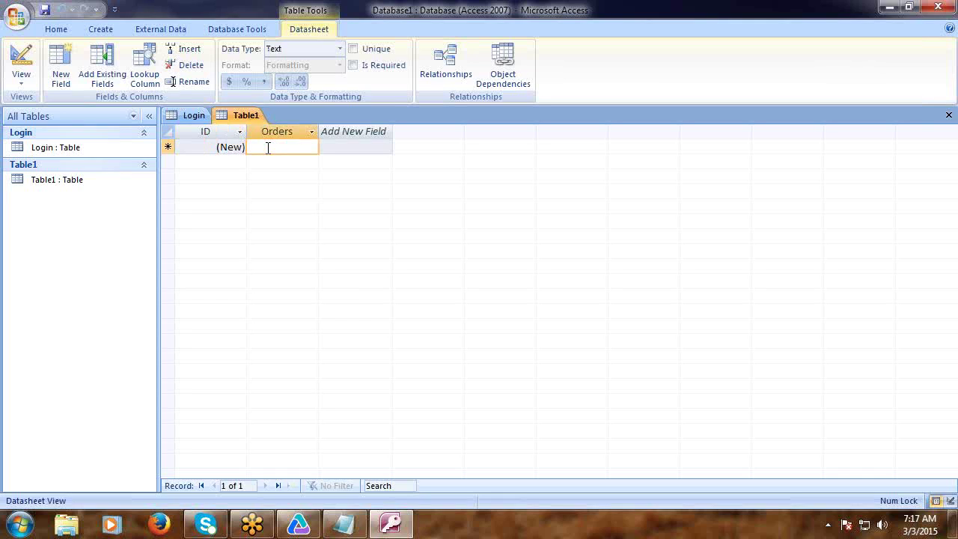
Enter the order values 1, 2, 7, 34 and 56.
text(1)
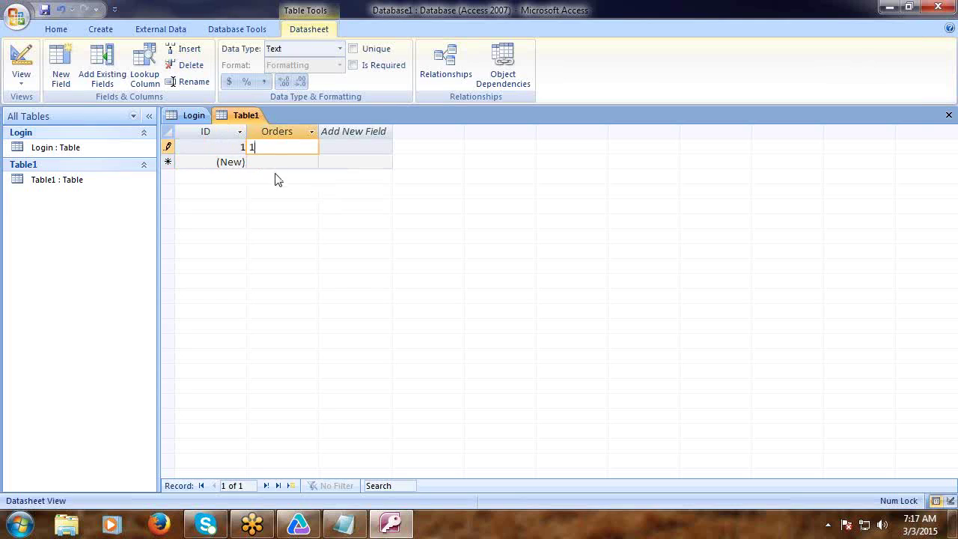
click(276, 163)
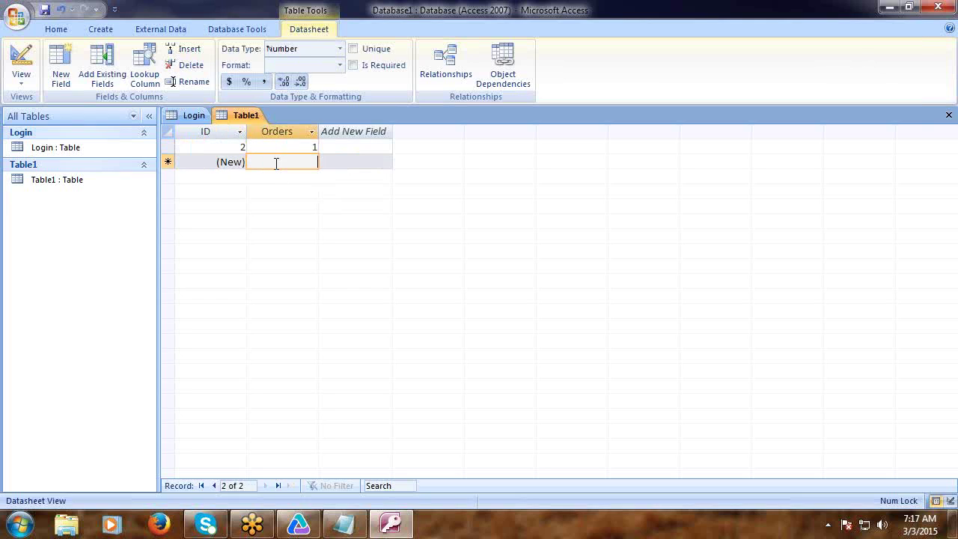
text(2)
click(277, 176)
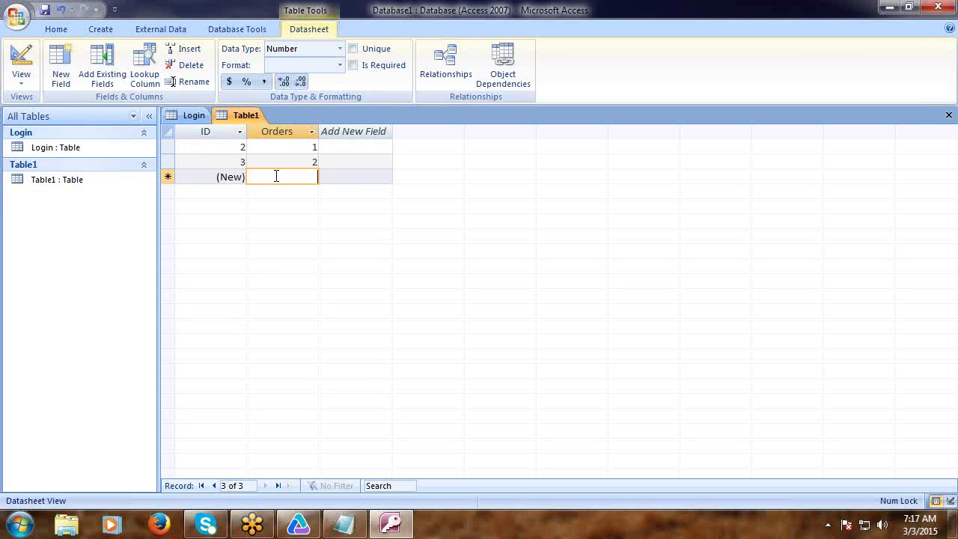
text(7)
click(276, 192)
text(3)
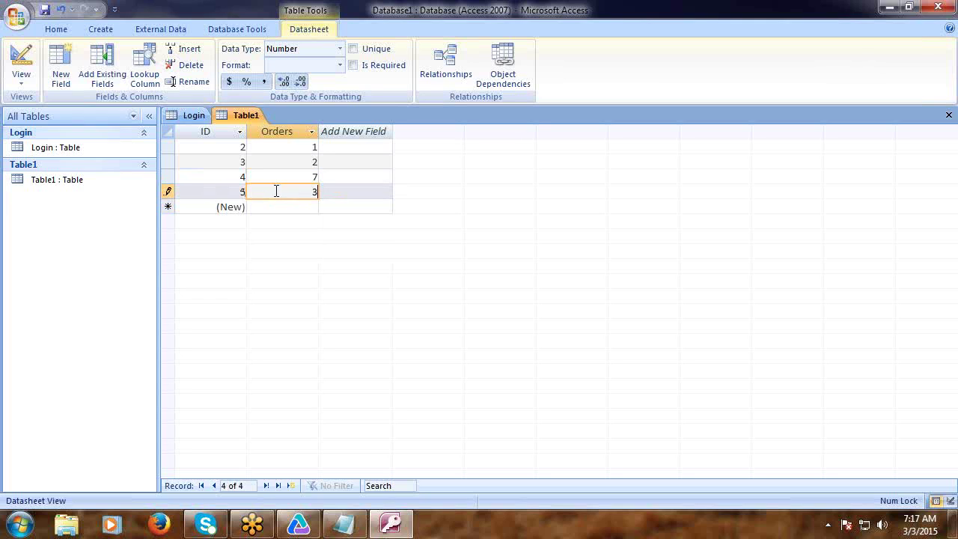
text(4)
click(279, 207)
text(56)
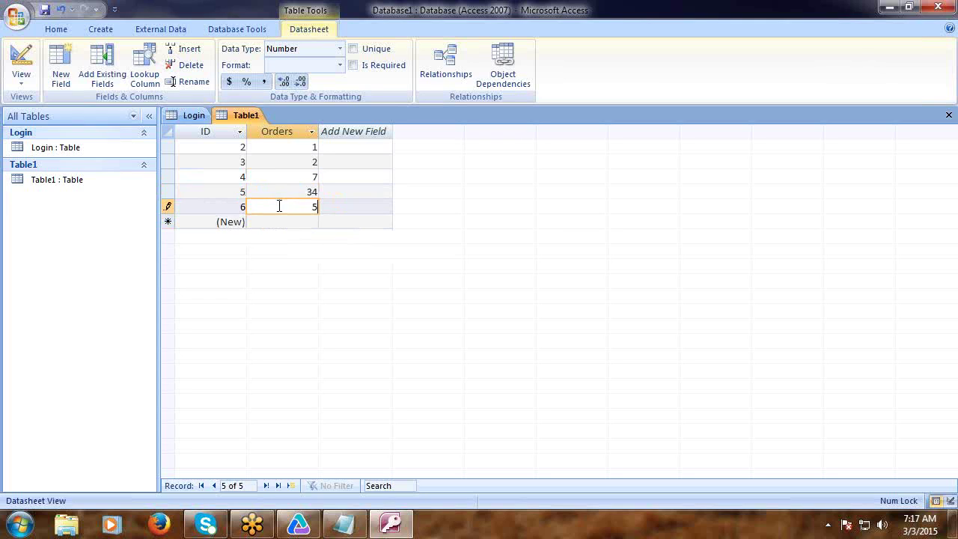
Save the table as OrderNo.
click(45, 9)
text(OrderNo)
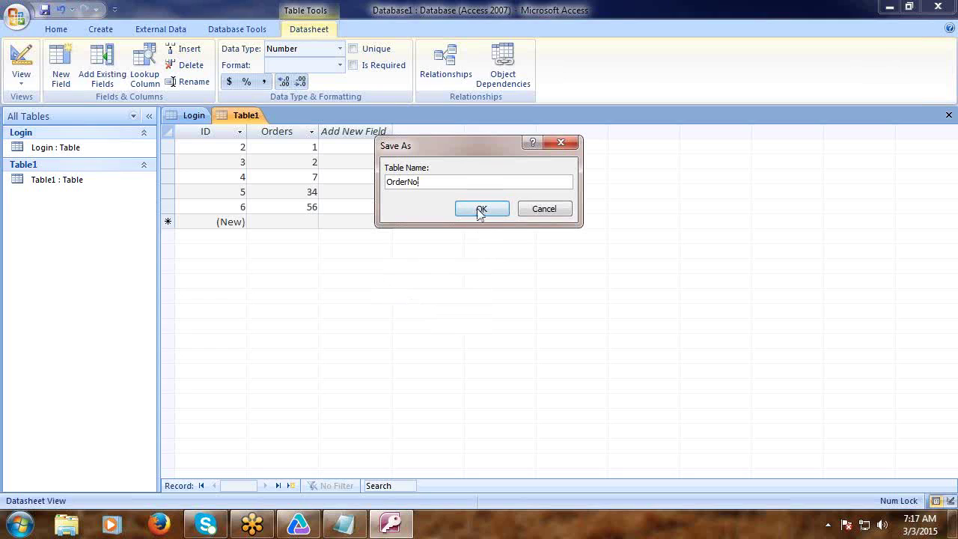
click(481, 209)
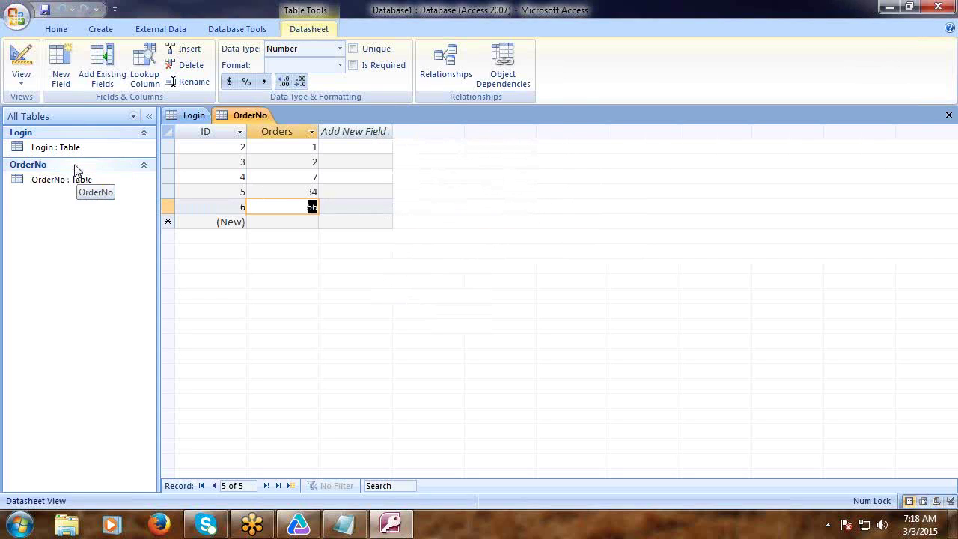
Choose Save As Access 2002-2003 Database, agreeing to close the open tables.
click(15, 15)
mouse_move(60, 146)
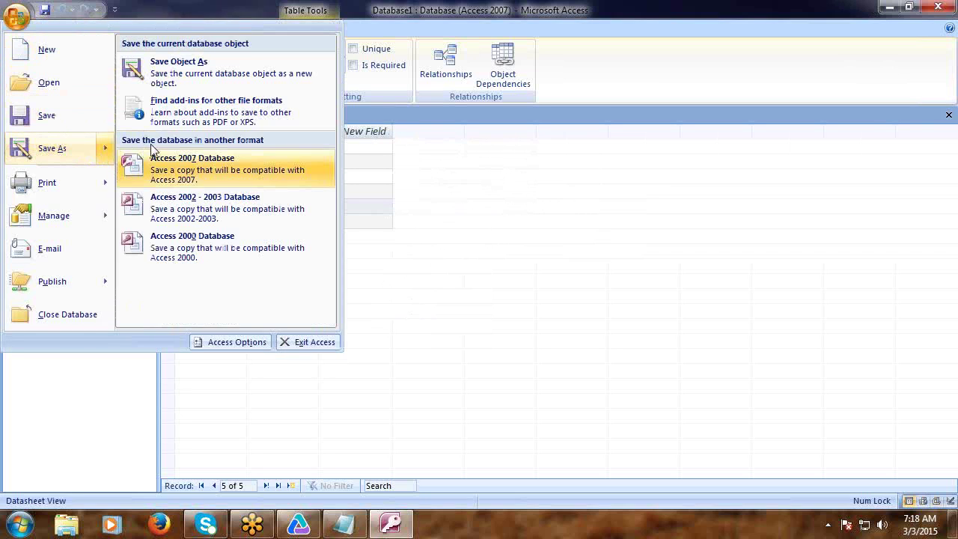
click(230, 215)
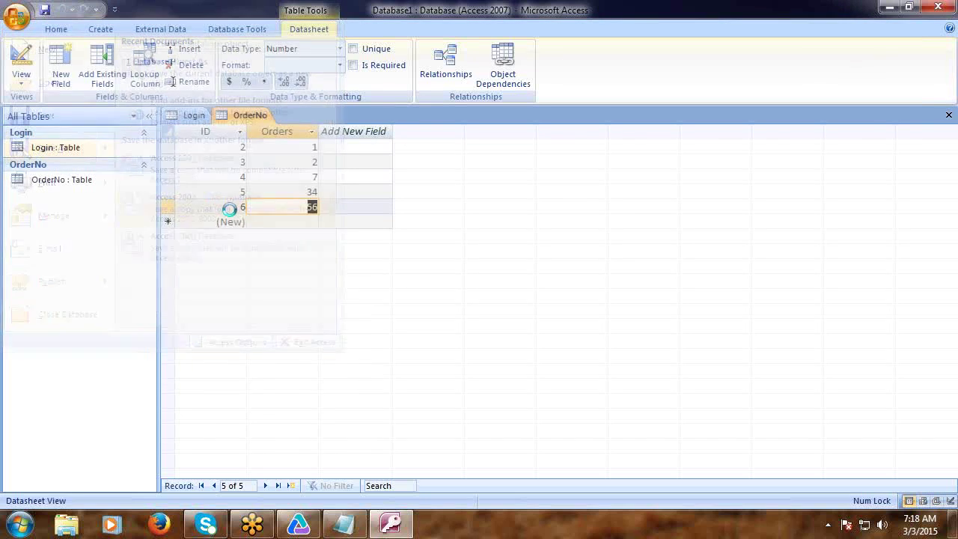
click(458, 304)
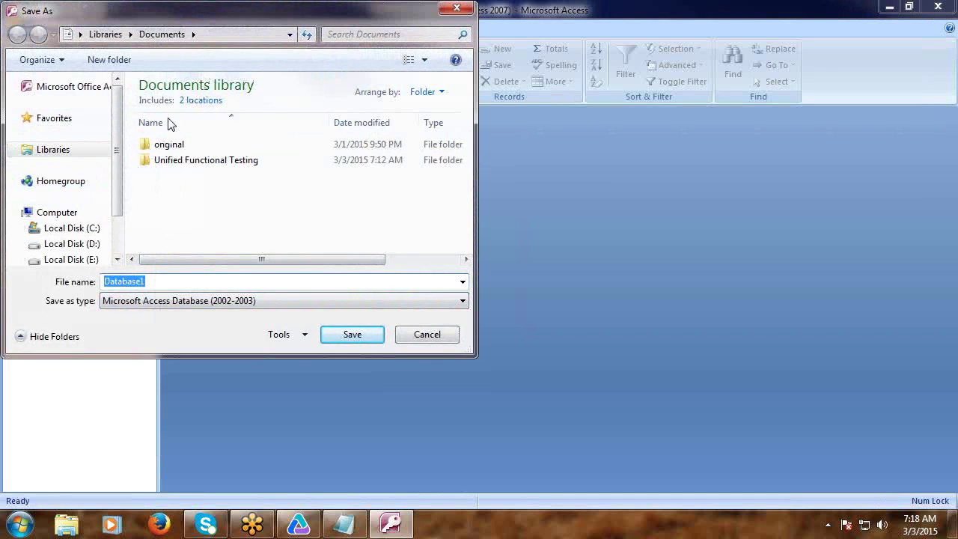
Save the copy as TestDb in the Documents folder.
click(284, 41)
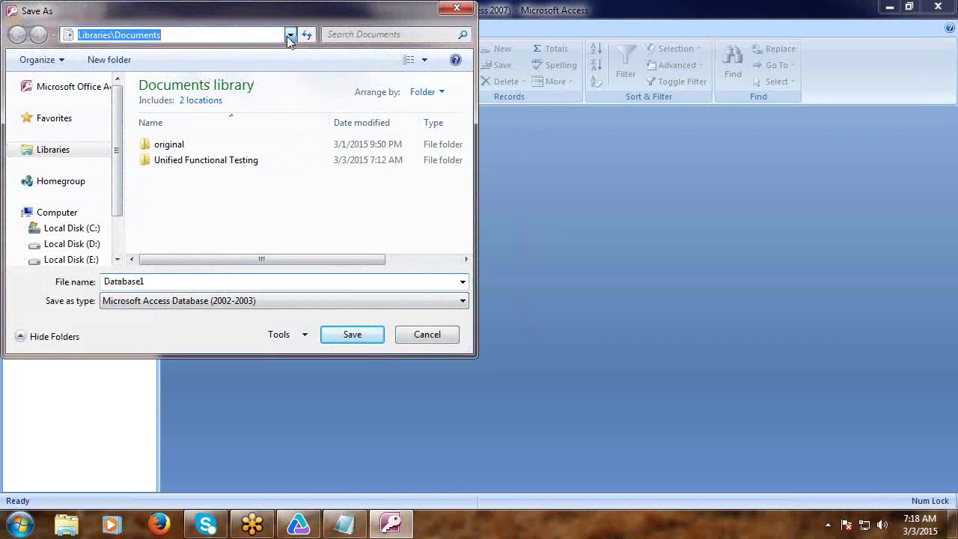
click(290, 35)
click(284, 20)
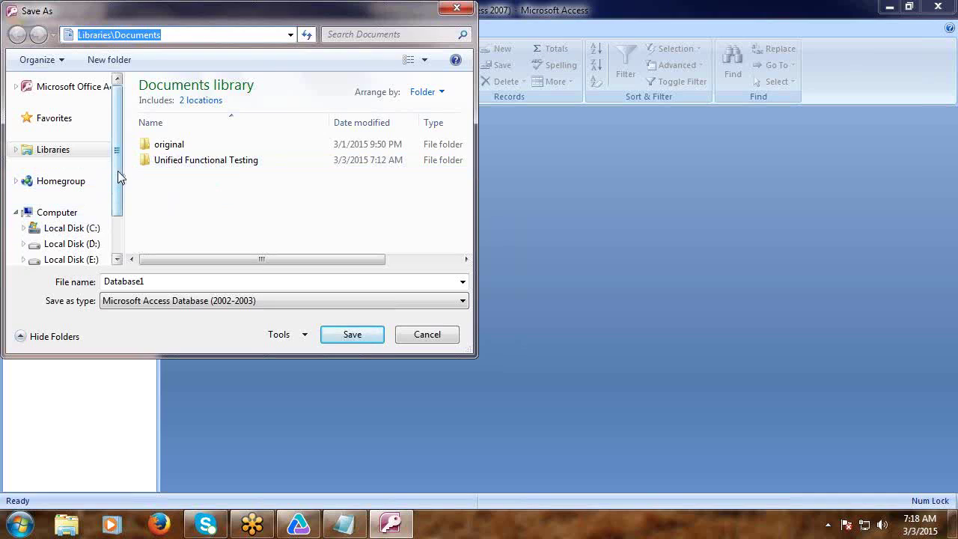
drag(118, 170, 128, 165)
click(196, 283)
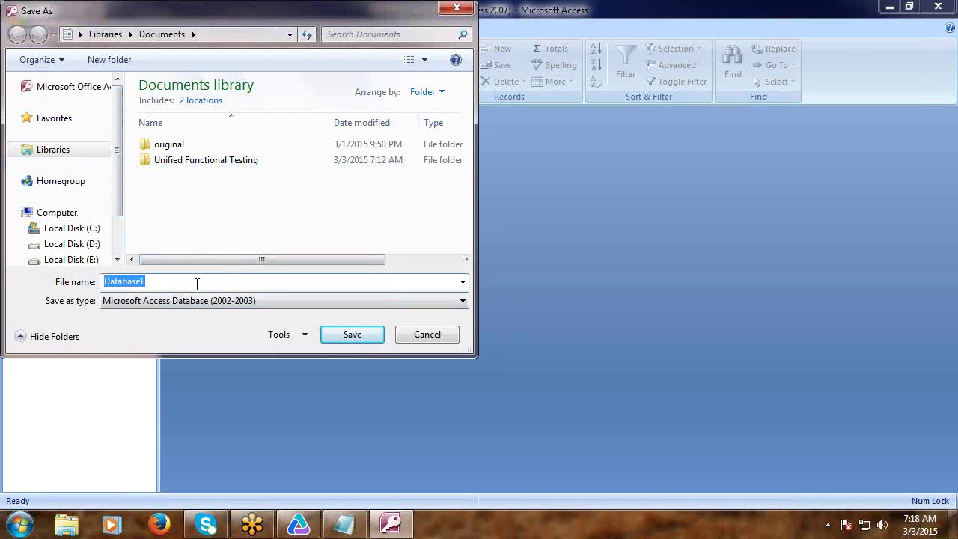
text(TestDb)
click(352, 334)
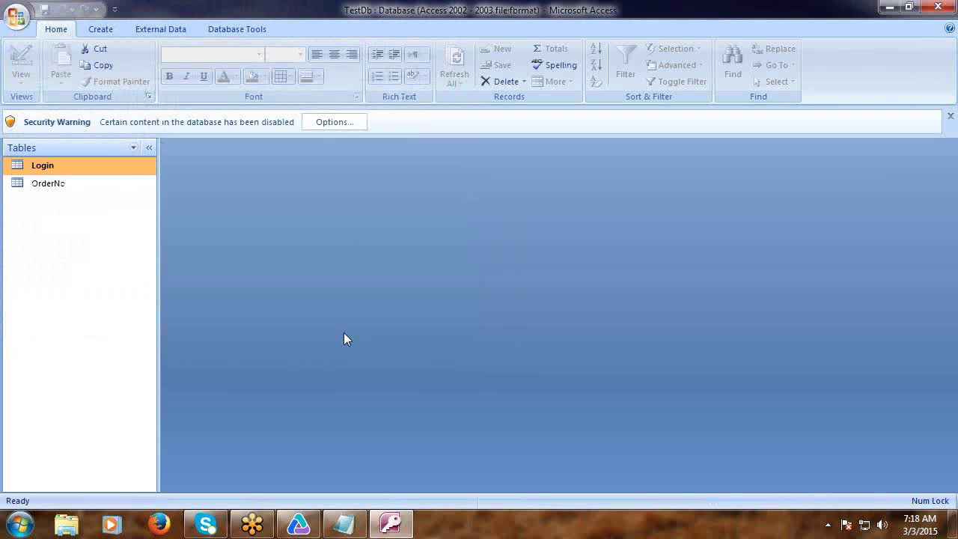
Close Access and copy the TestDb file from the Documents library.
click(940, 7)
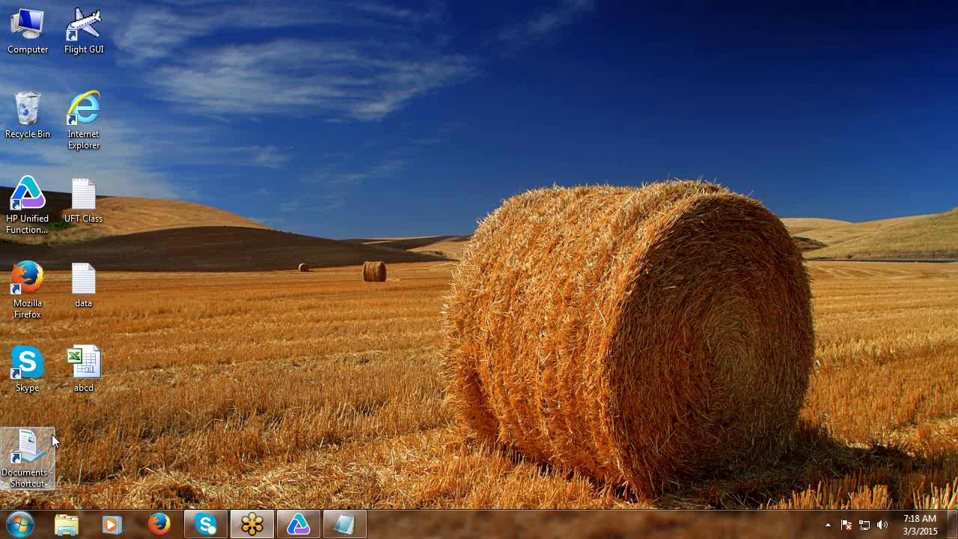
double_click(27, 453)
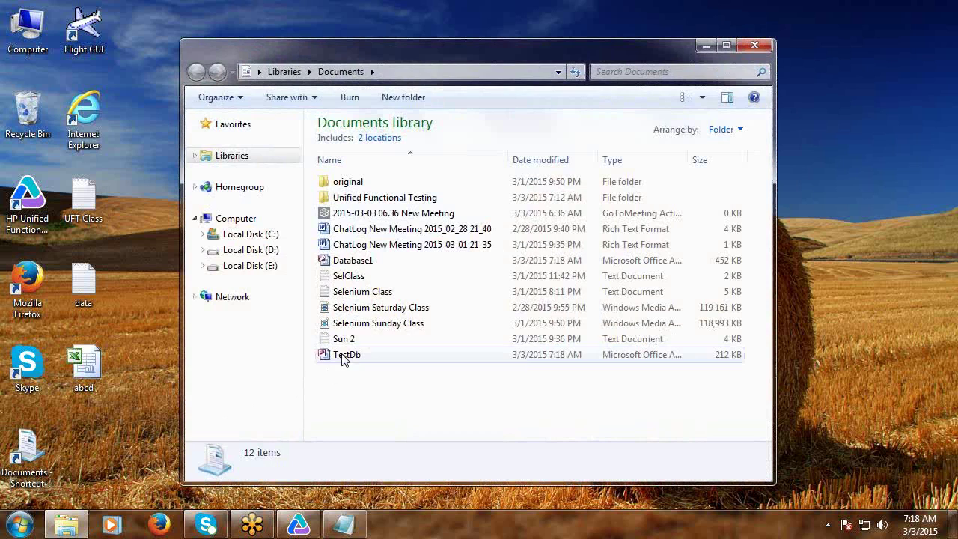
right_click(348, 356)
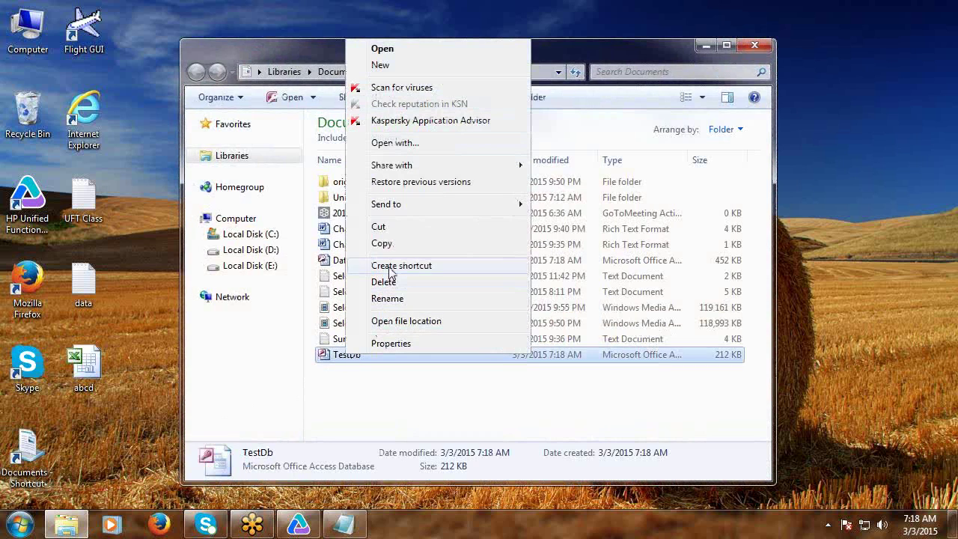
click(390, 245)
Paste TestDb onto the desktop and place its icon beside the Documents shortcut.
click(751, 46)
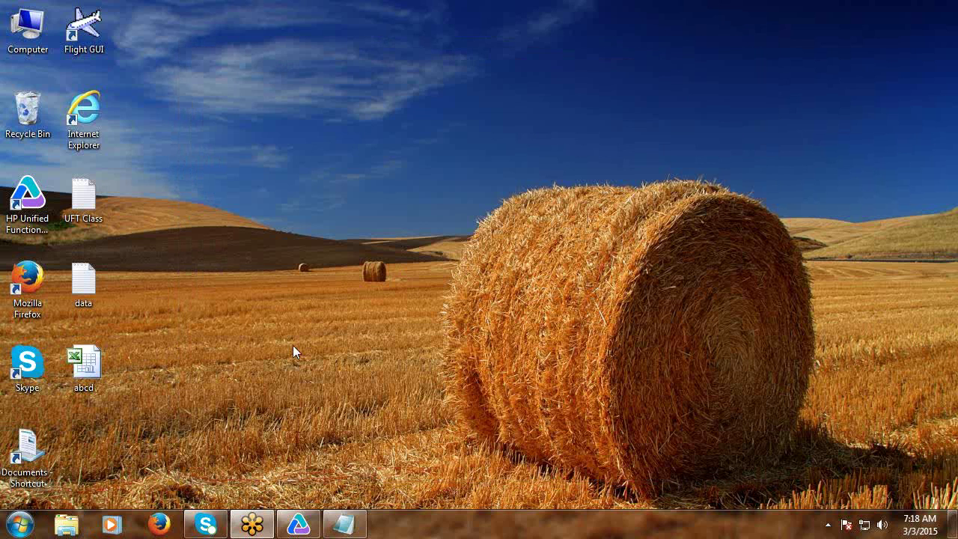
right_click(173, 398)
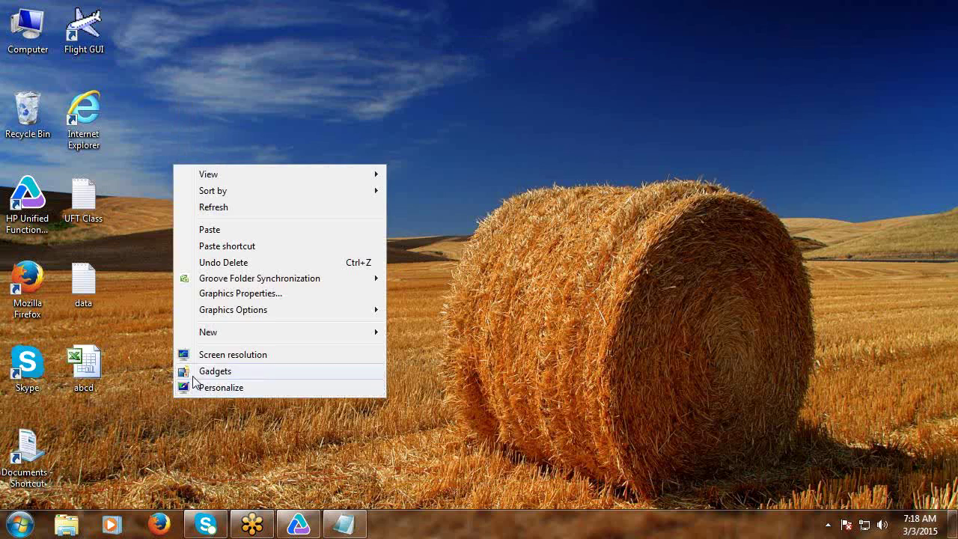
click(220, 229)
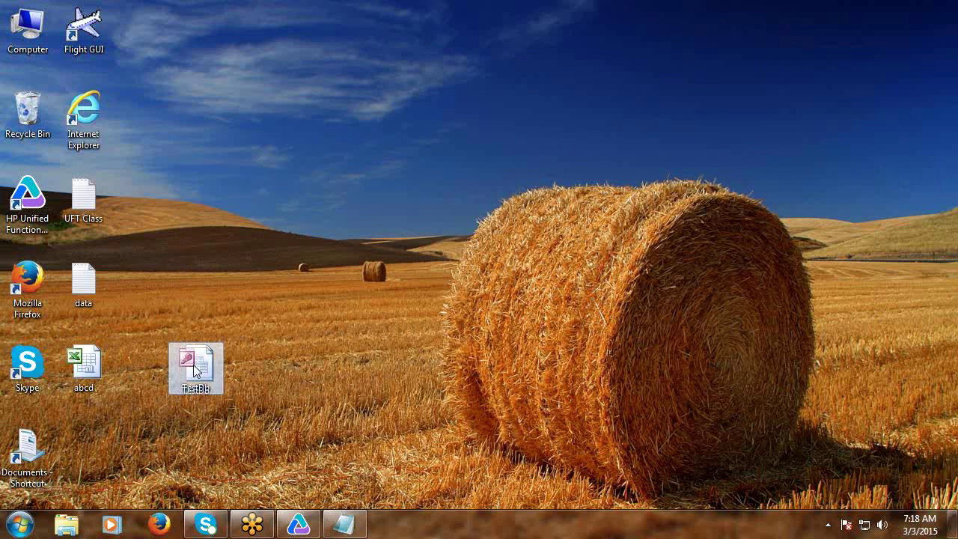
drag(187, 372, 102, 428)
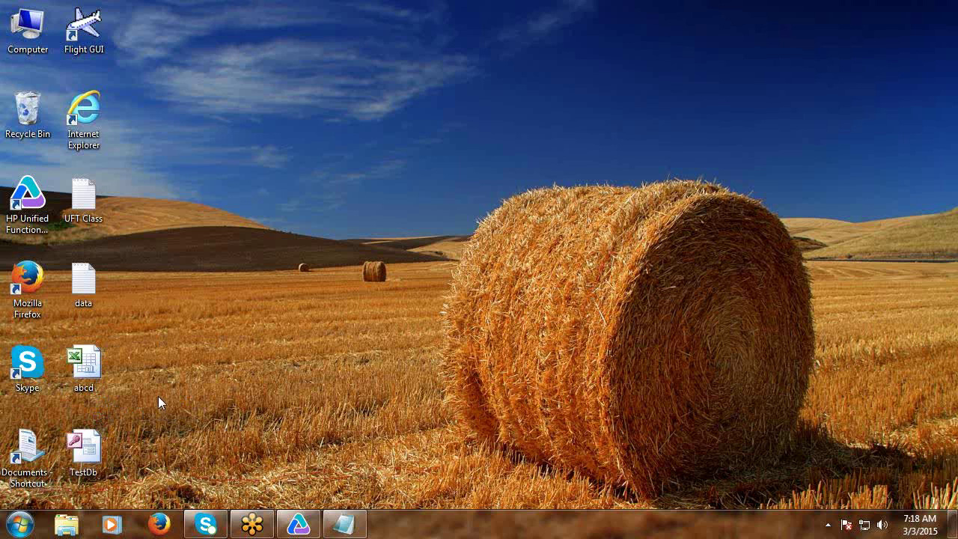
Maximize UFT to show GUITest7's empty Action1 script, then return to the UFT Class notes.
click(299, 526)
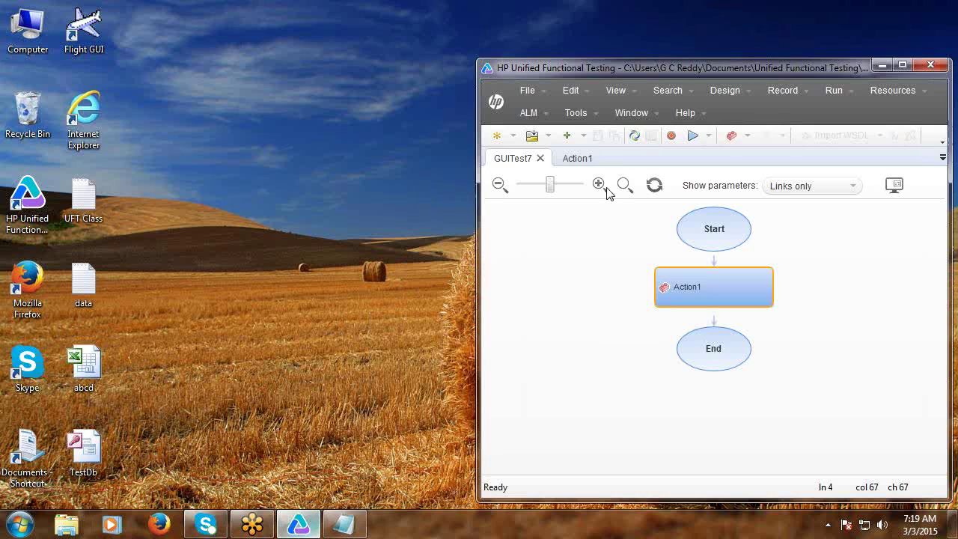
click(903, 65)
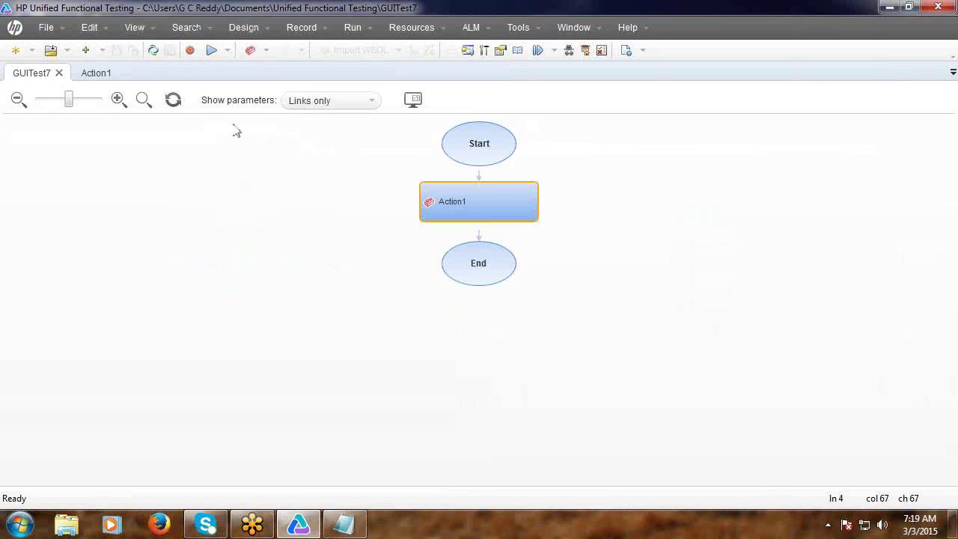
click(100, 75)
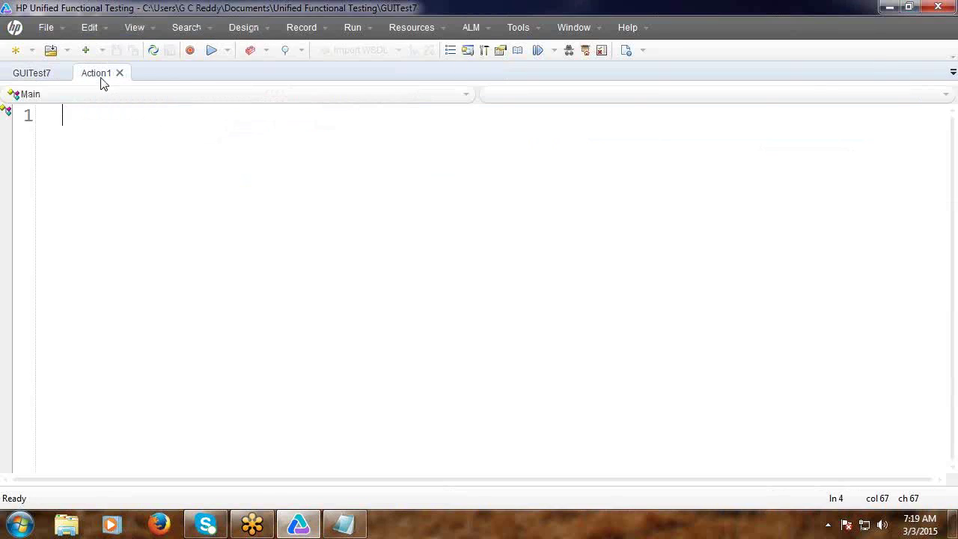
click(343, 524)
scroll(32, 250, down, 2)
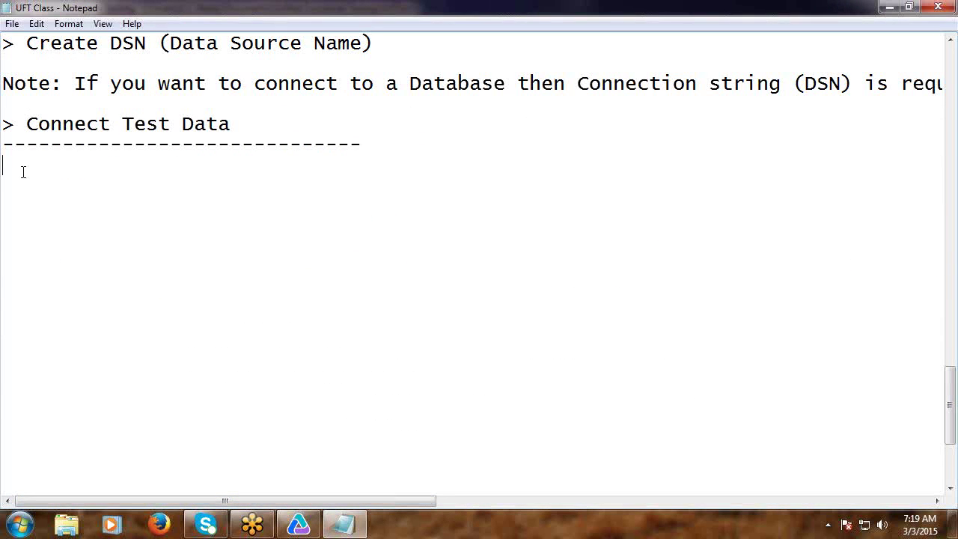
Write 'Creating DSN:' and '> Launch Data Table' in the notes, correcting the typos.
text(Creating D)
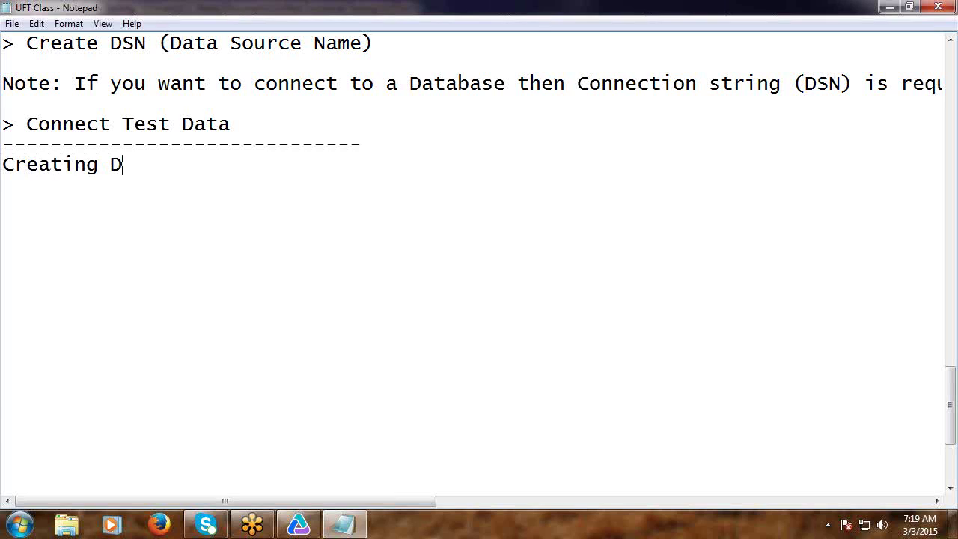
text(SN:)
key(Return)
text(> Lan)
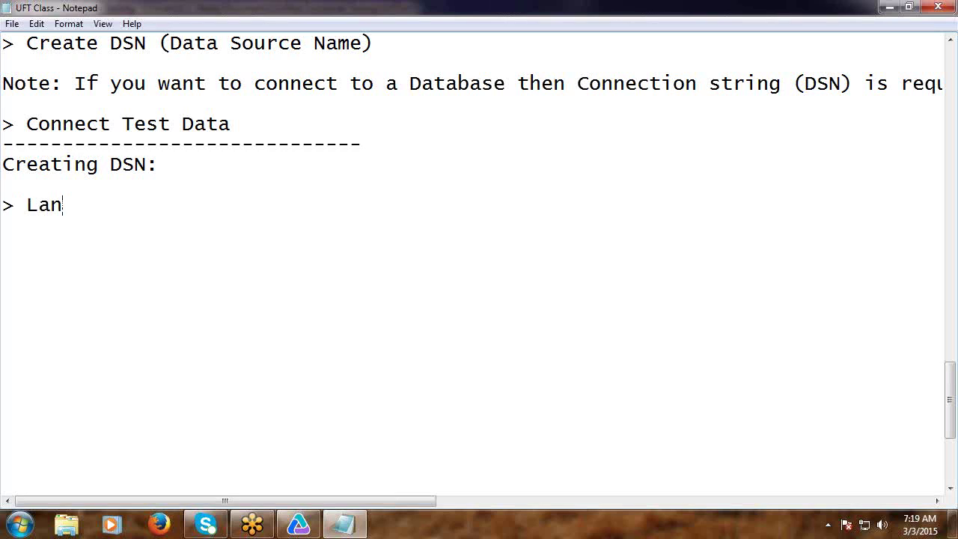
key(BackSpace)
text(nch)
click(50, 204)
text(u)
click(120, 209)
text(Data)
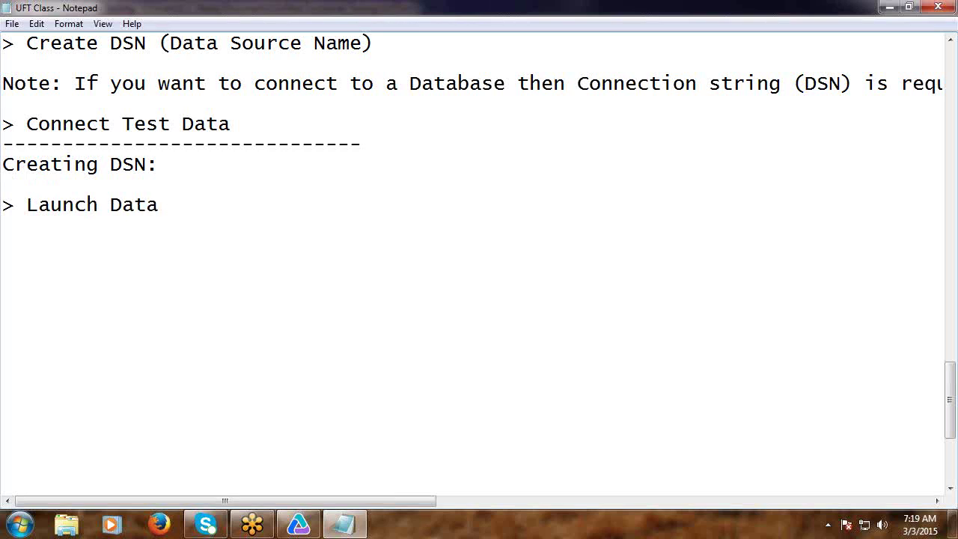
text( Table)
text(a)
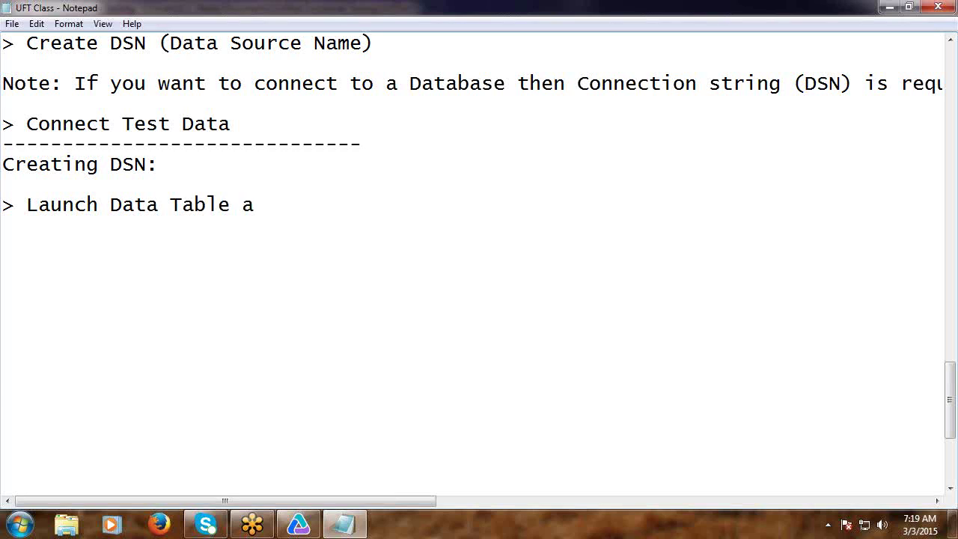
text(n)
key(BackSpace)
key(BackSpace)
key(Return)
key(Return)
Start a '>' line, then show UFT's Data table pane via View > Data.
text(>)
click(298, 524)
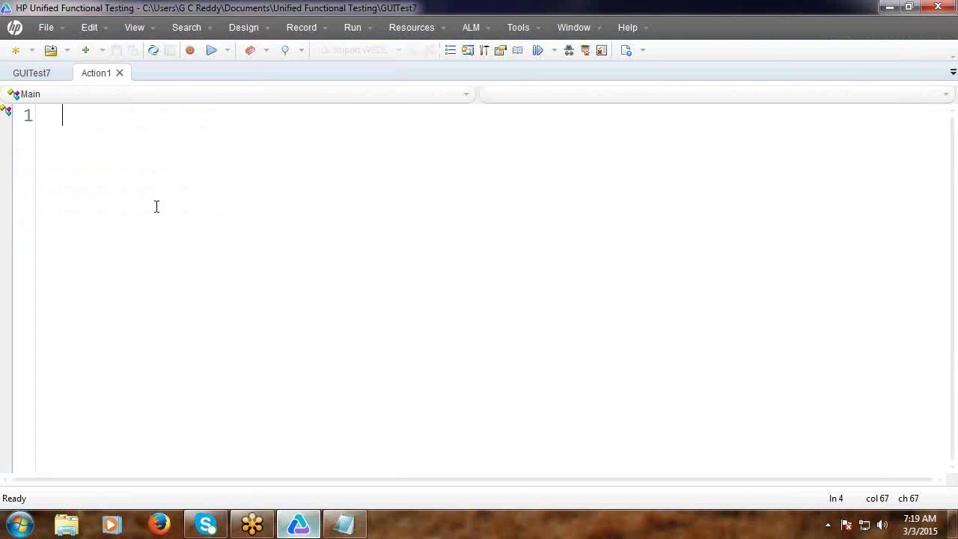
click(134, 27)
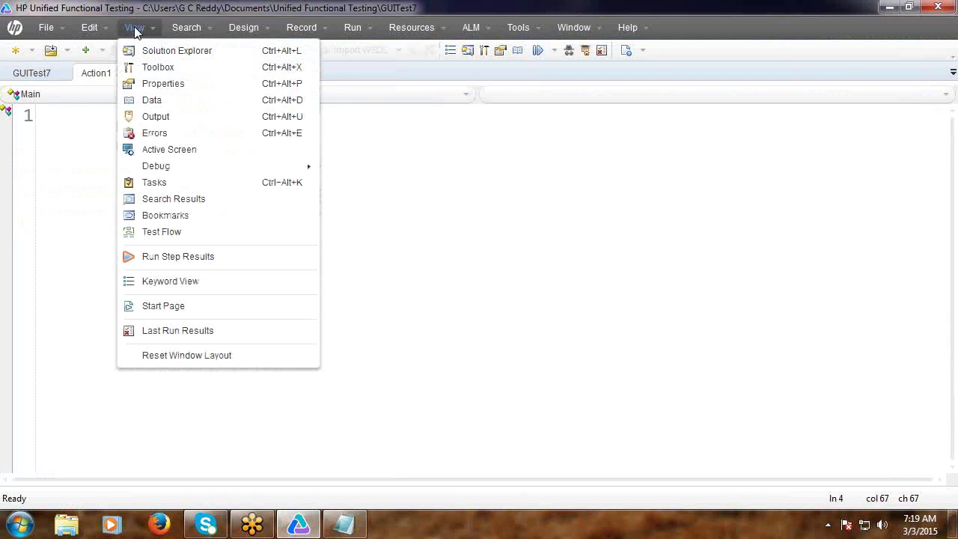
click(154, 100)
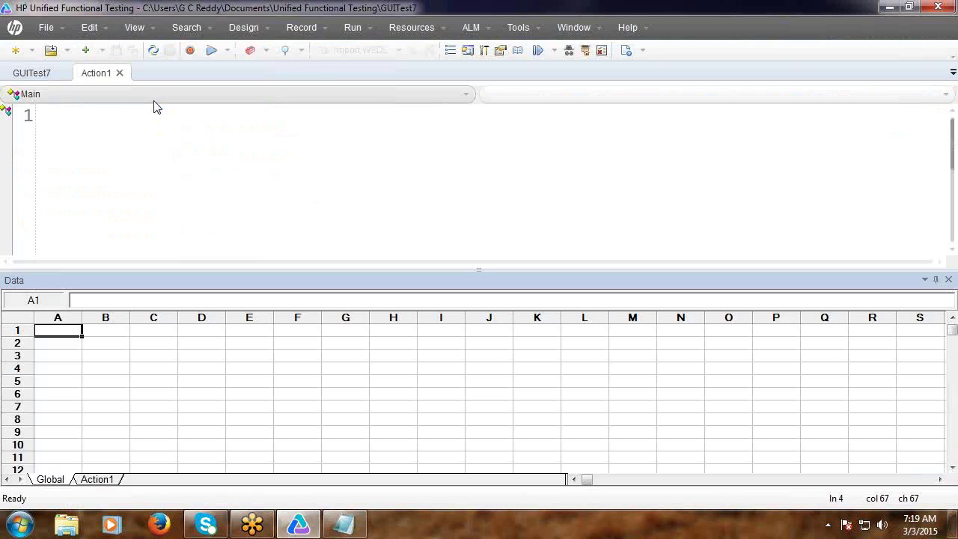
Preview the Data table's Sheet > Import choices, then return to the notes.
right_click(96, 350)
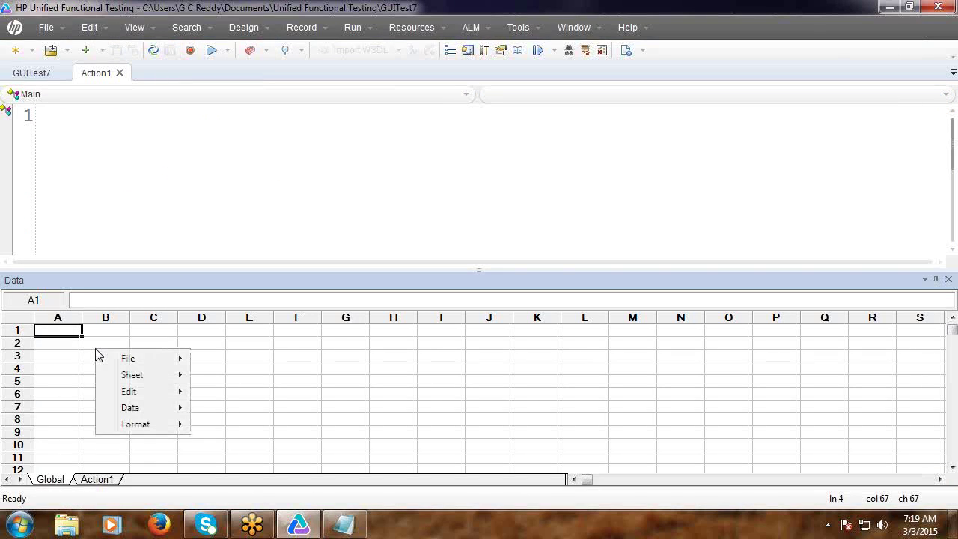
mouse_move(125, 363)
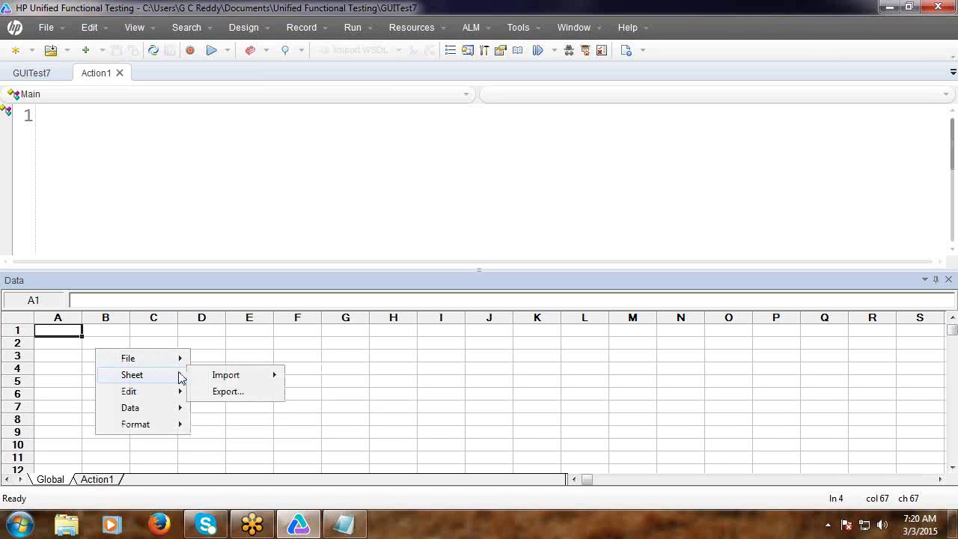
mouse_move(222, 382)
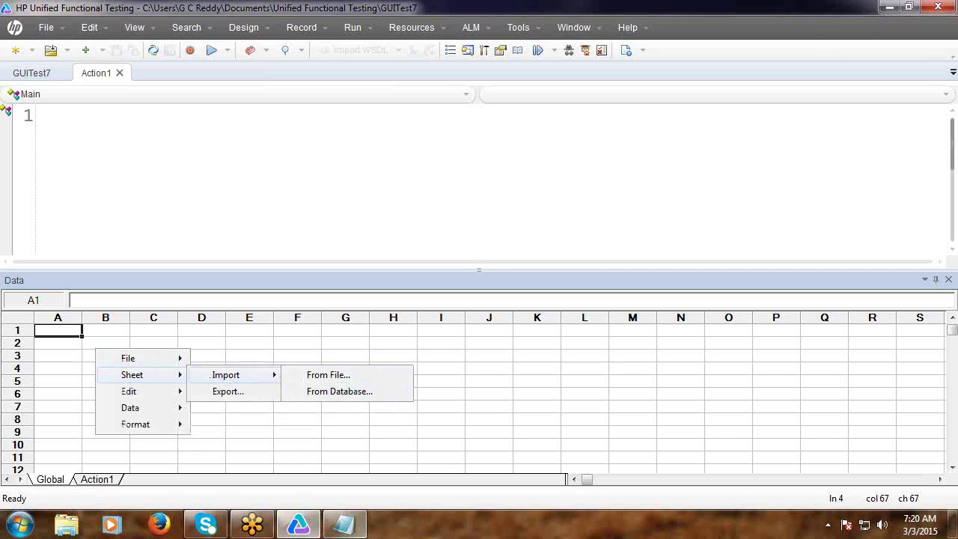
click(347, 530)
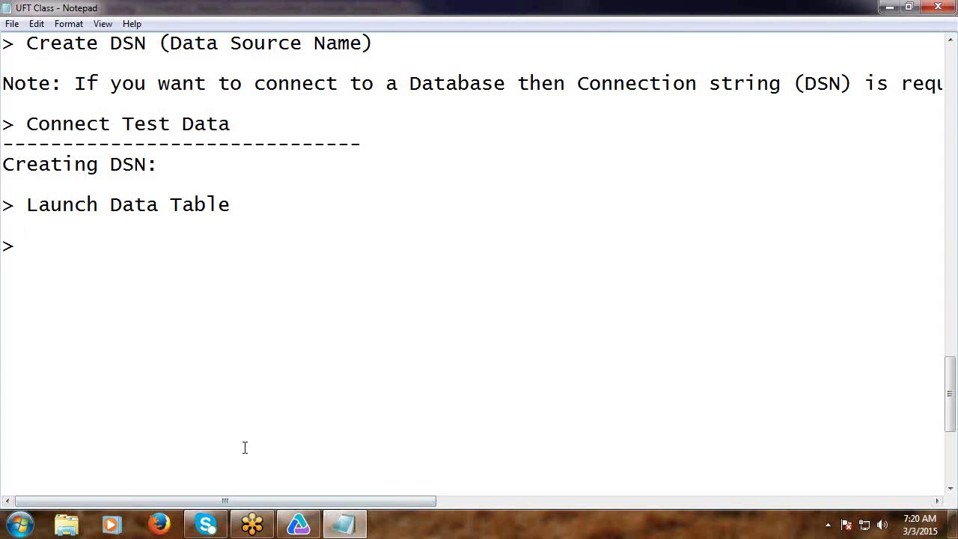
Note 'Place mouse pointer on Data Table and Right Click' and begin '> Sheet >'.
text(Place mo)
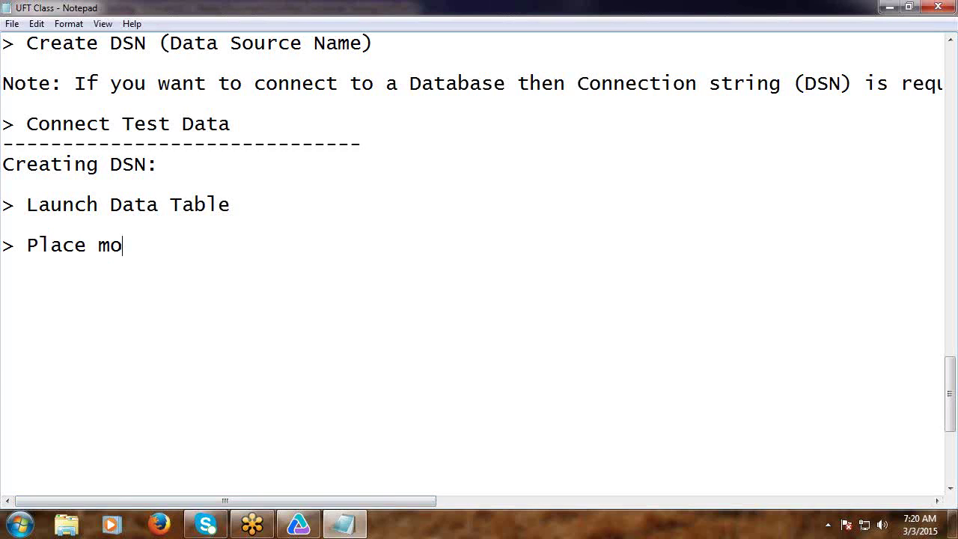
text(use pointer )
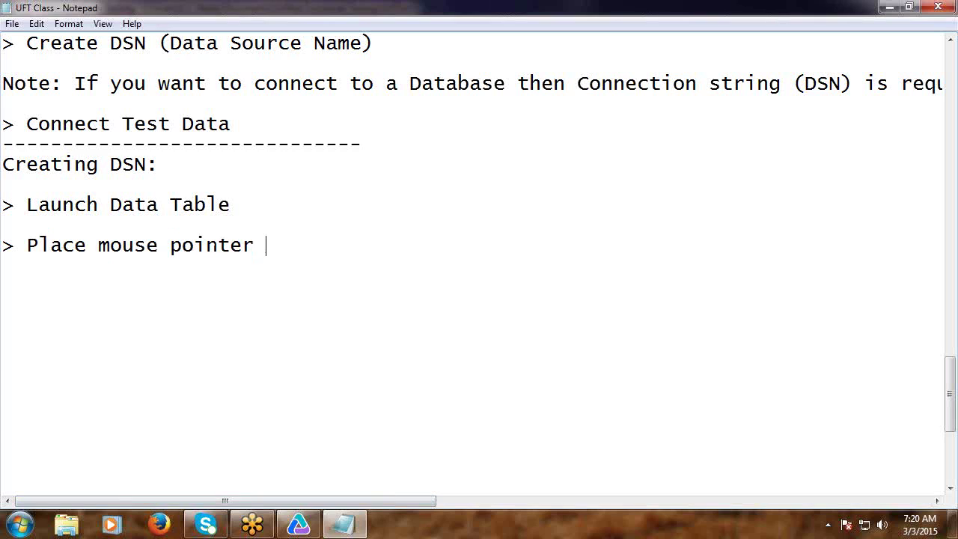
text(on Data Tab)
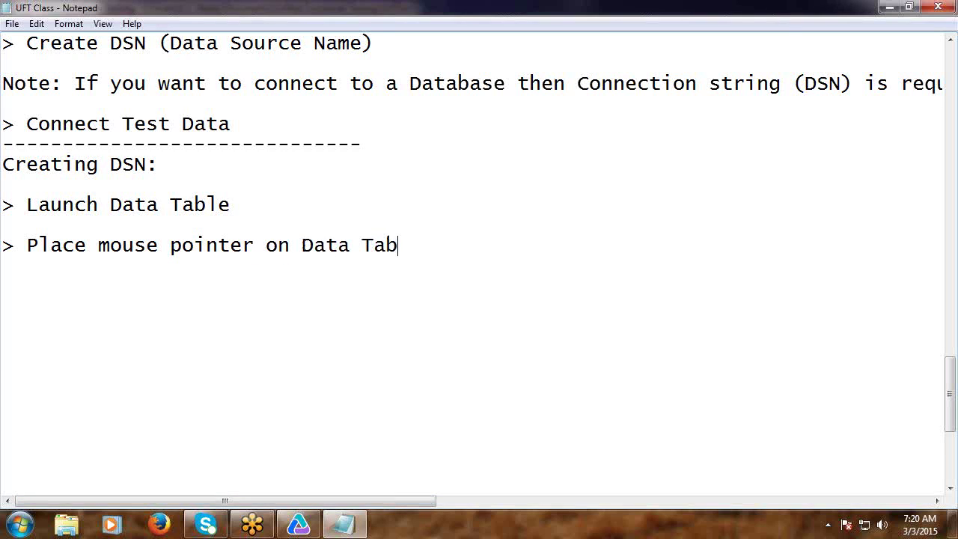
text(le and Right)
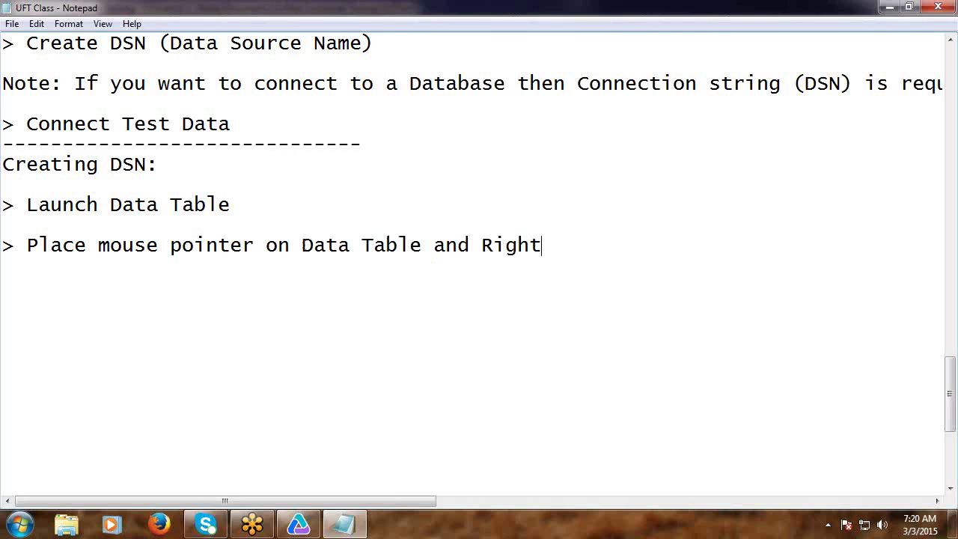
text( Click)
key(Return)
key(Return)
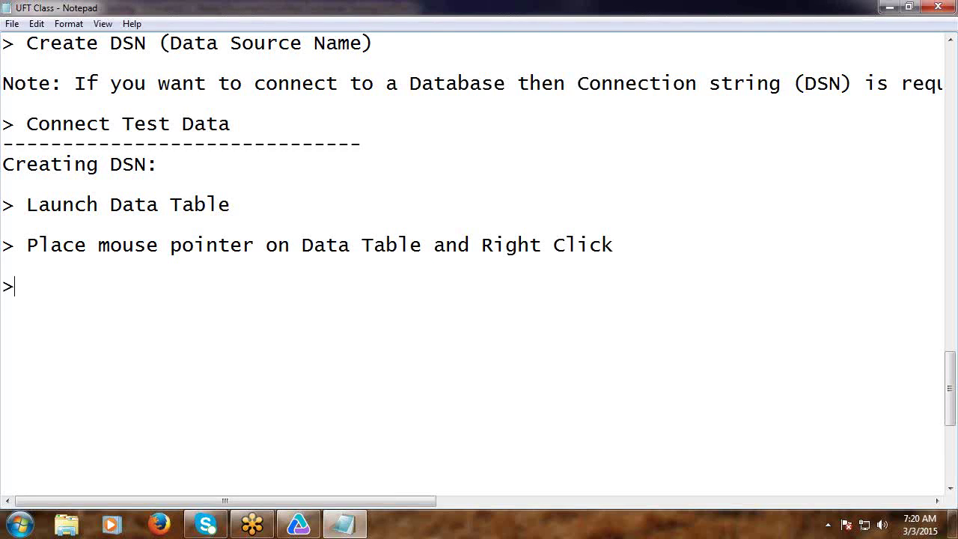
text(> Sheet >)
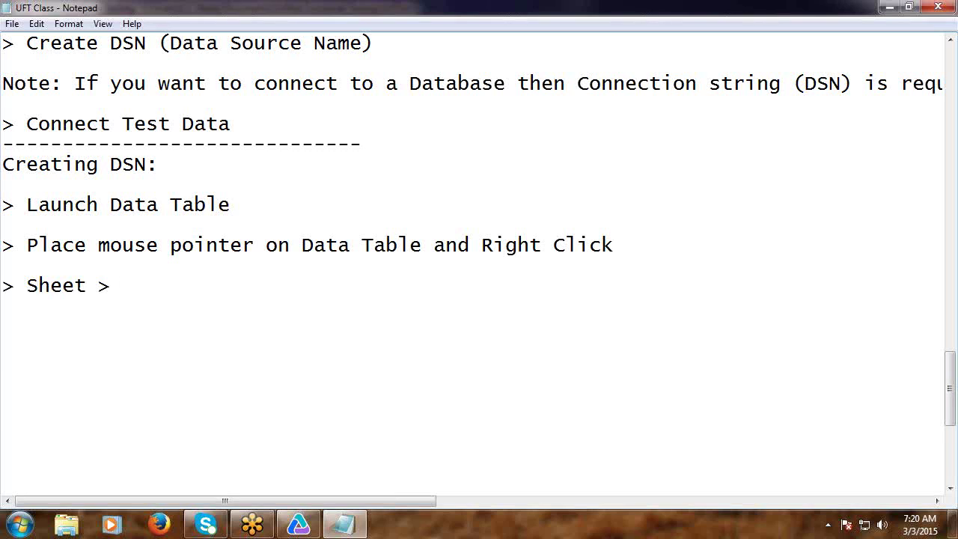
Recheck the Sheet > Import submenu in UFT's Data table menu, then minimize UFT.
click(313, 532)
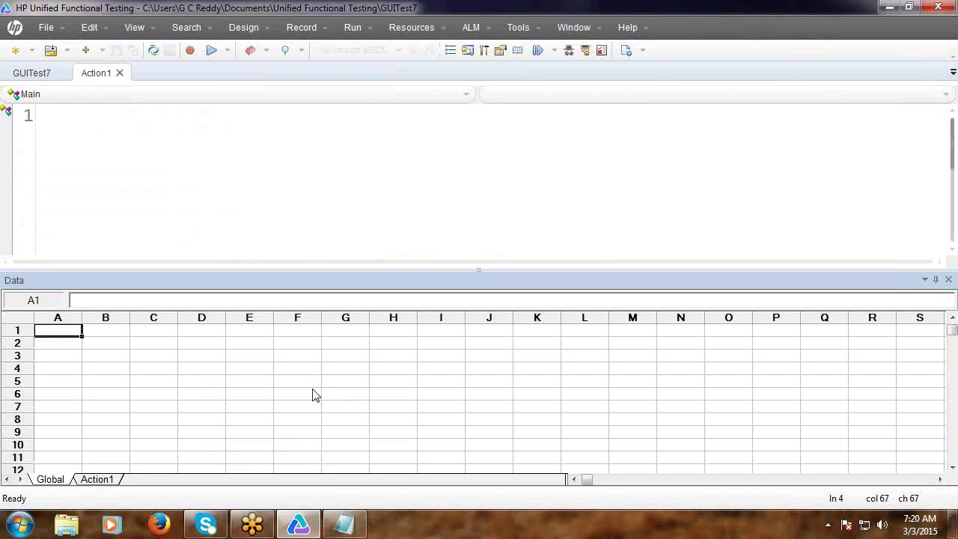
right_click(314, 393)
mouse_move(352, 421)
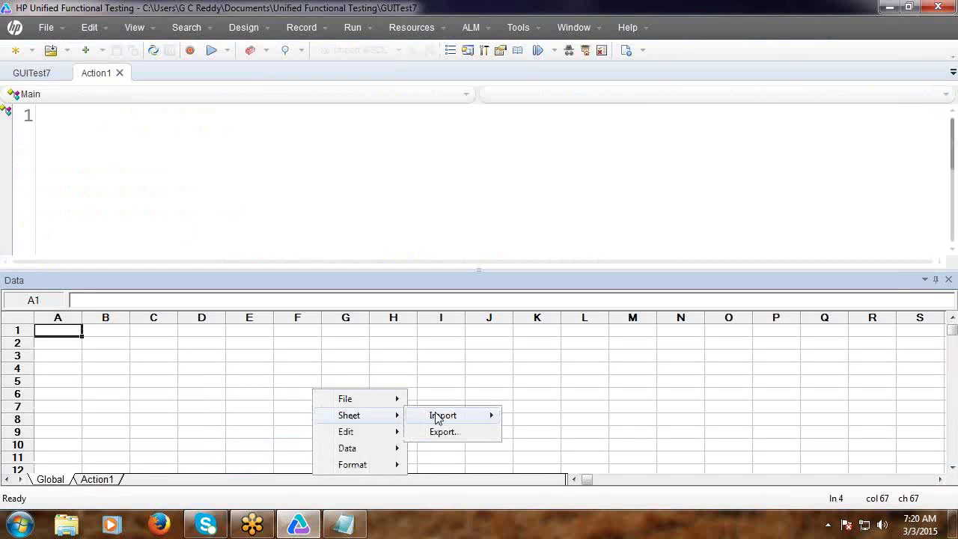
mouse_move(439, 416)
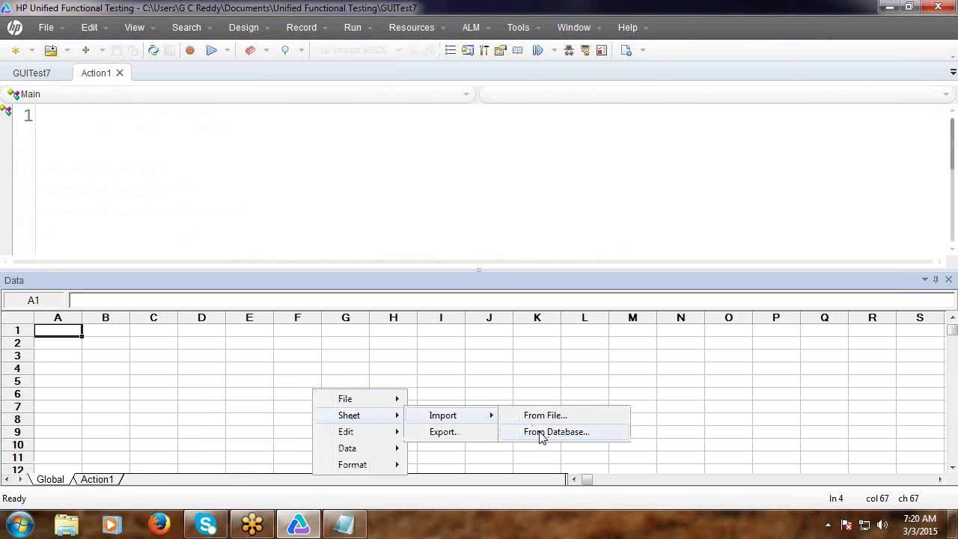
click(889, 8)
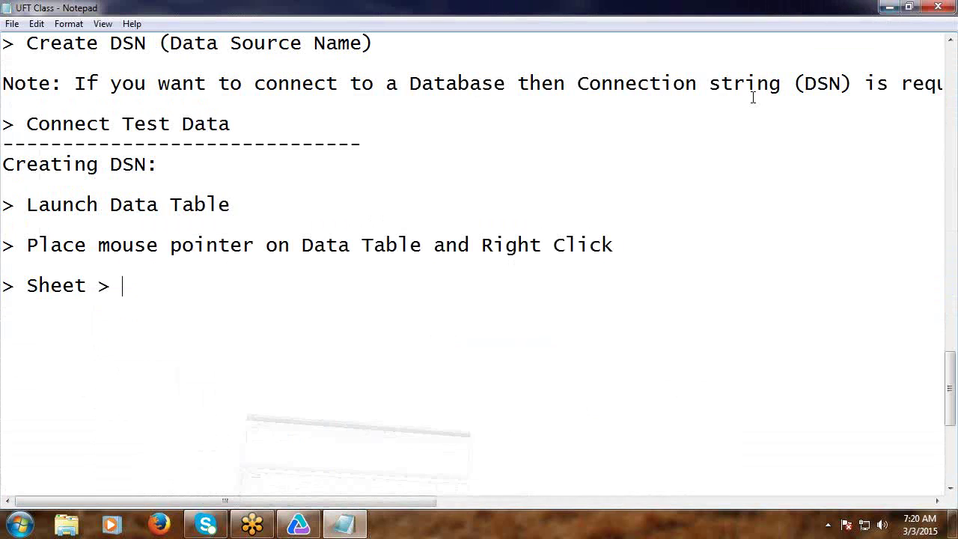
Finish the step as '> Sheet > Import > From Database' and begin a new '>' line.
text(Im)
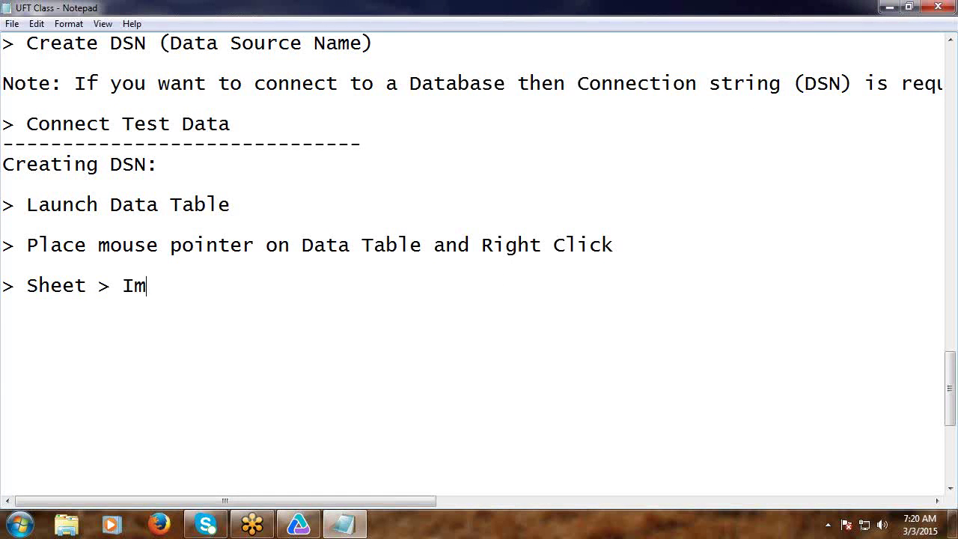
text(port > Fron)
key(BackSpace)
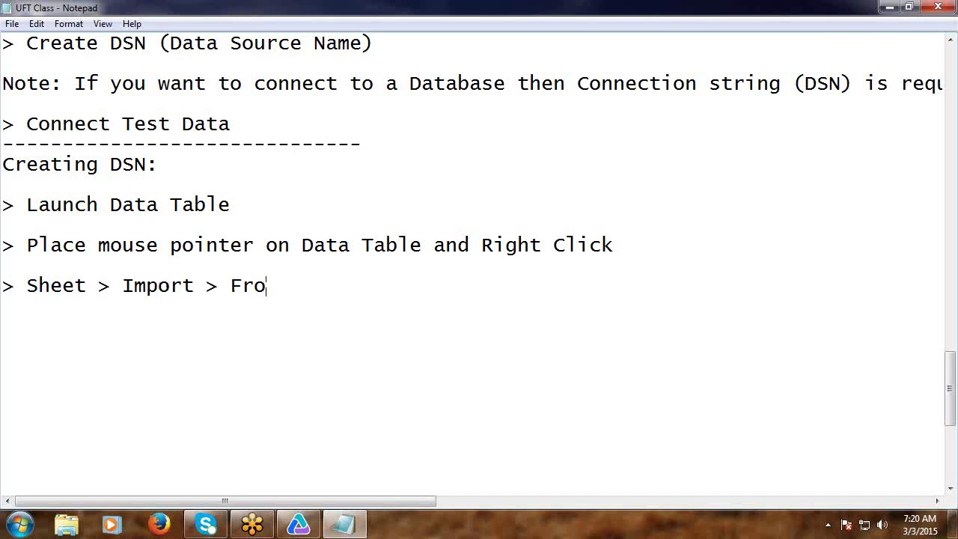
text(m Database)
key(Return)
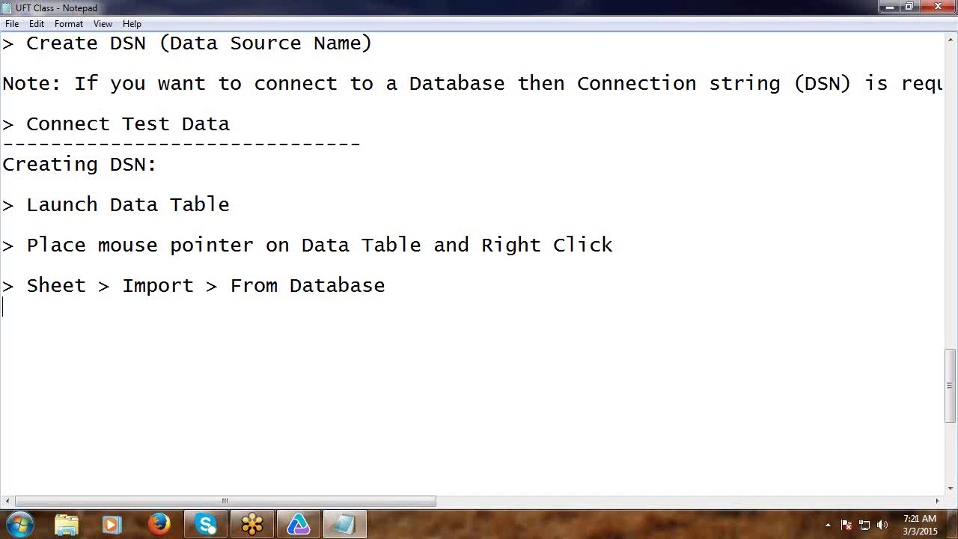
key(Return)
text(>)
Enlarge the Data table pane below the Action1 script in UFT.
click(298, 524)
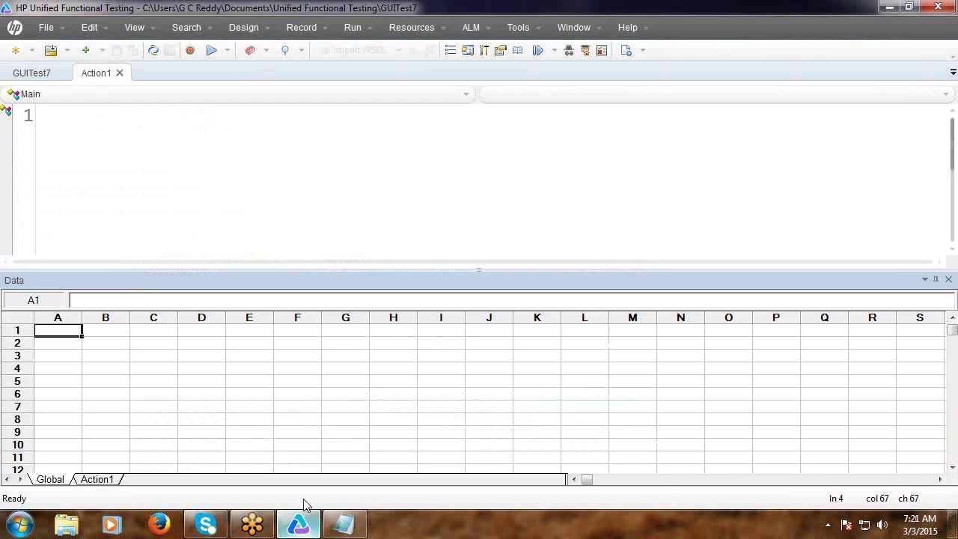
click(473, 222)
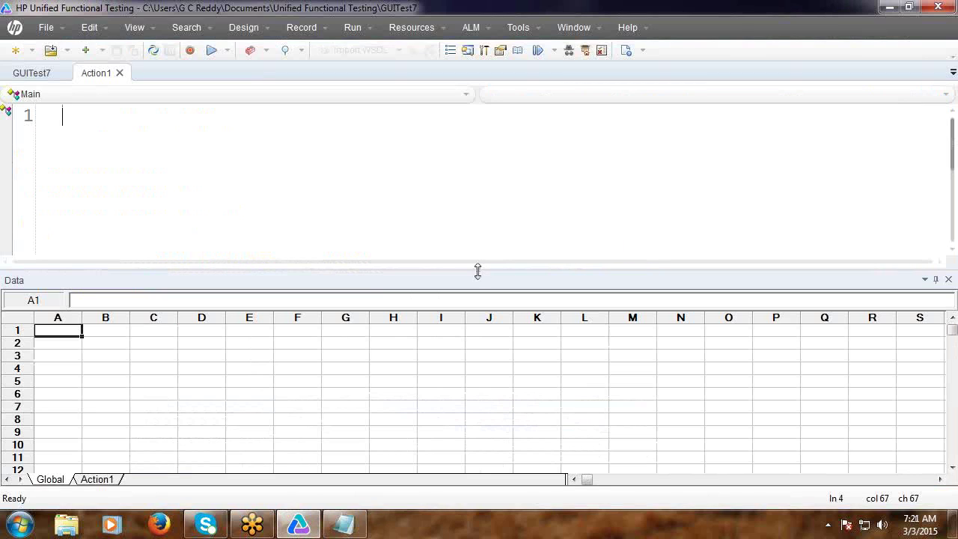
drag(477, 269, 480, 226)
Run Sheet > Import > From Database with 'Specify SQL statement manually', and start noting it.
right_click(140, 298)
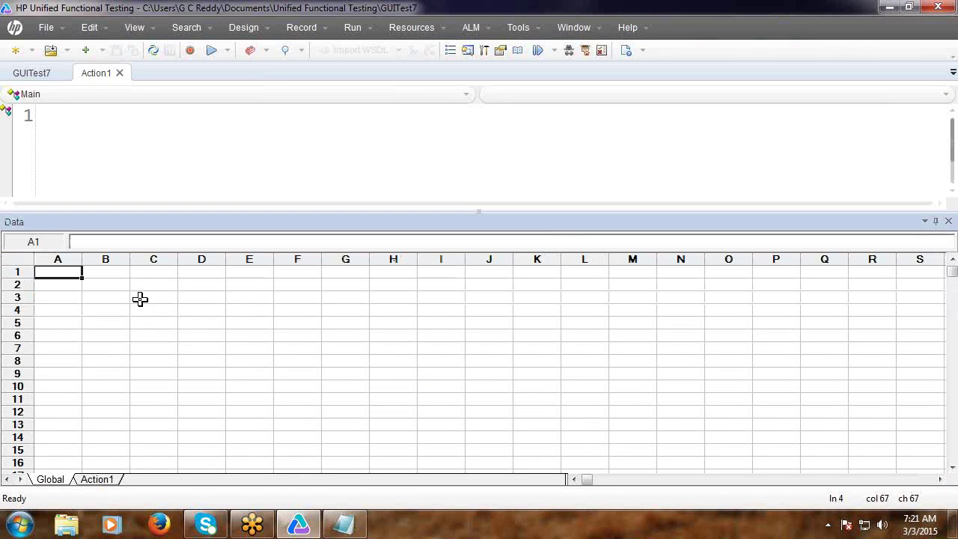
mouse_move(171, 329)
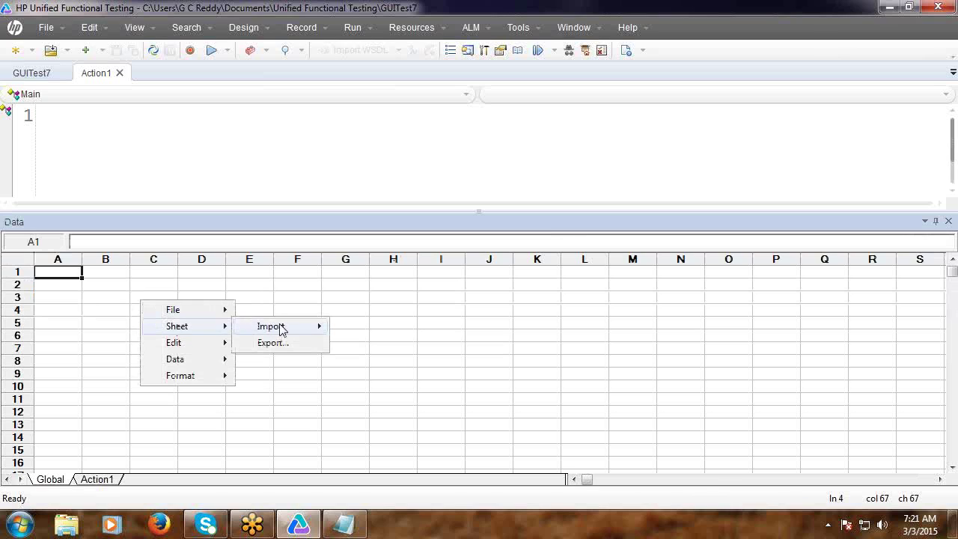
mouse_move(278, 330)
click(379, 344)
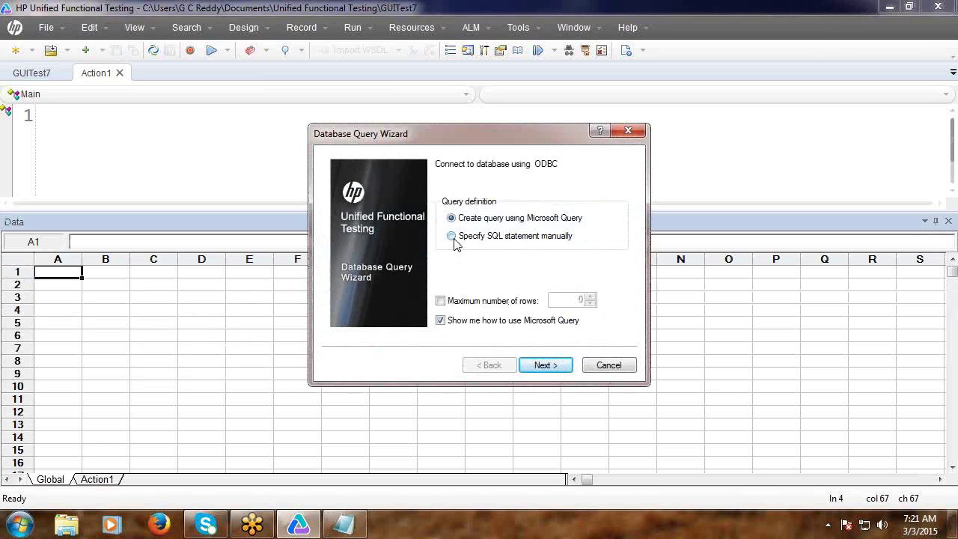
click(454, 239)
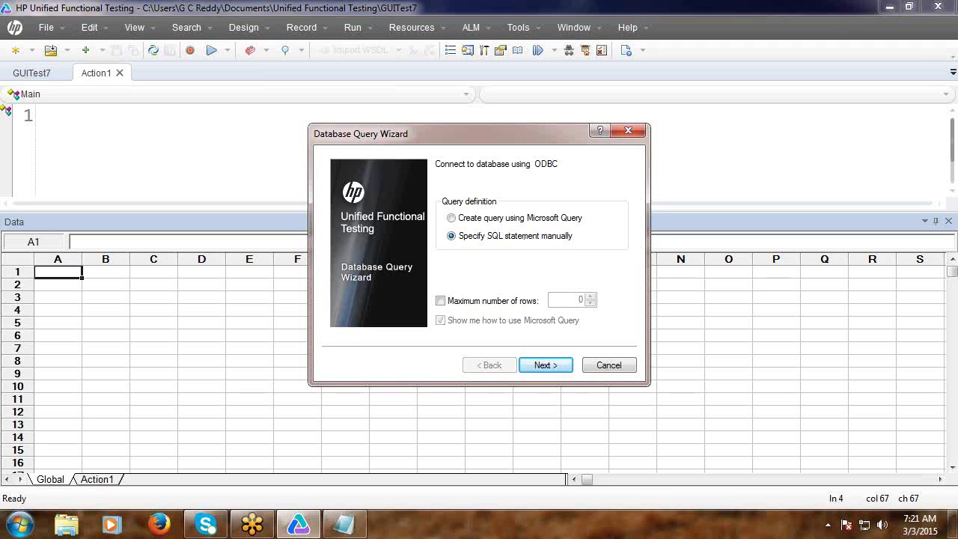
click(344, 524)
text(>)
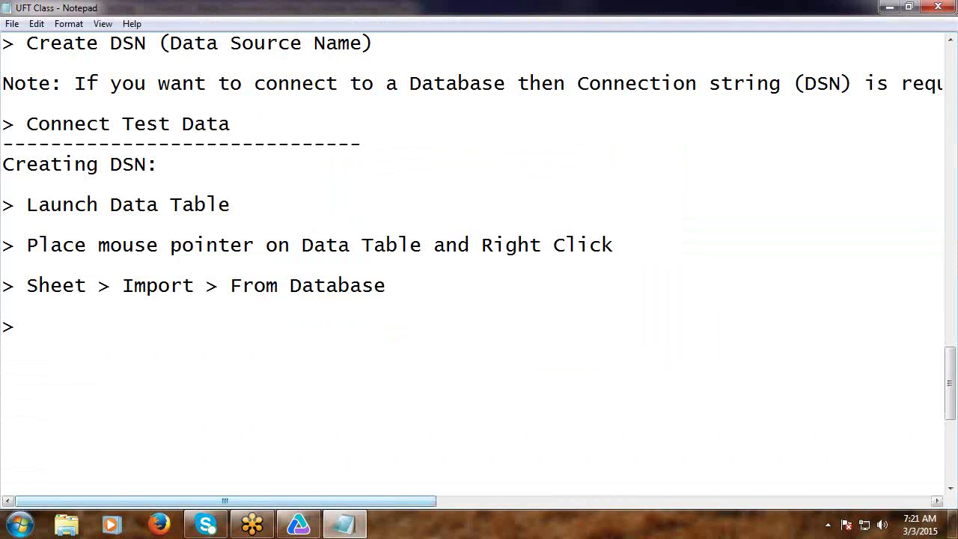
text(Select Specif)
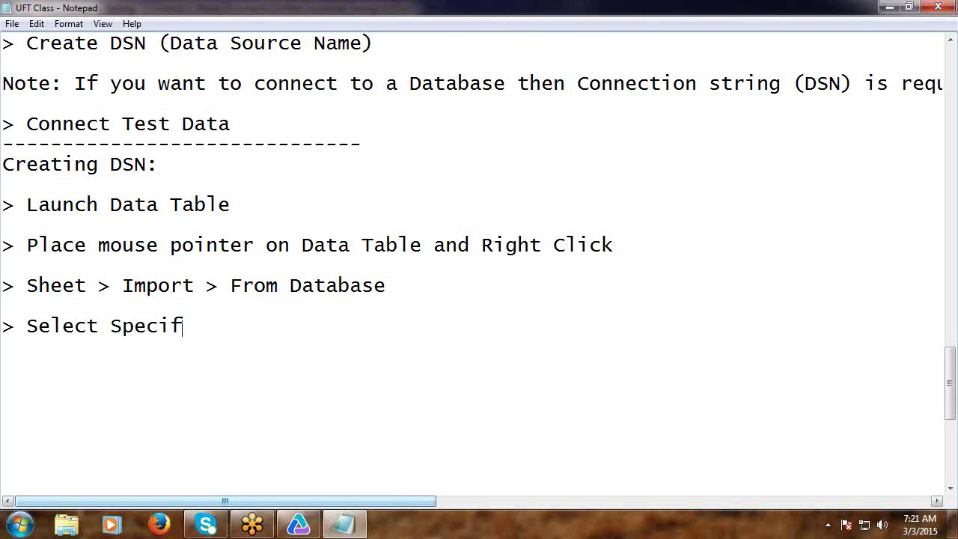
text(ty)
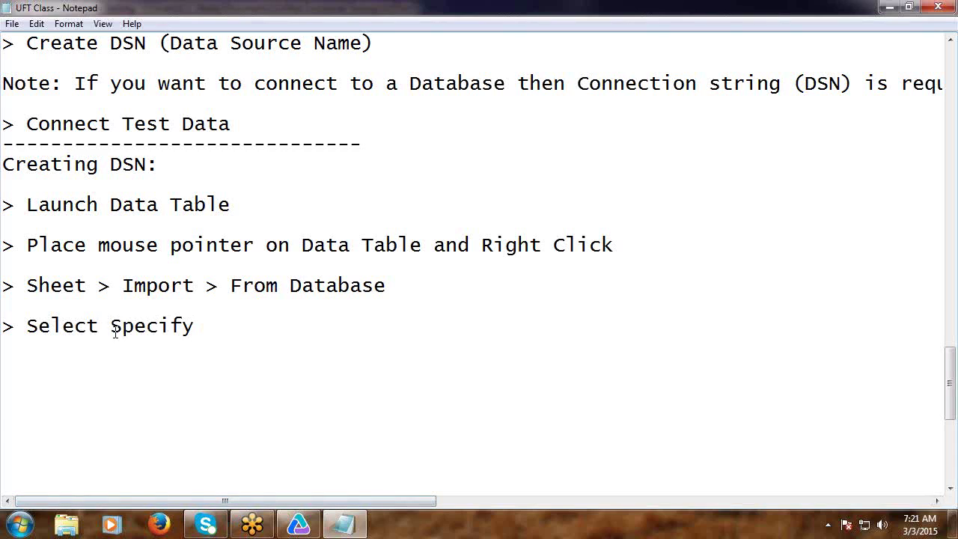
text(")
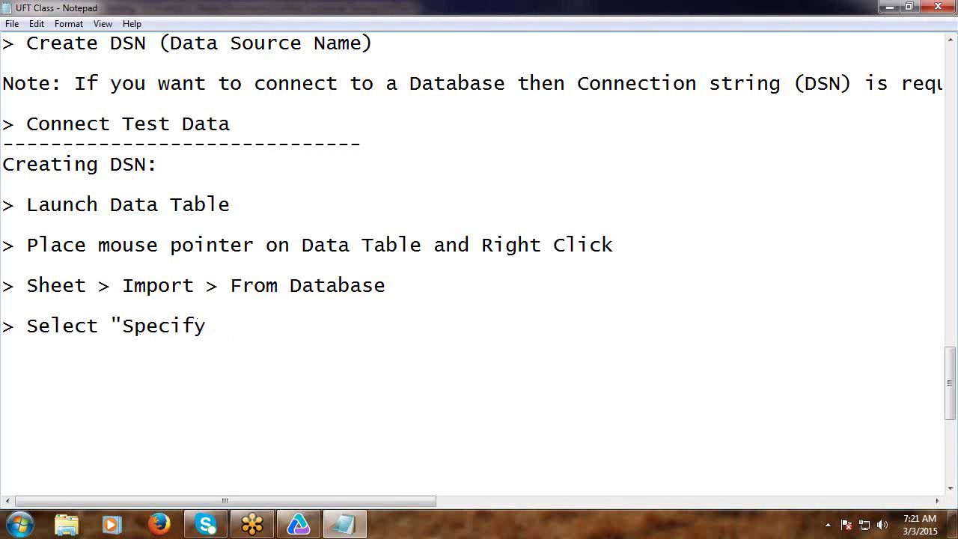
text( SA)
Complete the note '> Select "Specify SQL statement manually" option', fixing the typo.
key(BackSpace)
text(QL statement)
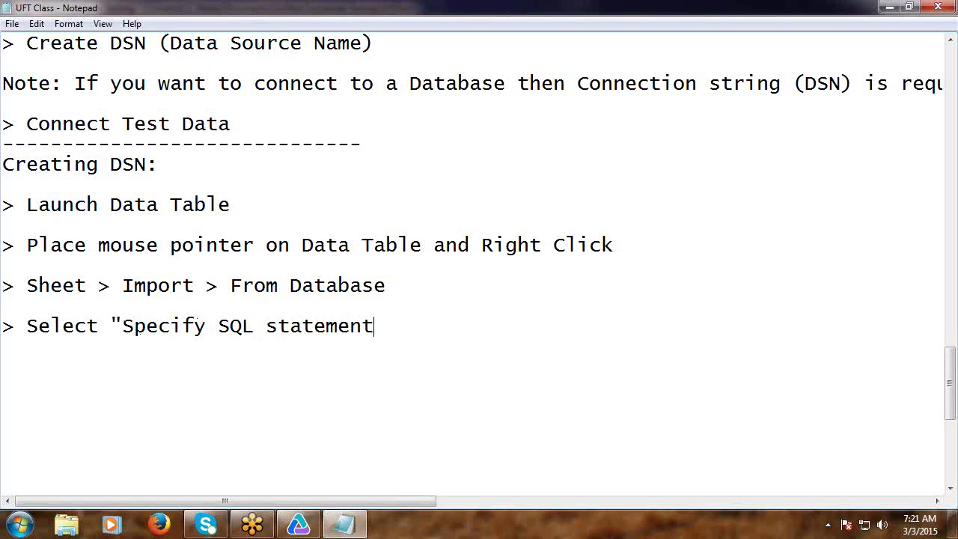
text( manually)
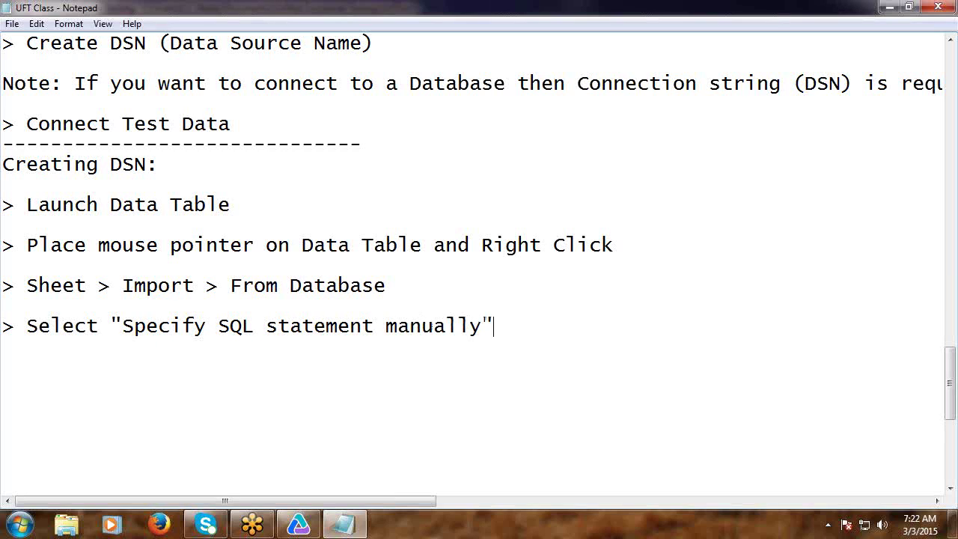
text(" option)
Advance the query wizard to its SQL statement page and note '> Click Next'.
key(Return)
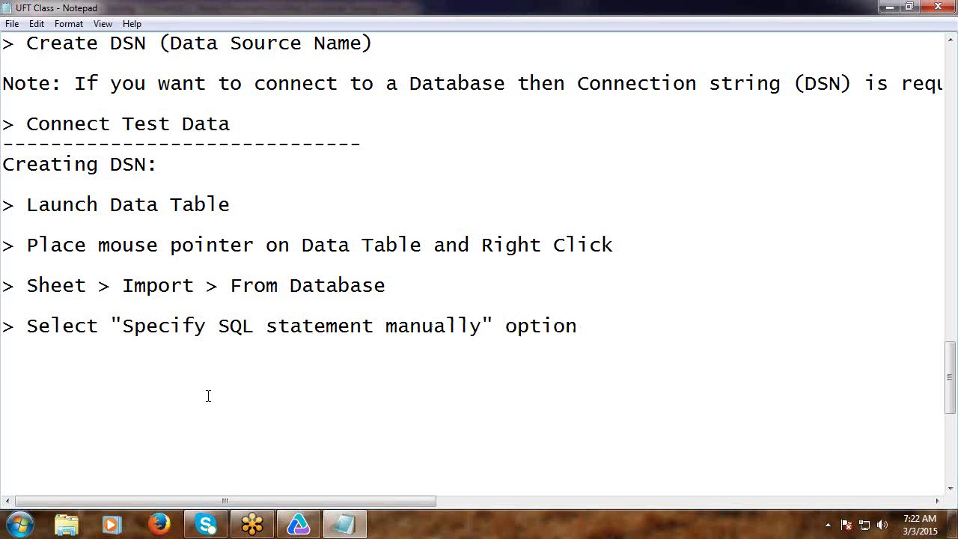
click(298, 524)
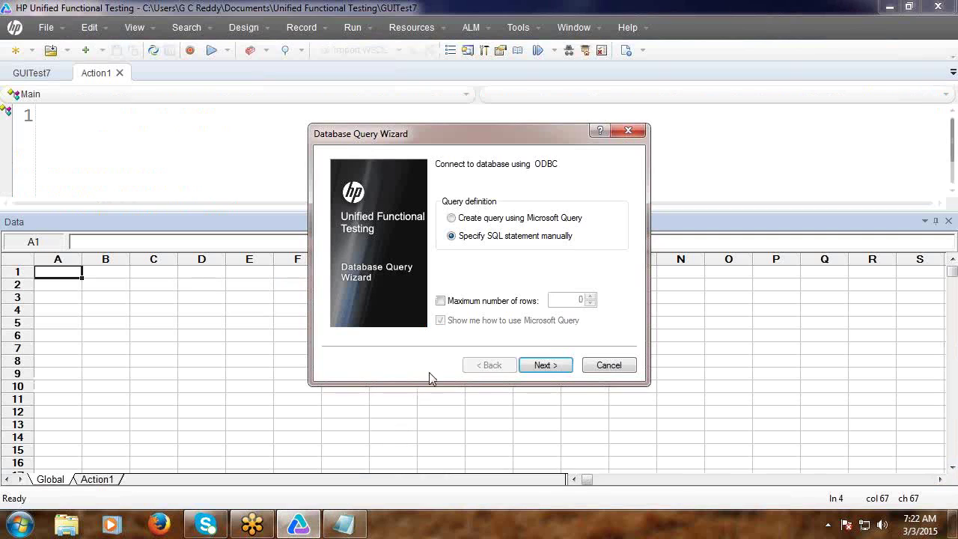
click(544, 368)
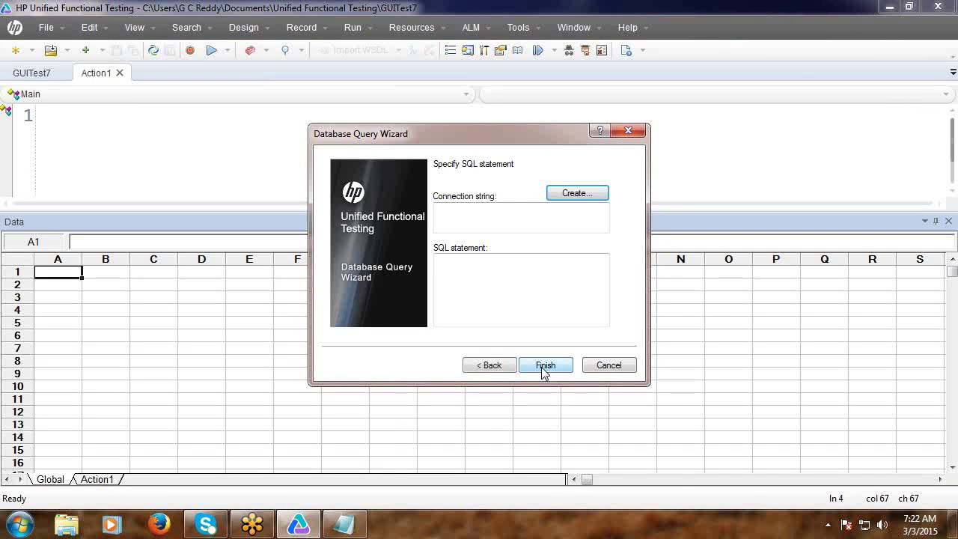
click(344, 524)
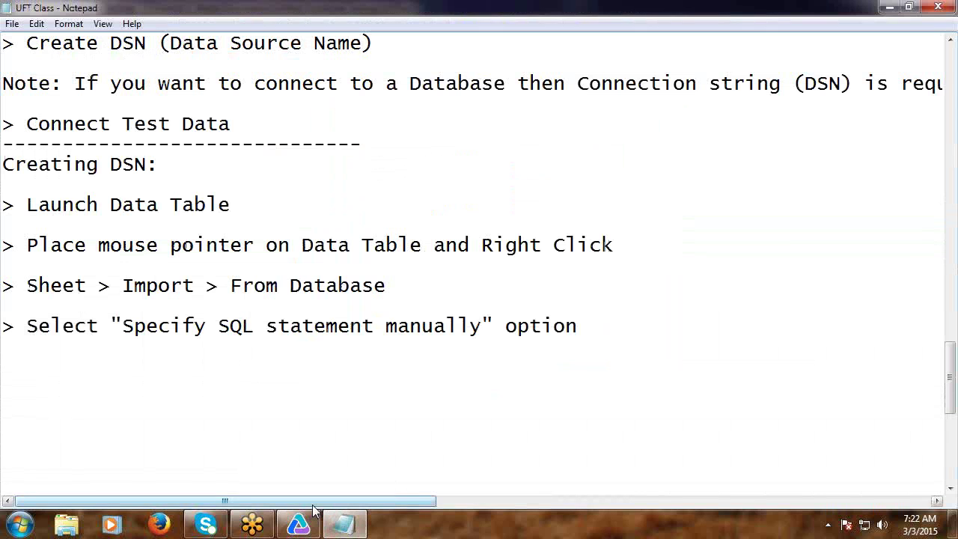
text(> Click Next)
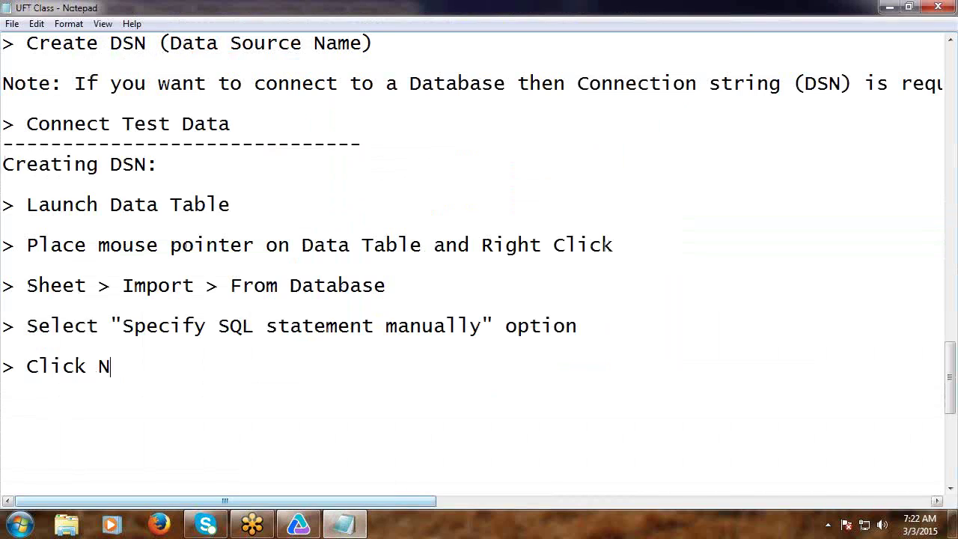
key(Return)
key(Return)
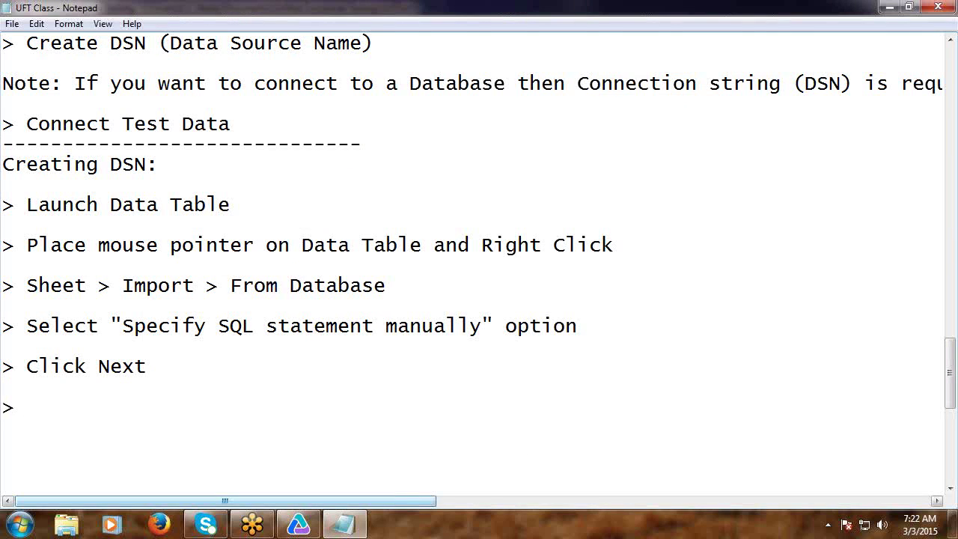
click(298, 524)
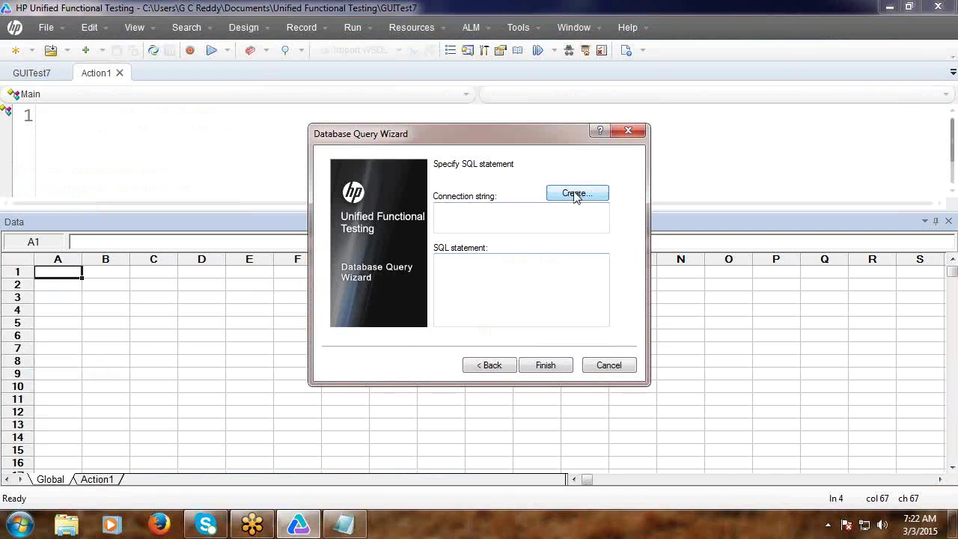
Start a new file data source via Create... and New..., noting 'Click Create' and '> Click New'.
click(574, 194)
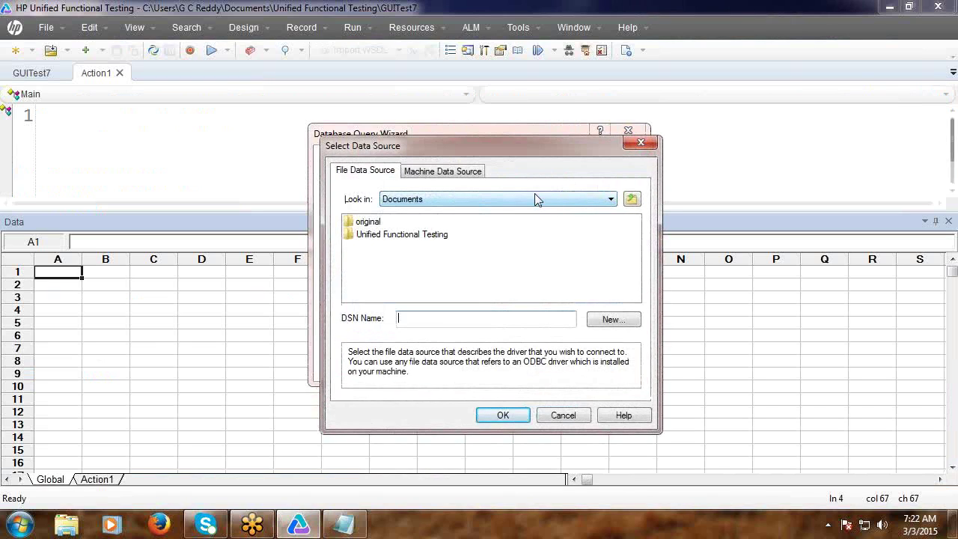
click(612, 320)
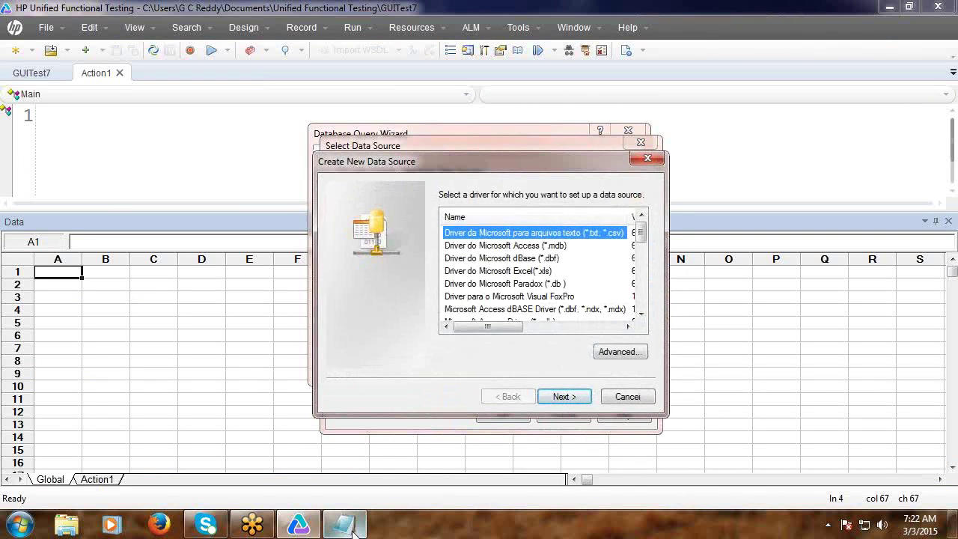
click(355, 530)
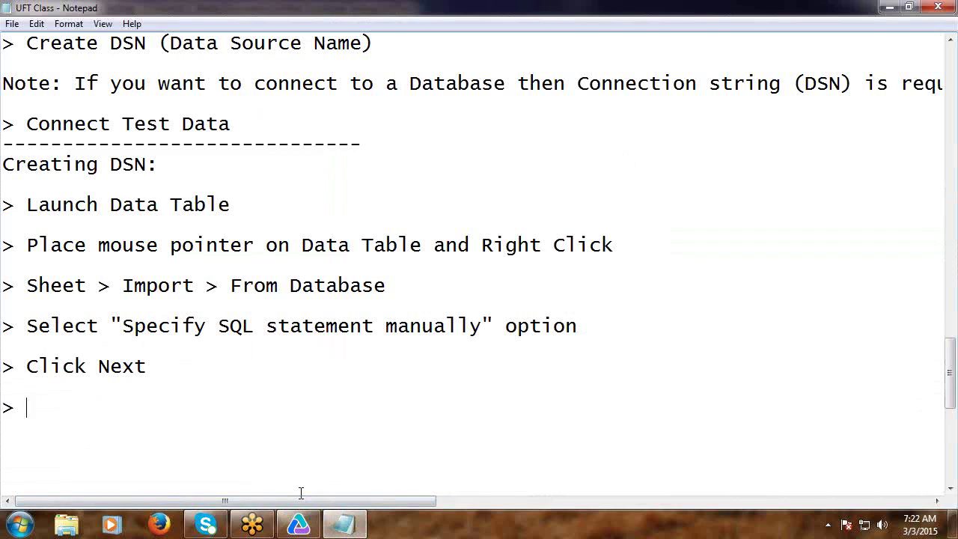
text(Click Create)
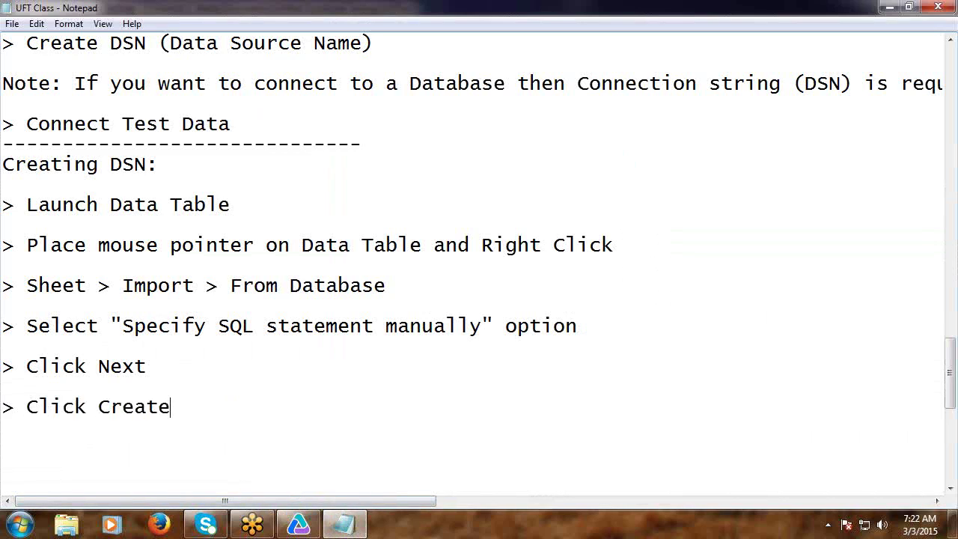
key(Return)
text(> Clic)
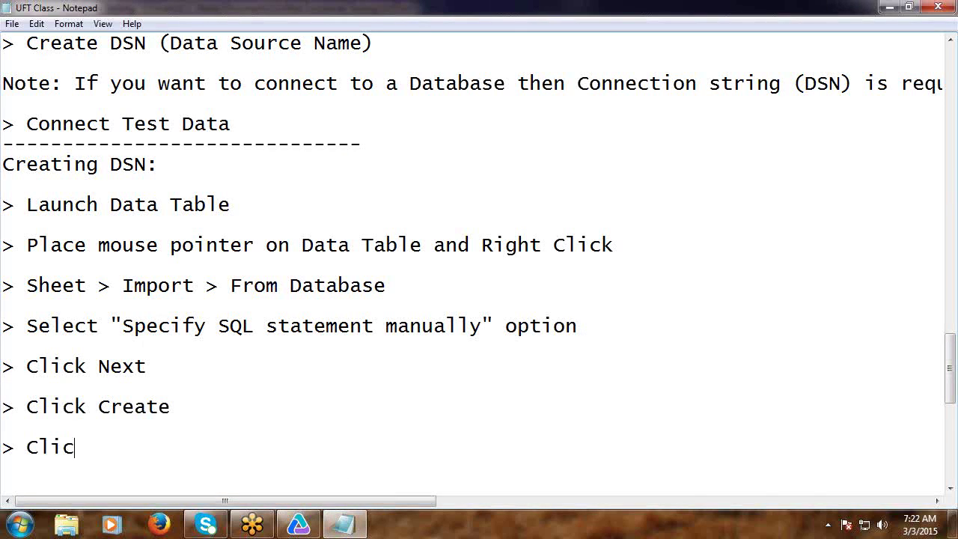
text(k New)
key(Return)
key(Return)
key(Return)
key(Return)
key(Return)
key(Return)
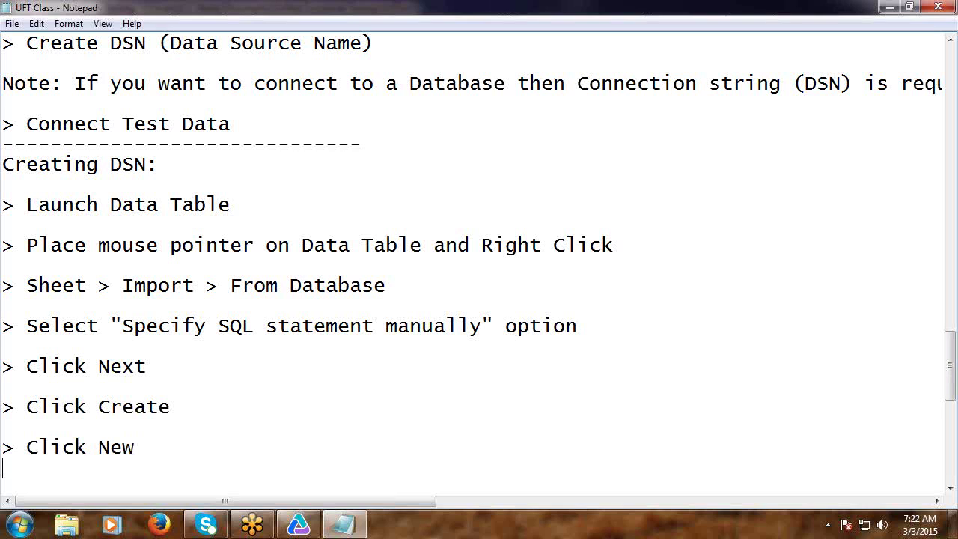
key(Return)
key(Return)
key(Return)
key(Return)
key(Return)
key(Return)
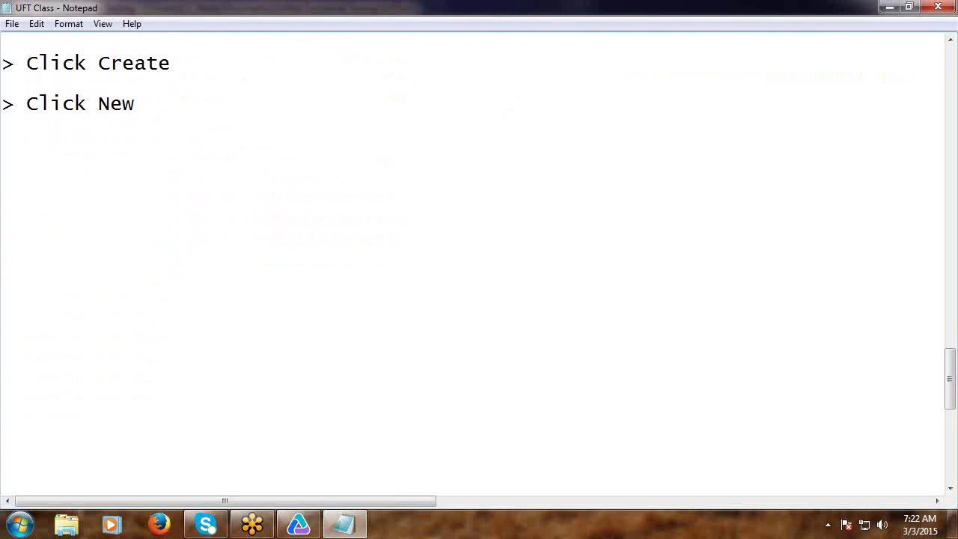
click(343, 524)
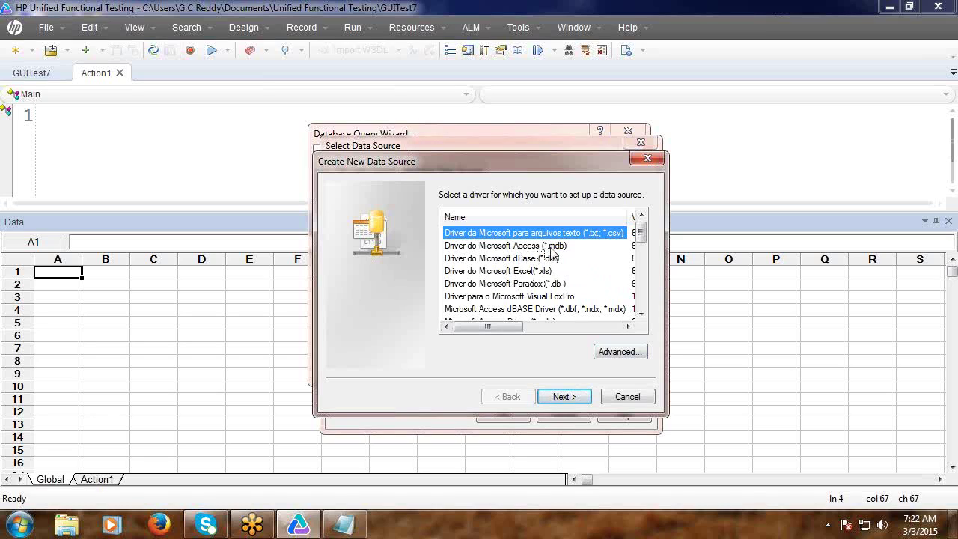
Choose the Microsoft Access (*.mdb) driver, advance, and note '> Select Driver for our Database'.
click(561, 247)
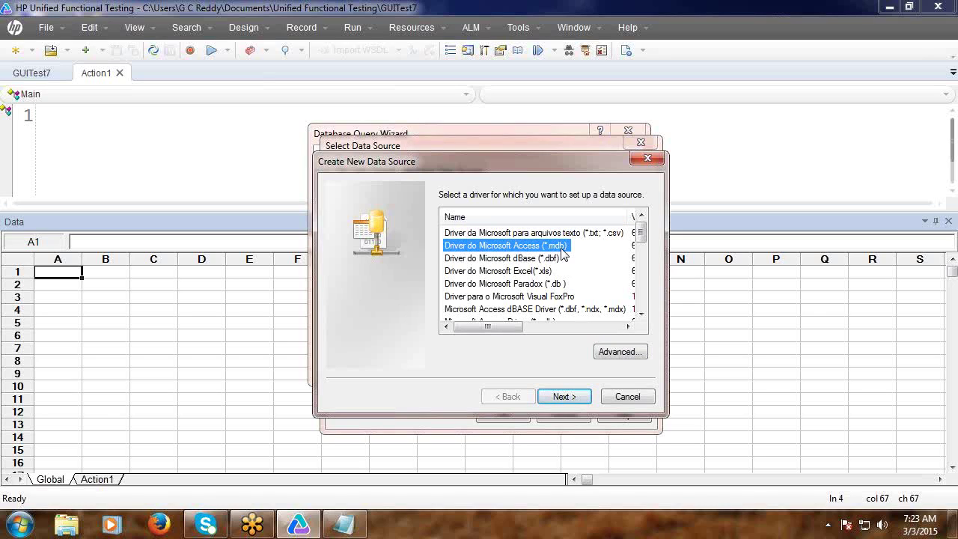
click(563, 396)
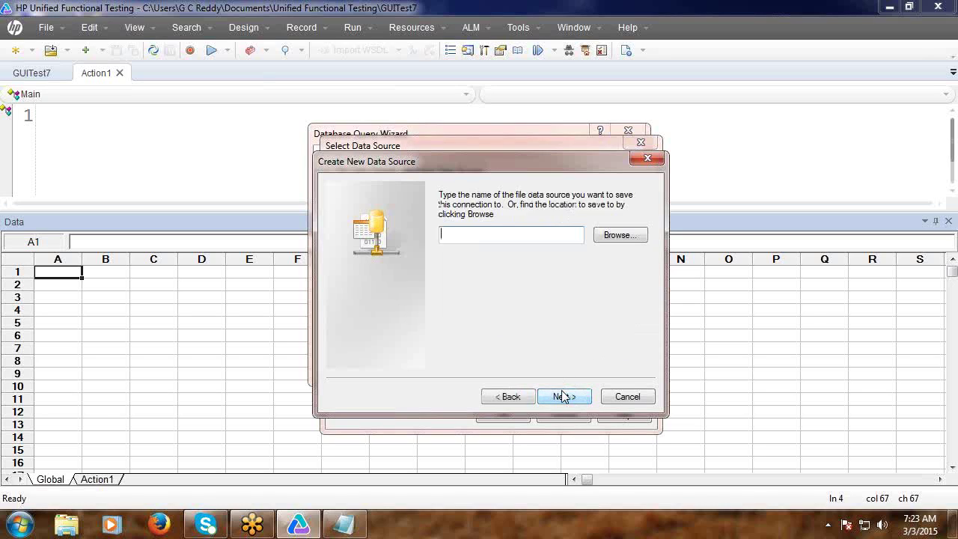
click(345, 524)
click(25, 142)
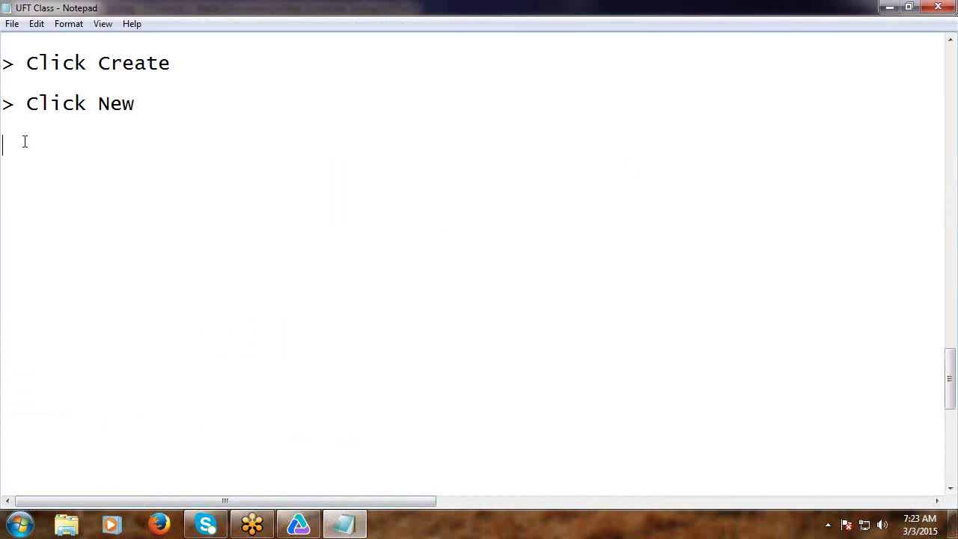
text(> Sele)
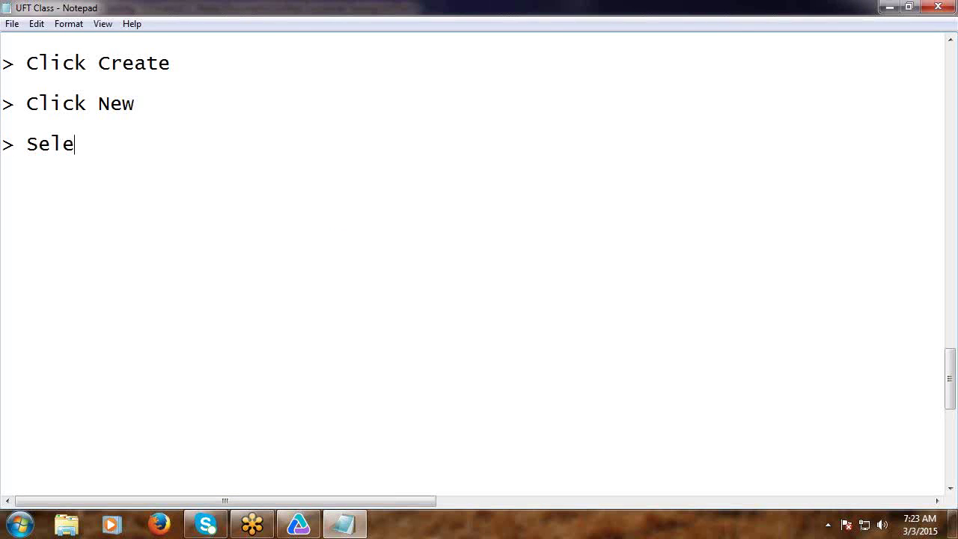
text(ct Drib)
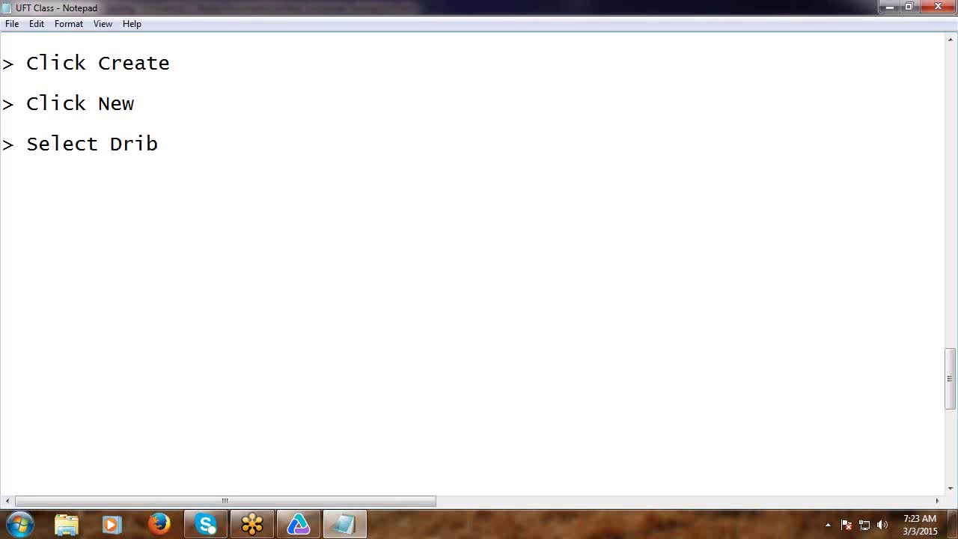
key(BackSpace)
text(ver for )
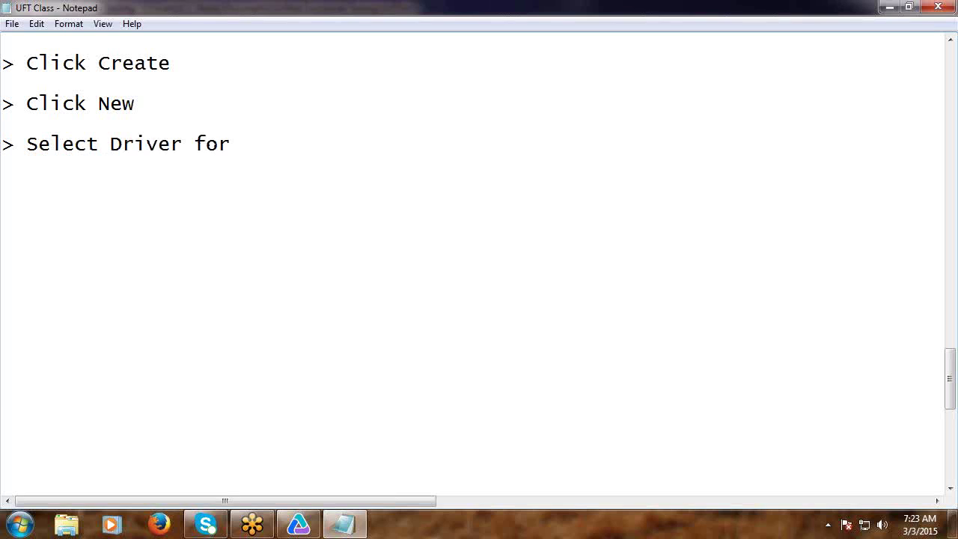
text(our Data)
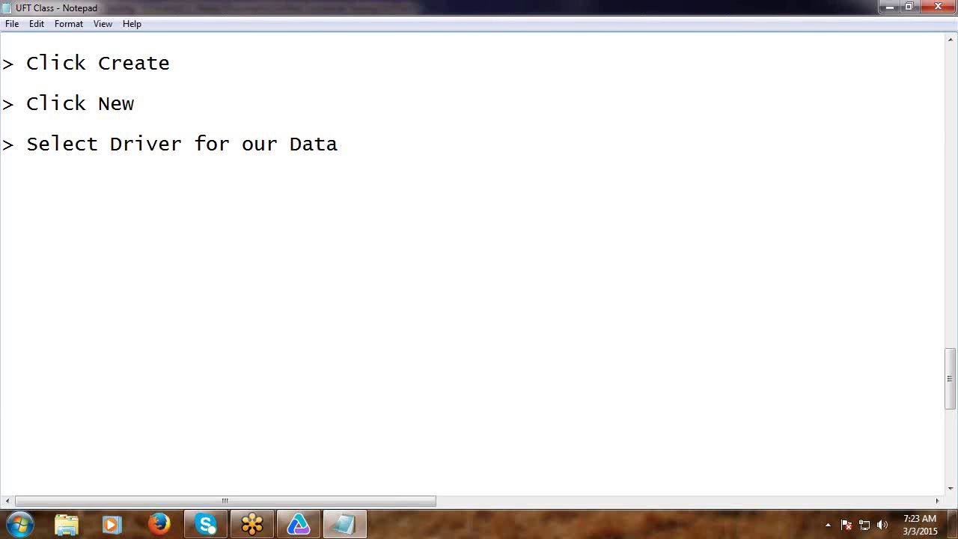
text(base)
key(Return)
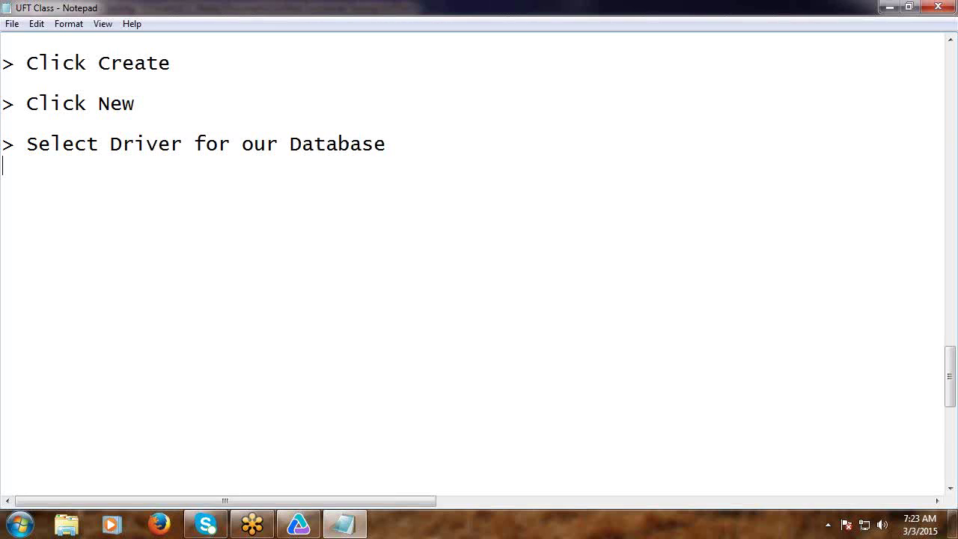
key(Return)
text(>)
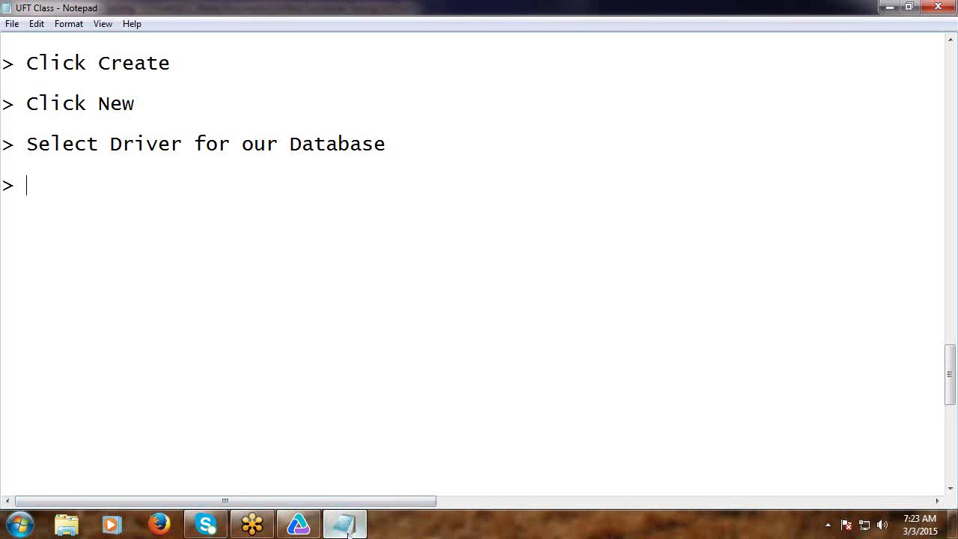
Recheck the wizard's driver and file-name pages, then note 'and Click Next' and '> Browse path to store DSN'.
click(292, 528)
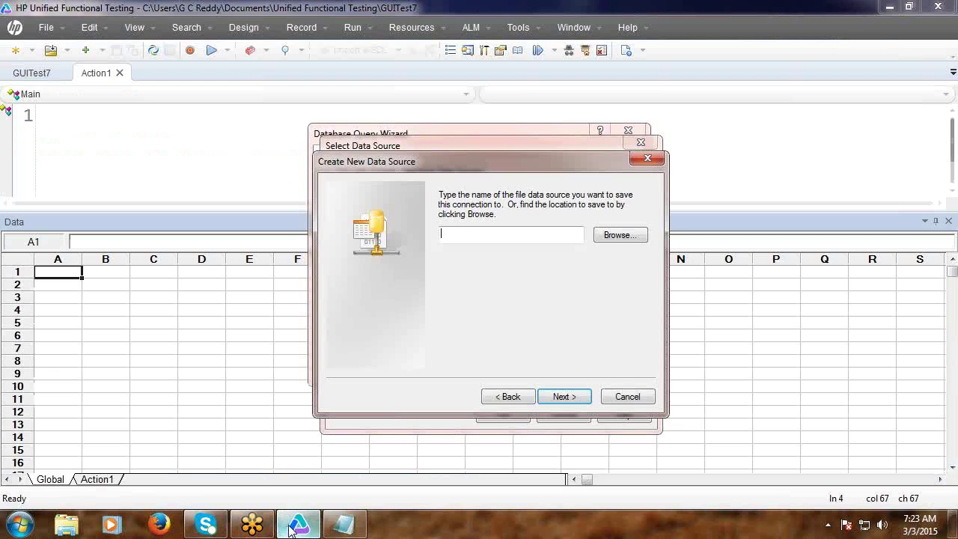
click(505, 401)
click(555, 399)
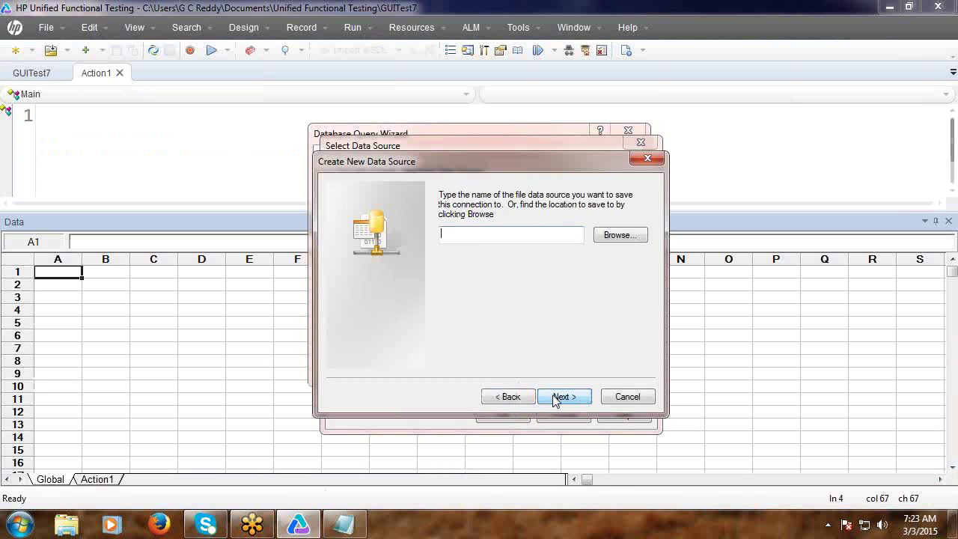
click(344, 526)
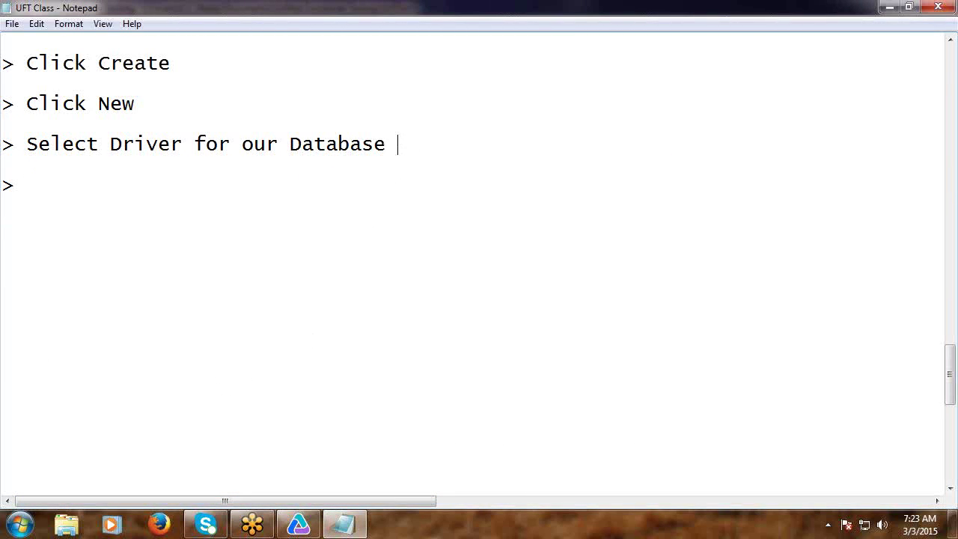
text(and Click Ne)
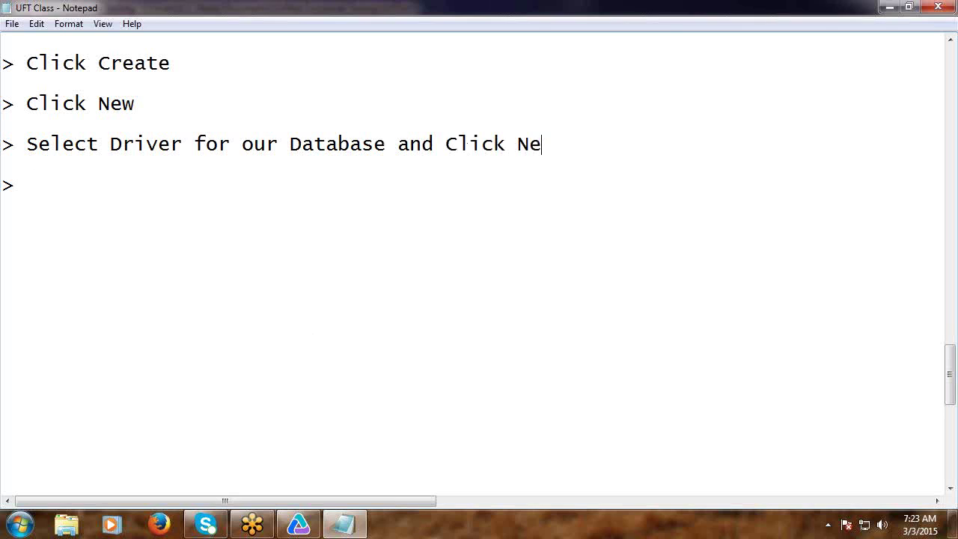
text(xt  > )
text(Browse)
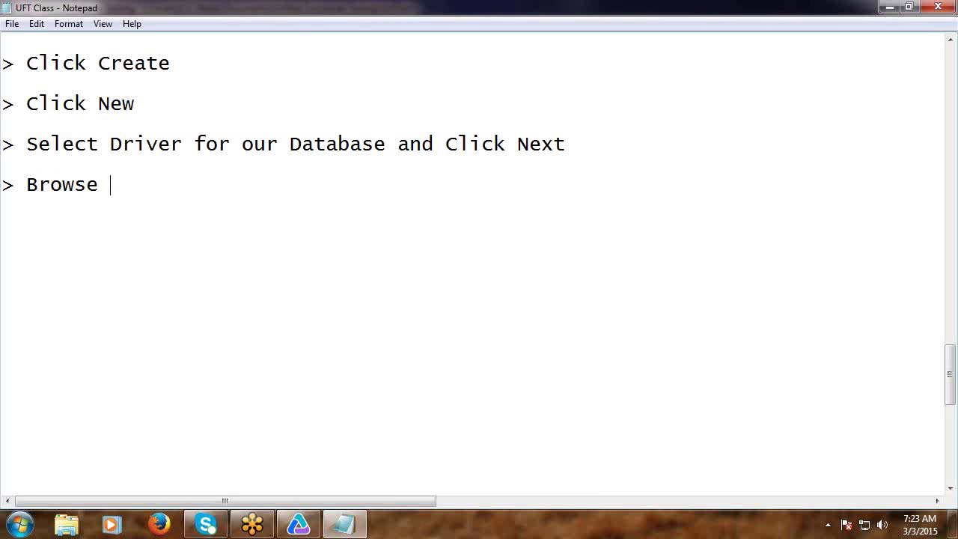
text( path to st)
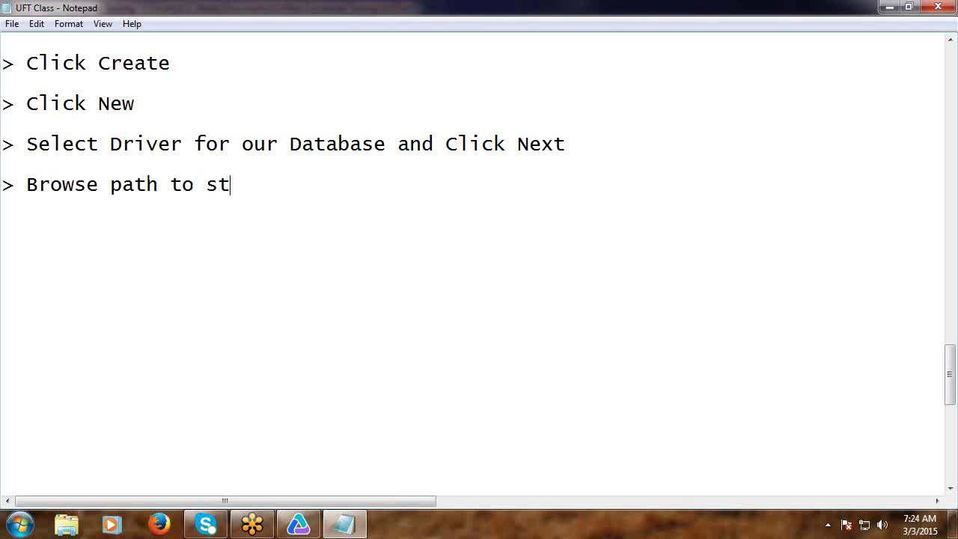
text(ore DSN)
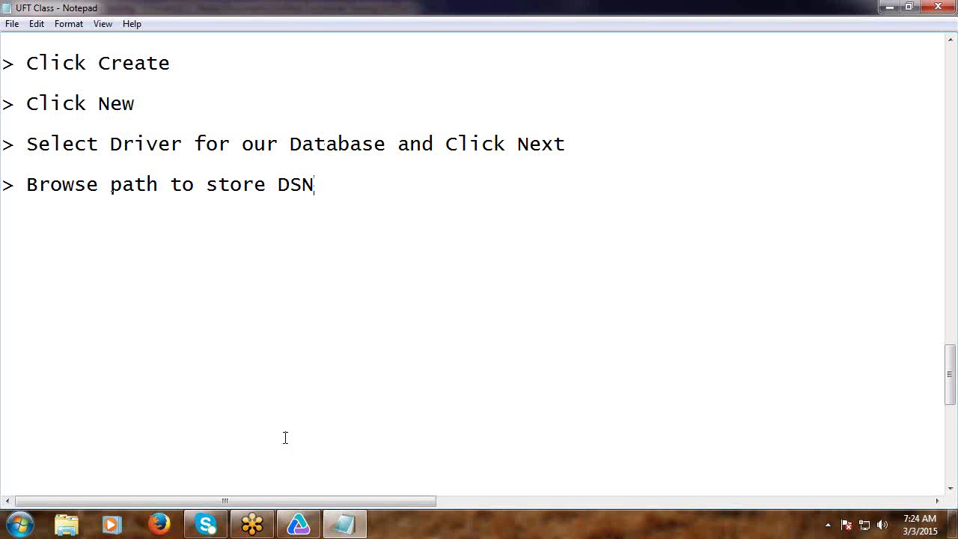
click(299, 524)
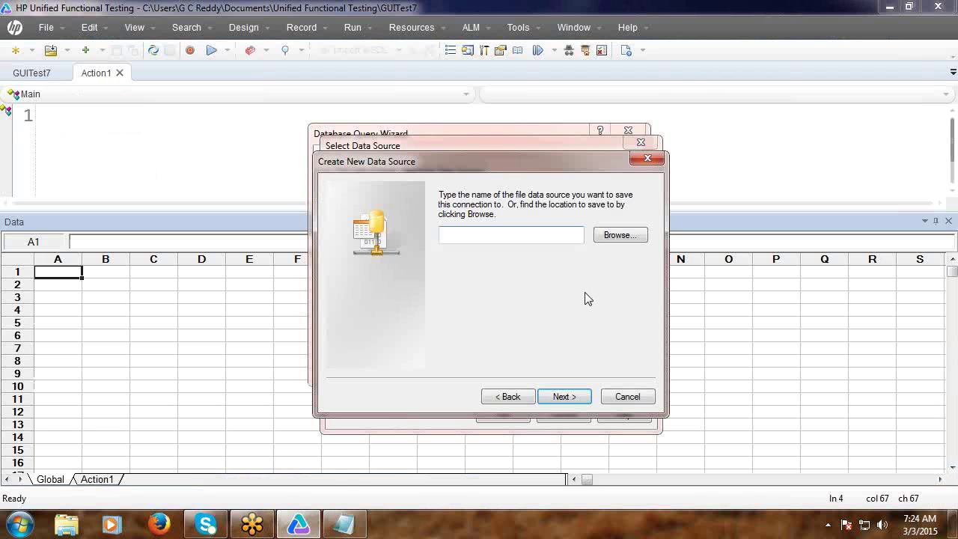
Save the new file data source as Flights in the Desktop folder.
click(608, 238)
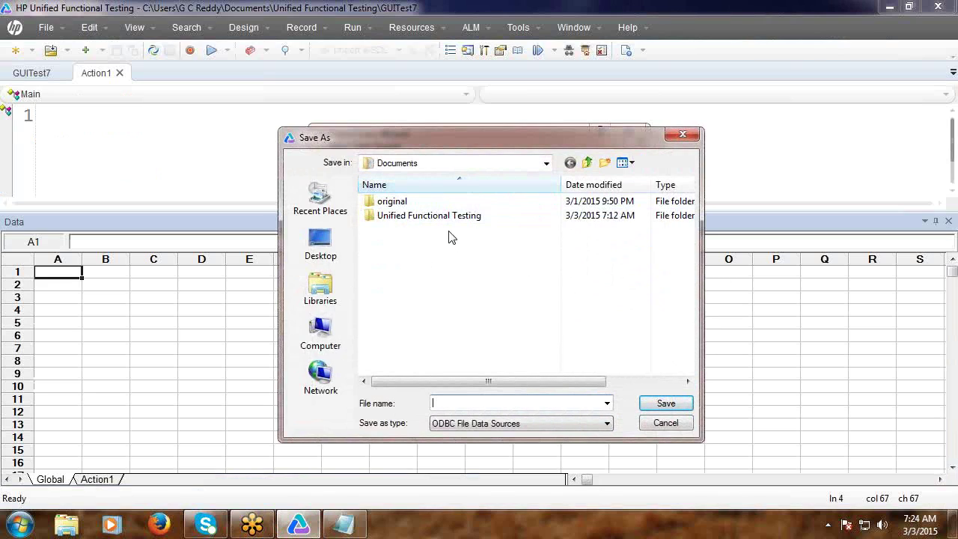
click(546, 163)
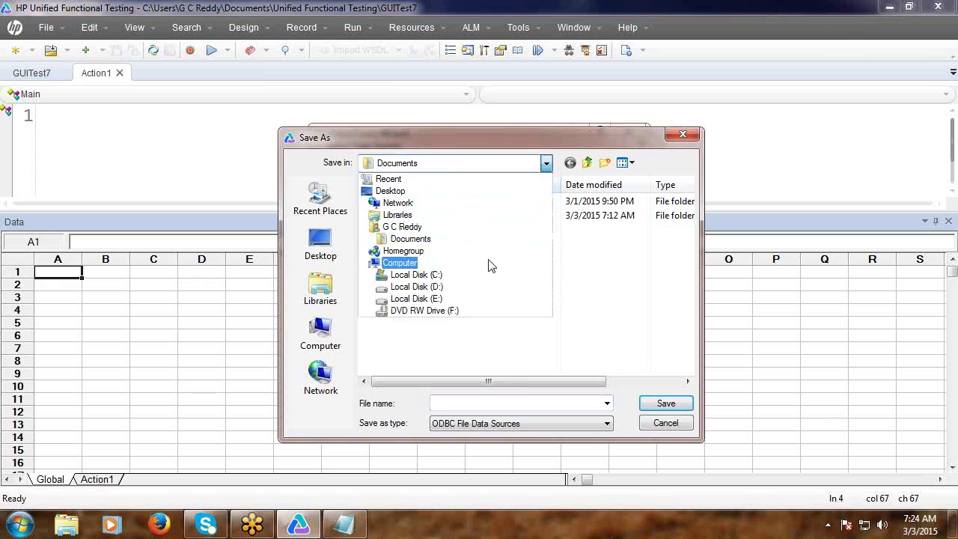
click(462, 194)
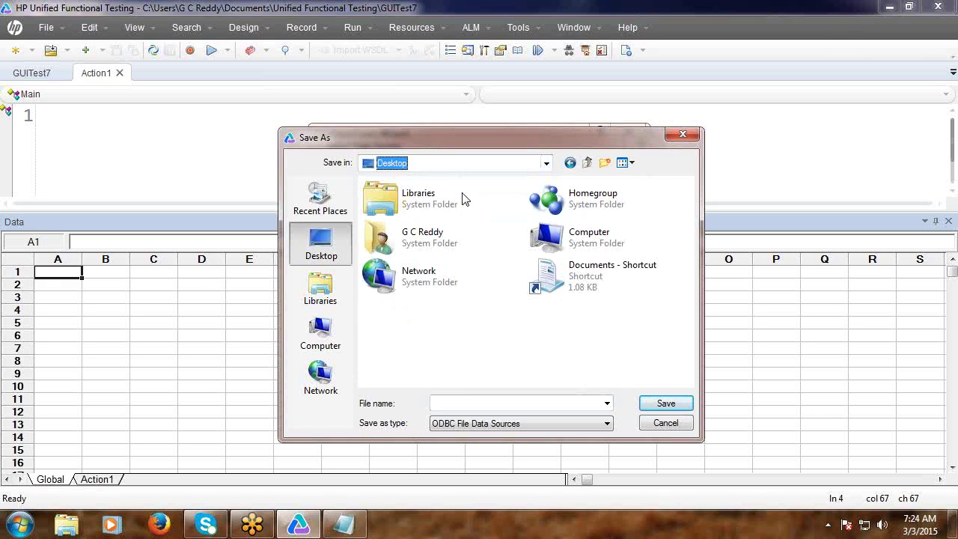
click(529, 405)
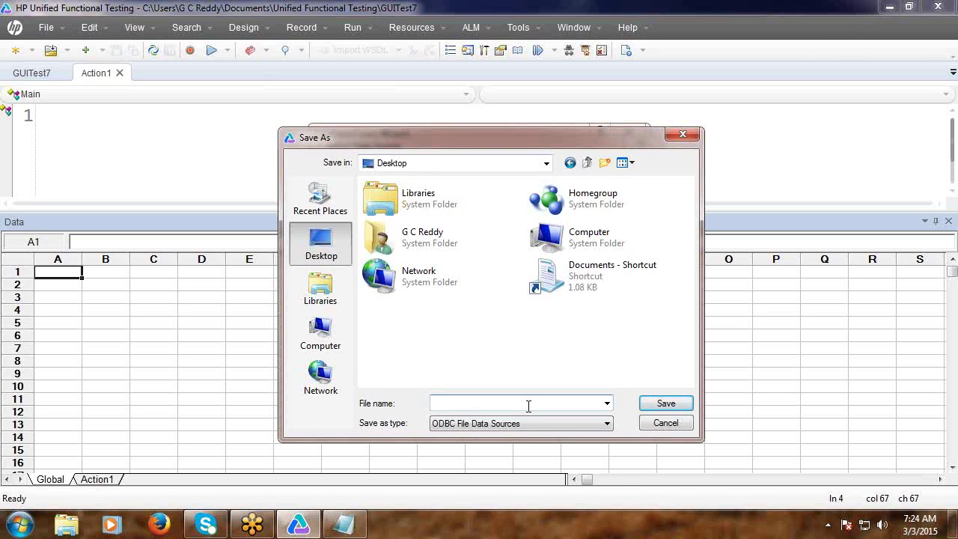
text(M)
key(BackSpace)
text(F)
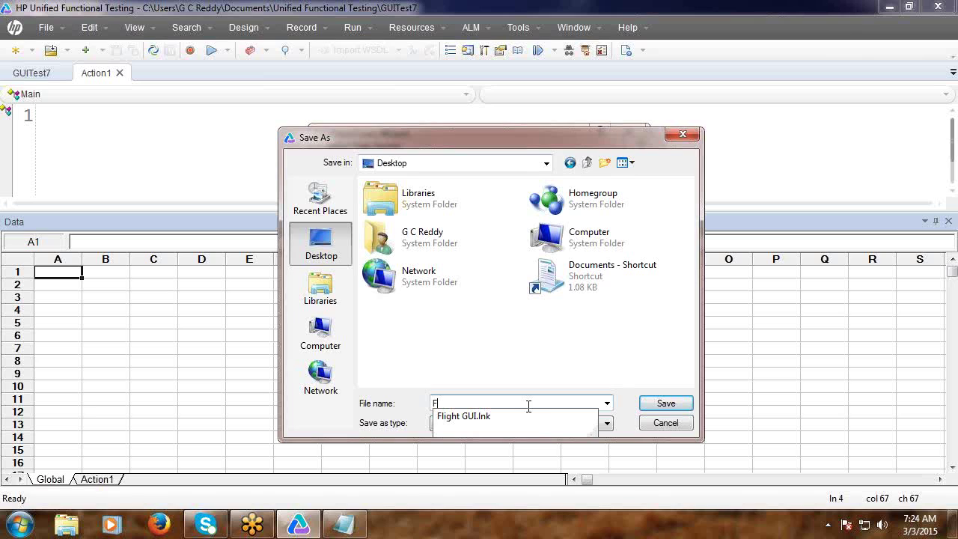
text(lights)
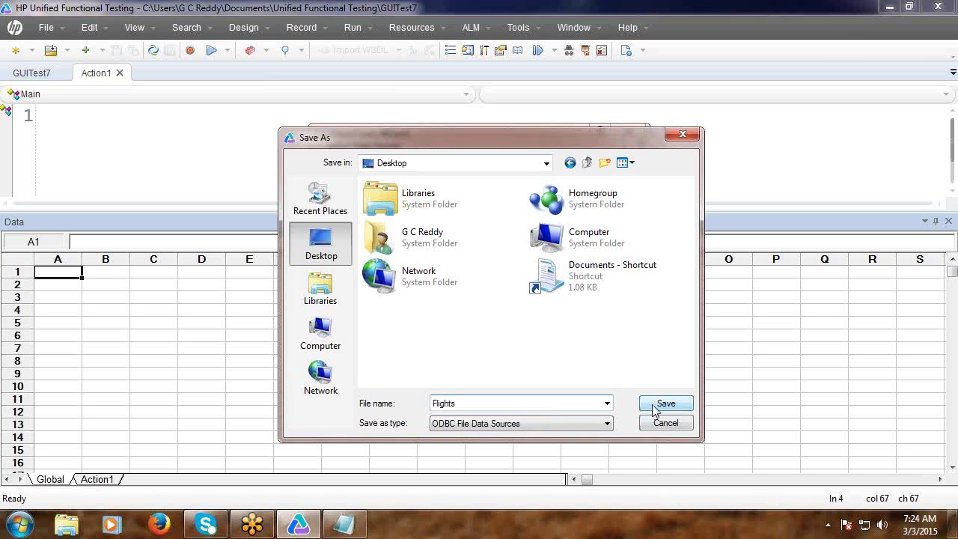
click(654, 406)
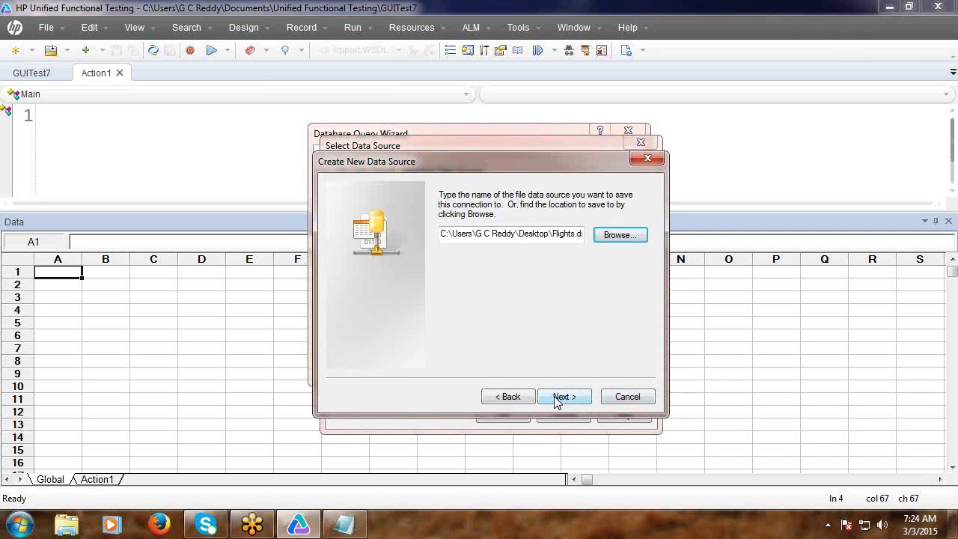
Finish creating Flights.dsn with the Access driver and bring the class notes forward.
click(557, 402)
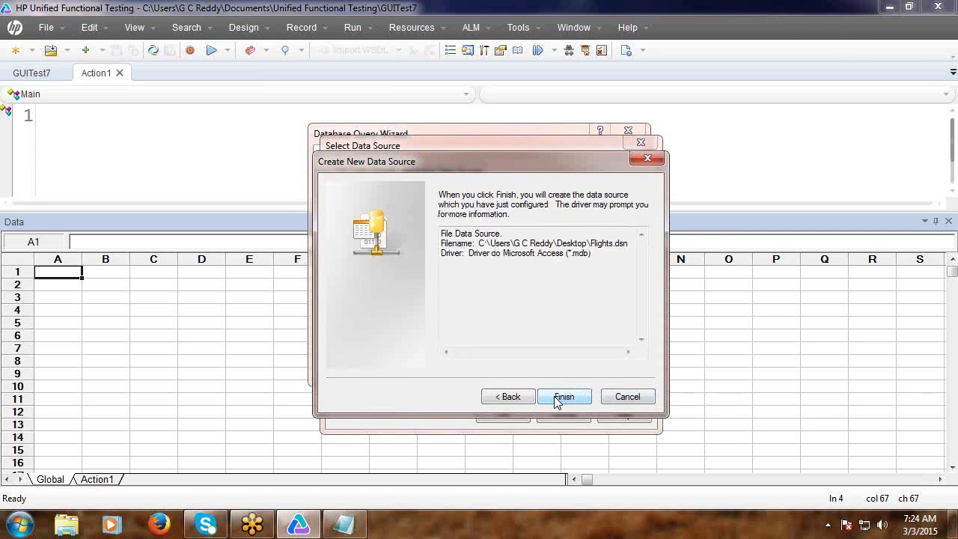
click(563, 397)
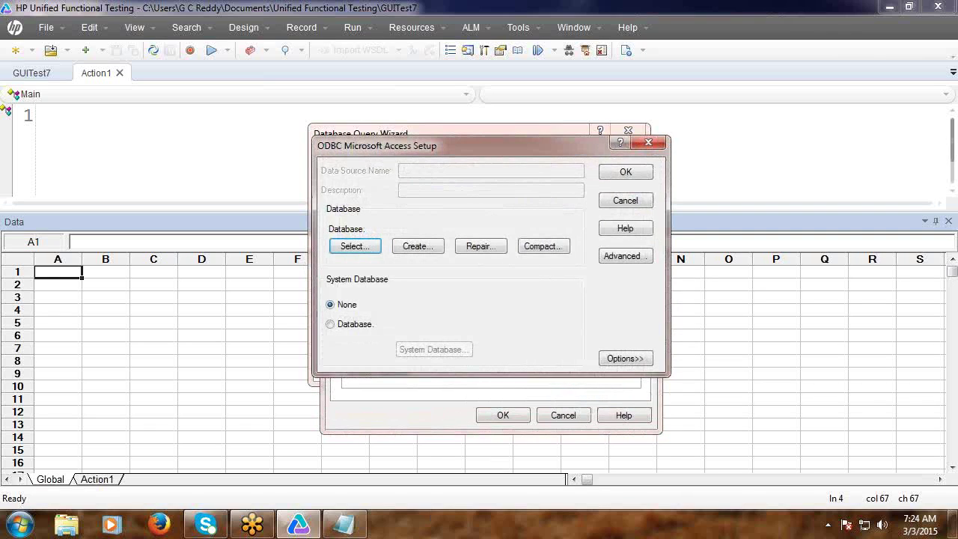
click(344, 524)
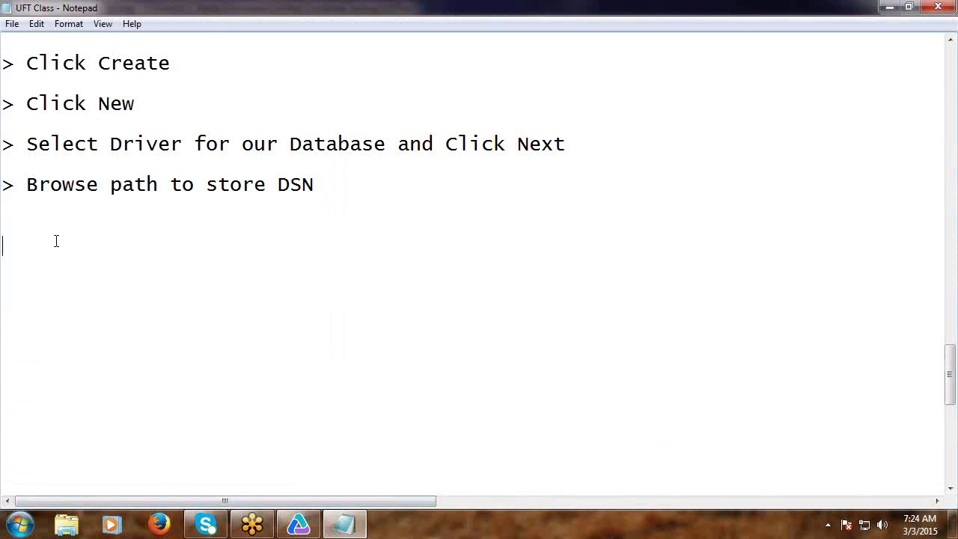
Write 'Click Next > Click Finish' on the empty line below 'Browse path to store DSN'.
click(32, 225)
text(Click Nex)
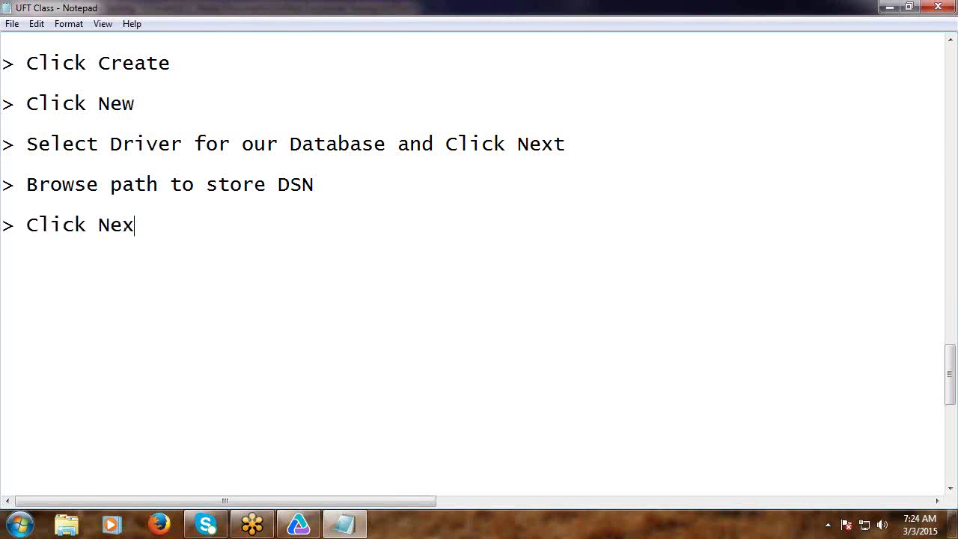
text(t > Click Fin)
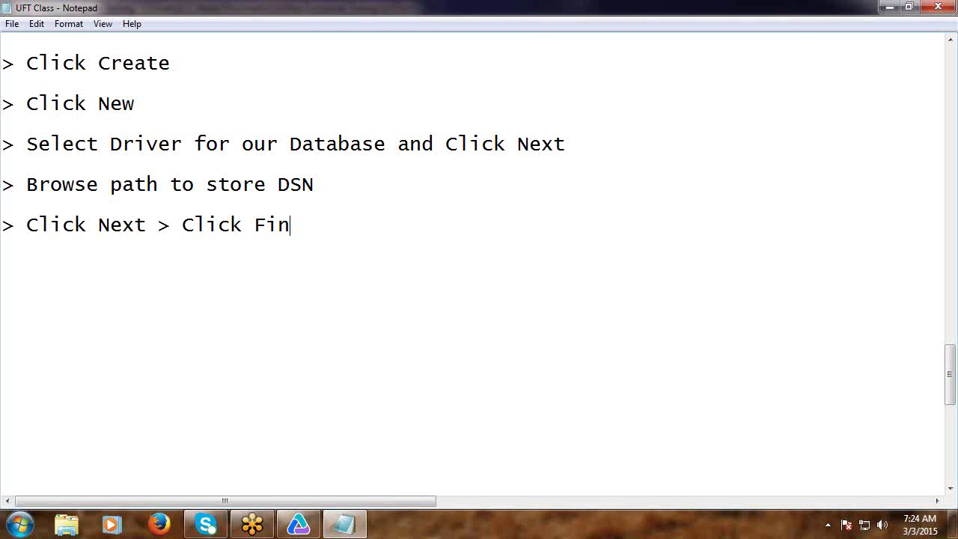
text(ish)
Pick TestDb.mdb from the Desktop folder as the Access database, then return to the notes.
click(300, 524)
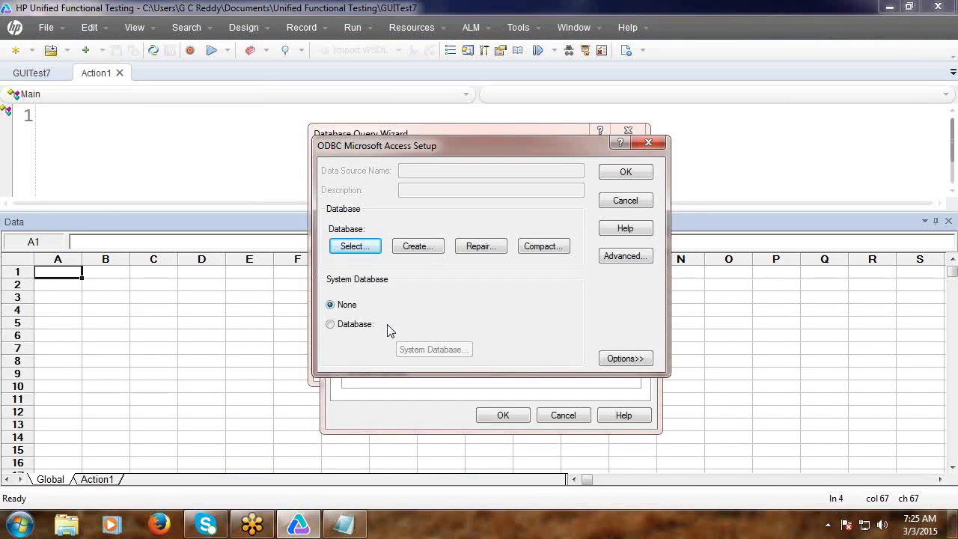
click(356, 248)
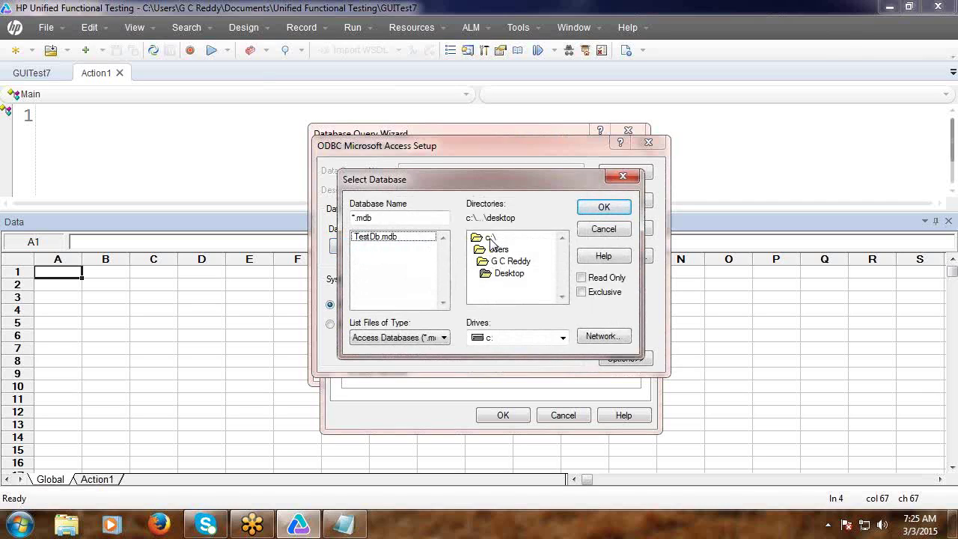
double_click(507, 275)
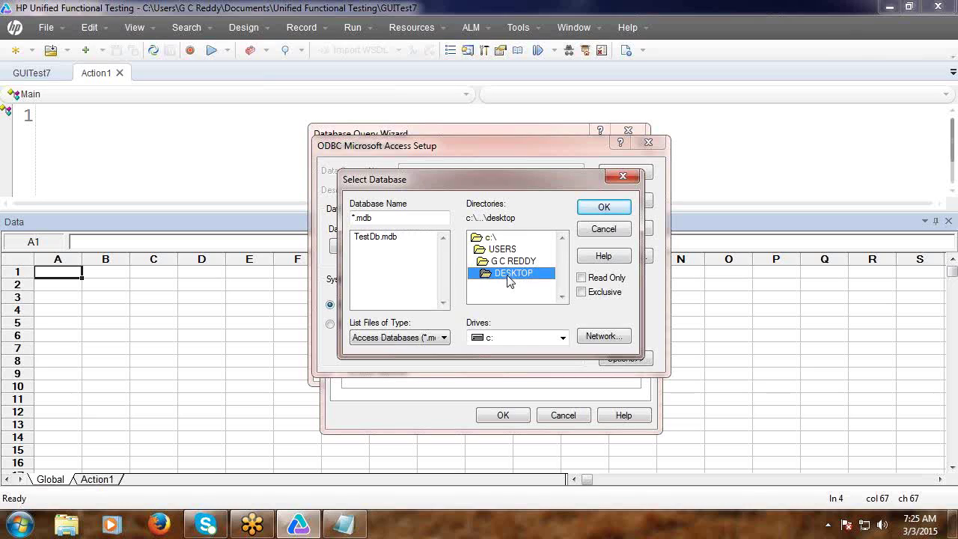
click(382, 238)
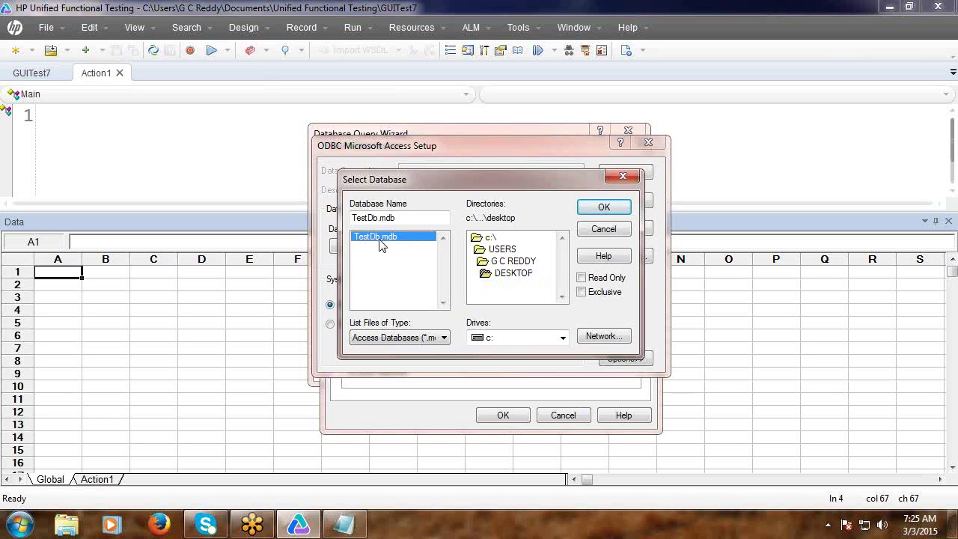
click(340, 528)
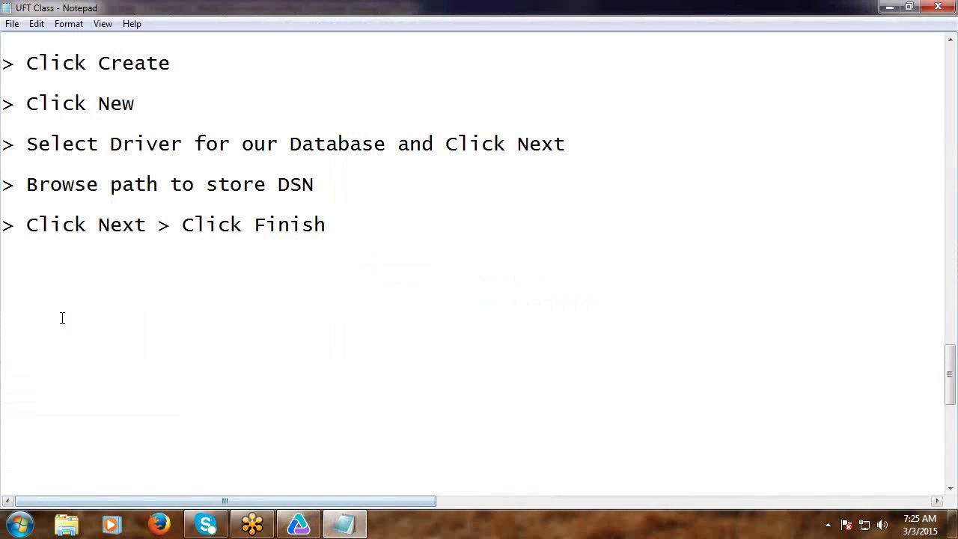
Add the note line '> Click Seleck' below Click Finish.
click(22, 261)
text(> )
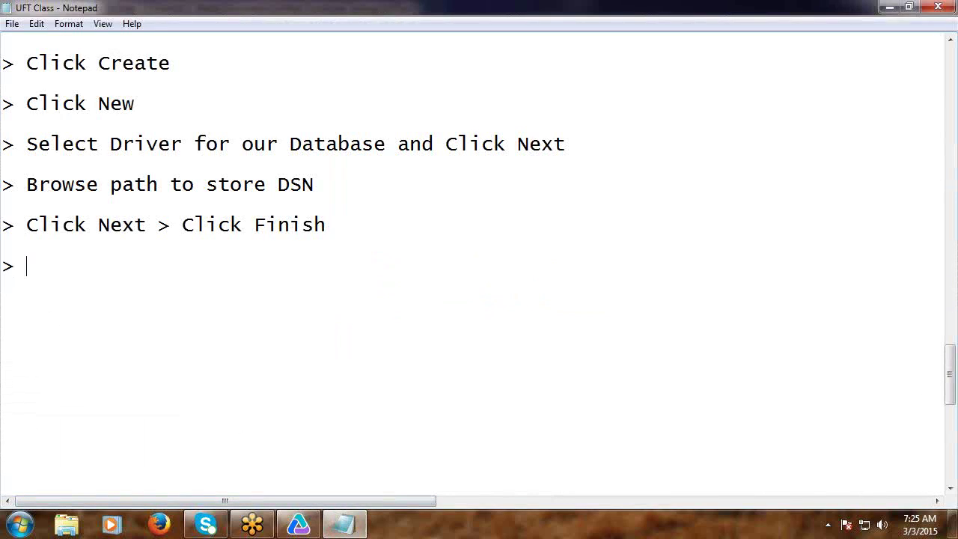
text(Click Seleck)
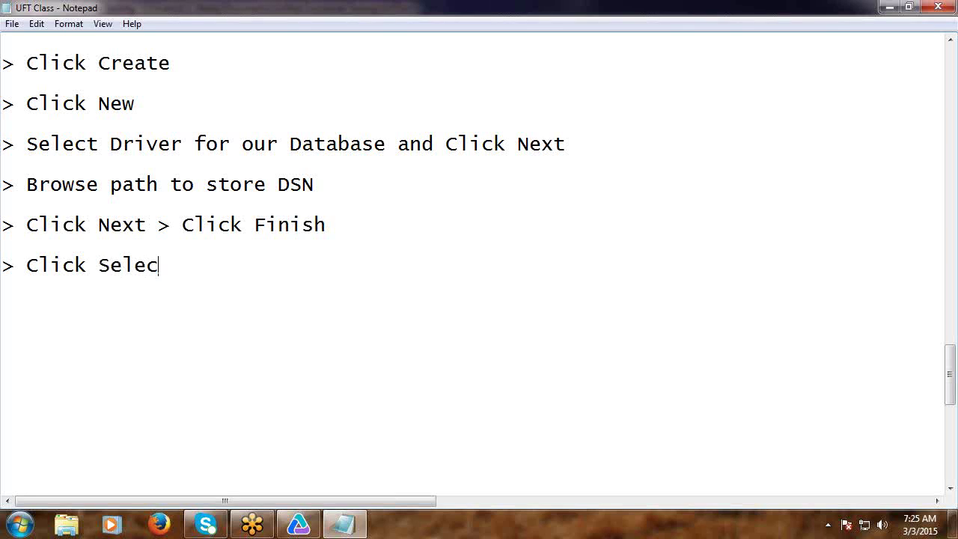
key(Return)
key(Return)
Add '> Browse database and select', fixing typos, and begin a new '>' line.
text(> Bro)
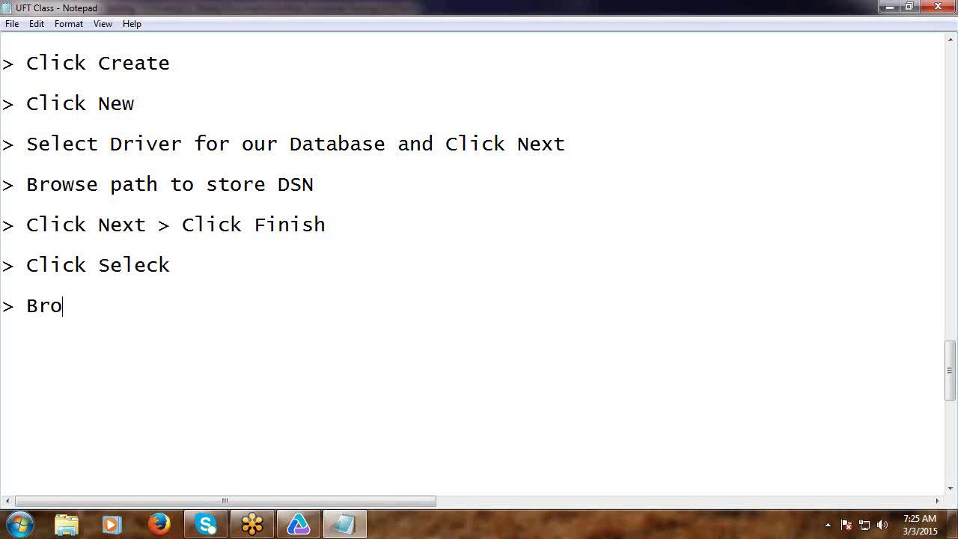
text(wse the)
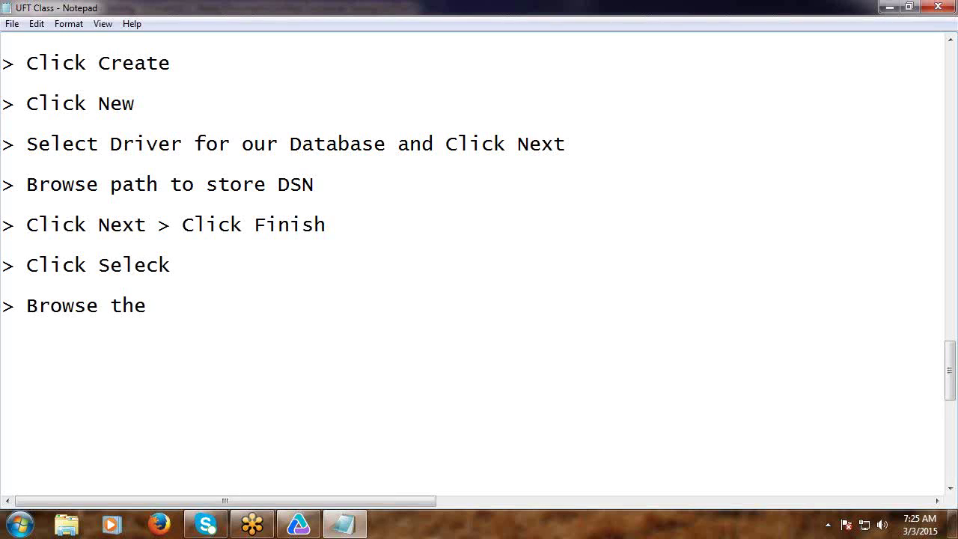
key(BackSpace)
key(BackSpace)
key(BackSpace)
key(BackSpace)
text(database)
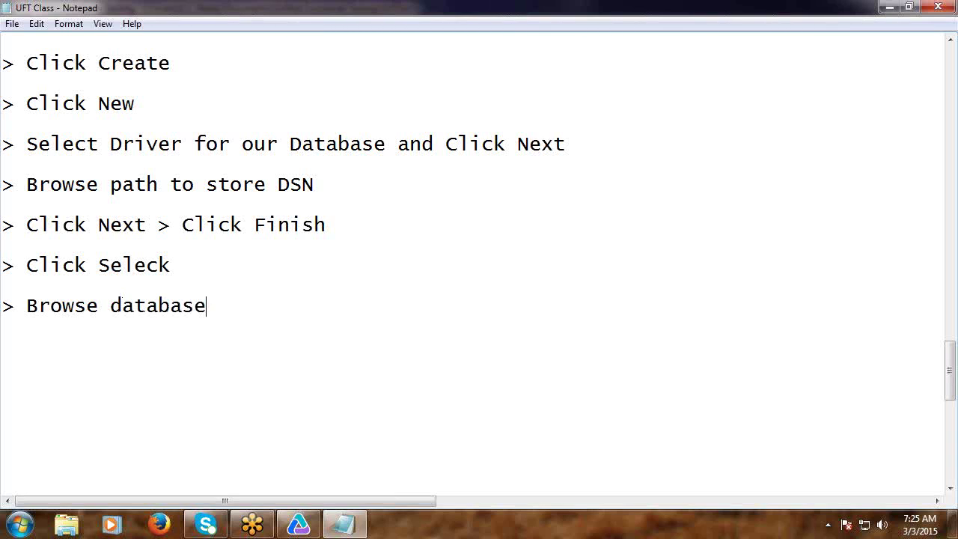
key(Return)
click(229, 307)
text(and selecy)
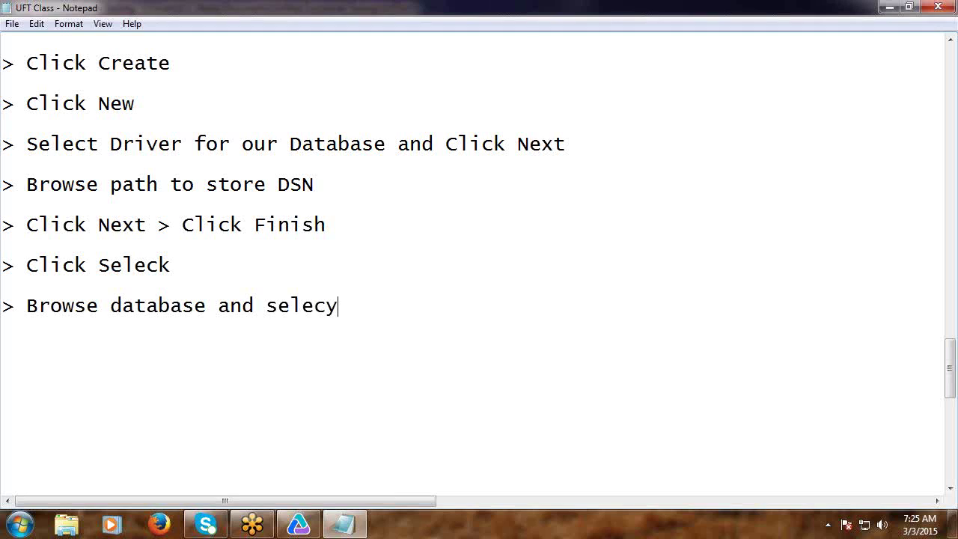
key(Return)
key(BackSpace)
key(BackSpace)
text(t  >)
Confirm TestDb.mdb in Select Database and close ODBC Microsoft Access Setup with OK.
click(298, 524)
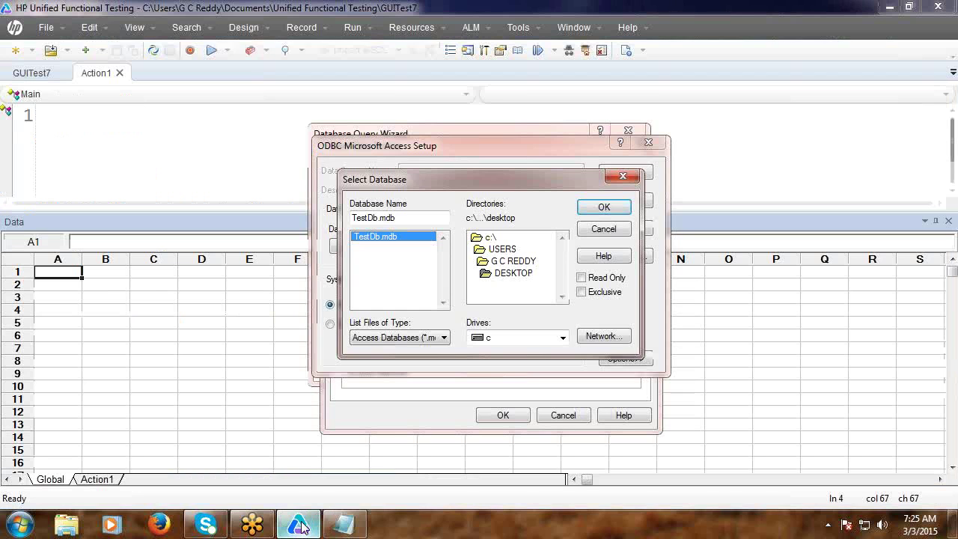
click(605, 208)
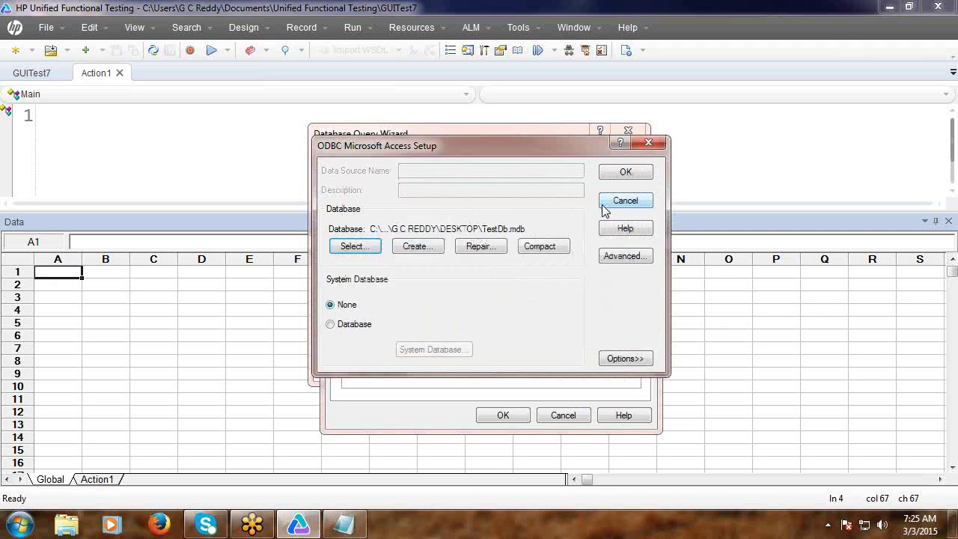
click(619, 176)
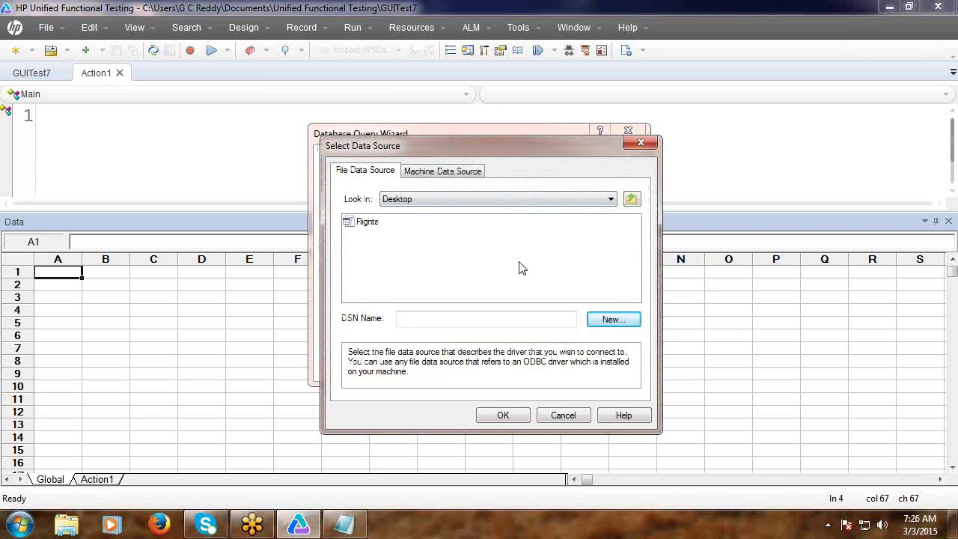
click(344, 525)
Note 'Click OK > Click OK' after the last '>' and minimise Notepad.
text(Cl)
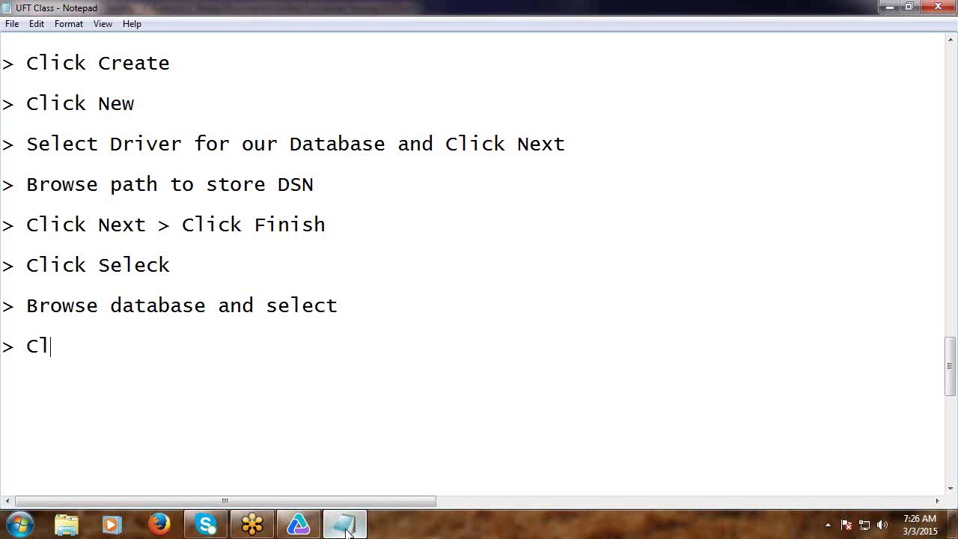
text(ick OK)
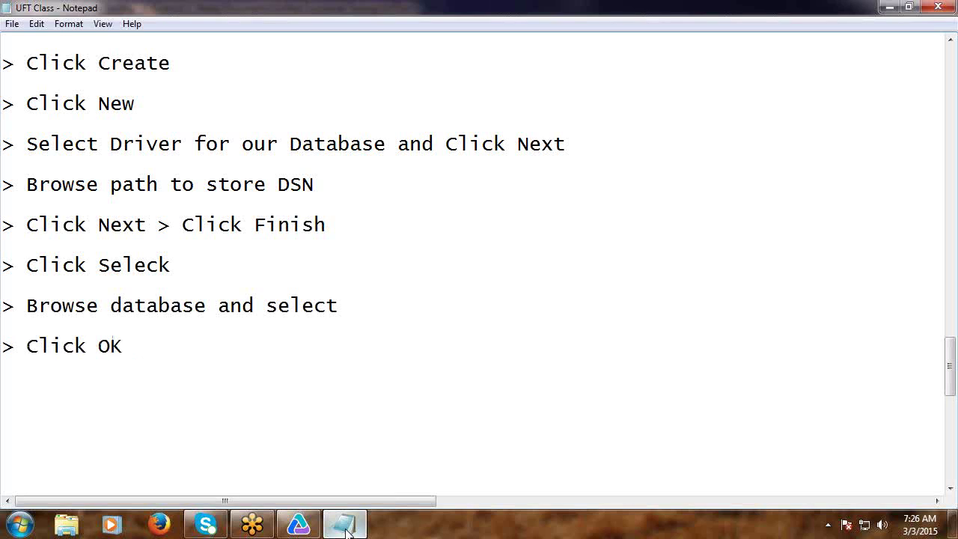
text( > Click OK)
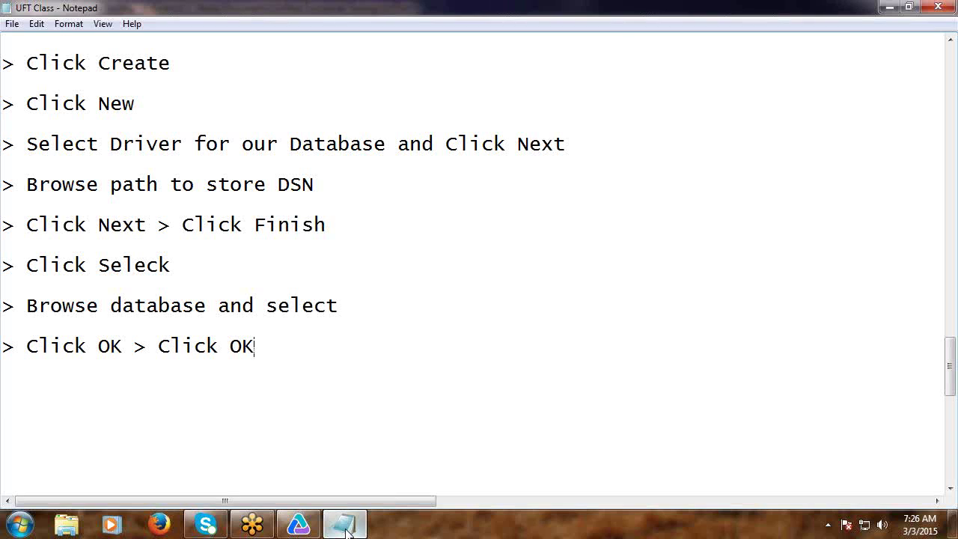
click(347, 531)
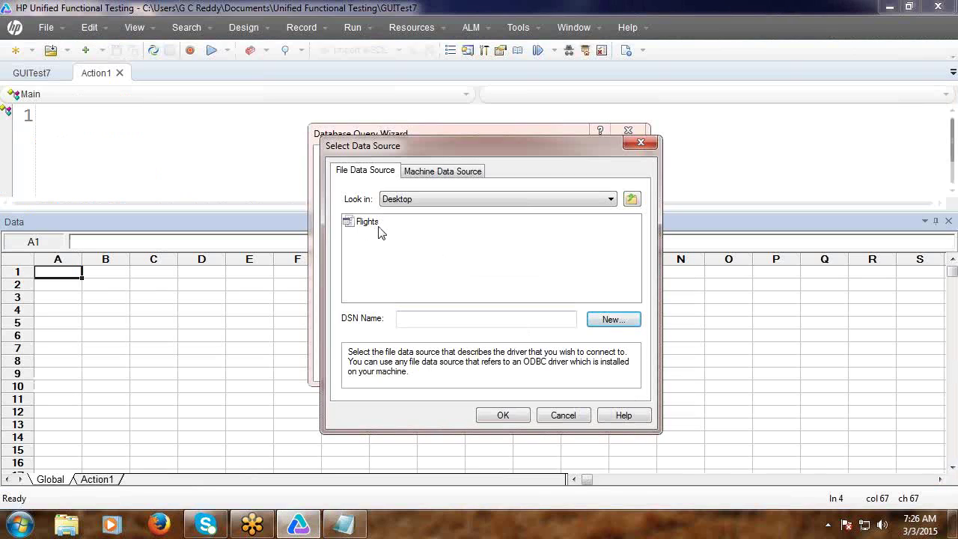
Move the data source dialog aside and cancel back to the query wizard.
click(506, 418)
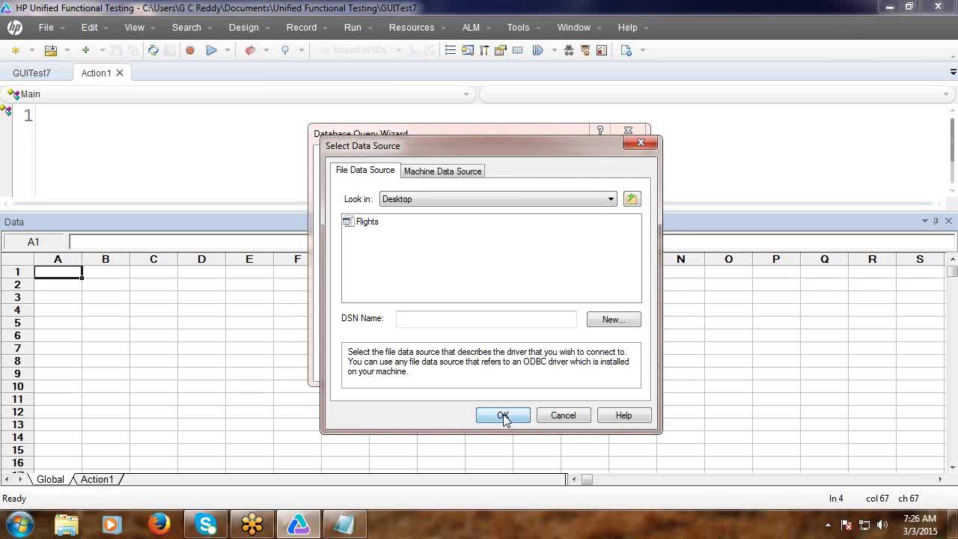
drag(493, 147, 553, 72)
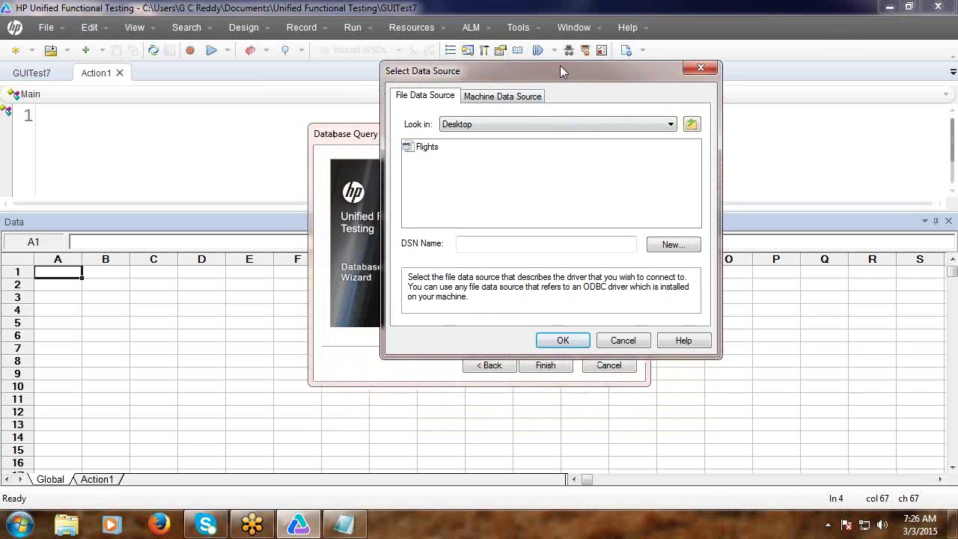
click(621, 341)
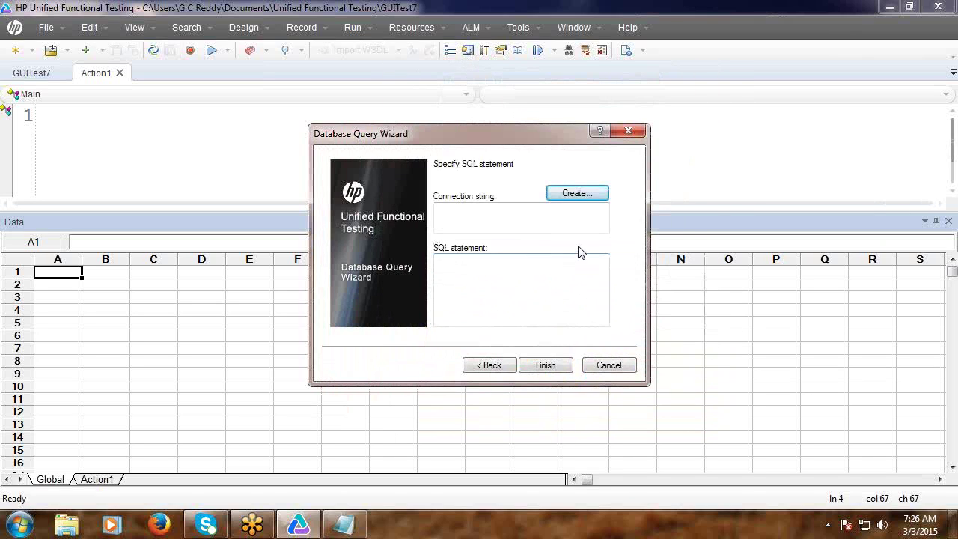
Create a new Flights file data source using the Microsoft Access (*.mdb) driver.
click(593, 197)
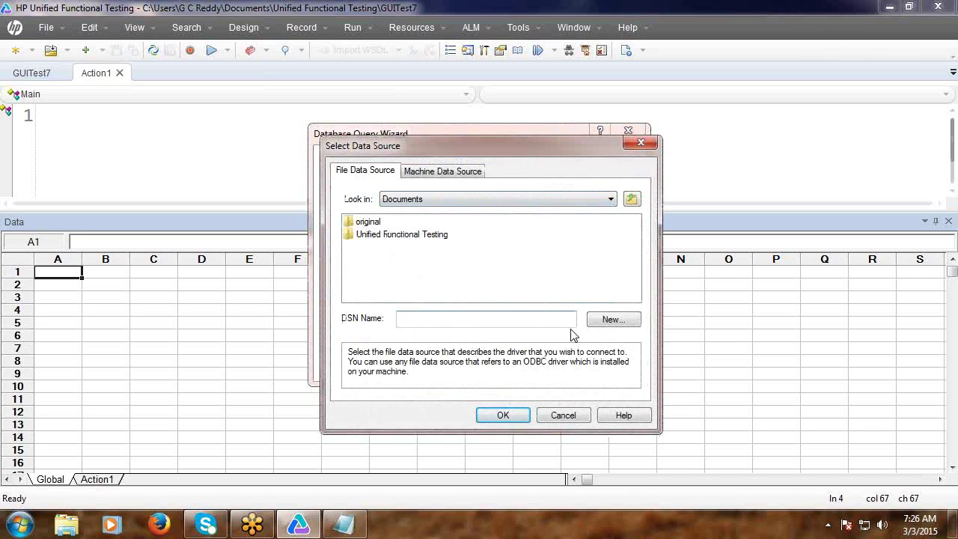
click(613, 326)
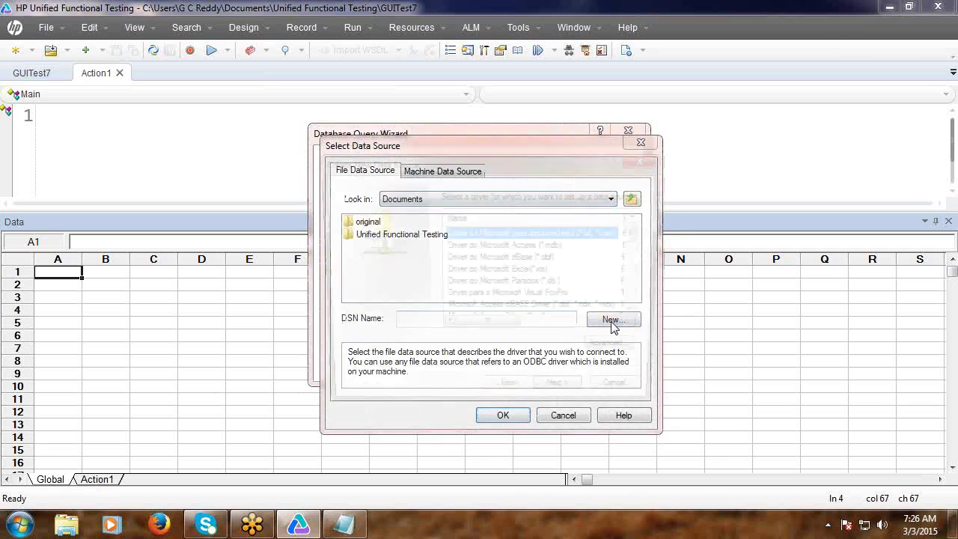
click(507, 246)
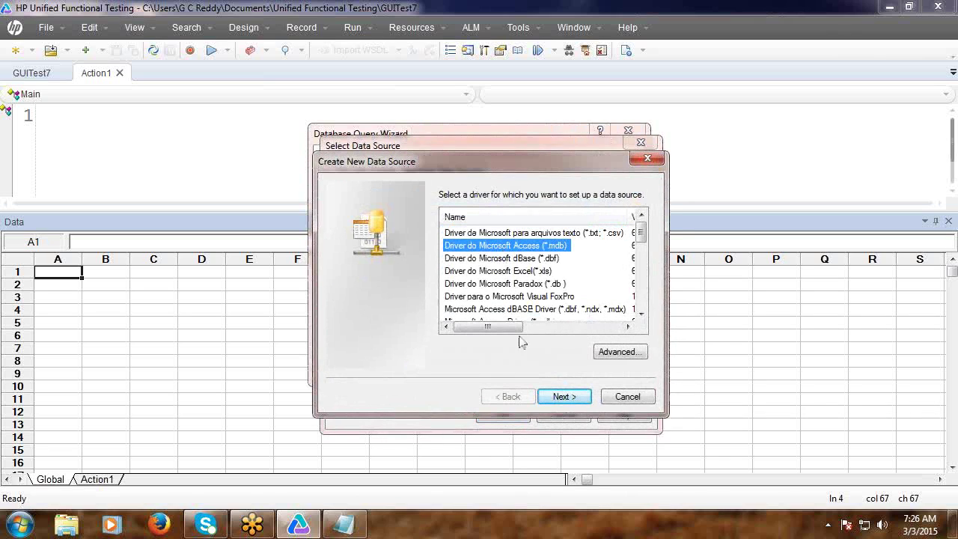
click(558, 399)
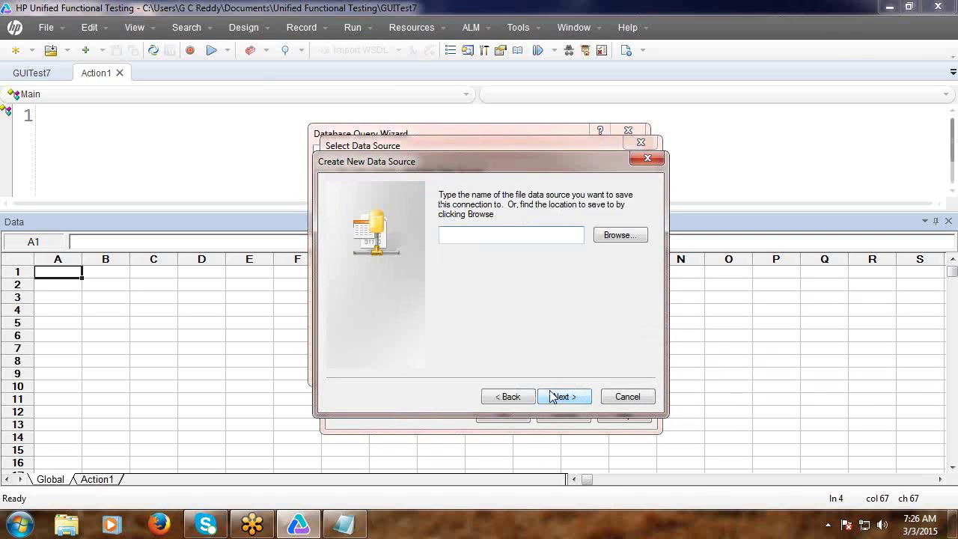
text(Flights)
click(553, 403)
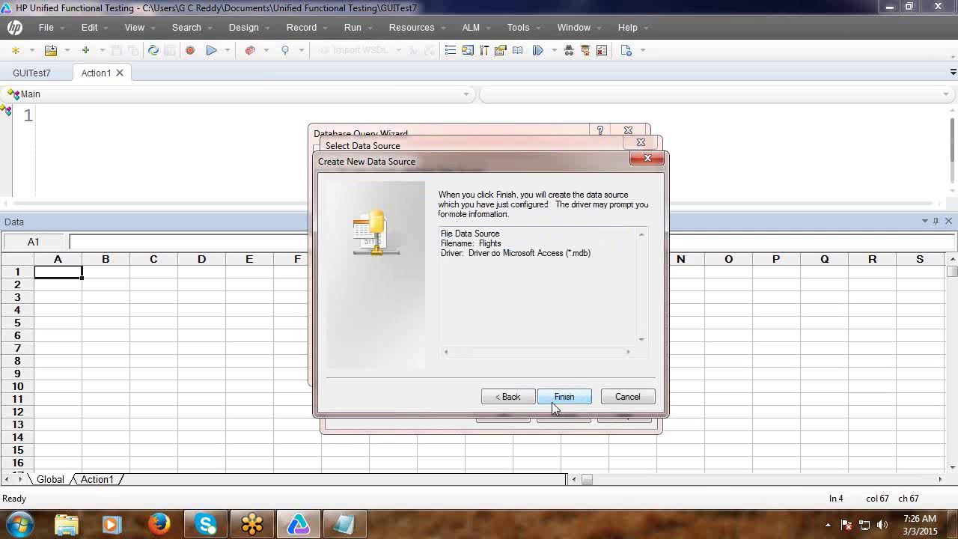
click(555, 402)
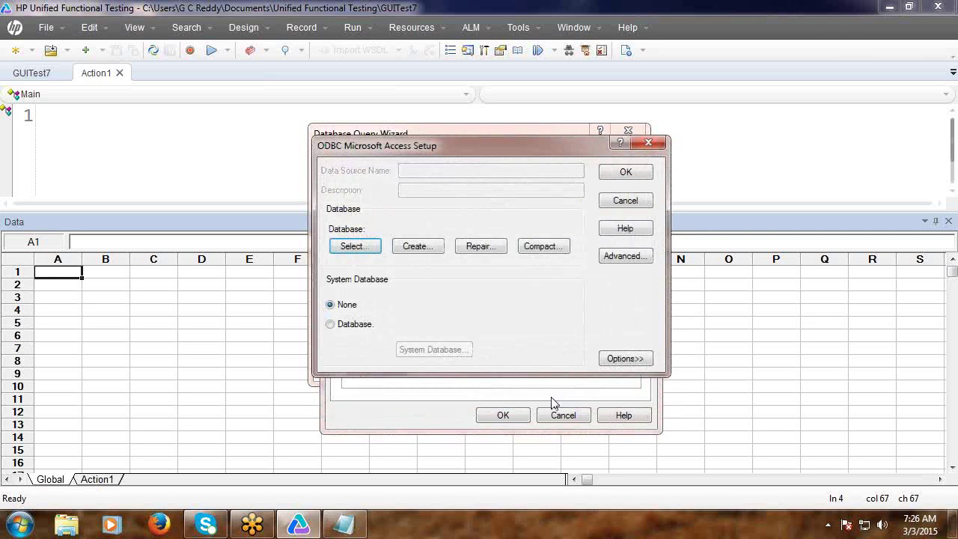
Link TestDb.mdb as its database and accept all dialogs, filling the connection string.
click(356, 249)
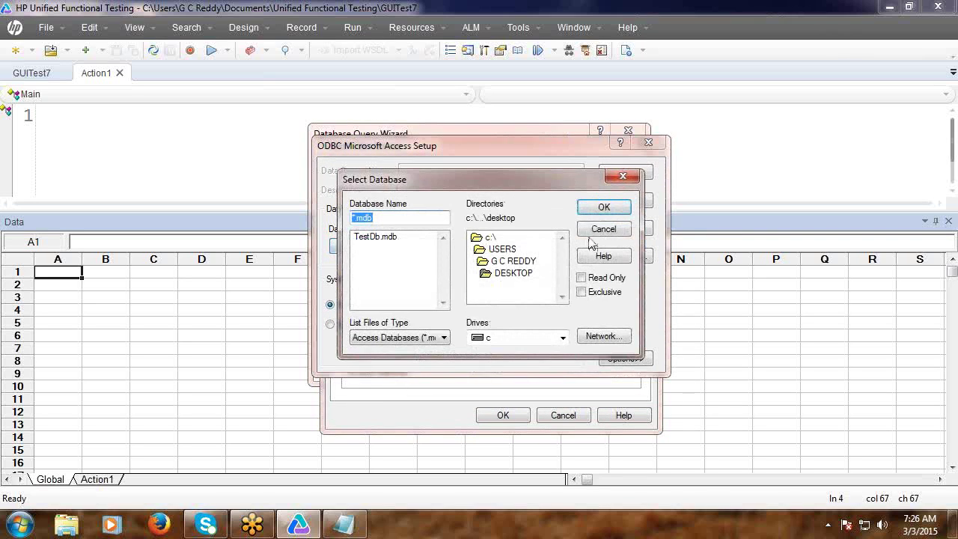
click(386, 236)
click(605, 208)
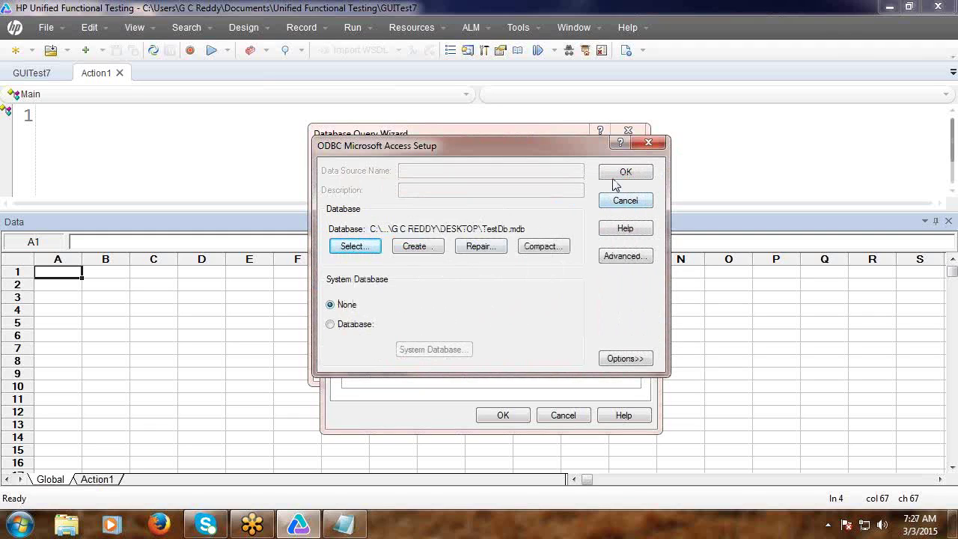
click(619, 177)
click(509, 419)
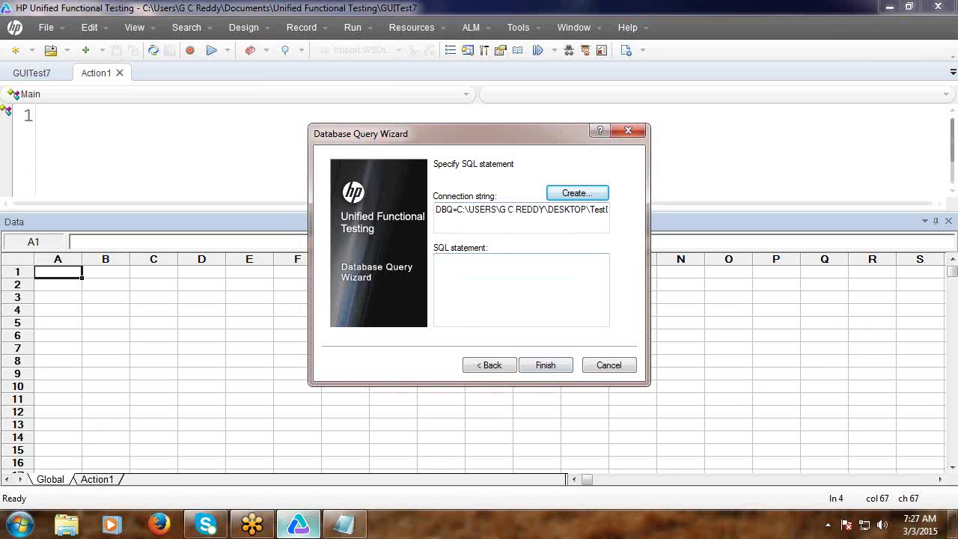
click(340, 528)
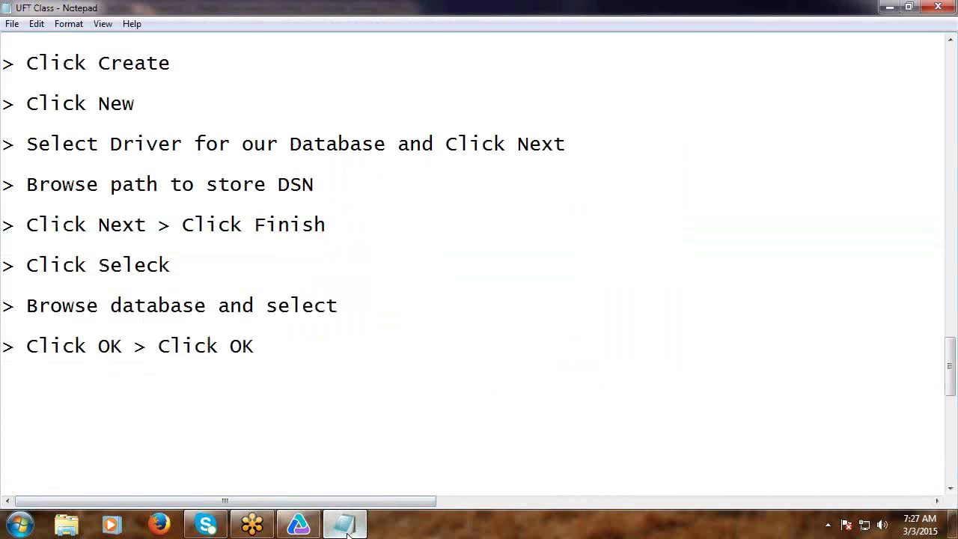
Focus the wizard's SQL statement box and note '> Enter SQL statement' plus a new '>' line.
click(283, 529)
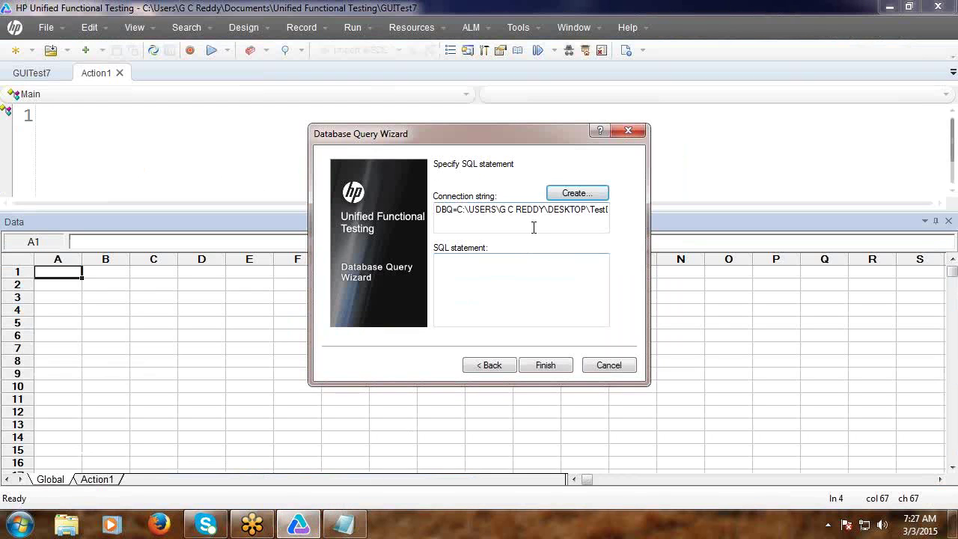
click(470, 274)
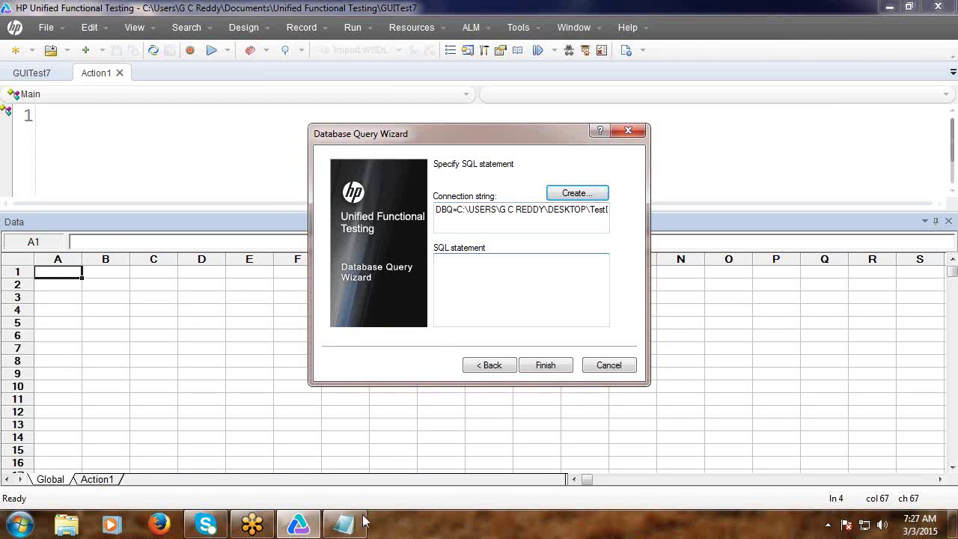
click(349, 528)
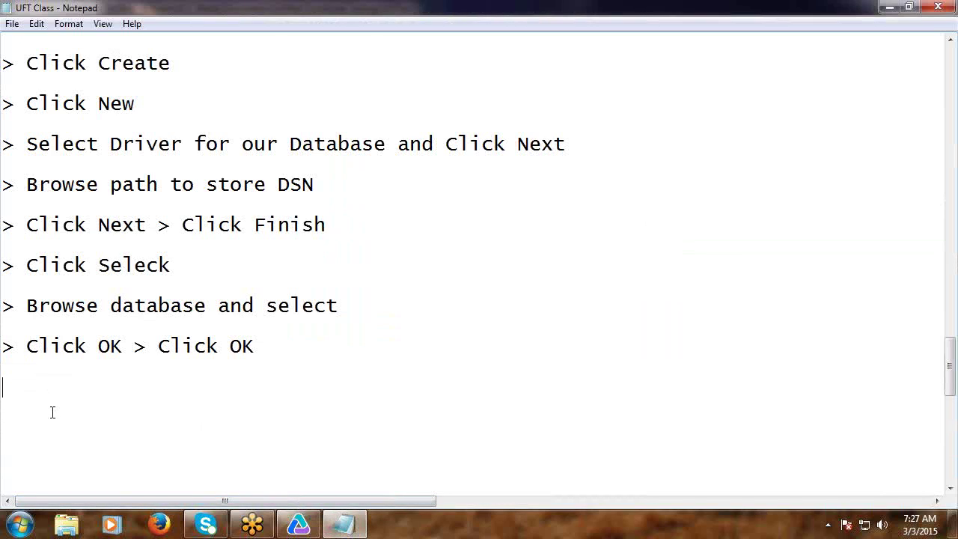
text(> Enter )
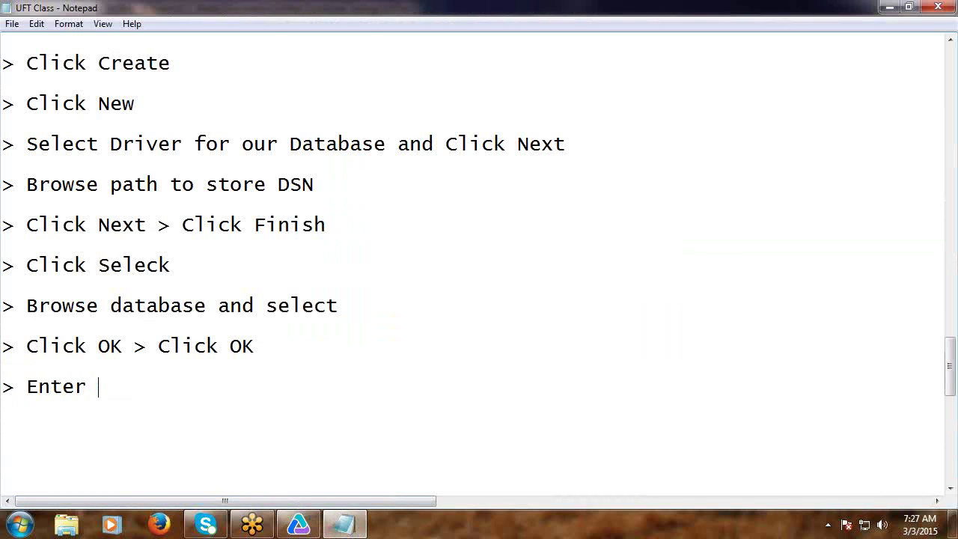
text(SQL state)
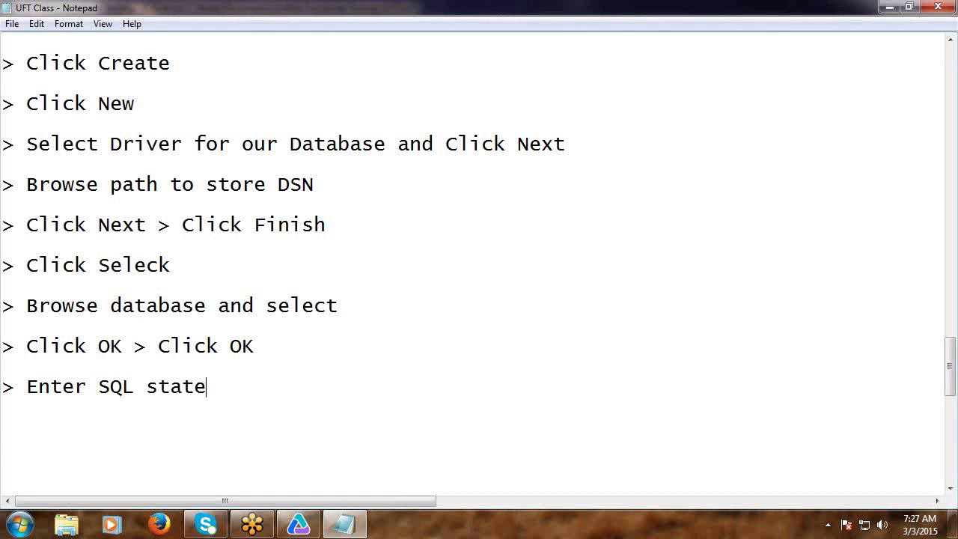
text(ment)
key(Return)
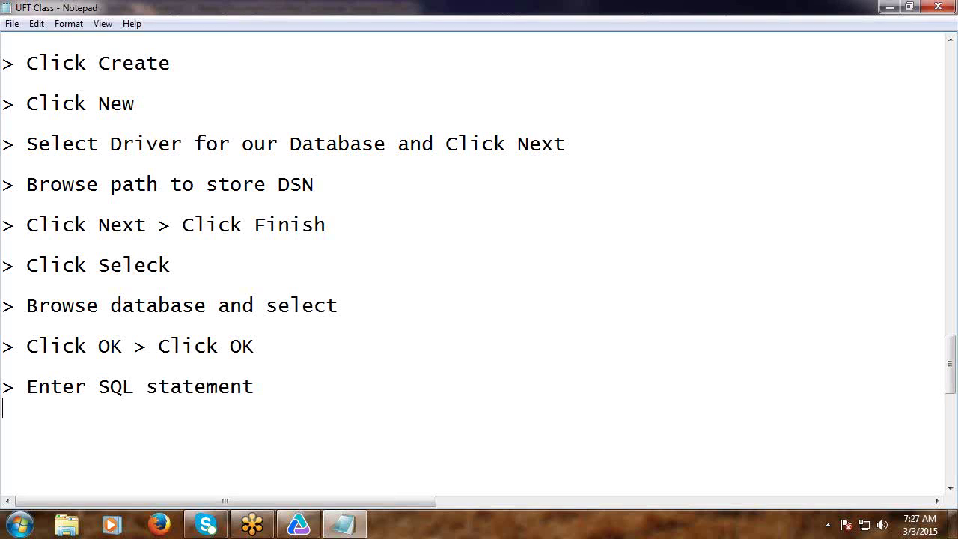
text(>)
click(304, 528)
Run 'Select Agent, Password from Login', filling the Data table with four Agent/Password rows.
text(S)
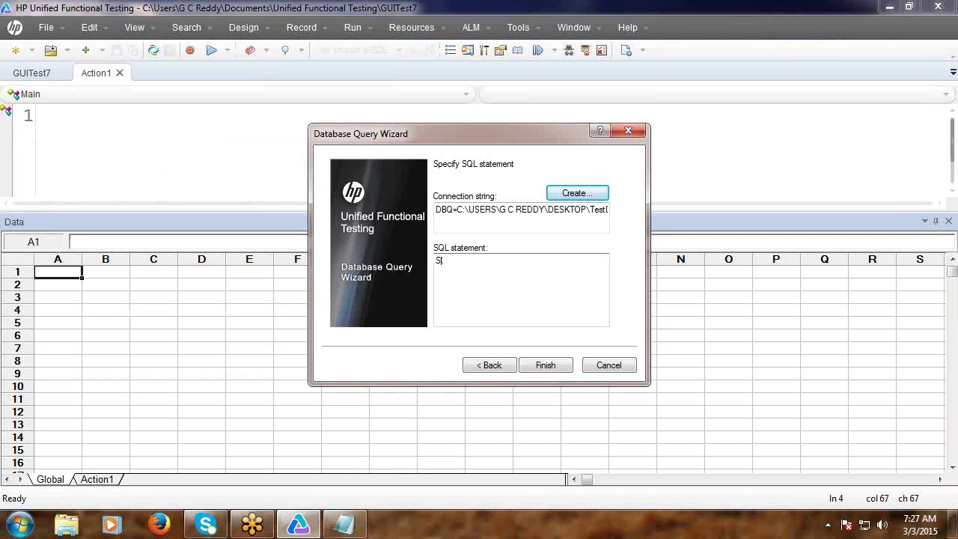
text(elect)
text(Agent. Password from Login)
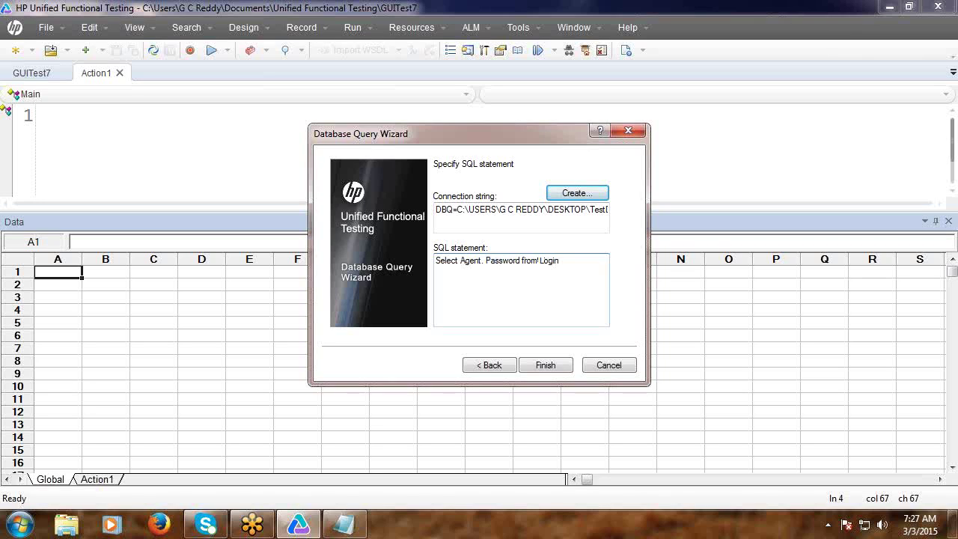
click(547, 367)
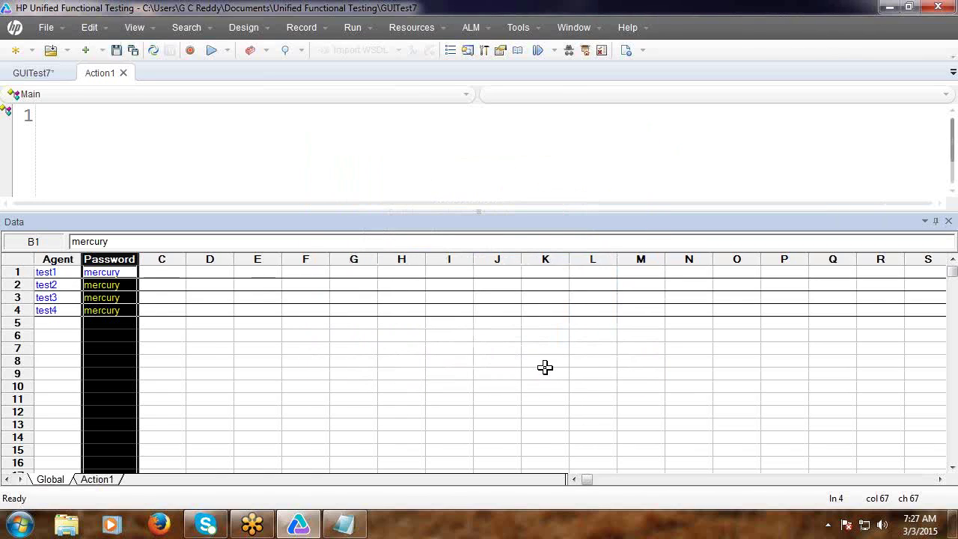
click(427, 398)
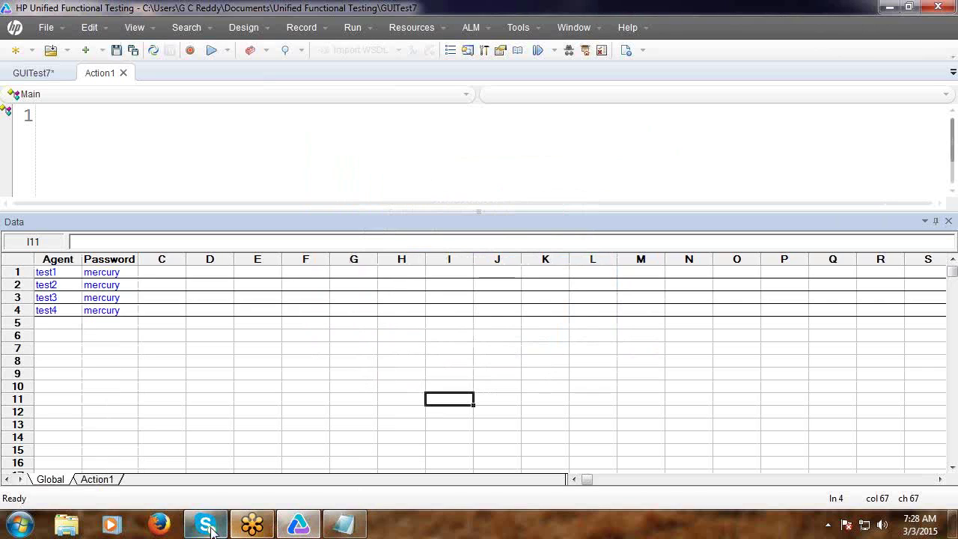
click(344, 524)
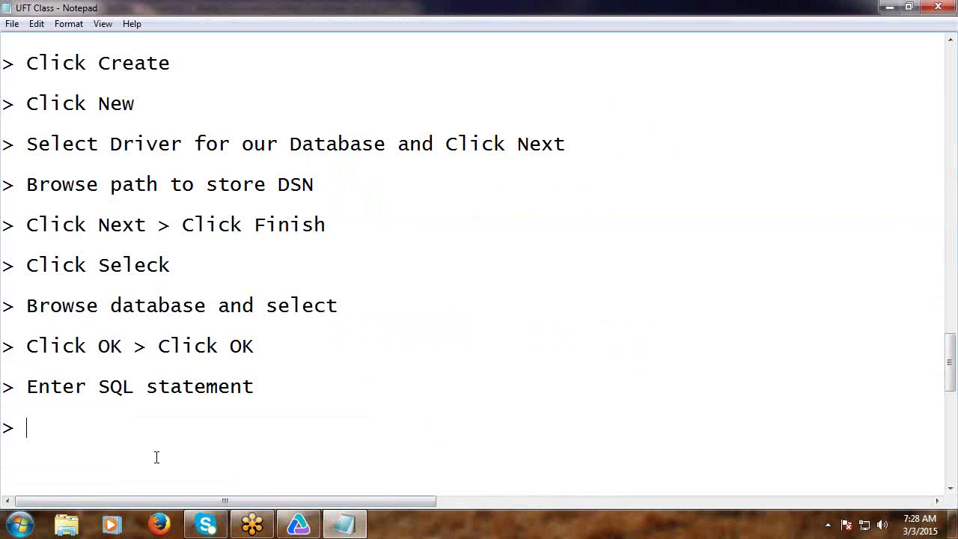
Append '> Click Finish' and a dashed separator line, then save via File > Save.
text(F)
text(lick)
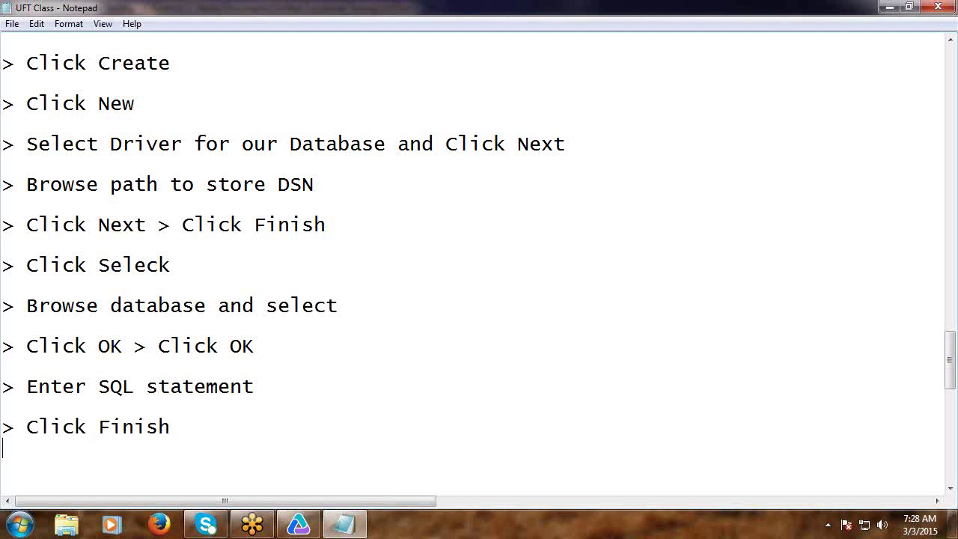
text(-------------------------------------)
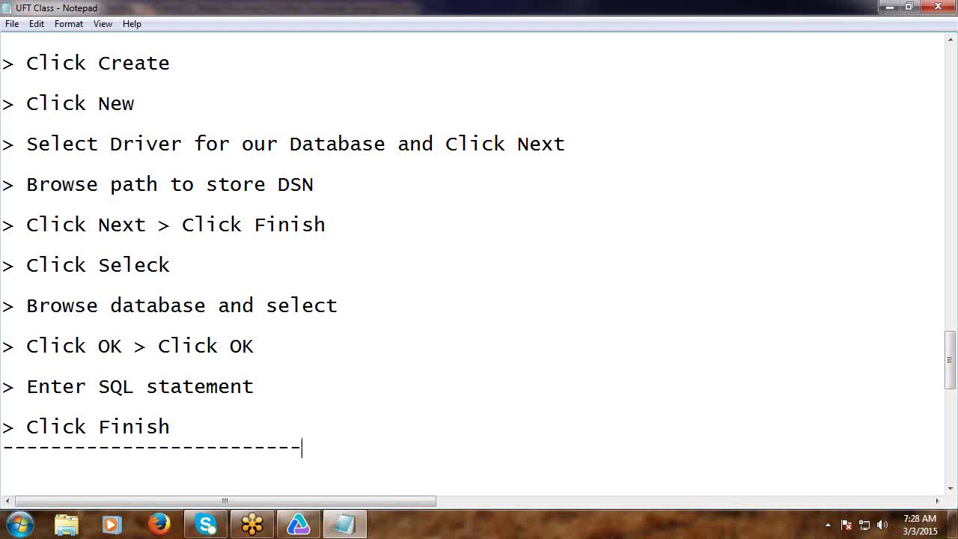
click(12, 24)
click(35, 74)
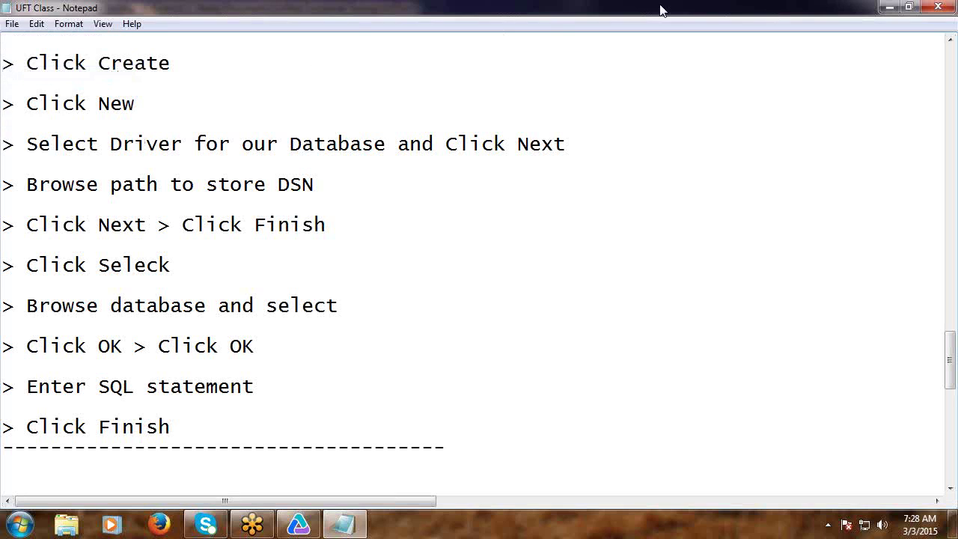
Create the new GUI test GUITest8, discarding the unsaved changes to GUITest7.
click(891, 7)
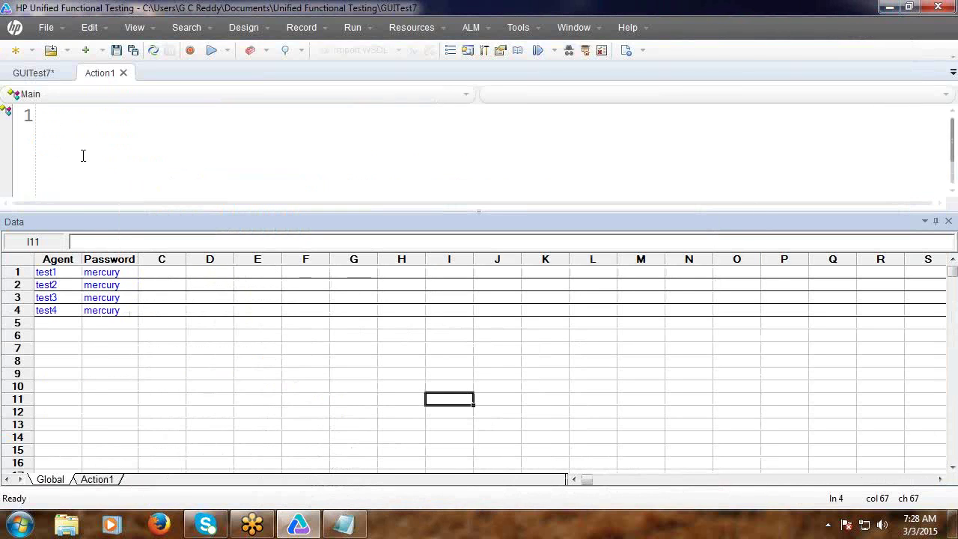
click(14, 54)
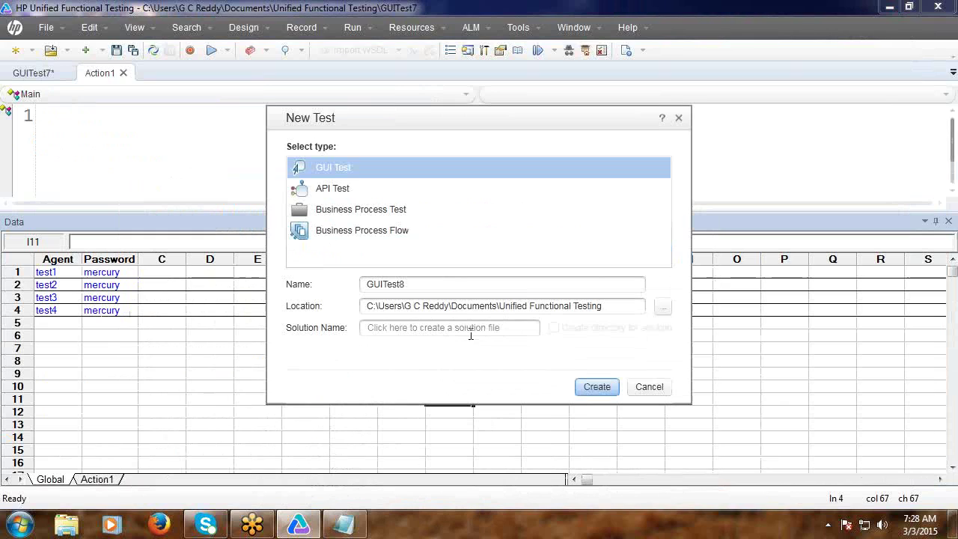
click(597, 387)
click(565, 292)
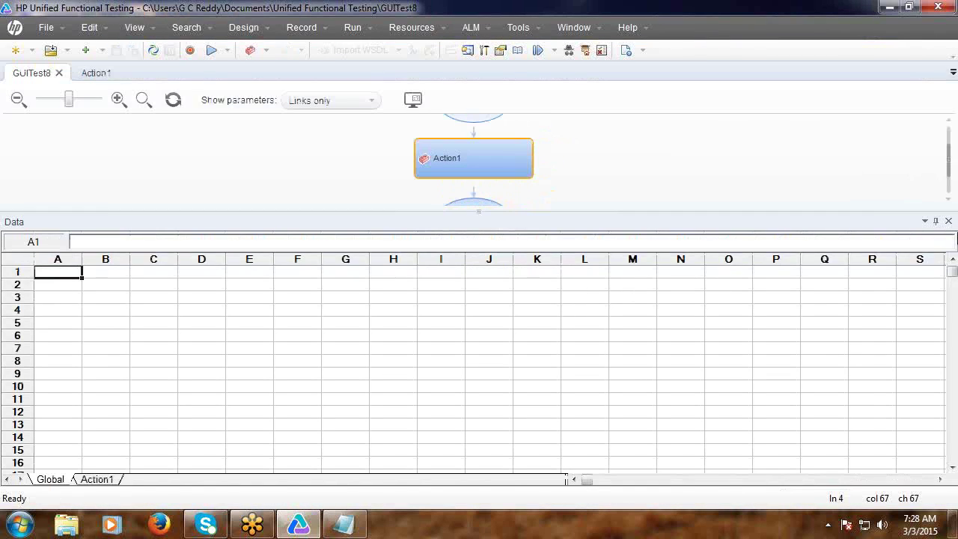
Hide the Data pane, open GUITest8's Action1 script, and minimize UFT.
click(949, 221)
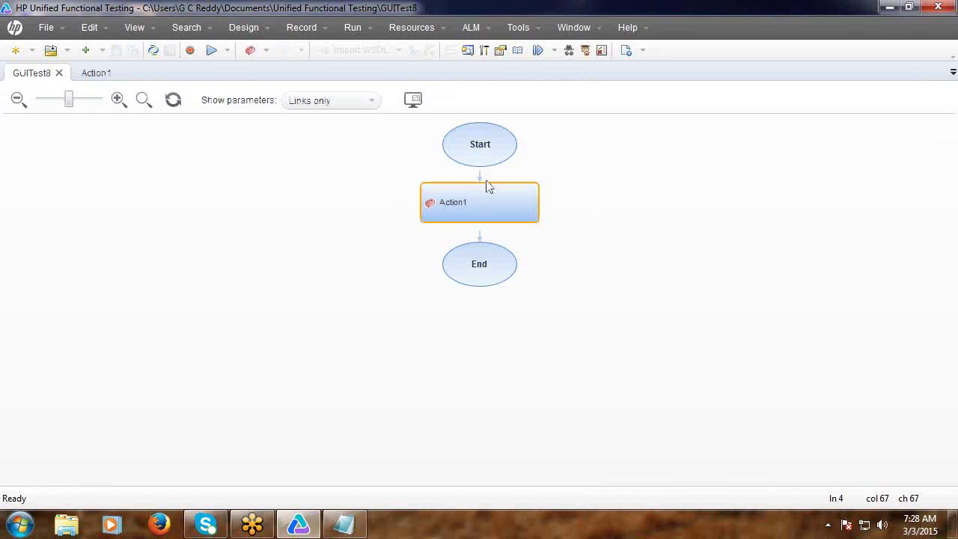
click(100, 75)
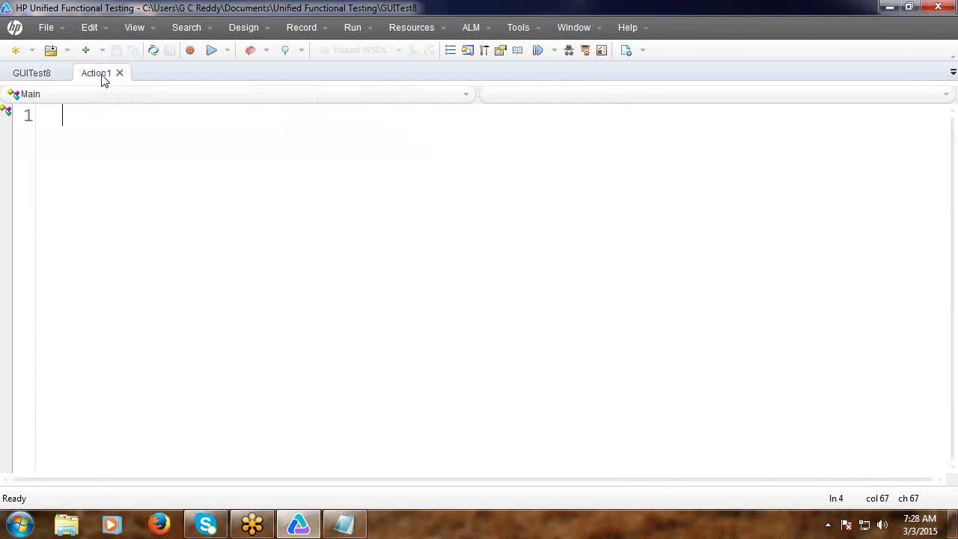
click(890, 7)
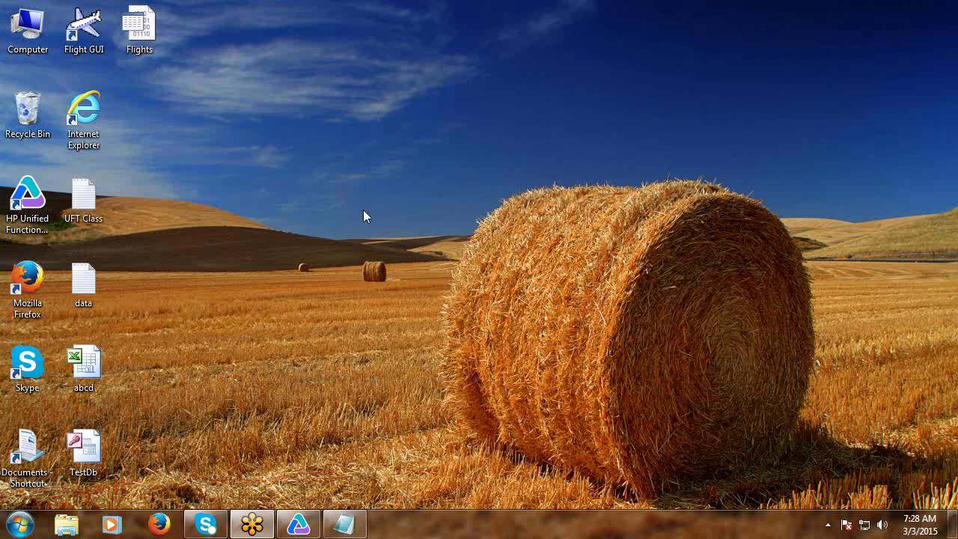
Delete the Flights file from the desktop and restore the UFT window.
right_click(153, 49)
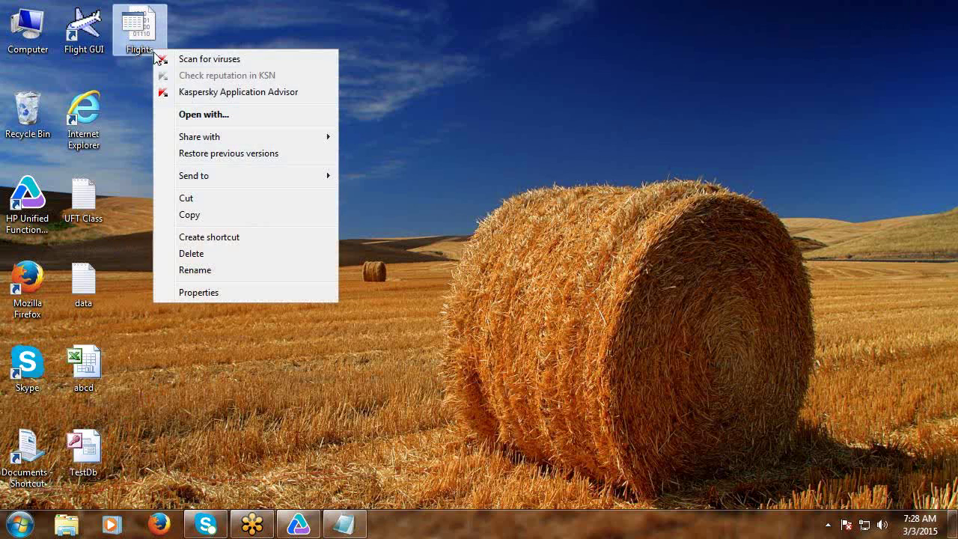
click(223, 258)
click(535, 322)
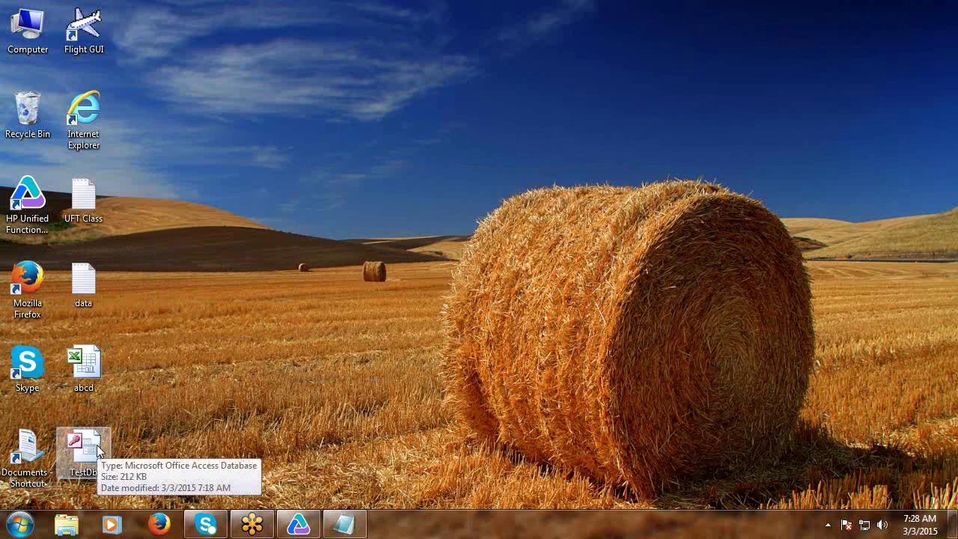
click(295, 526)
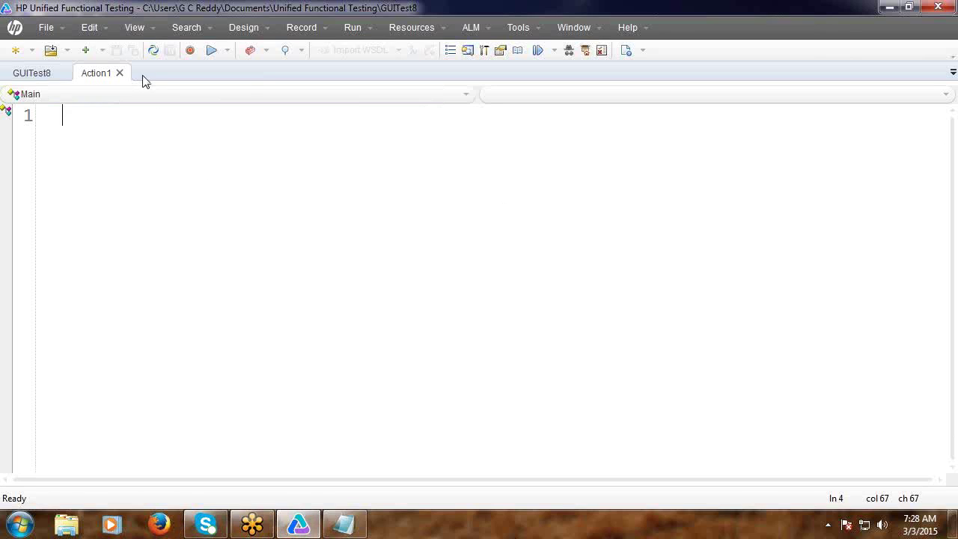
Show the Data pane and start a Sheet > Import > From Database with a manually specified SQL statement.
click(130, 30)
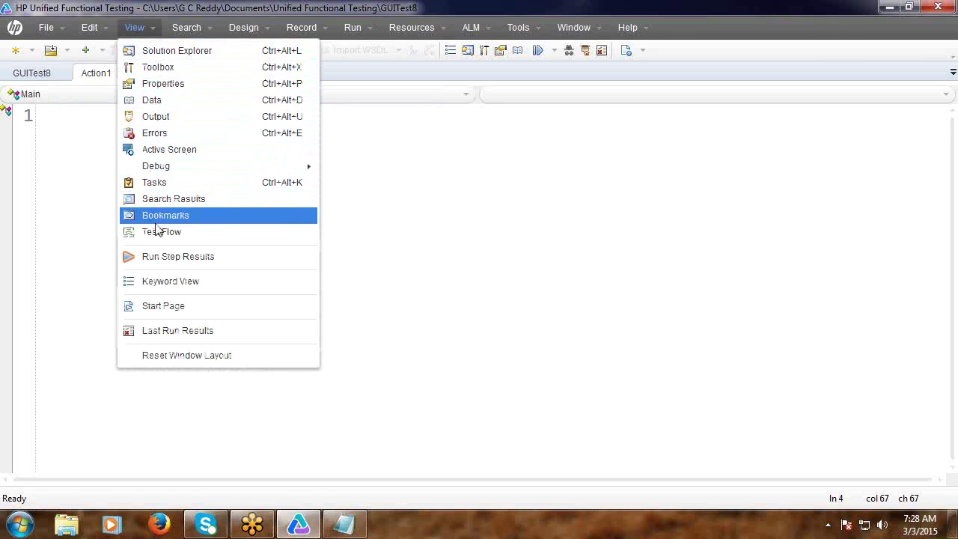
click(152, 101)
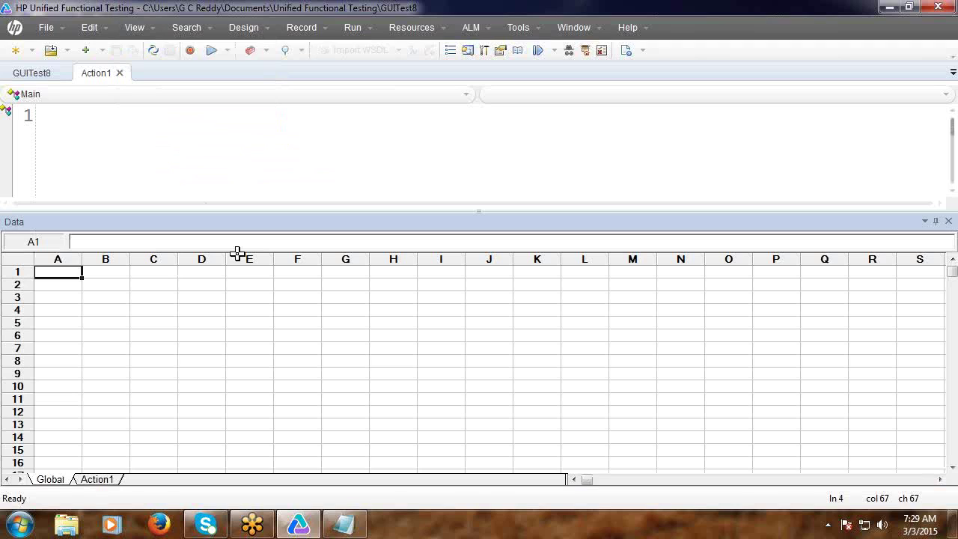
right_click(103, 300)
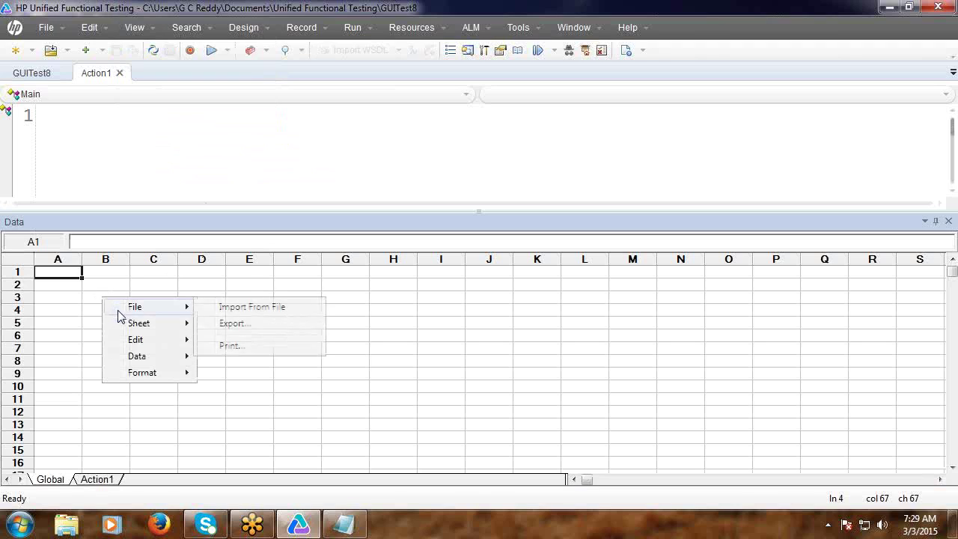
mouse_move(129, 329)
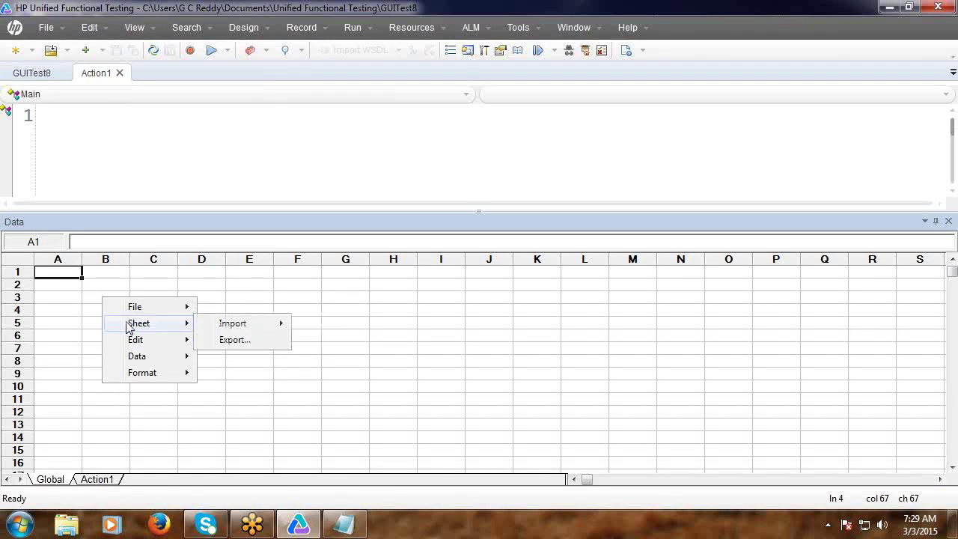
mouse_move(219, 325)
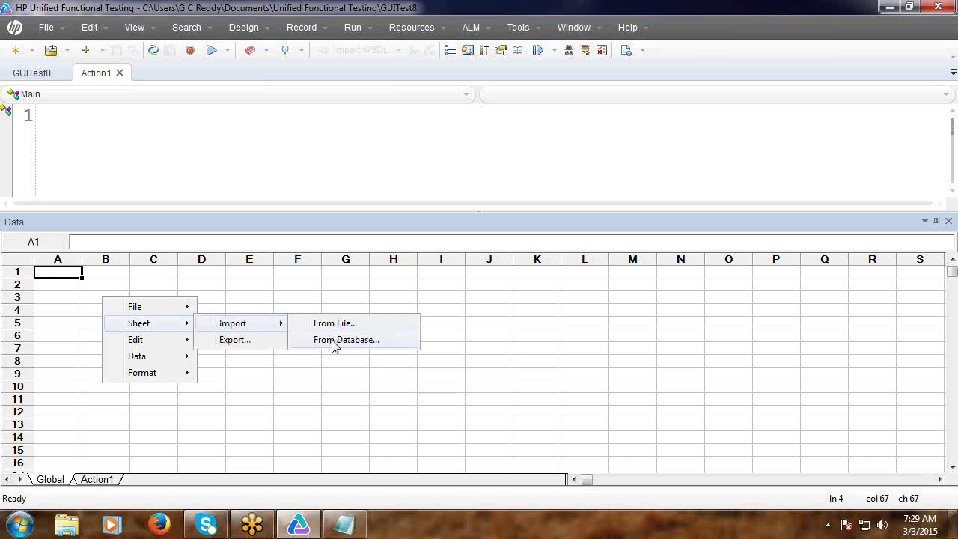
click(335, 341)
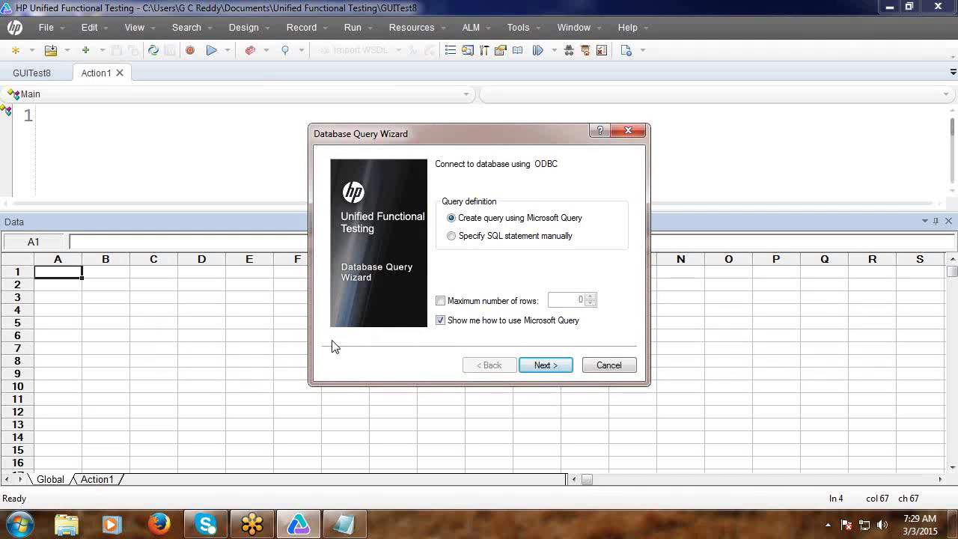
click(453, 236)
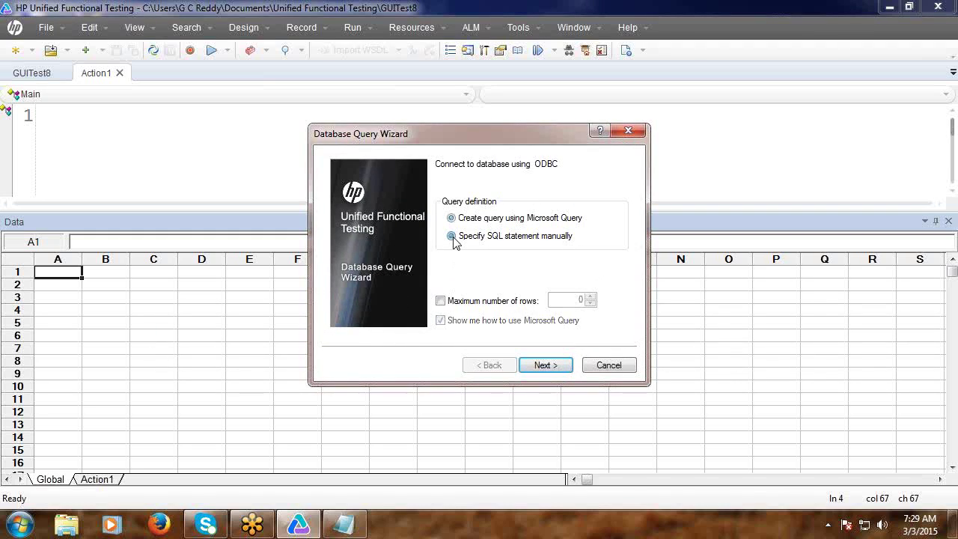
click(542, 366)
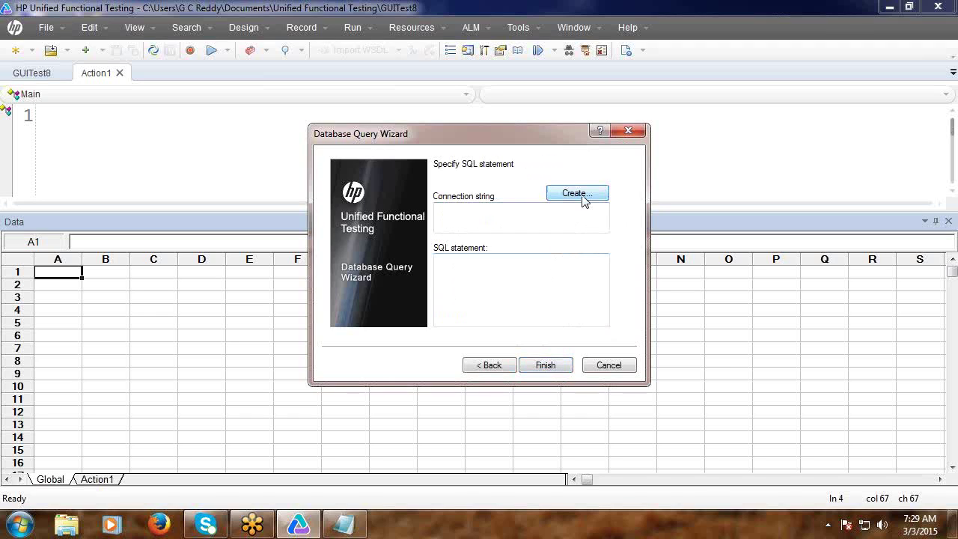
Start a new file data source using the Microsoft Access (*.mdb) driver.
click(583, 199)
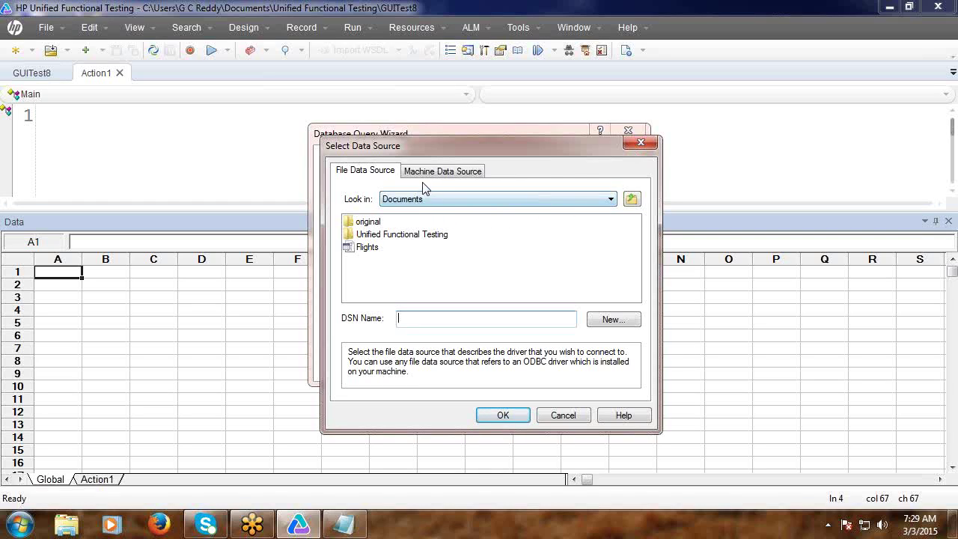
click(611, 320)
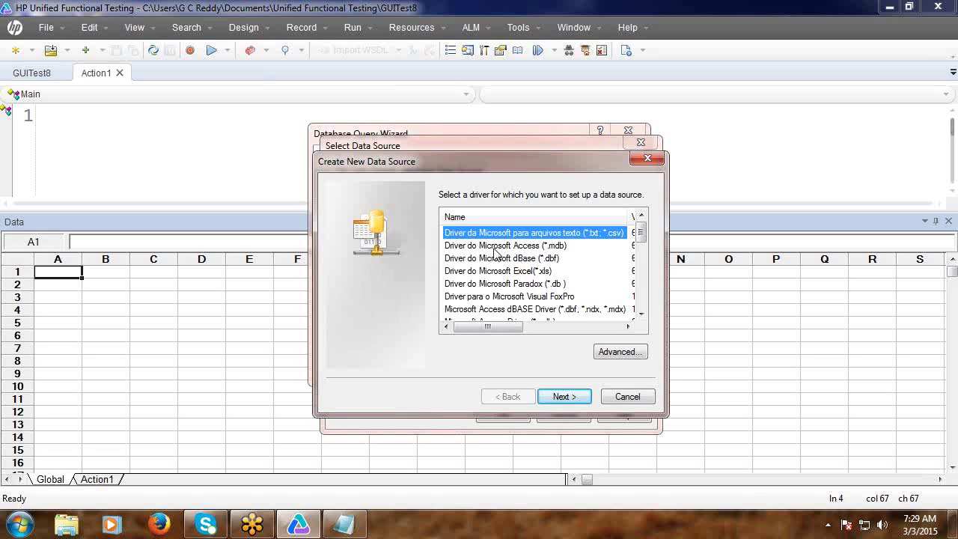
click(495, 247)
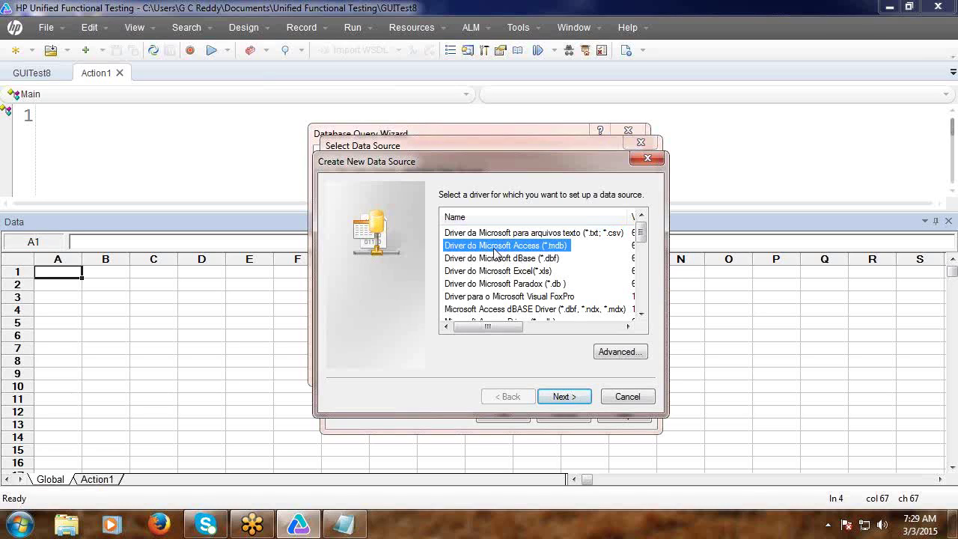
click(563, 397)
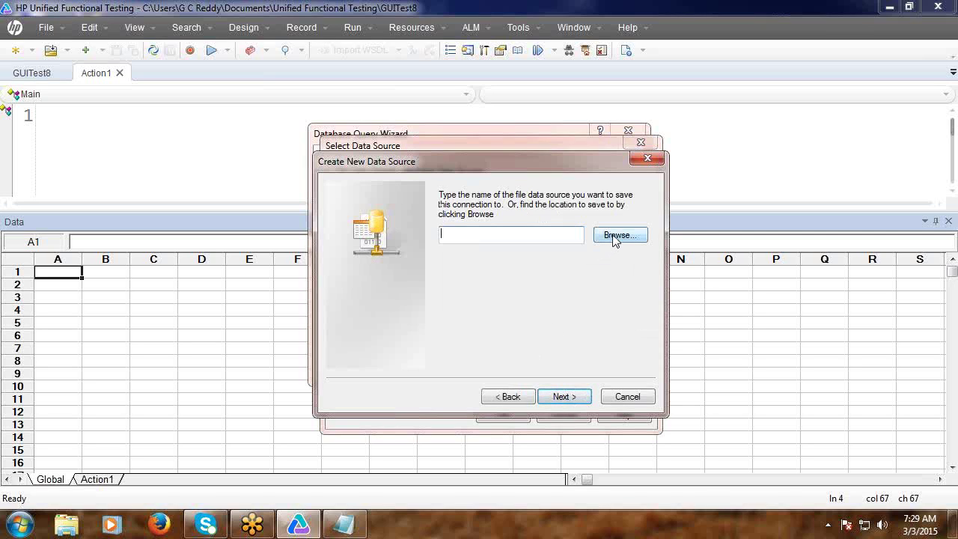
Save the data source file as abcde on the Desktop and finish creating it.
click(617, 235)
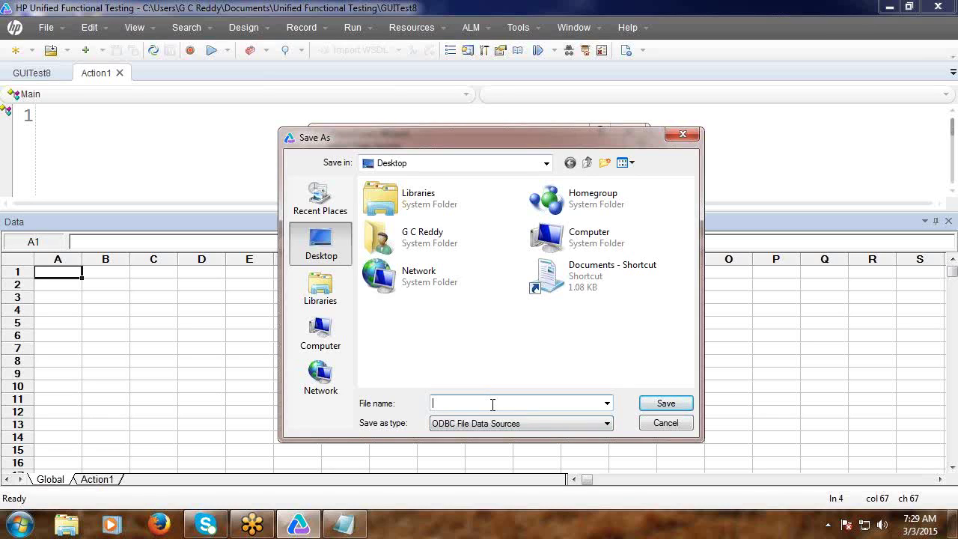
text(abcde)
click(666, 405)
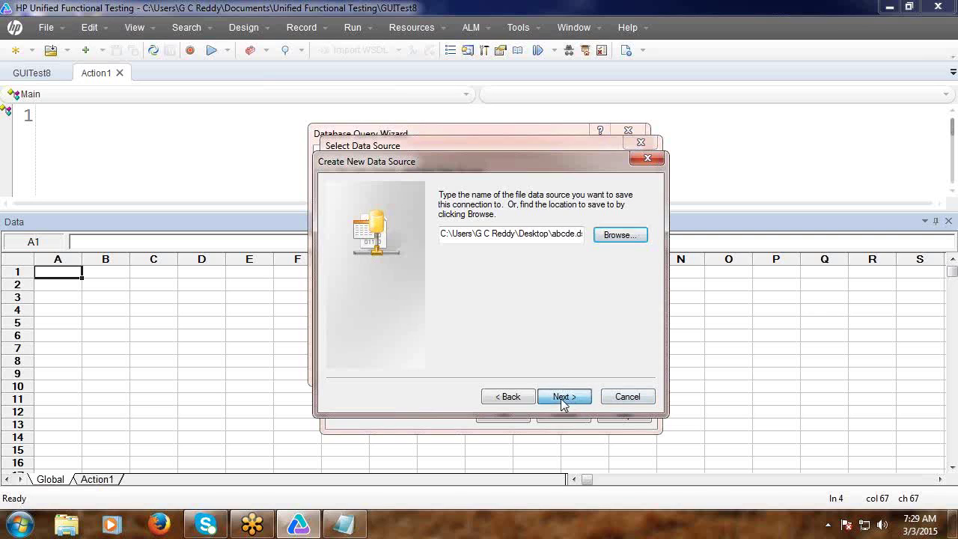
click(563, 399)
click(564, 398)
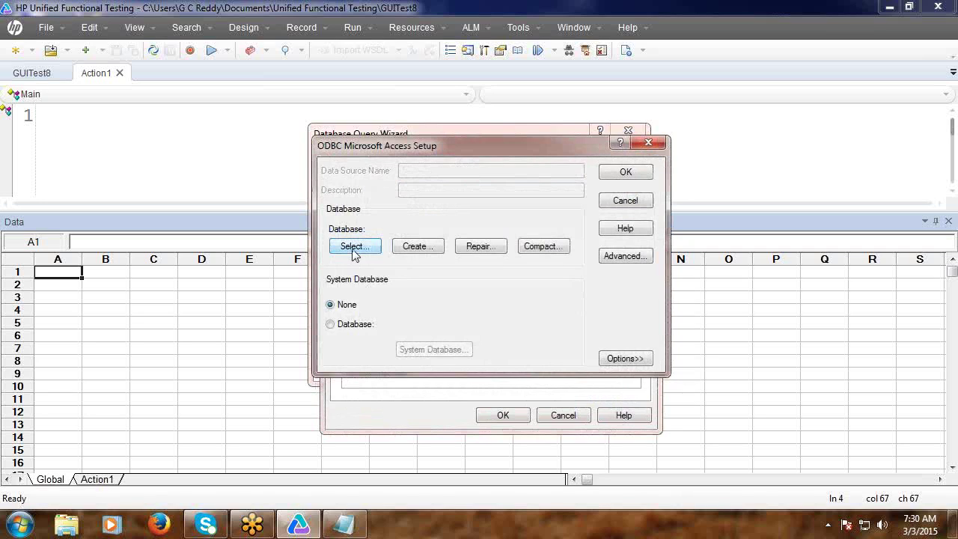
Point the abcde data source at TestDb.mdb on the Desktop and confirm the Access setup.
click(354, 247)
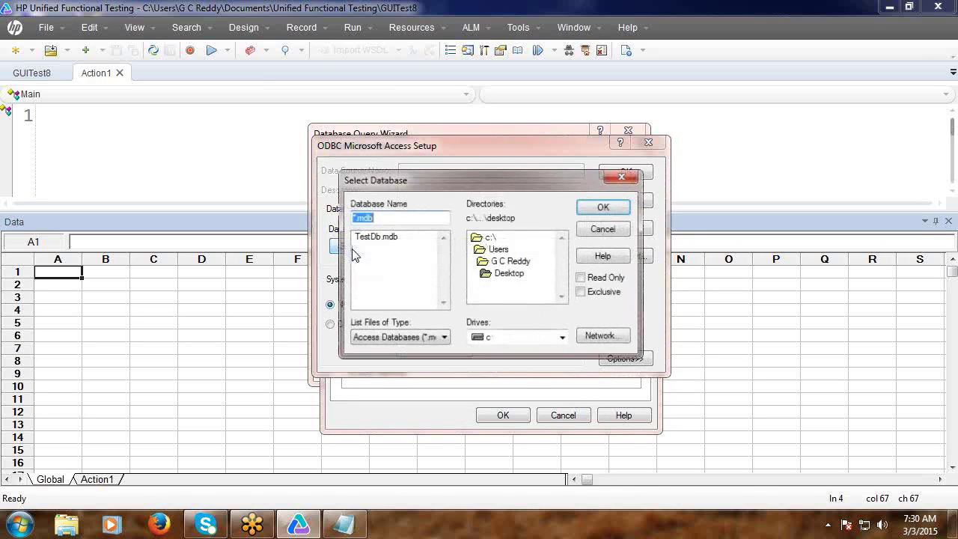
click(500, 279)
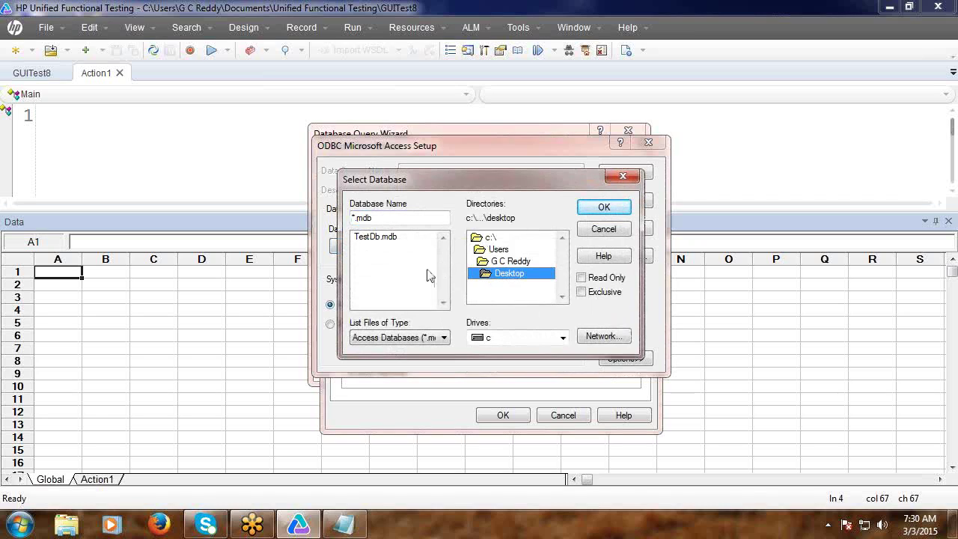
click(377, 237)
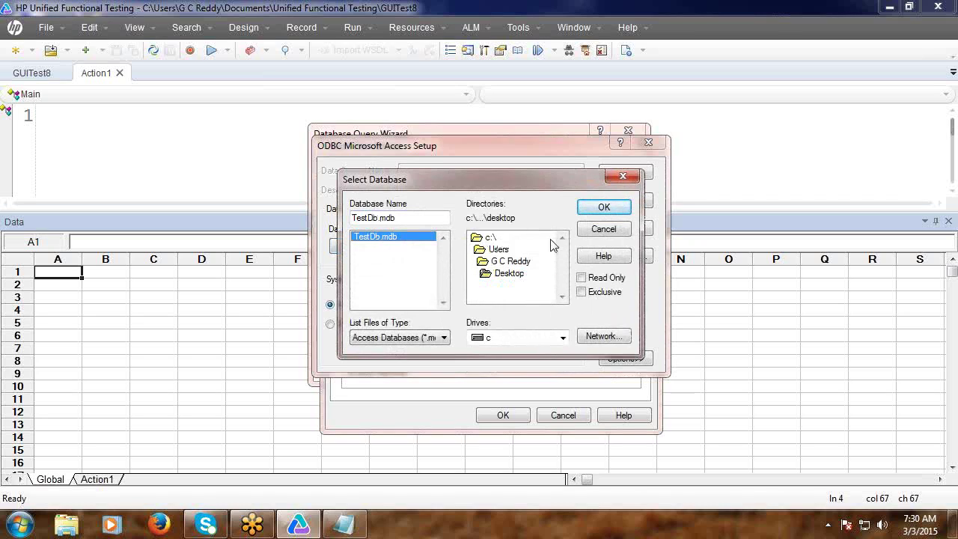
click(605, 210)
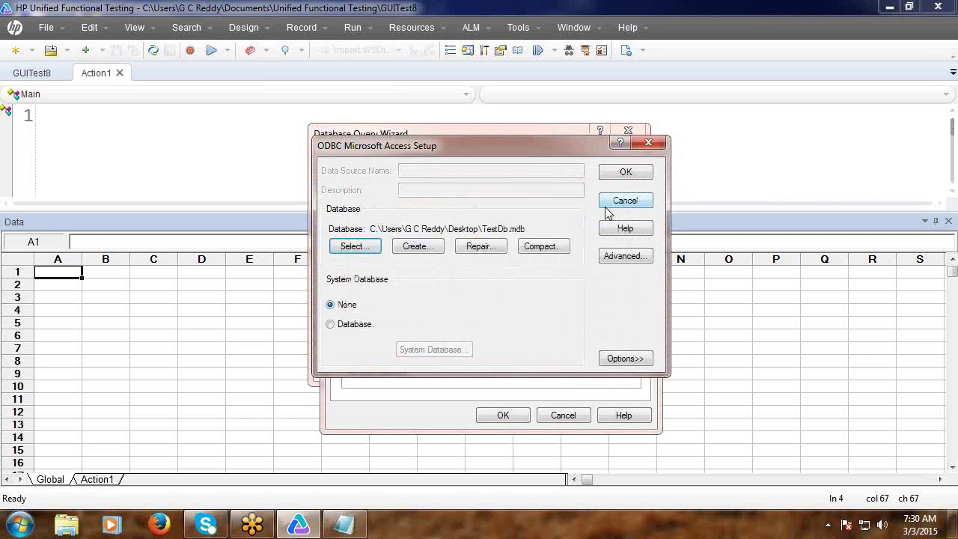
click(626, 173)
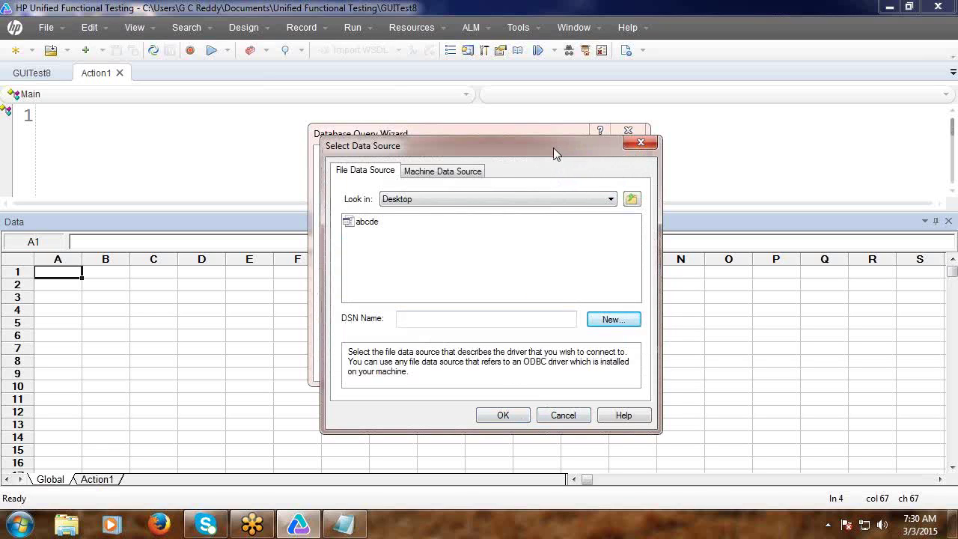
Cancel the Select Data Source dialog and the Database Query Wizard without importing.
drag(489, 148, 493, 121)
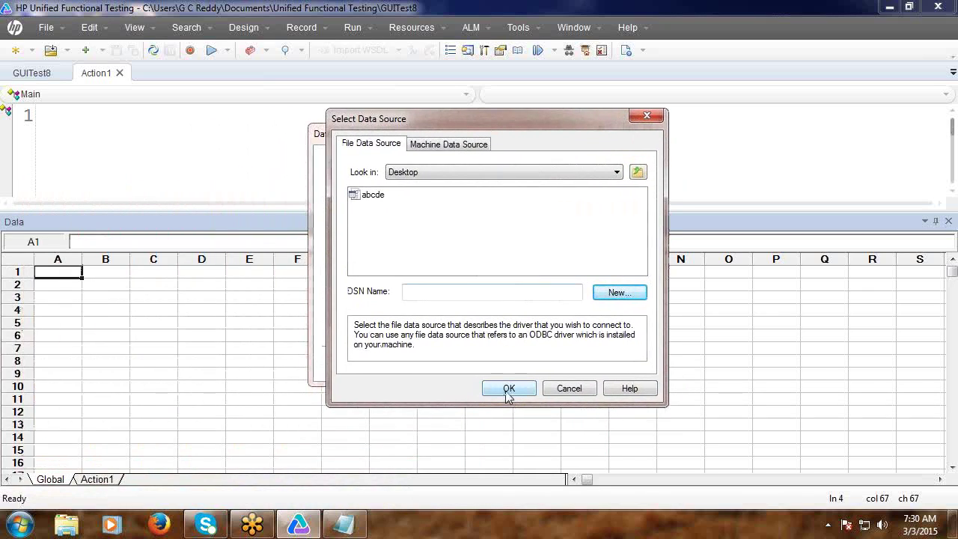
click(561, 389)
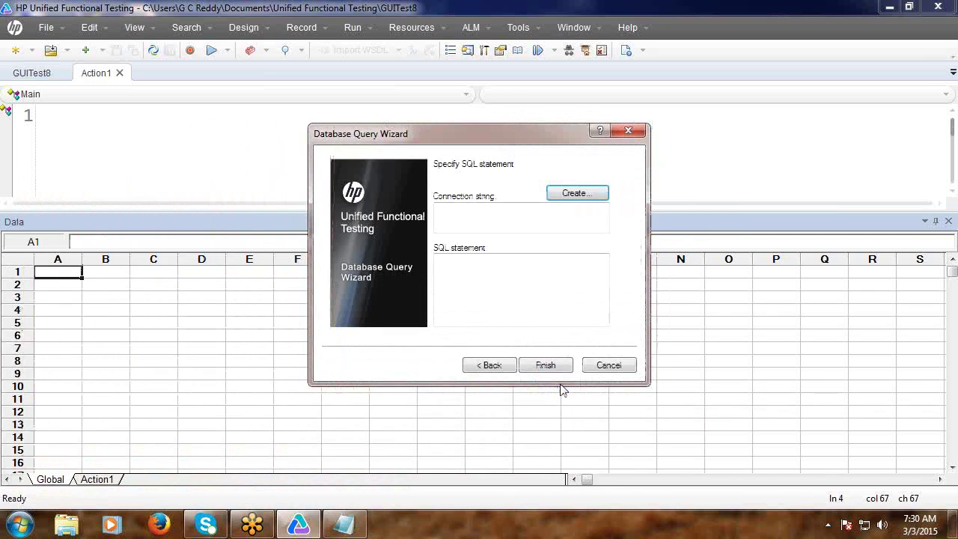
click(604, 366)
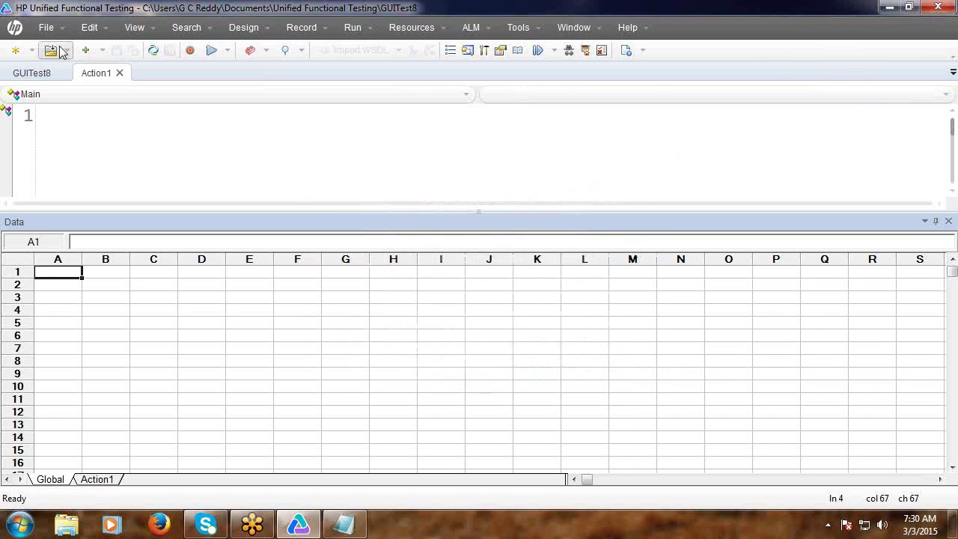
click(45, 27)
Close UFT and delete the abcde data source file from the desktop.
mouse_move(67, 52)
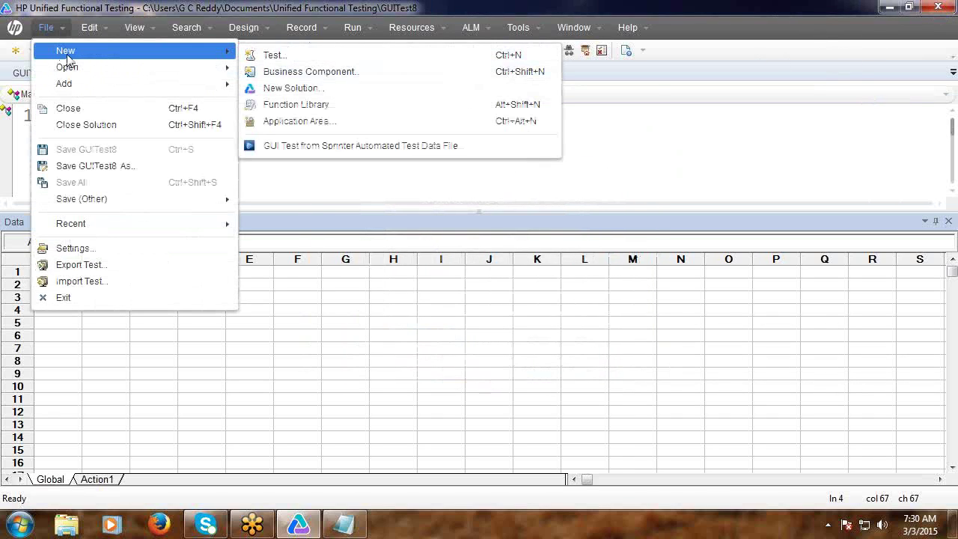
click(610, 122)
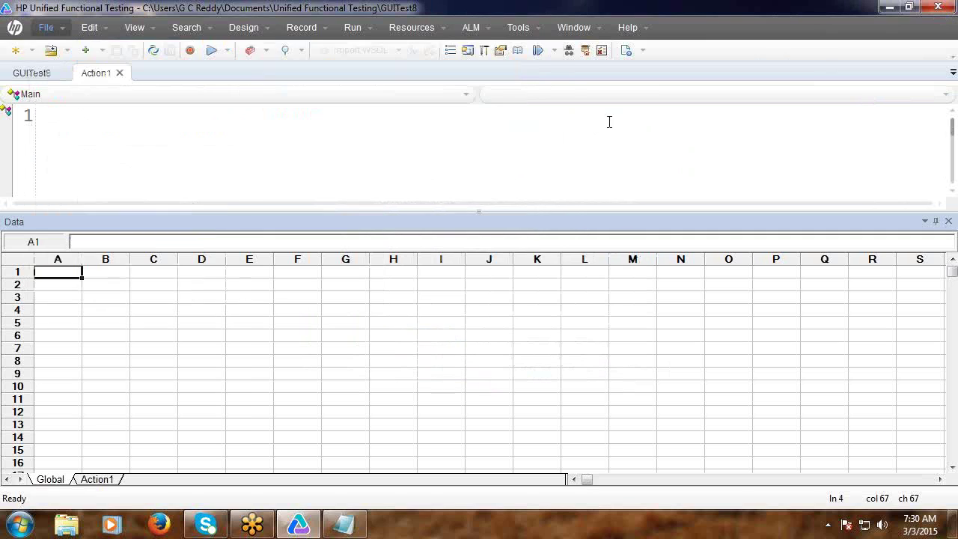
click(940, 8)
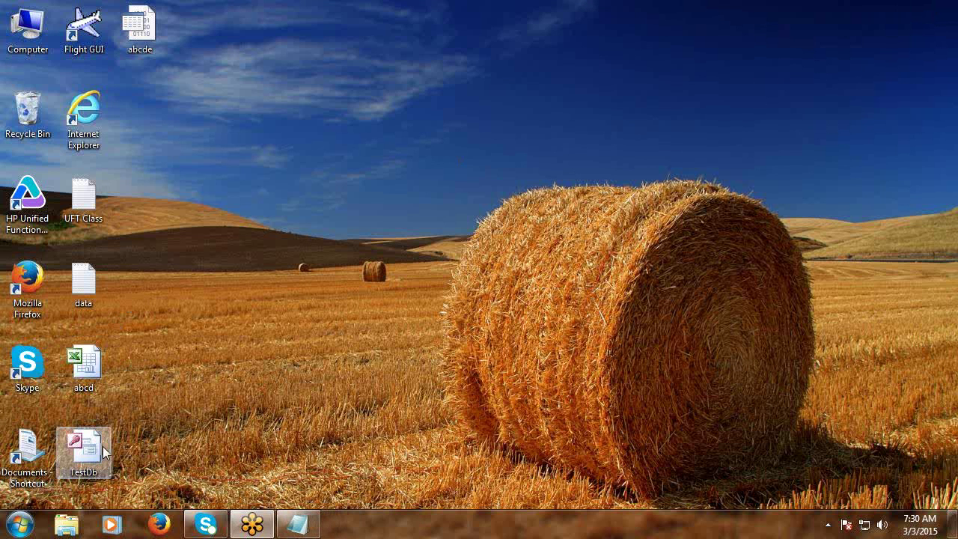
right_click(141, 36)
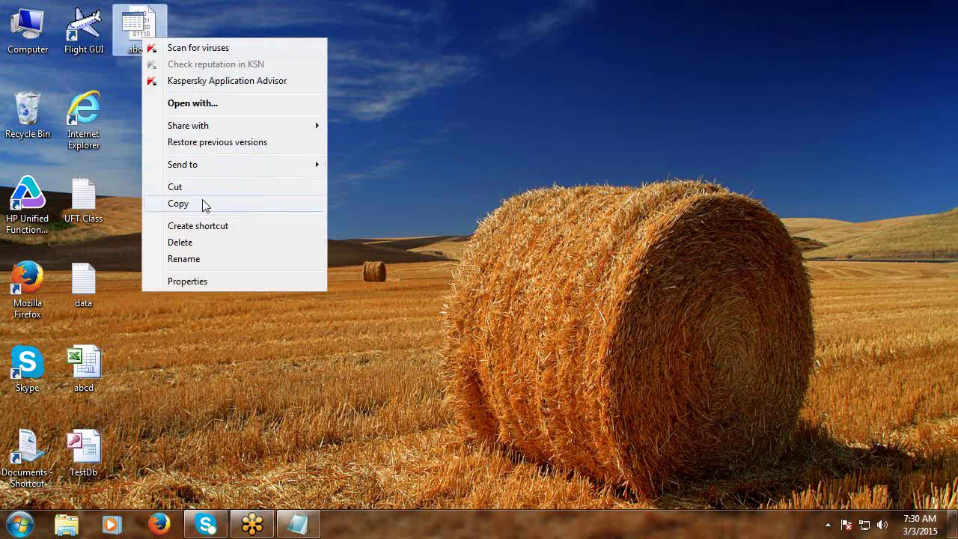
click(197, 247)
click(535, 321)
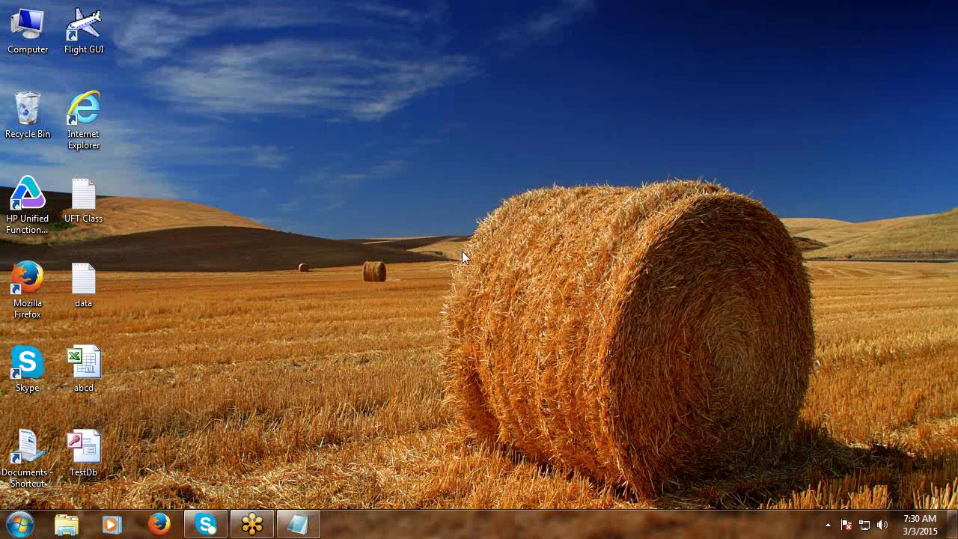
Refresh the desktop several times and relaunch HP Unified Functional Testing.
right_click(295, 143)
click(346, 186)
right_click(298, 143)
click(335, 186)
right_click(302, 143)
click(341, 179)
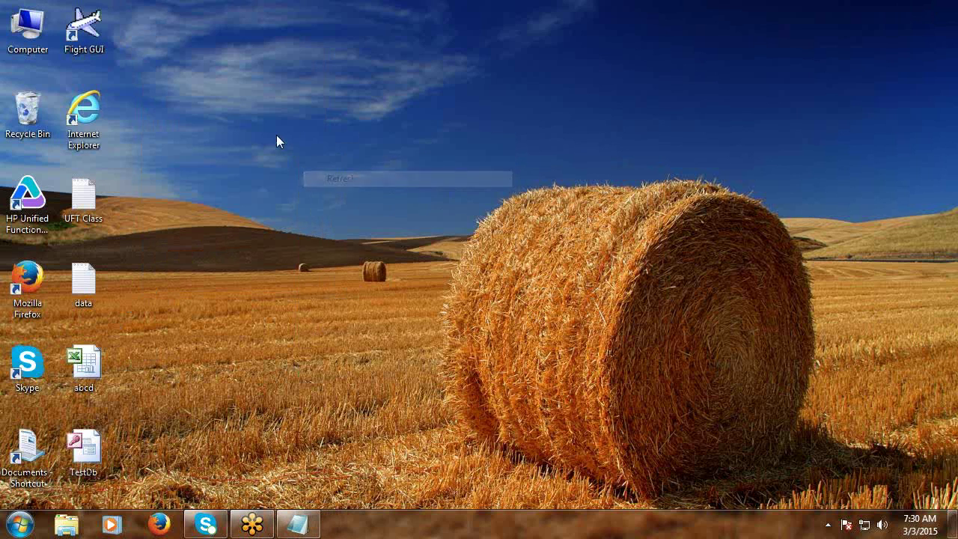
right_click(276, 136)
click(319, 180)
click(35, 222)
double_click(35, 222)
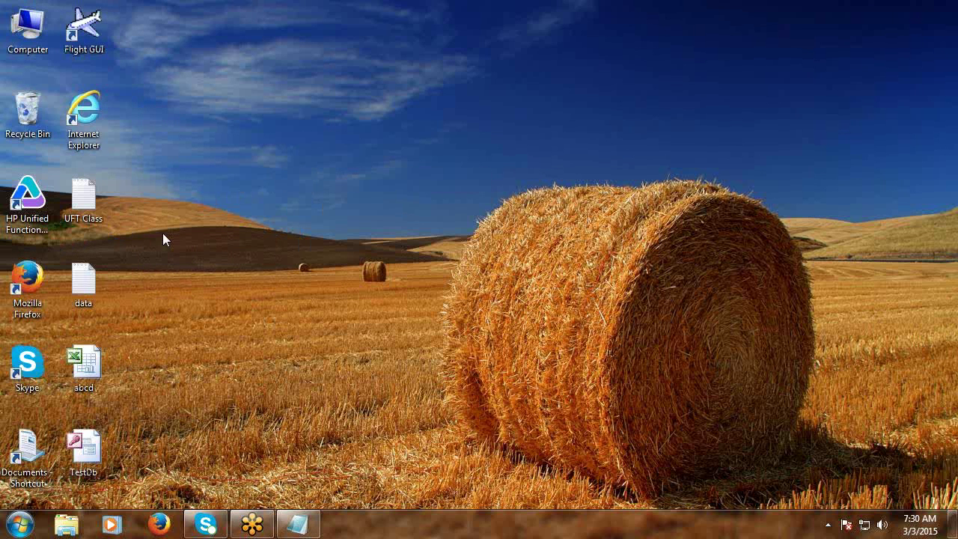
Get past the license warning and Add-in Manager, then close the empty Data pane.
click(632, 326)
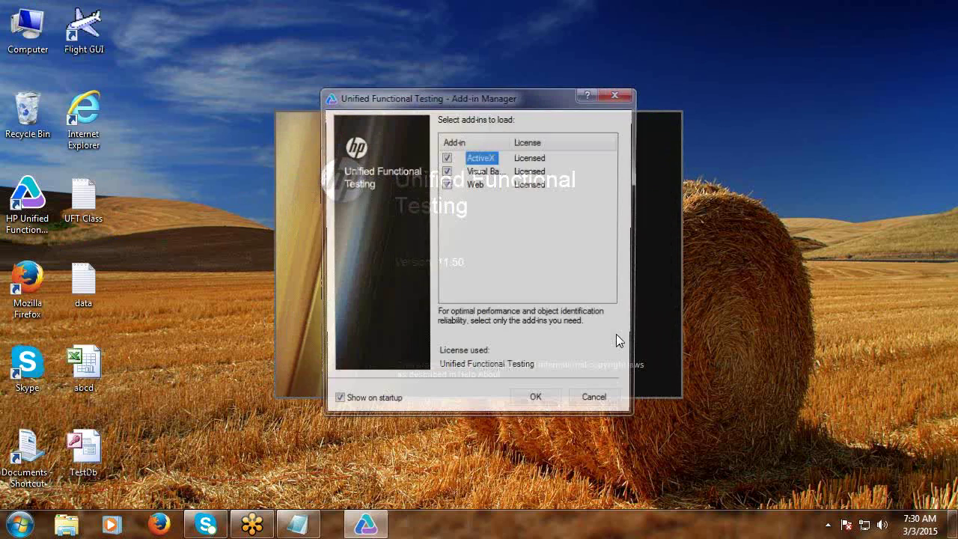
click(542, 401)
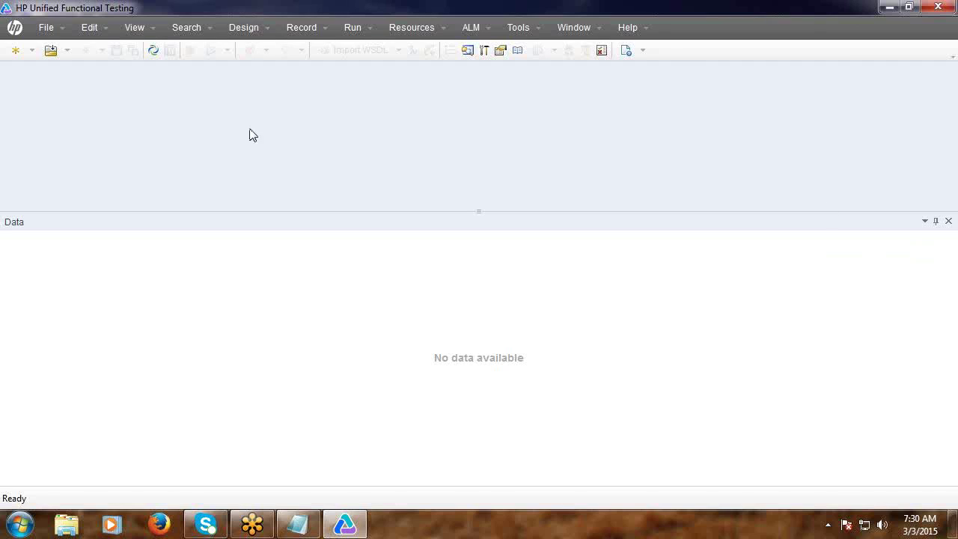
click(948, 221)
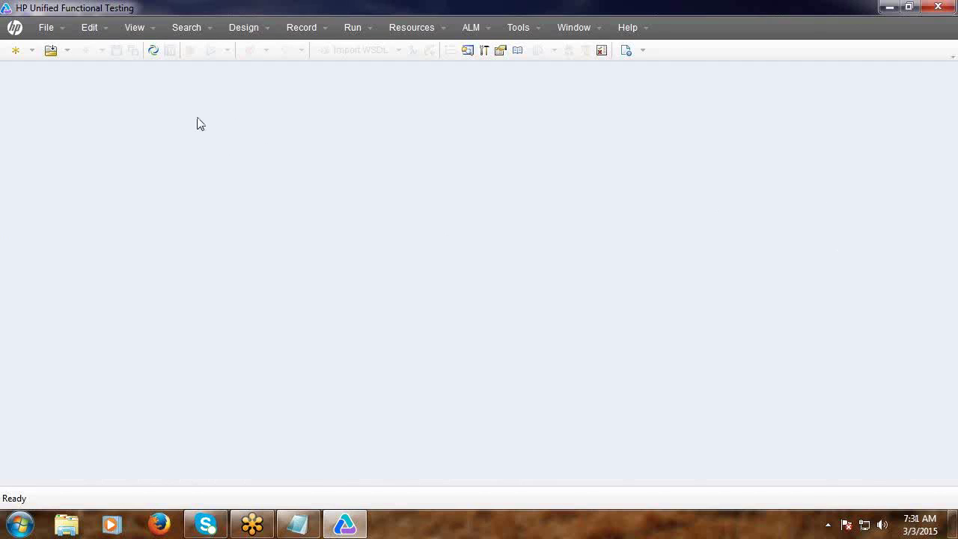
Create the new GUI test GUITest9 and open its Action1 script.
click(44, 28)
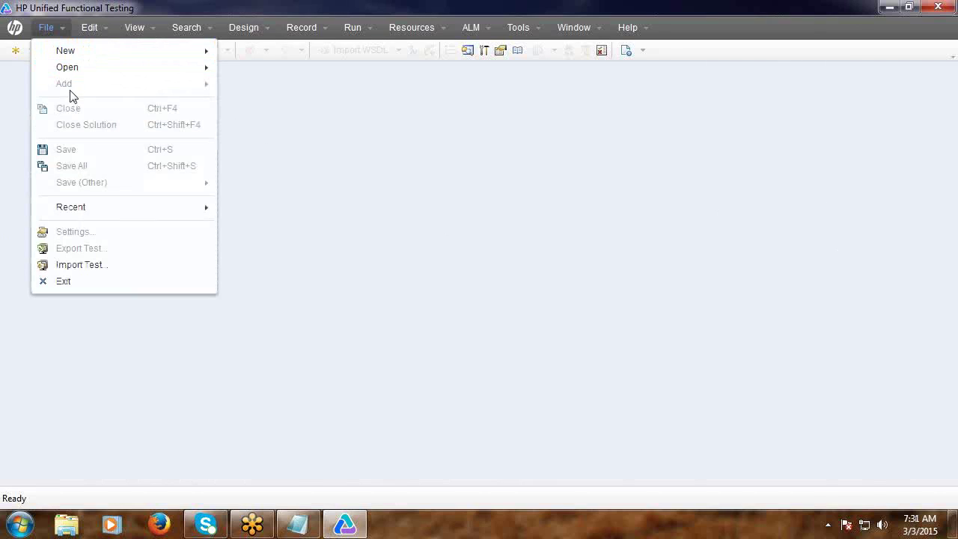
click(307, 153)
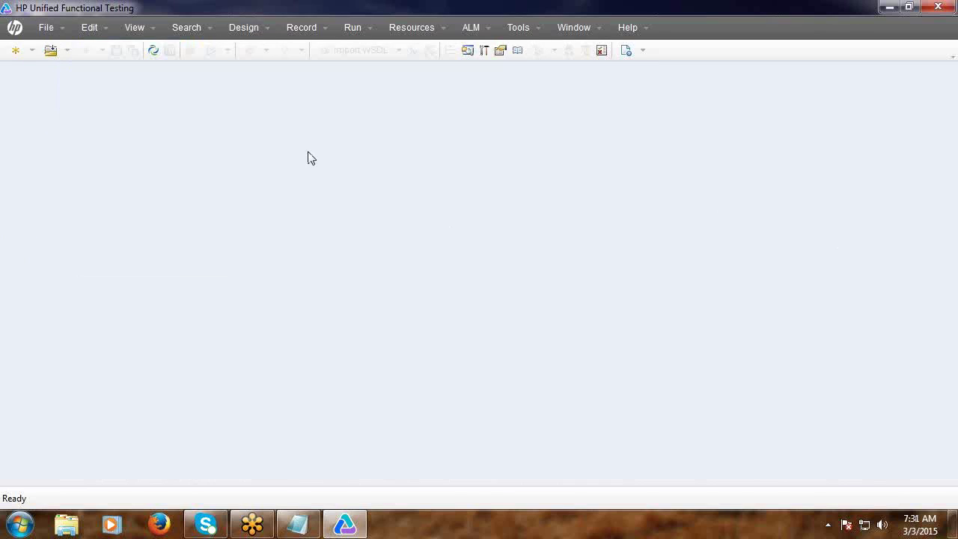
click(15, 50)
click(589, 389)
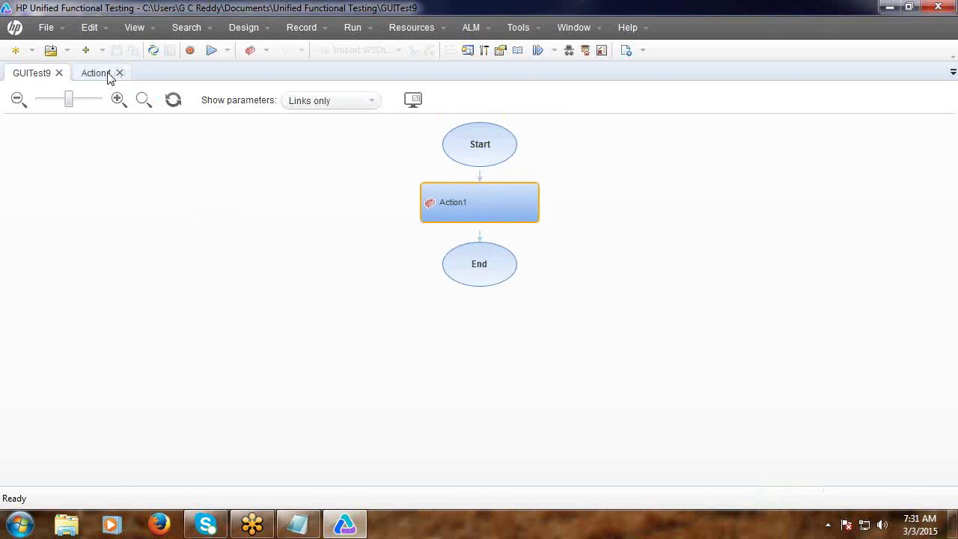
click(98, 74)
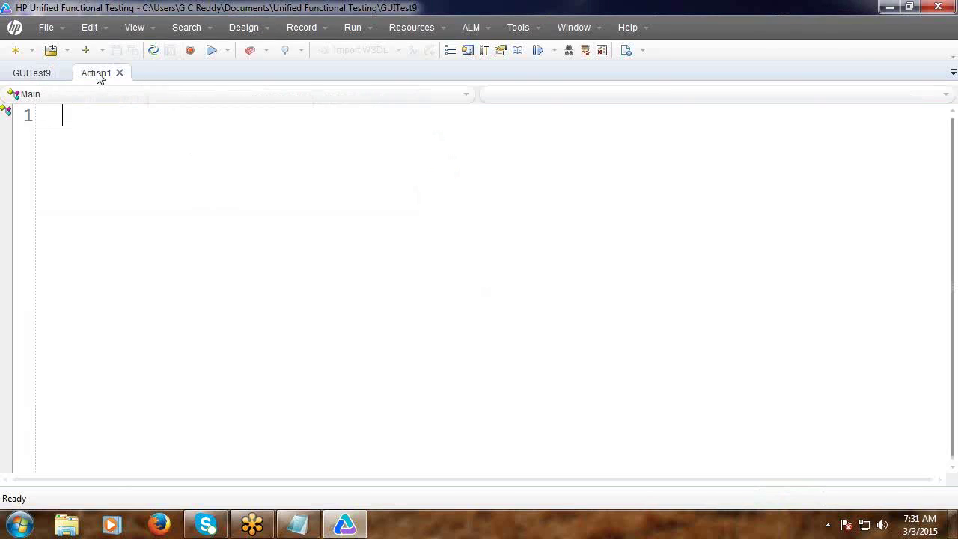
Show the Data pane and open the Sheet > Import > From Database wizard.
click(138, 32)
click(150, 99)
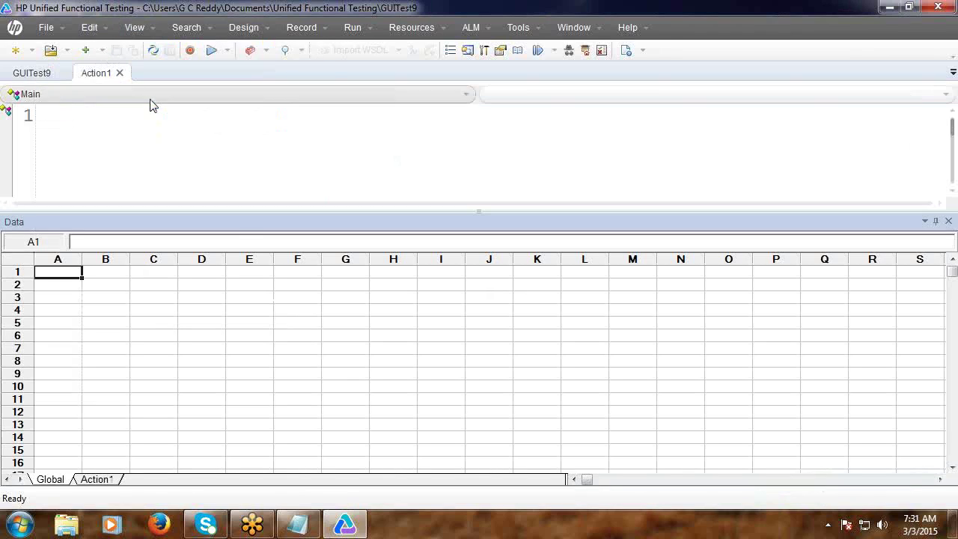
right_click(247, 319)
mouse_move(263, 330)
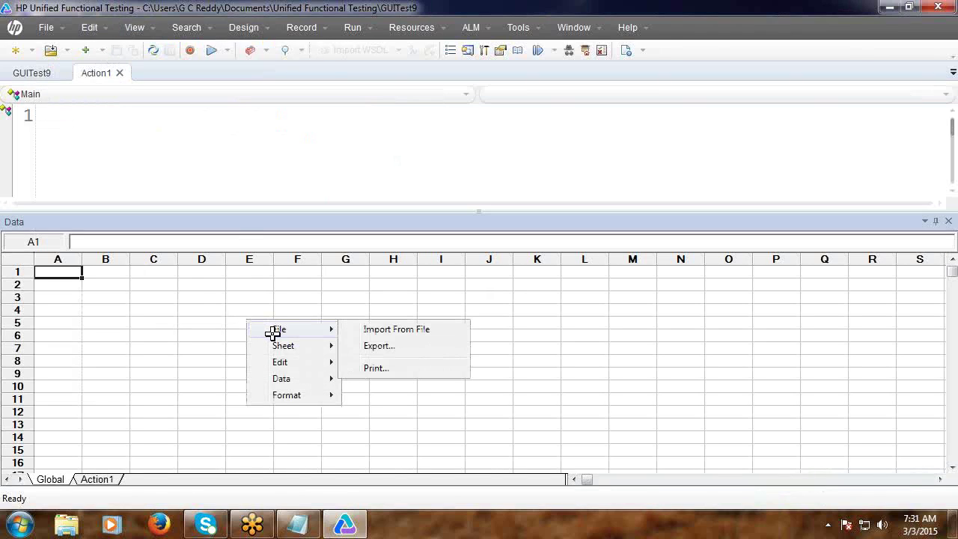
mouse_move(283, 346)
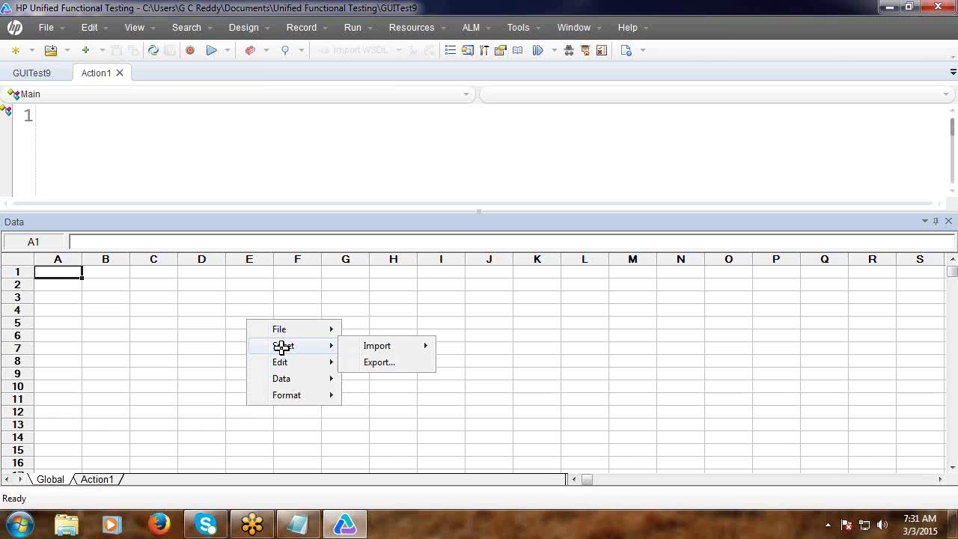
mouse_move(398, 349)
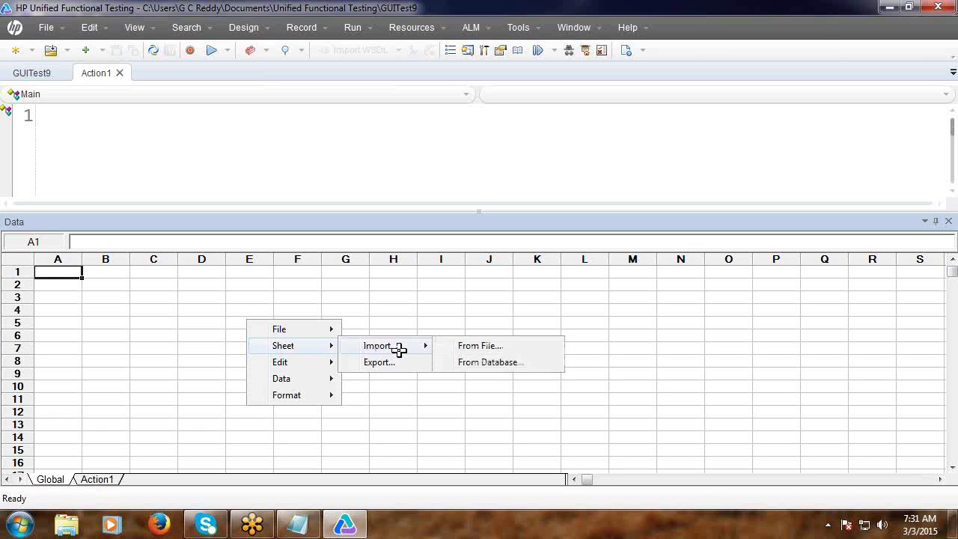
click(474, 363)
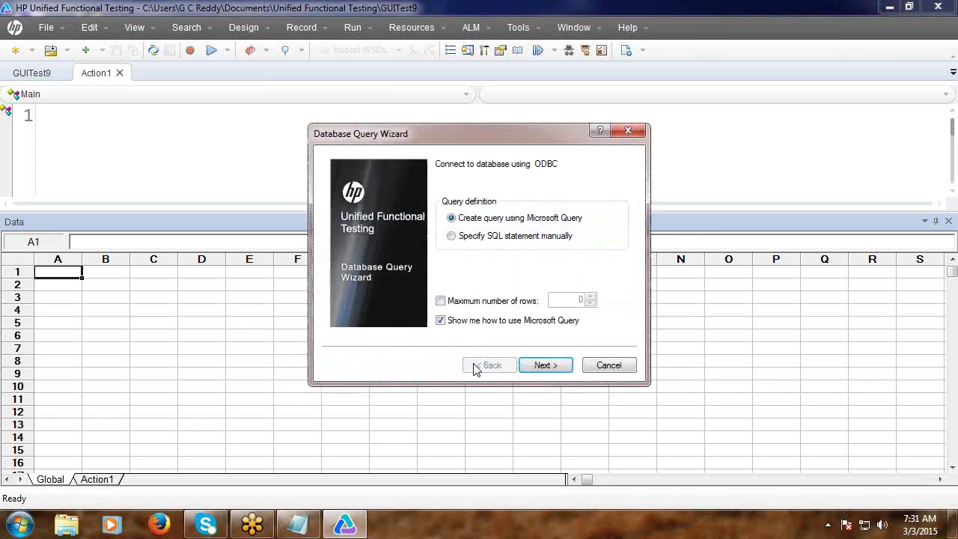
Choose a manually specified SQL statement and begin building the connection string.
click(455, 237)
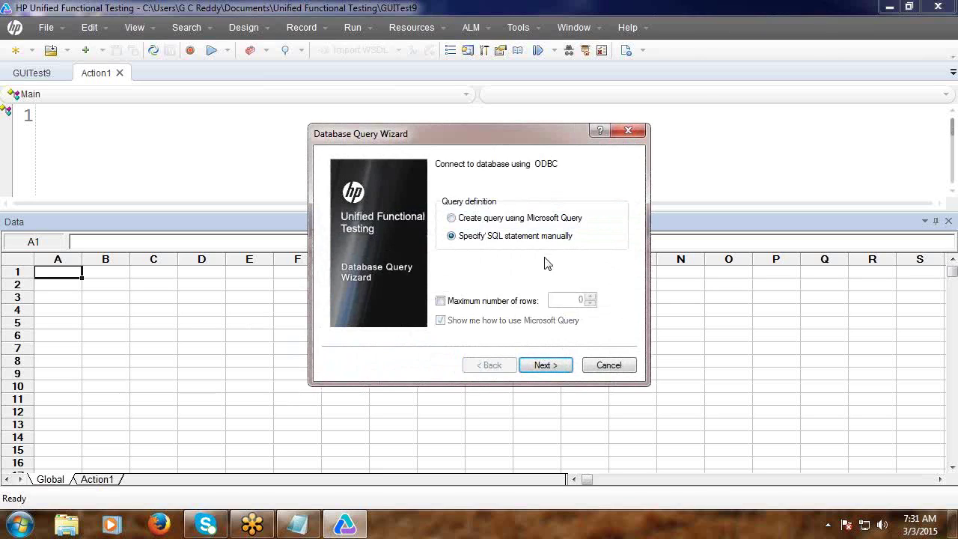
click(553, 367)
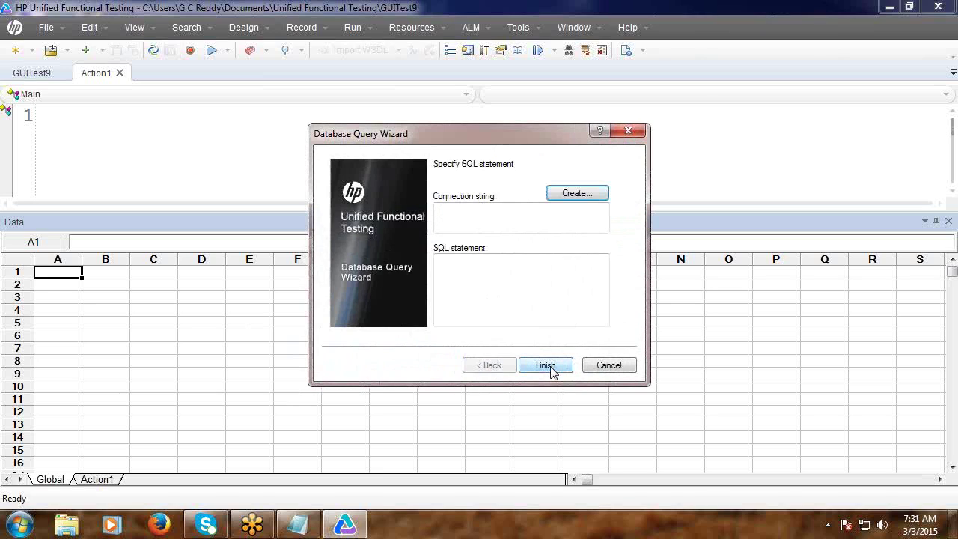
click(570, 195)
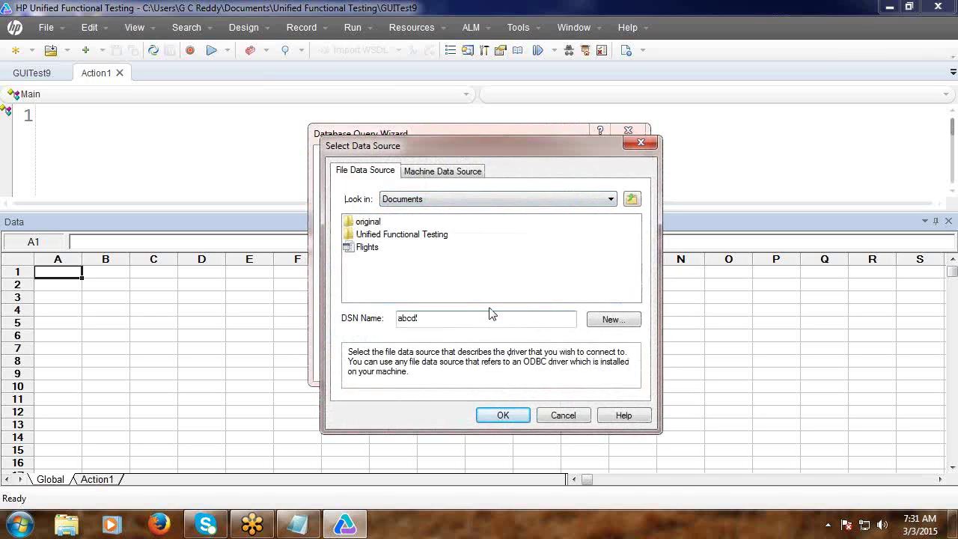
Accept the abcd data source name, dismiss the file access error, and look in Computer.
click(505, 416)
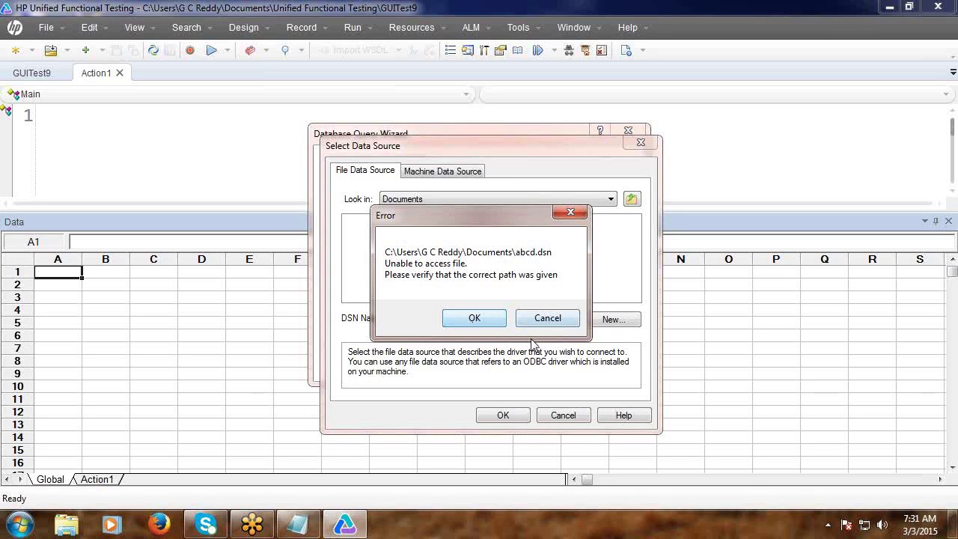
click(547, 318)
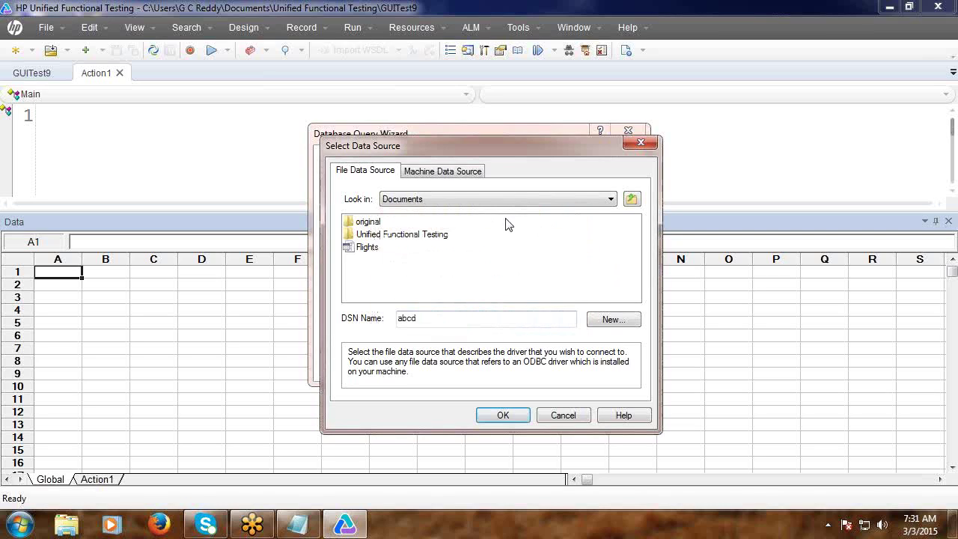
click(611, 199)
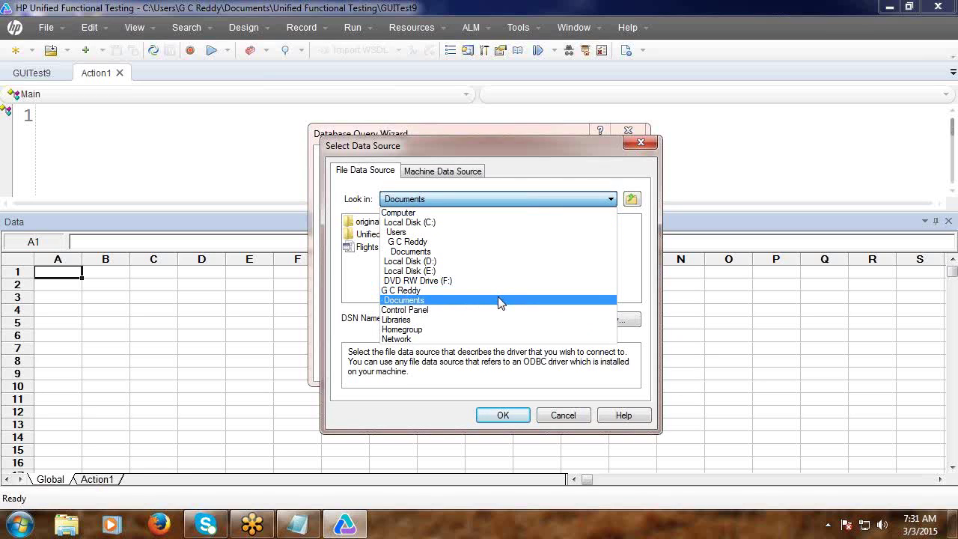
click(502, 213)
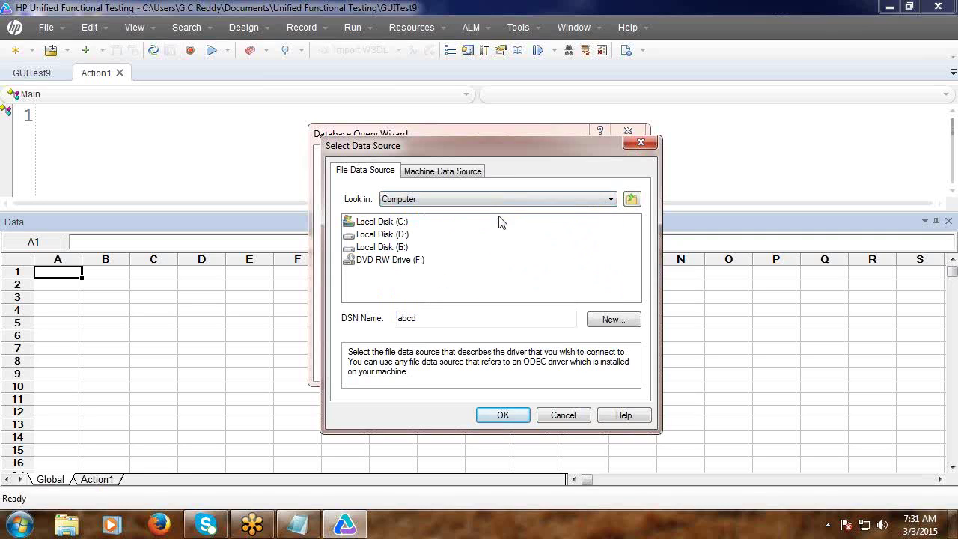
click(611, 200)
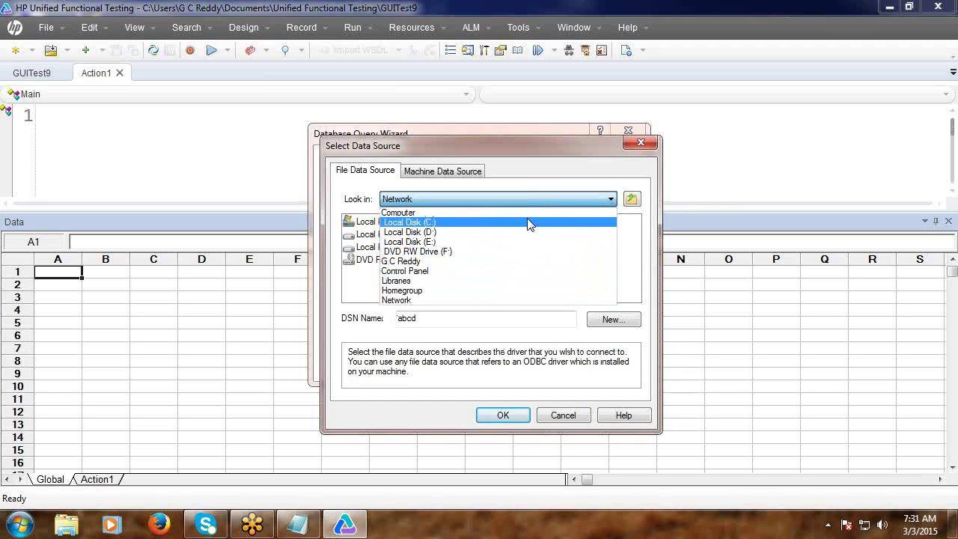
click(566, 211)
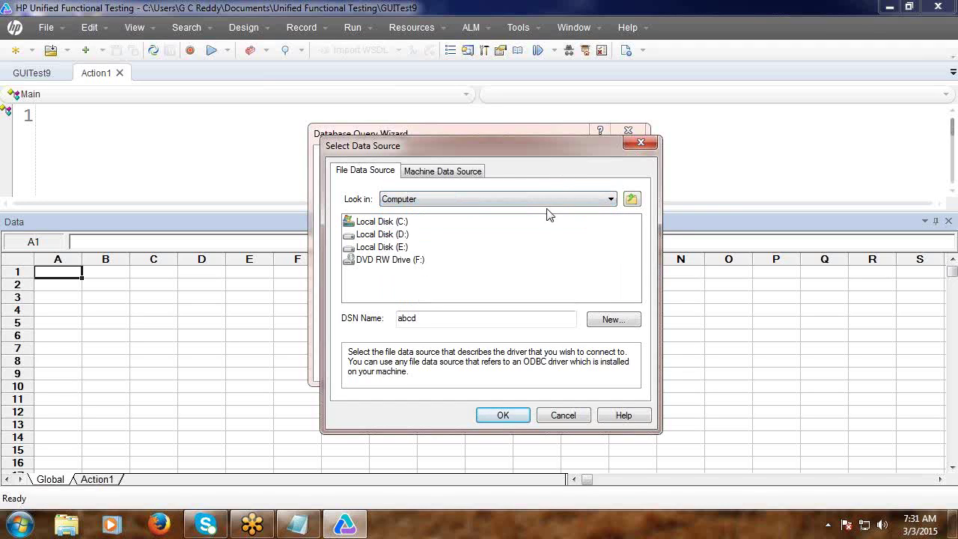
Begin a new file data source with the Microsoft Access driver, then cancel it.
click(607, 320)
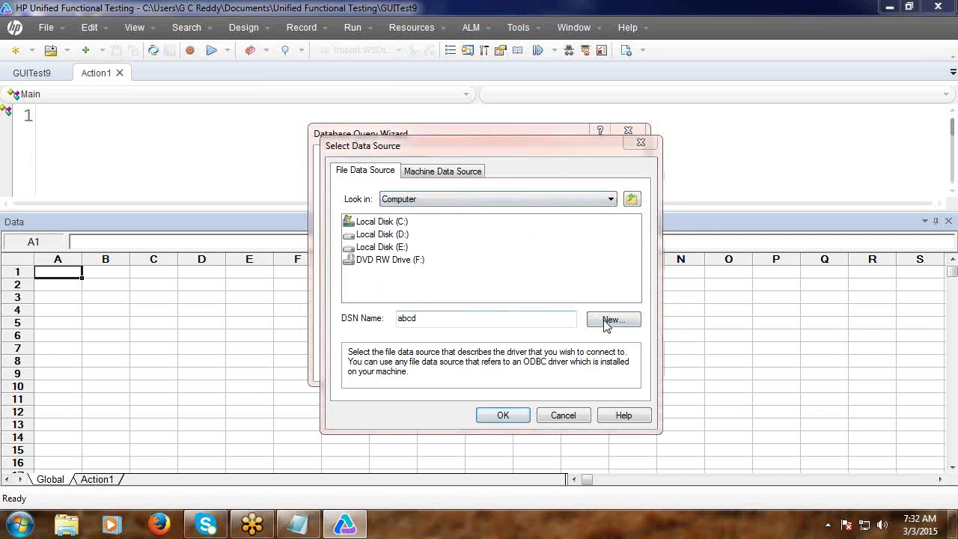
click(520, 248)
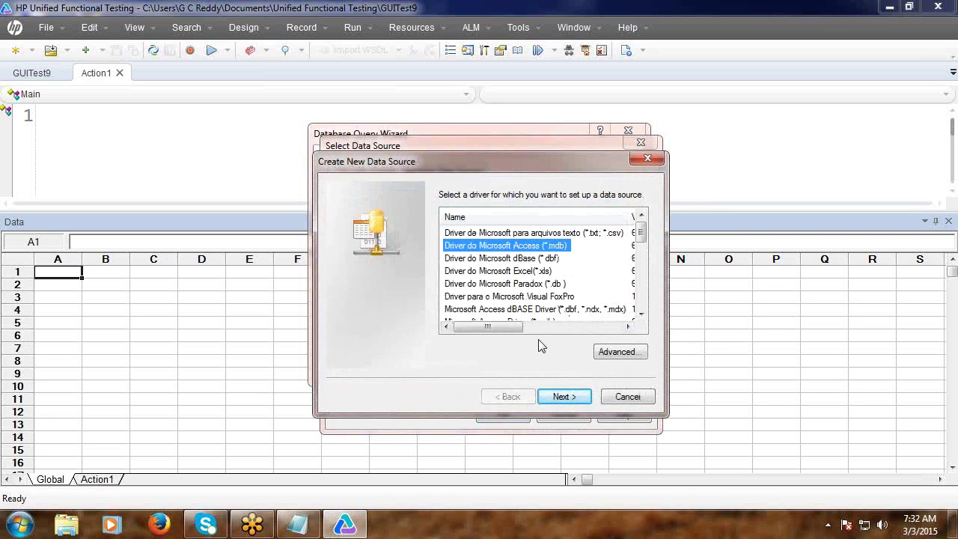
click(565, 397)
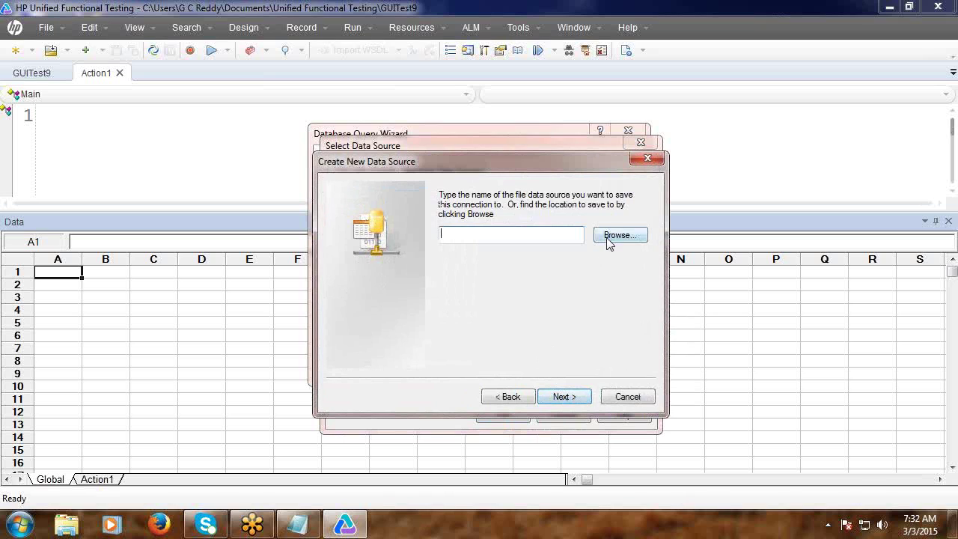
click(628, 397)
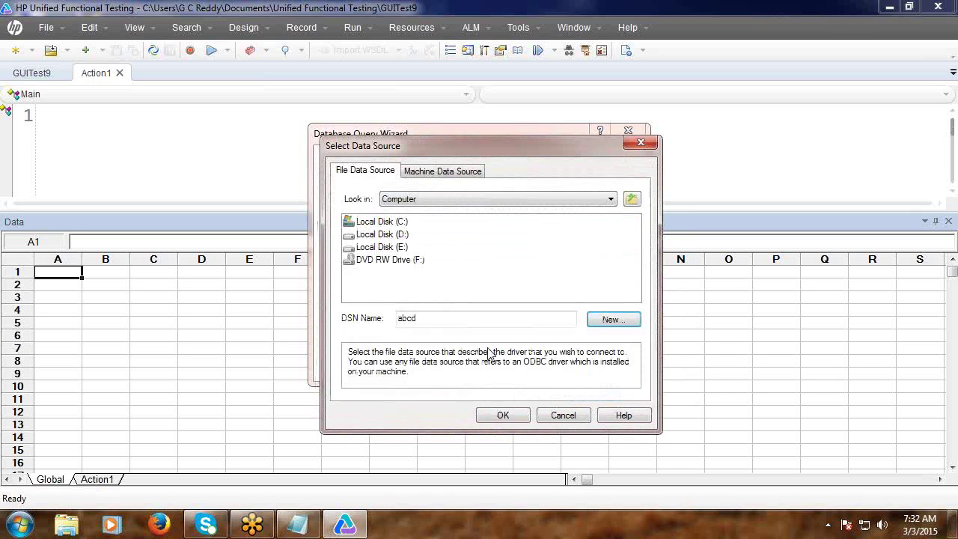
Close the data source picker and cancel the Database Query Wizard after the missing connection string message.
click(574, 417)
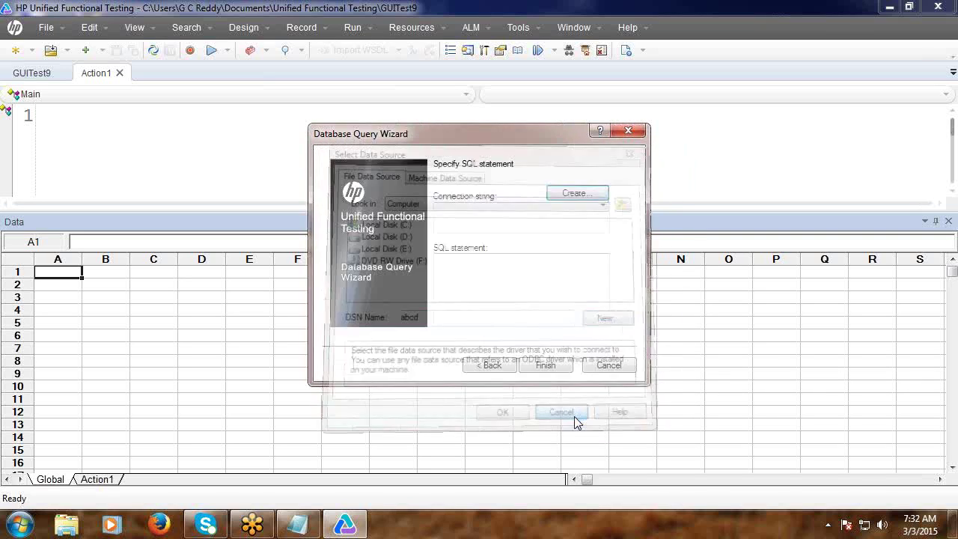
click(556, 366)
click(573, 319)
click(587, 362)
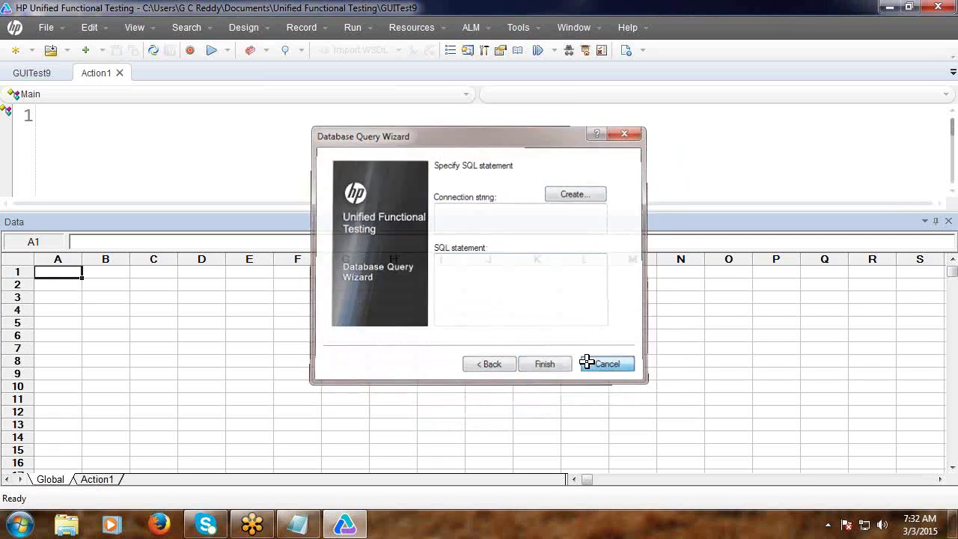
Restart the From Database import with a manually specified SQL statement.
right_click(173, 299)
mouse_move(209, 330)
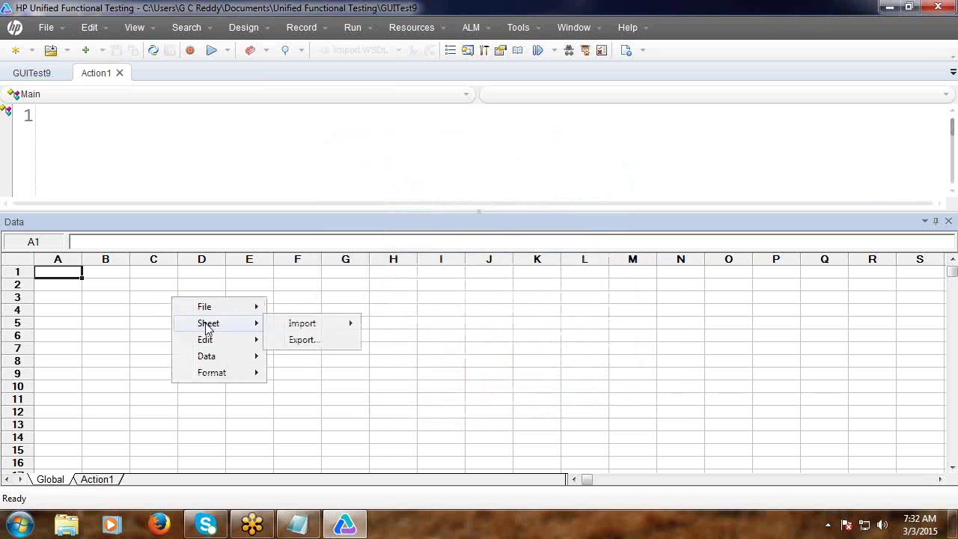
mouse_move(339, 330)
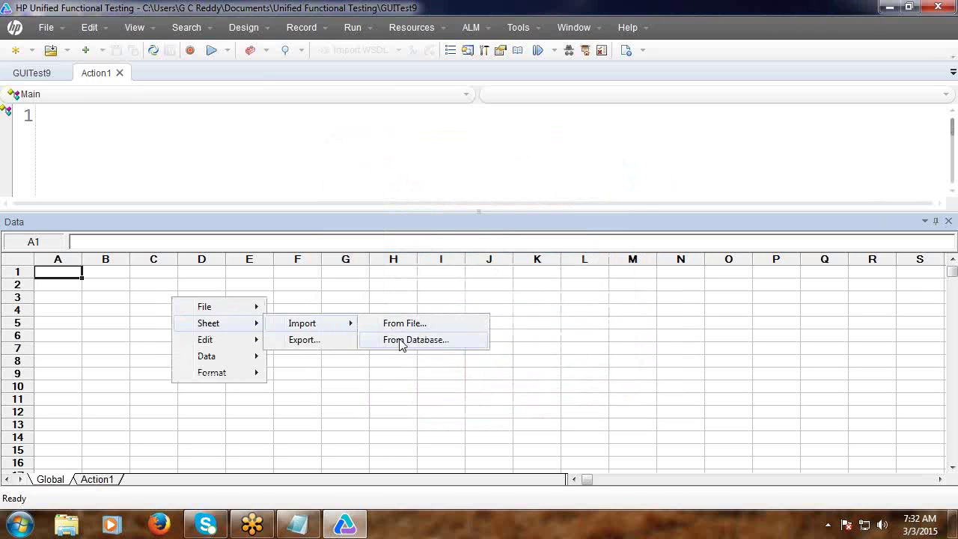
click(400, 341)
click(451, 236)
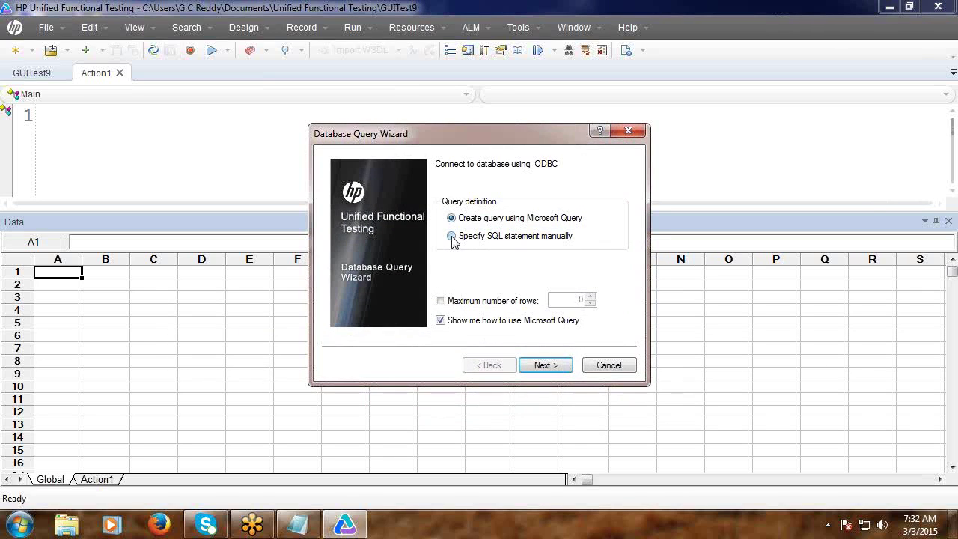
click(544, 365)
Open the data source picker, return to Documents, and select the DSN Name field.
click(571, 193)
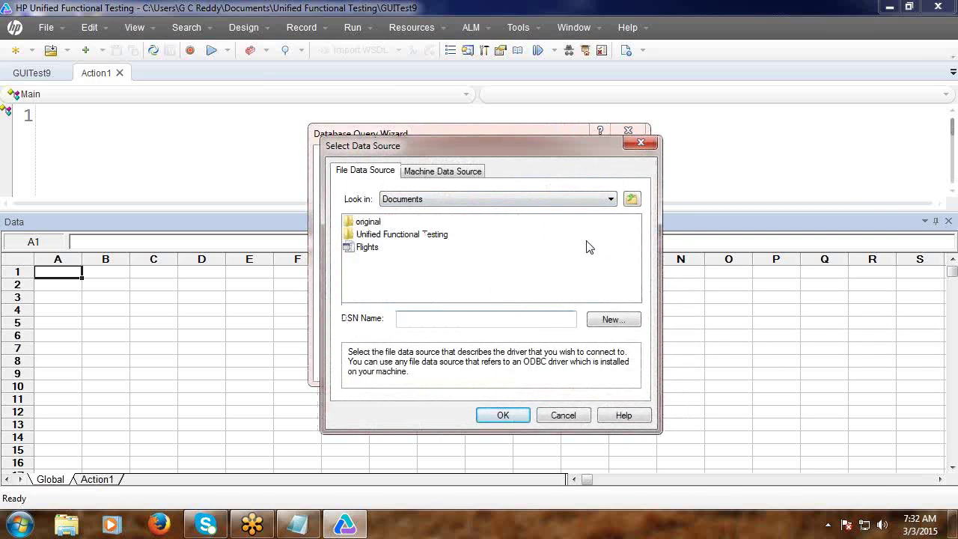
click(632, 200)
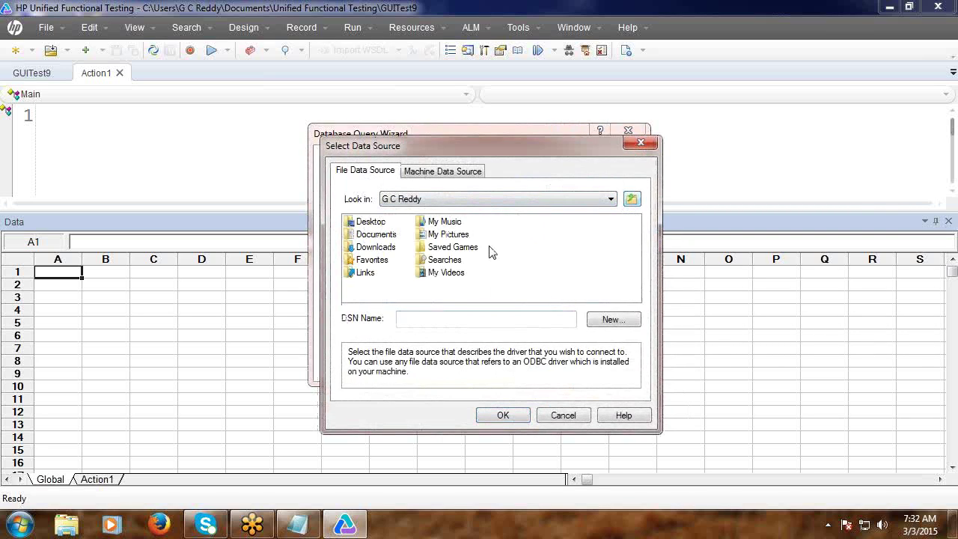
double_click(375, 234)
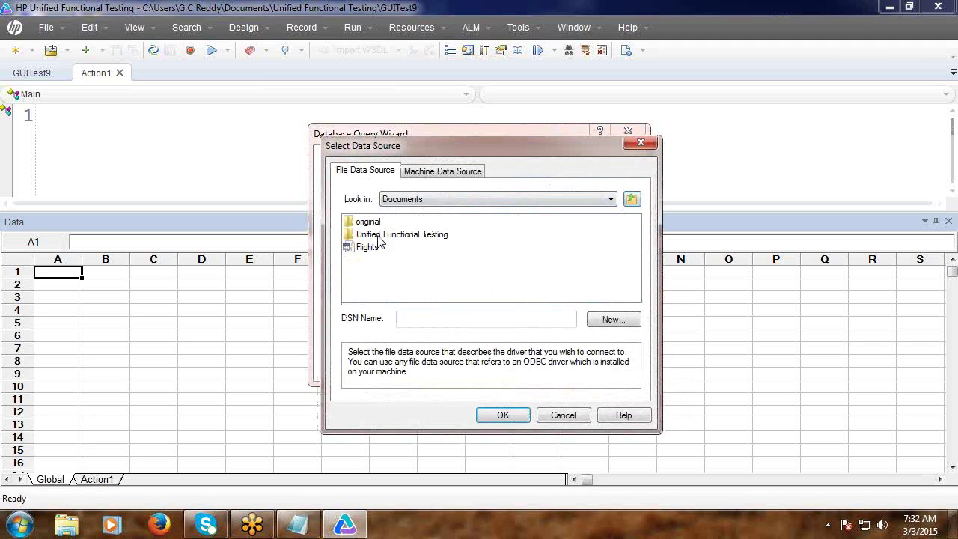
click(424, 322)
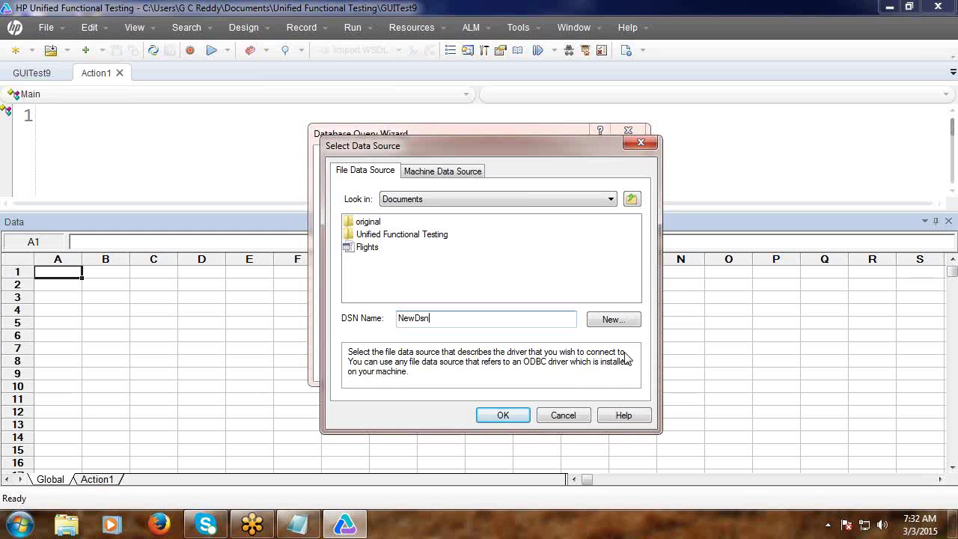
Try the NewDsn data source, dismiss its file access error, and reopen the data source chooser.
click(505, 416)
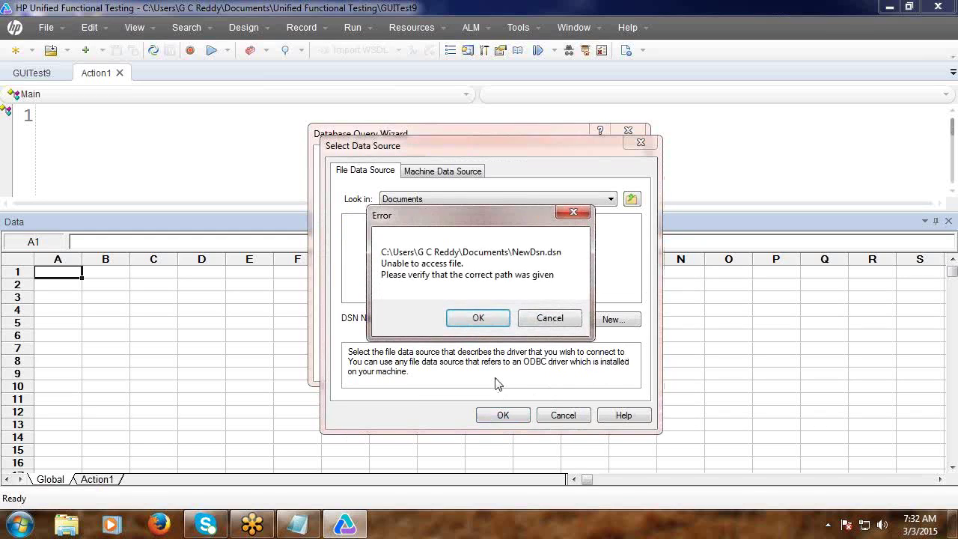
click(478, 318)
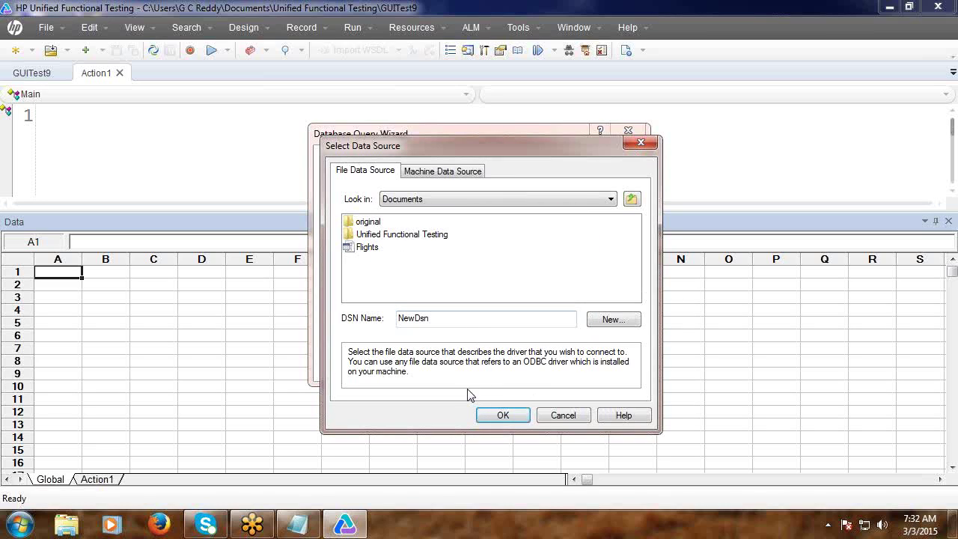
click(575, 421)
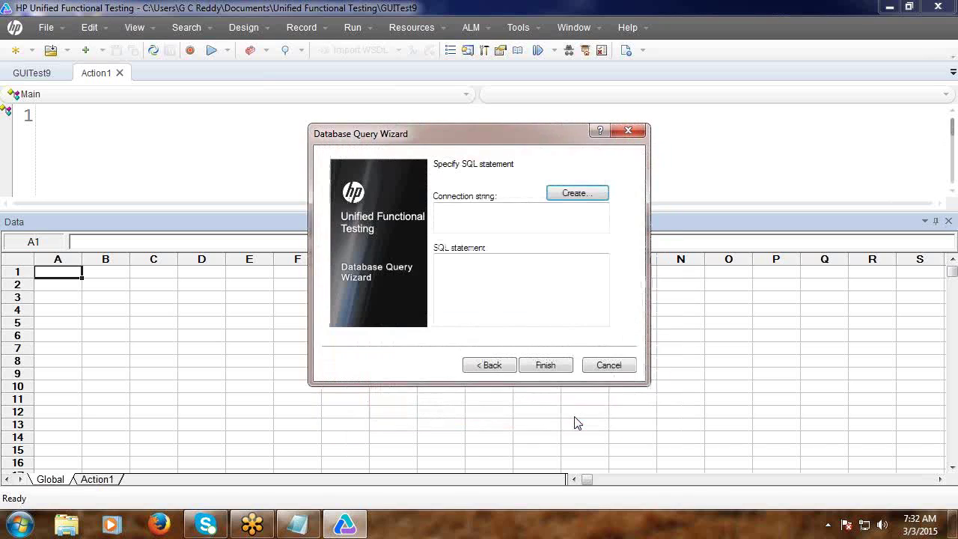
click(587, 194)
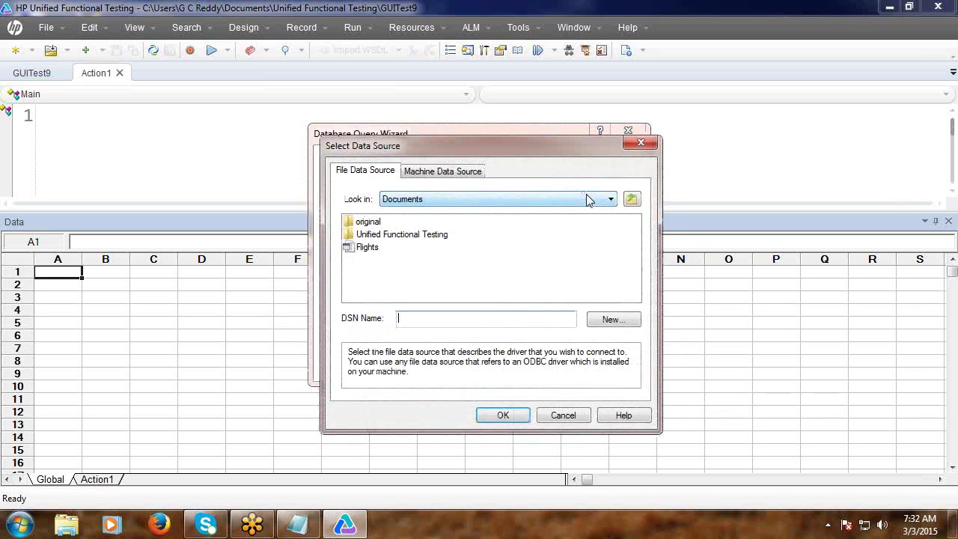
Create a new Microsoft Access file data source saved as abcde on the desktop.
click(612, 320)
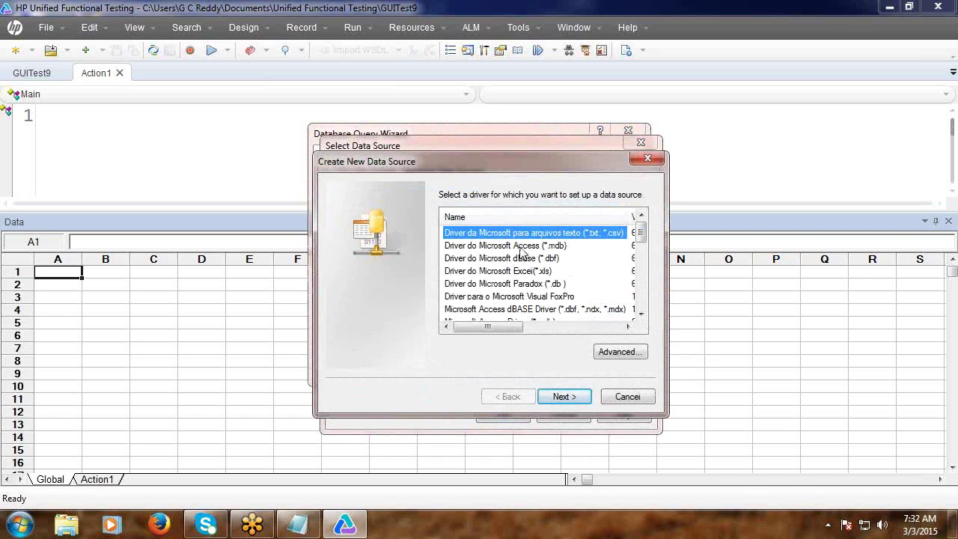
click(522, 246)
click(556, 399)
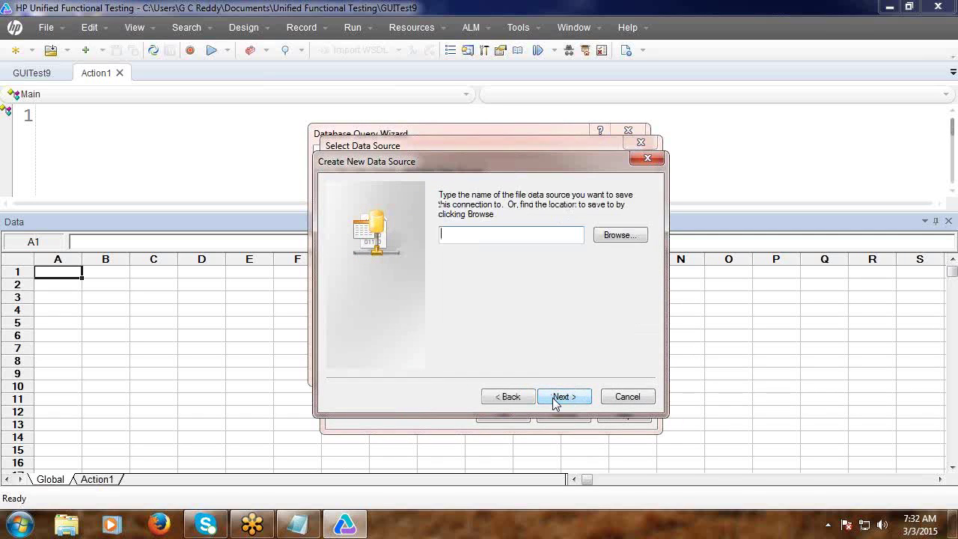
click(619, 237)
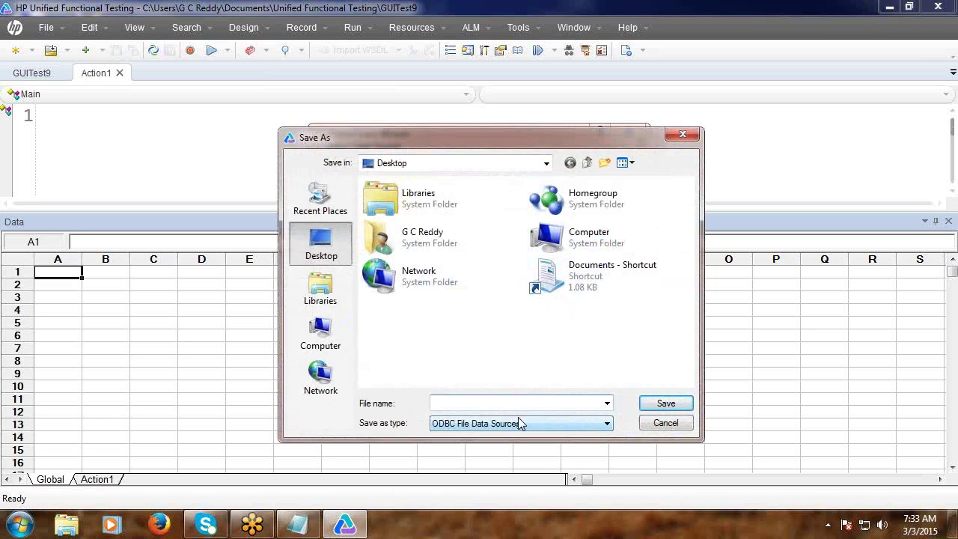
text(abcd)
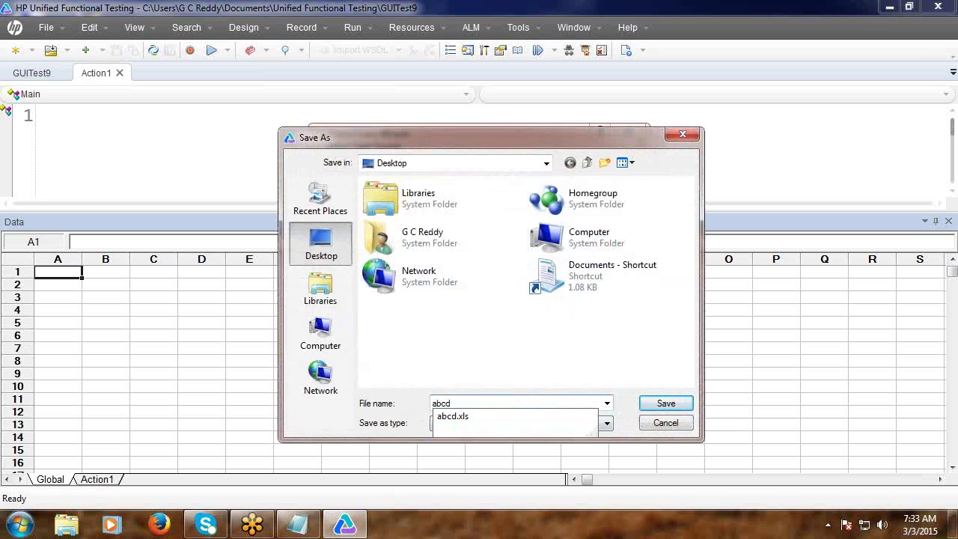
text(e)
click(668, 405)
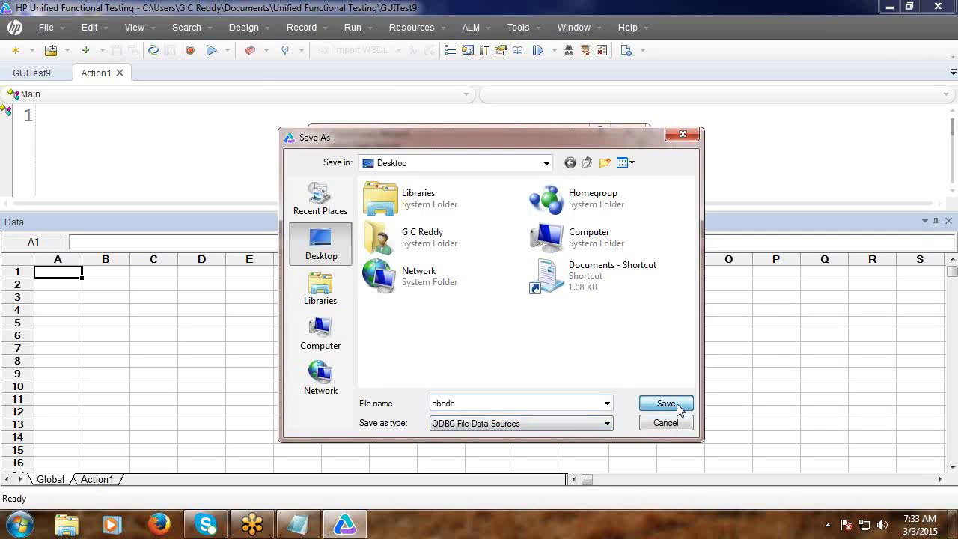
click(558, 398)
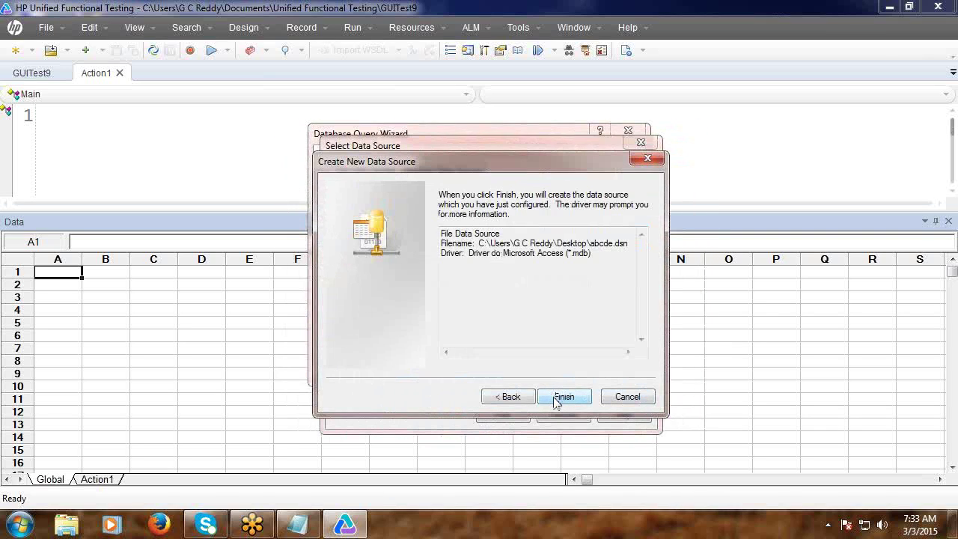
click(563, 398)
Point abcde at TestDb.mdb and confirm abcde as the query's connection.
click(355, 248)
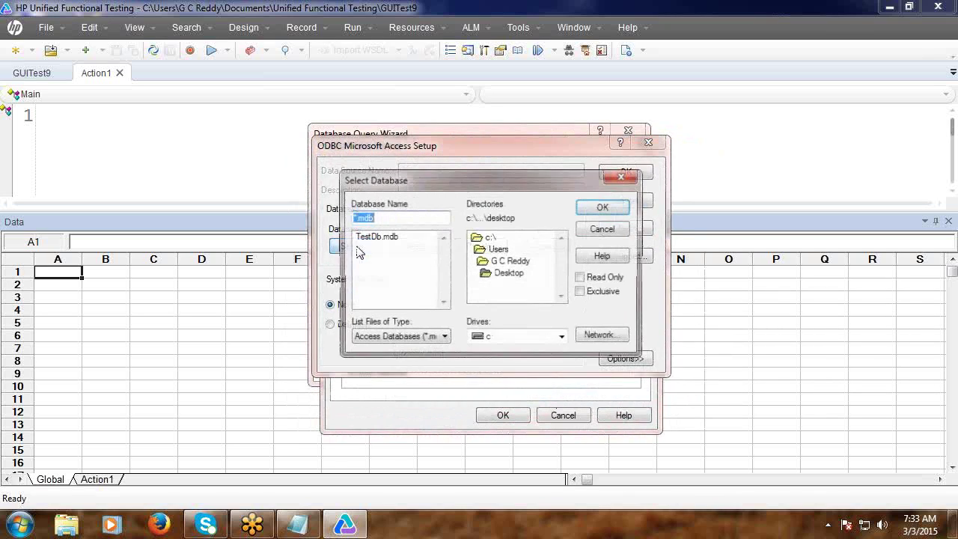
click(375, 237)
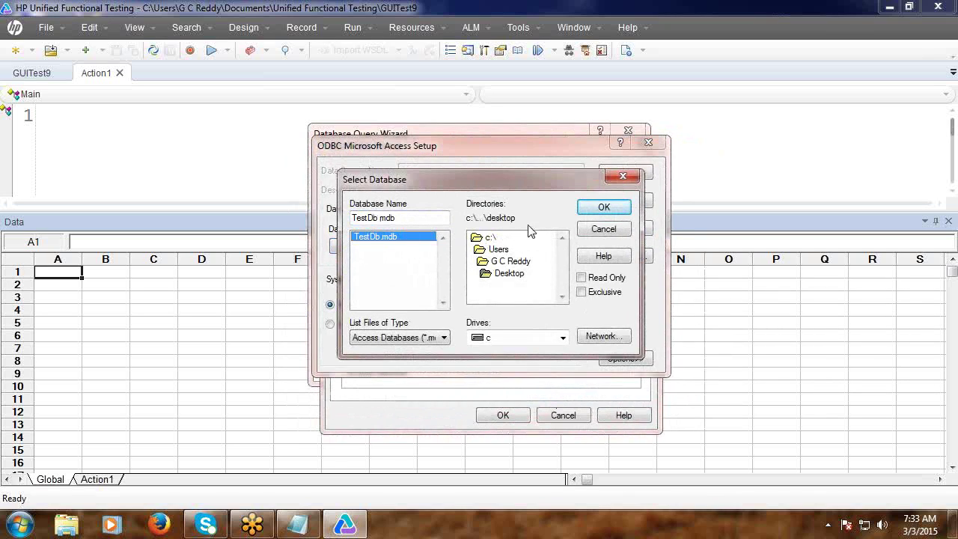
click(604, 207)
click(625, 173)
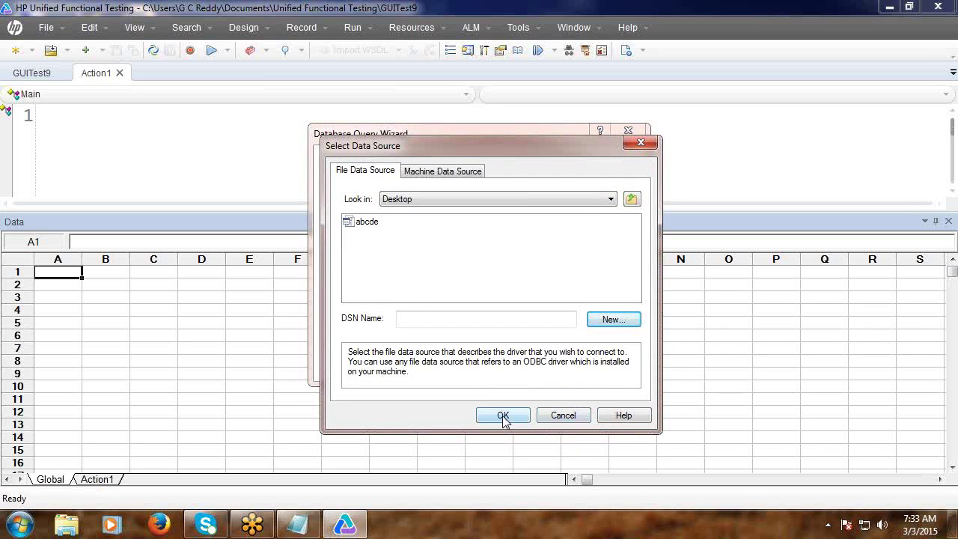
click(367, 224)
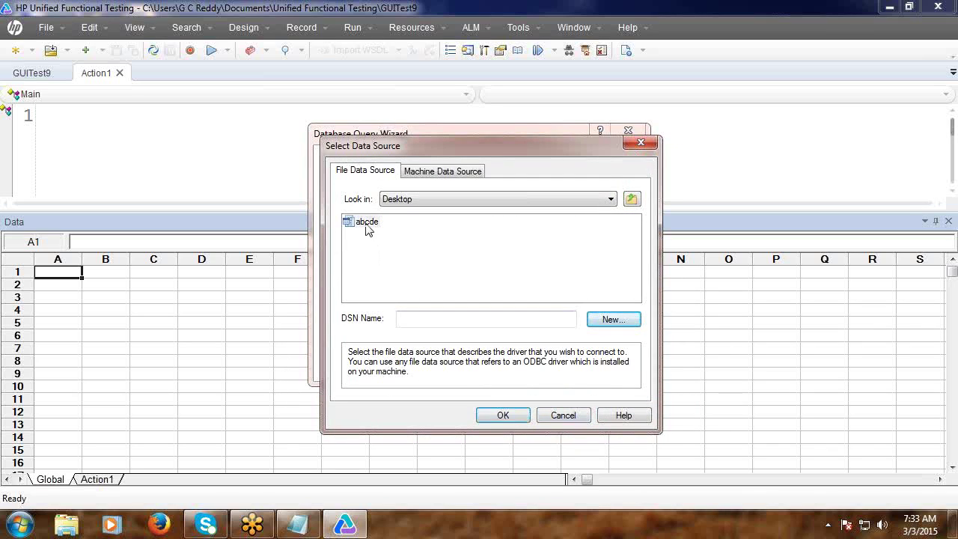
click(500, 416)
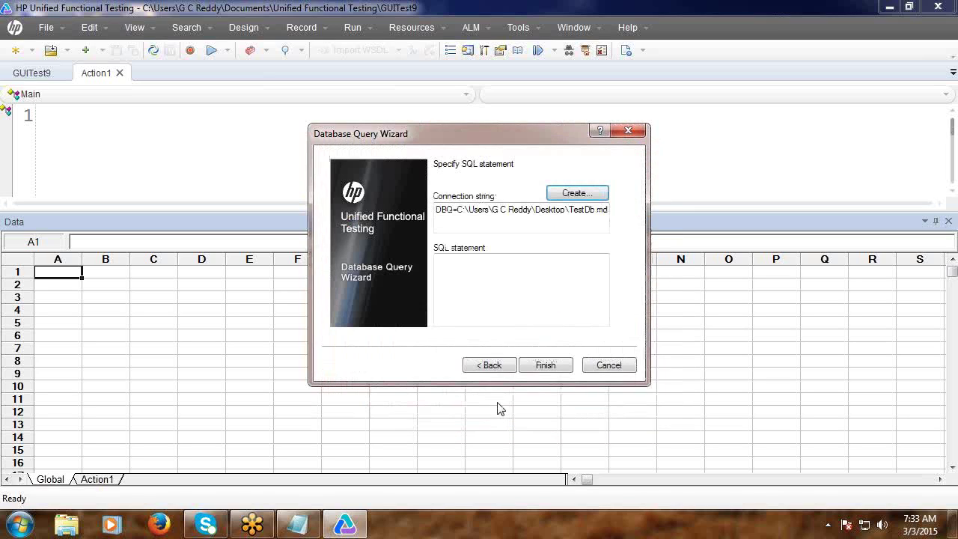
Enter the query 'Select Agent, Password from Login' and finish to import the rows.
click(466, 258)
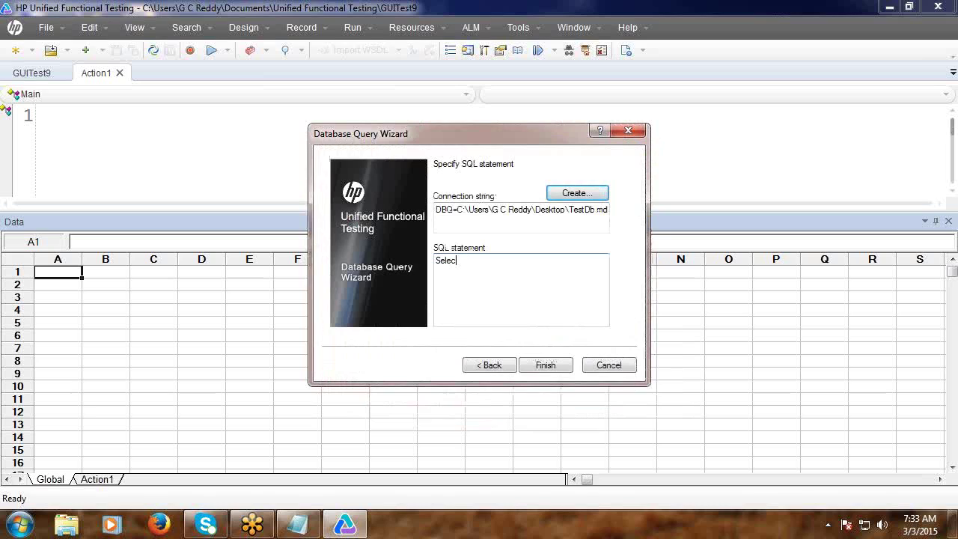
text(Select Agent, Password from Login;)
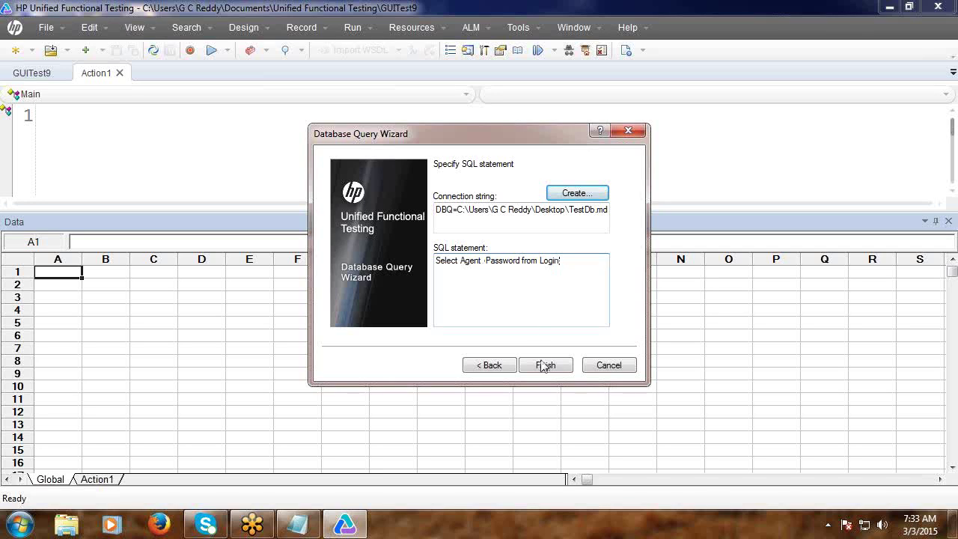
click(540, 364)
click(533, 362)
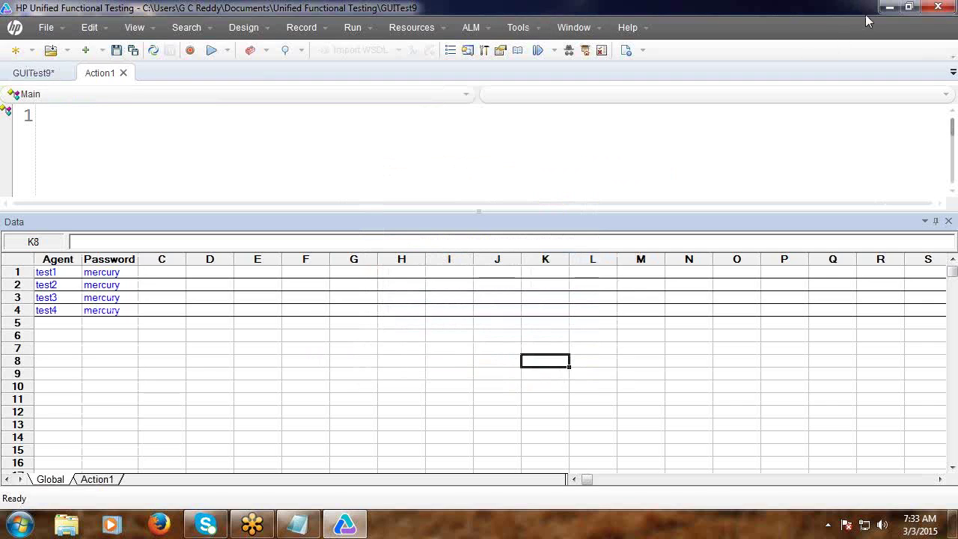
Delete the abcde data source file from the desktop, then bring UFT back.
click(889, 7)
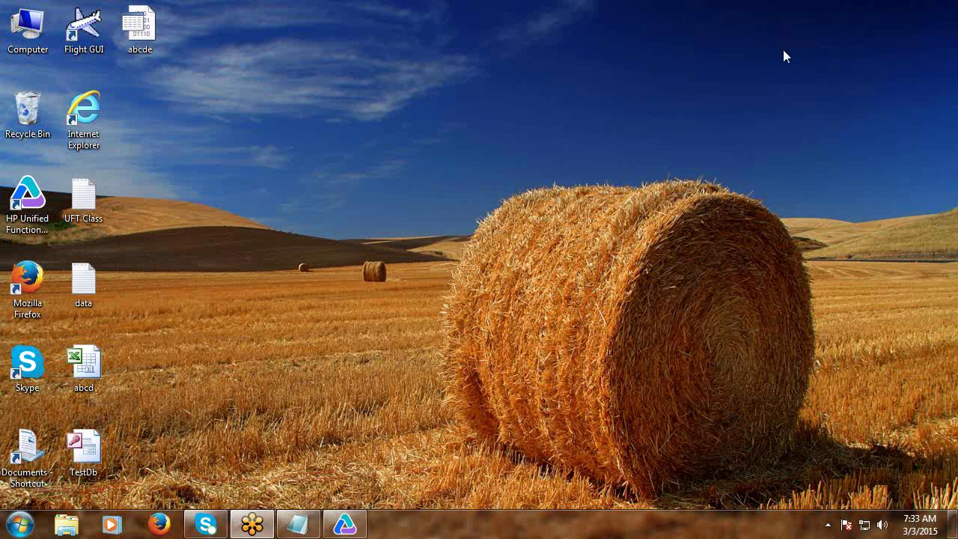
right_click(149, 54)
click(199, 260)
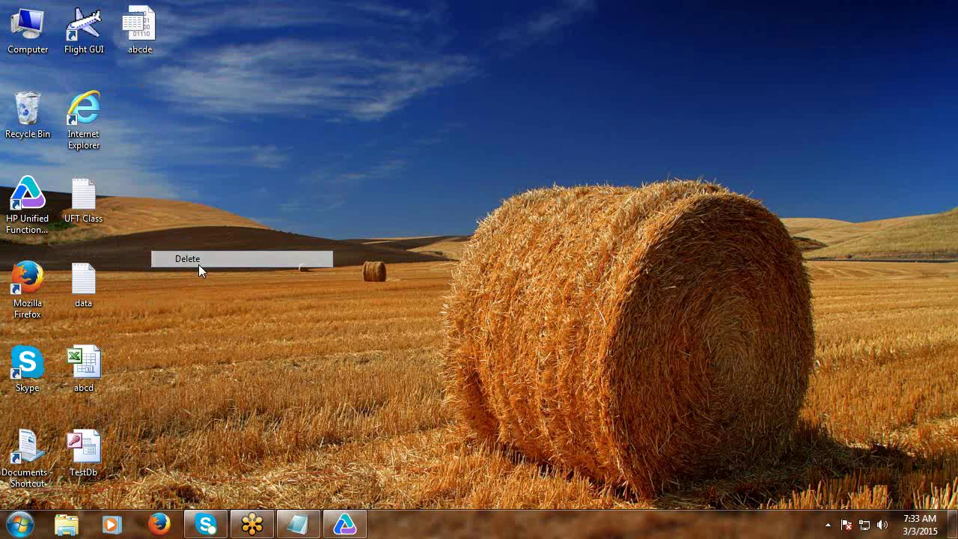
click(530, 322)
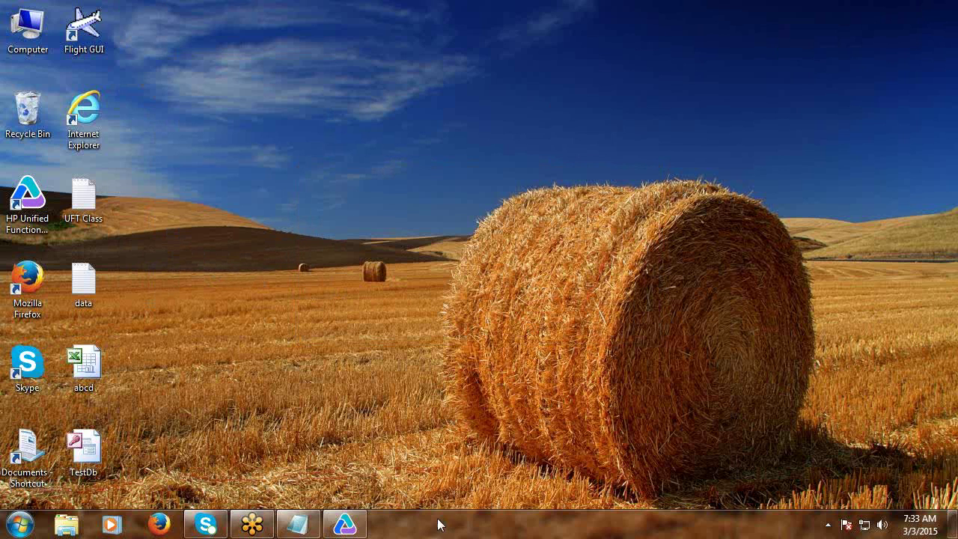
click(345, 524)
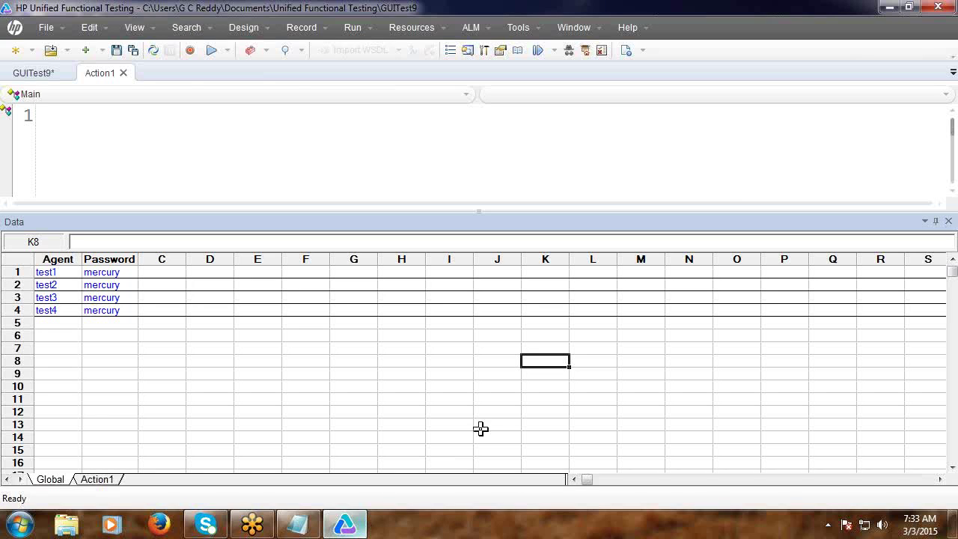
Create new test GUITest10 without saving GUITest9, and show Action1 with the Data pane.
click(20, 57)
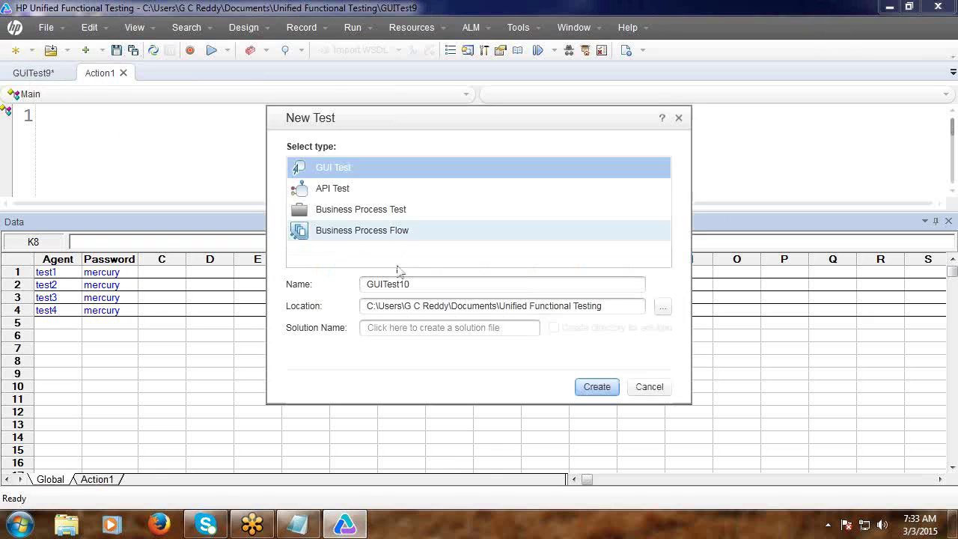
click(600, 387)
click(566, 294)
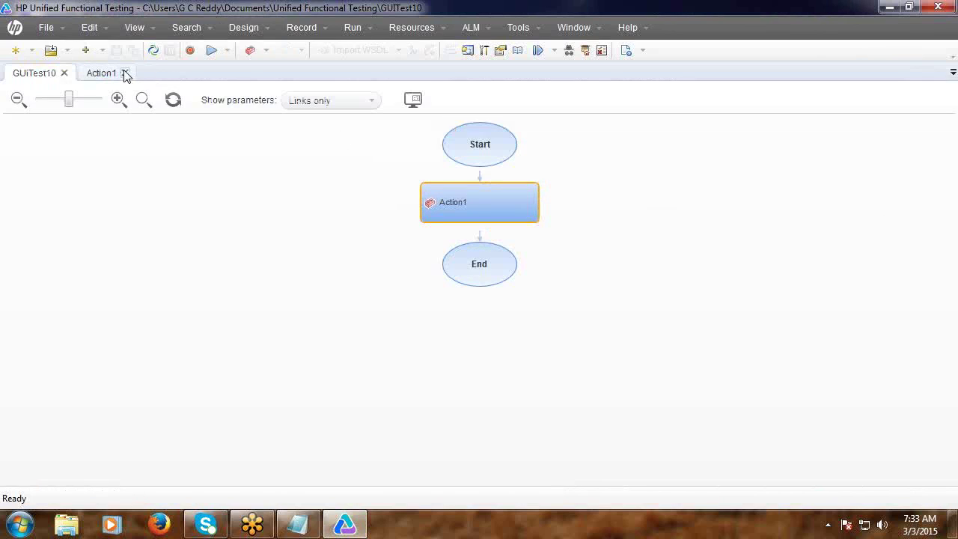
click(101, 73)
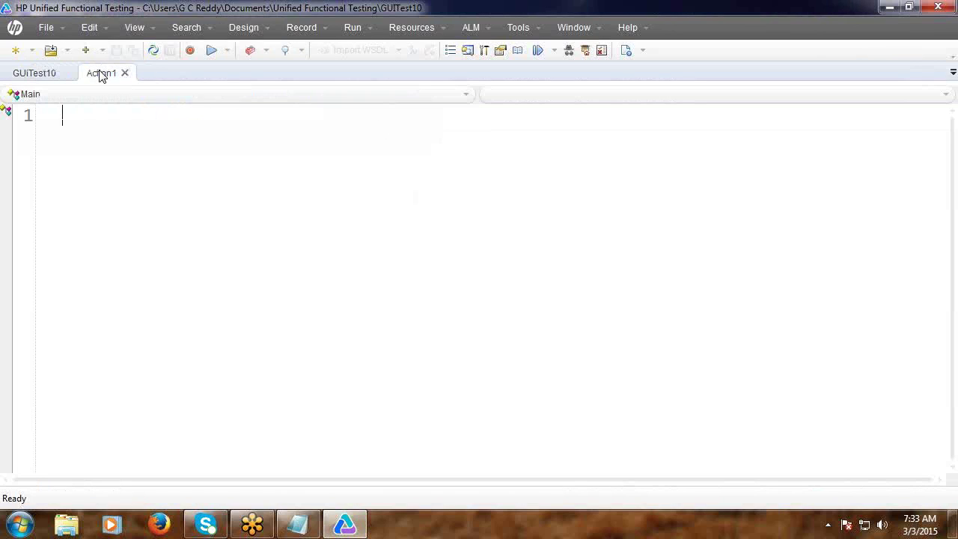
click(132, 29)
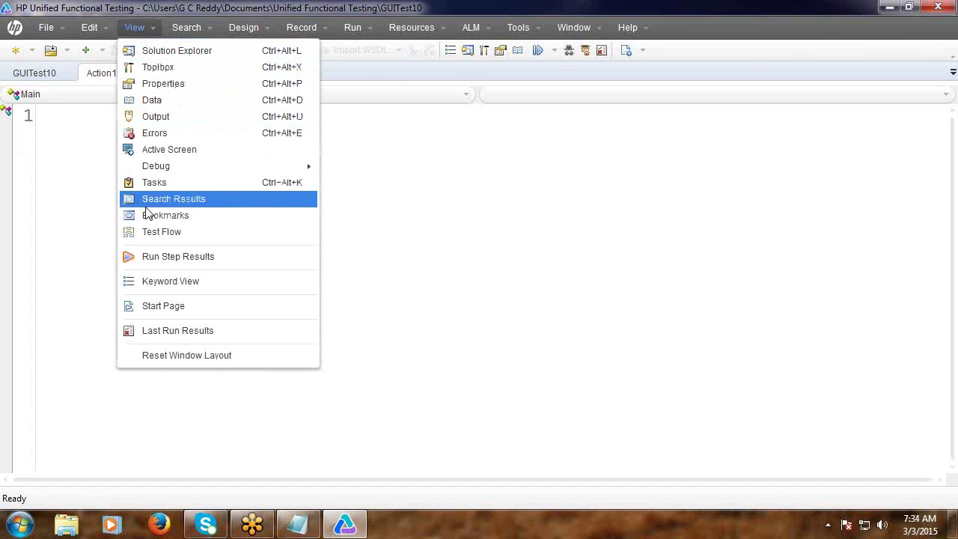
click(155, 99)
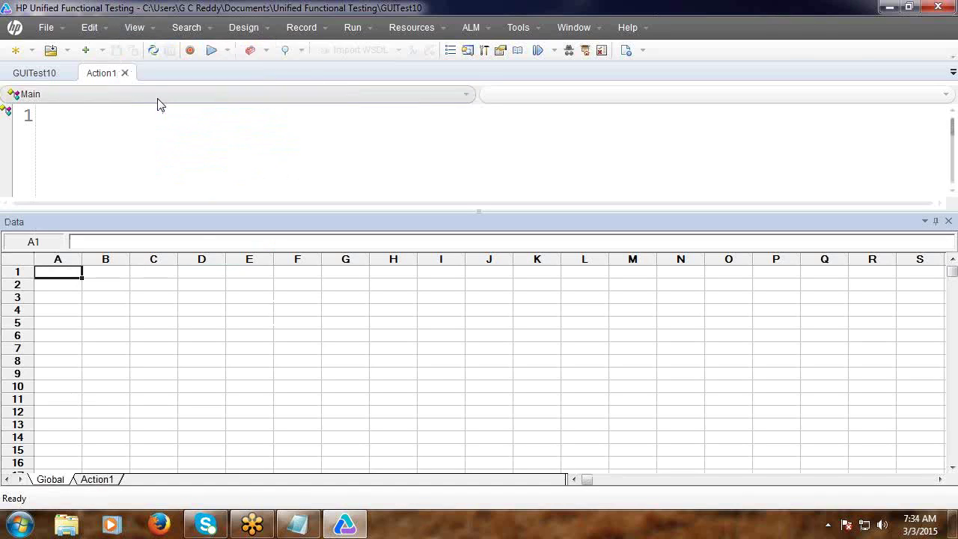
Start a From Database sheet import using a manually specified SQL statement.
right_click(187, 294)
mouse_move(198, 305)
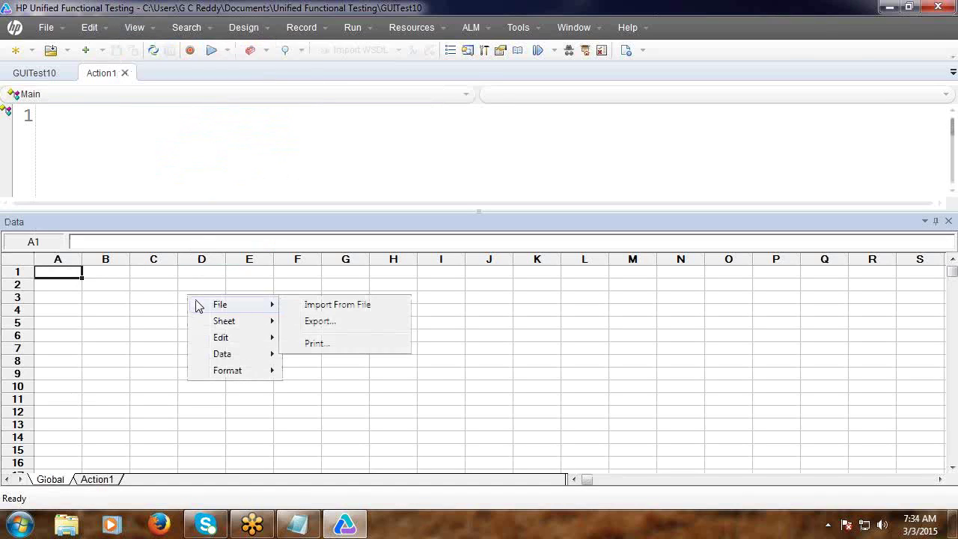
mouse_move(217, 321)
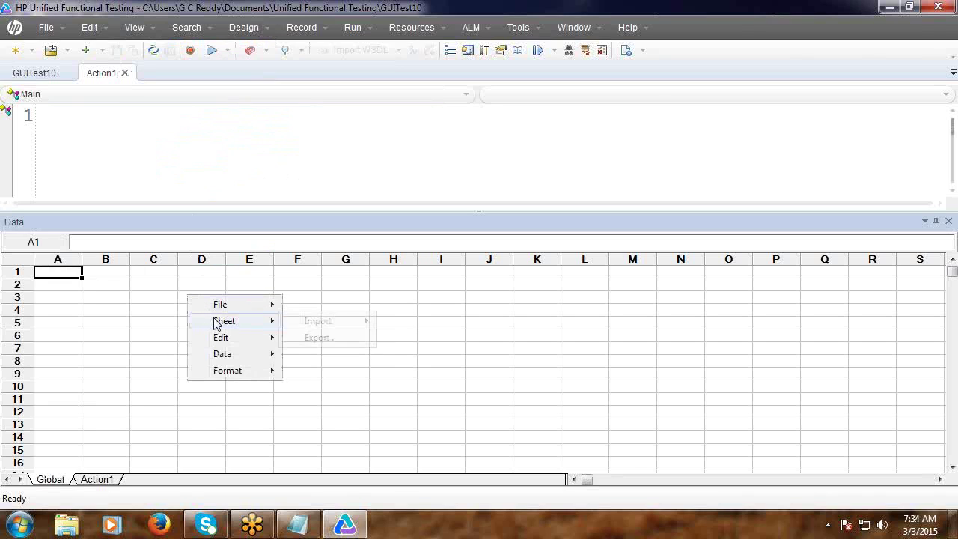
mouse_move(321, 324)
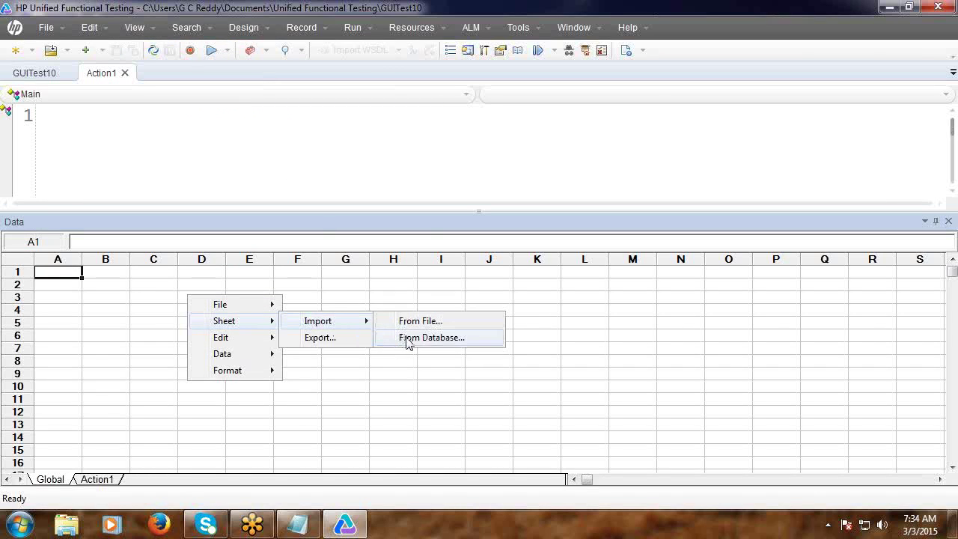
click(407, 338)
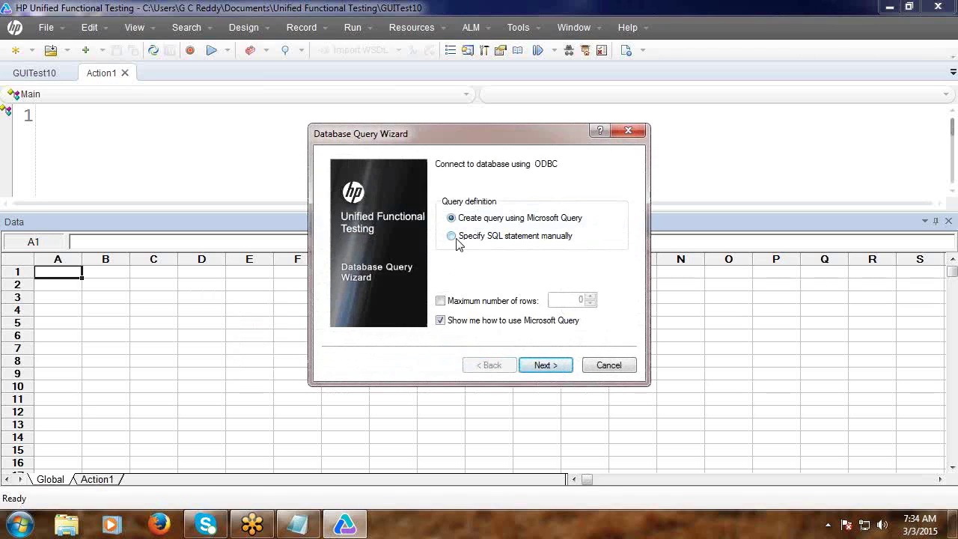
click(454, 237)
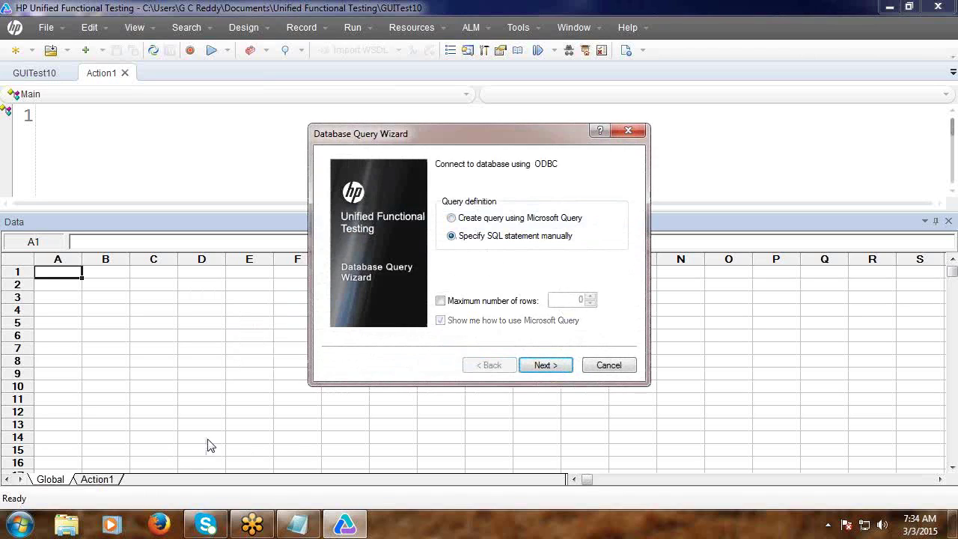
click(545, 367)
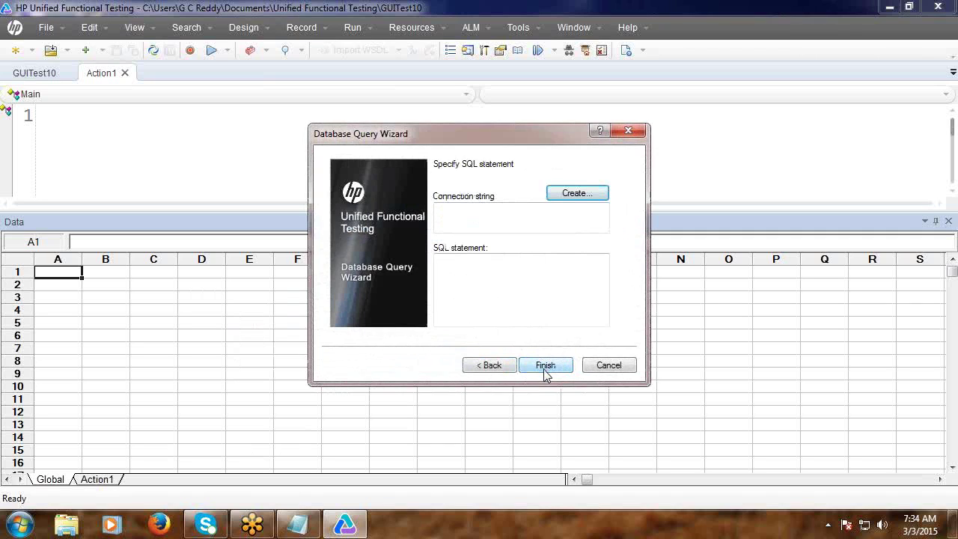
Create a new Microsoft Access file data source saved as UFTabc on the Desktop.
click(581, 195)
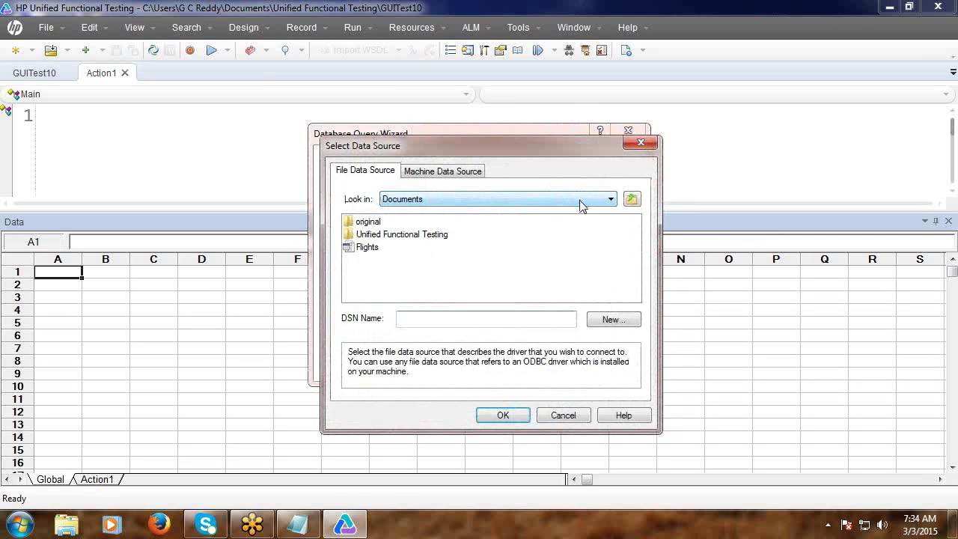
click(610, 322)
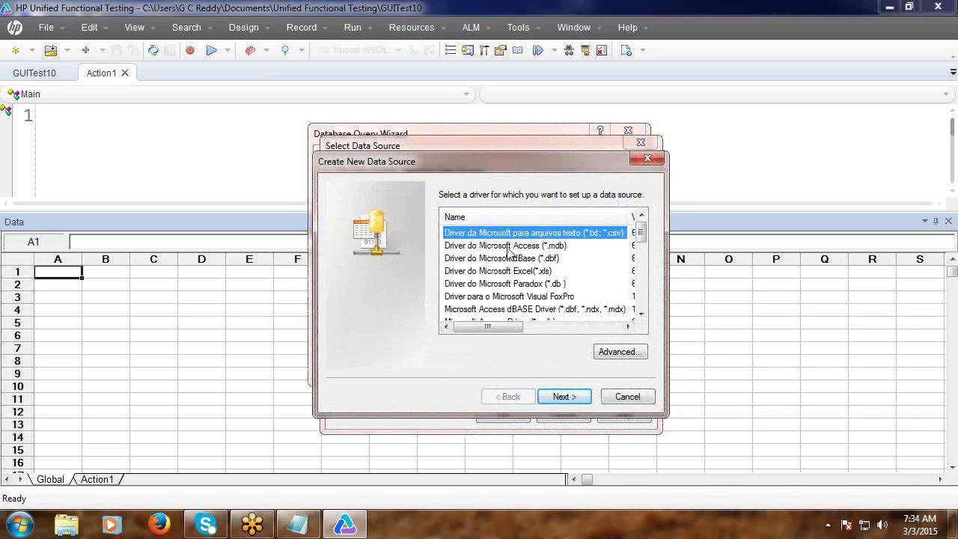
click(508, 247)
click(561, 401)
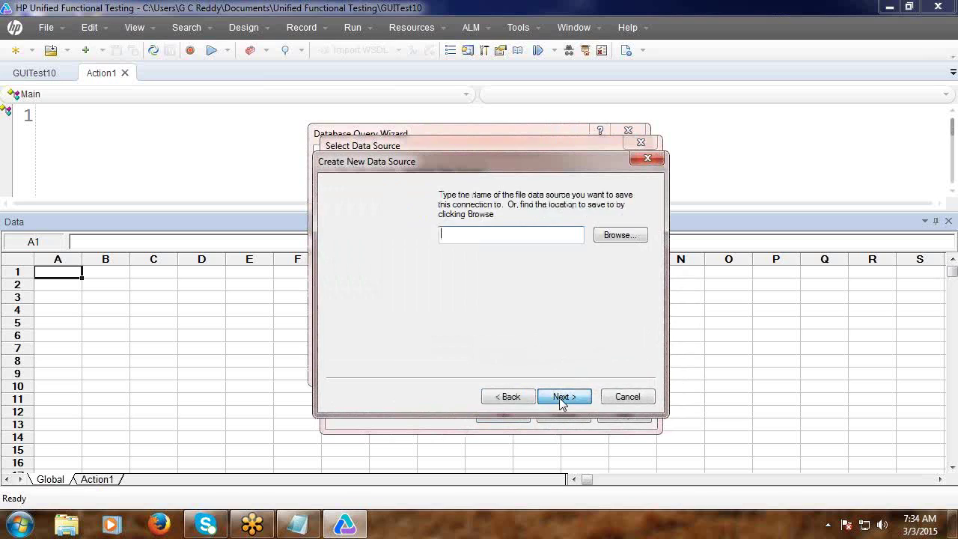
click(610, 237)
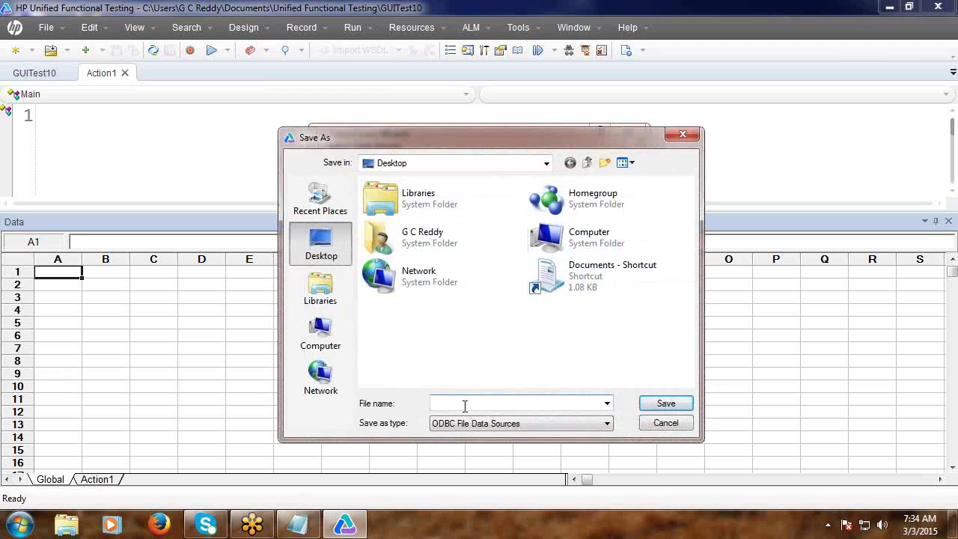
text(U)
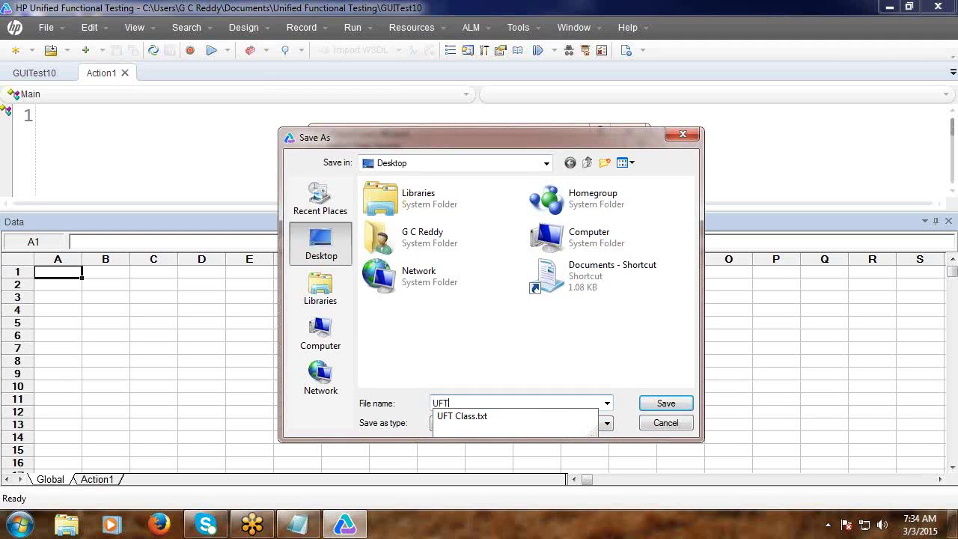
text(FTabc)
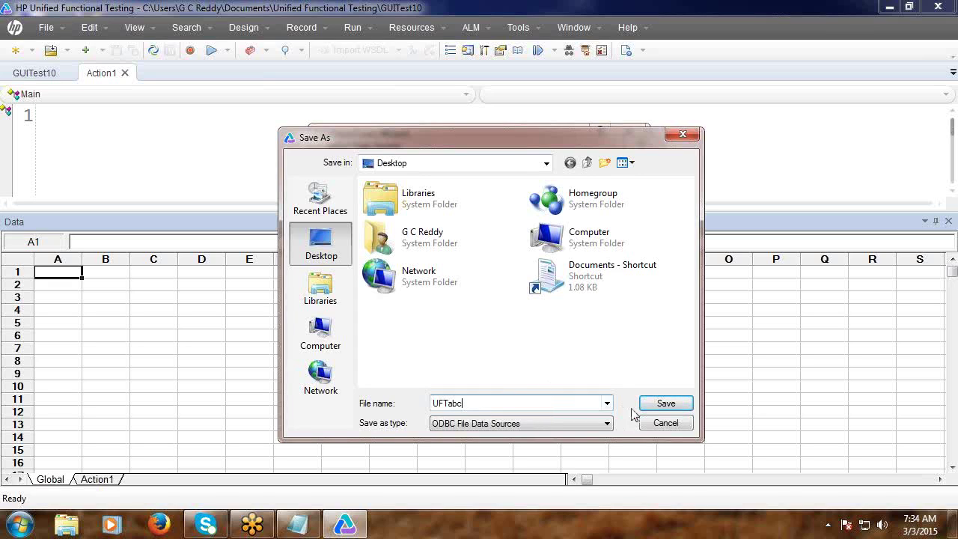
click(656, 406)
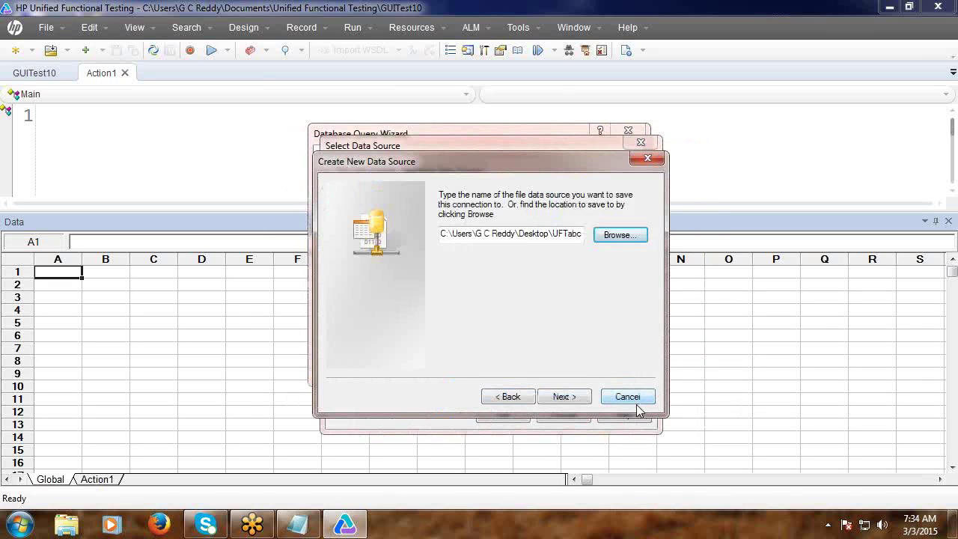
click(563, 398)
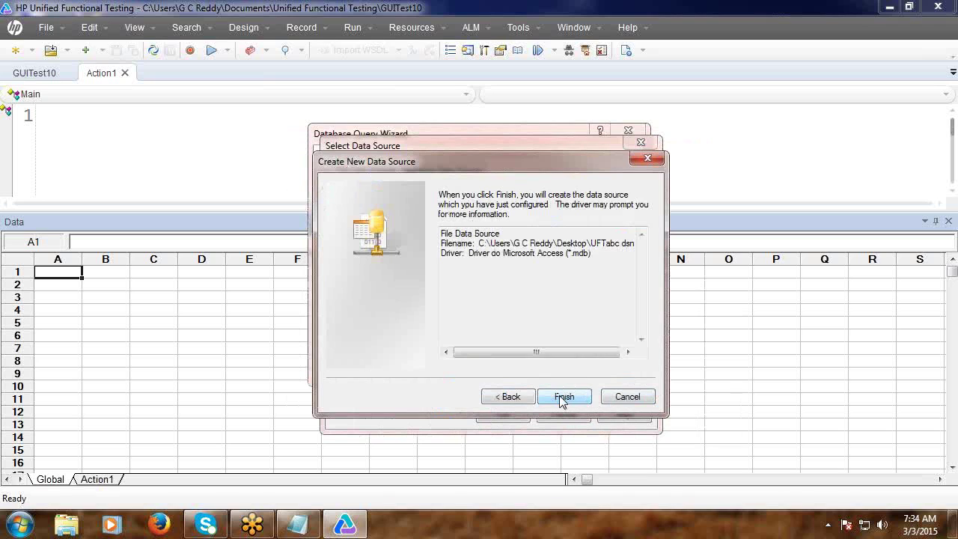
click(563, 398)
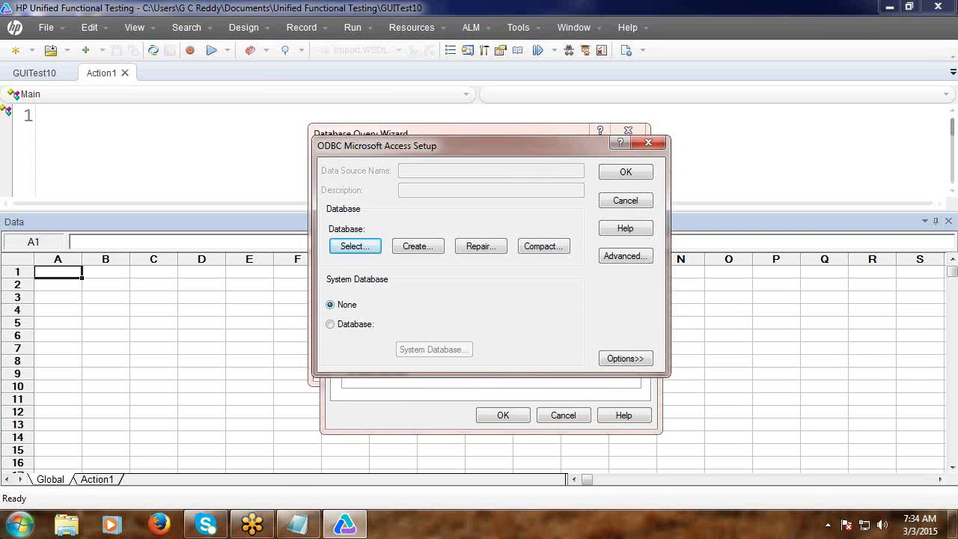
Link UFTabc to TestDb.mdb and select it as the DSN name.
click(355, 249)
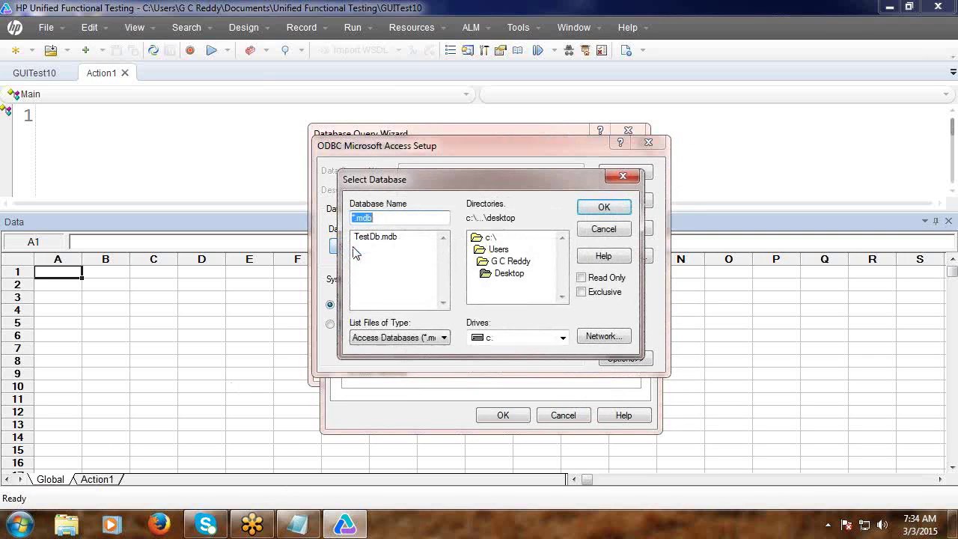
click(376, 238)
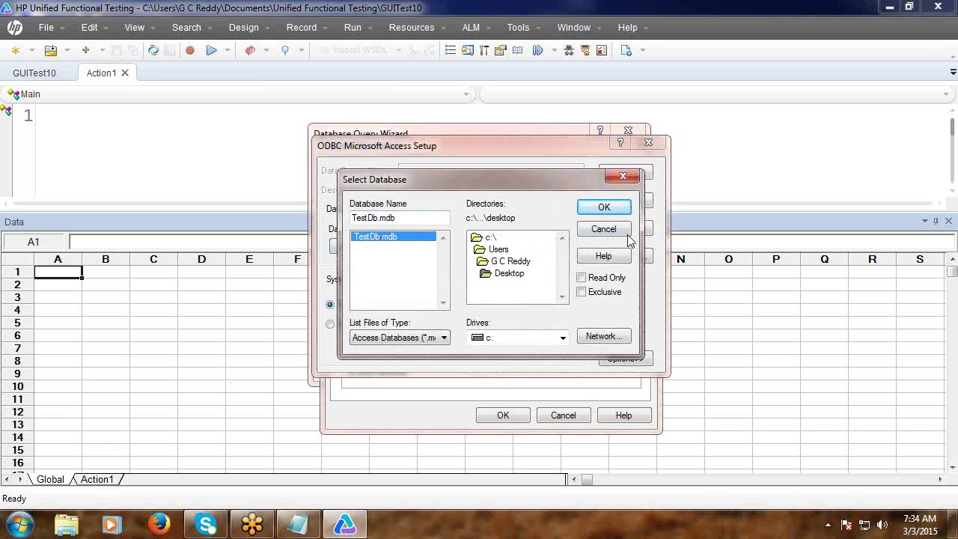
click(604, 208)
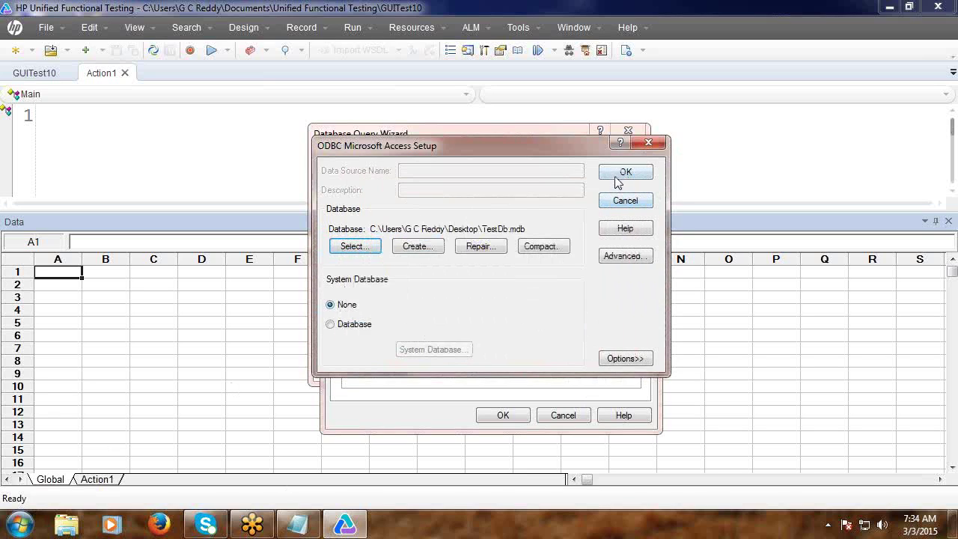
click(623, 173)
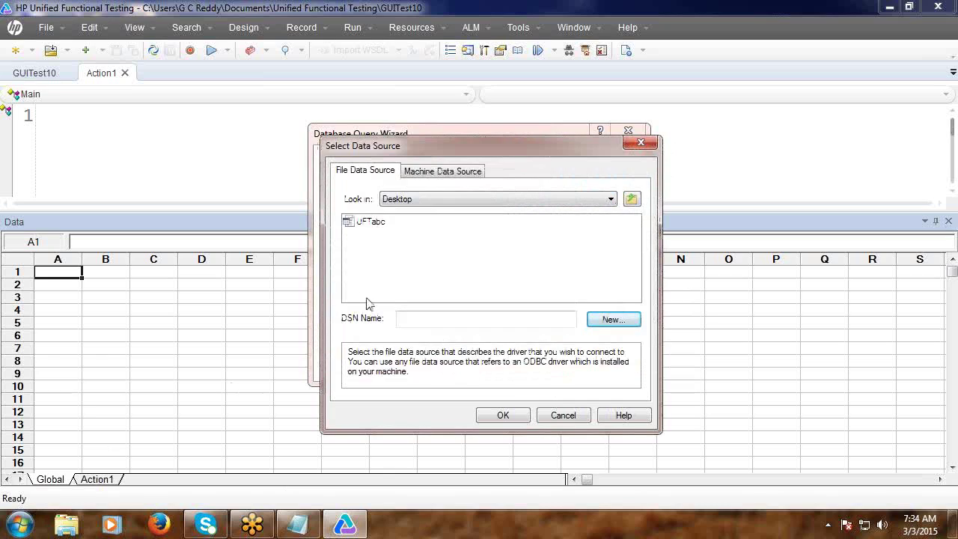
click(373, 224)
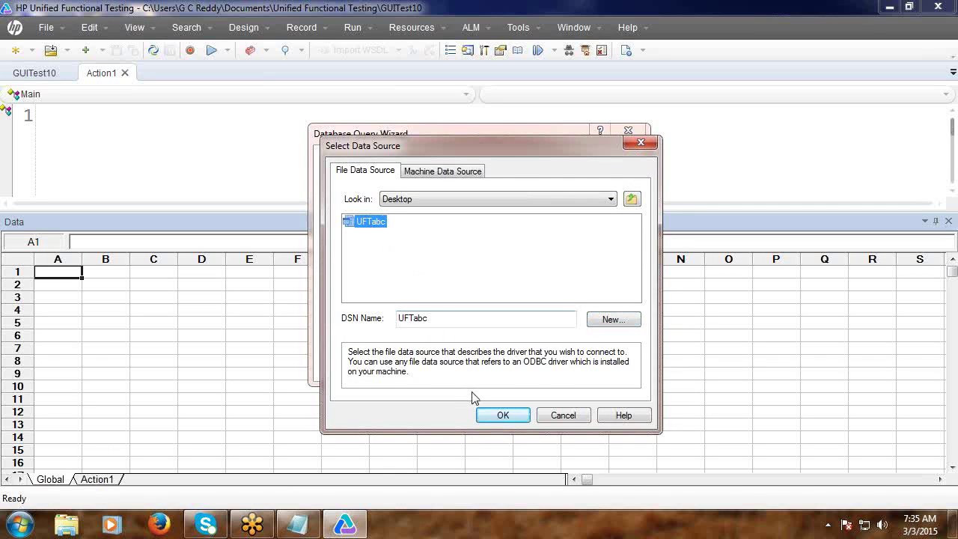
Connect through UFTabc and import with 'Select Agent, Password from Login' into the Global sheet.
click(502, 416)
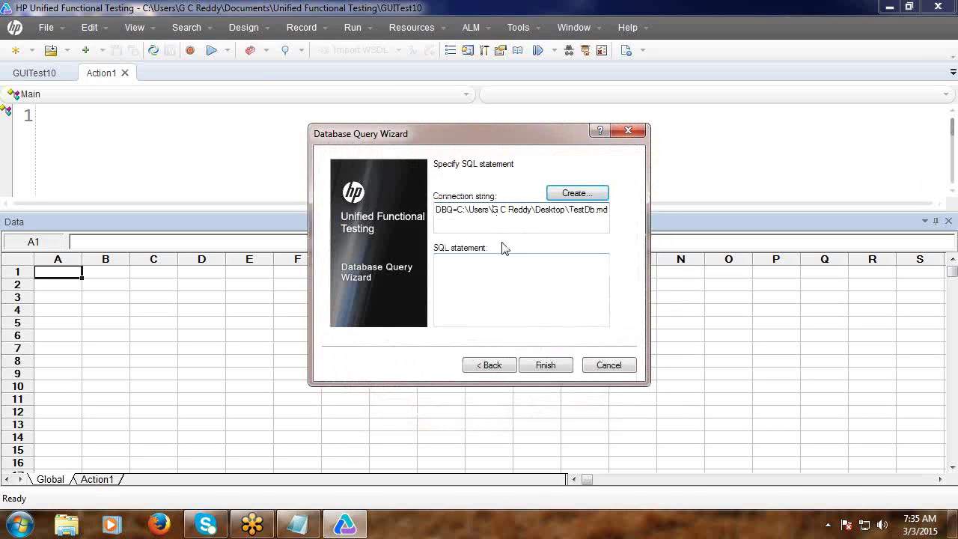
click(472, 262)
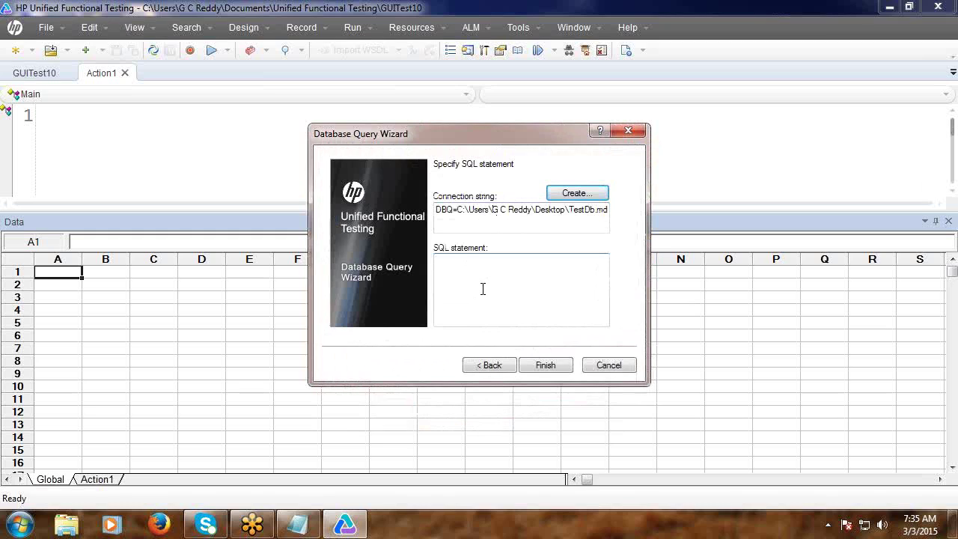
text(S)
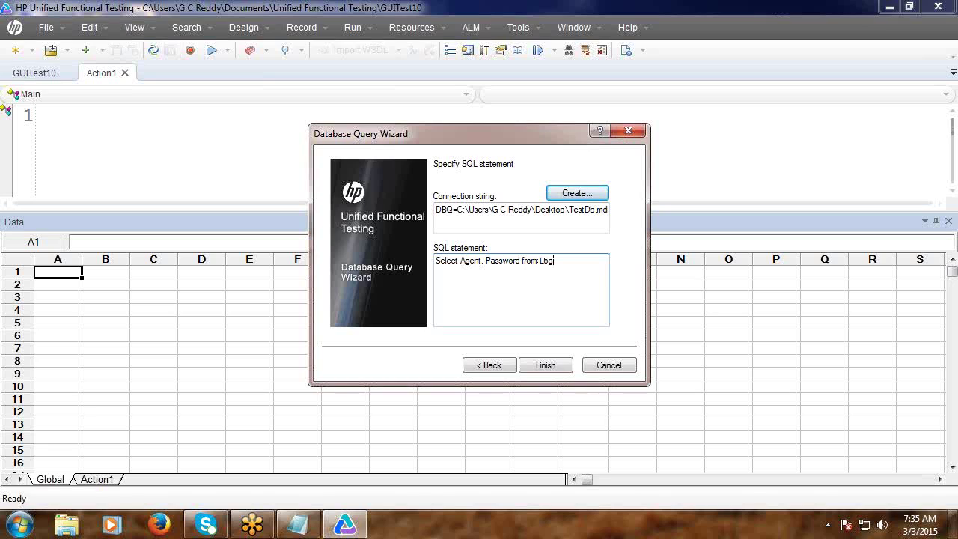
click(548, 366)
click(547, 363)
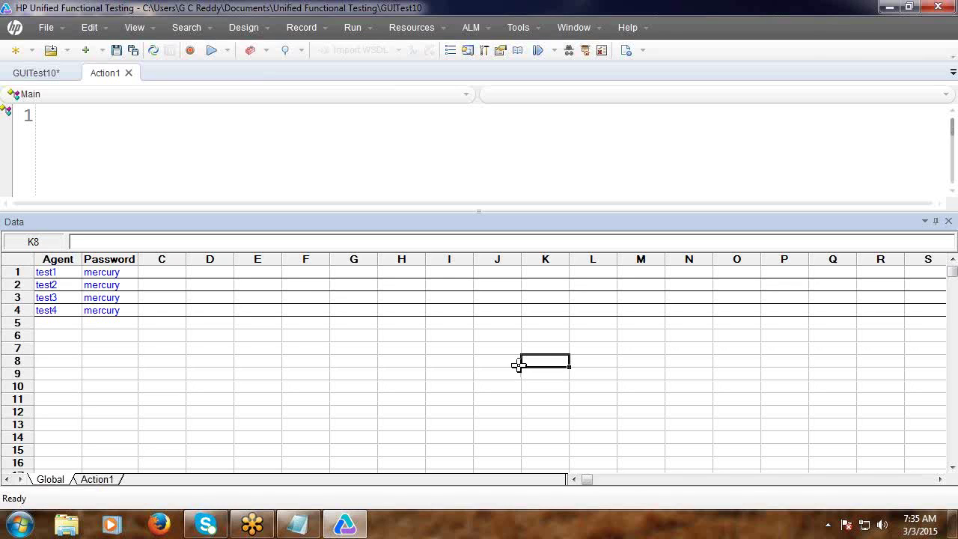
Create GUITest11 without saving GUITest10 and start a manual-SQL From Database import.
click(17, 56)
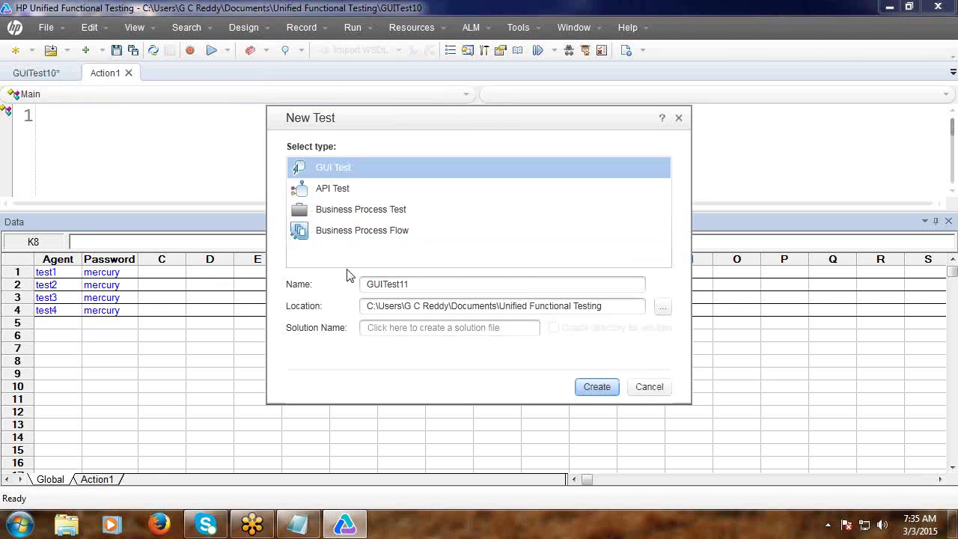
click(590, 393)
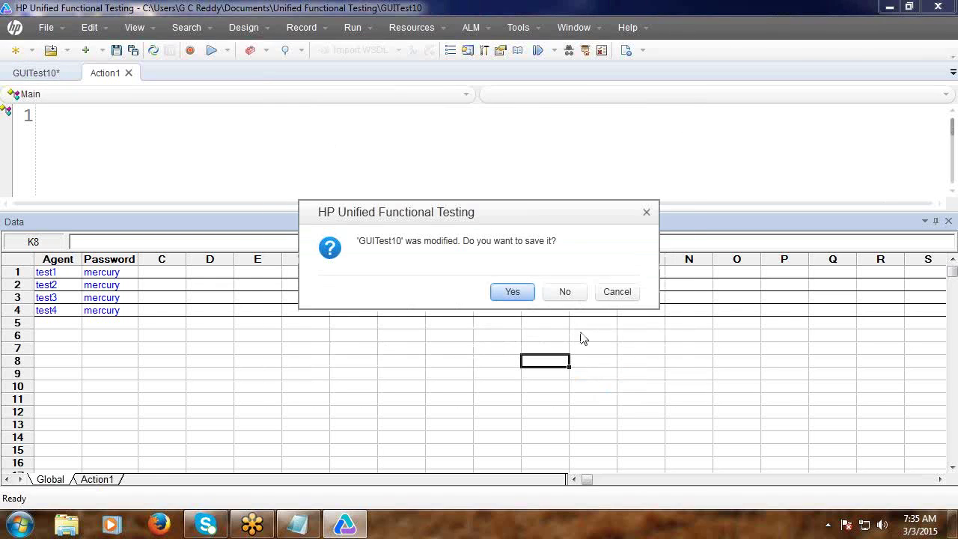
click(563, 295)
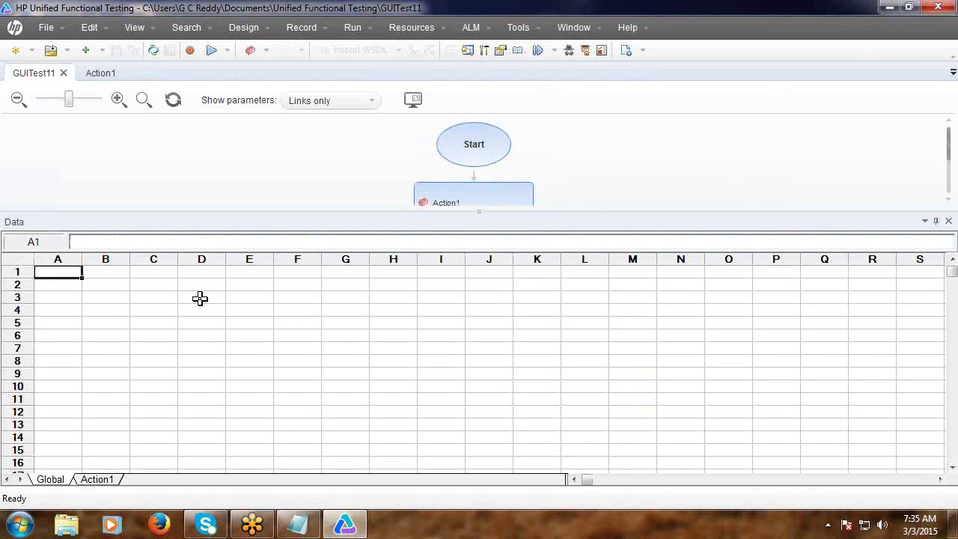
right_click(201, 299)
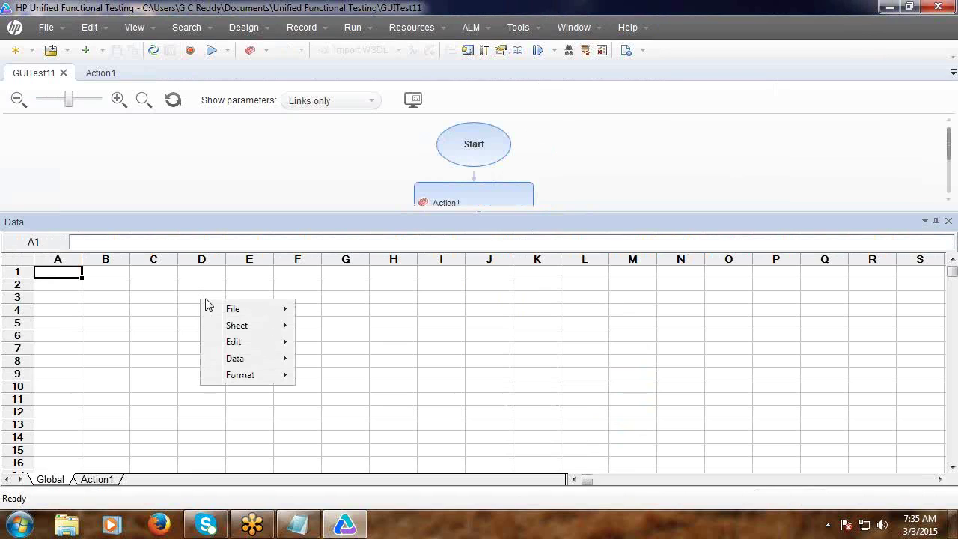
mouse_move(238, 328)
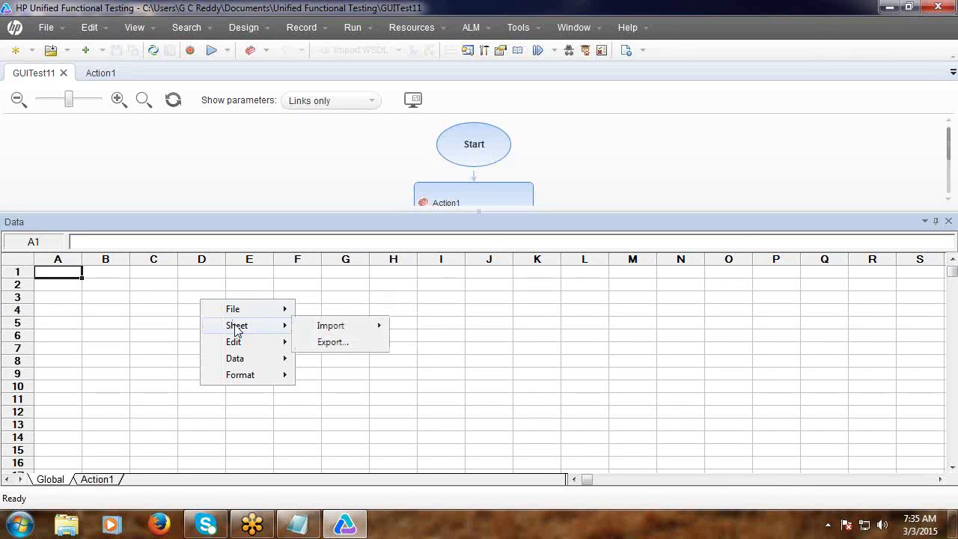
mouse_move(326, 328)
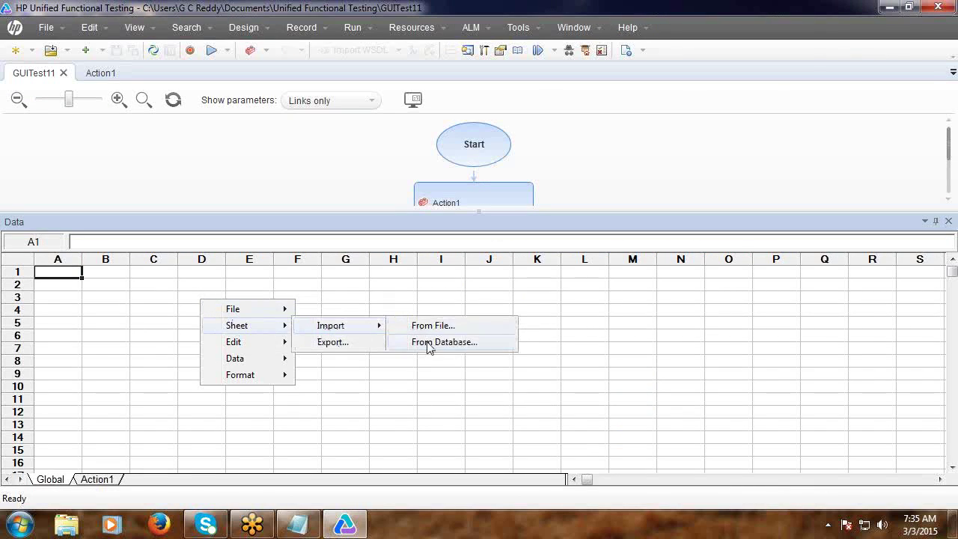
click(430, 346)
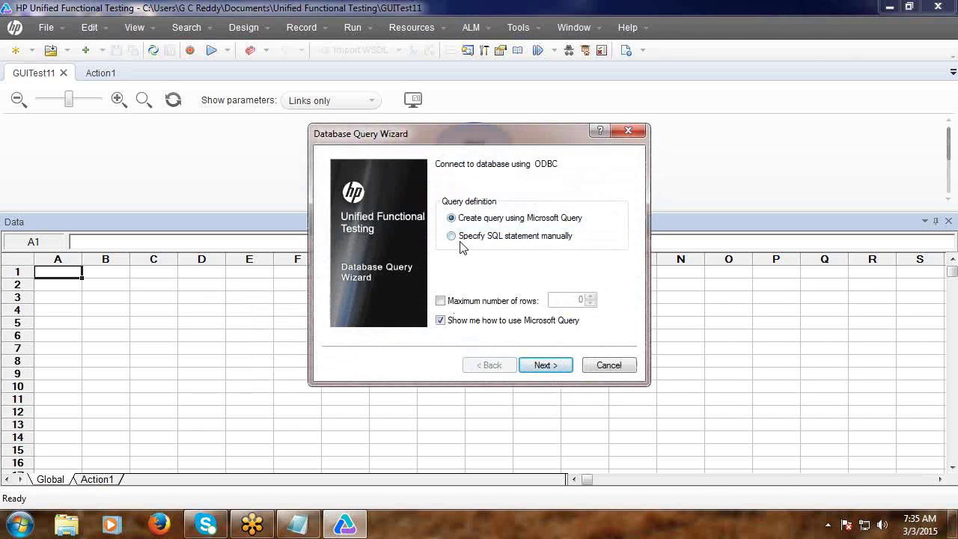
click(454, 237)
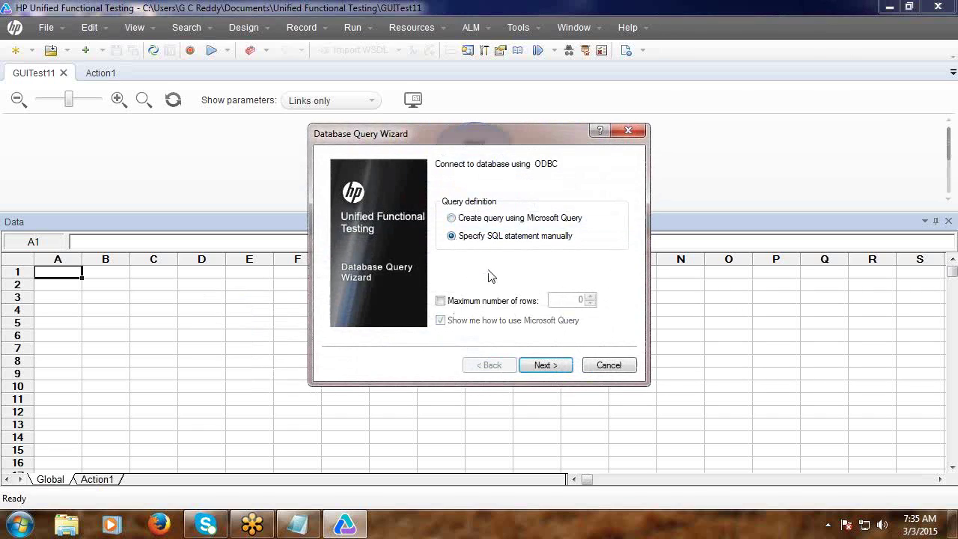
click(545, 366)
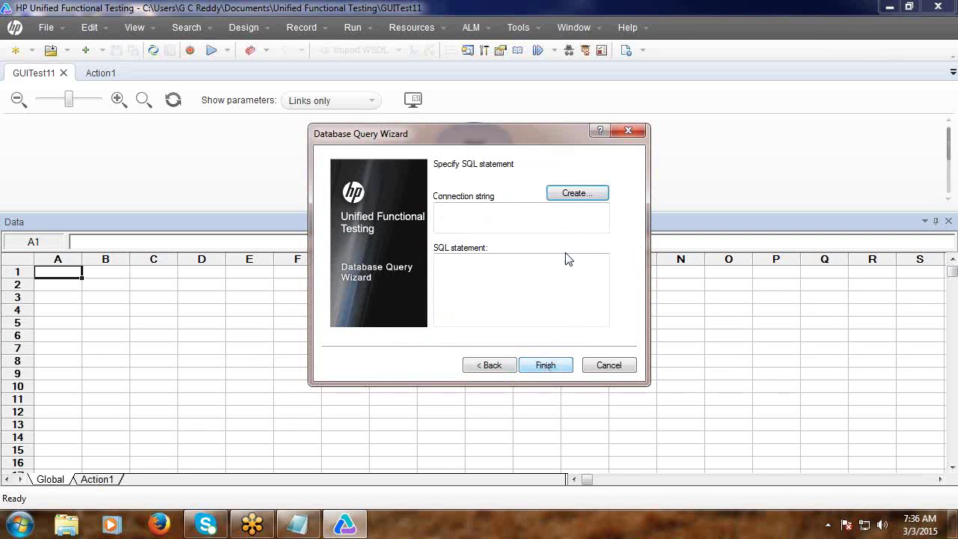
Choose the UFTabc data source from the Desktop folder as the connection.
click(573, 194)
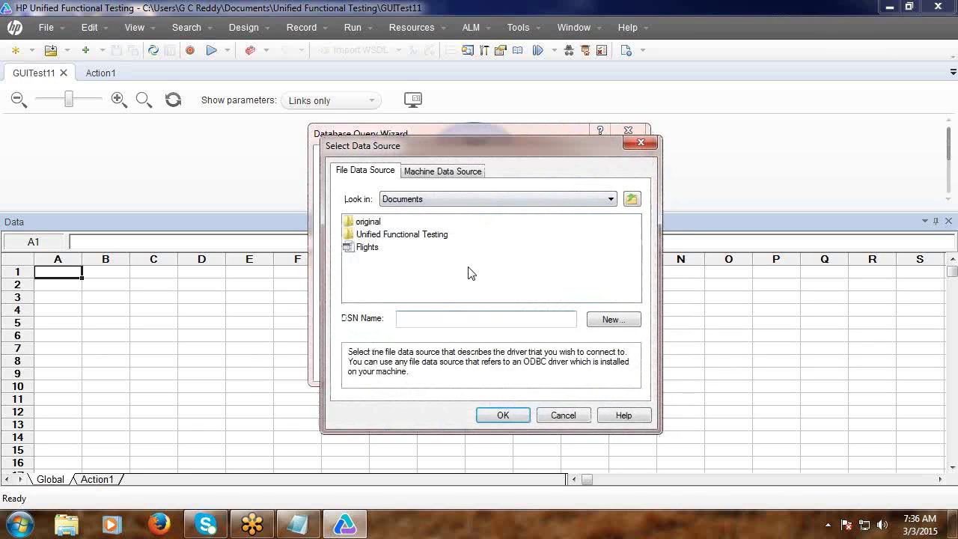
click(611, 199)
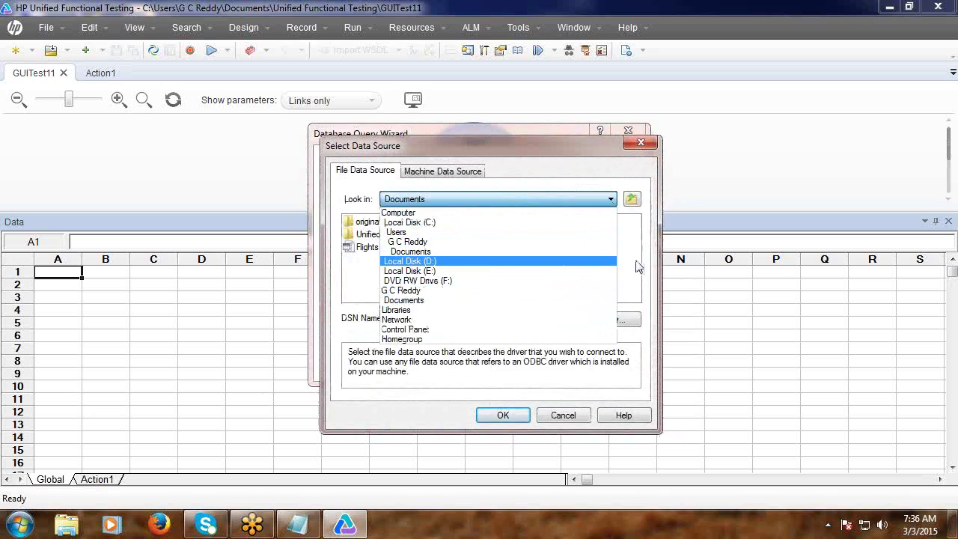
click(638, 235)
click(632, 199)
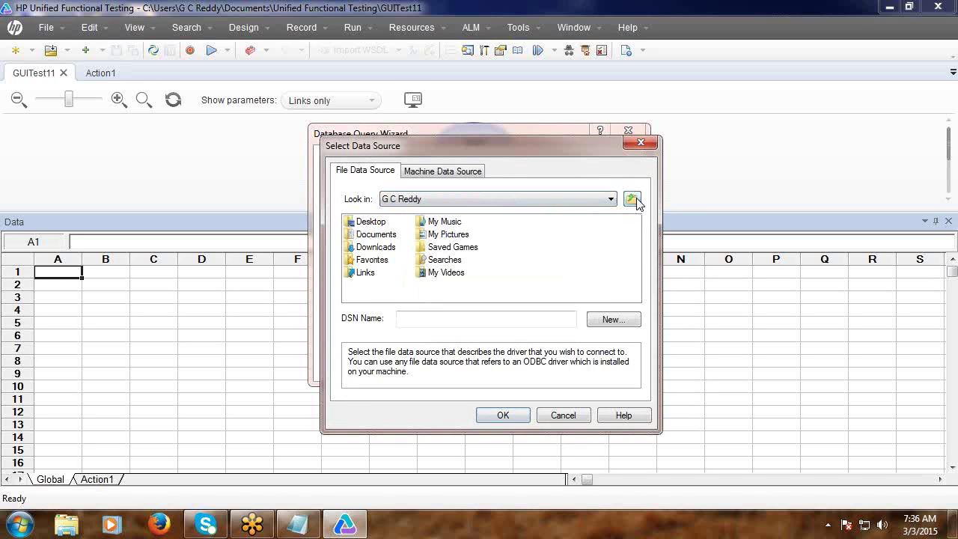
double_click(377, 223)
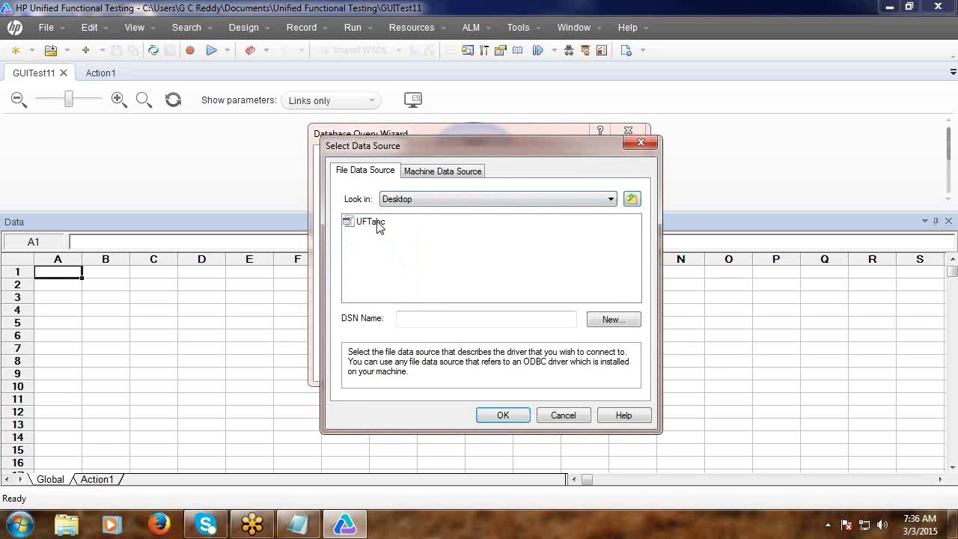
click(376, 223)
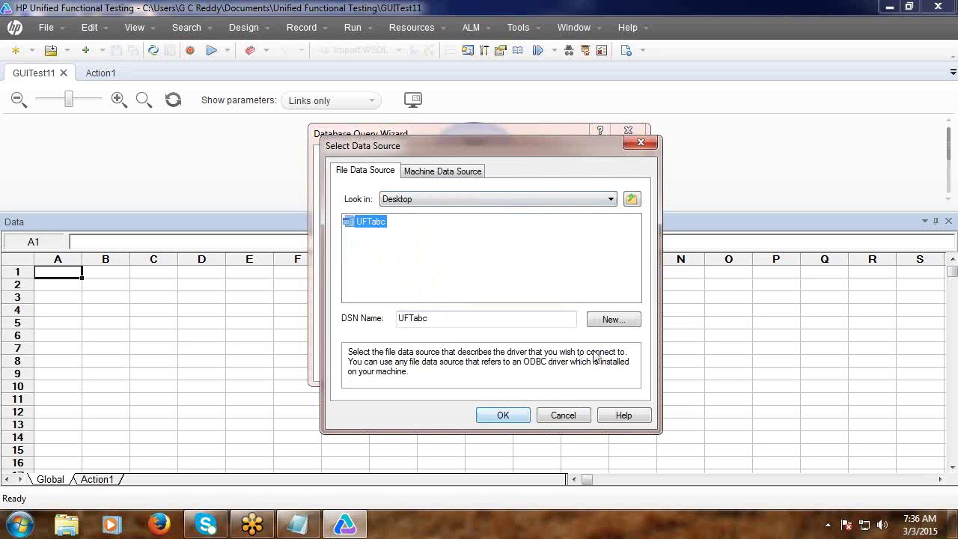
click(502, 416)
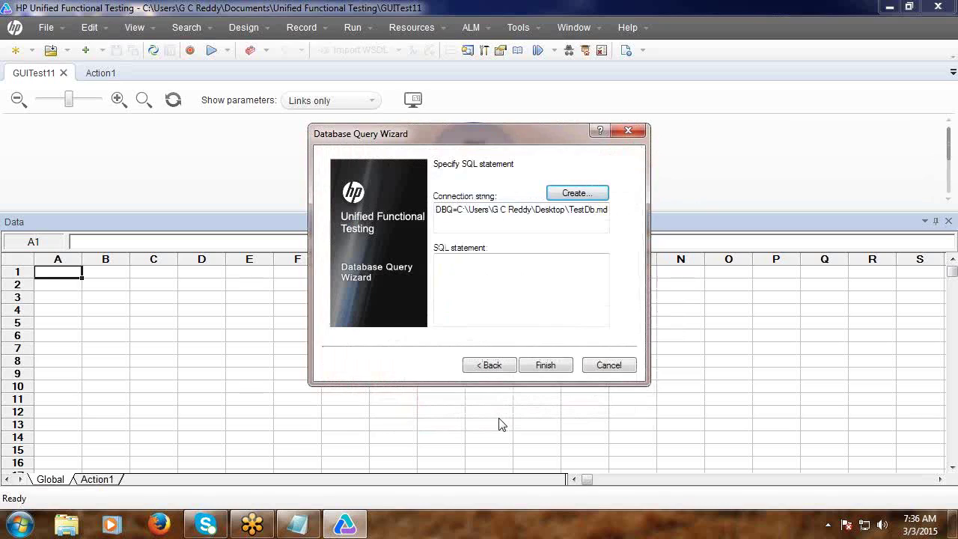
Run the failing 'Select OrderNo' query, dismiss the error, and open TestDb from the desktop.
click(472, 276)
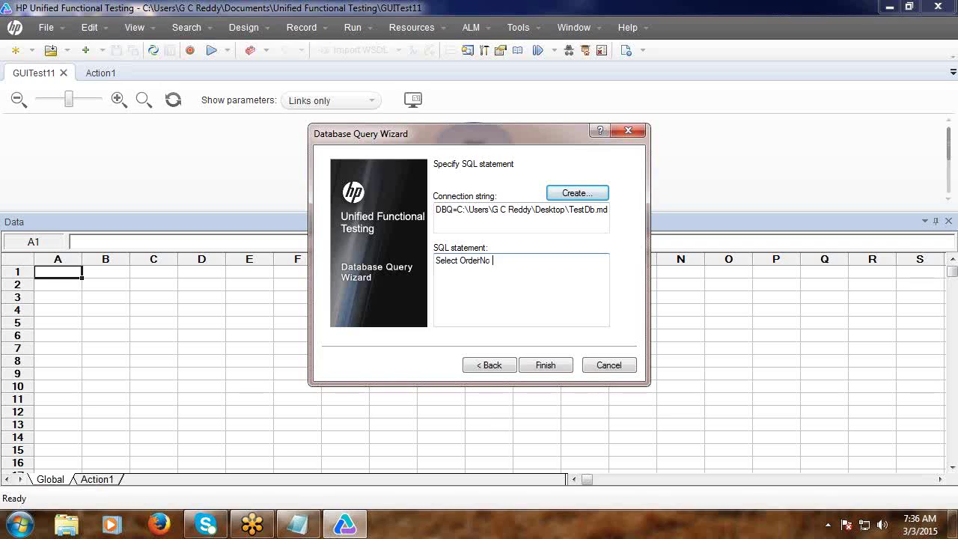
text(Select OrderNo)
click(546, 365)
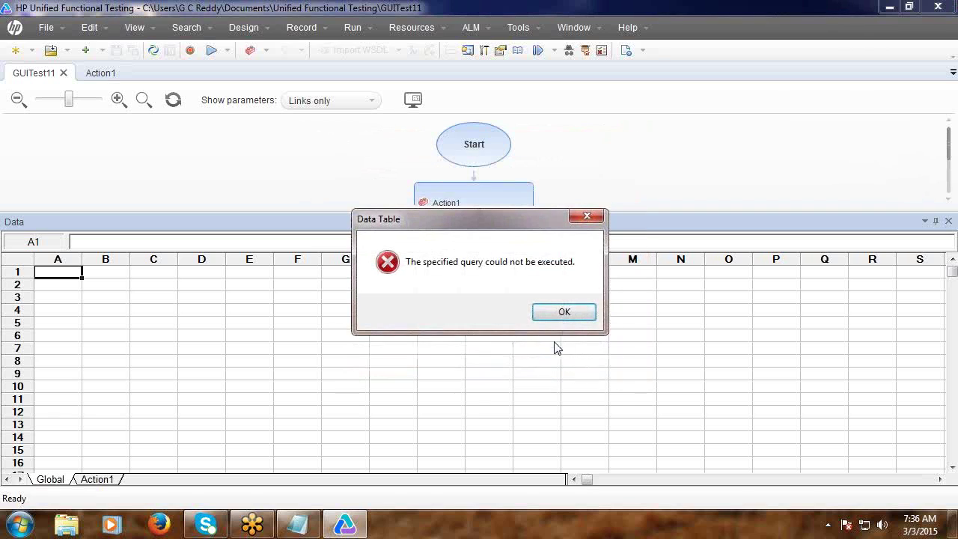
click(563, 312)
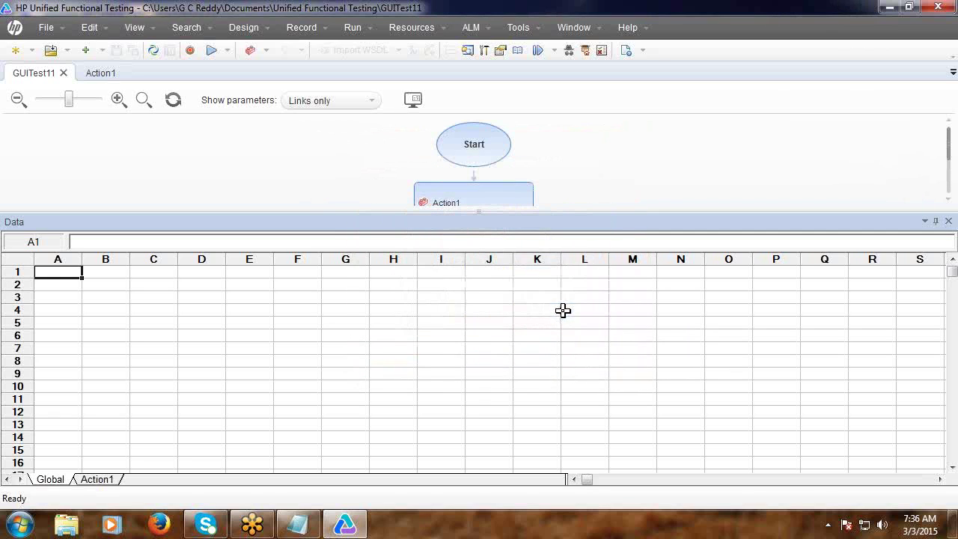
click(885, 9)
double_click(88, 451)
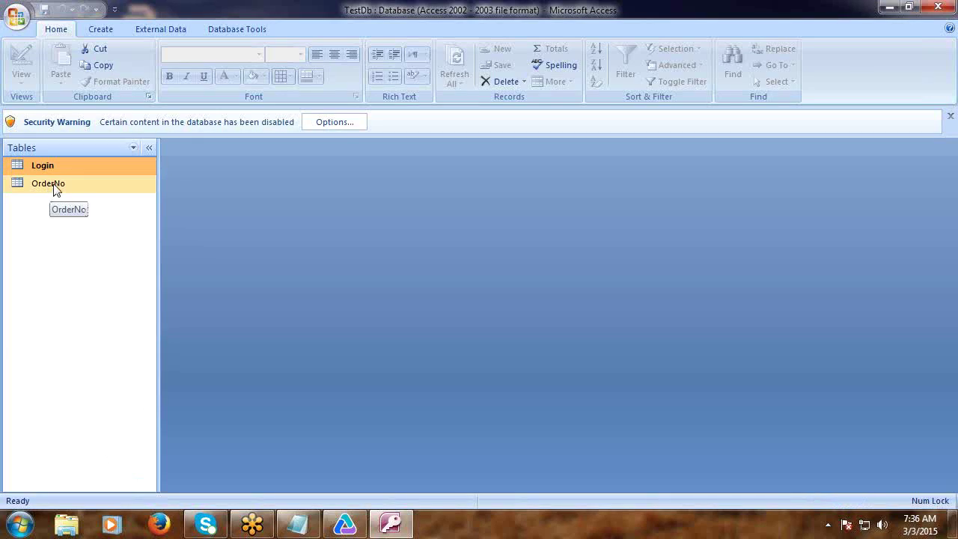
Open the OrderNo table, confirm its field is named Orders, then close Access and restore UFT.
double_click(54, 187)
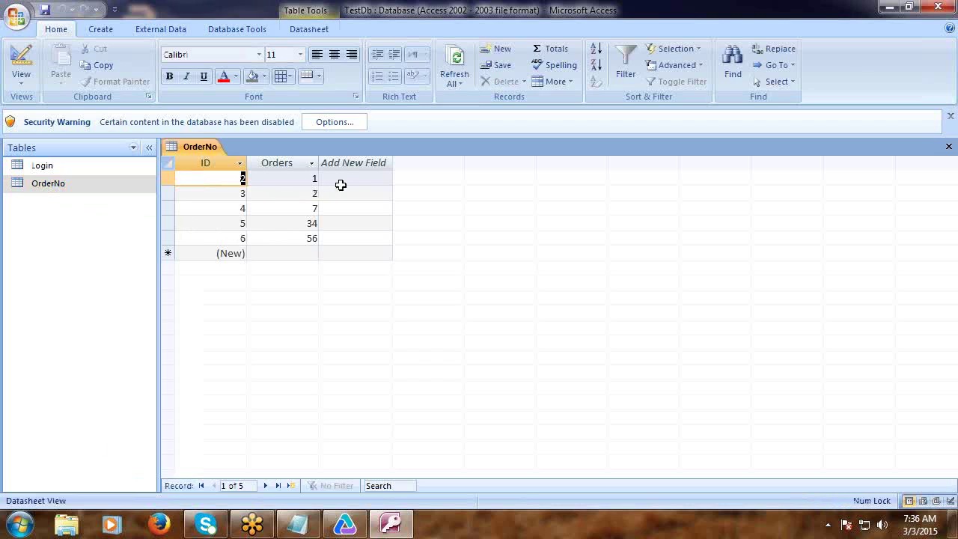
click(286, 169)
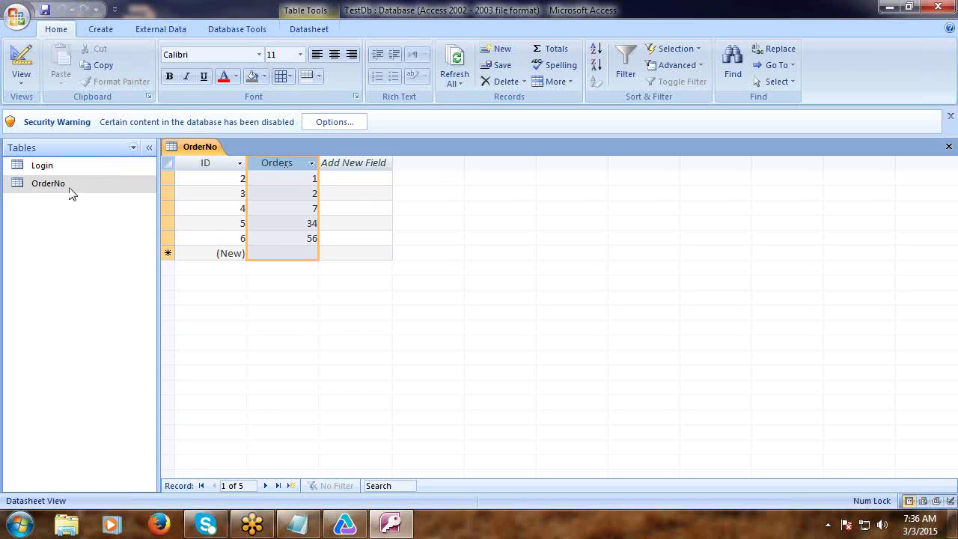
click(941, 9)
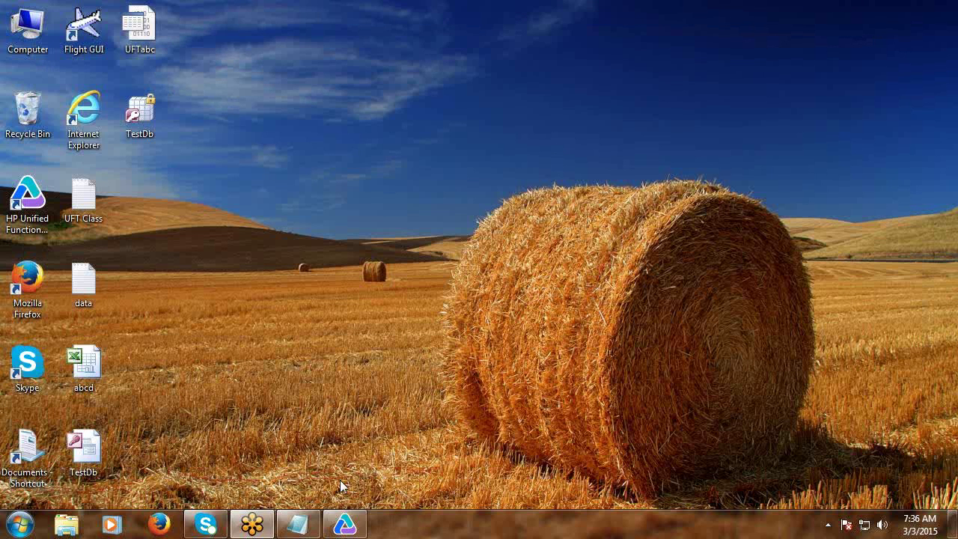
click(345, 524)
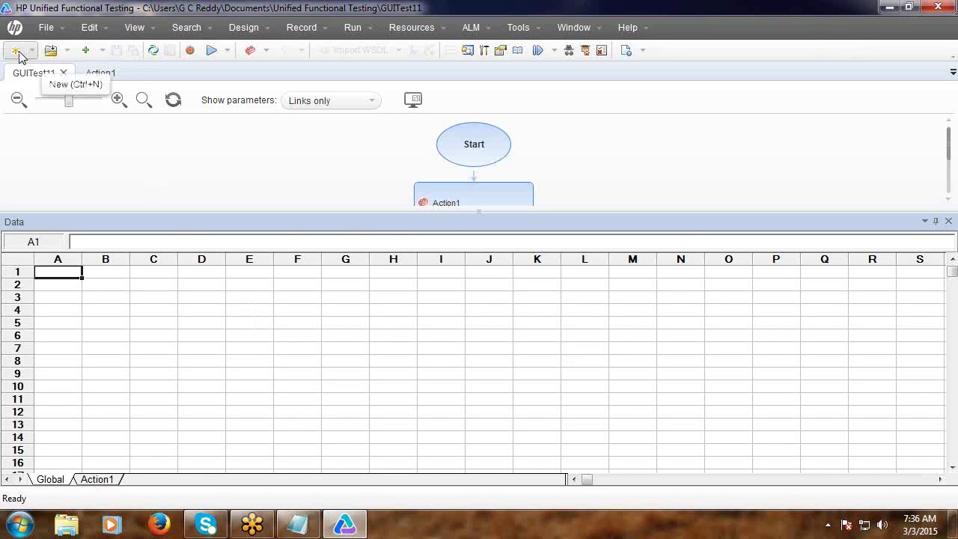
Create test GUITest12 and start a From Database import with a manually written SQL statement.
click(16, 51)
click(597, 388)
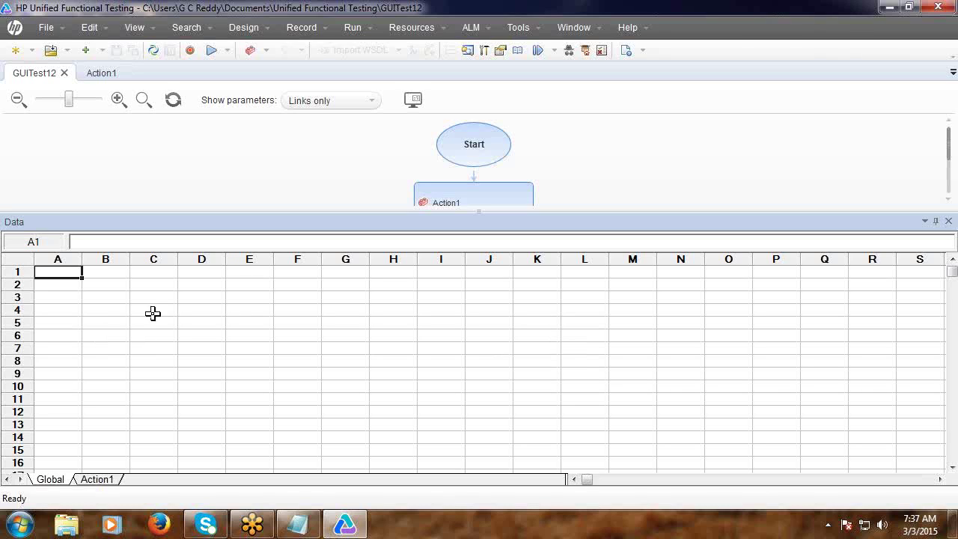
right_click(152, 316)
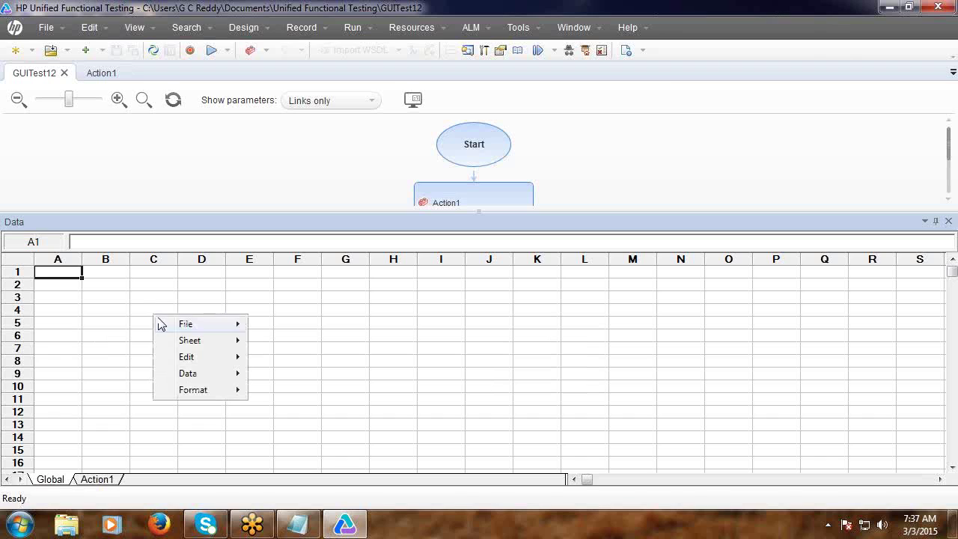
mouse_move(189, 341)
mouse_move(267, 341)
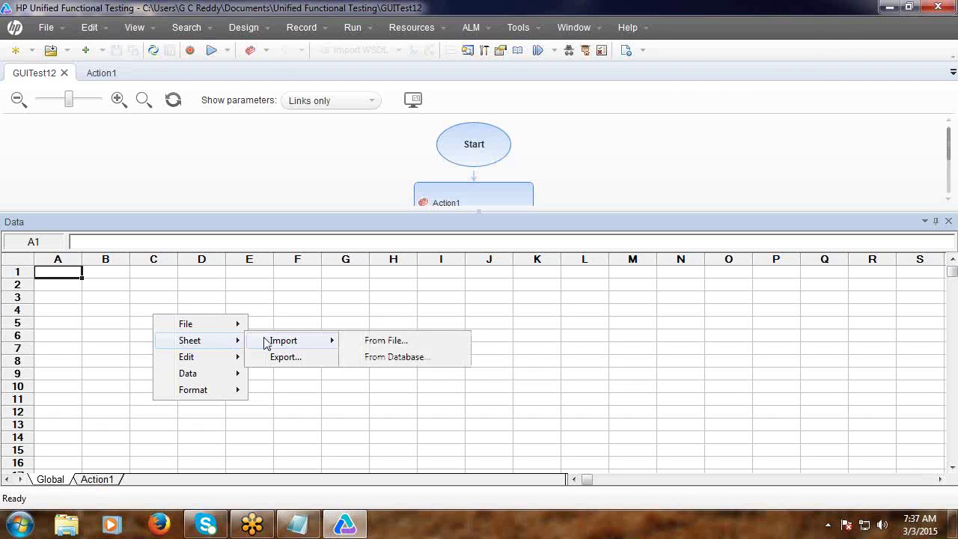
click(377, 358)
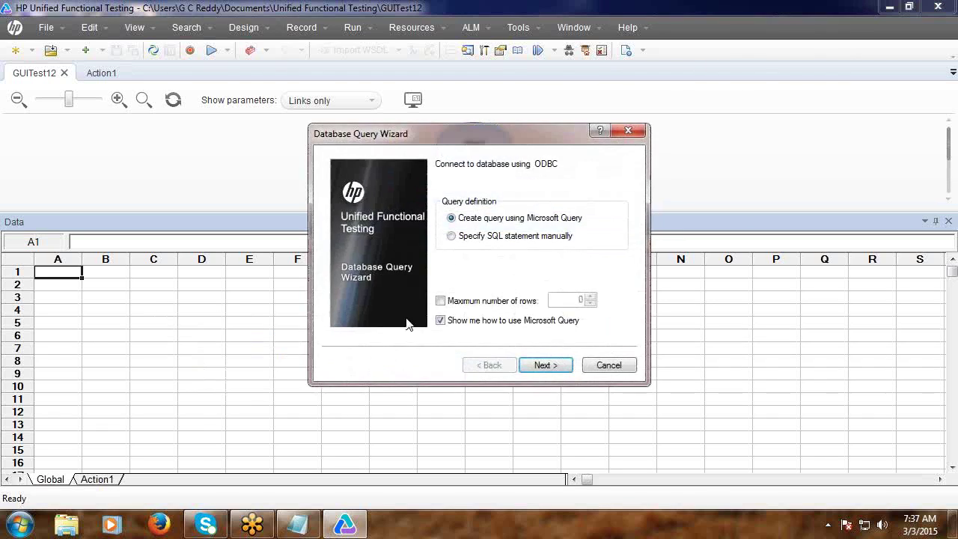
click(451, 237)
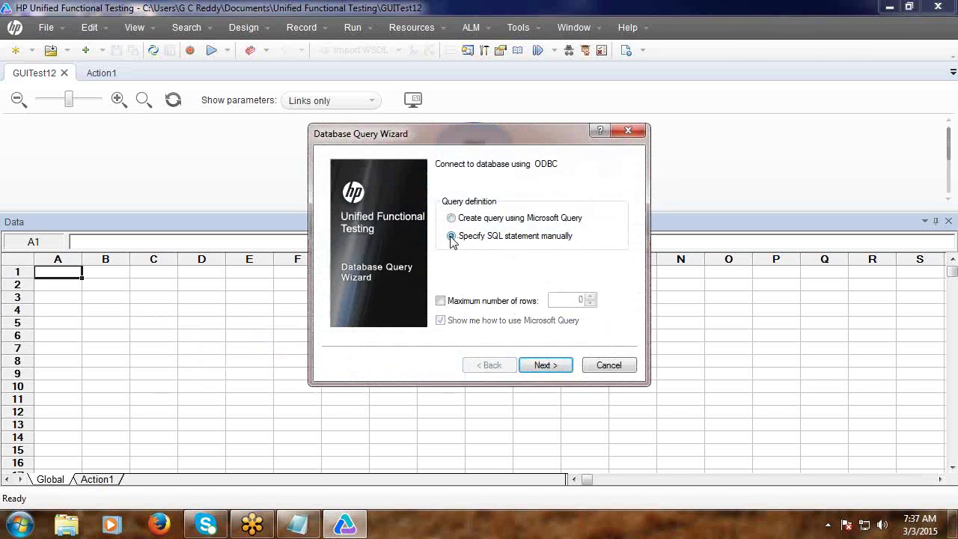
click(544, 366)
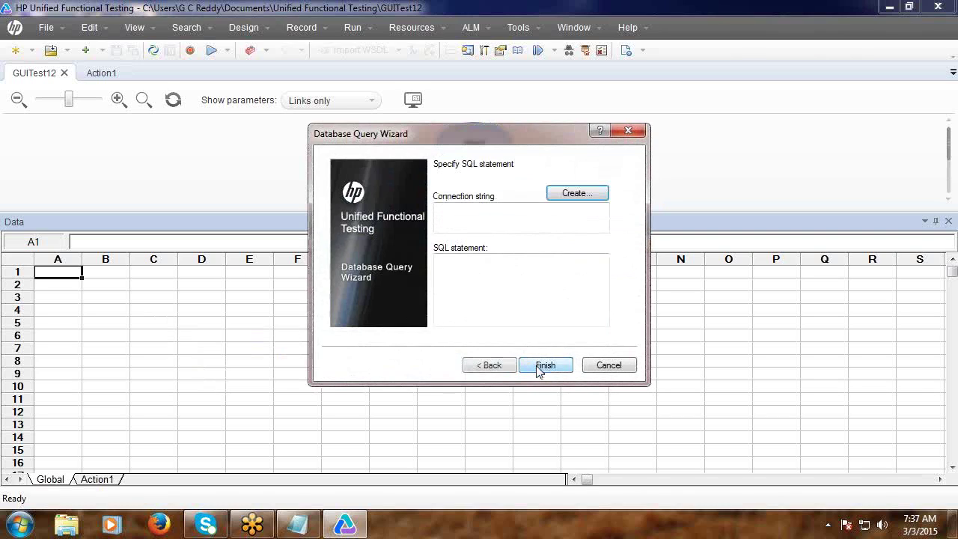
Select the UFTabc data source from the Desktop folder as the connection.
click(570, 193)
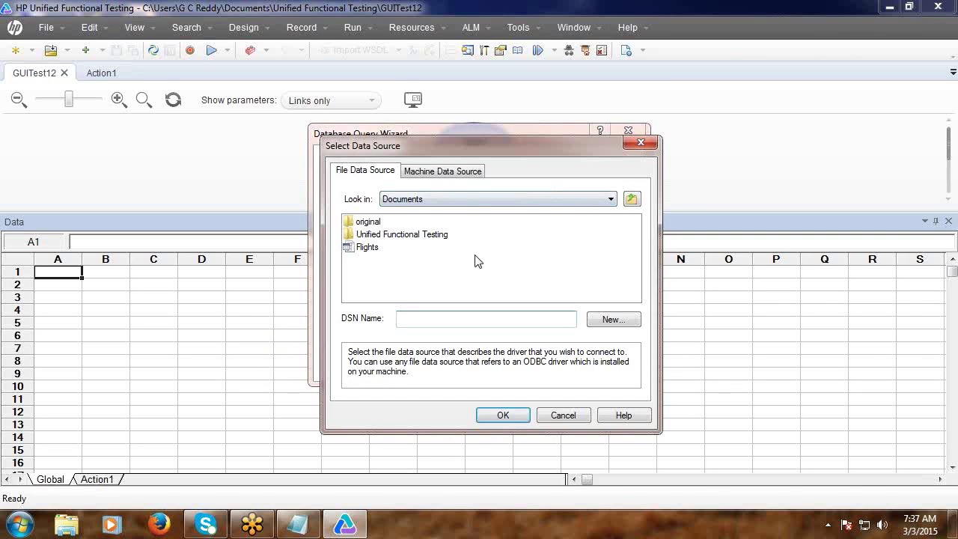
click(632, 200)
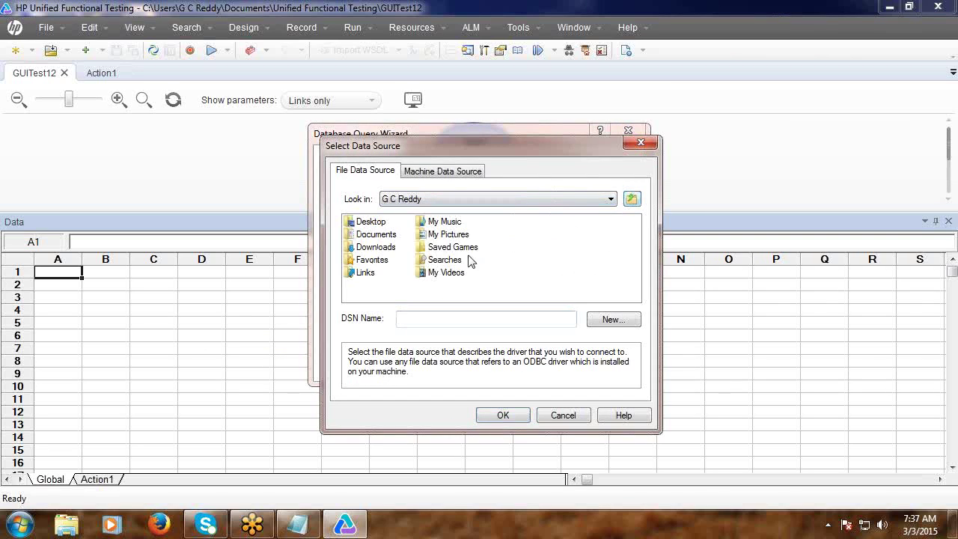
double_click(374, 224)
click(374, 224)
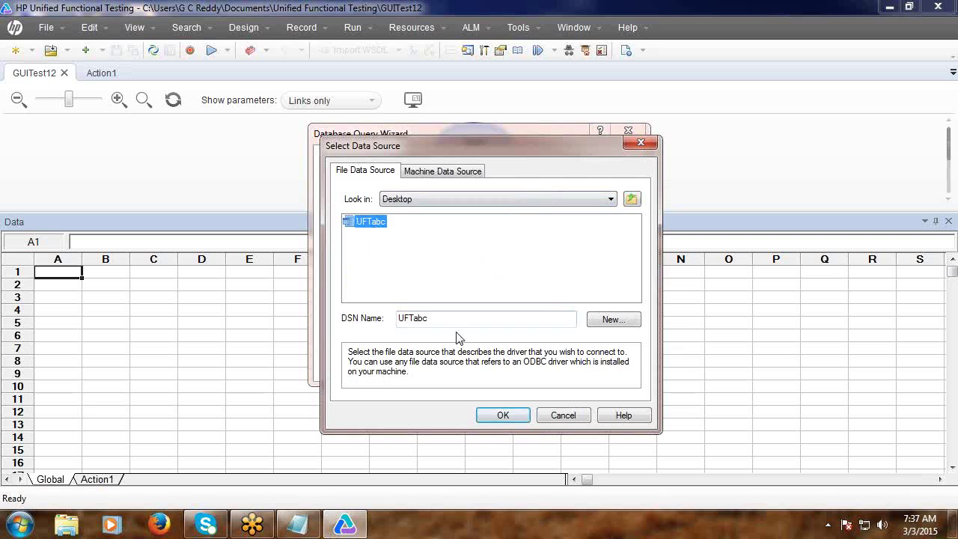
click(516, 416)
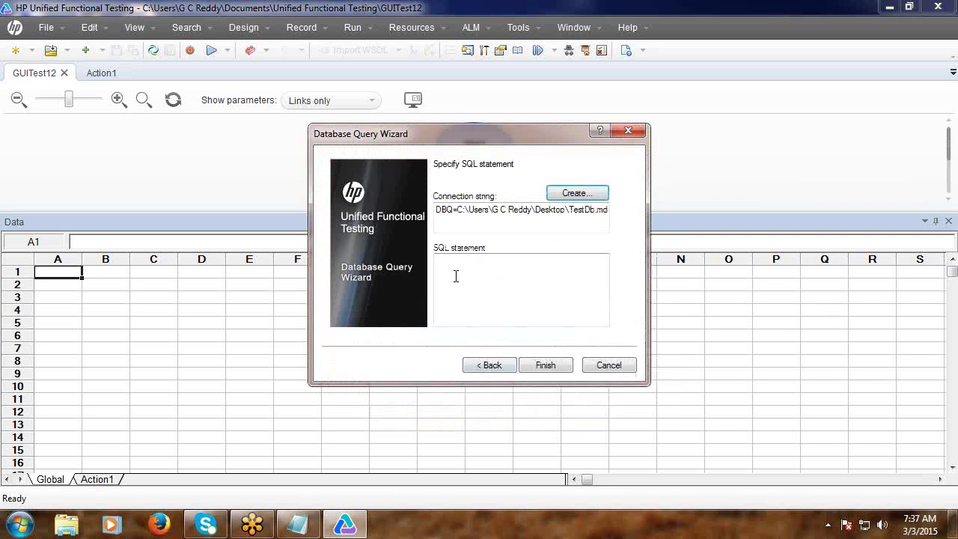
Query Orders from OrderNo to import values 1, 2, 7, 34, 56 into the Global sheet.
click(457, 277)
text(Select )
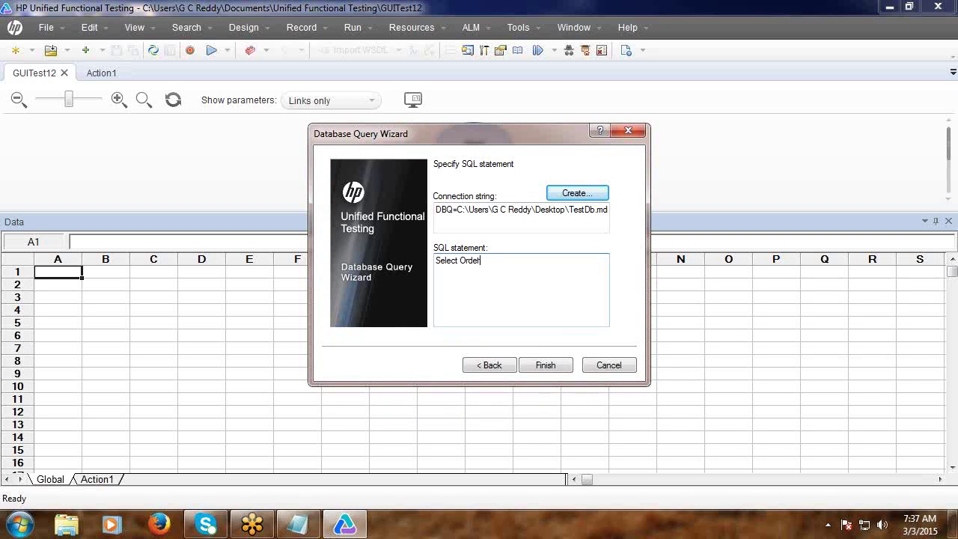
text(Ordets from OrderNo)
click(542, 367)
click(536, 363)
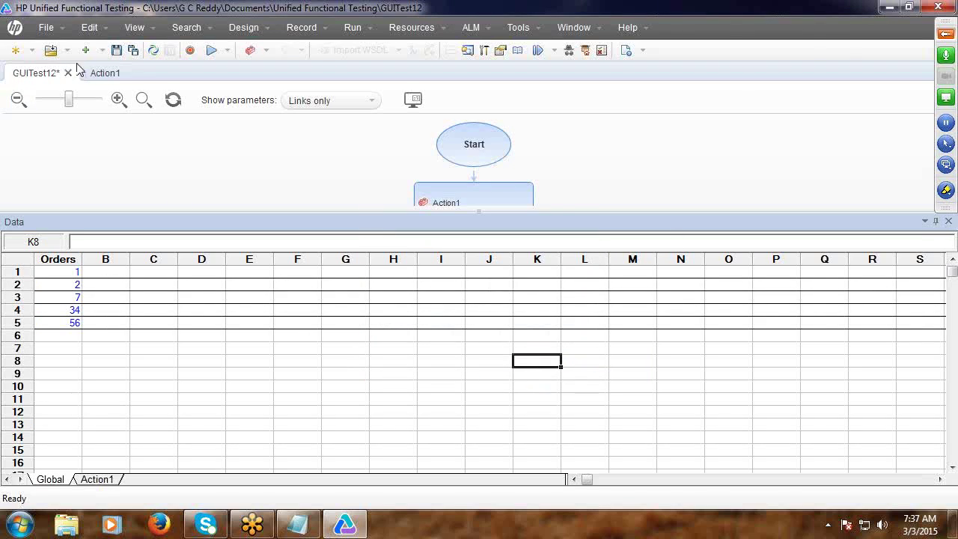
click(16, 50)
Create GUITest13 without saving GUITest12, close the Data pane, and open its Action1 script.
click(590, 393)
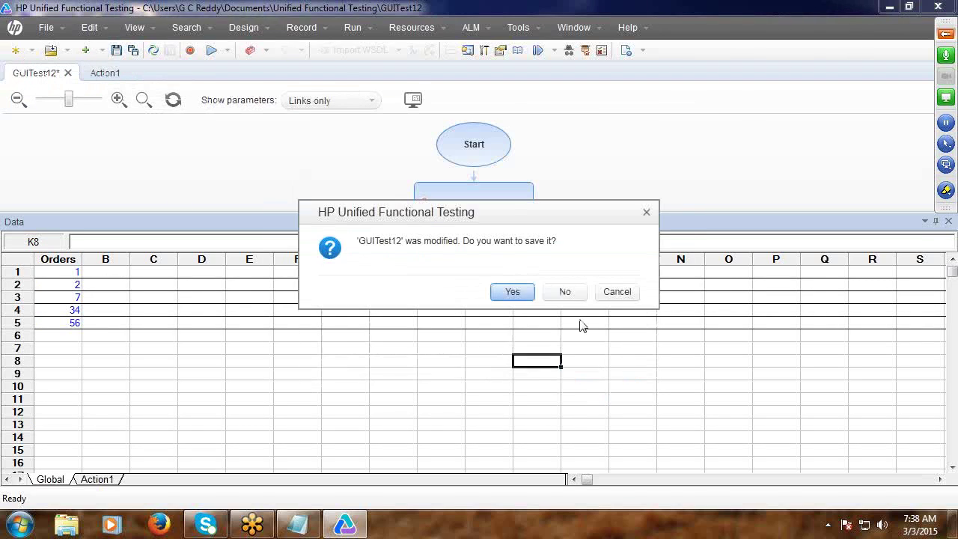
click(563, 291)
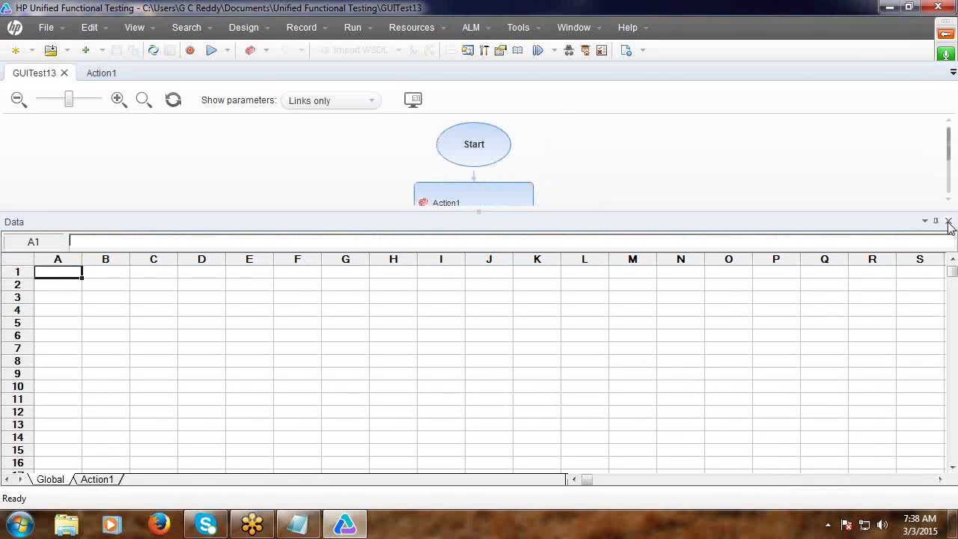
click(948, 221)
click(101, 73)
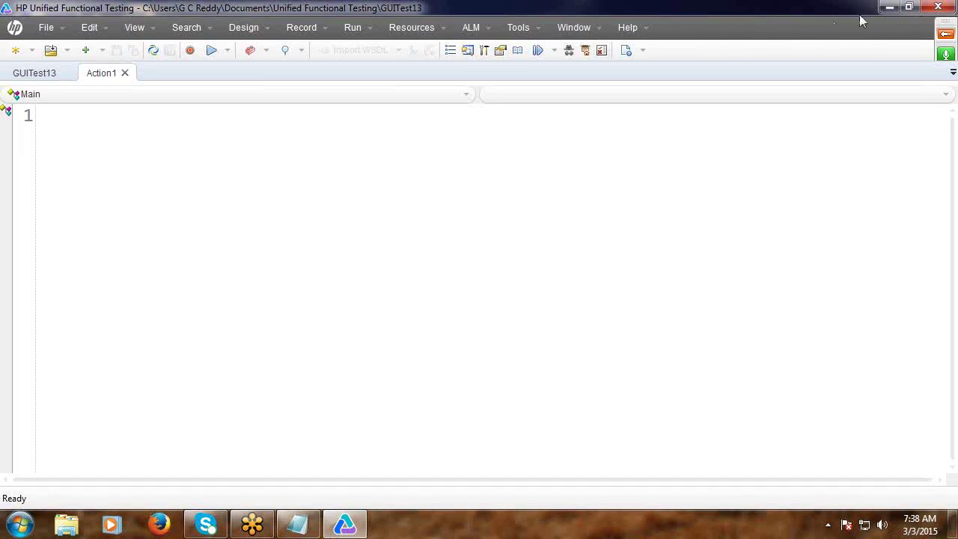
click(886, 9)
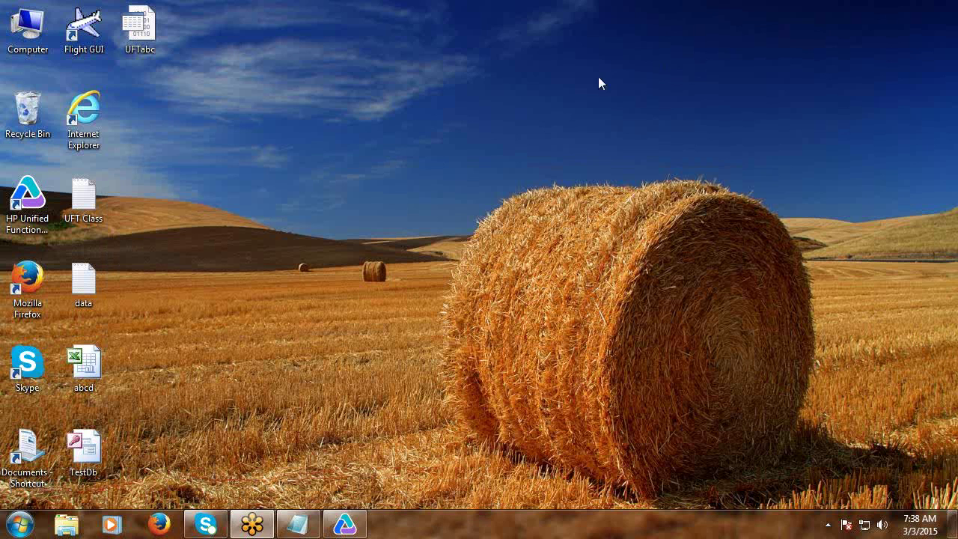
click(344, 527)
Copy the 'd) Using Data table…' heading and paste it below the final dashes.
click(886, 9)
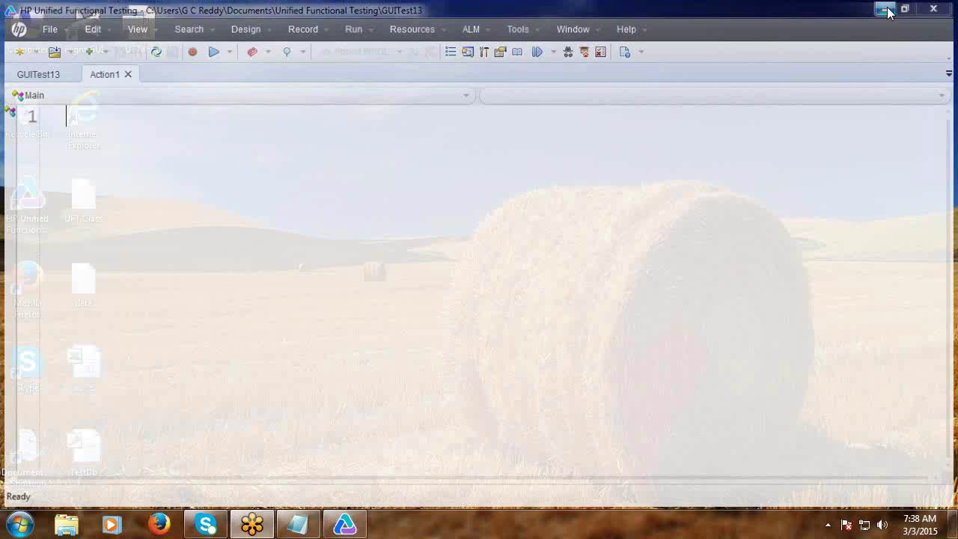
click(283, 520)
scroll(115, 337, down, 5)
scroll(107, 319, up, 13)
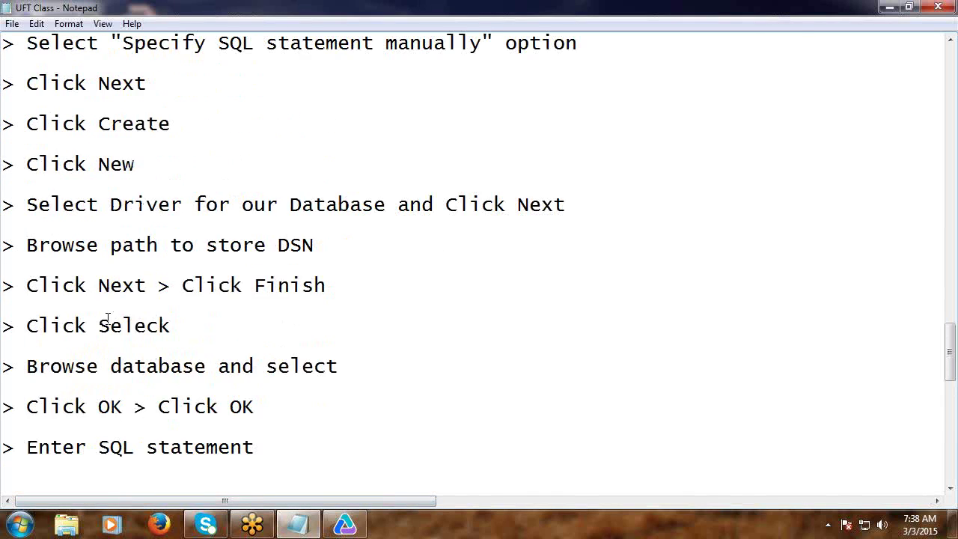
scroll(107, 319, up, 7)
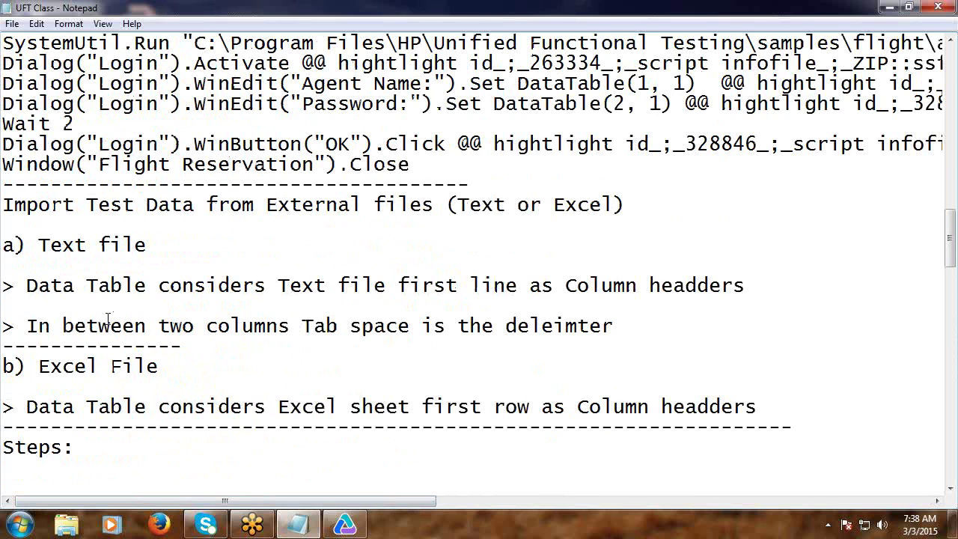
scroll(109, 319, up, 6)
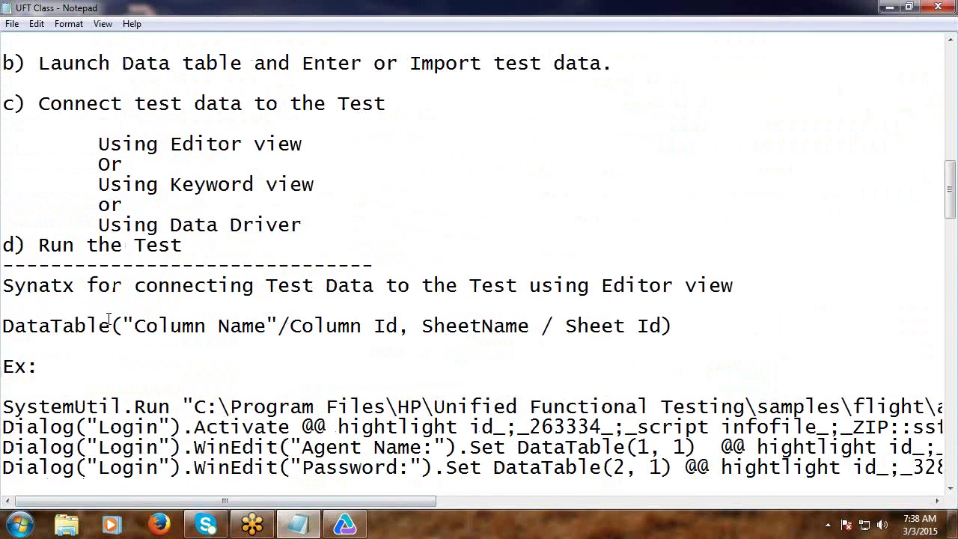
scroll(109, 321, up, 4)
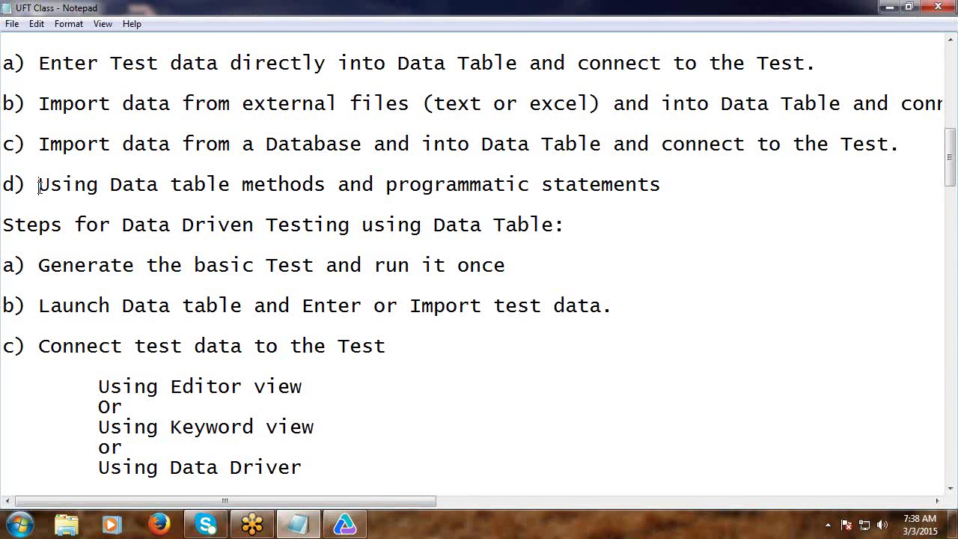
click(39, 184)
key(shift+Down)
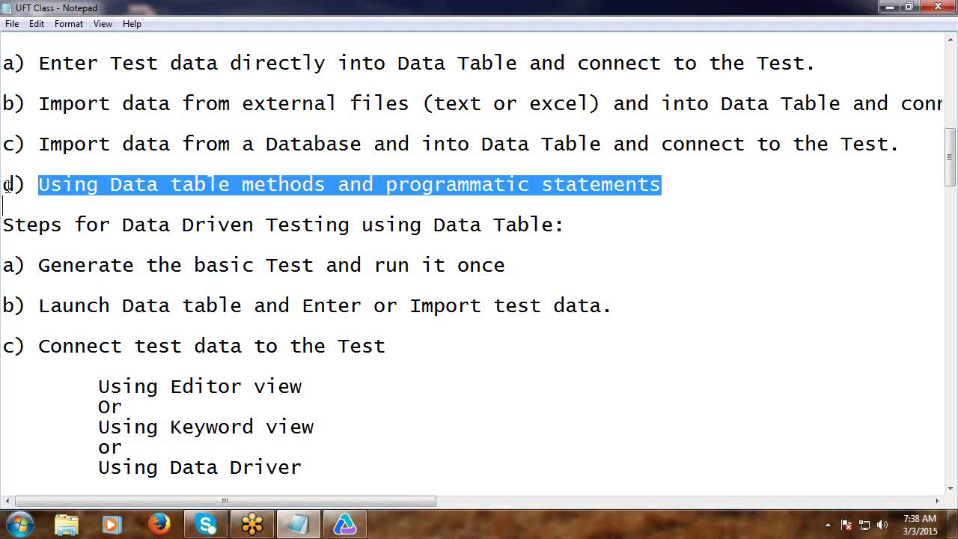
click(10, 186)
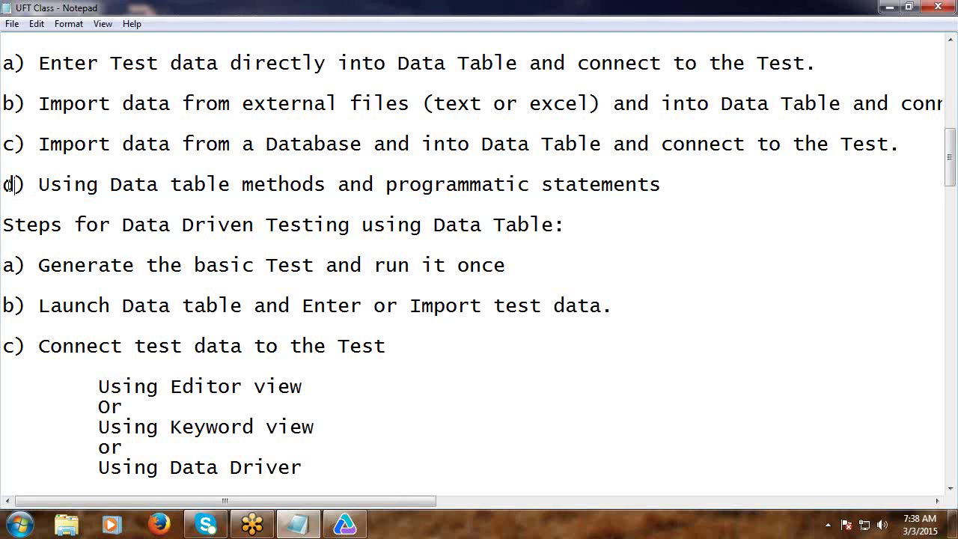
key(shift+Down)
key(ctrl+c)
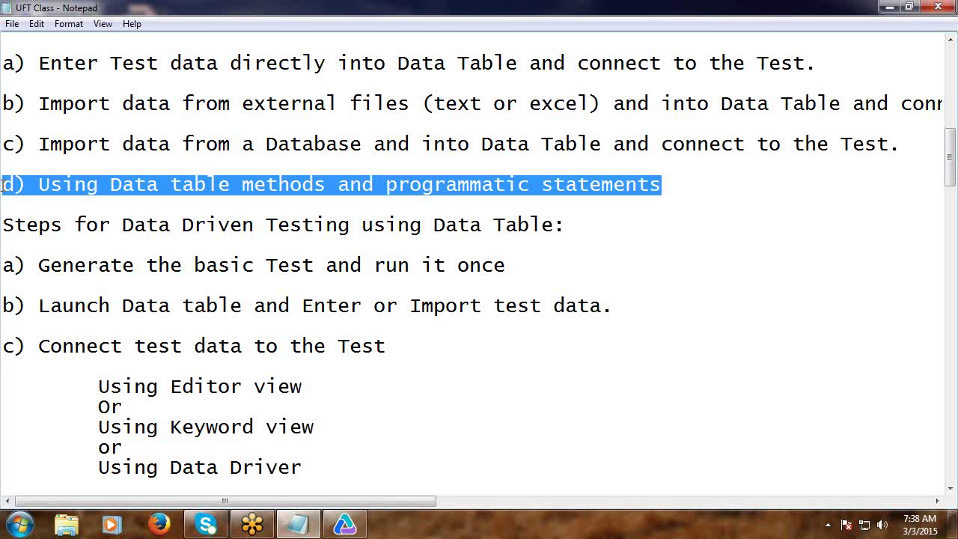
scroll(76, 399, down, 20)
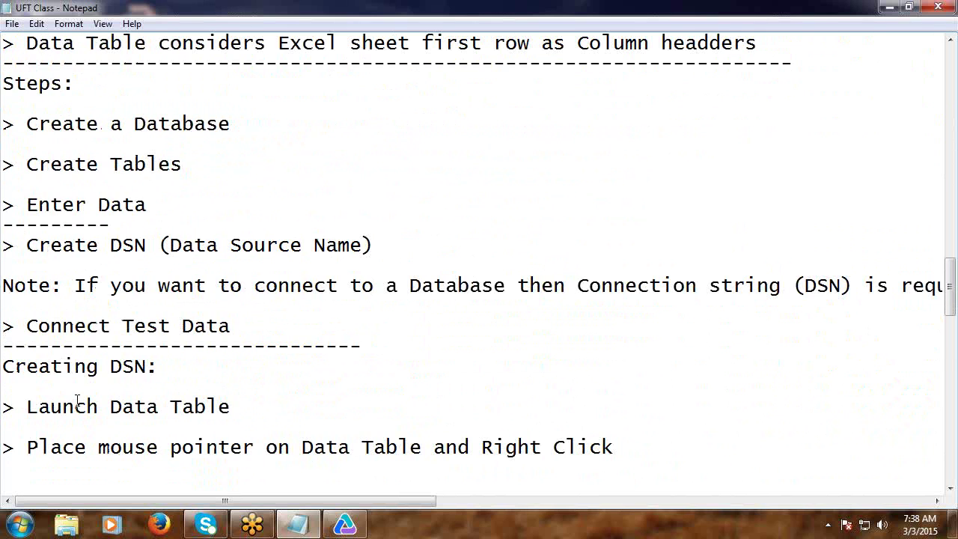
scroll(76, 399, down, 5)
click(19, 165)
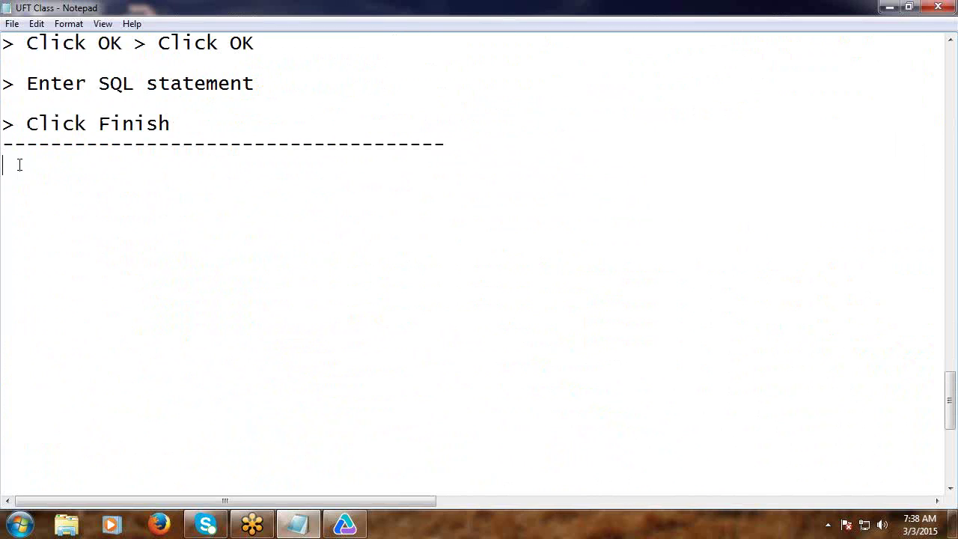
key(ctrl+v)
Copy the 'c) Import data from a Database…' line and paste it above 'Steps:'.
scroll(50, 248, up, 6)
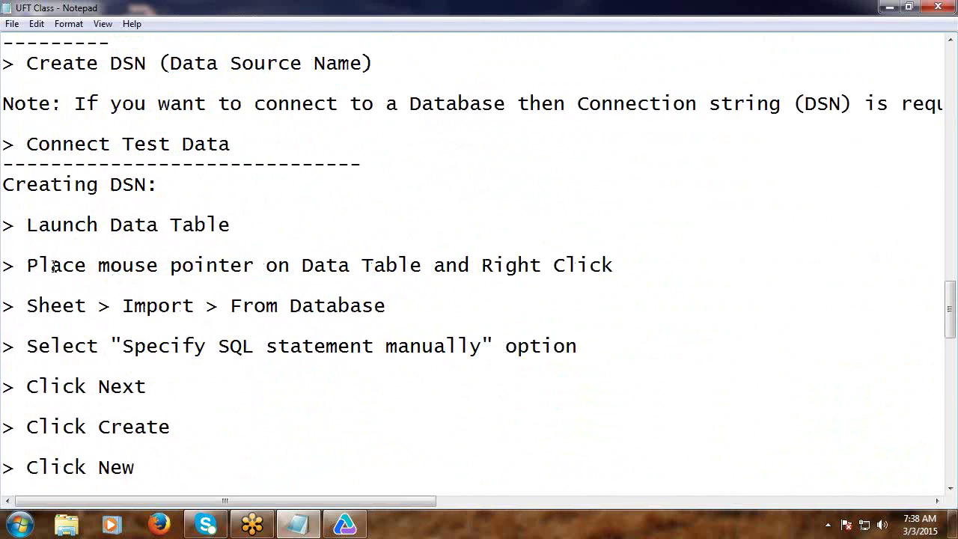
scroll(54, 266, up, 5)
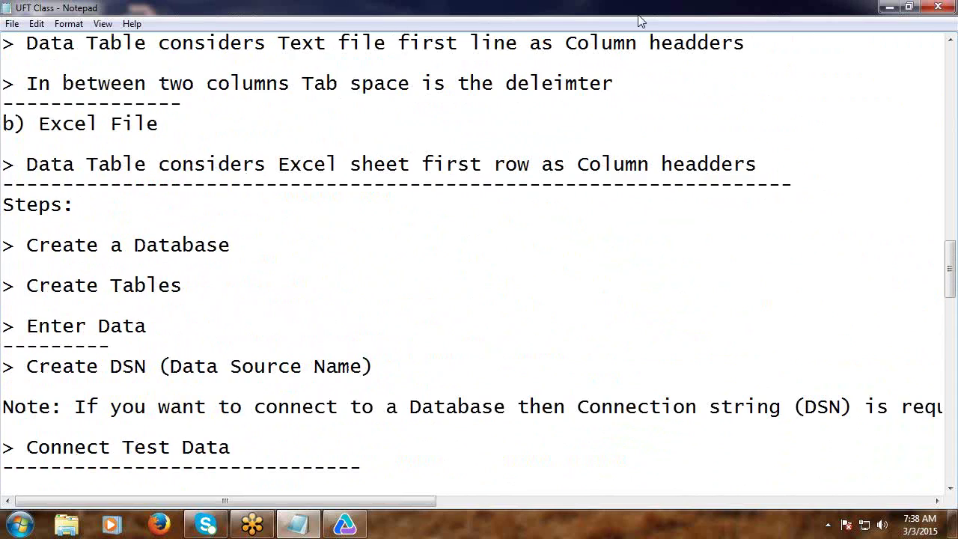
scroll(396, 150, up, 15)
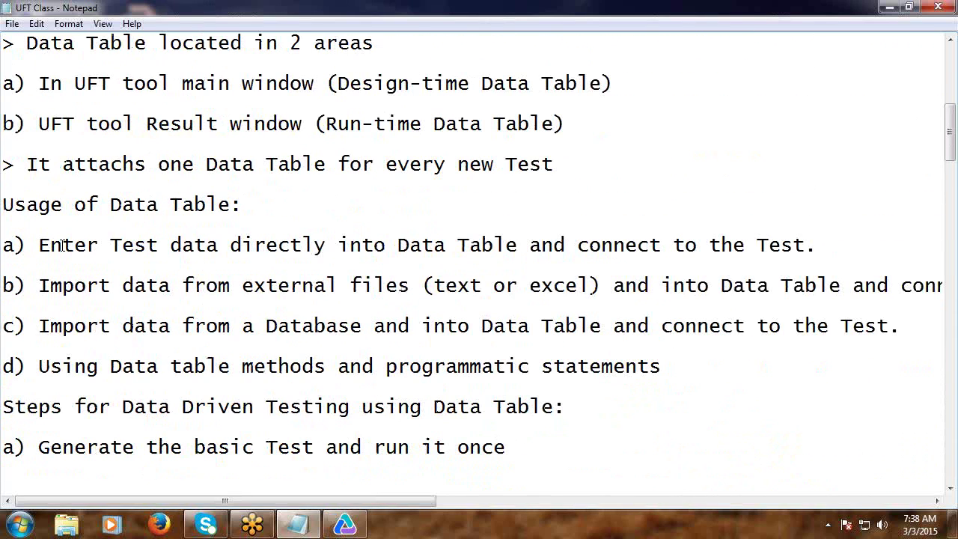
scroll(57, 238, down, 1)
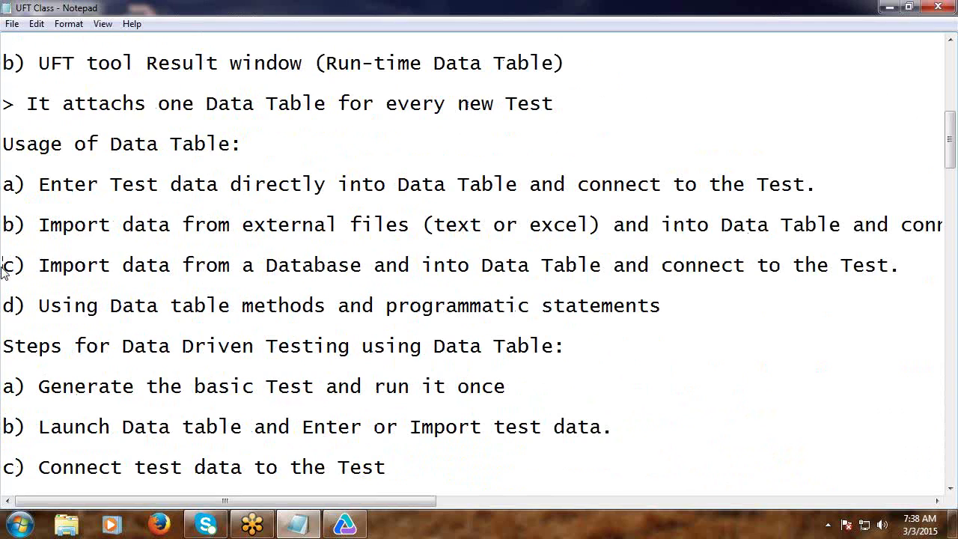
click(2, 266)
key(shift+End)
key(ctrl+c)
scroll(4, 273, down, 11)
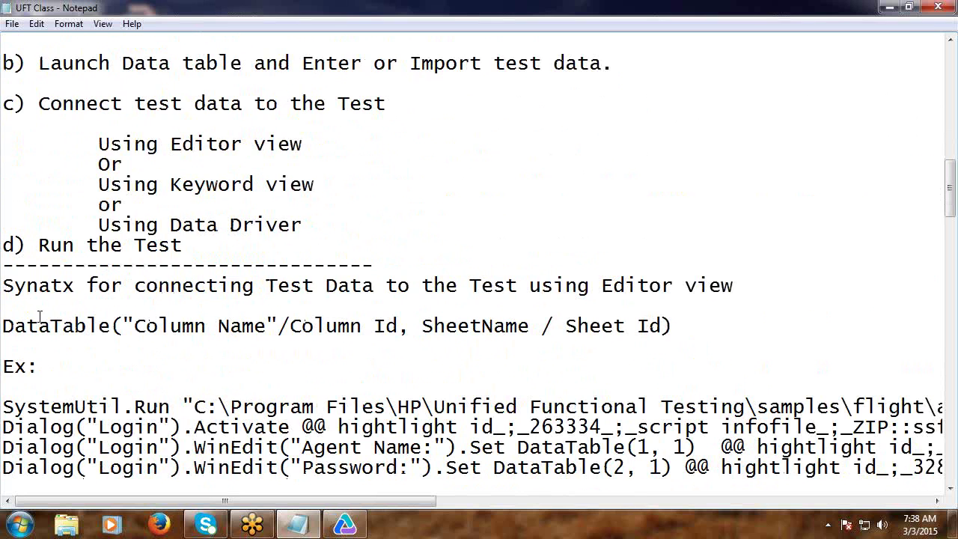
scroll(28, 309, up, 5)
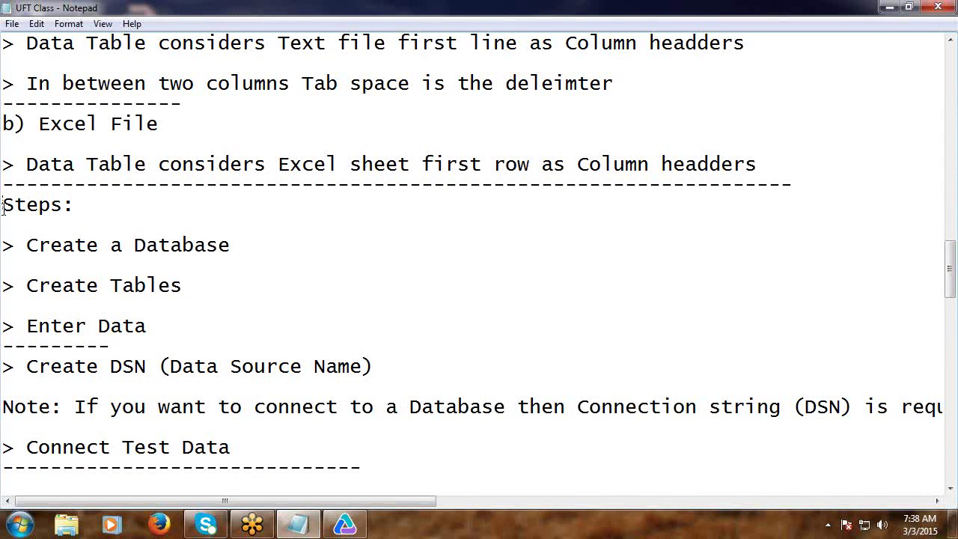
click(3, 206)
key(Return)
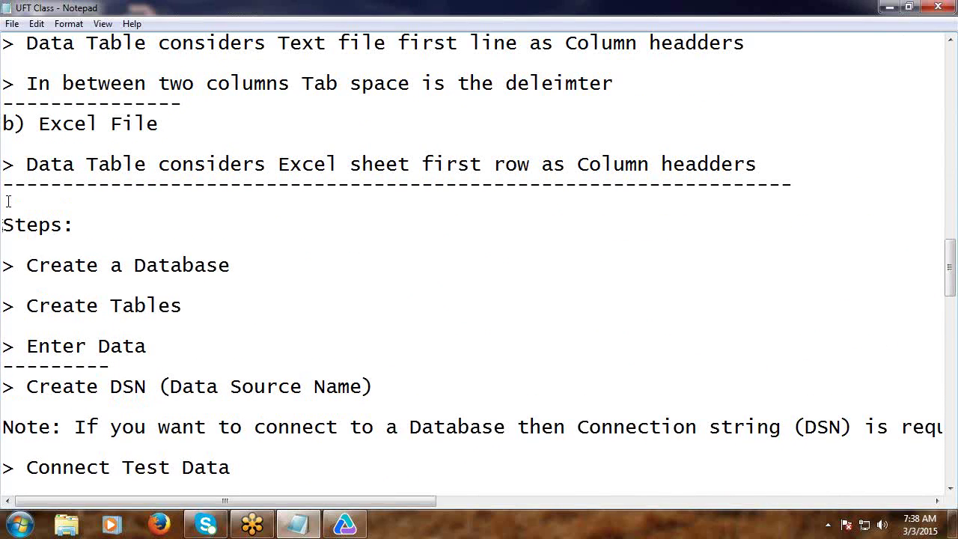
key(ctrl+v)
scroll(9, 143, up, 2)
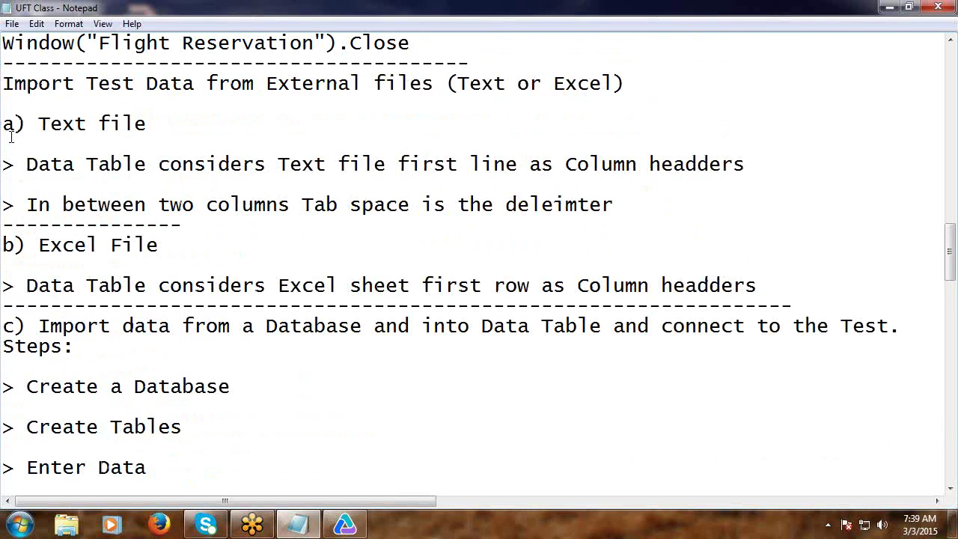
Change 'a) Text file' to 'i)' and 'b) Excel File' to 'ii)'.
drag(14, 124, 2, 127)
text(i)
drag(13, 245, 4, 247)
text(ii)
scroll(43, 244, down, 13)
scroll(45, 244, down, 4)
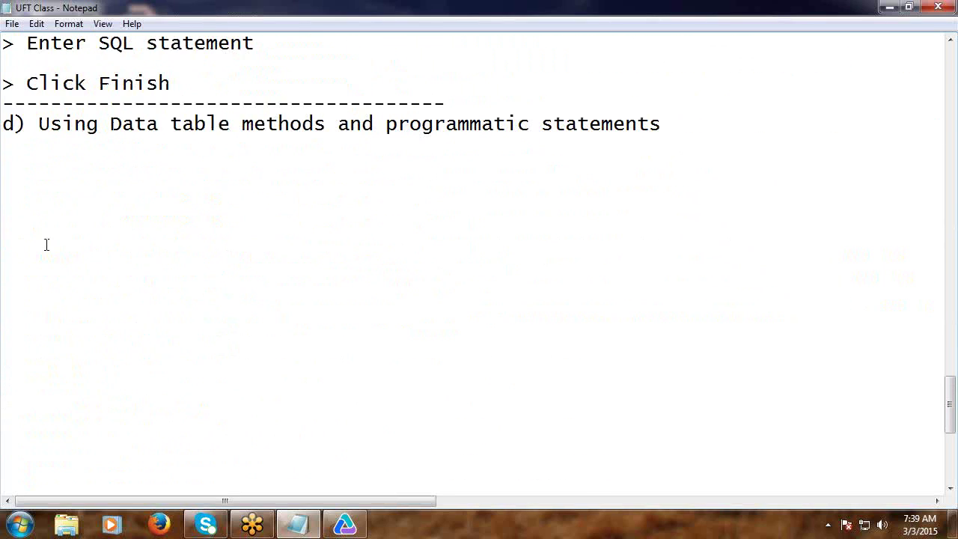
click(34, 105)
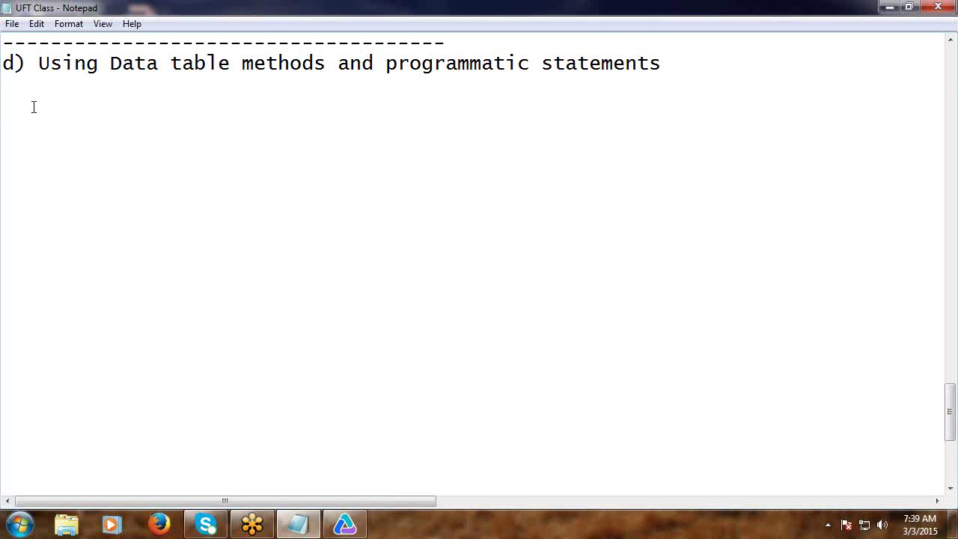
Add 'Note: We insert programmatic statements in order to overcome some limitations of Tool features' and save.
text(Note: We inser)
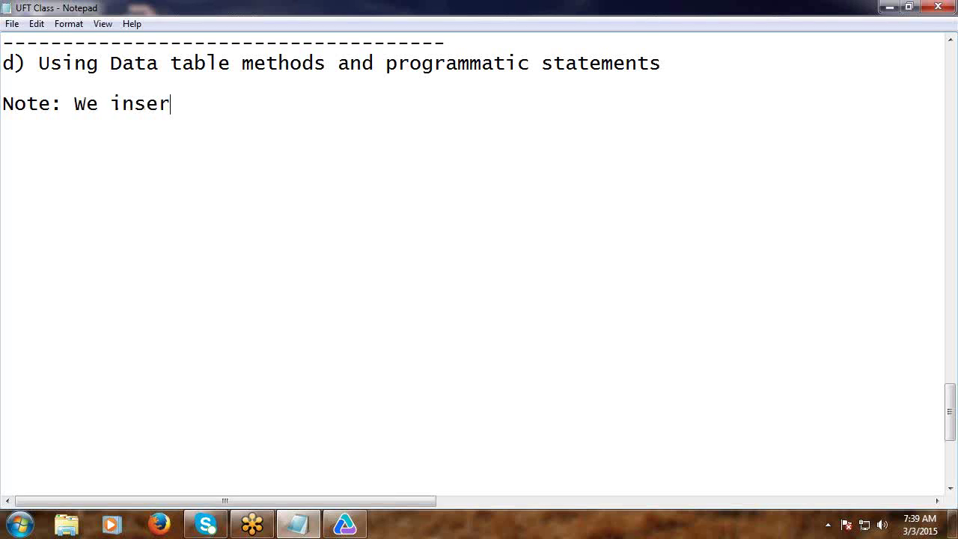
text(t programm)
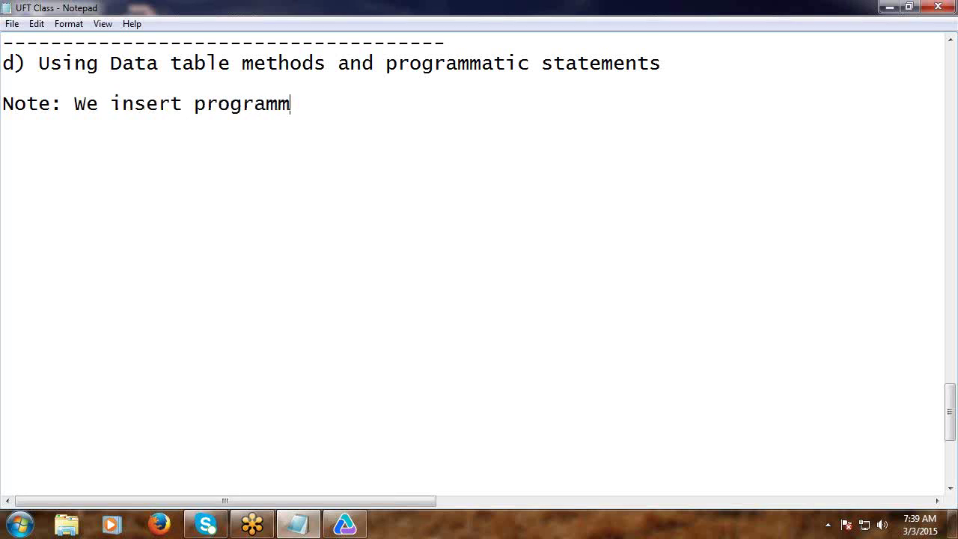
text(atic statements )
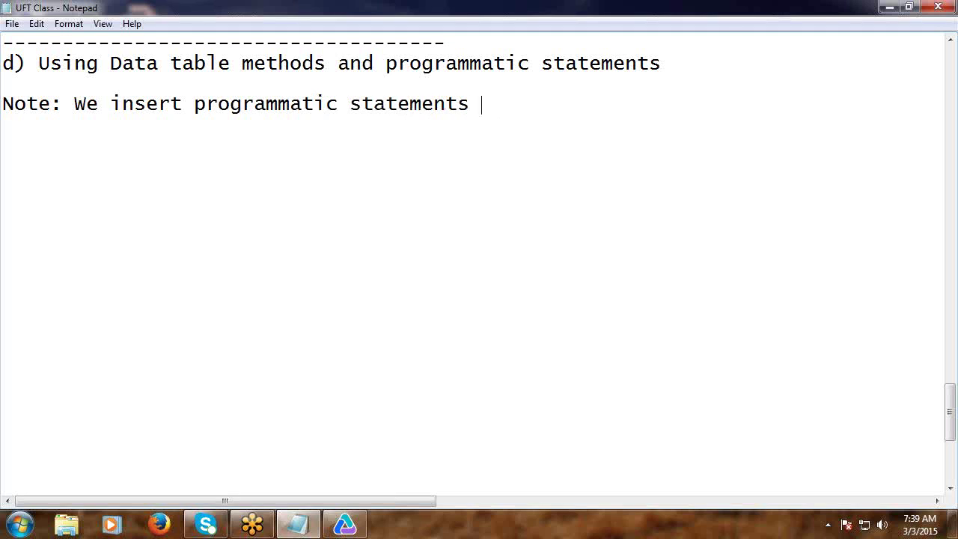
text(in ordert)
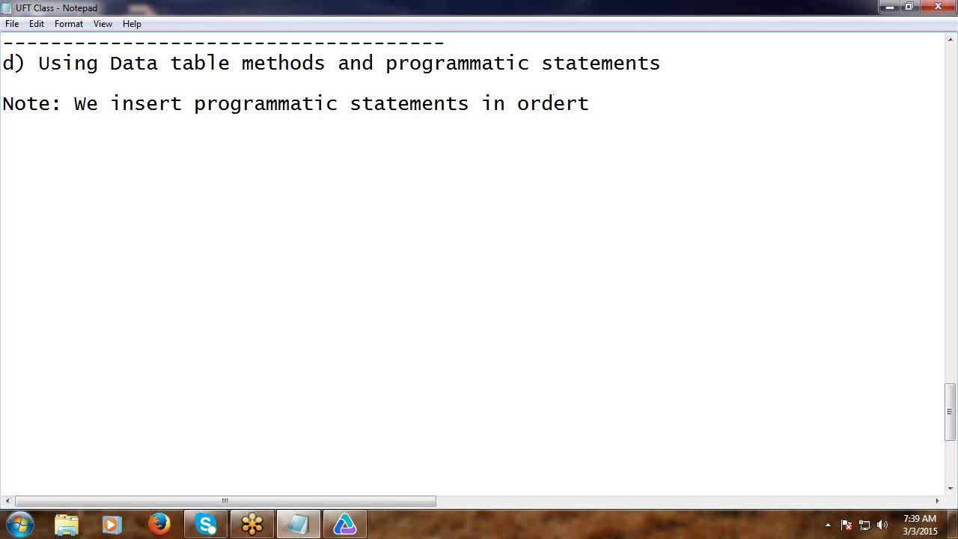
key(BackSpace)
text(to over)
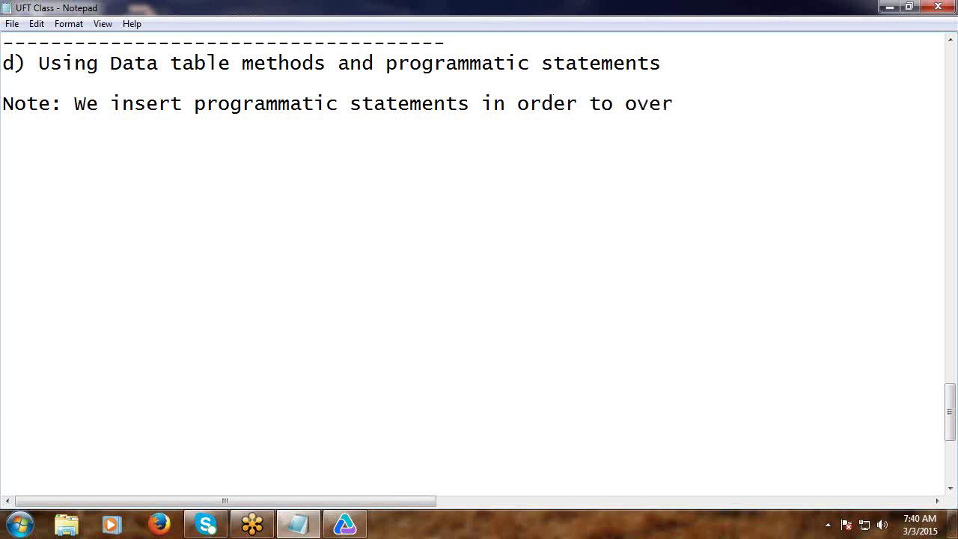
text(come s)
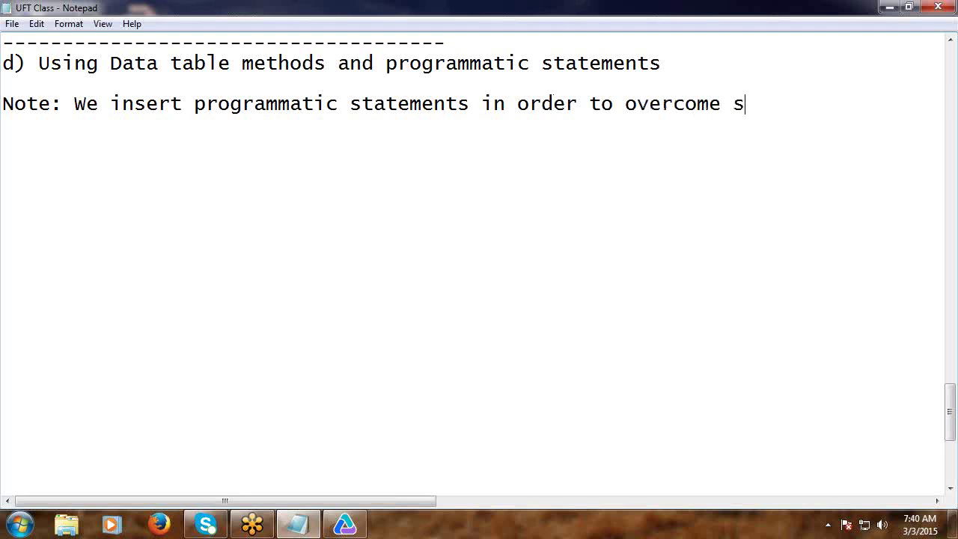
text(ome li)
text(mit)
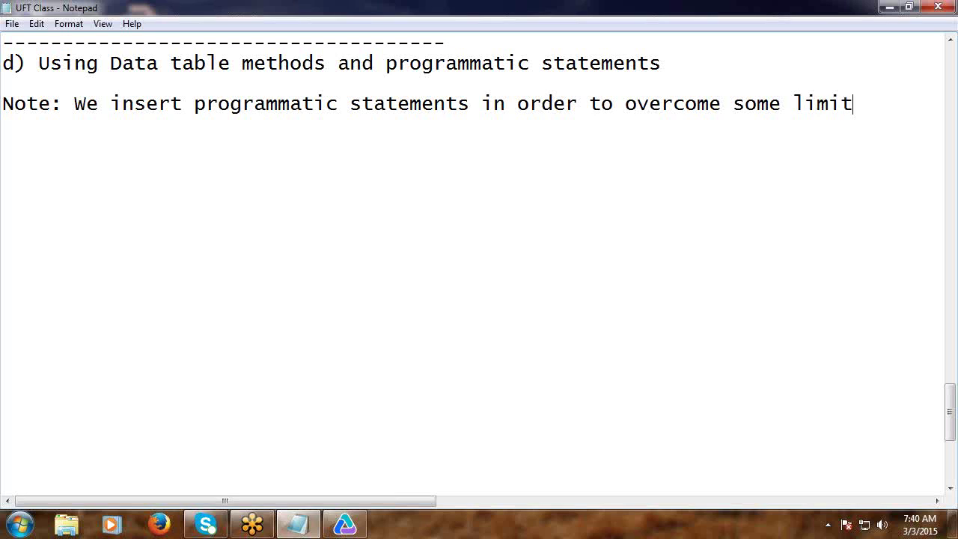
text(ations of )
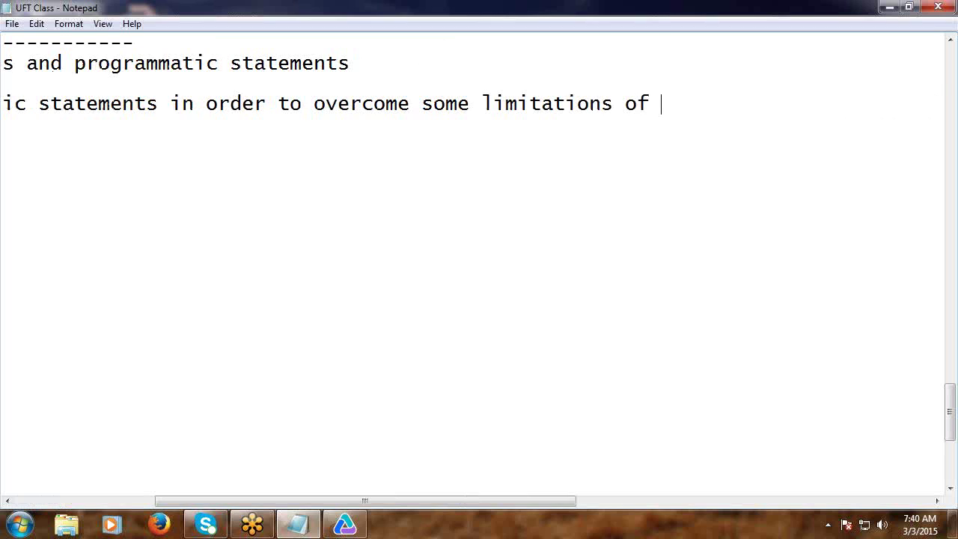
text(Tool featu)
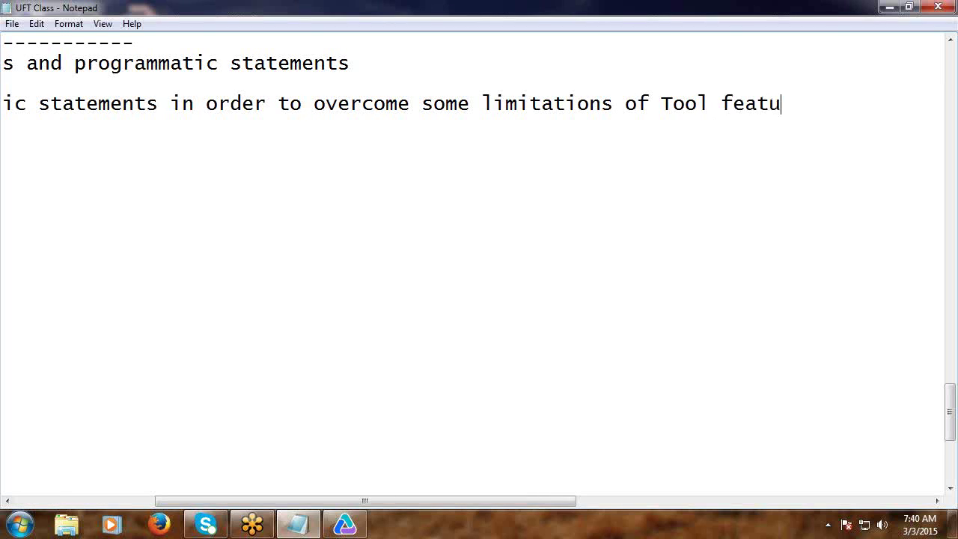
text(res)
key(Return)
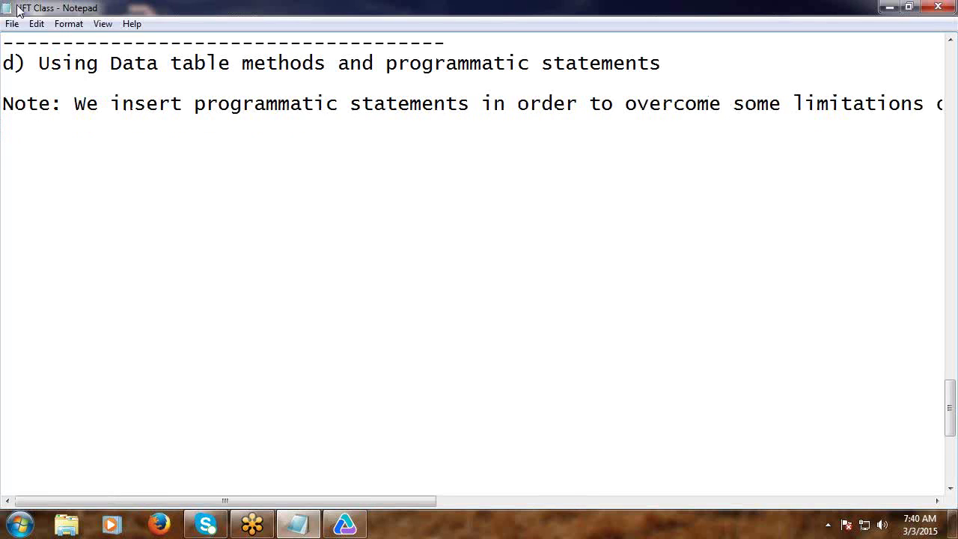
click(10, 27)
click(60, 71)
Open GUITest13's Test Settings at the Run page with its Data Table iteration options.
click(884, 9)
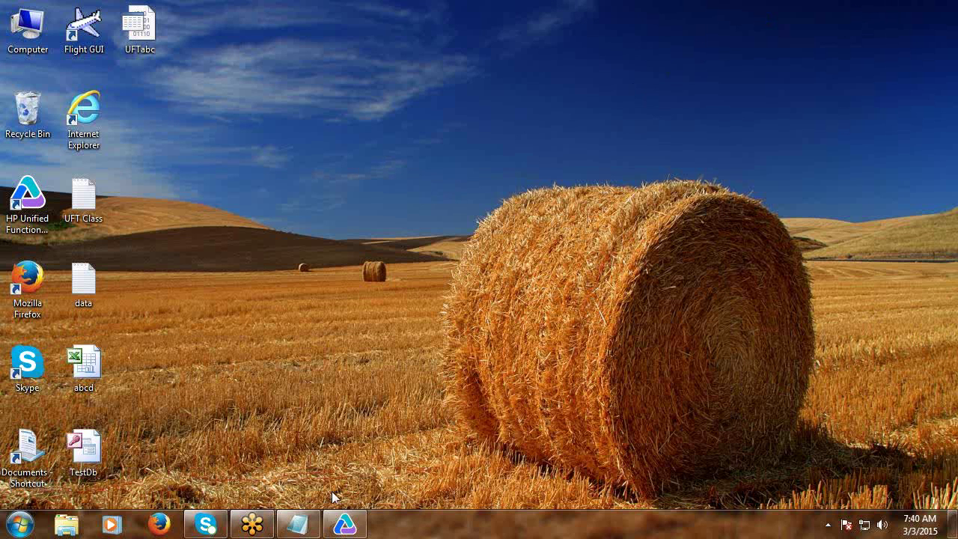
click(344, 524)
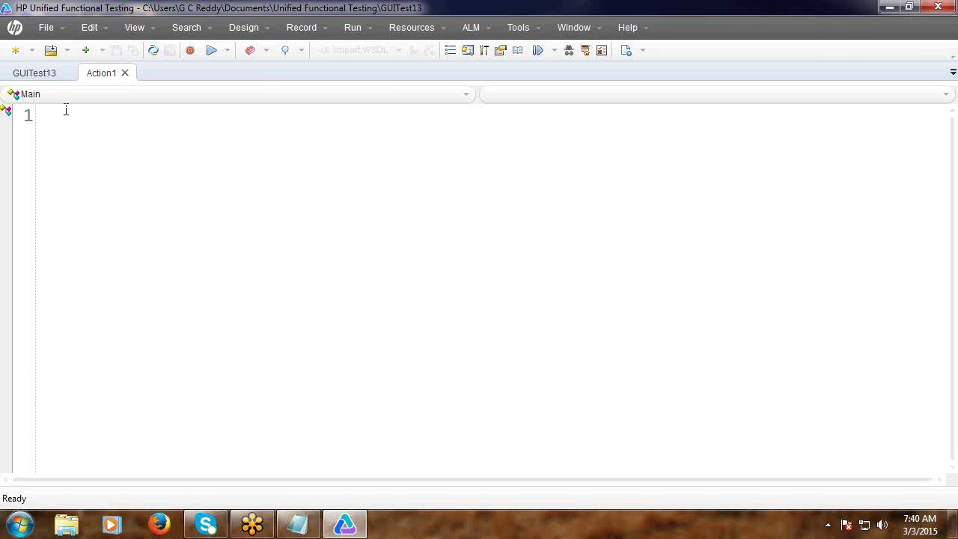
click(51, 31)
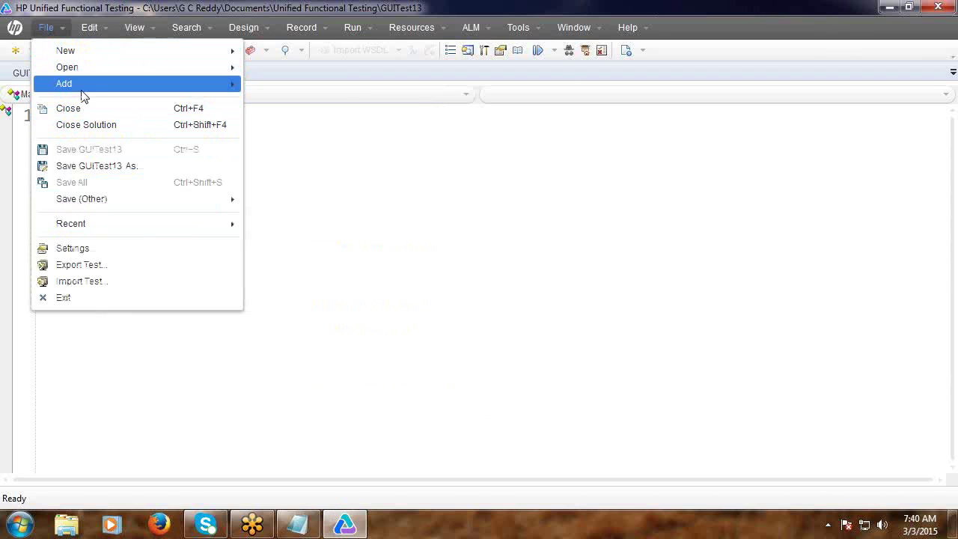
click(101, 249)
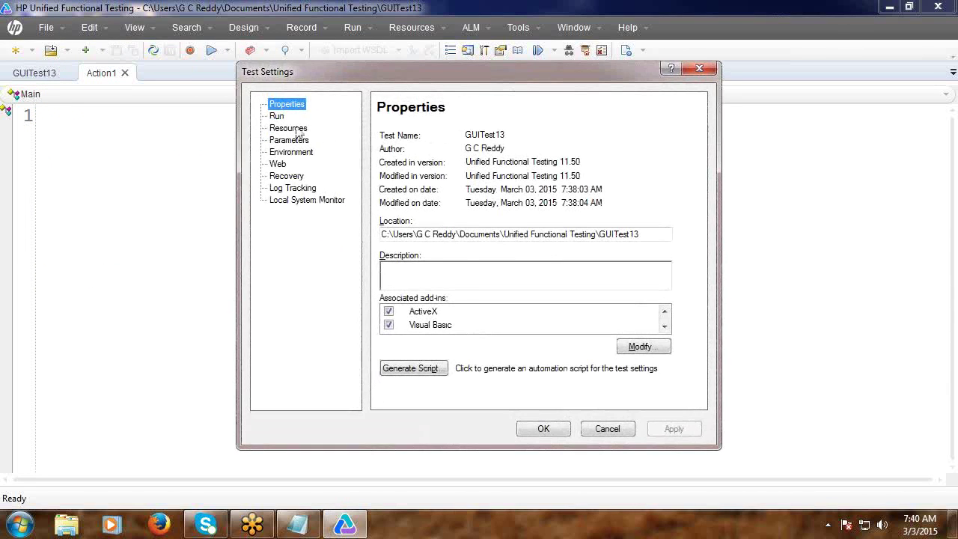
click(277, 118)
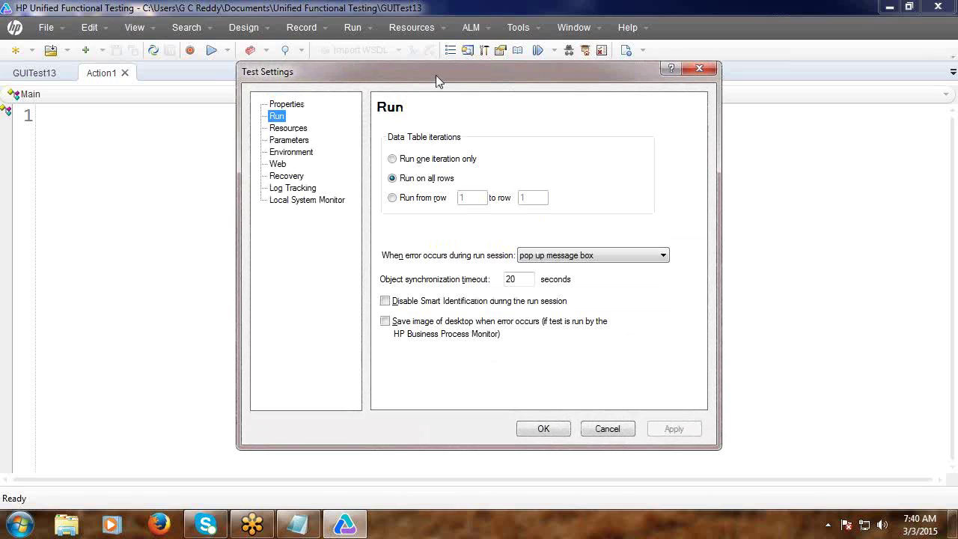
drag(436, 75, 376, 29)
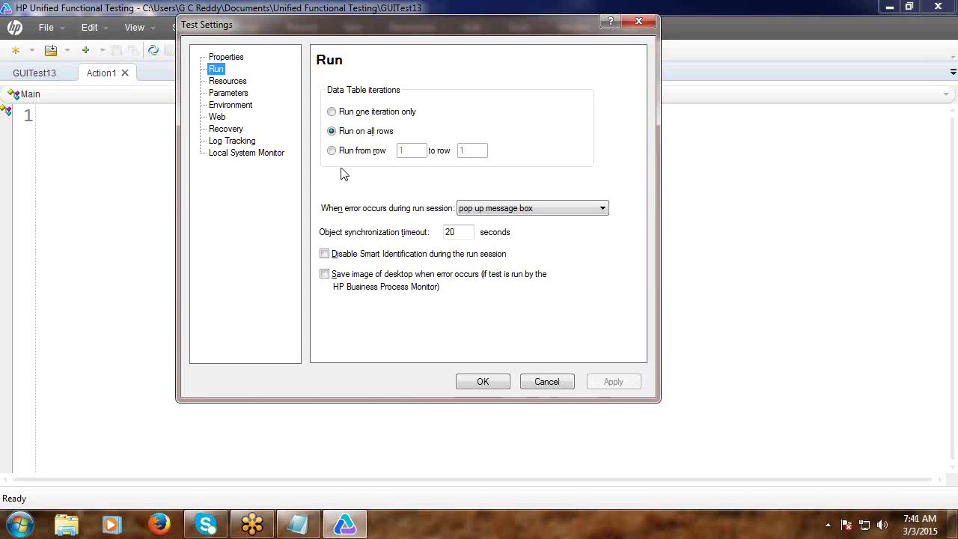
Try the one-iteration and row-range options, then apply Run on all rows and close.
click(332, 111)
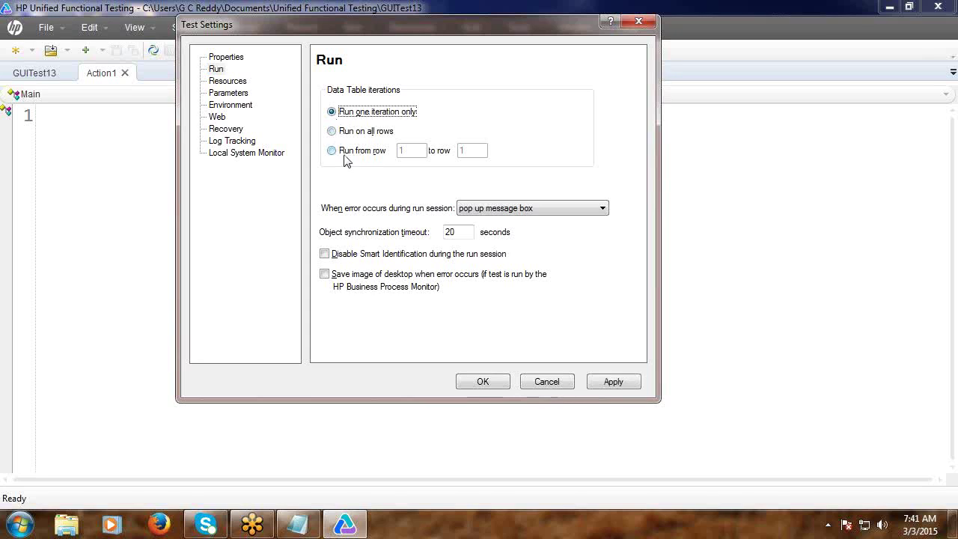
click(333, 151)
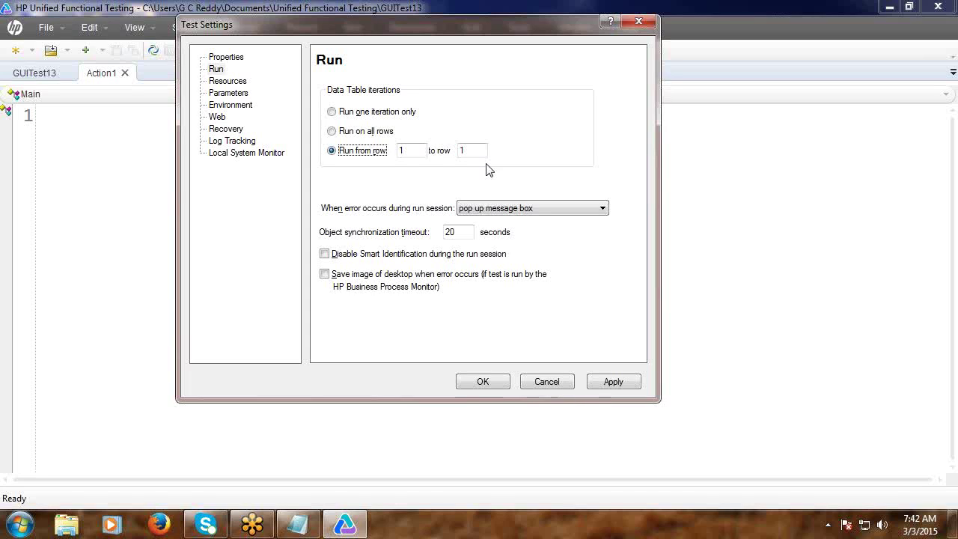
click(331, 132)
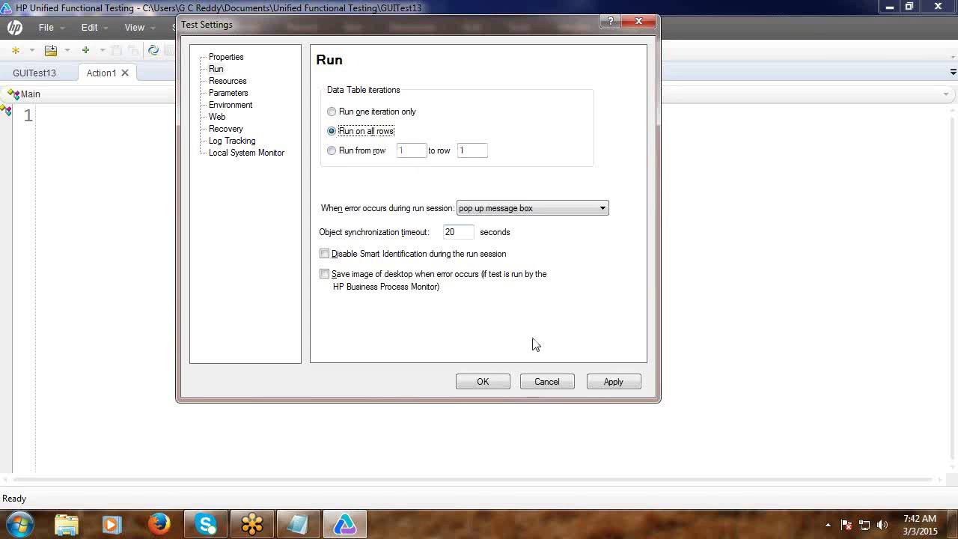
click(606, 383)
click(485, 385)
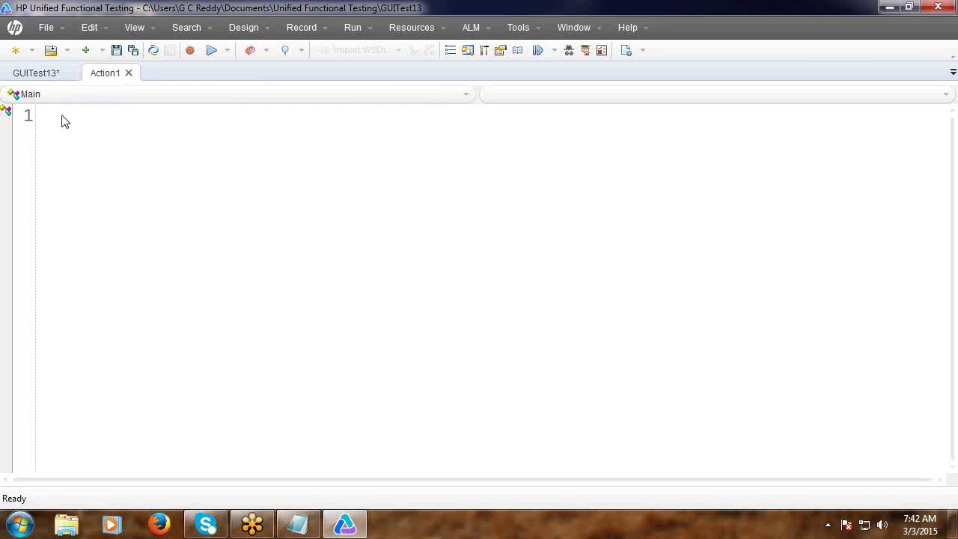
Create GUITest14 without saving GUITest13 and start recording with the default settings.
click(16, 53)
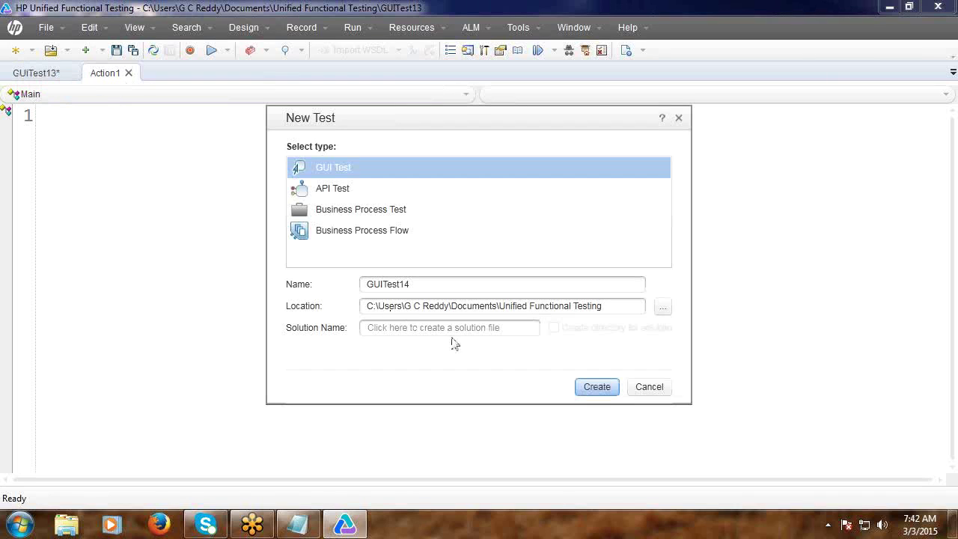
click(588, 387)
click(563, 295)
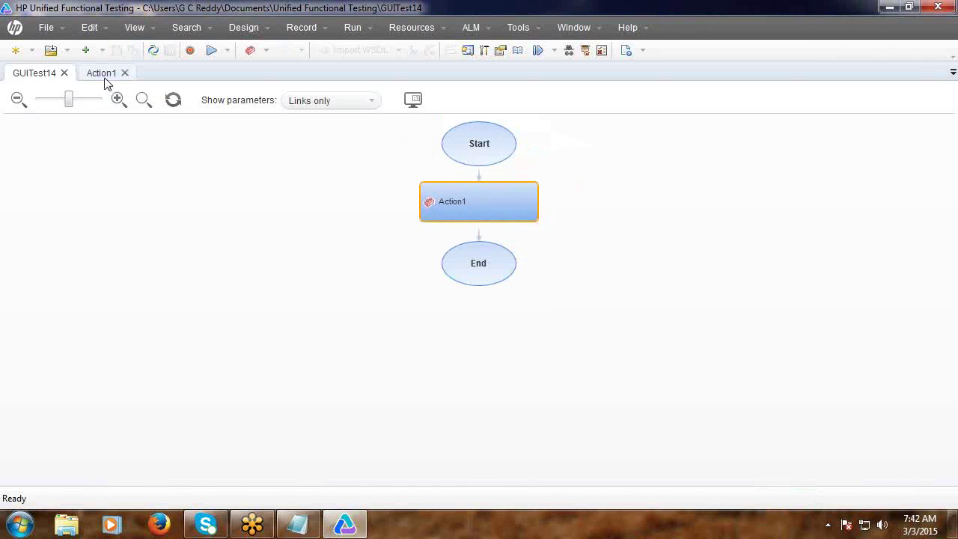
click(102, 73)
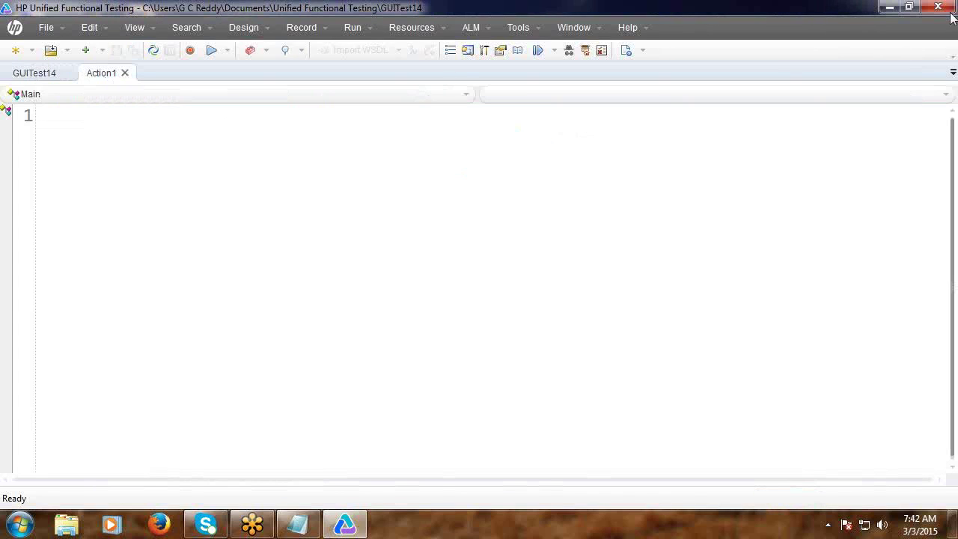
click(908, 7)
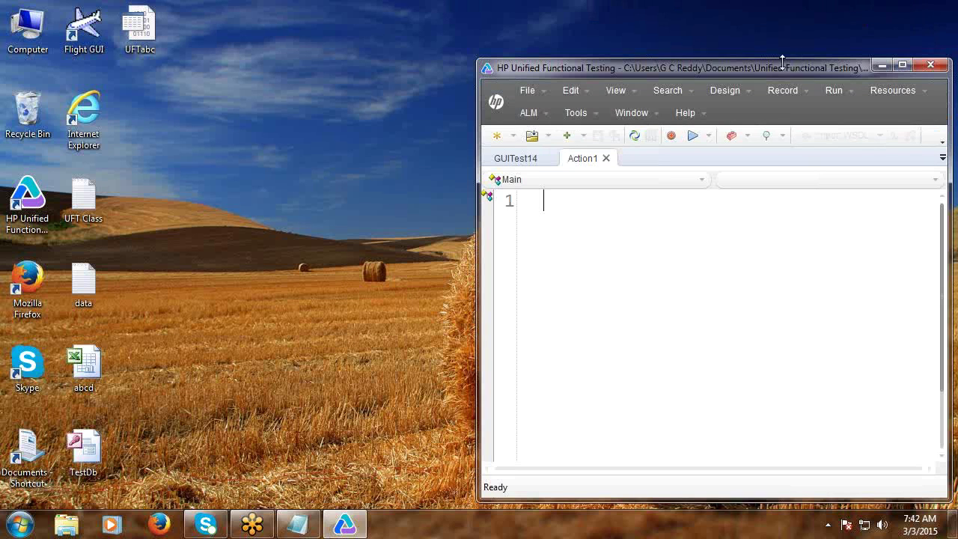
click(671, 135)
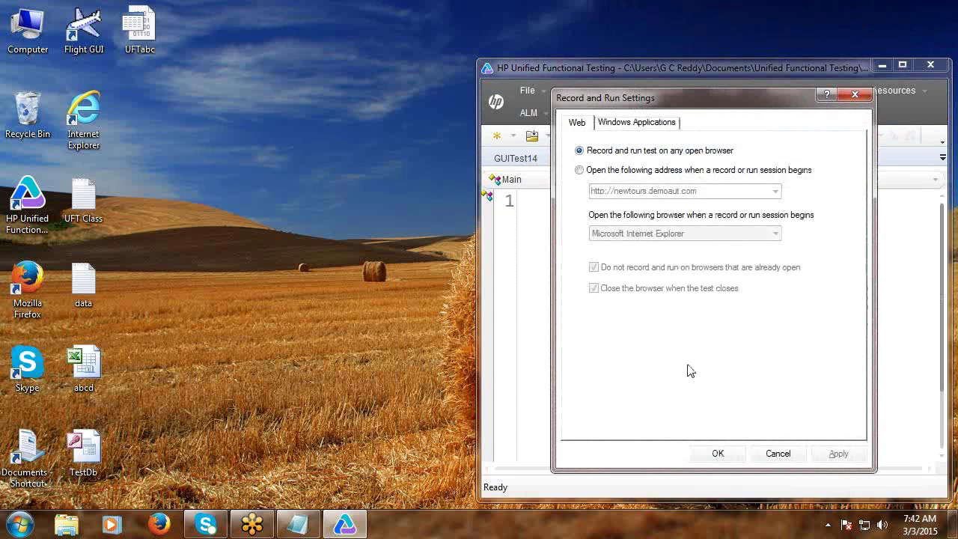
click(722, 452)
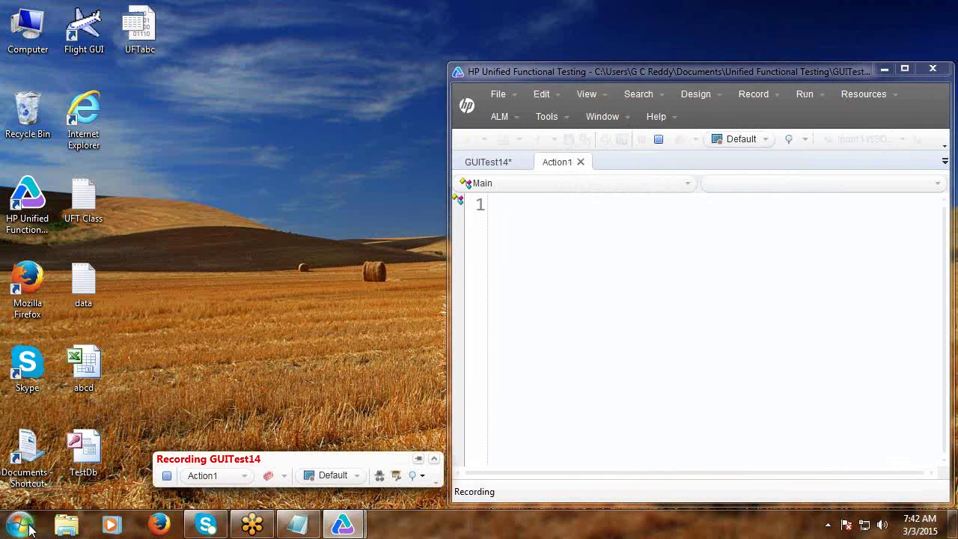
Launch Flight GUI from HP Software > HP Unified Functional Testing > Sample Applications.
click(21, 524)
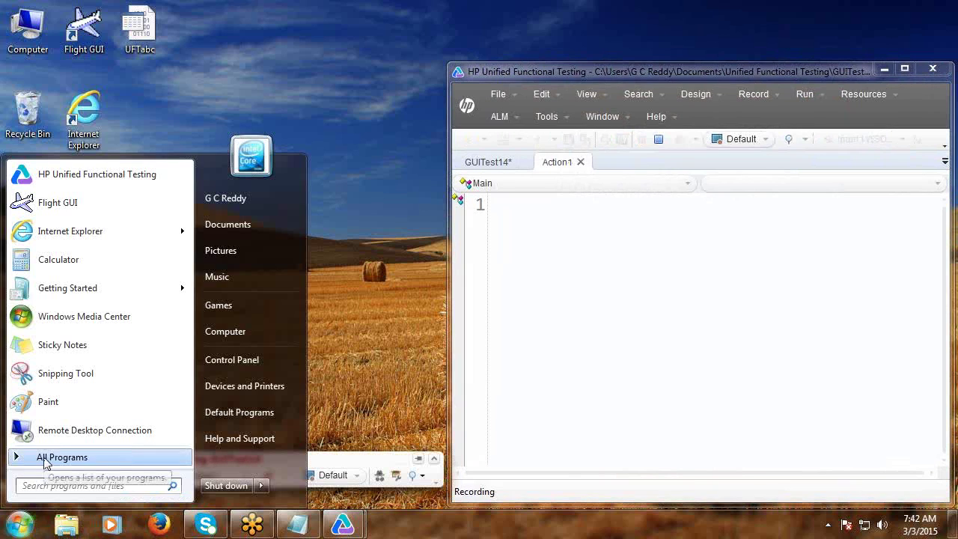
click(45, 459)
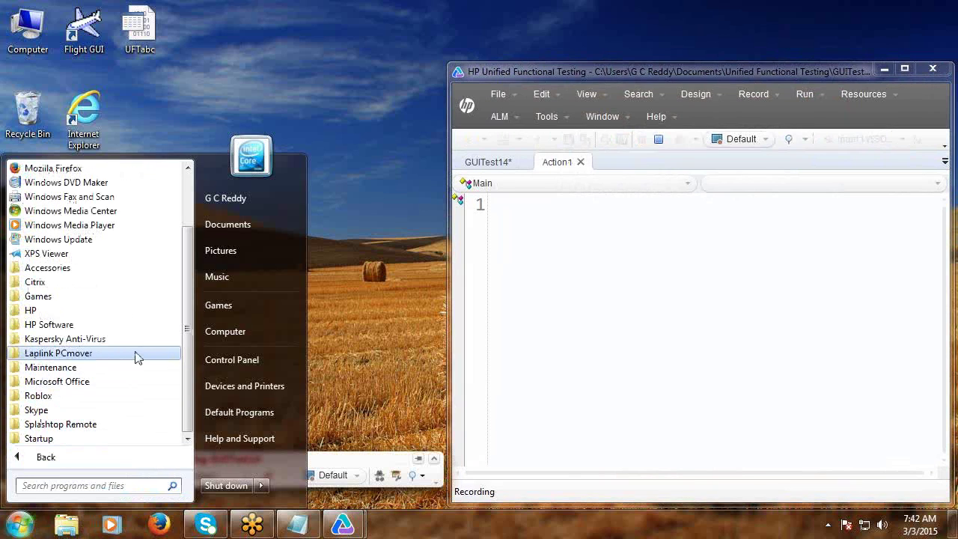
click(66, 327)
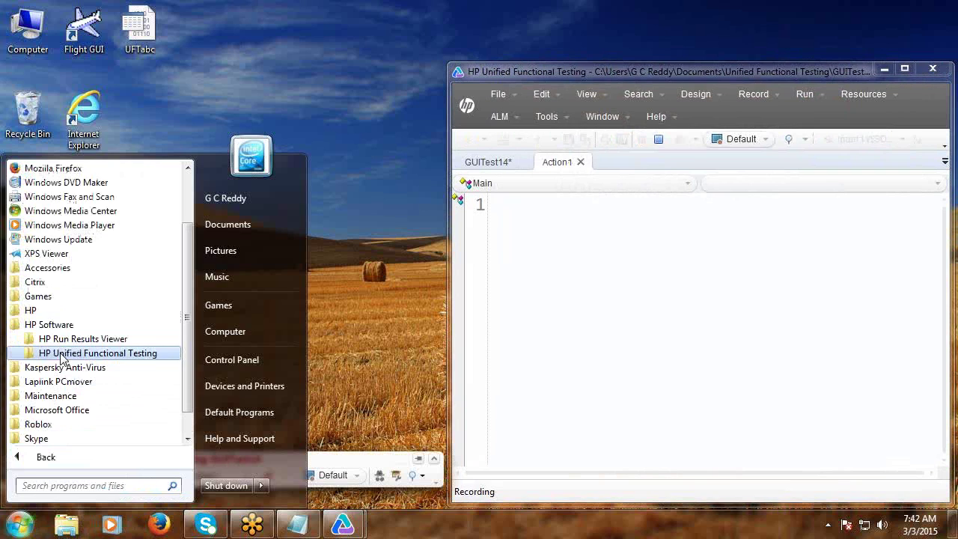
click(66, 353)
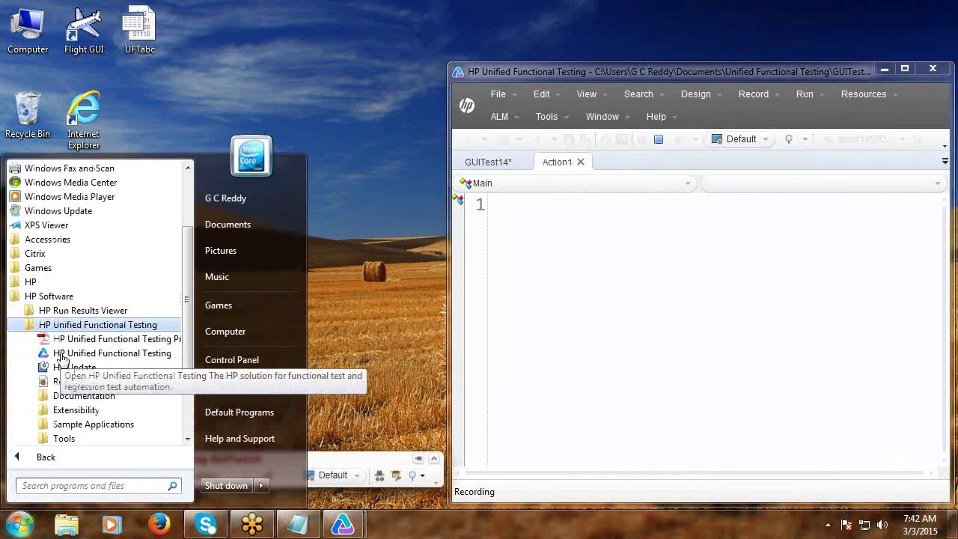
click(77, 425)
click(77, 428)
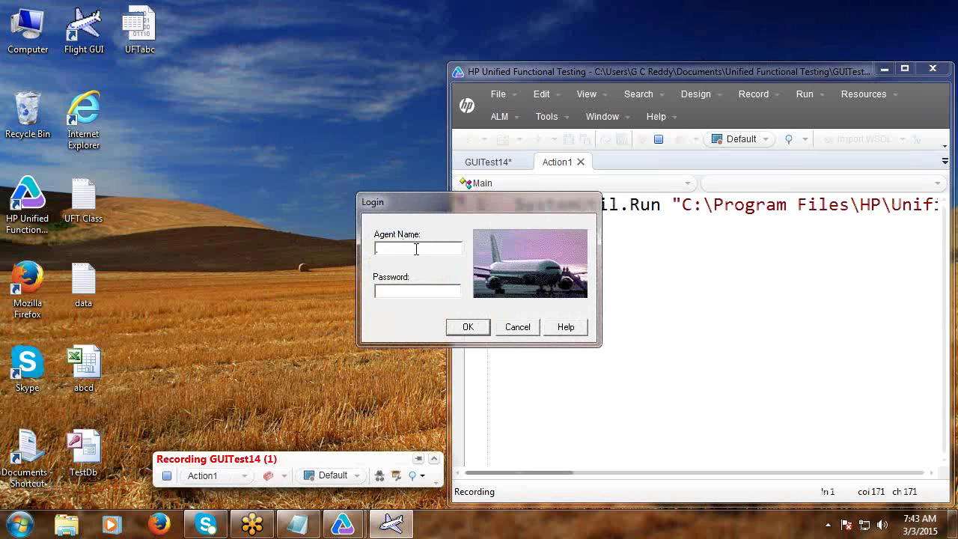
Log in to Flight with agent name 'asdf' and the agent password.
click(415, 250)
text(asdf)
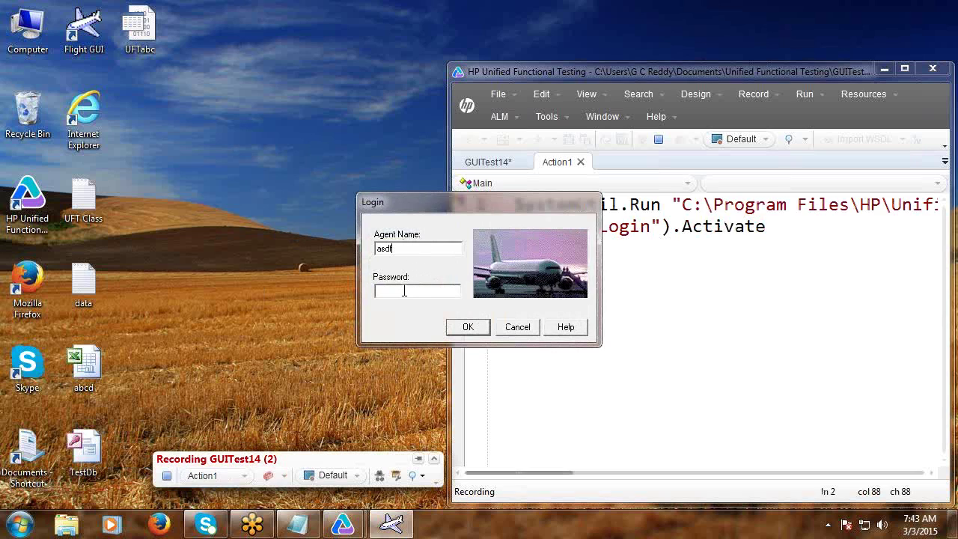
click(403, 295)
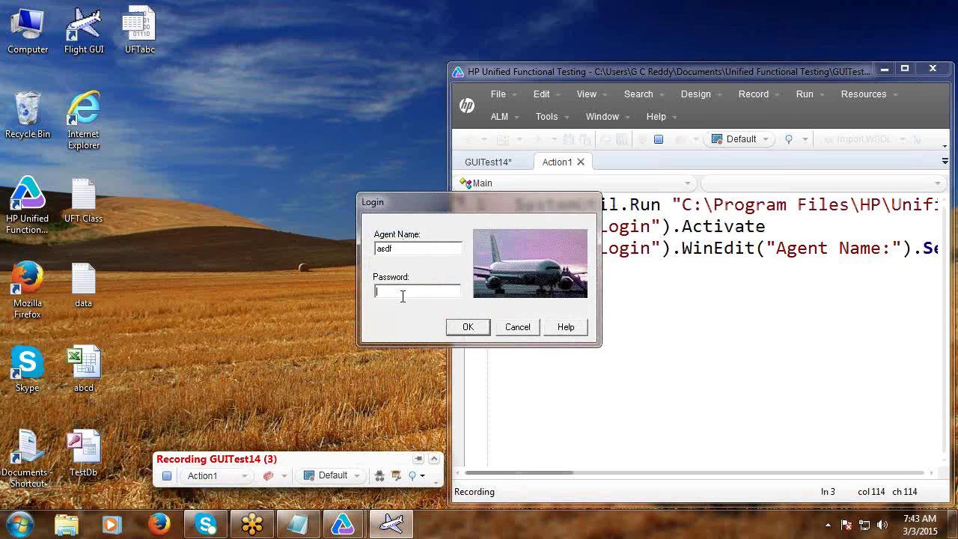
text(mercury)
click(466, 327)
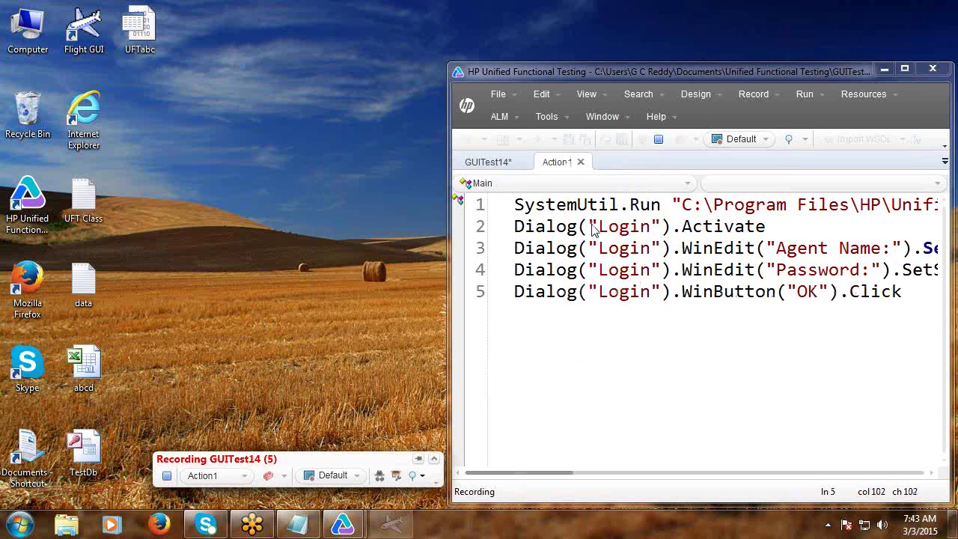
Close Flight Reservation, stop recording, and run GUITest14 once.
click(688, 99)
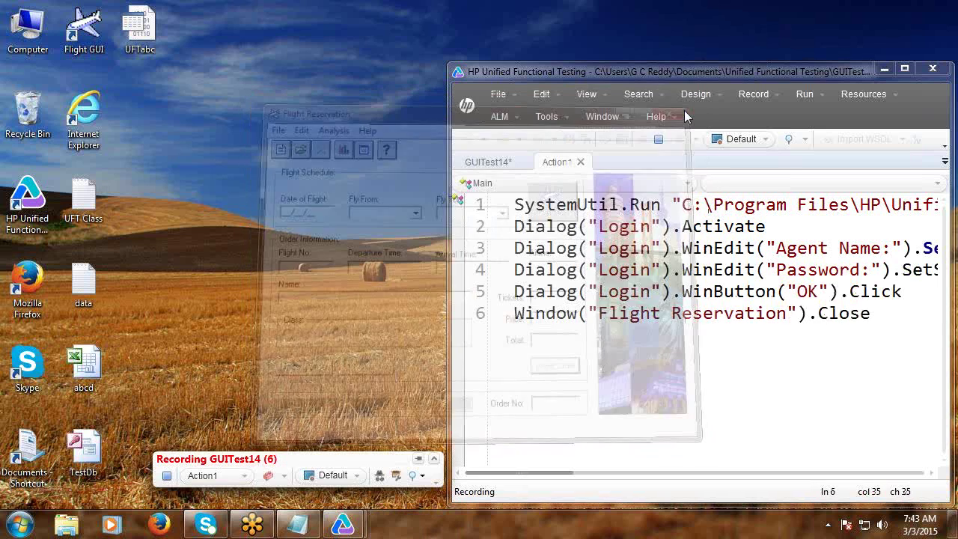
click(659, 141)
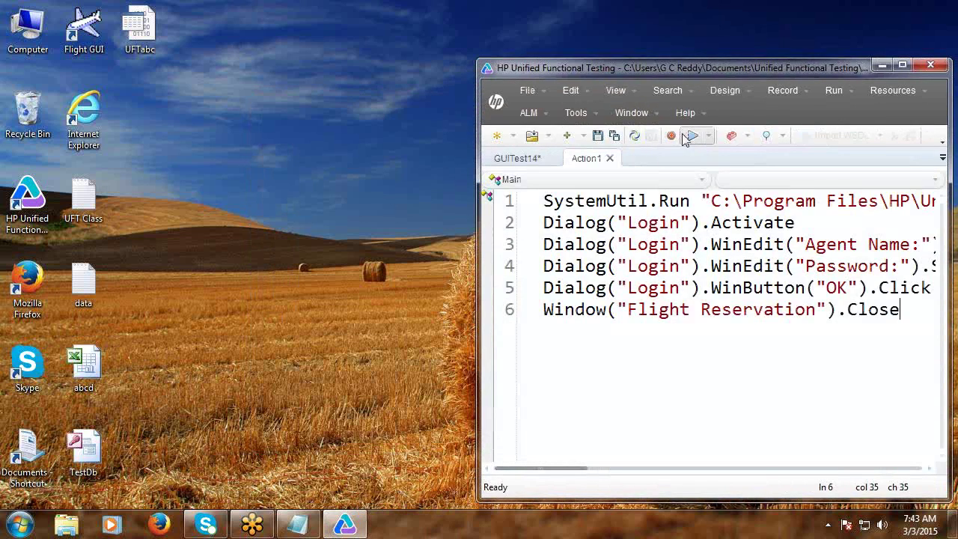
click(691, 137)
click(571, 300)
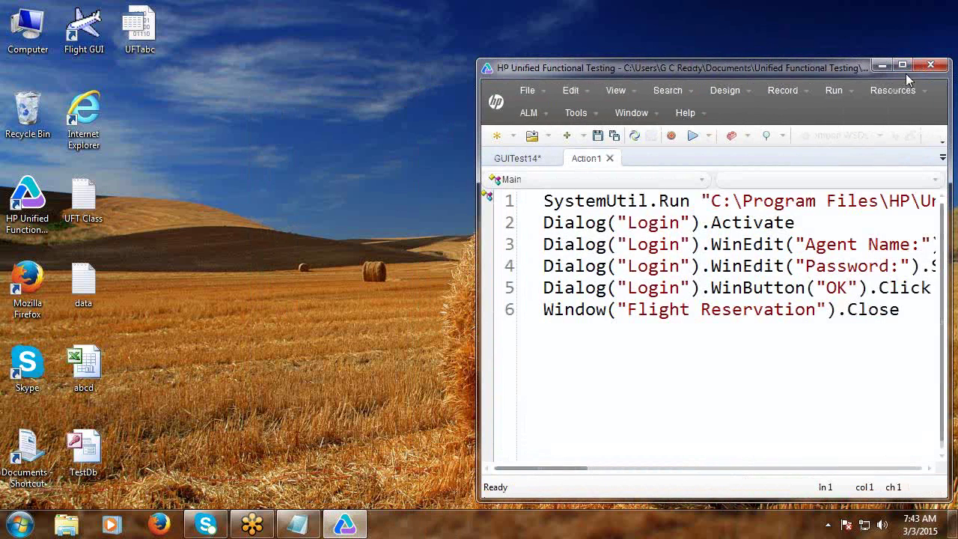
Insert the comment 'Create a new sheet in Run-time Data Table' at the script's top.
click(902, 66)
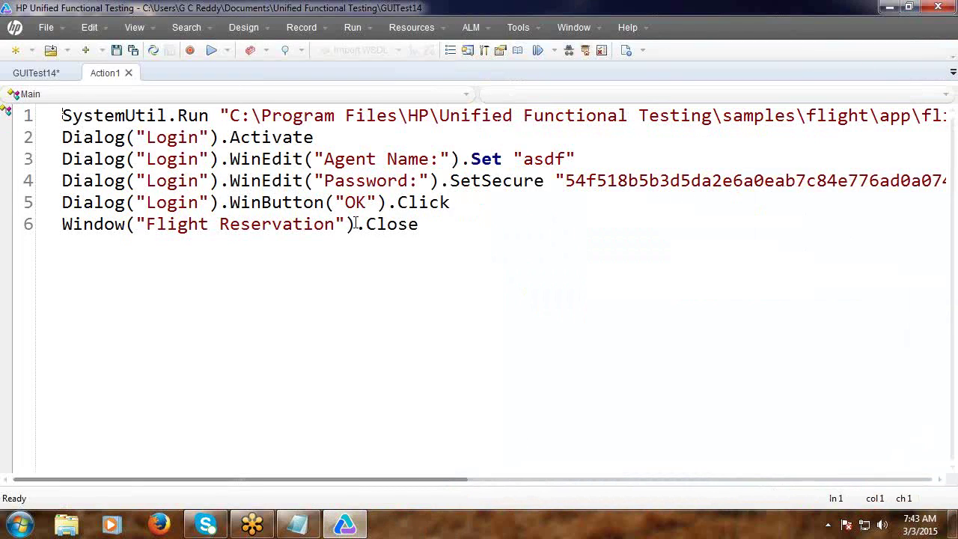
key(Return)
key(Return)
key(Return)
key(Return)
key(Return)
key(Return)
key(Return)
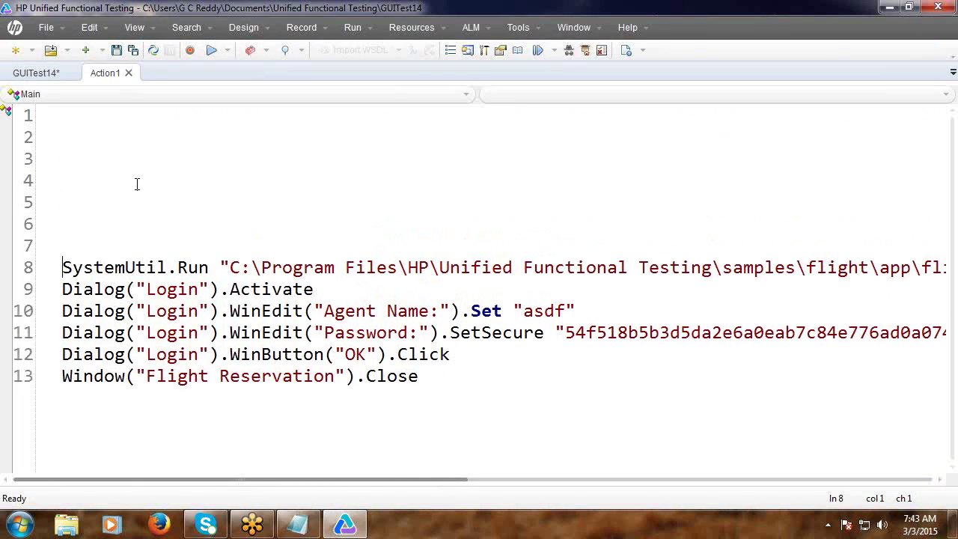
click(101, 130)
click(99, 120)
text('Create New)
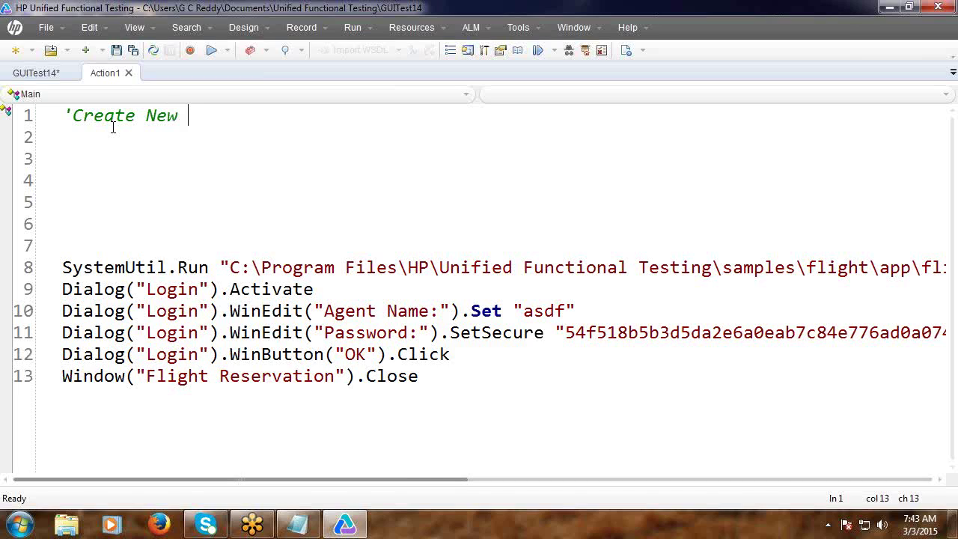
key(BackSpace)
key(BackSpace)
key(BackSpace)
key(BackSpace)
text(a new sheet in)
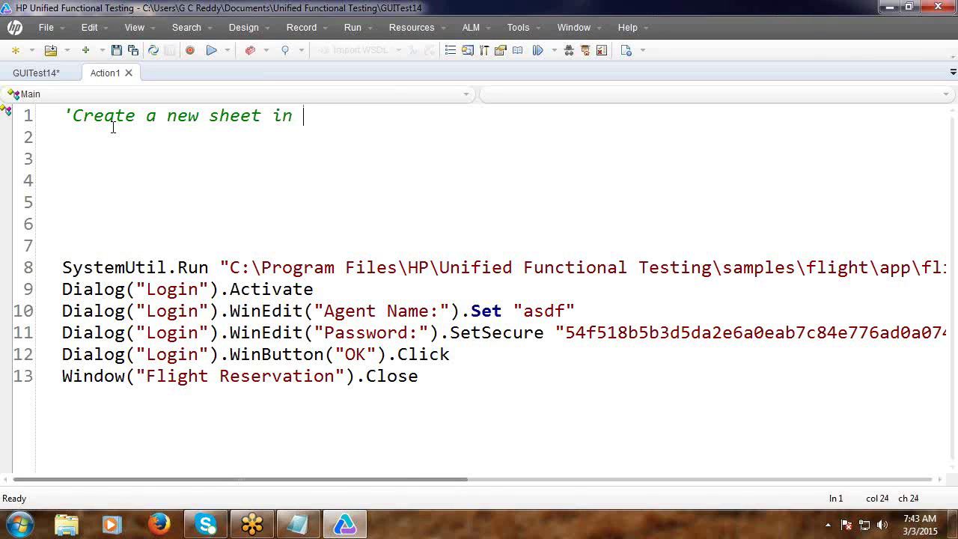
text( Run-tim)
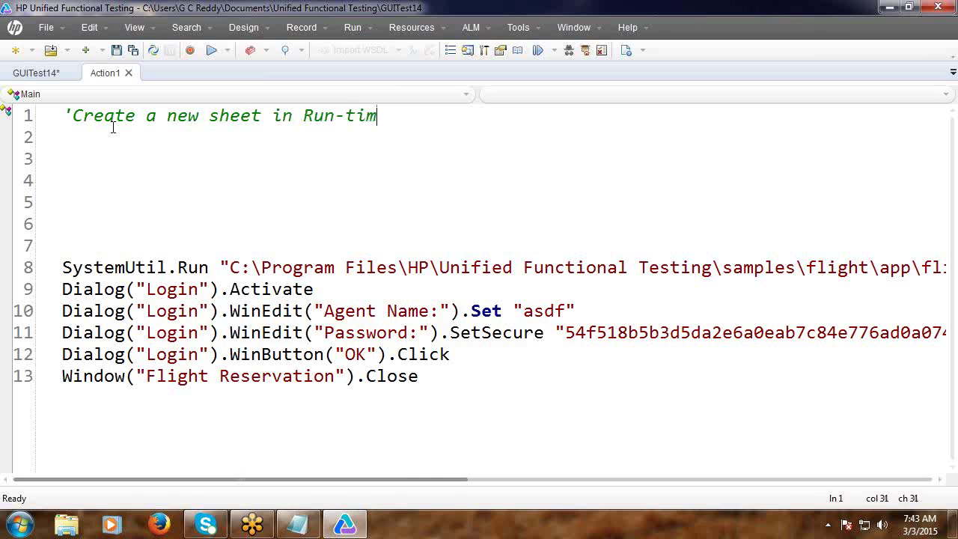
text(e Data Tab)
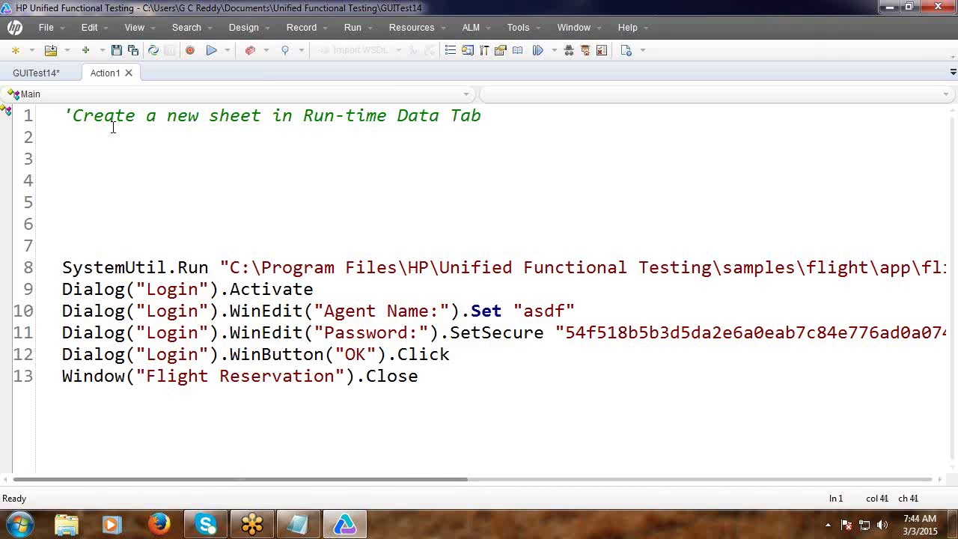
text(le)
key(Return)
Write DataTable.AddSheet "Login" below it and begin the 'Import Test data from an external file' comment.
text(Data)
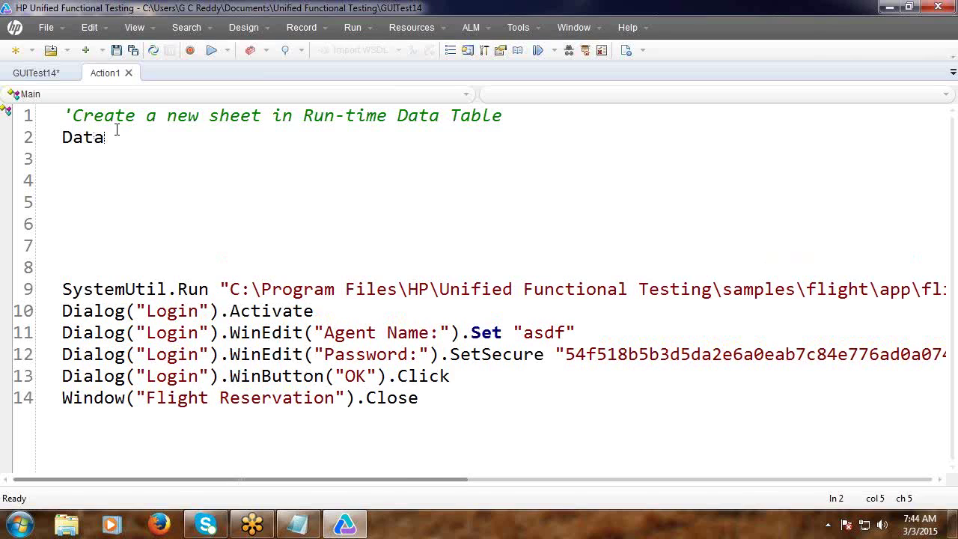
text(Table)
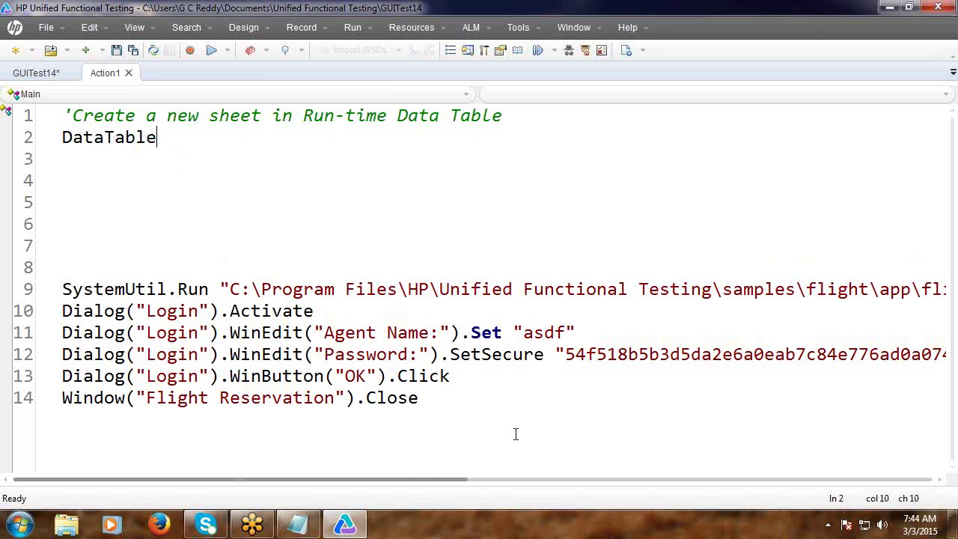
text(.)
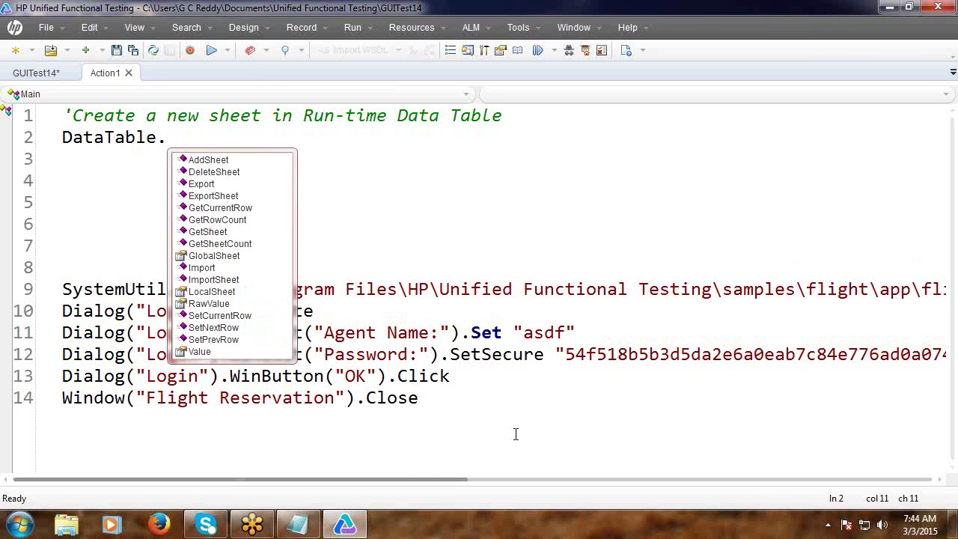
double_click(231, 160)
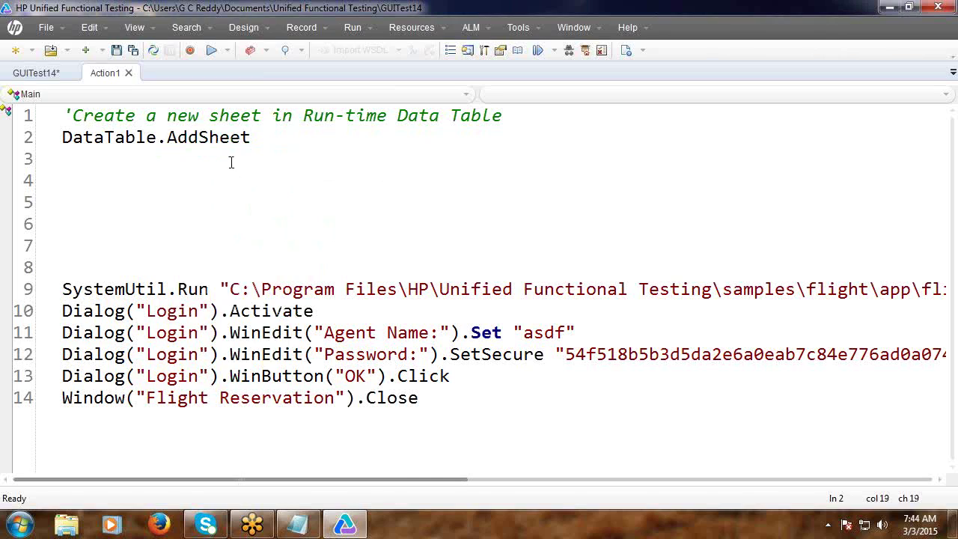
text(")
text(Login)
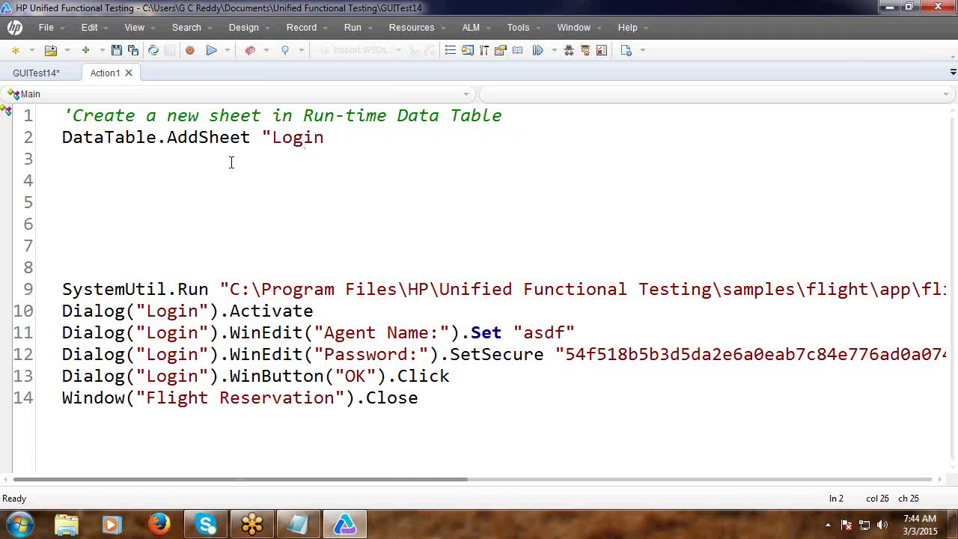
text(")
key(Return)
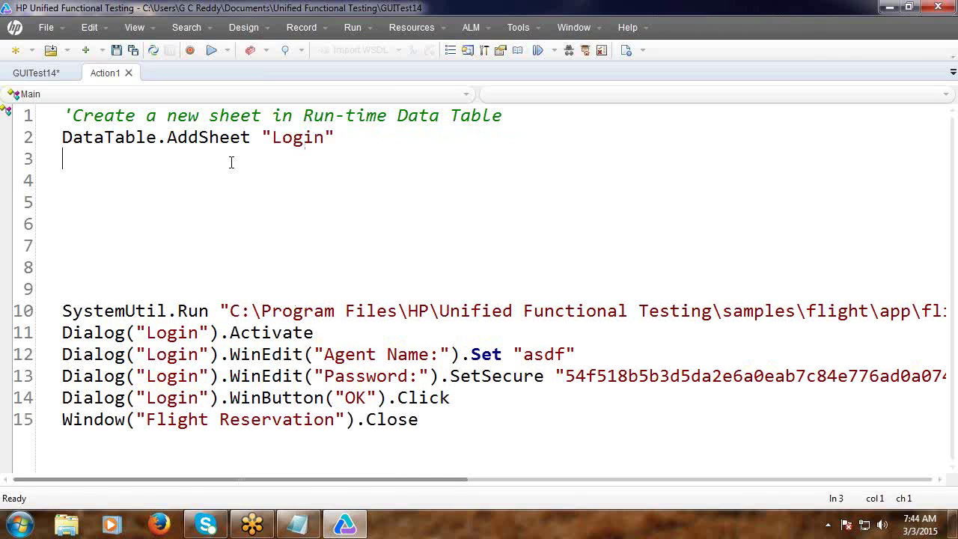
key(Return)
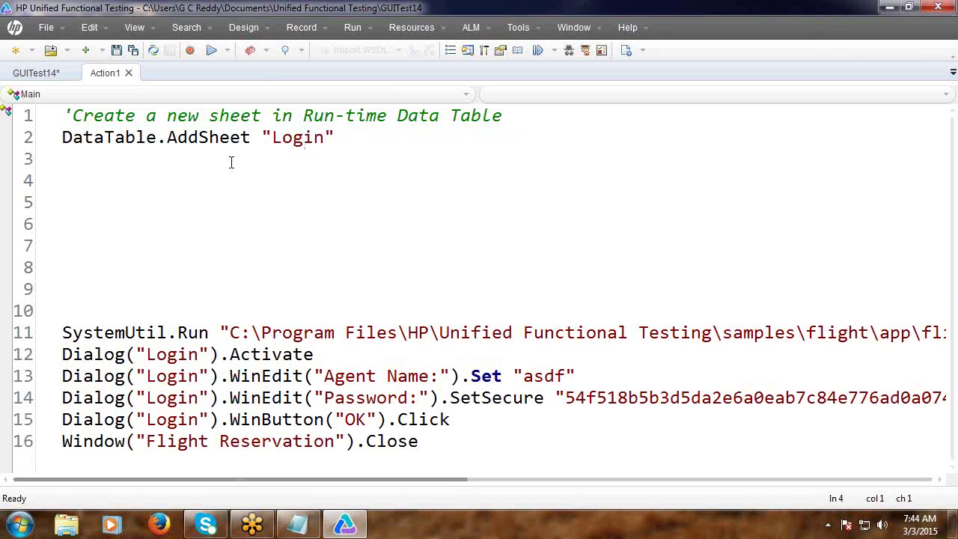
text('Impor)
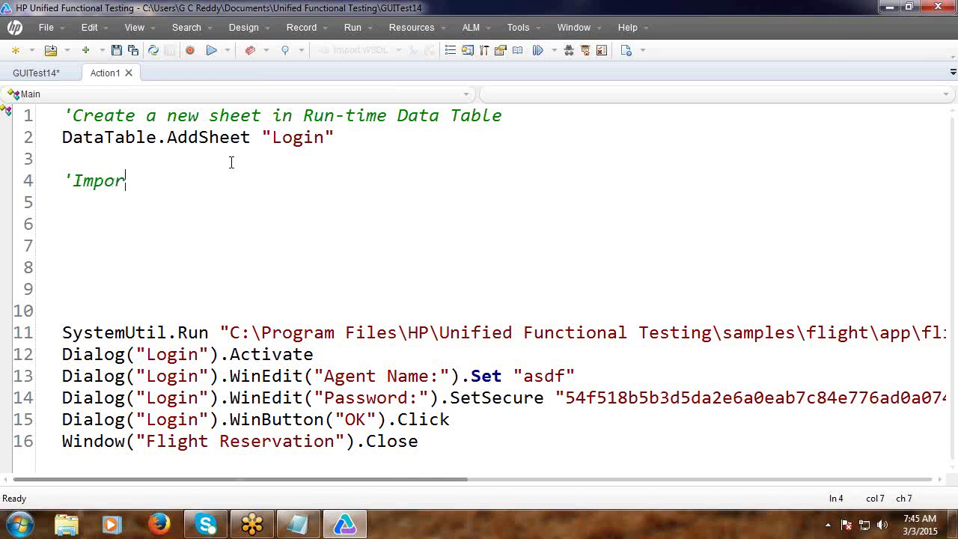
text(t Tes)
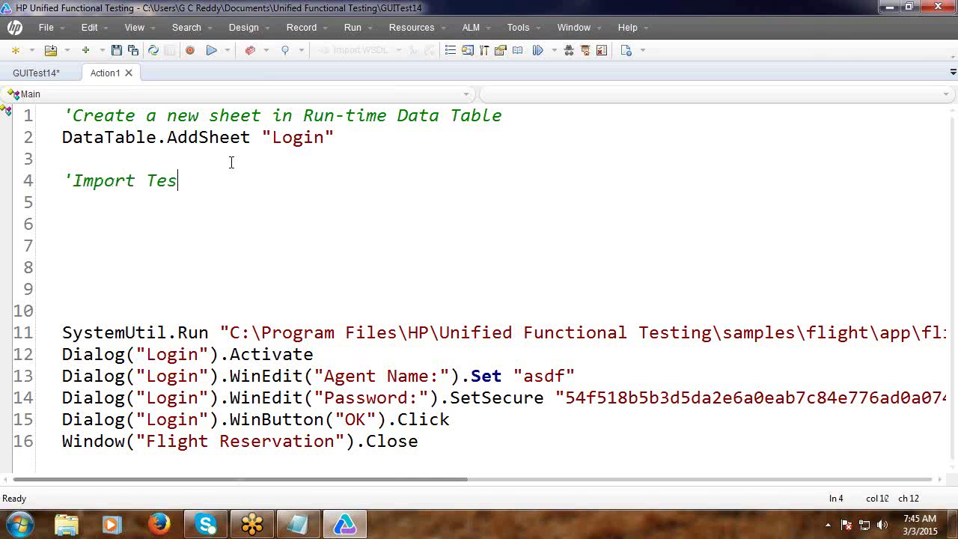
text(t data from an )
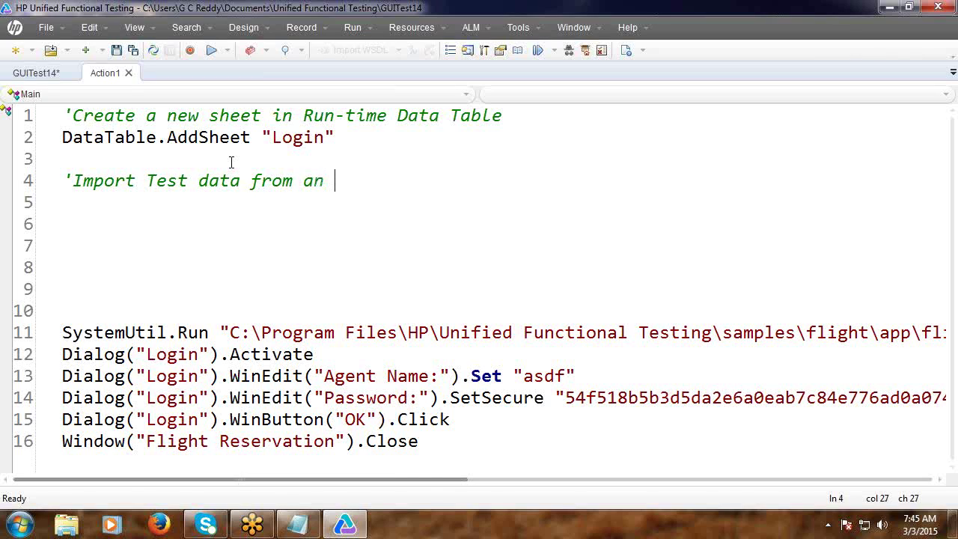
text(exter)
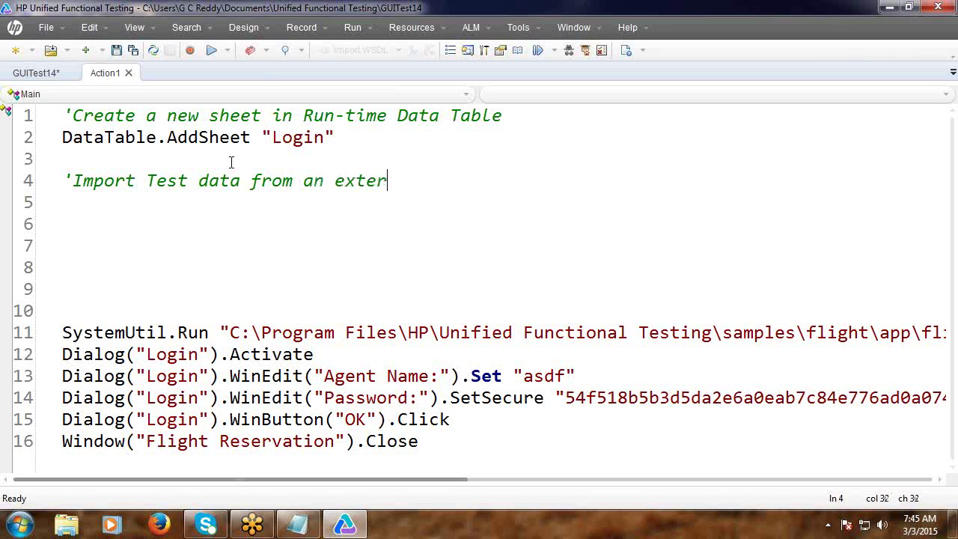
text(nal file)
Add Datatable.ImportSheet with an empty "" file name under the import comment.
key(Return)
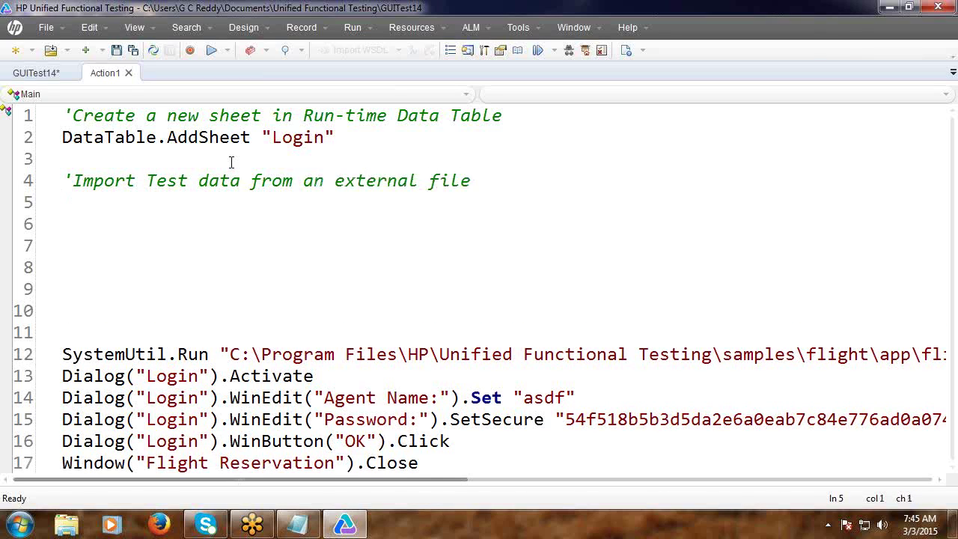
text(Datatable)
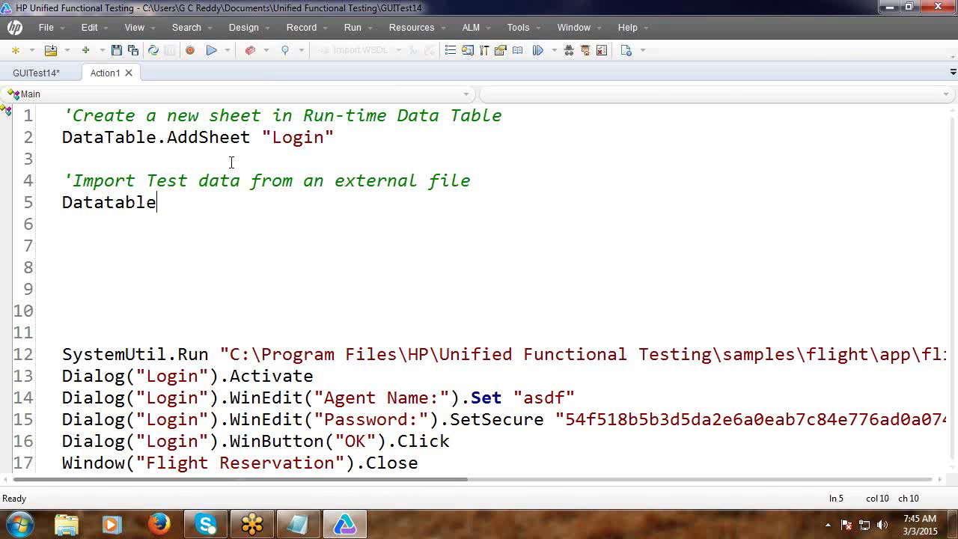
text(.)
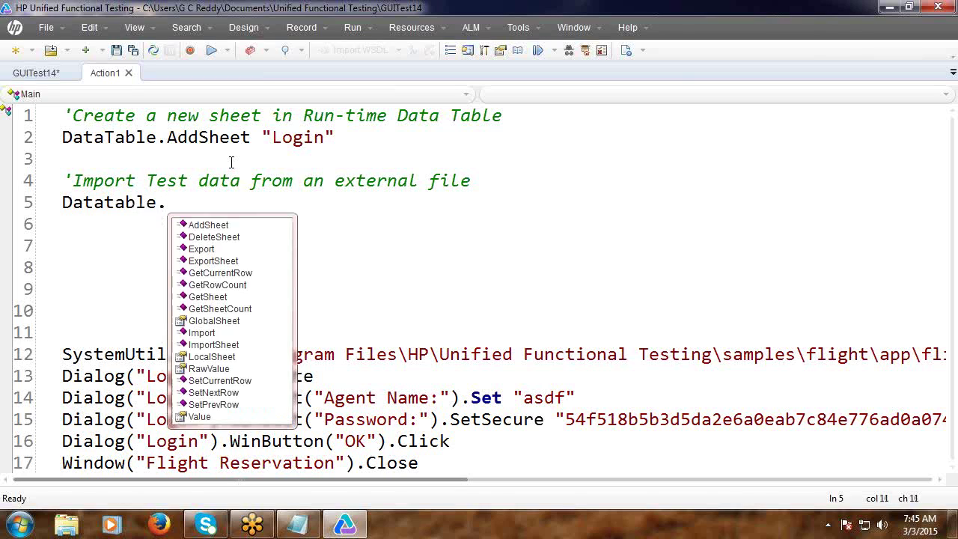
text(i)
key(Down)
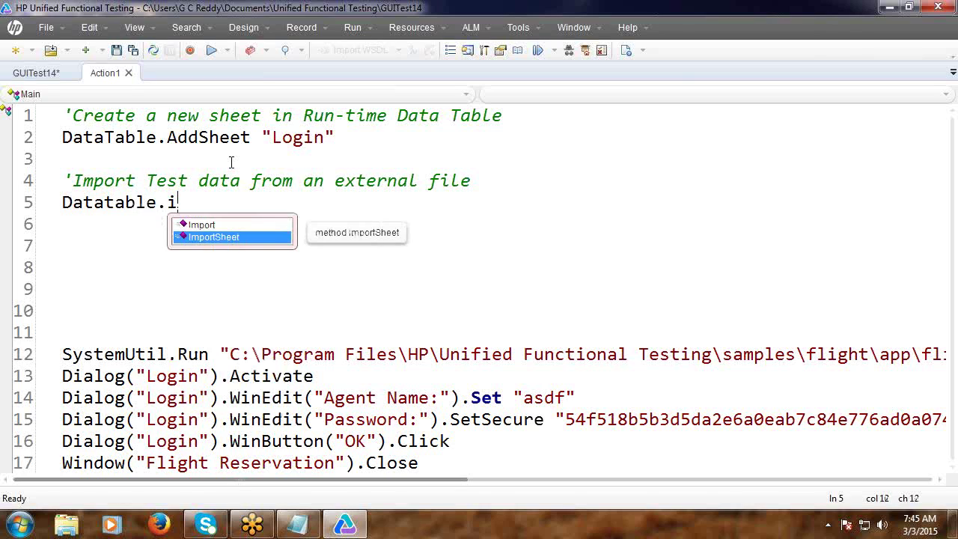
key(Return)
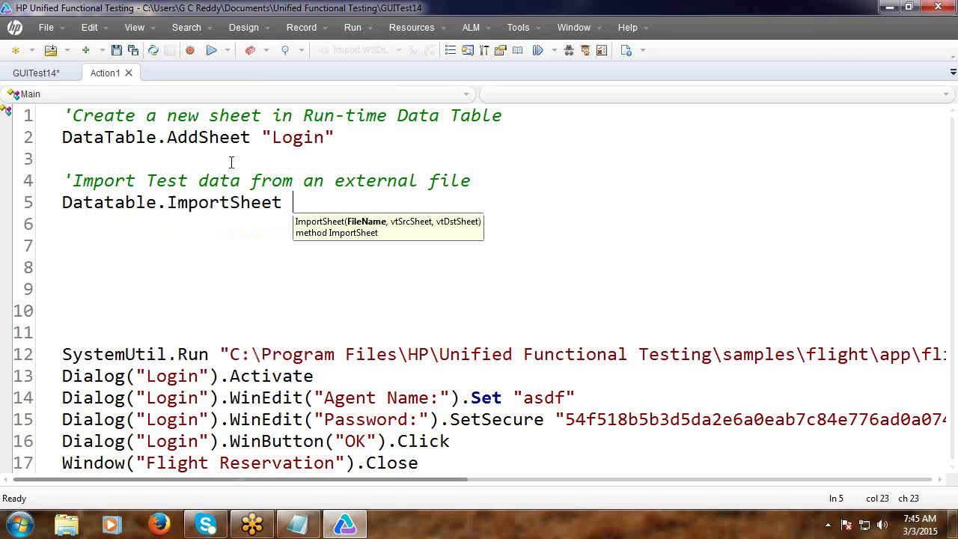
text("")
key(Return)
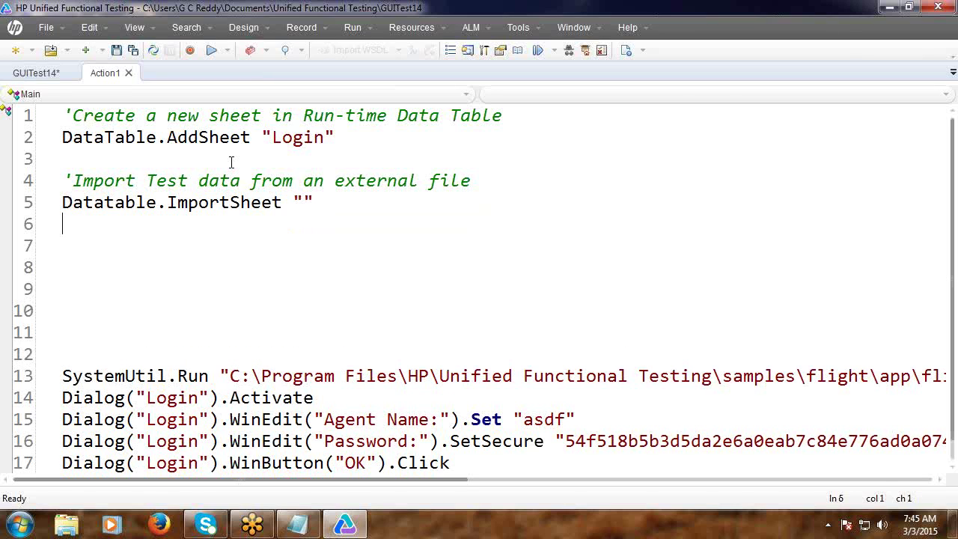
Open the abcd.xls workbook from the desktop to check its data, then close it.
click(890, 8)
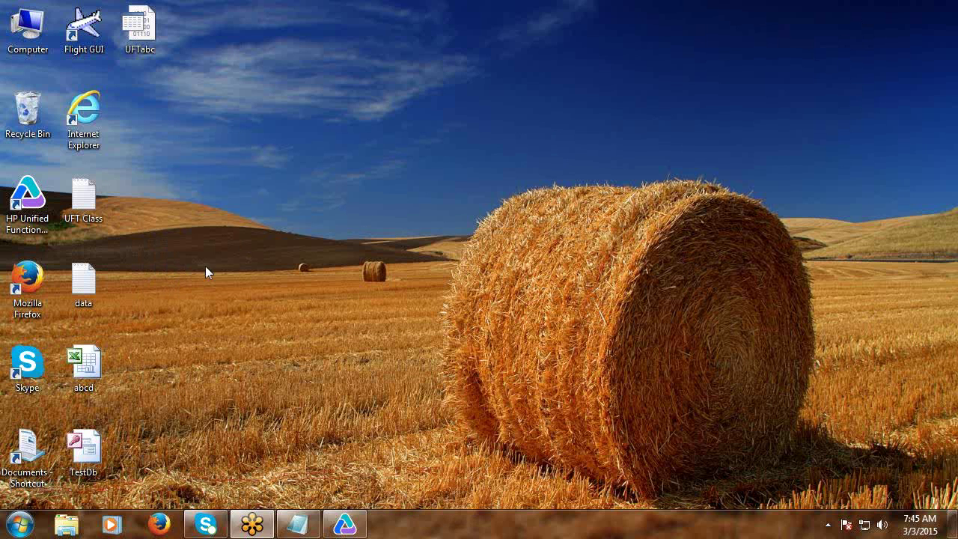
right_click(95, 364)
click(139, 379)
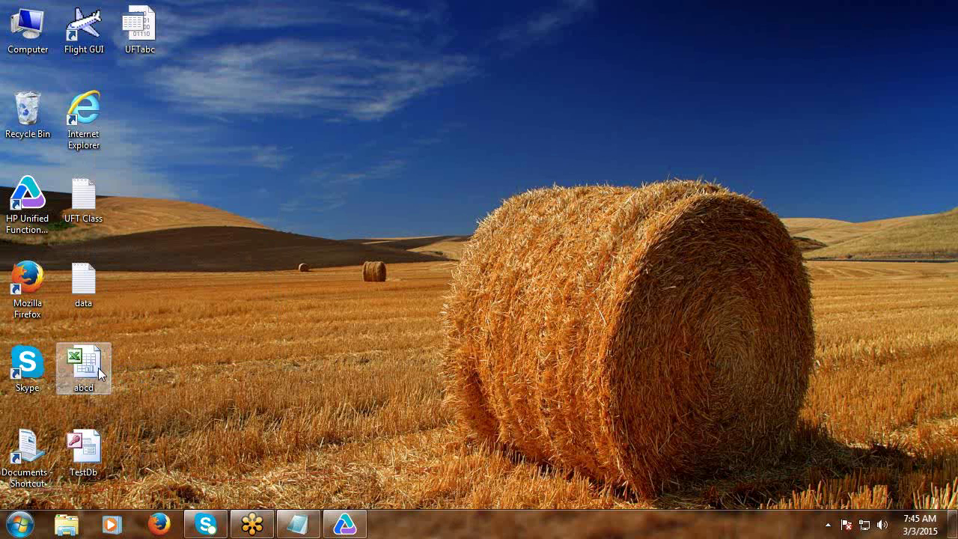
double_click(98, 368)
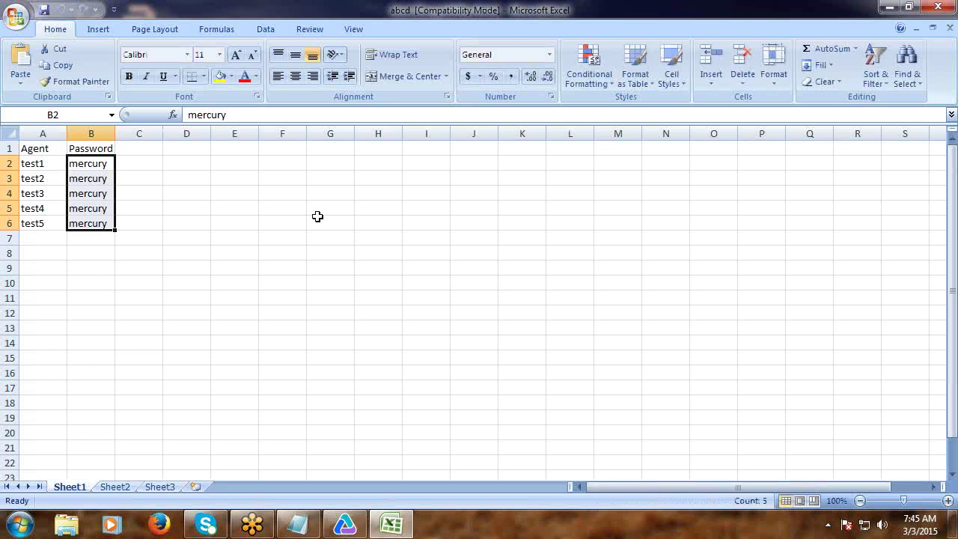
click(937, 8)
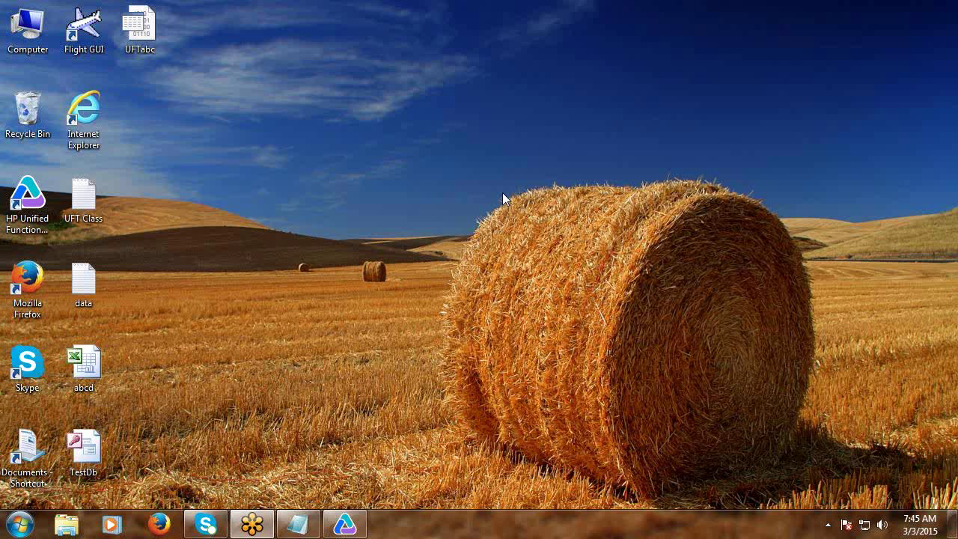
Select the Location path in abcd's Properties, cancel, and return to the UFT Class notes.
right_click(99, 376)
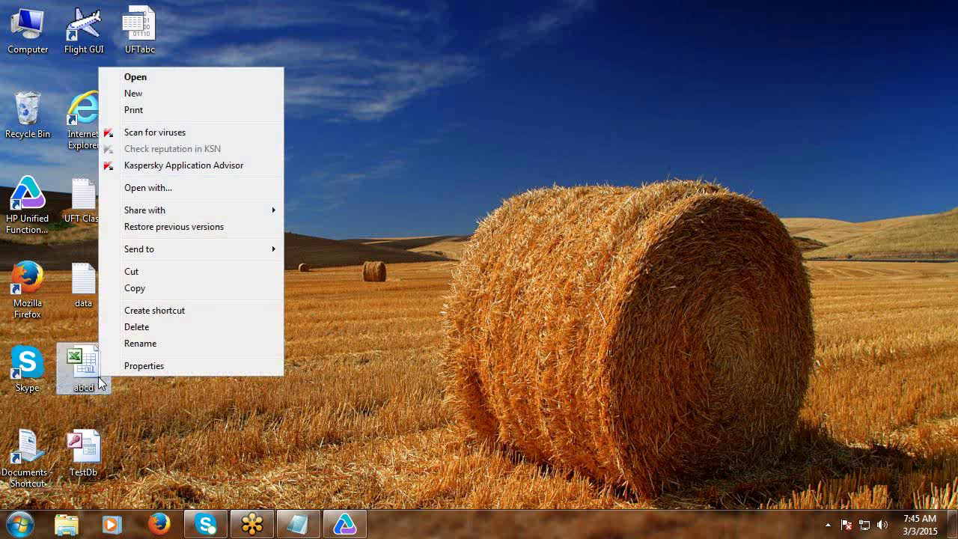
click(142, 365)
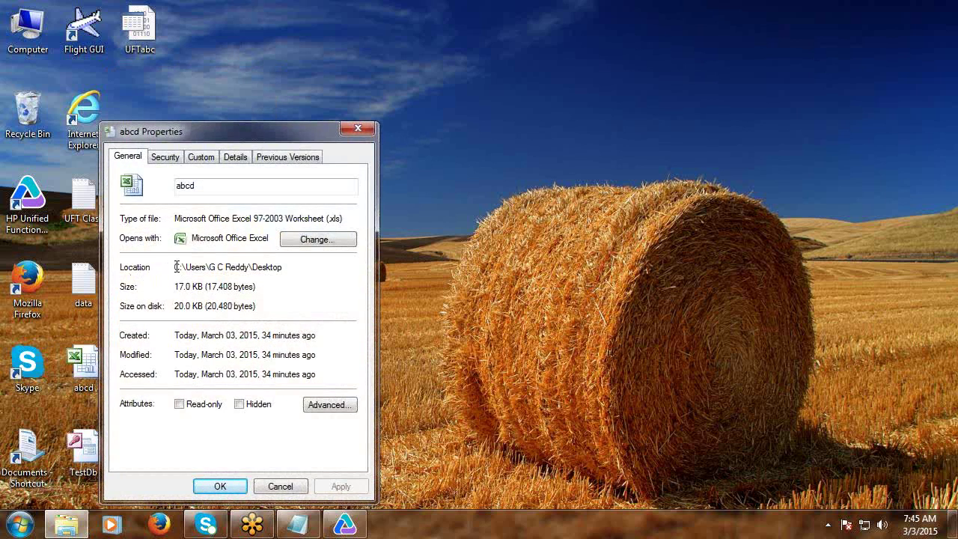
drag(271, 267, 295, 267)
drag(175, 268, 303, 269)
key(ctrl+c)
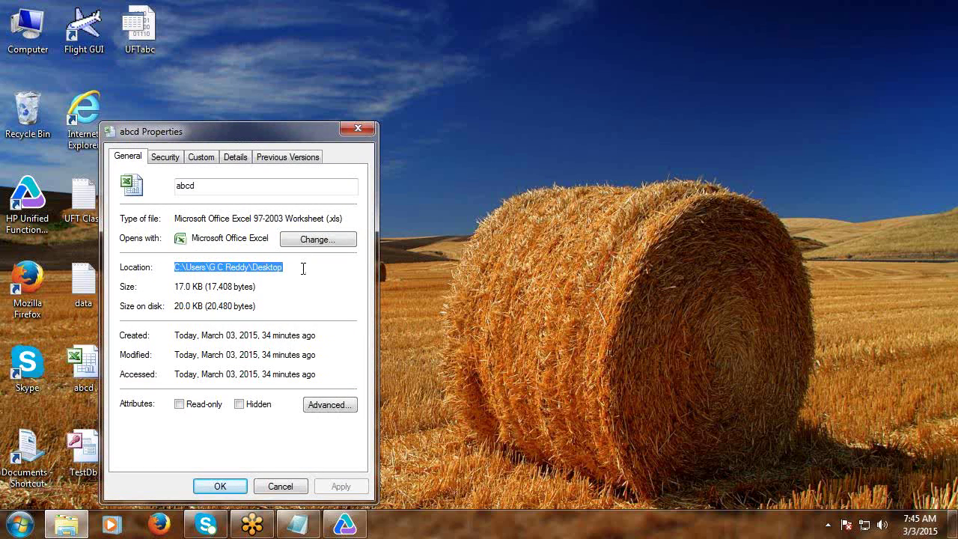
click(279, 487)
click(298, 524)
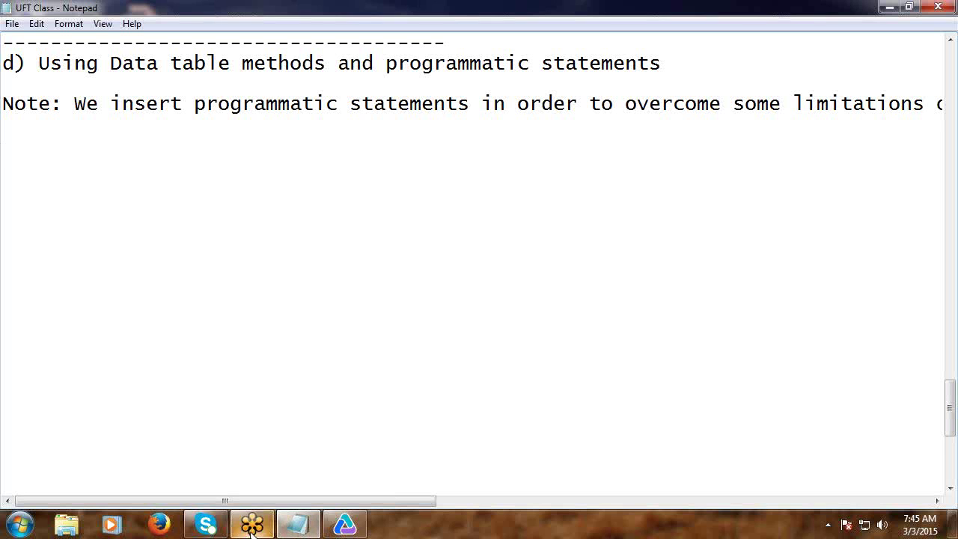
Fill line 5's ImportSheet call with the Desktop abcd.xls path, source sheet 1, destination sheet 3.
click(333, 528)
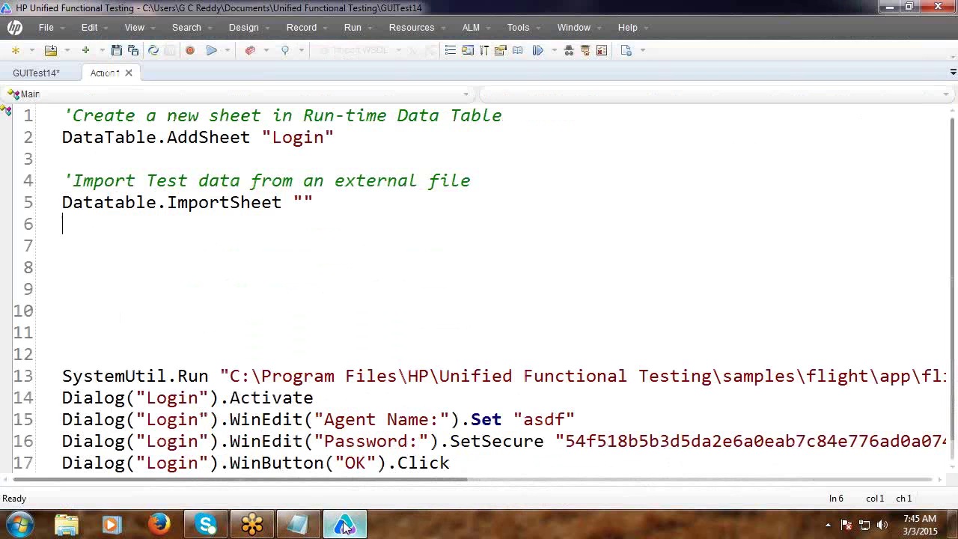
click(305, 199)
key(ctrl+v)
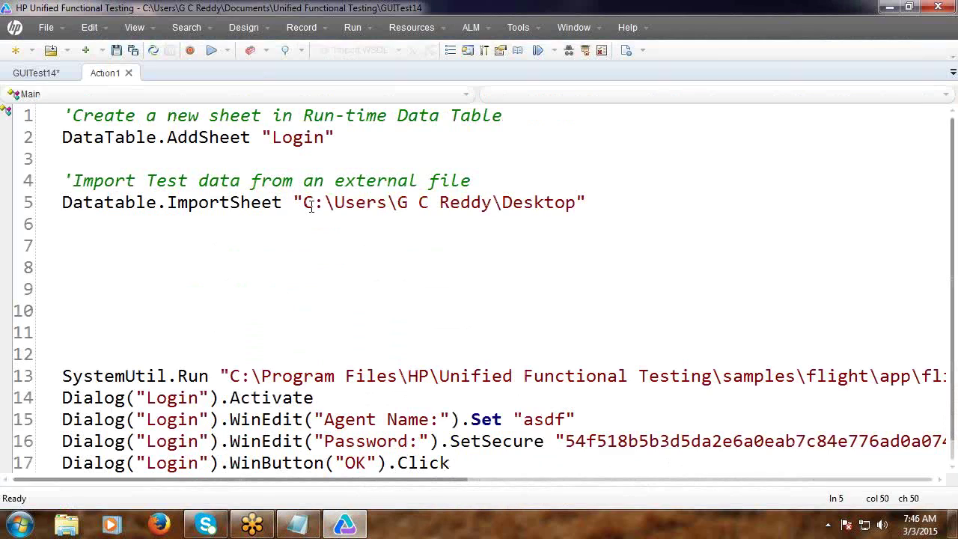
text(\abcd.xls")
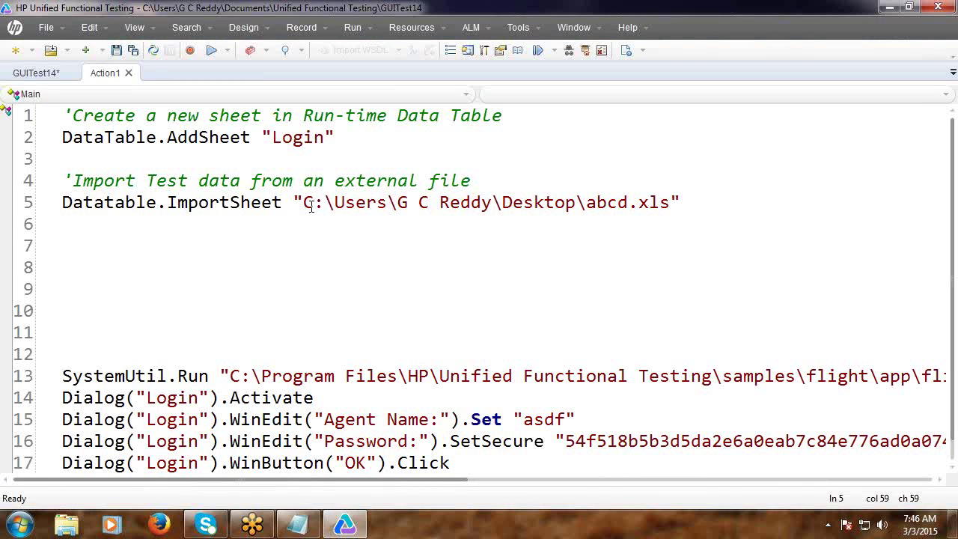
key(Delete)
text(,)
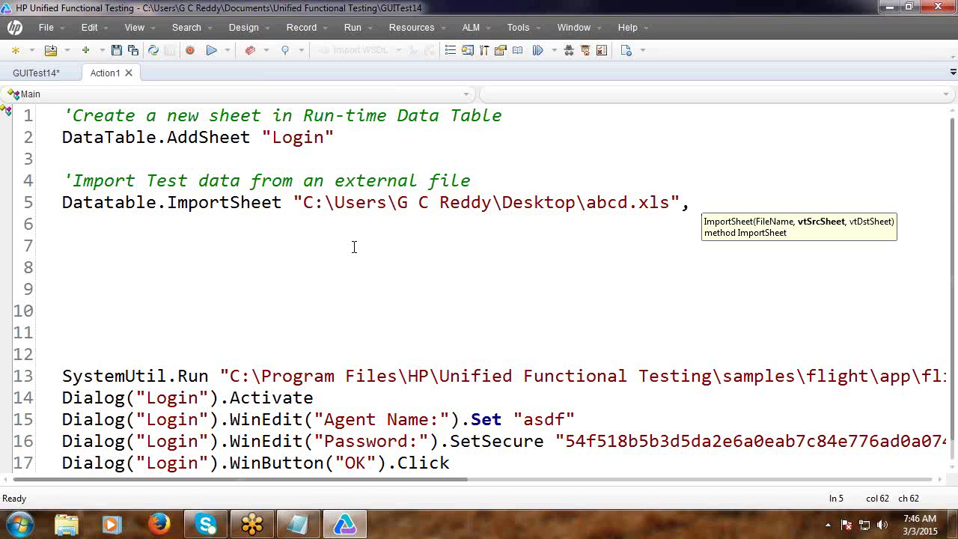
text(1, )
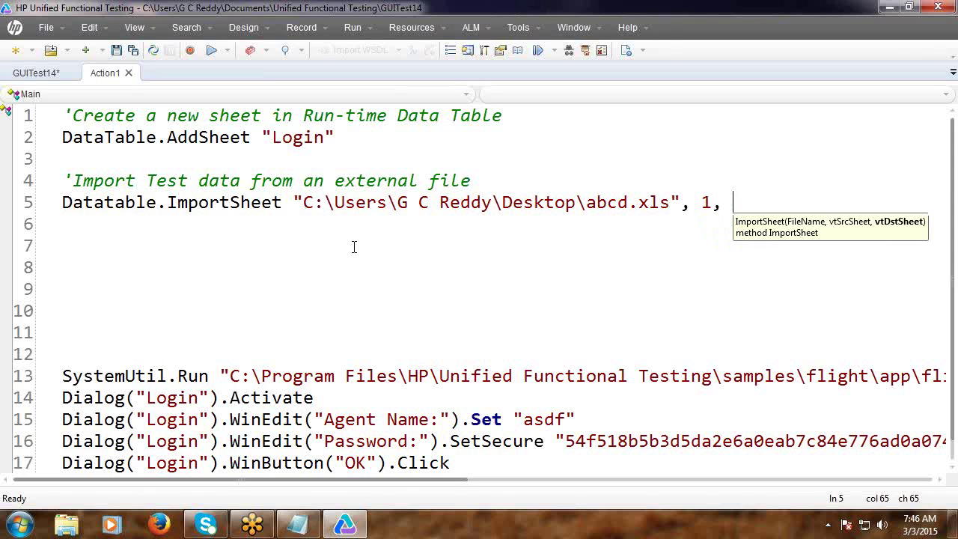
text(3)
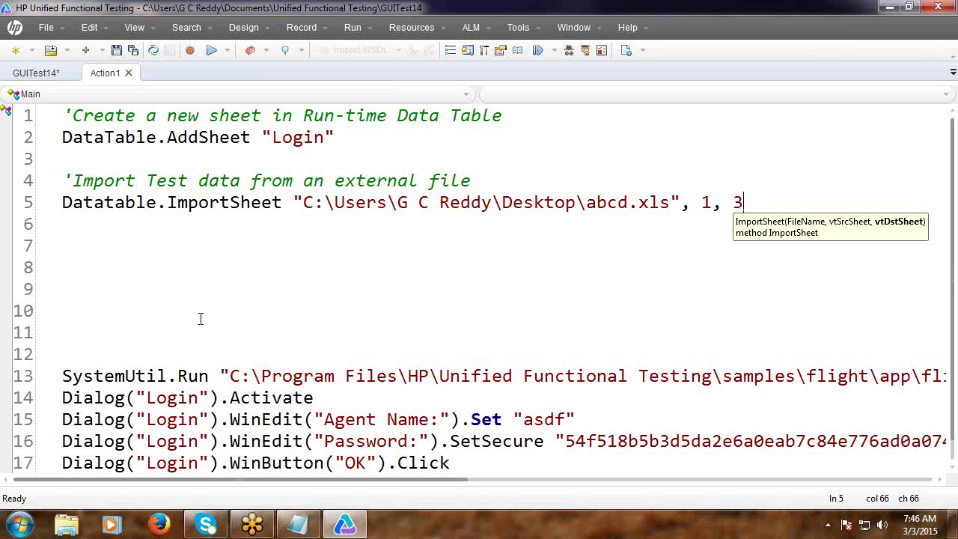
Comment out the recorded launch, login and window-close steps on lines 13–18 with Ctrl+M.
click(103, 338)
click(63, 377)
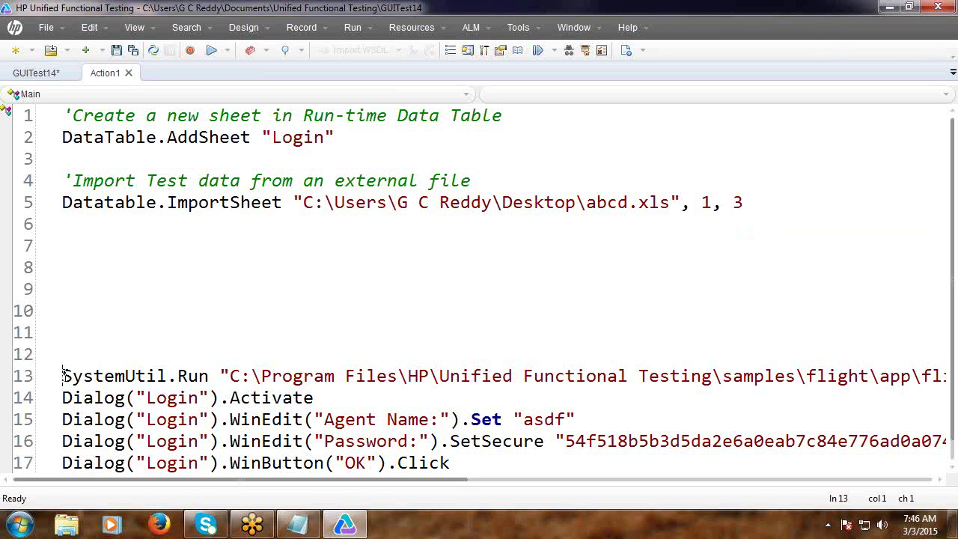
key(shift+Down)
key(shift+Down)
key(shift+Down)
key(shift+Down)
key(shift+Down)
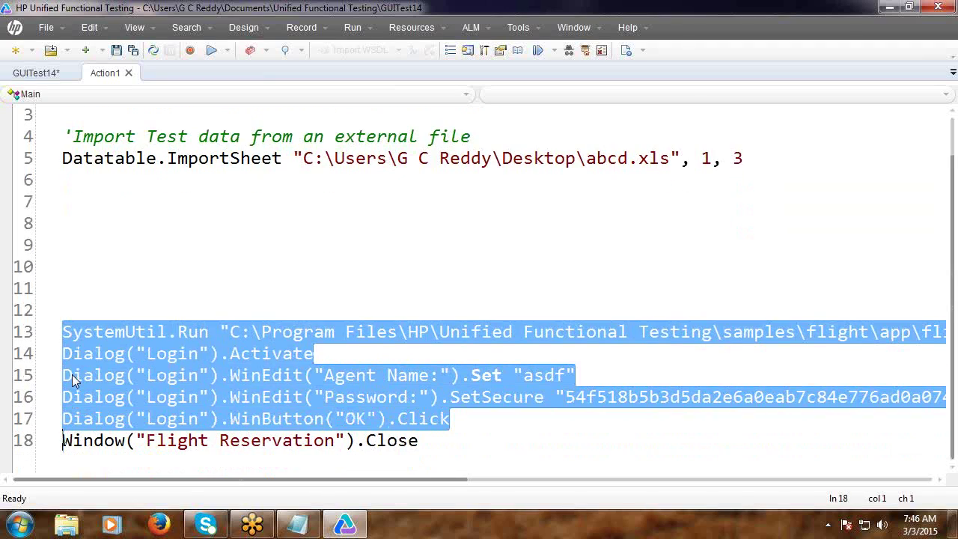
key(shift+Right)
key(shift+Right)
key(shift+Right)
key(shift+Right)
key(shift+Right)
key(shift+Right)
key(shift+Right)
key(shift+Right)
key(shift+Right)
key(shift+Right)
key(shift+Right)
key(shift+Right)
key(shift+Right)
key(shift+Right)
key(shift+Right)
key(shift+Right)
key(shift+Right)
key(shift+Right)
key(shift+Right)
key(shift+Right)
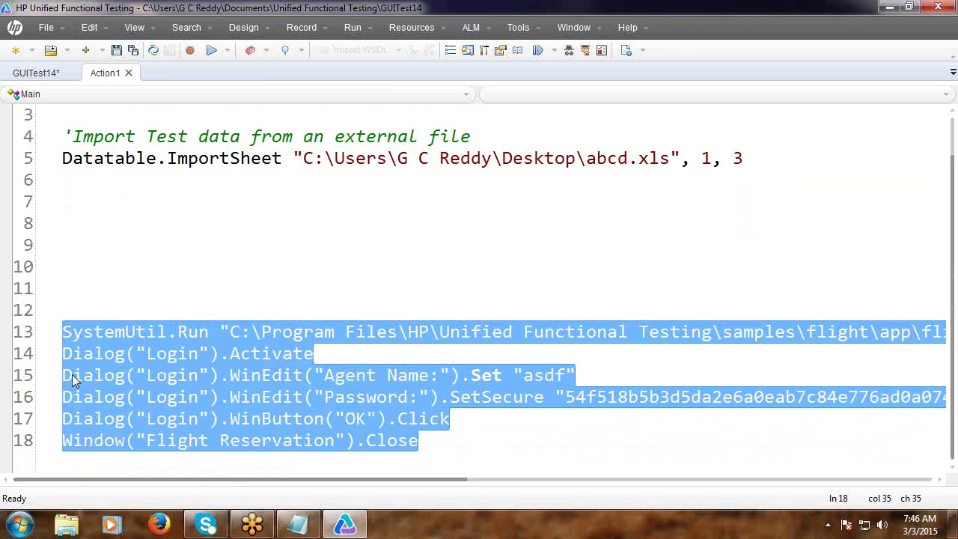
key(ctrl+m)
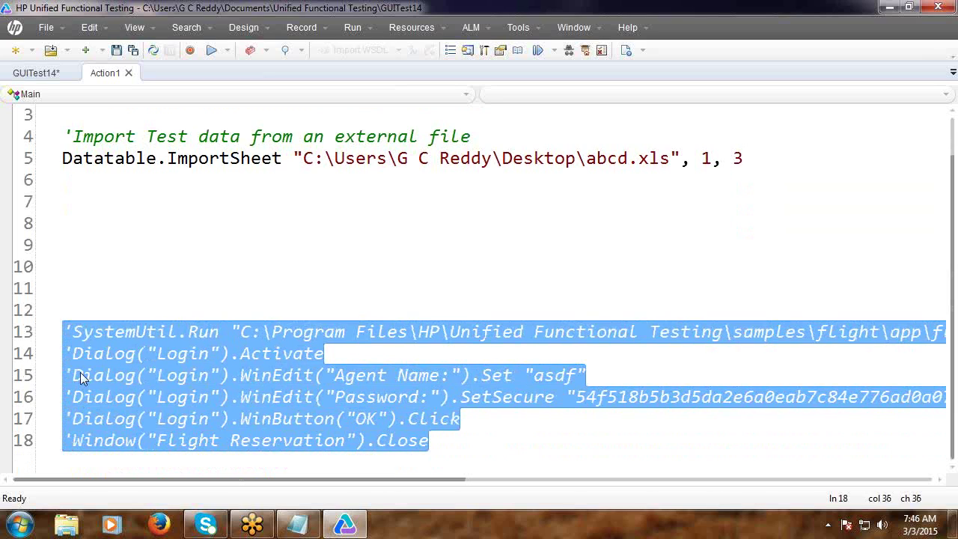
click(459, 245)
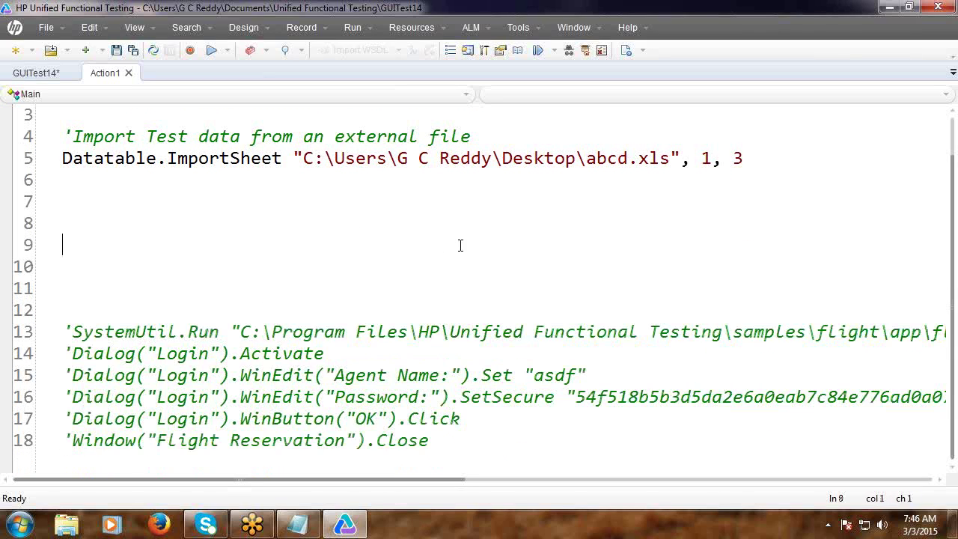
click(909, 7)
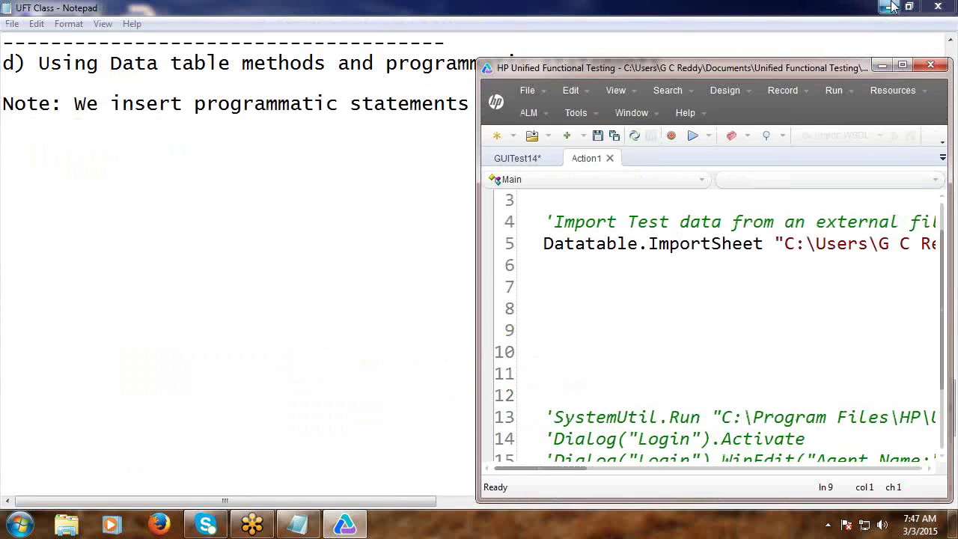
Save the Notepad class notes via File > Save.
click(12, 23)
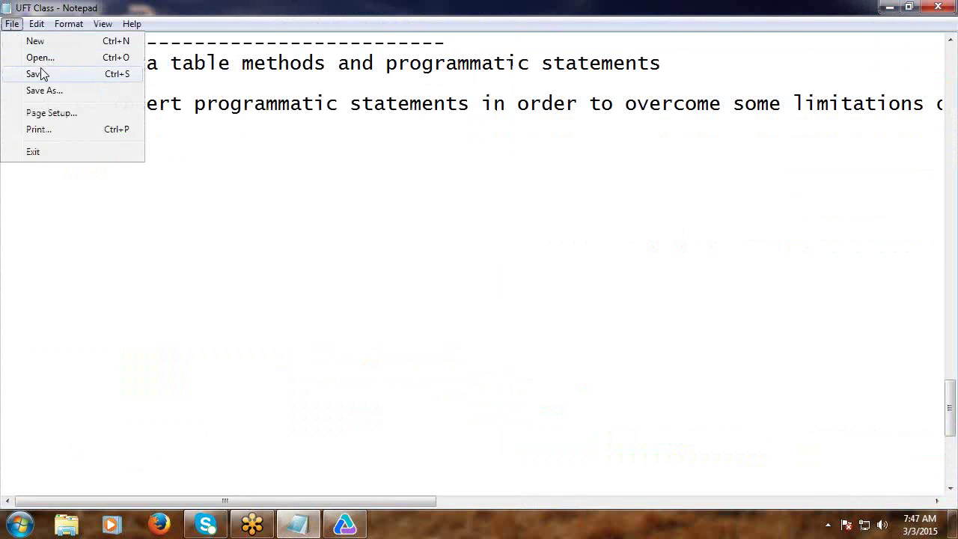
click(41, 73)
click(890, 7)
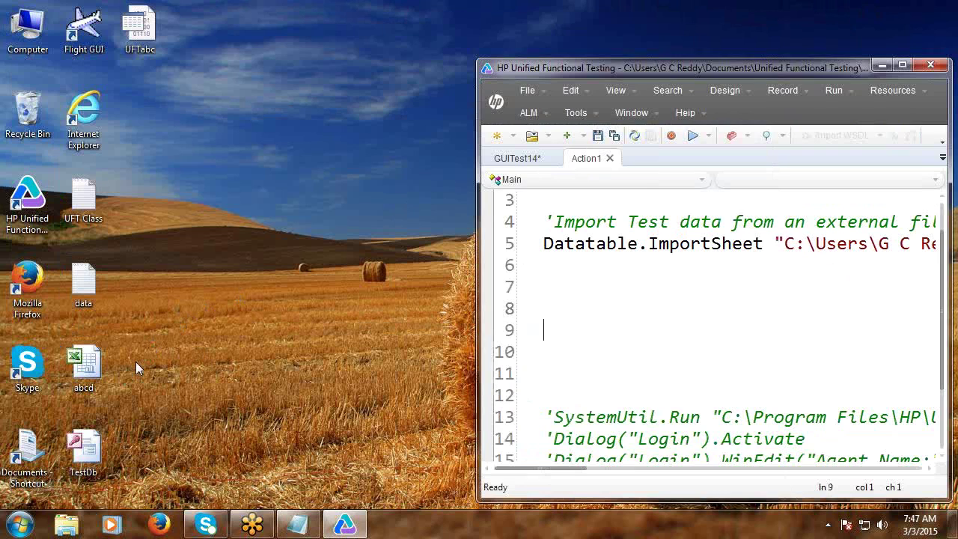
Confirm the script imports abcd, then open the abcd.xls workbook from the desktop.
click(901, 65)
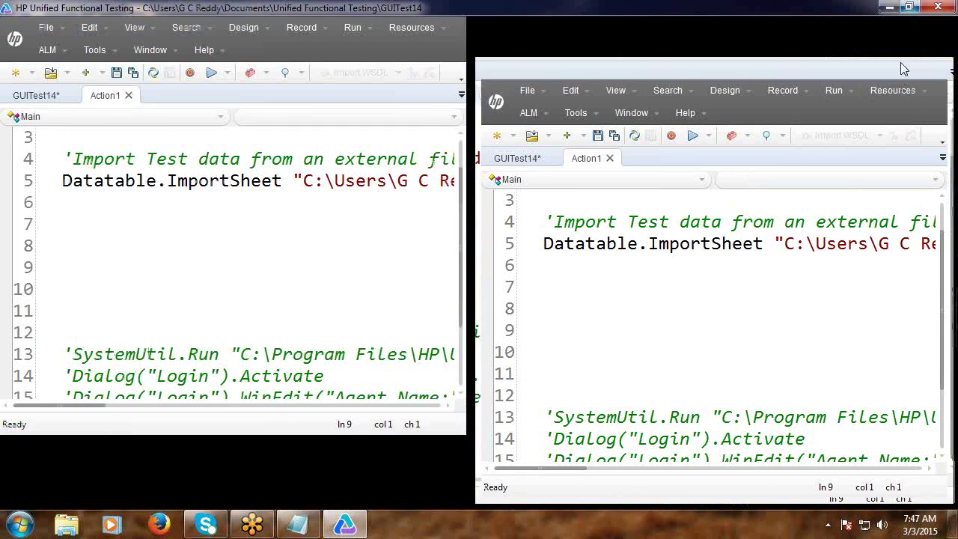
double_click(608, 182)
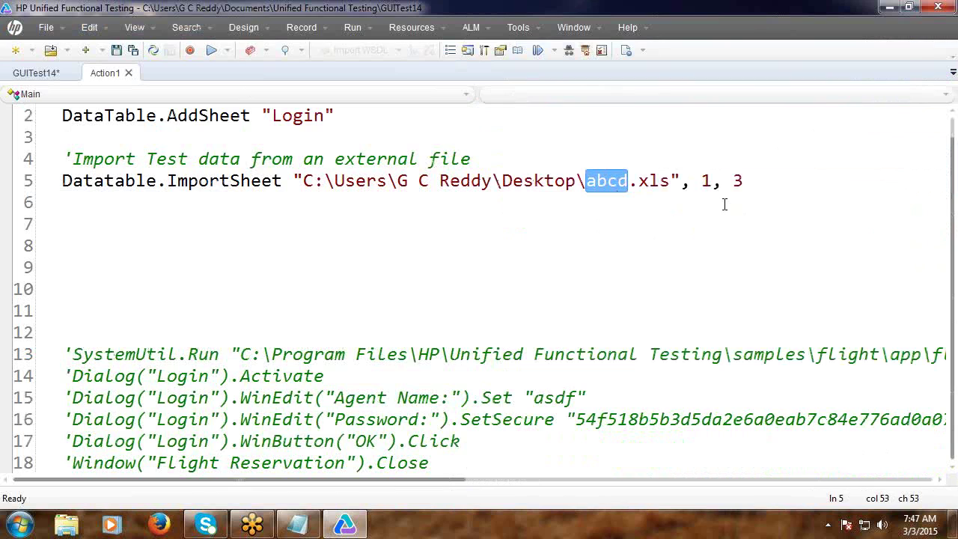
click(889, 7)
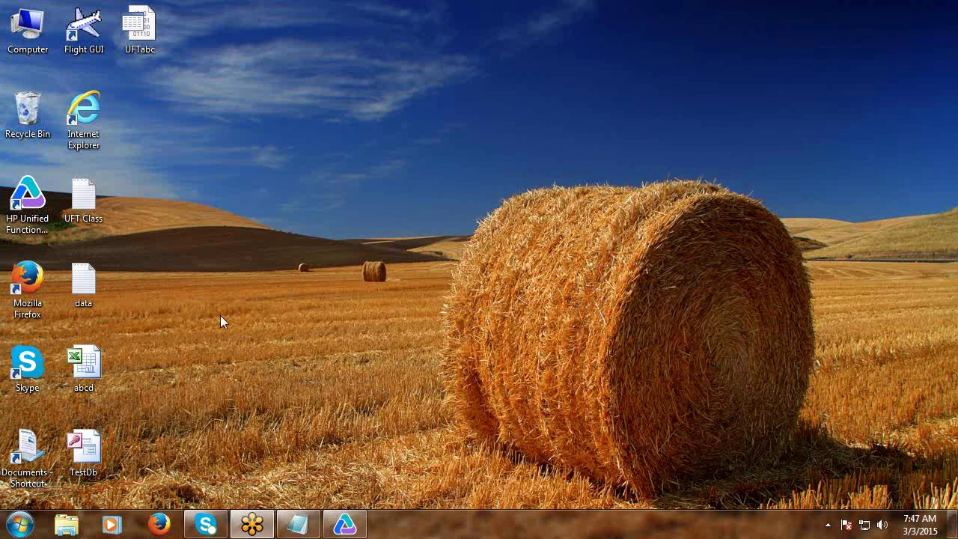
double_click(99, 361)
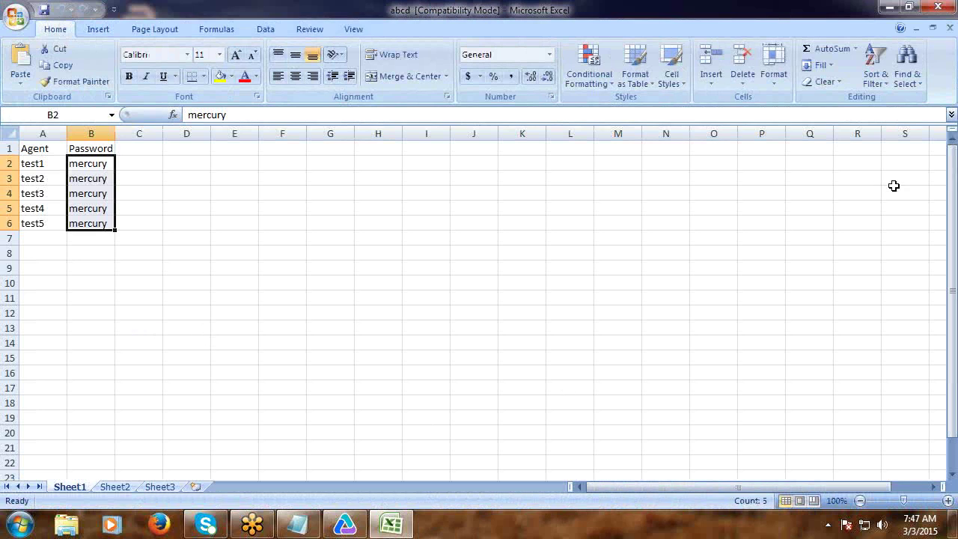
Close the abcd workbook, return to the UFT script and select the Login sheet name on line 2.
click(937, 7)
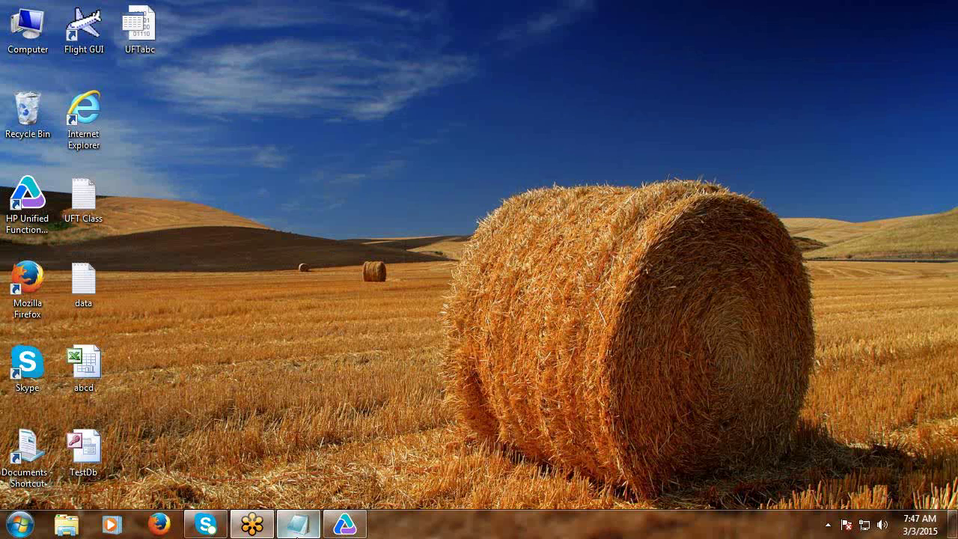
mouse_move(343, 528)
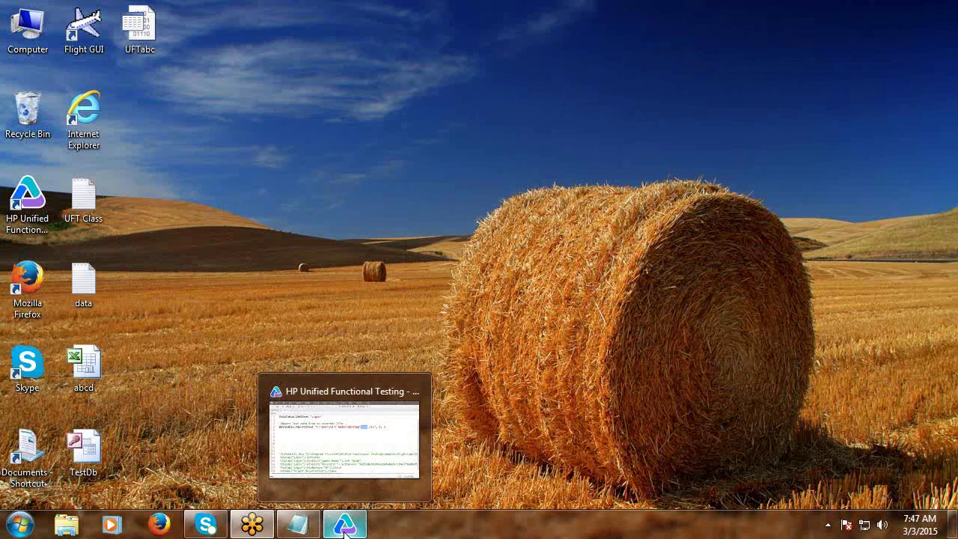
click(352, 450)
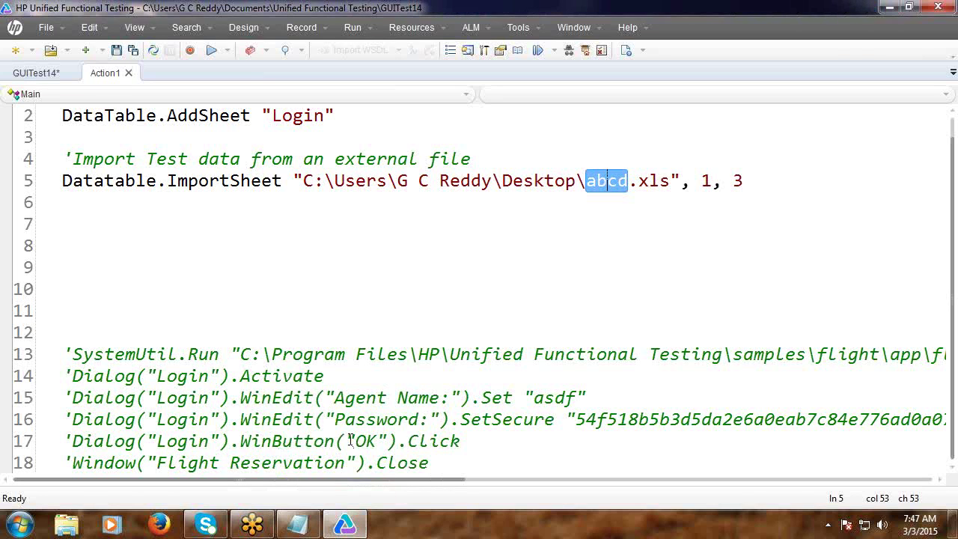
click(540, 304)
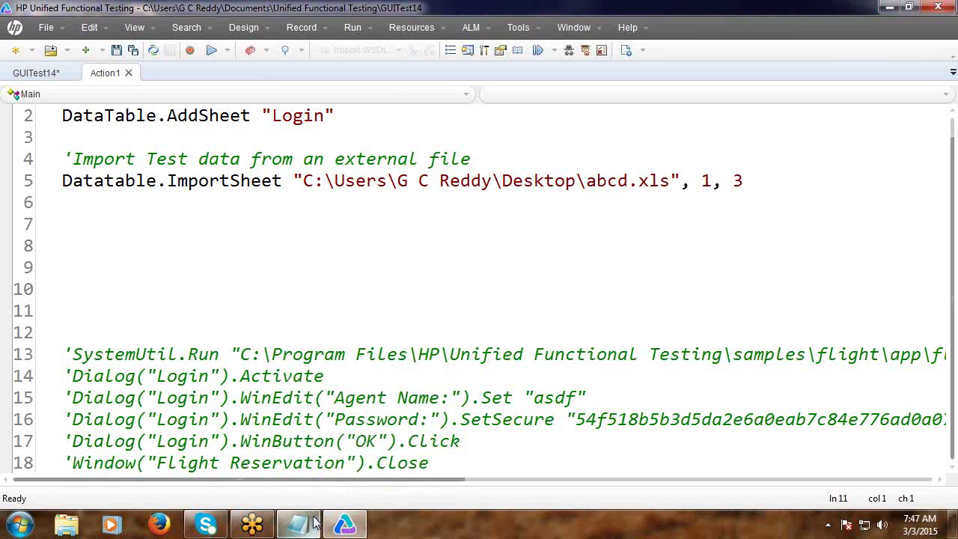
click(334, 289)
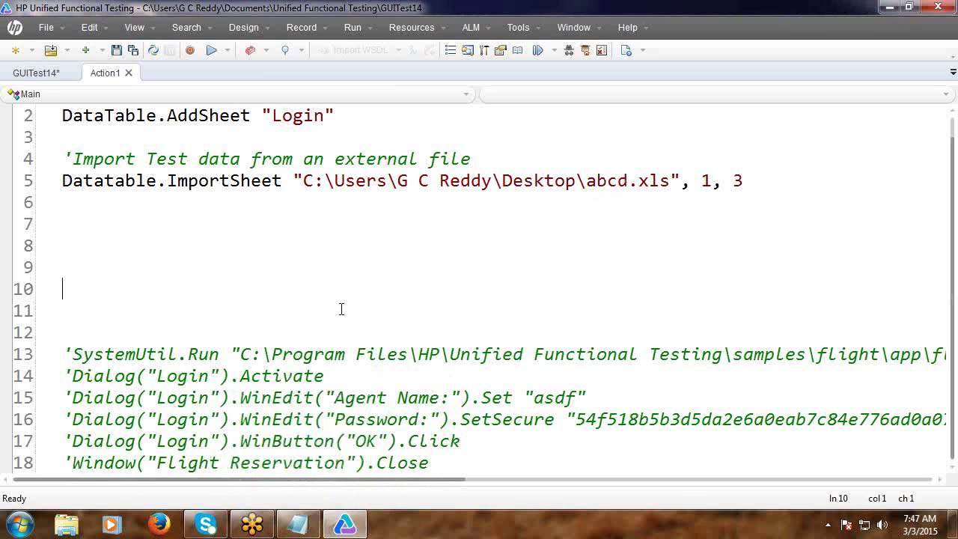
double_click(309, 123)
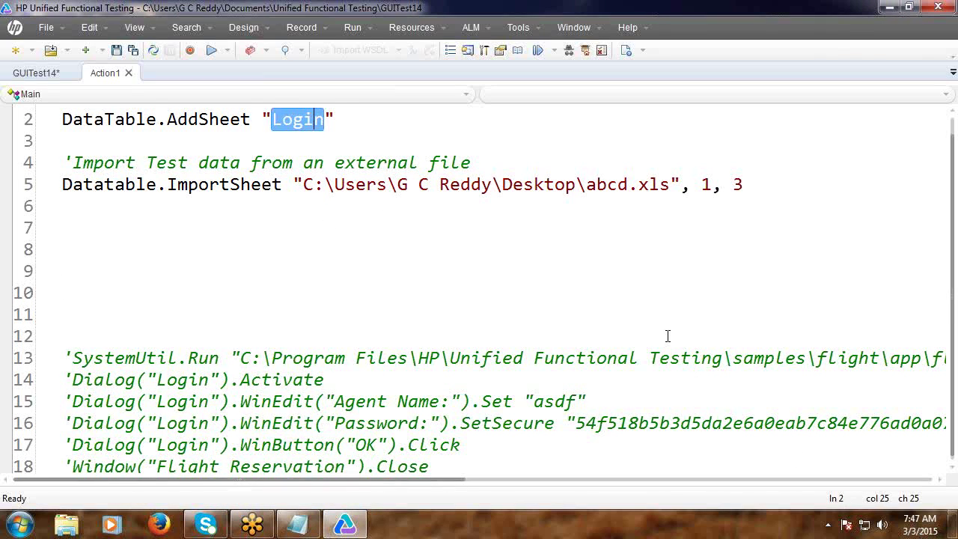
Run the test and view the Last Run Results for GUITest14 Res2.
click(912, 8)
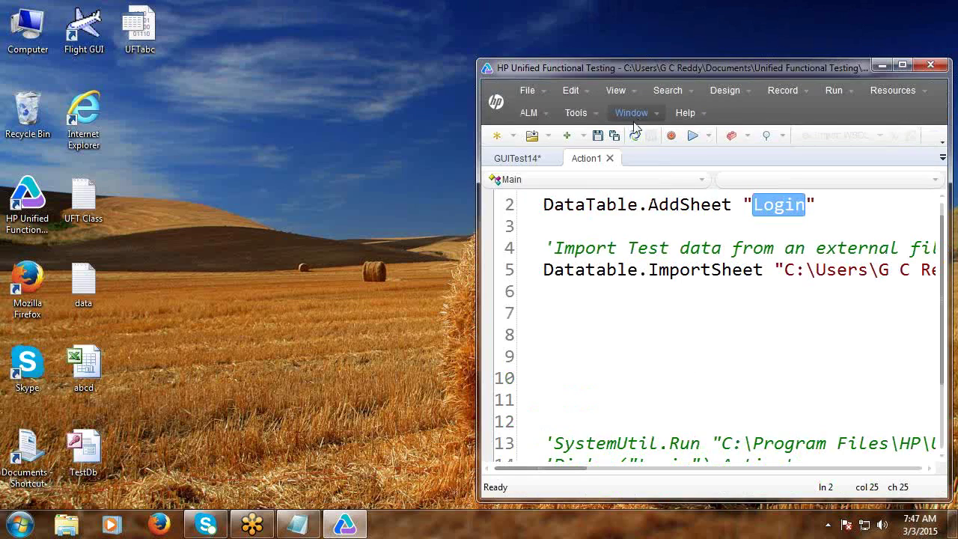
click(692, 135)
click(557, 296)
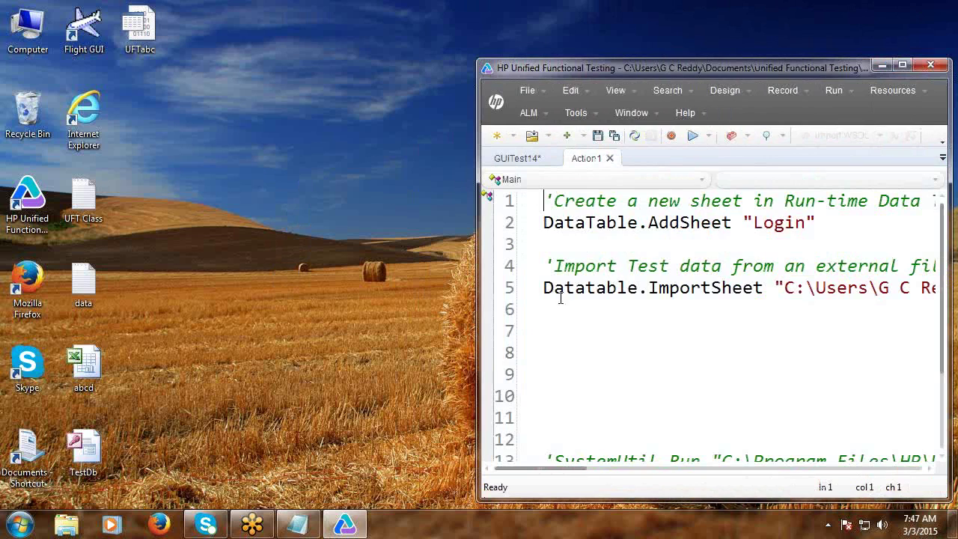
click(614, 91)
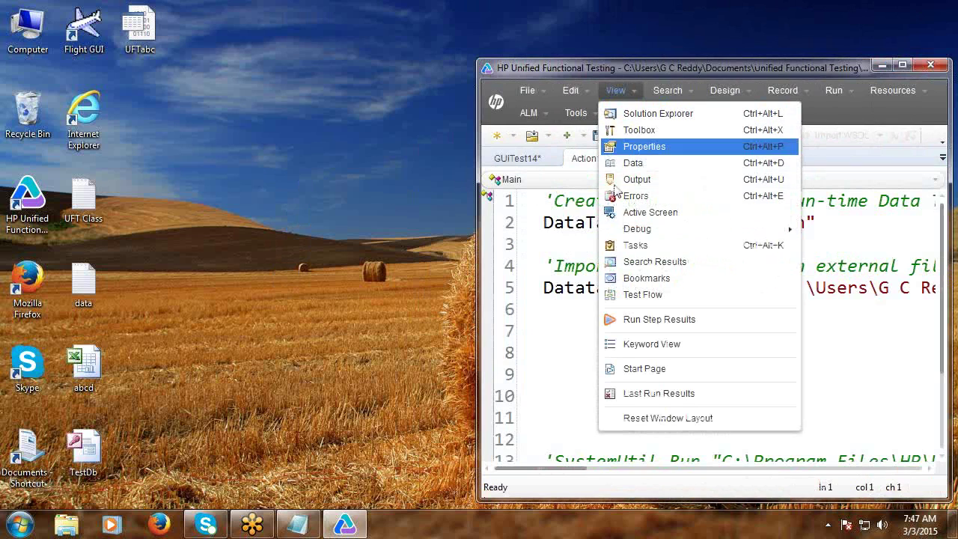
click(654, 393)
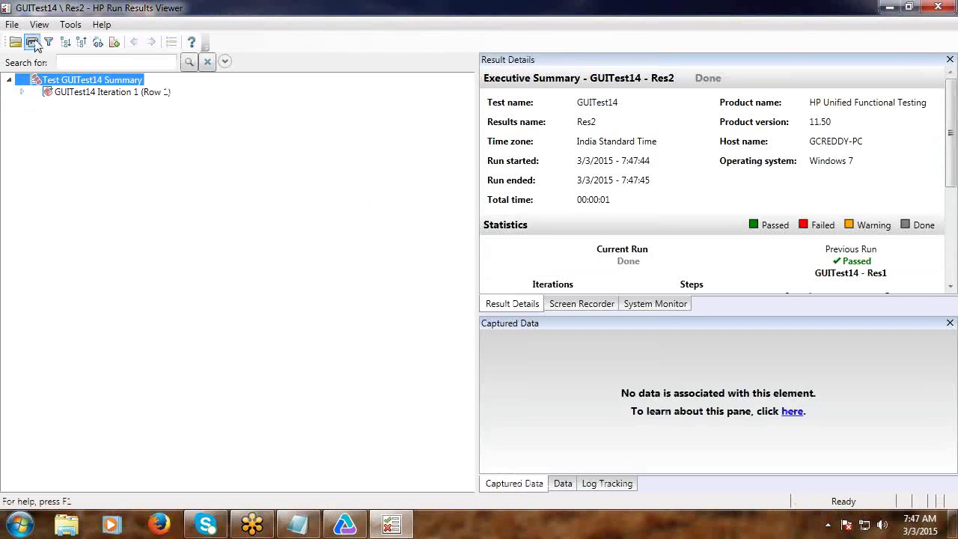
Show the Data pane with five agents and their passwords, then close it and the Run Results Viewer.
click(12, 25)
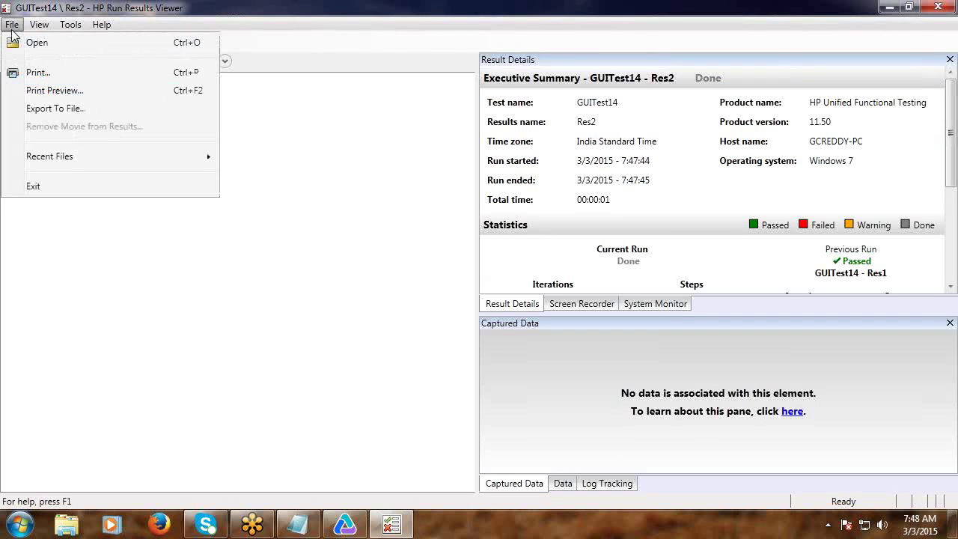
mouse_move(39, 25)
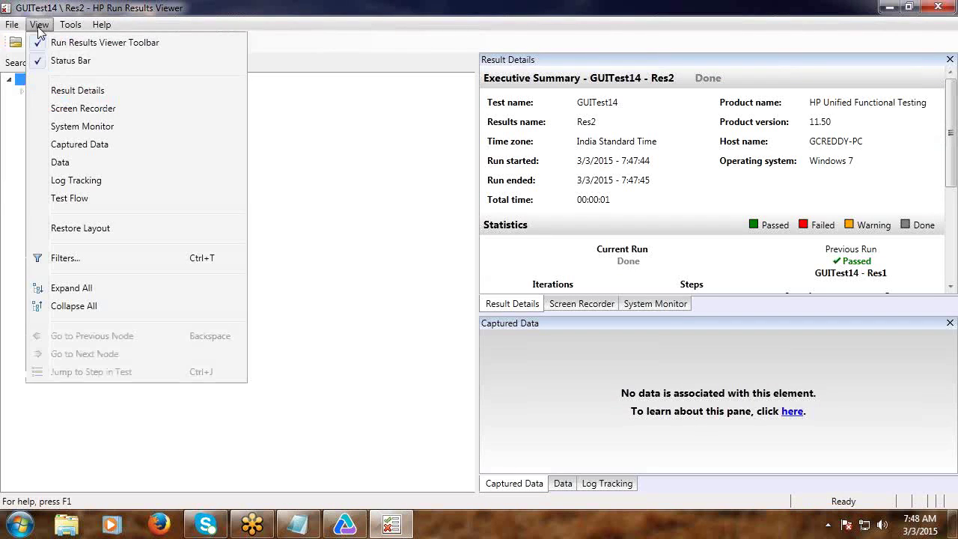
click(60, 163)
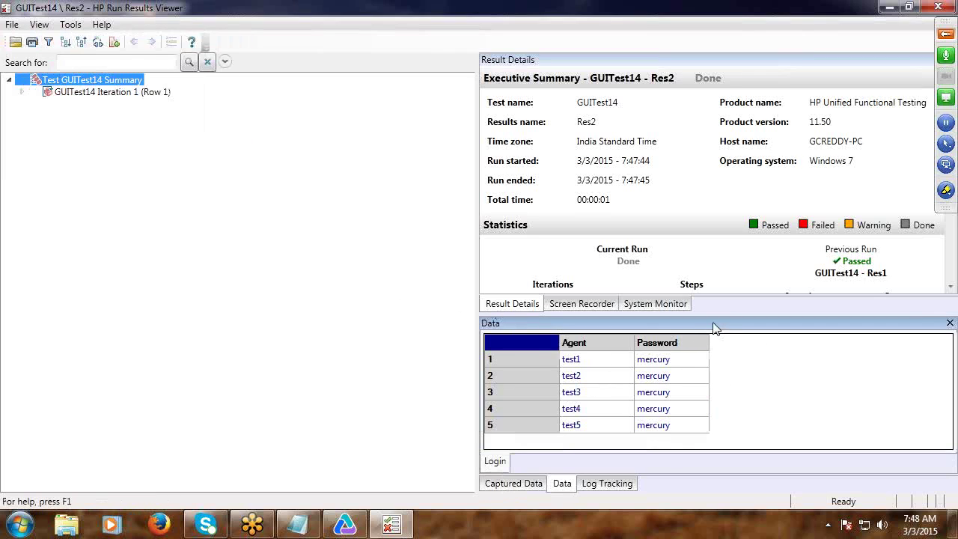
drag(711, 319, 374, 108)
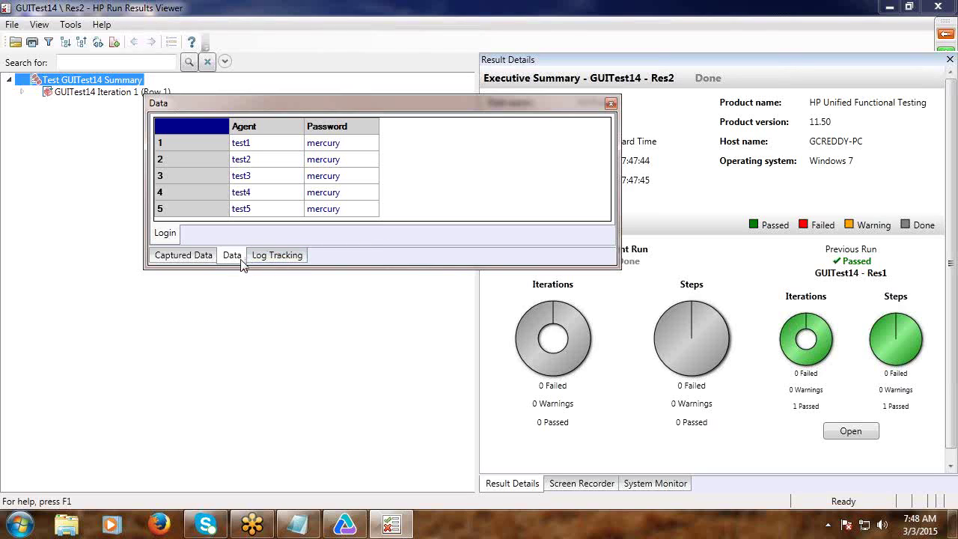
click(611, 103)
click(938, 7)
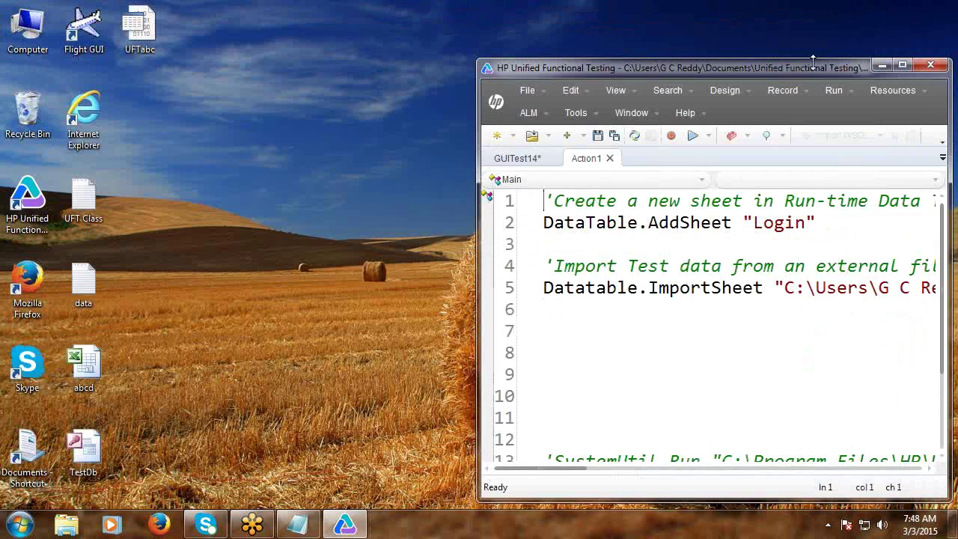
Change the ImportSheet destination on line 5 from sheet 3 to "Login".
click(901, 66)
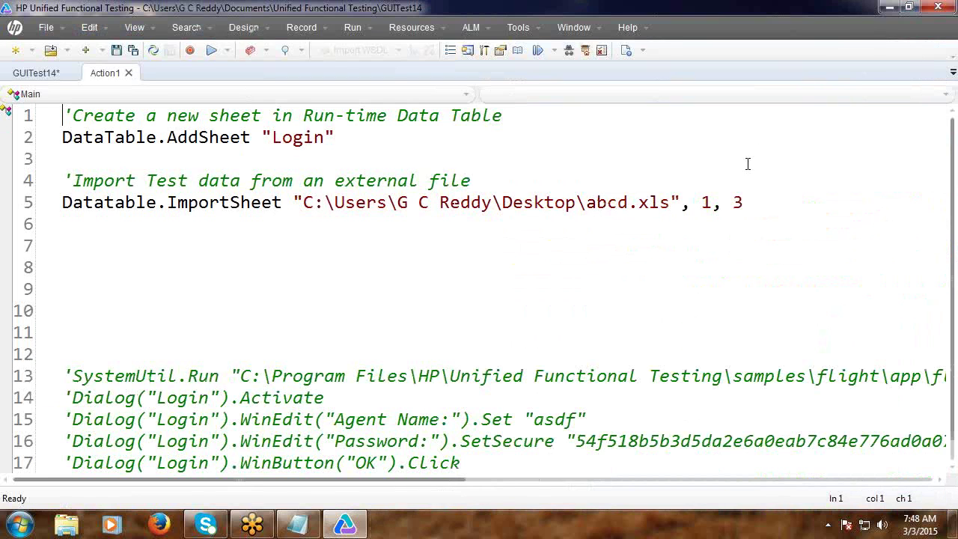
double_click(737, 202)
text("Login)
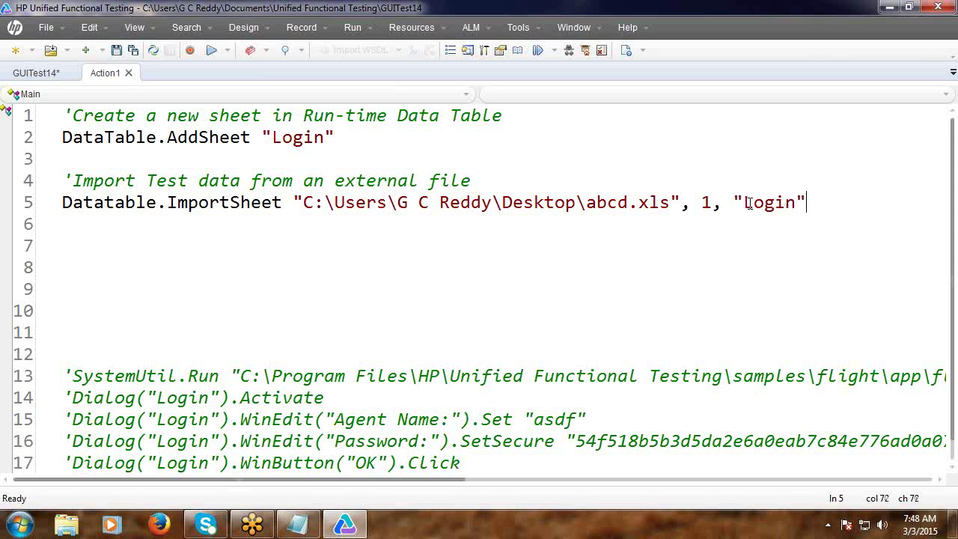
text(")
double_click(288, 142)
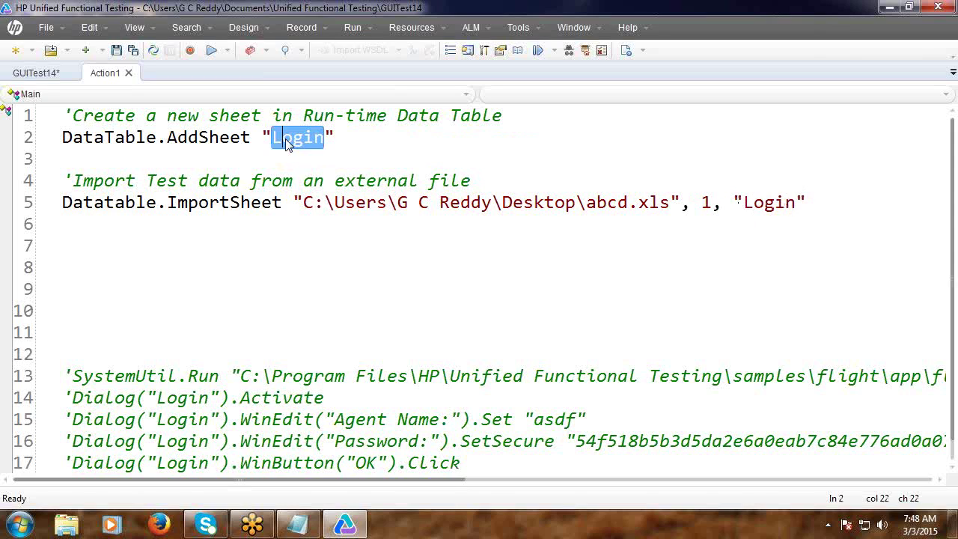
click(573, 246)
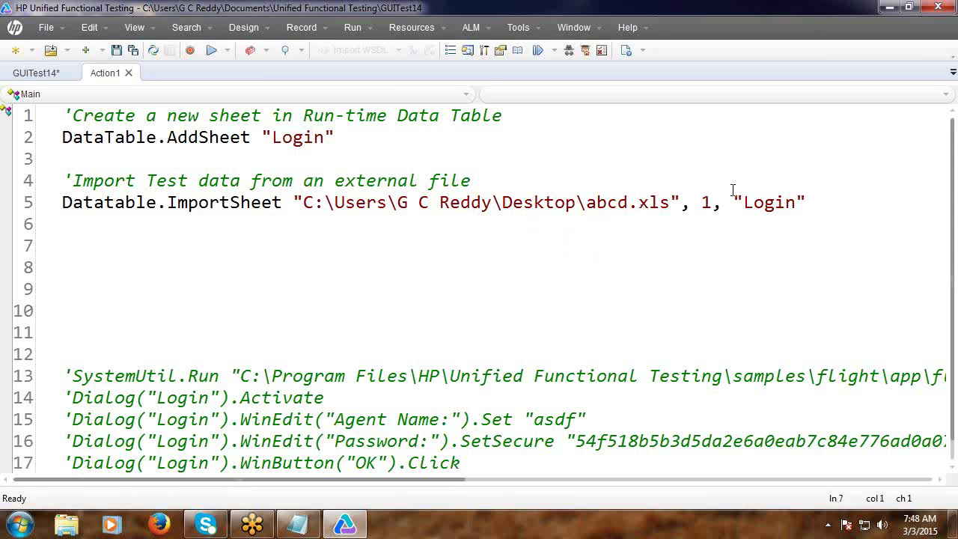
click(704, 203)
click(911, 9)
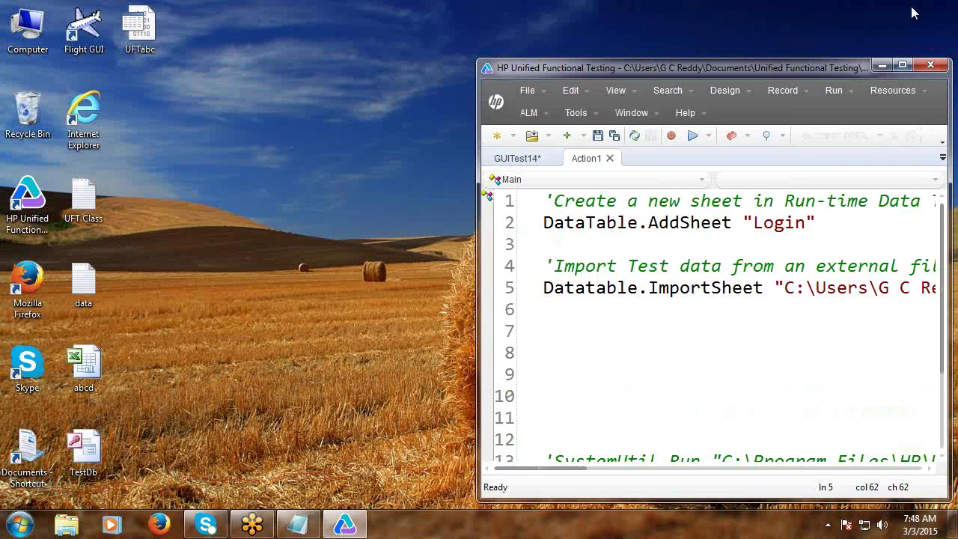
Open abcd.xls to review the Agent and Password data, close it and maximize UFT.
click(86, 369)
double_click(86, 370)
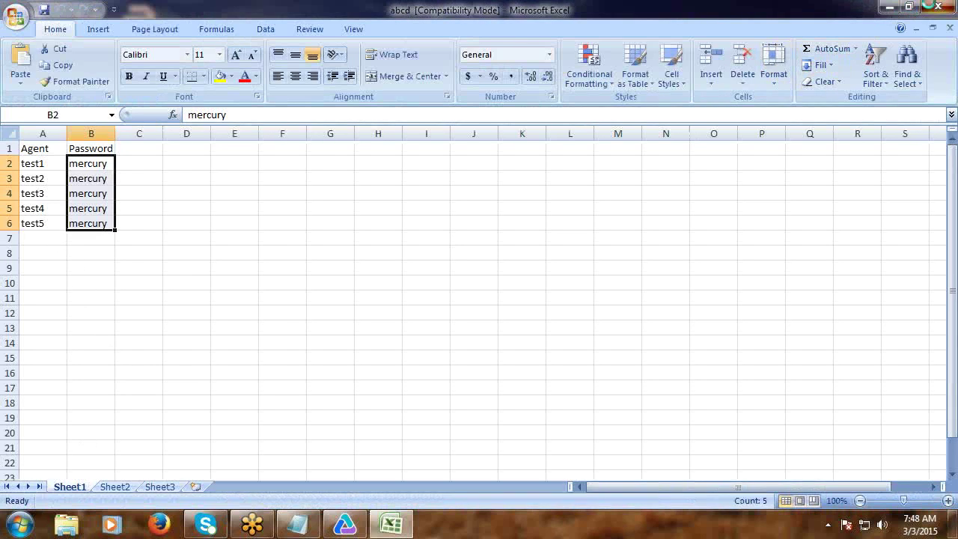
click(938, 6)
click(903, 65)
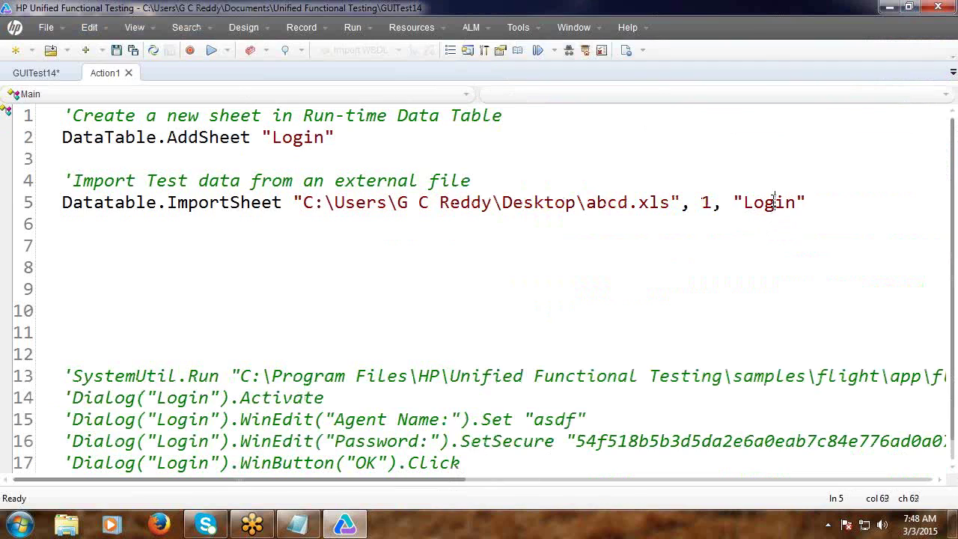
Start line 7 as RowsCount = DataTable.GetSheet using IntelliSense.
double_click(773, 200)
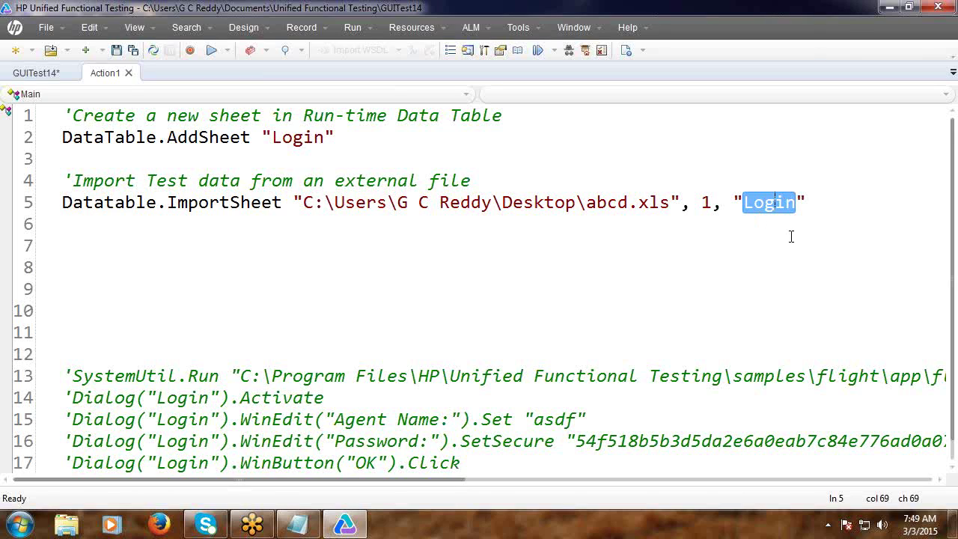
click(791, 237)
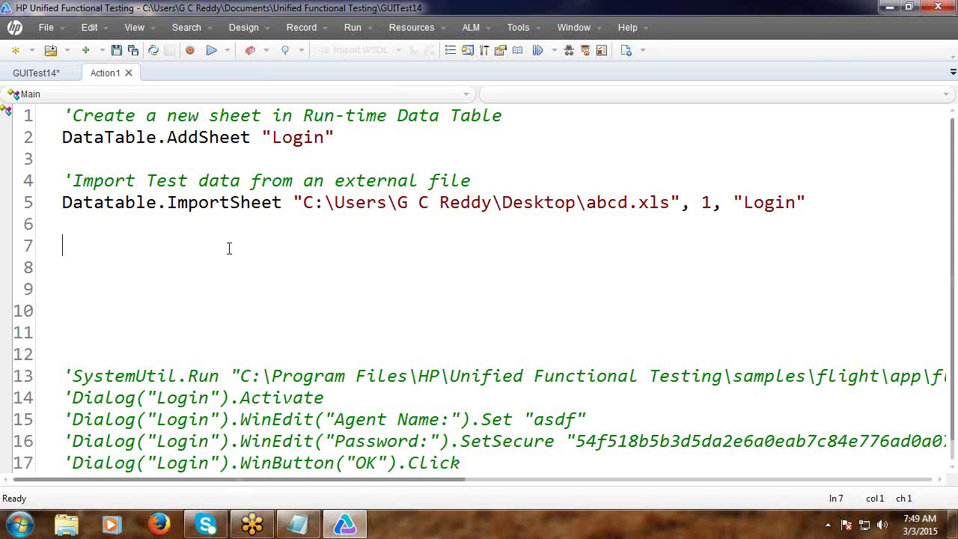
text(')
key(BackSpace)
text(RowsCoun)
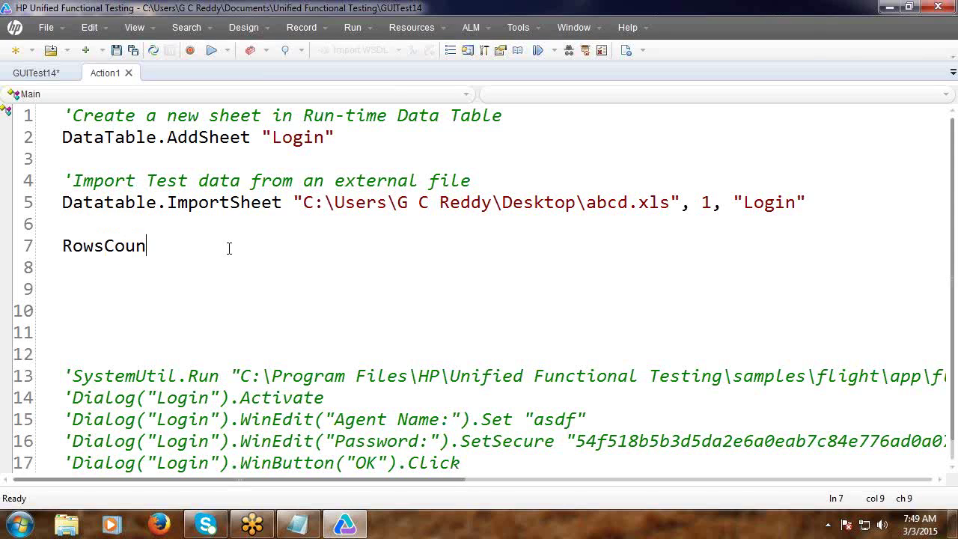
text(t = DataTable)
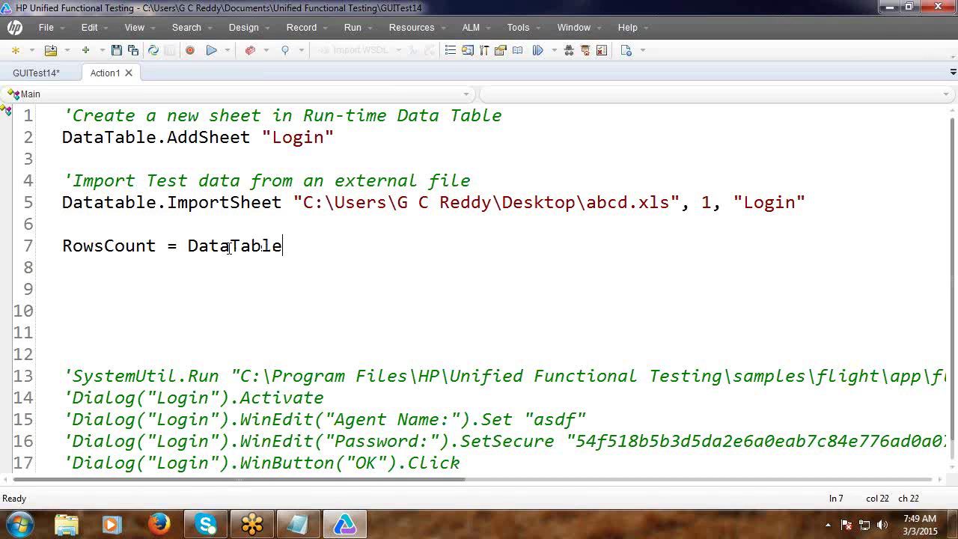
text(.)
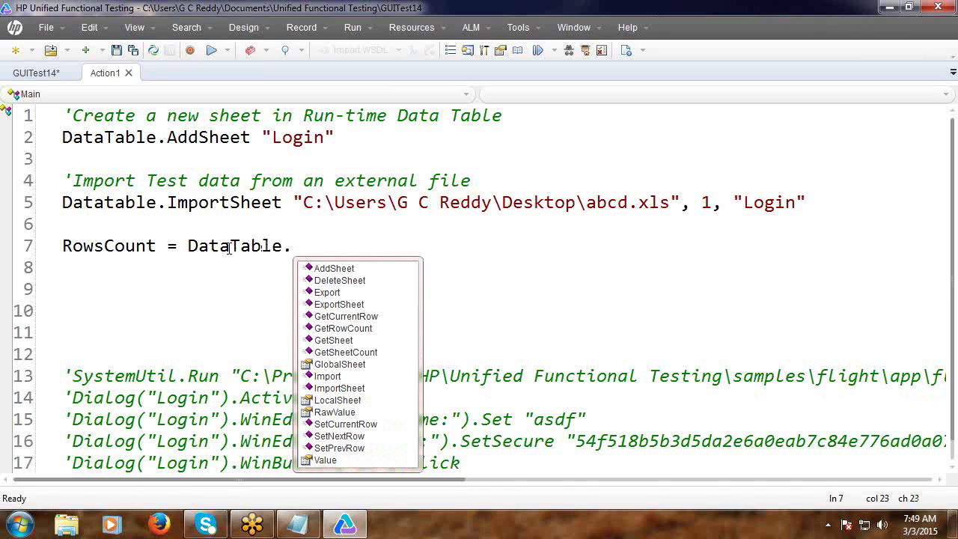
text(g)
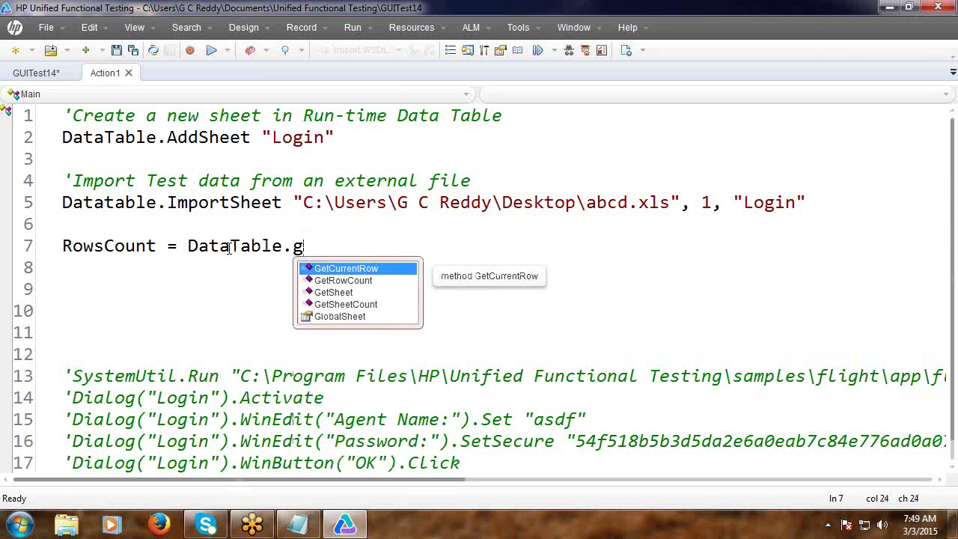
key(Down)
key(Down)
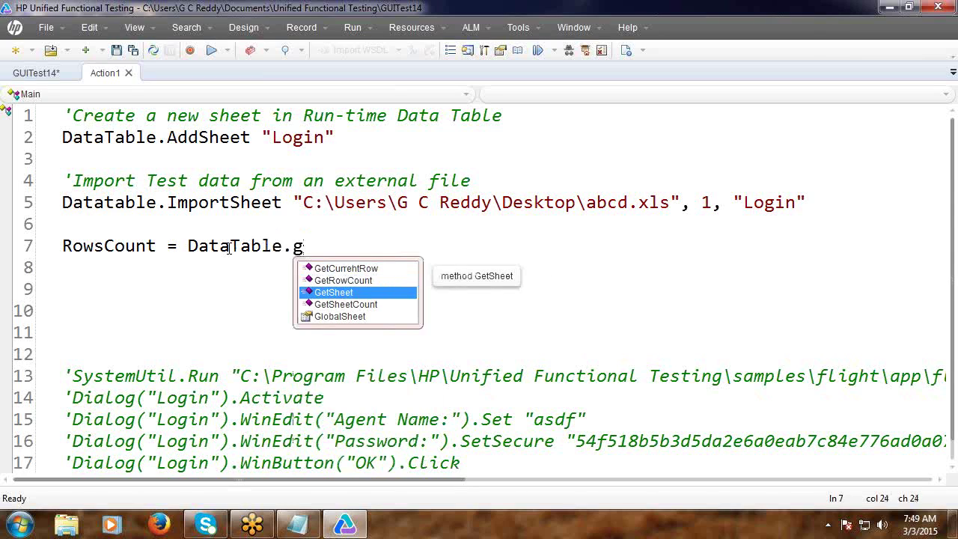
key(Return)
Complete it with ("Login").GetRowCount and delete the blank line below.
text(()
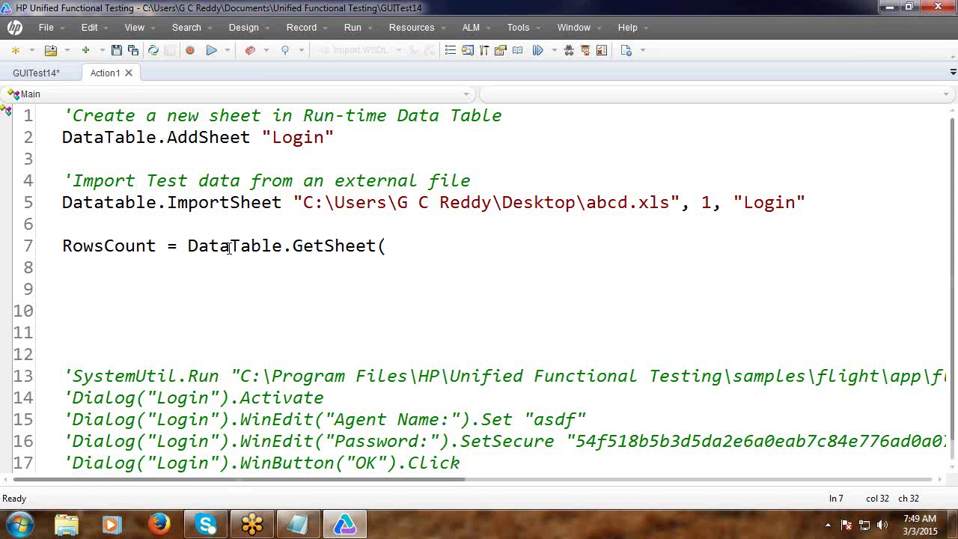
text(3))
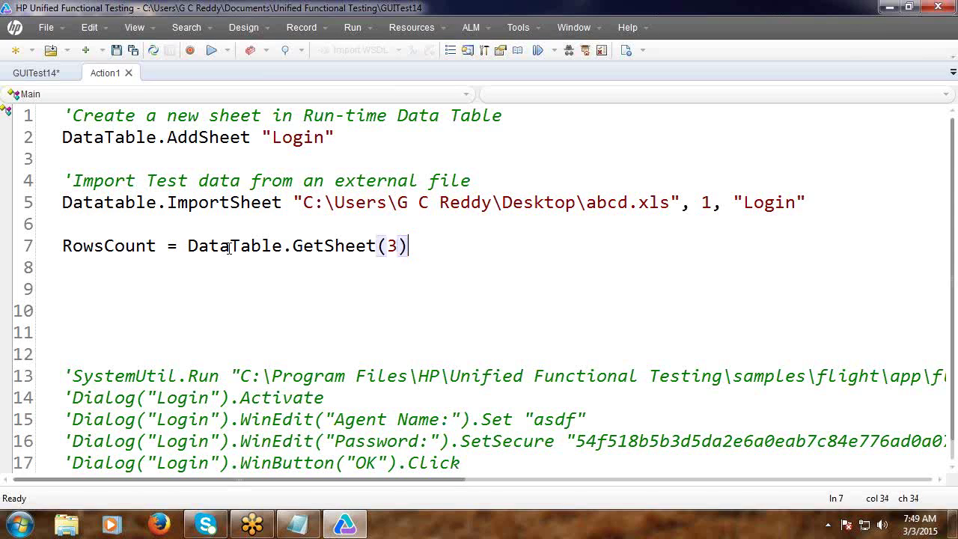
key(BackSpace)
key(BackSpace)
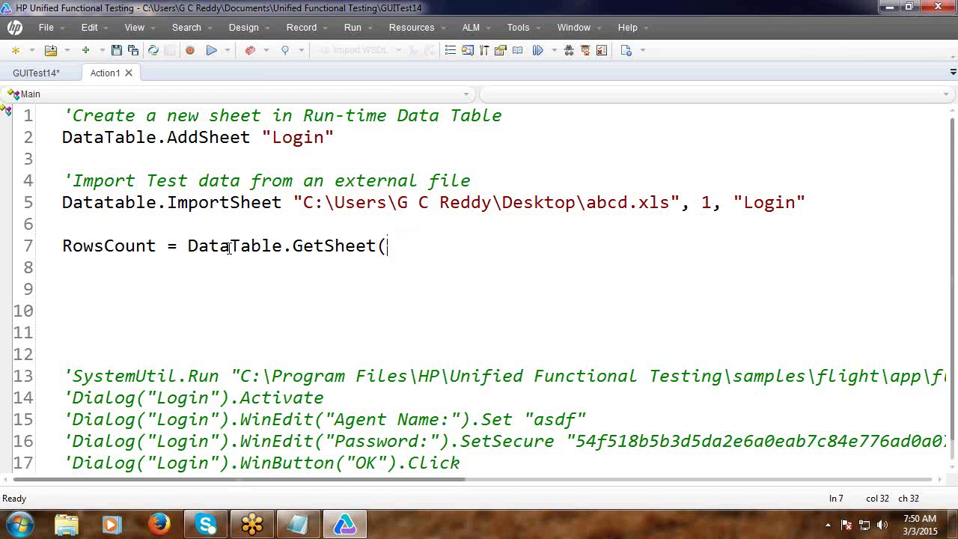
text("Login"))
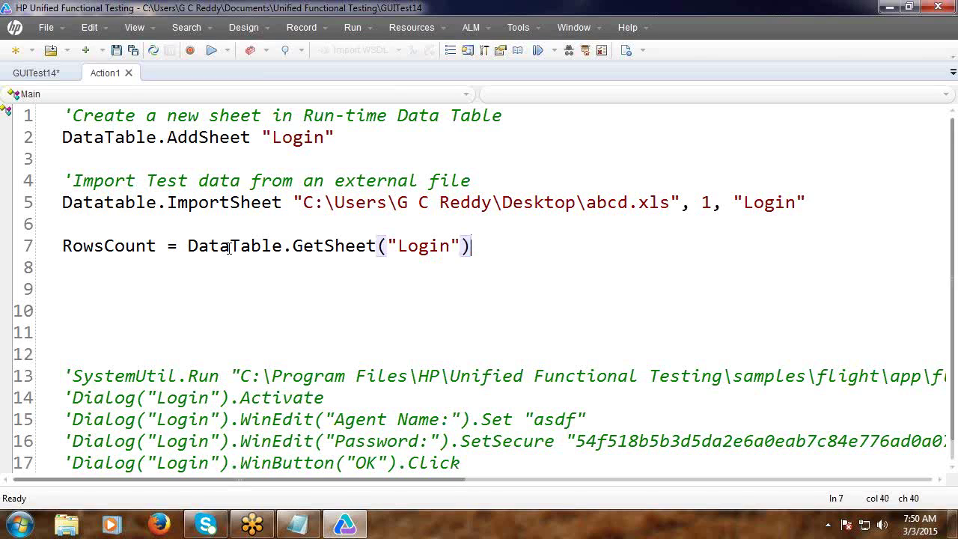
text(.)
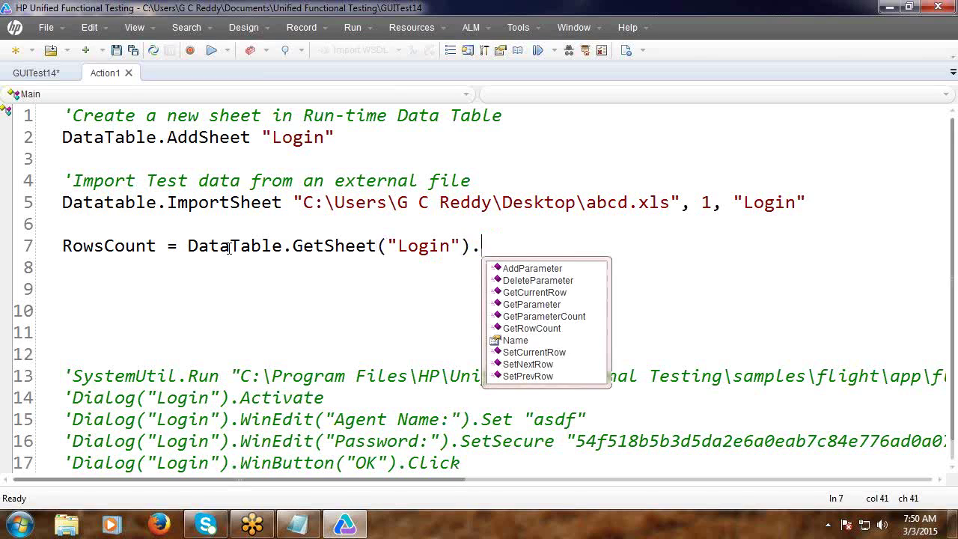
text(g)
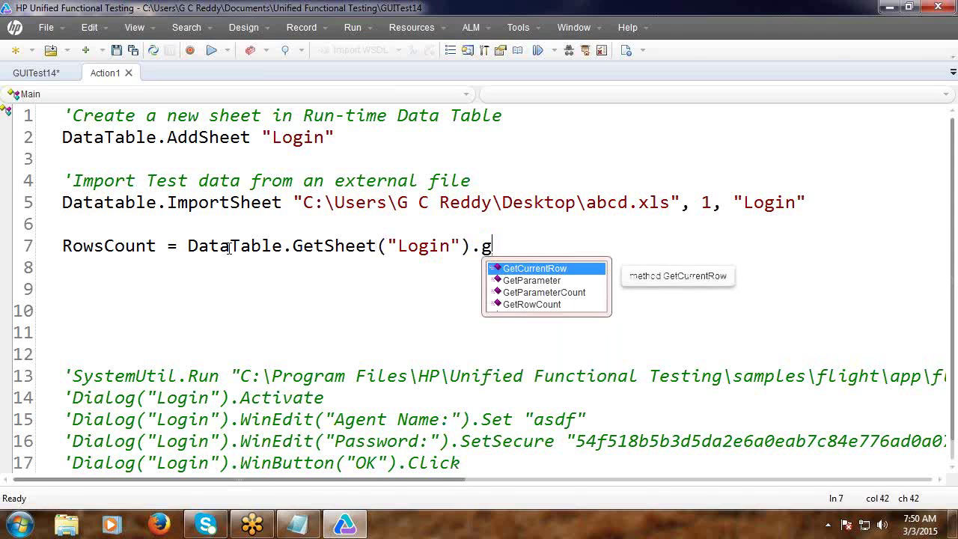
key(Down)
key(Down)
key(Down)
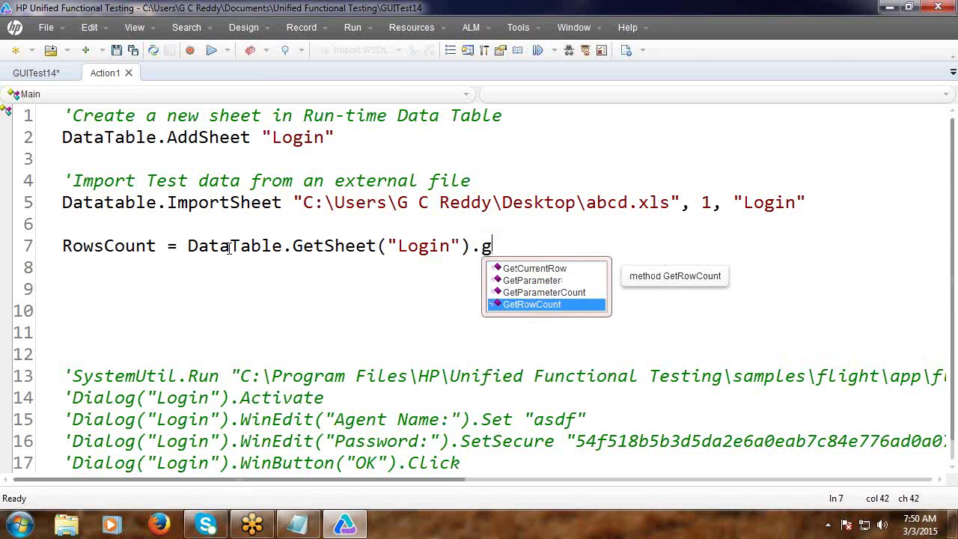
key(Return)
key(Return)
key(Return)
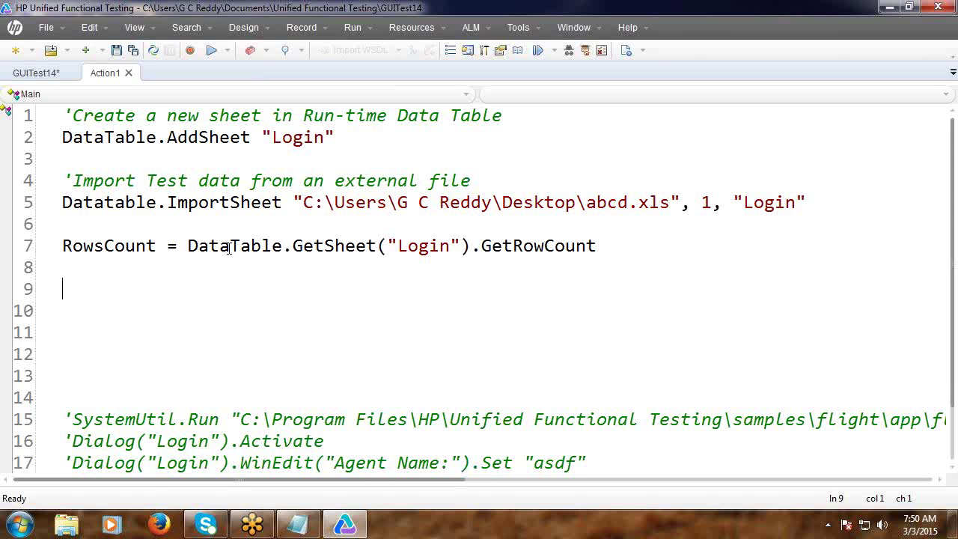
key(Delete)
key(Delete)
key(Delete)
key(Delete)
key(Delete)
key(Delete)
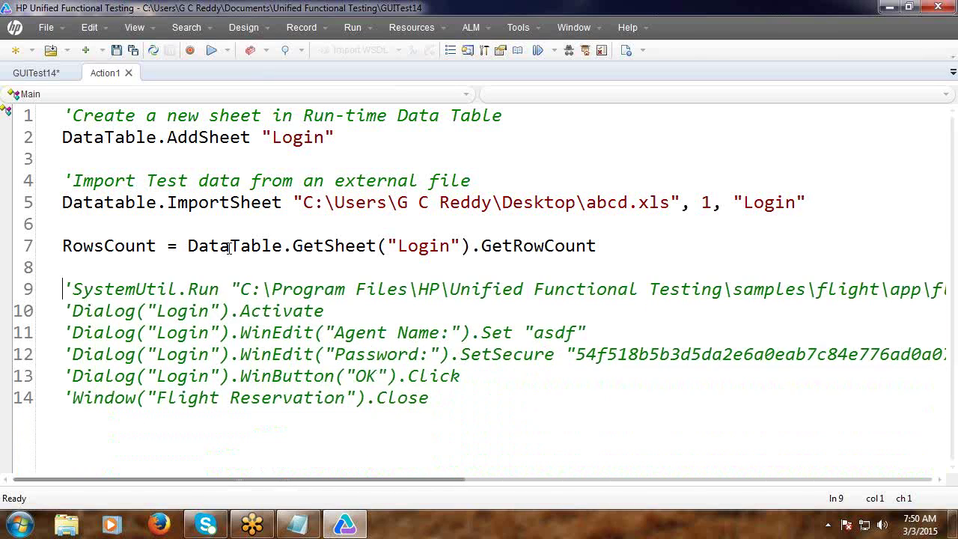
Uncomment the recorded launch, login and close steps with Ctrl+Shift+M.
key(shift+Down)
key(shift+Down)
key(shift+Down)
key(shift+Down)
key(shift+Down)
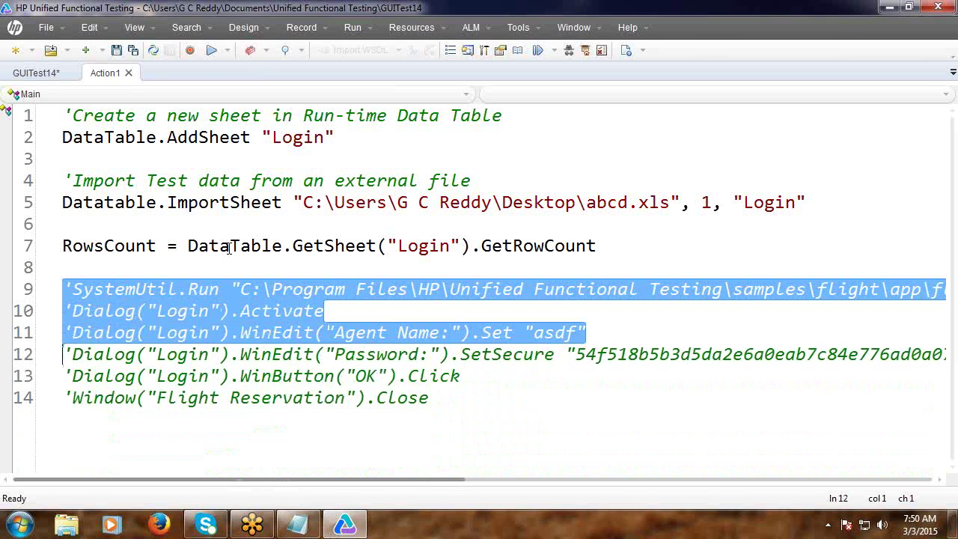
key(shift+Right)
key(shift+Right)
key(shift+Right)
key(shift+Right)
key(shift+Right)
key(shift+Right)
key(shift+Right)
key(shift+Right)
key(shift+Right)
key(shift+Right)
key(shift+Right)
key(shift+Right)
key(shift+Right)
key(shift+Right)
key(shift+Right)
key(shift+Right)
key(shift+Right)
key(shift+Right)
key(shift+Right)
key(shift+Right)
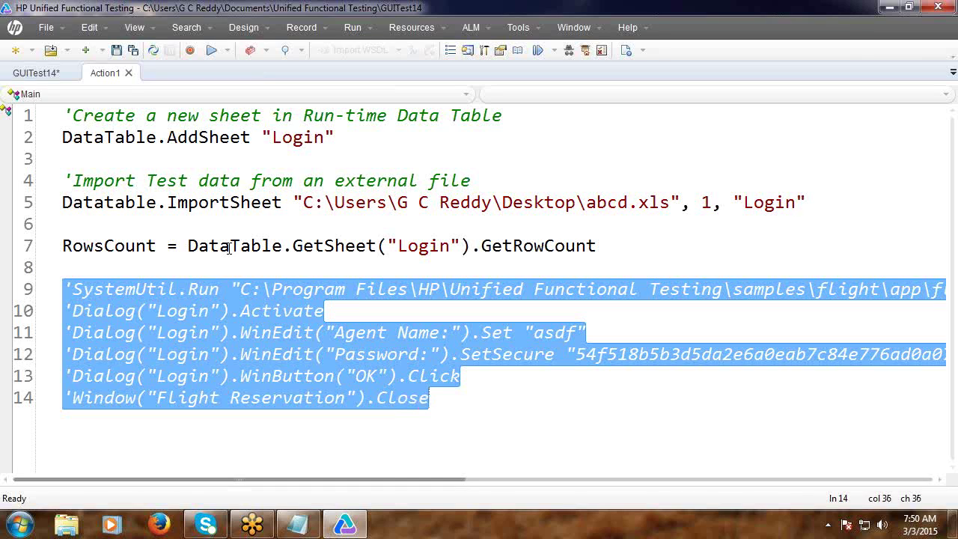
key(ctrl+shift+m)
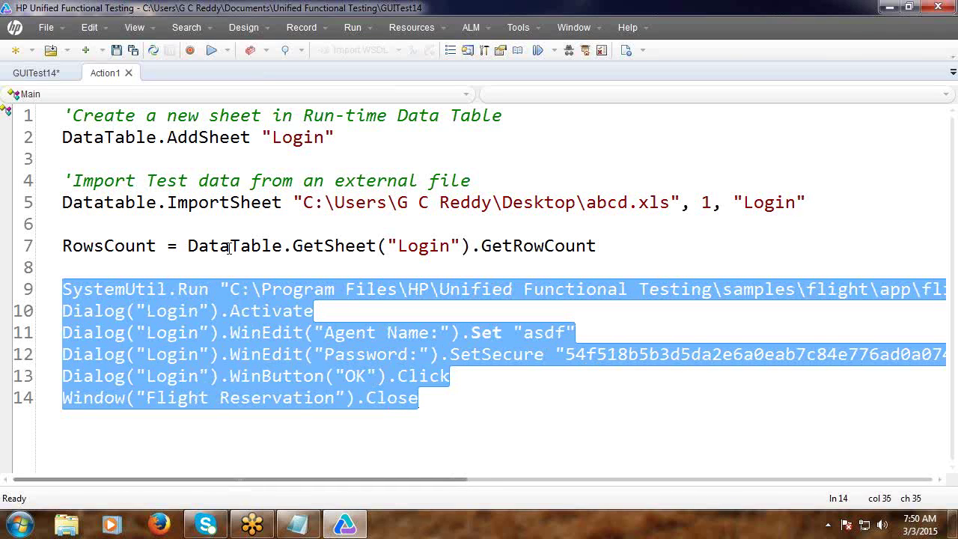
click(211, 266)
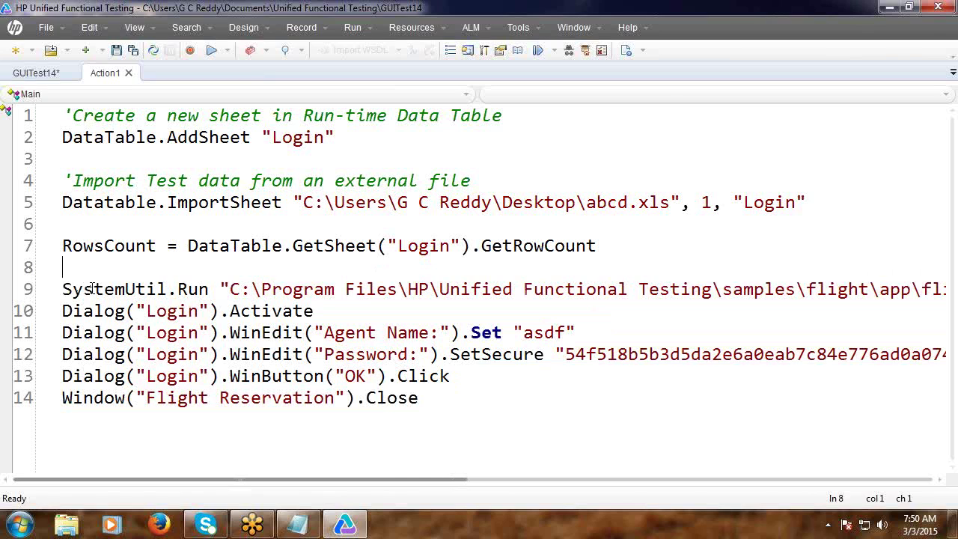
Insert a For i = 1 To RowsCount loop above the recorded steps.
key(Return)
text(For)
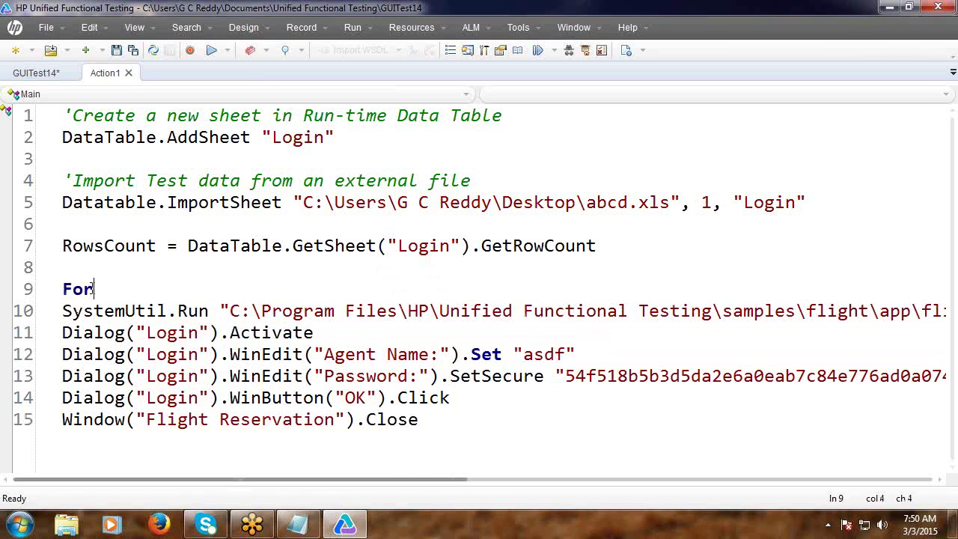
key(Tab)
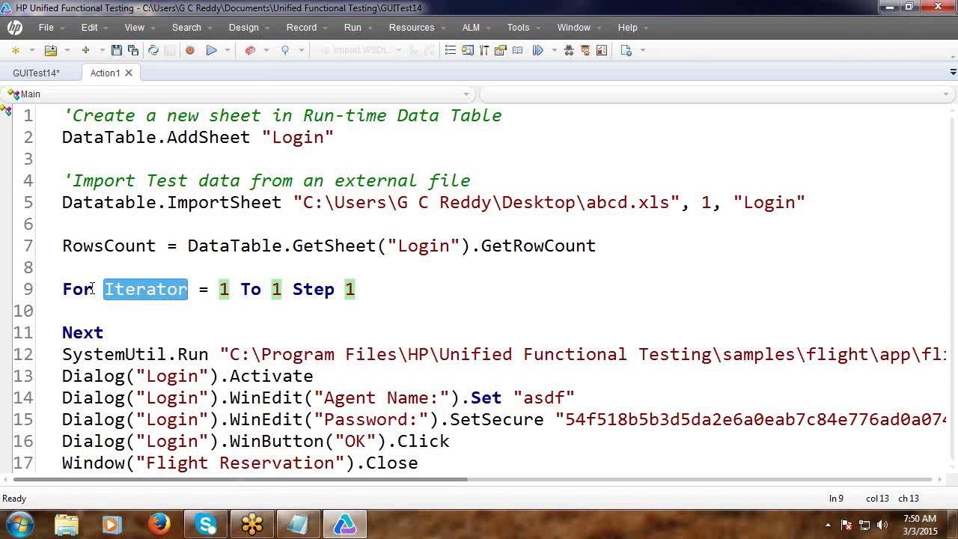
text(i)
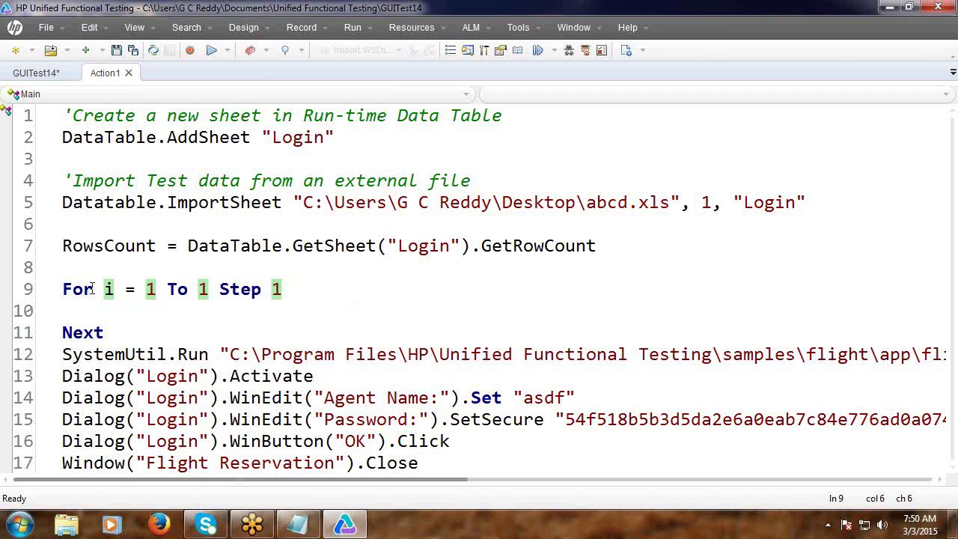
triple_click(104, 245)
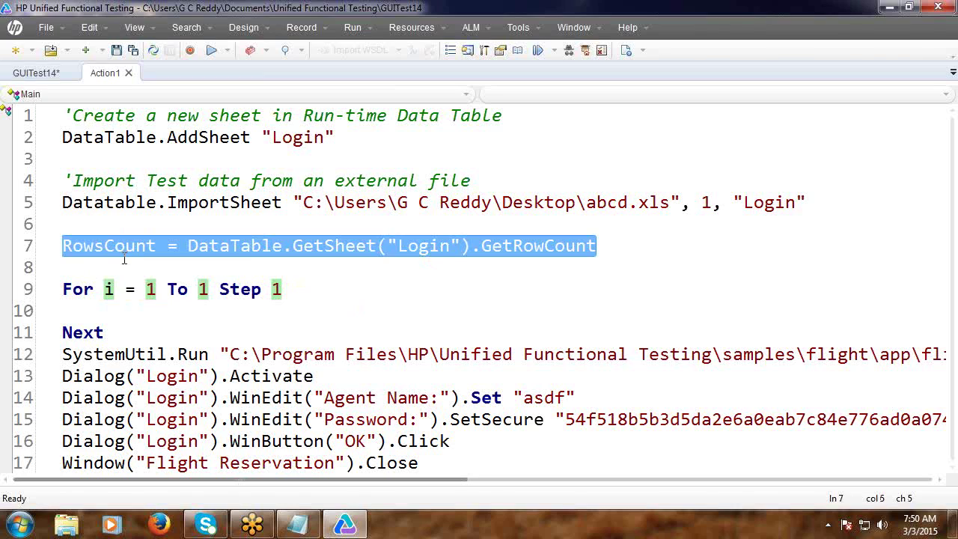
click(104, 246)
double_click(105, 245)
key(ctrl+c)
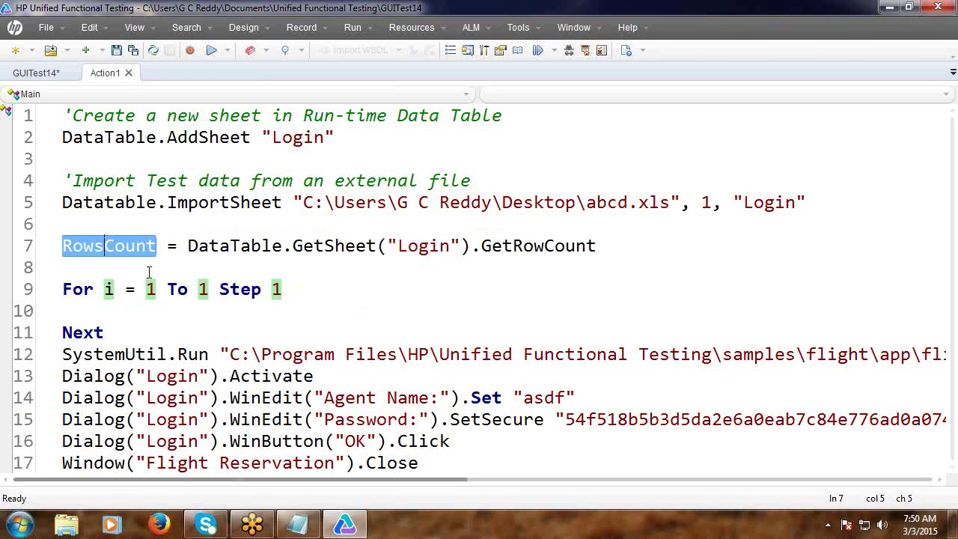
double_click(203, 289)
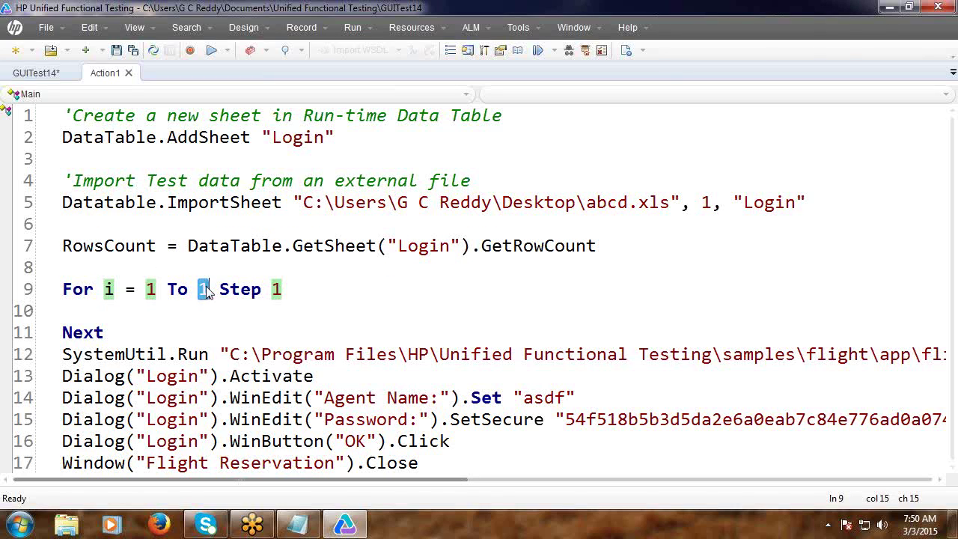
key(ctrl+v)
Move Next after the Flight Reservation Close step, removing the empty lines inside the loop.
scroll(207, 289, down, 3)
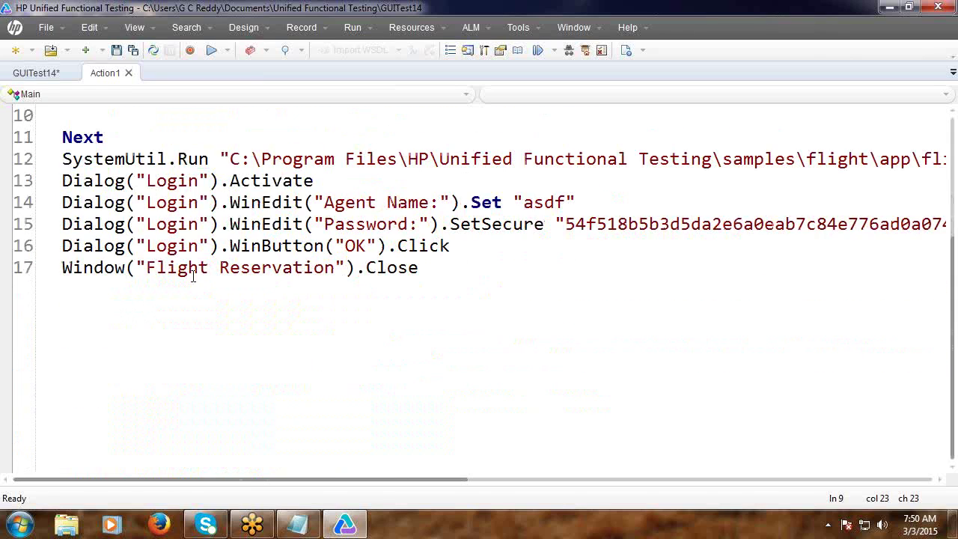
scroll(152, 174, up, 2)
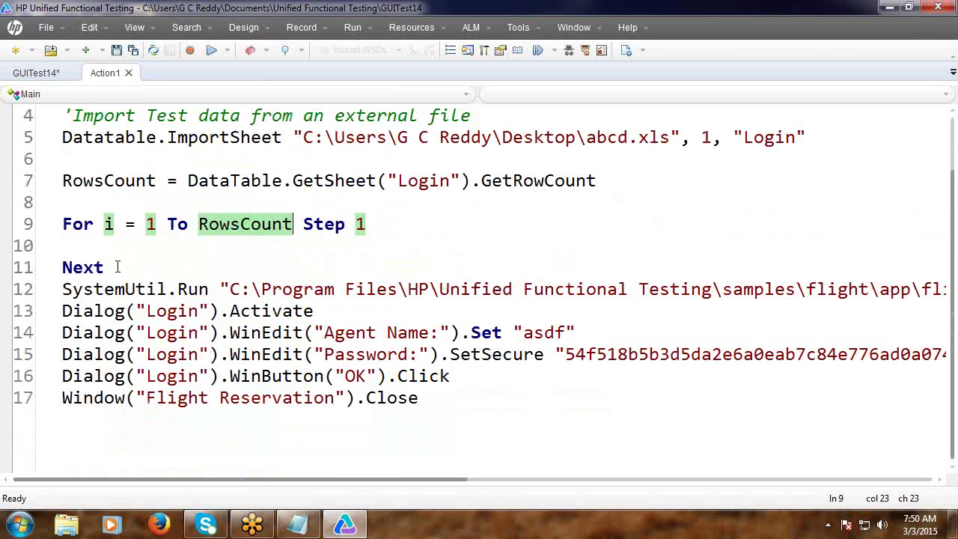
drag(118, 267, 41, 264)
key(ctrl+x)
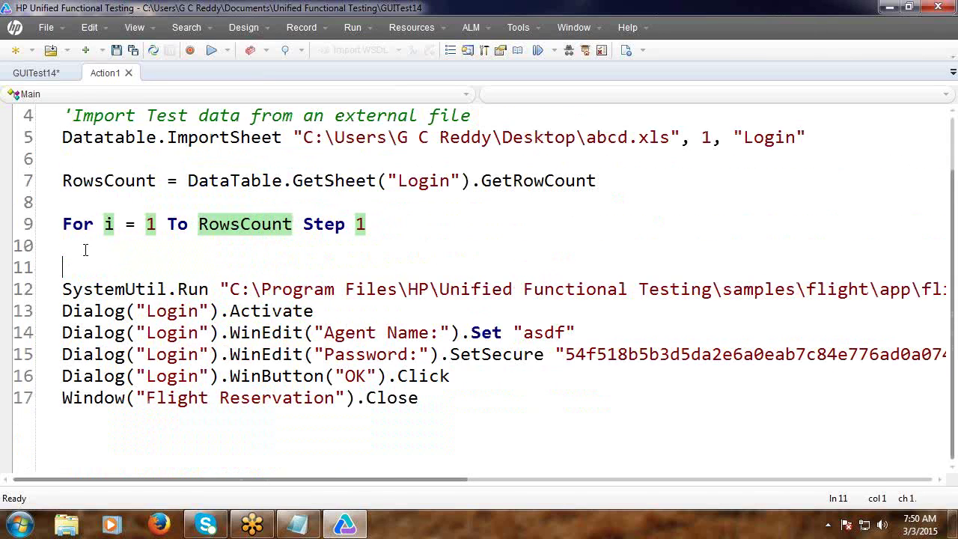
click(85, 250)
key(Tab)
click(66, 245)
key(Delete)
key(Delete)
click(427, 356)
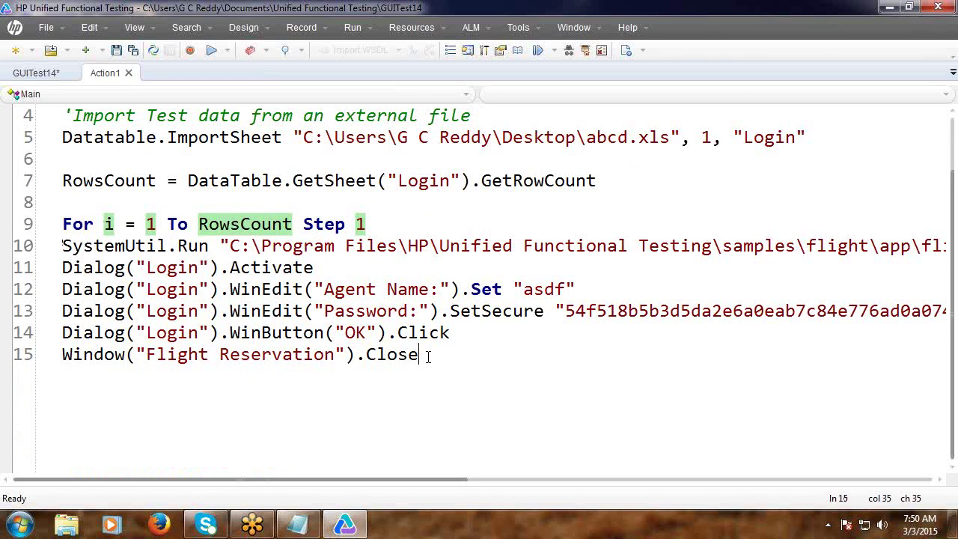
key(Return)
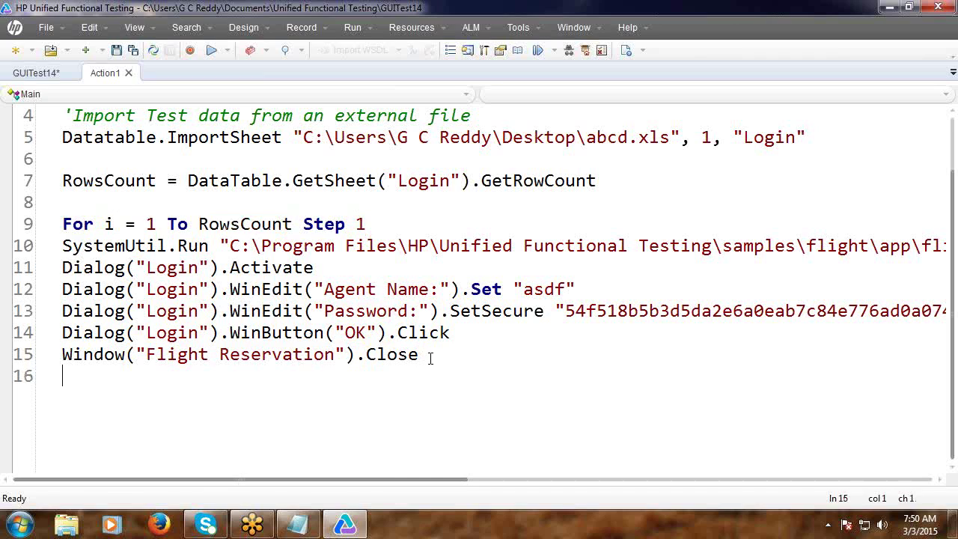
text(Next)
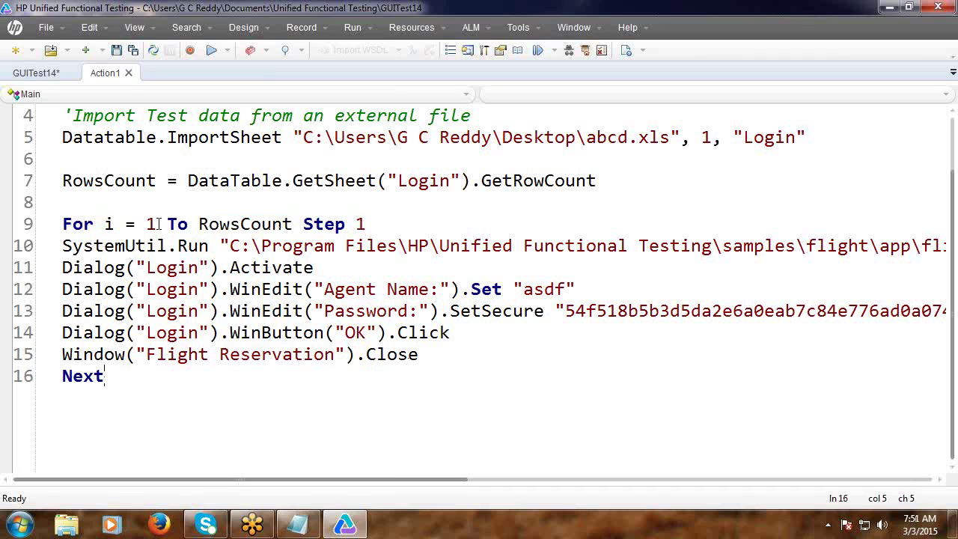
Add DataTable.SetCurrentRow(i) as the first line inside the loop.
click(371, 225)
key(Return)
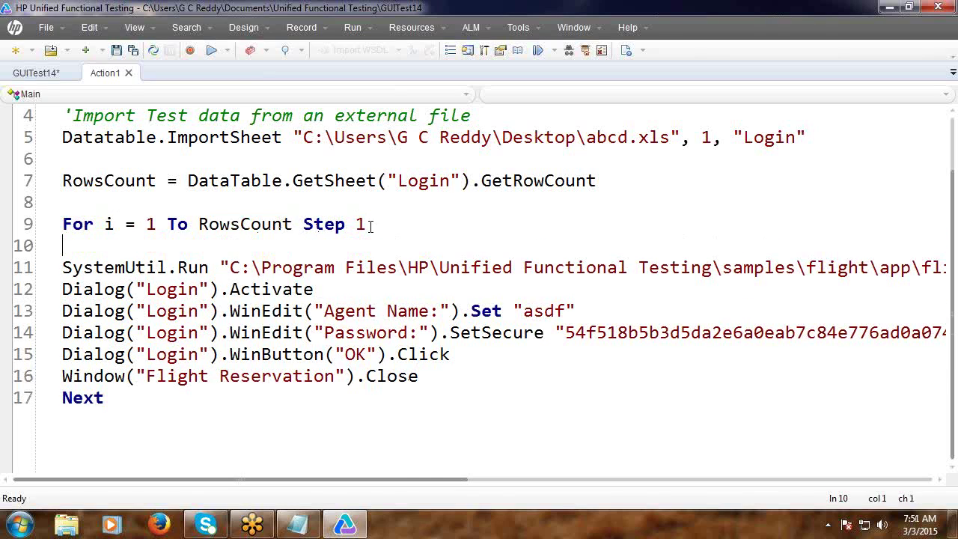
text(DataTa)
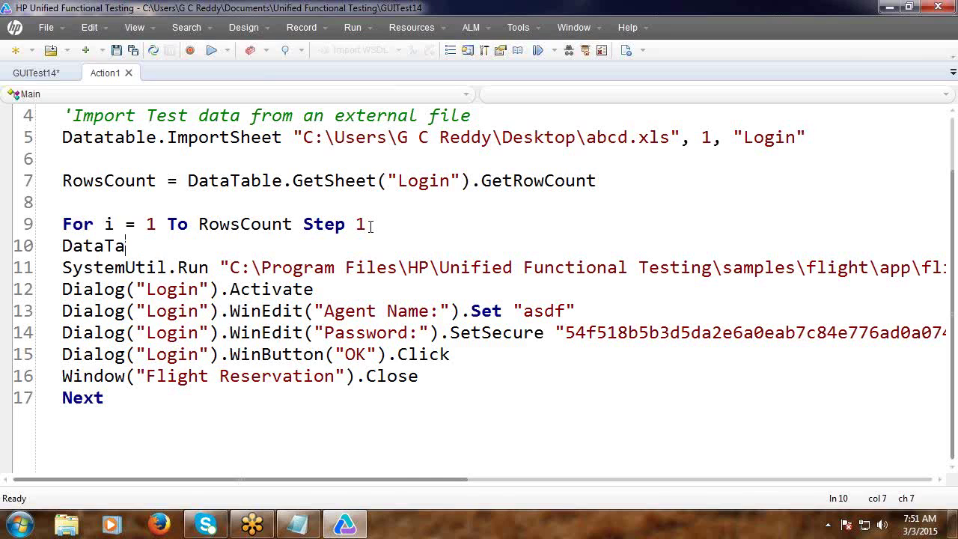
text(ble.)
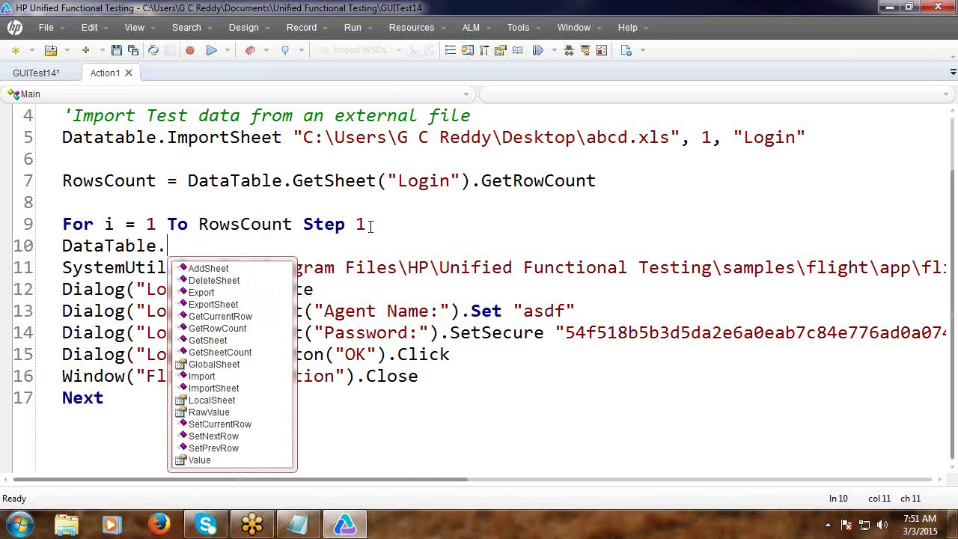
text(s)
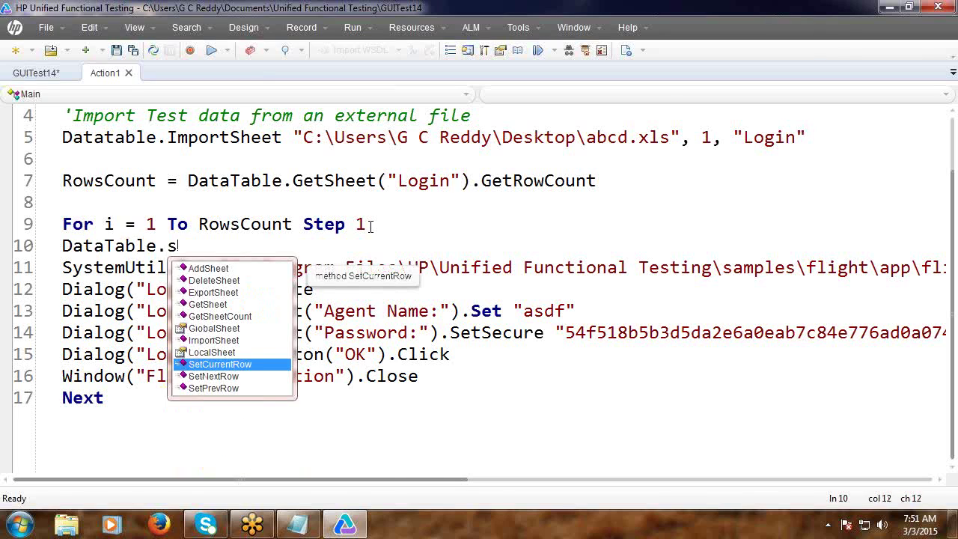
key(Return)
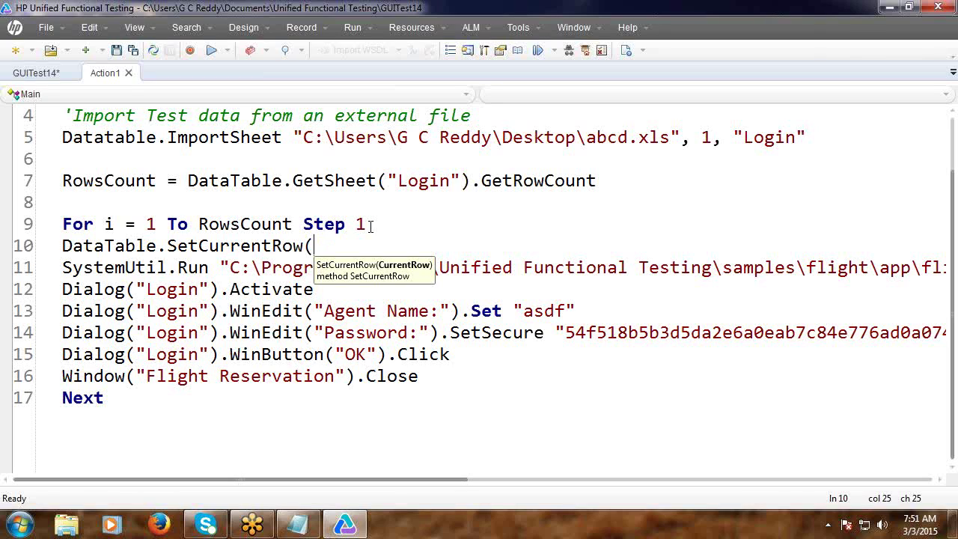
text(i))
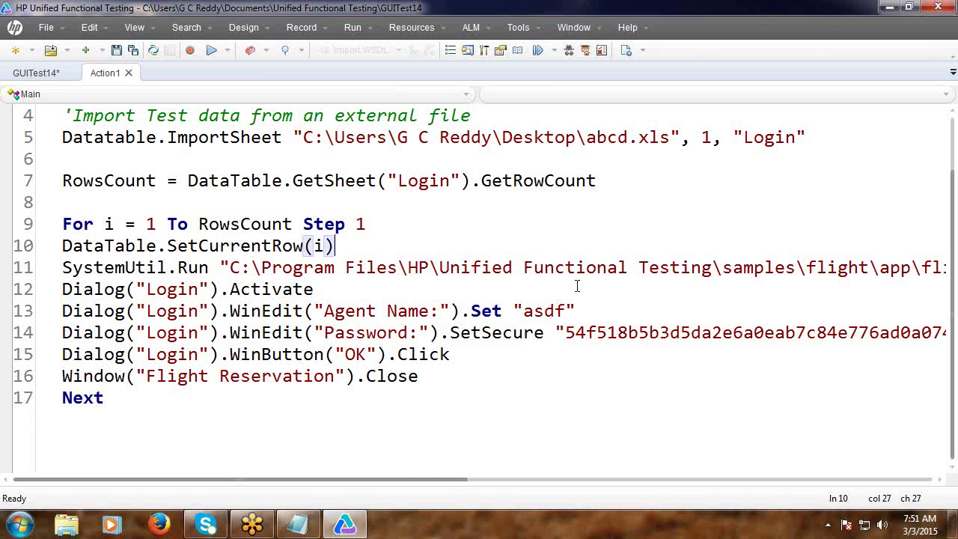
Replace the agent name "asdf" with DataTable(i, 1) and delete the encrypted password string.
drag(513, 311, 584, 309)
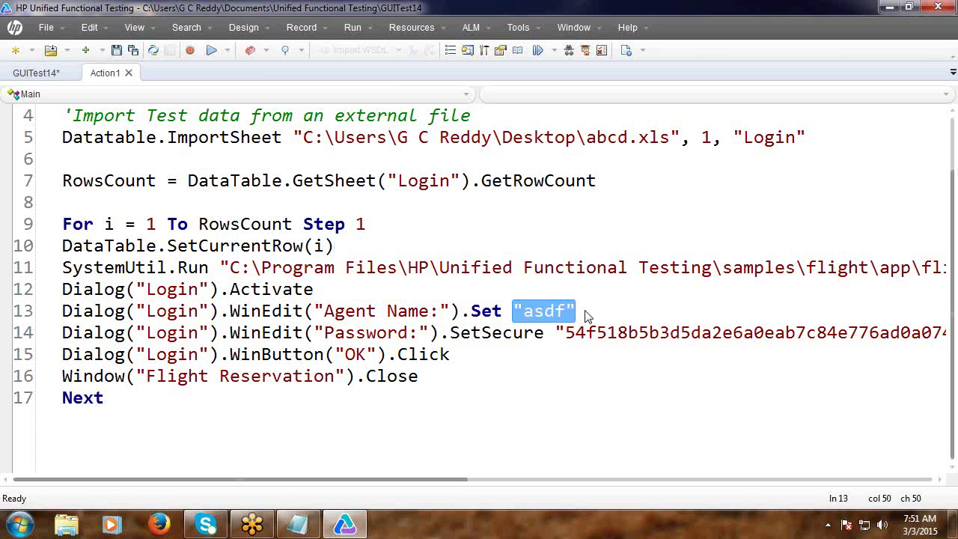
text(Data)
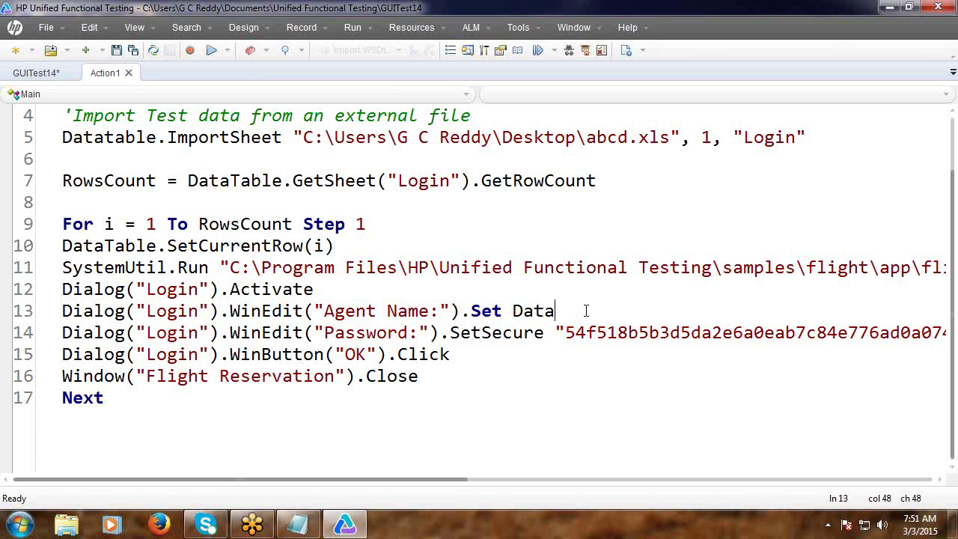
text(Table(i, 1))
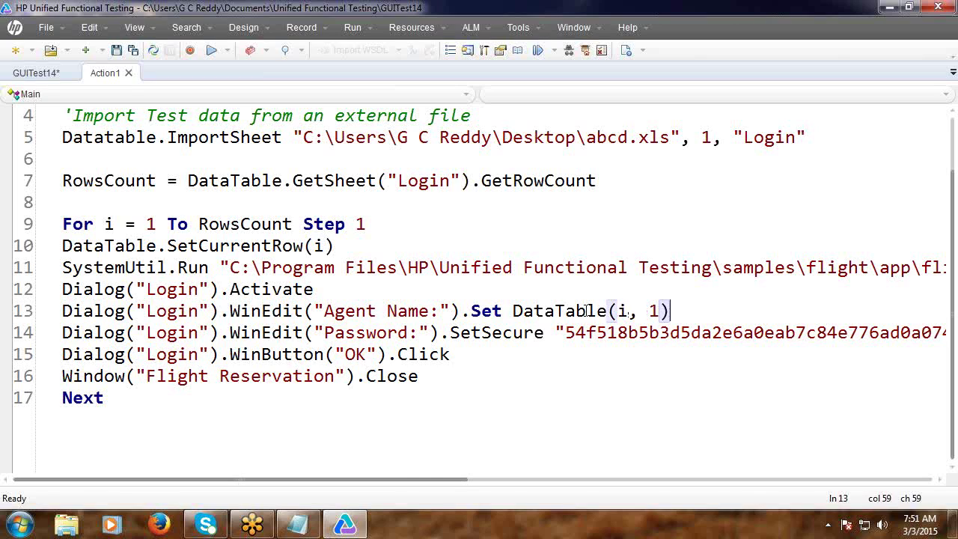
click(483, 332)
key(Delete)
key(Delete)
key(Delete)
key(Delete)
key(Delete)
key(Delete)
key(Delete)
key(Delete)
key(Delete)
key(Delete)
key(Delete)
key(Delete)
key(Delete)
key(Delete)
key(Delete)
key(Delete)
key(Delete)
key(Delete)
key(Delete)
key(Delete)
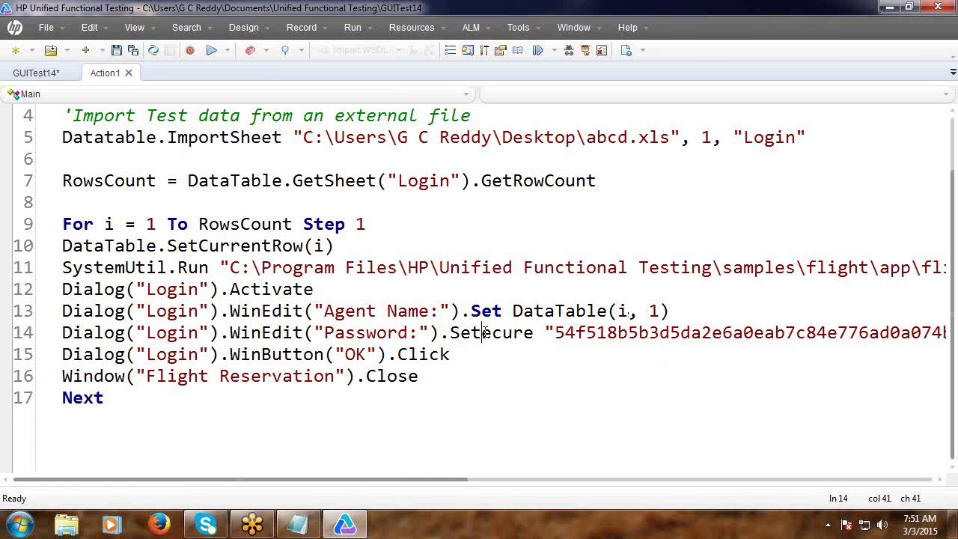
key(Delete)
key(Delete)
key(Delete)
key(Delete)
key(Delete)
key(Delete)
key(Delete)
key(Delete)
key(Delete)
key(Delete)
key(Delete)
key(Delete)
key(Delete)
key(Delete)
key(Delete)
key(Delete)
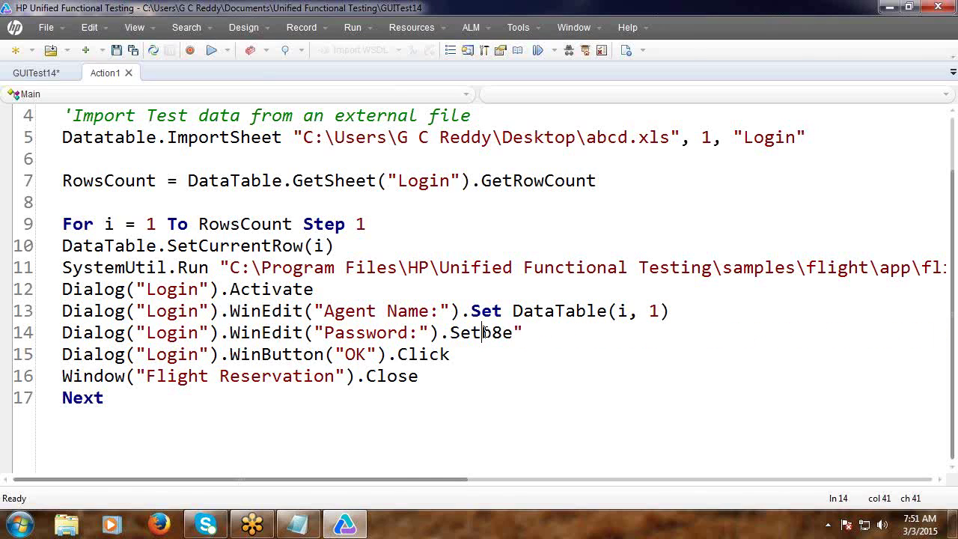
key(Return)
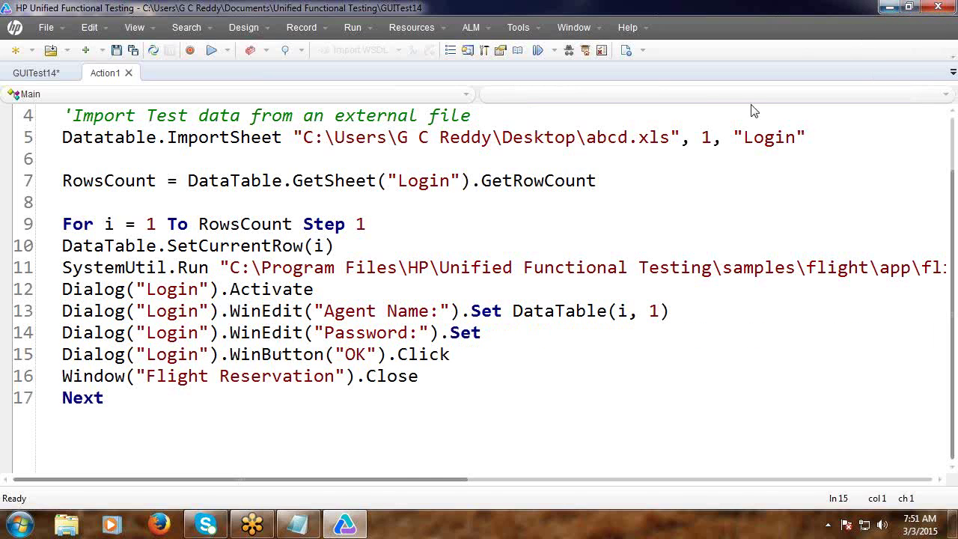
Open abcd.xls from the desktop, check its Agent and Password columns A and B, then close Excel.
click(889, 7)
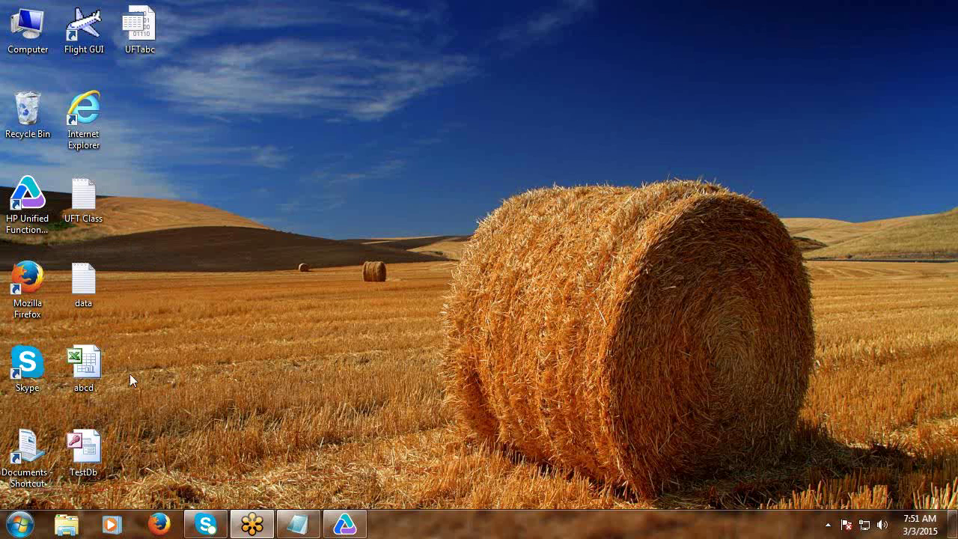
double_click(106, 366)
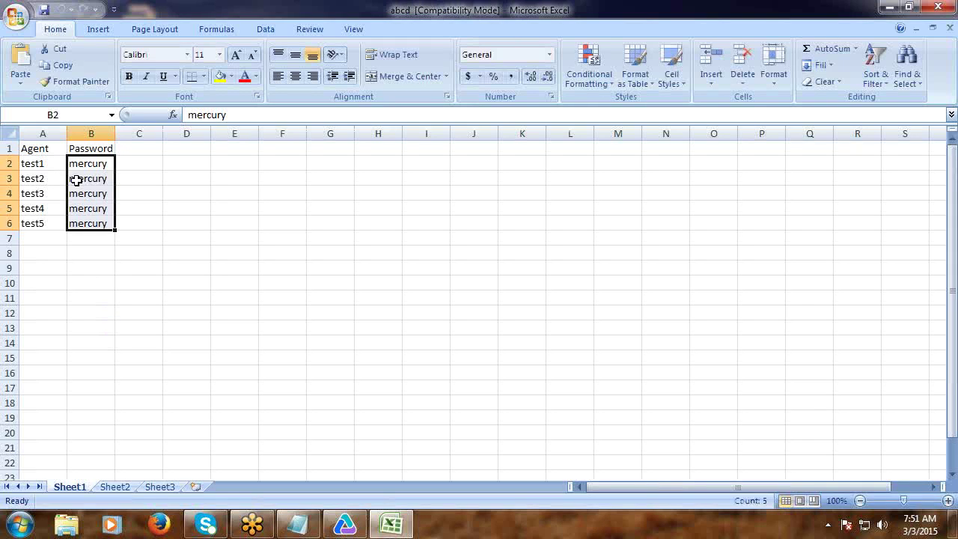
click(43, 134)
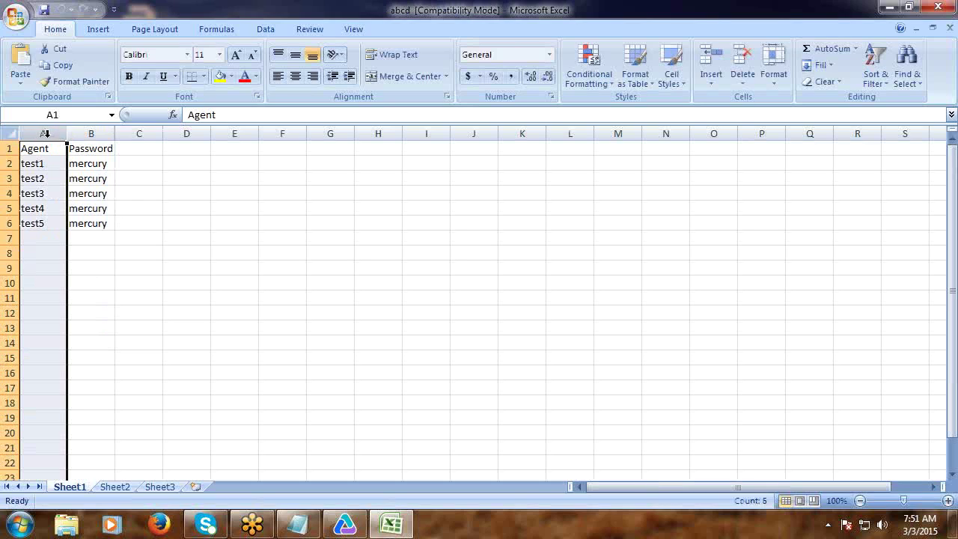
click(9, 138)
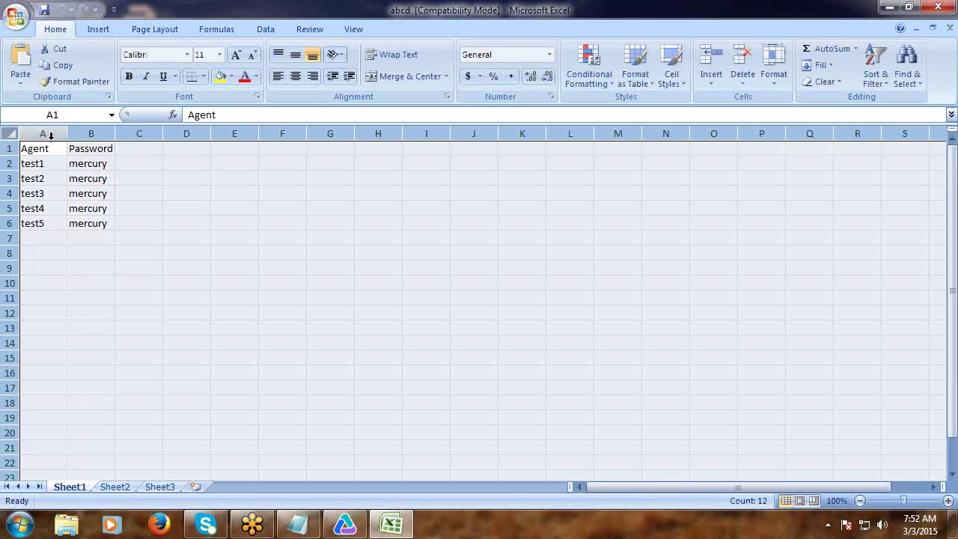
click(88, 133)
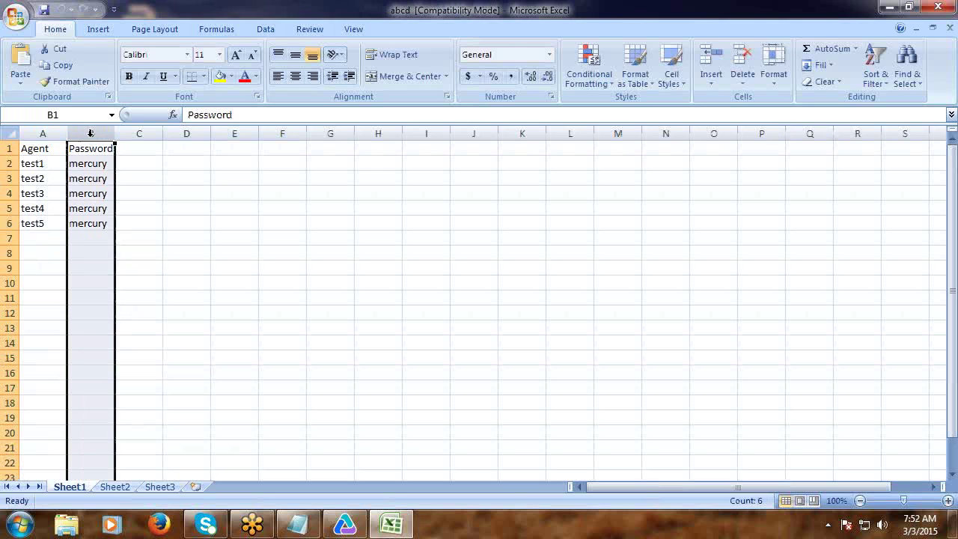
click(889, 10)
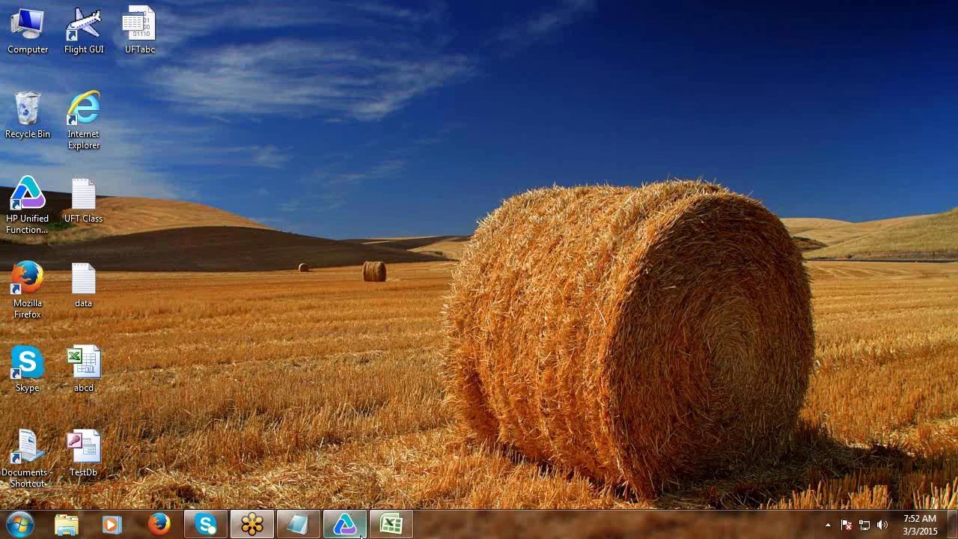
click(391, 524)
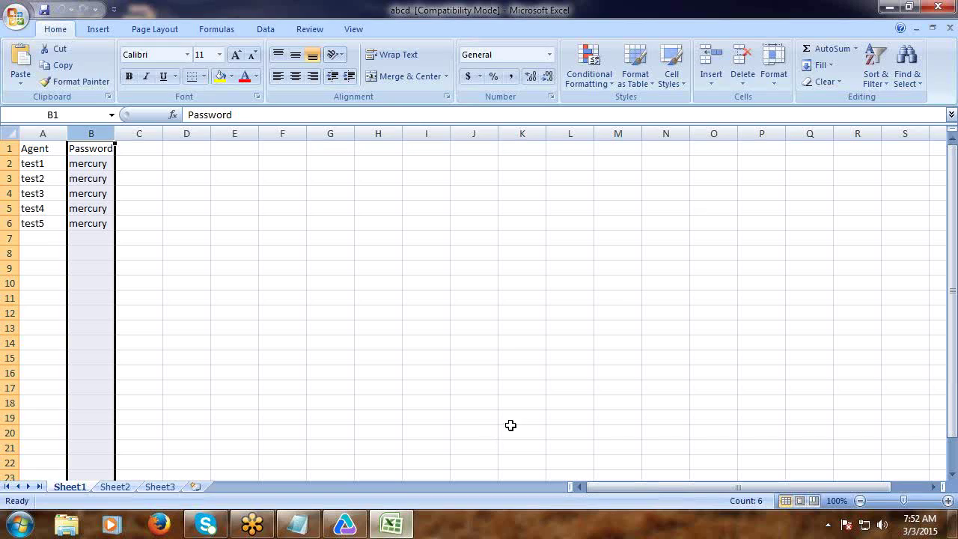
click(938, 7)
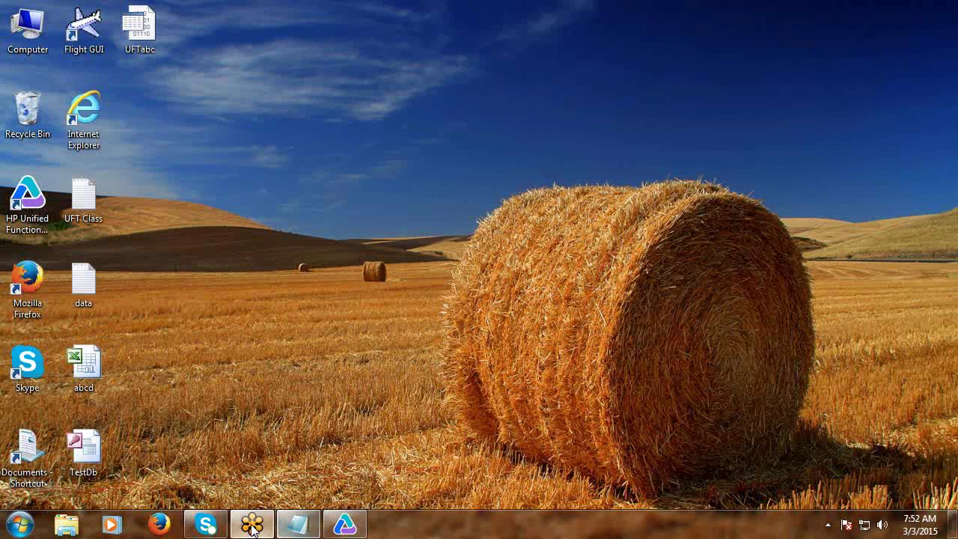
Change the Agent Name lookup from DataTable(i, 1) to DataTable(i, "A").
click(356, 522)
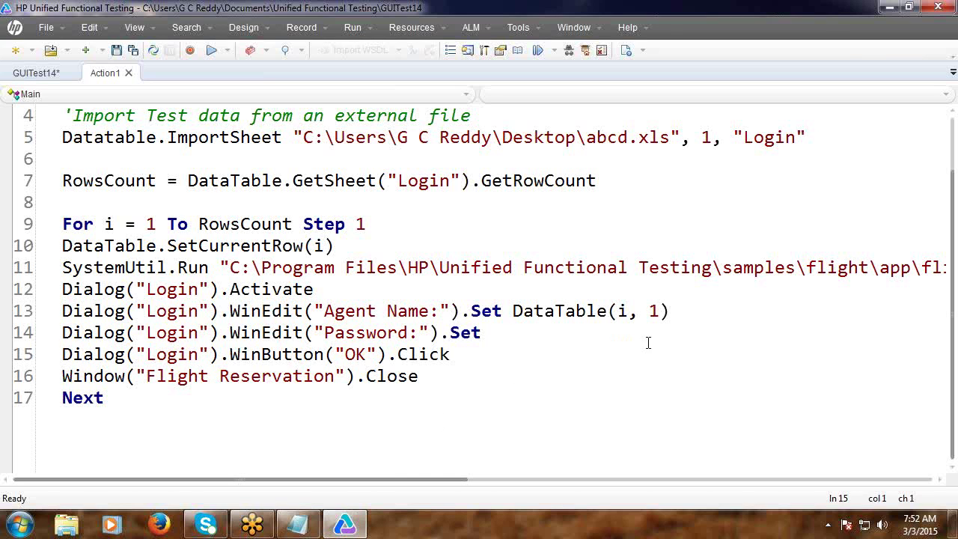
click(648, 311)
double_click(654, 311)
click(654, 311)
text("A")
click(736, 316)
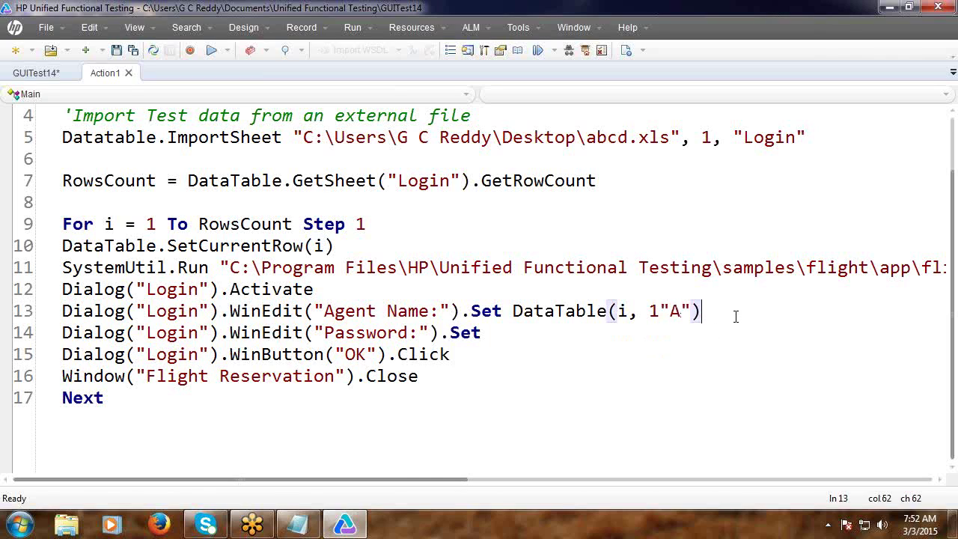
click(661, 313)
key(BackSpace)
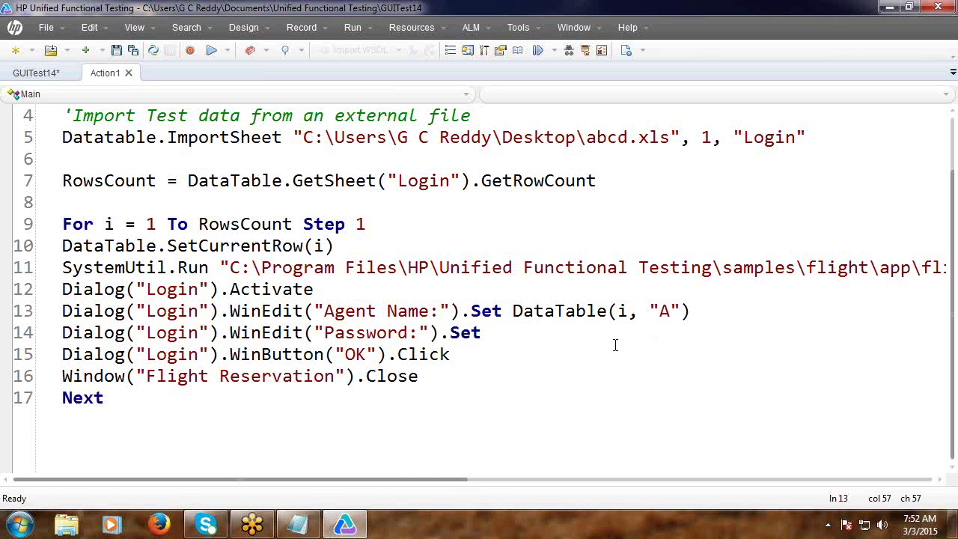
Set the password line to DataTable(i, 2) and add a wait 2 line below it.
click(539, 341)
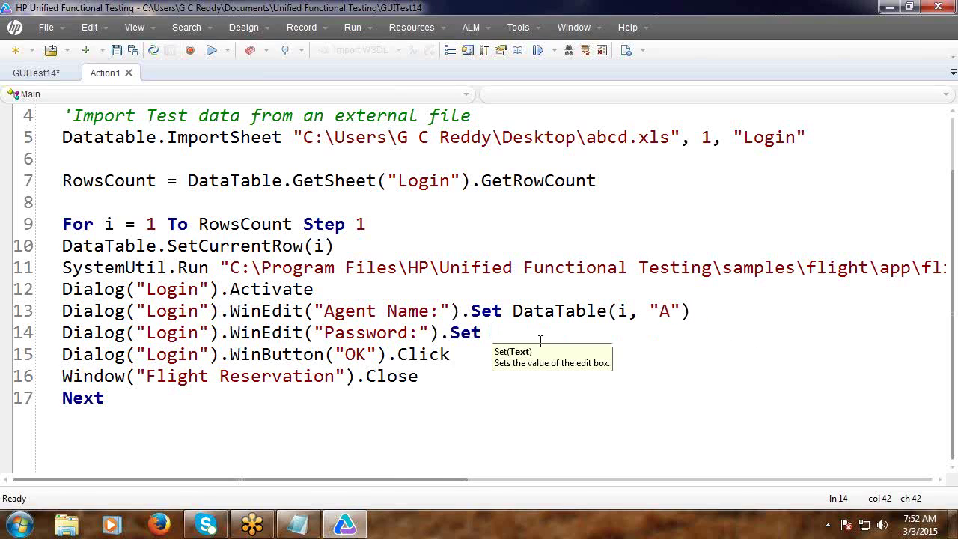
text(DataTable)
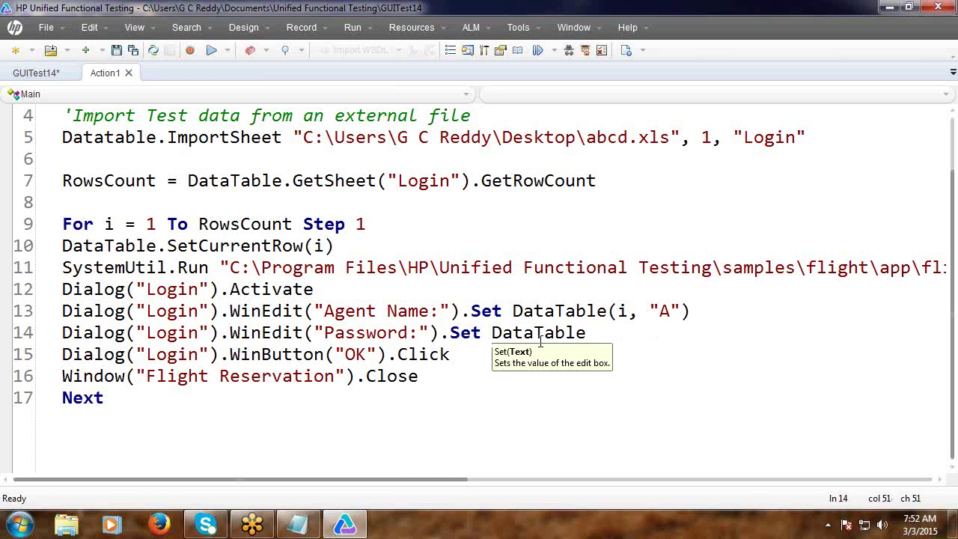
text((i,)
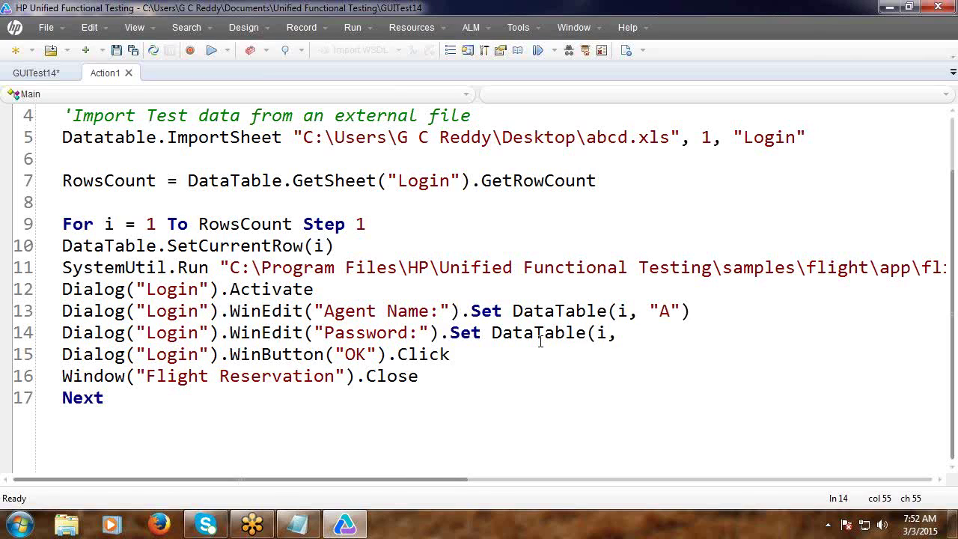
text(2))
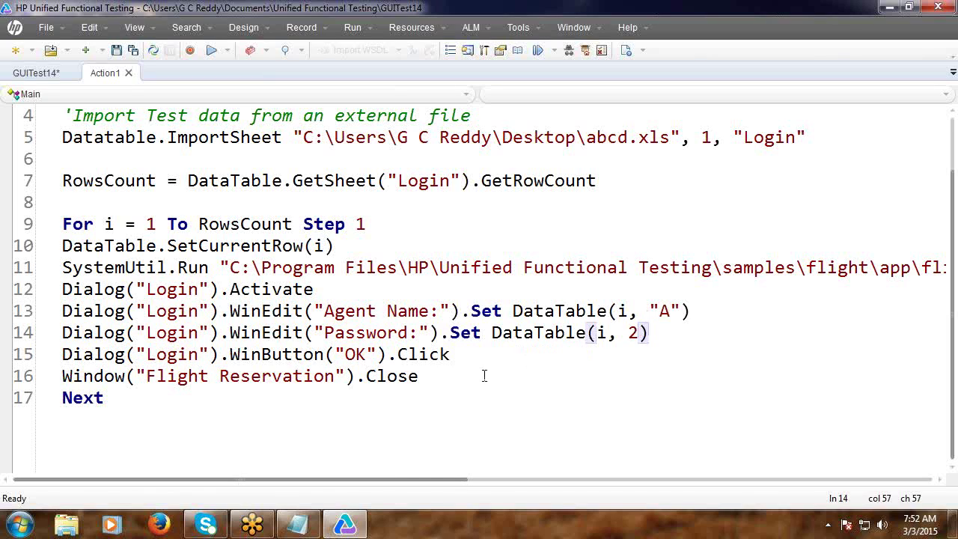
key(Return)
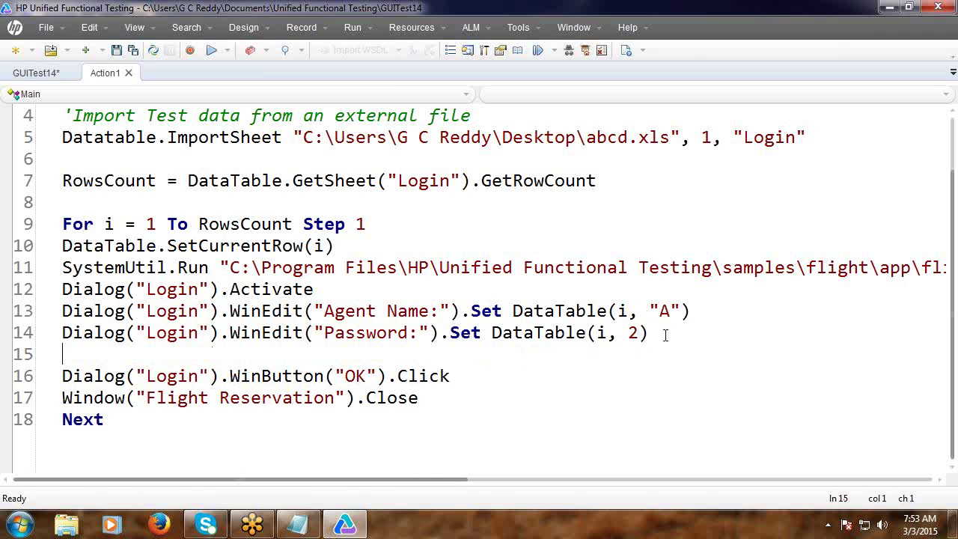
text(wait 2)
click(650, 375)
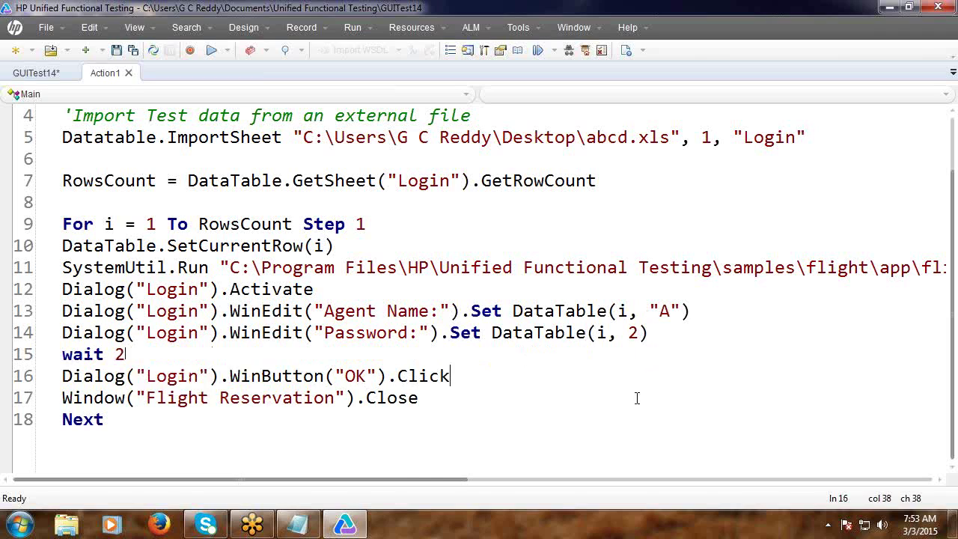
click(140, 423)
Edit the For loop on line 9 so it reads Step 2.
click(367, 226)
text(2)
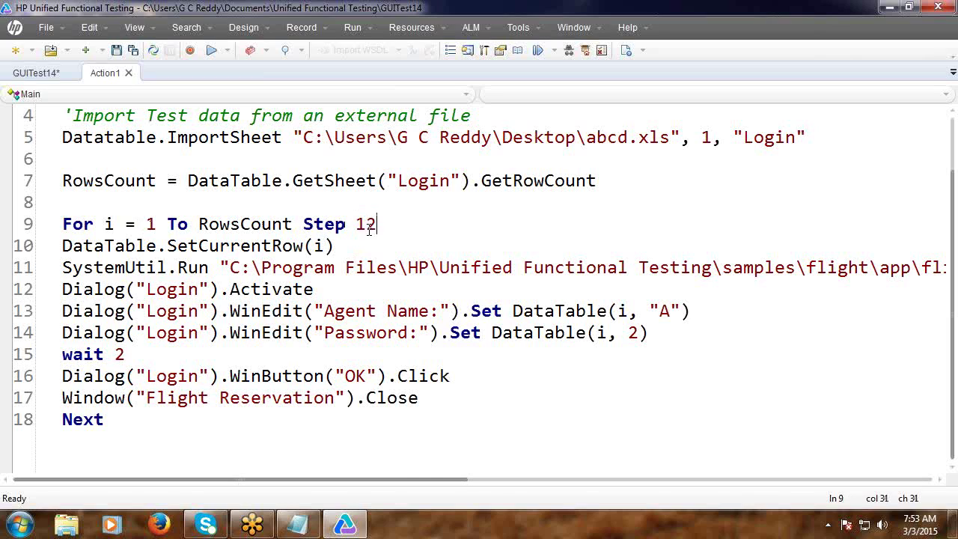
click(365, 227)
key(BackSpace)
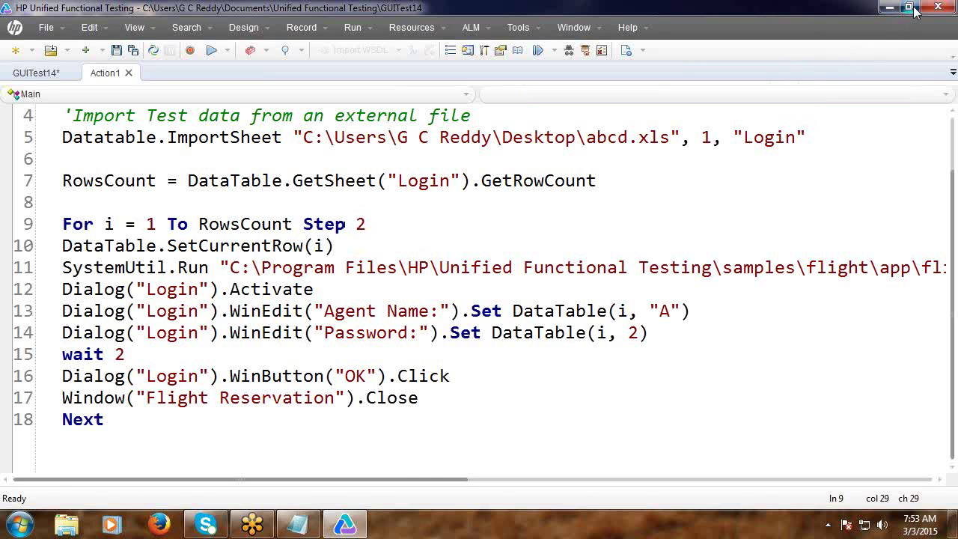
Run the test, stop it at the missing A sheet error, and cancel the leftover Login dialog.
click(909, 7)
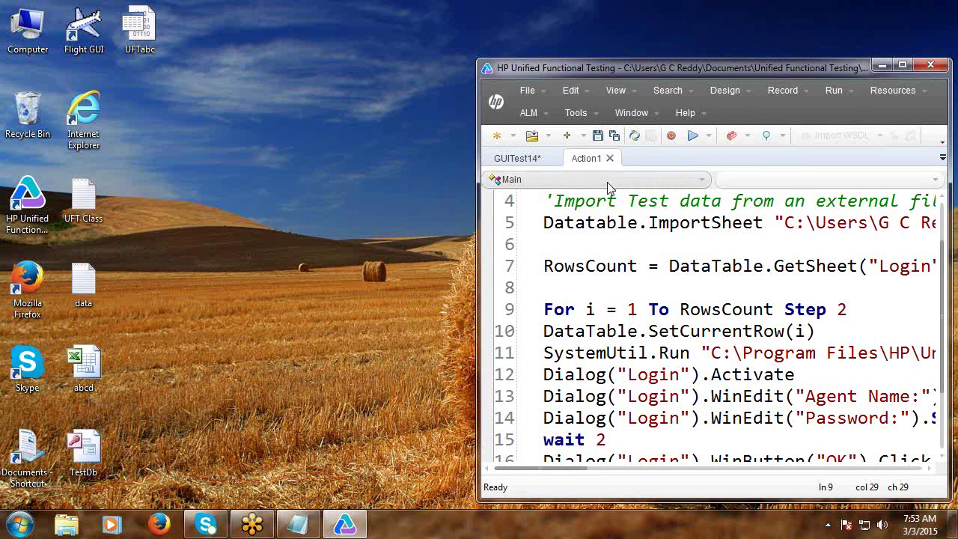
click(689, 138)
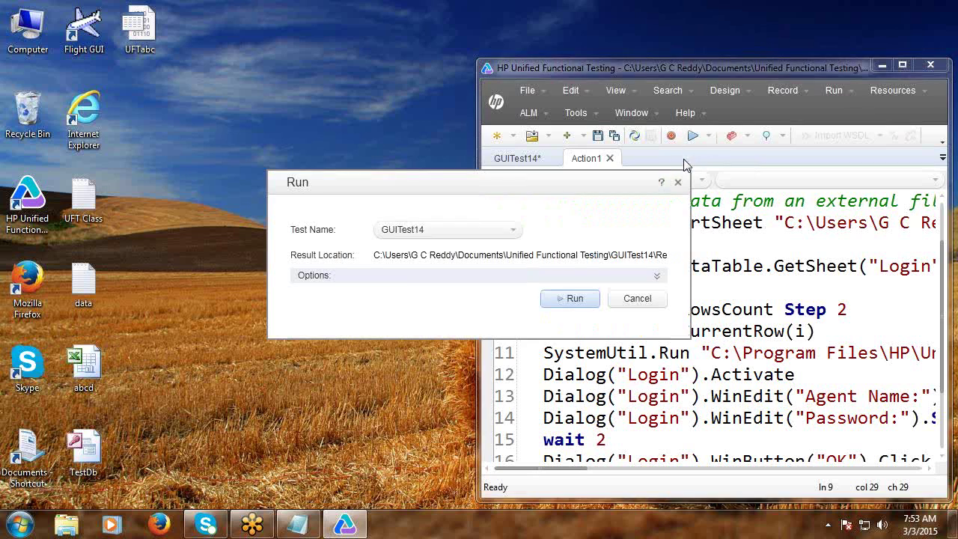
click(574, 298)
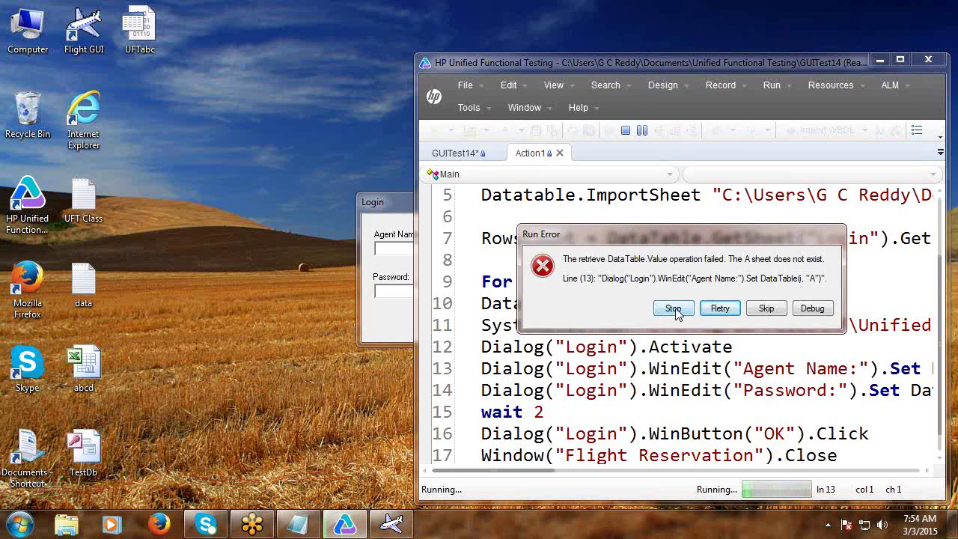
click(674, 310)
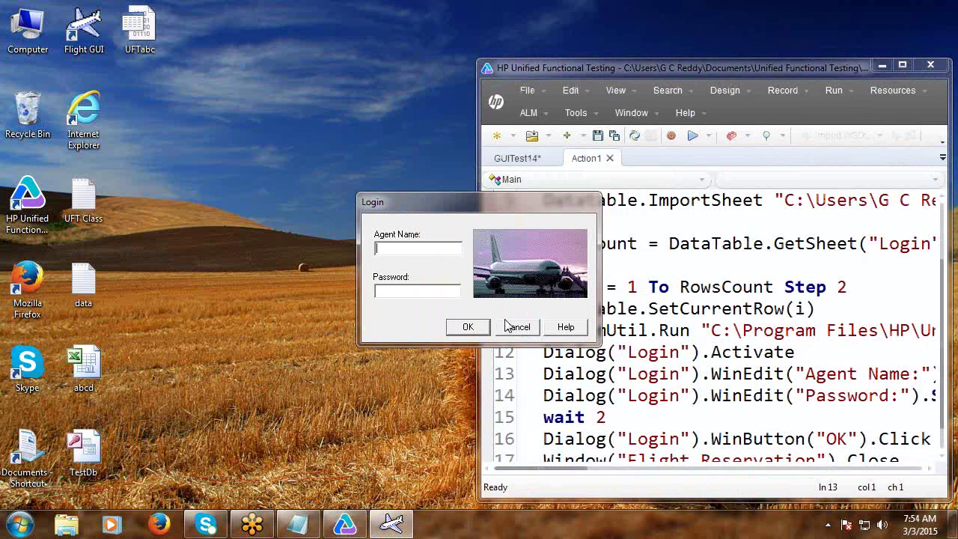
click(515, 326)
click(902, 66)
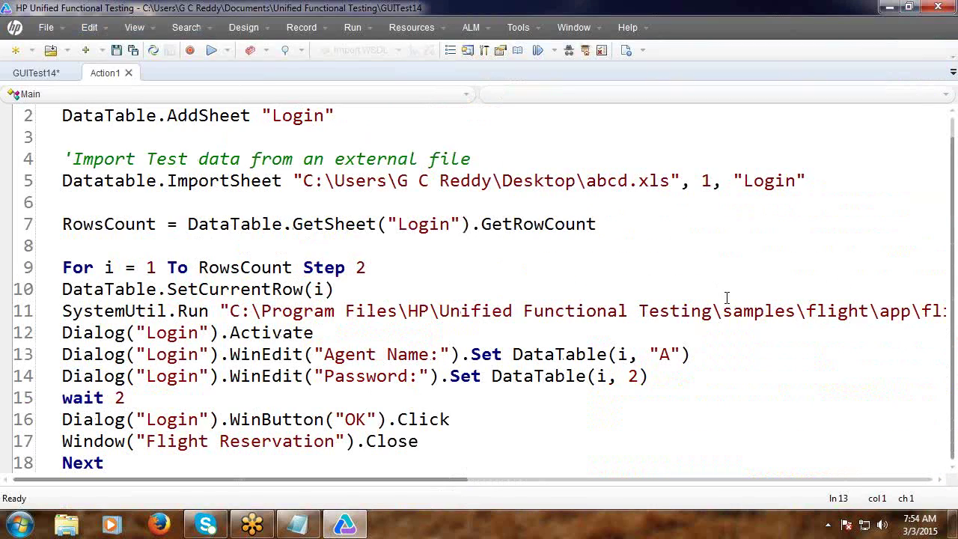
Replace "A" with 1 on line 13 so Agent Name reads DataTable(i, 1).
click(682, 354)
key(BackSpace)
key(BackSpace)
key(BackSpace)
text(1)
Rerun the test and stop it at the missing parameter index 1 error.
click(912, 11)
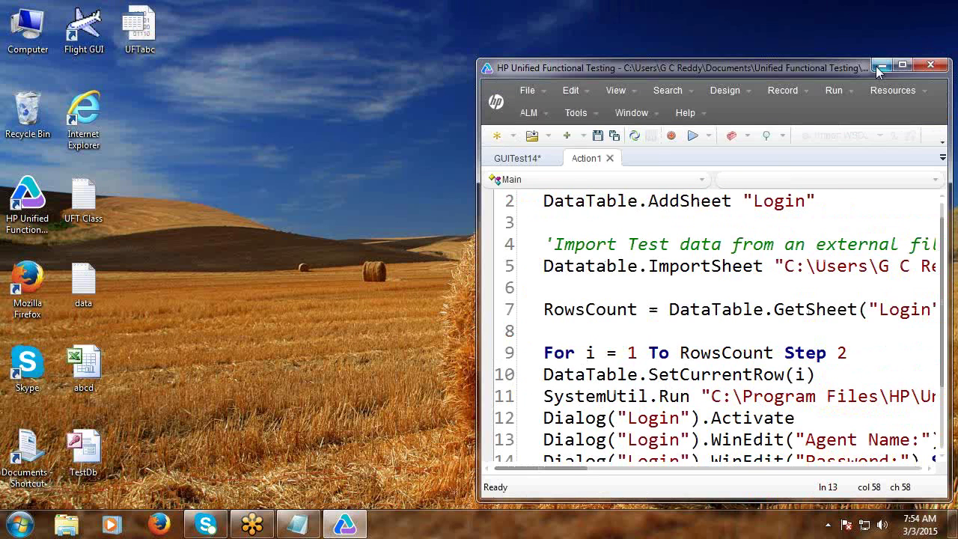
click(692, 136)
click(574, 298)
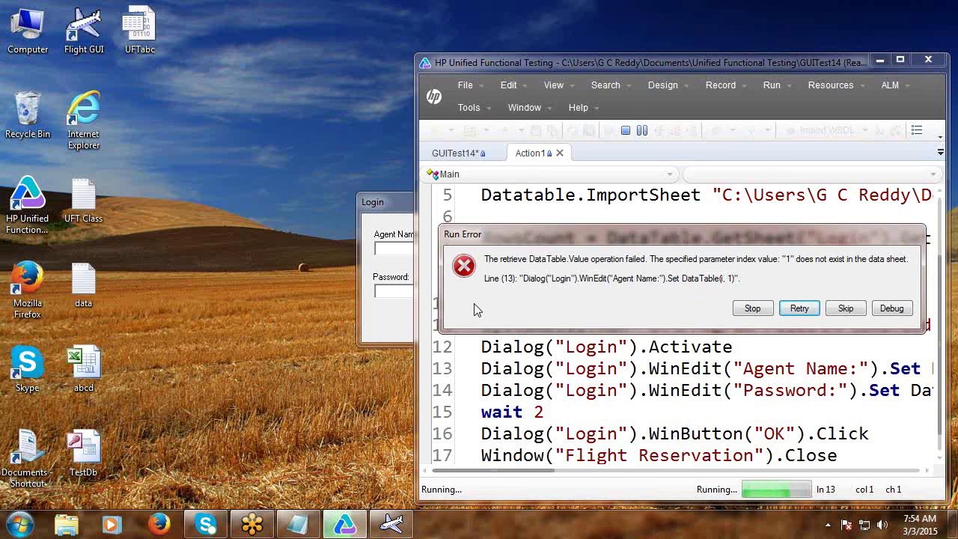
click(751, 307)
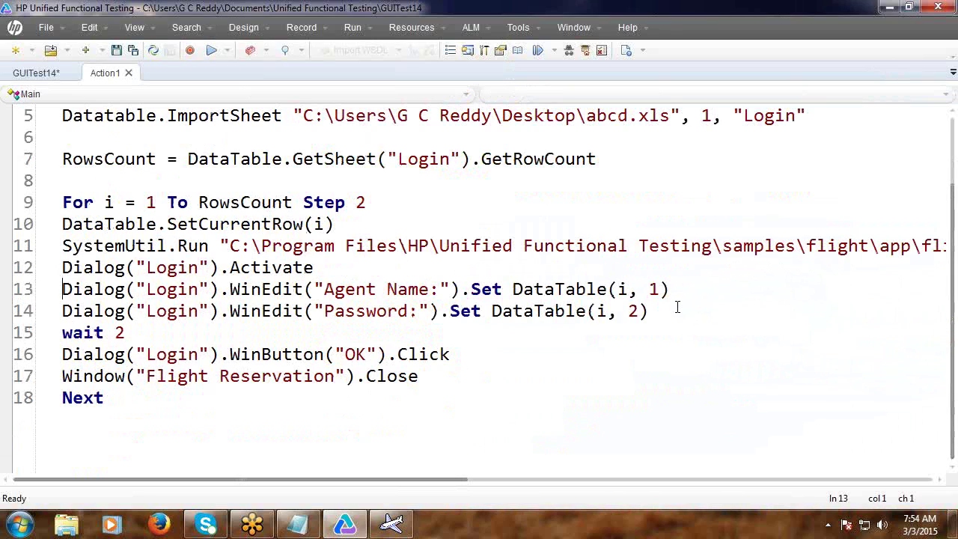
Rewrite the Agent Name lookup on line 13 as DataTable(1, 3).
click(622, 290)
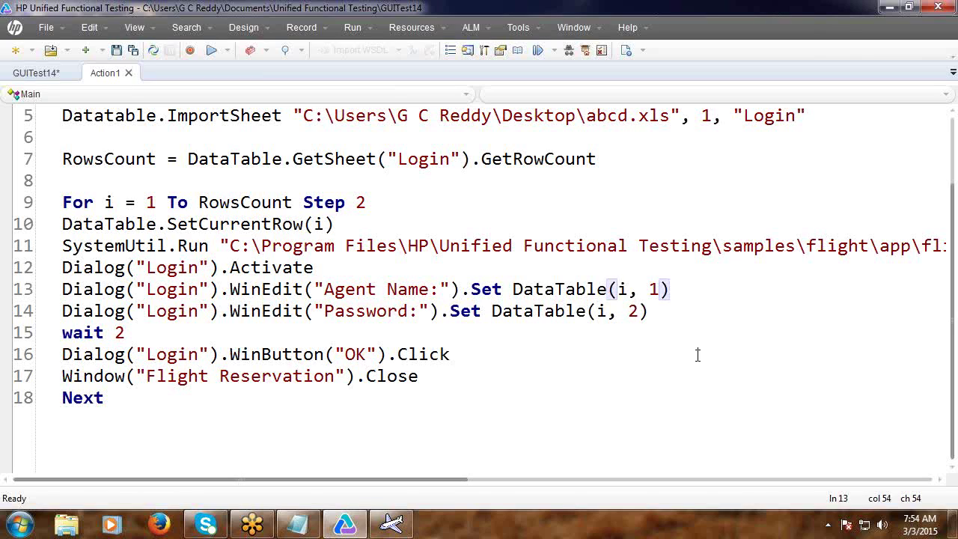
key(Delete)
key(Delete)
key(Delete)
key(Delete)
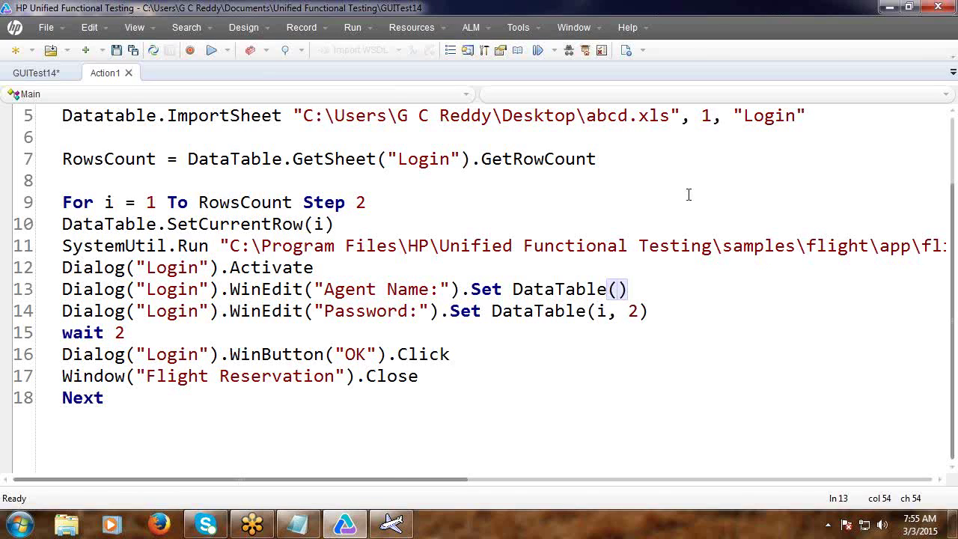
double_click(757, 119)
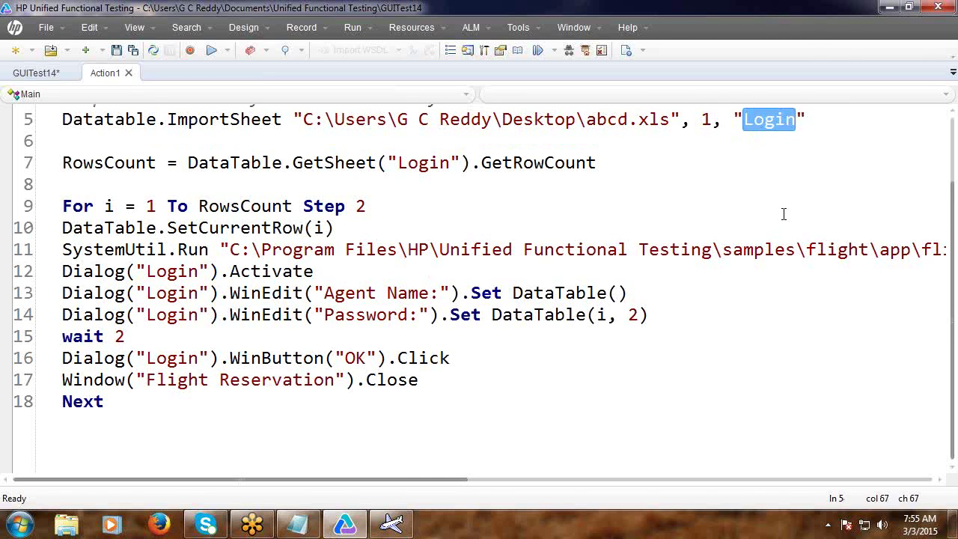
click(618, 293)
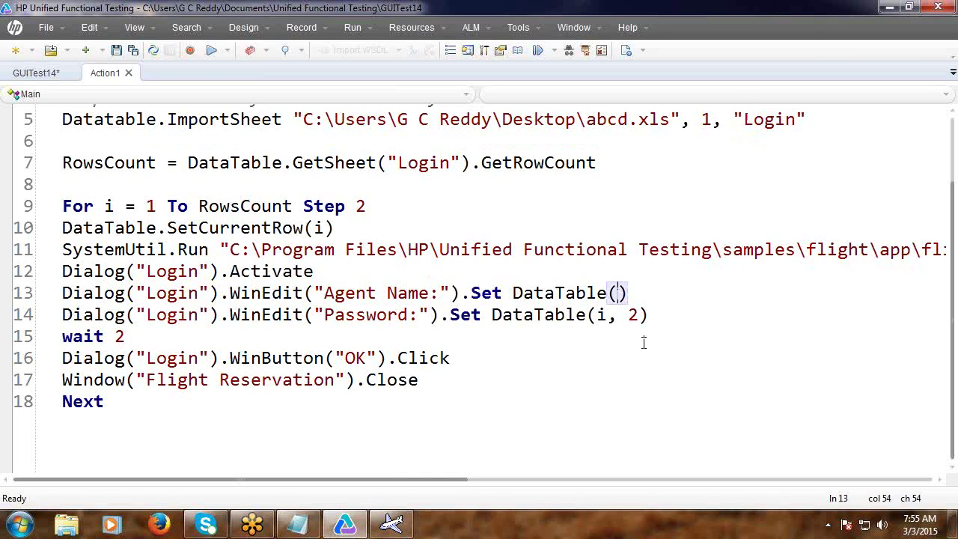
text(1)
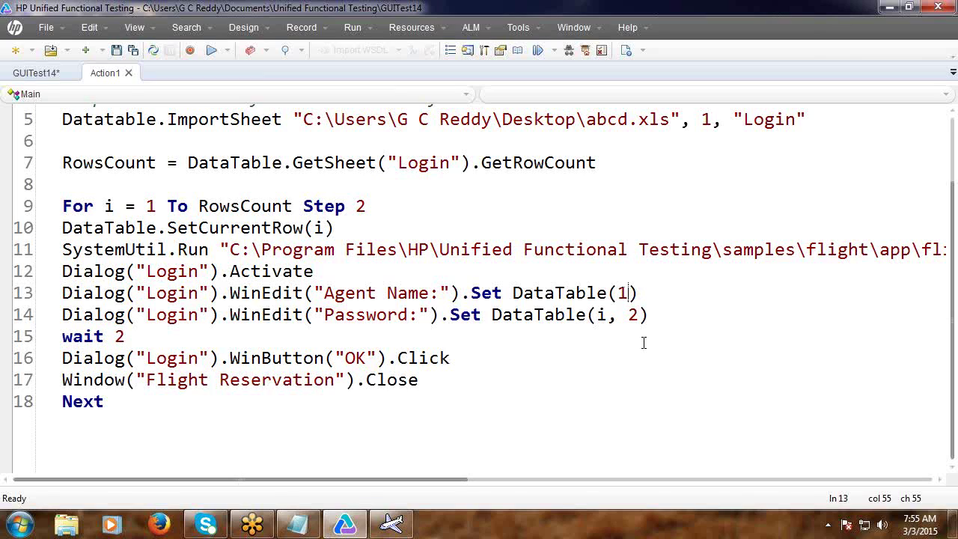
text(,)
text(3)
On line 14, replace the row argument i with 2 and remove the old column value 2.
click(601, 315)
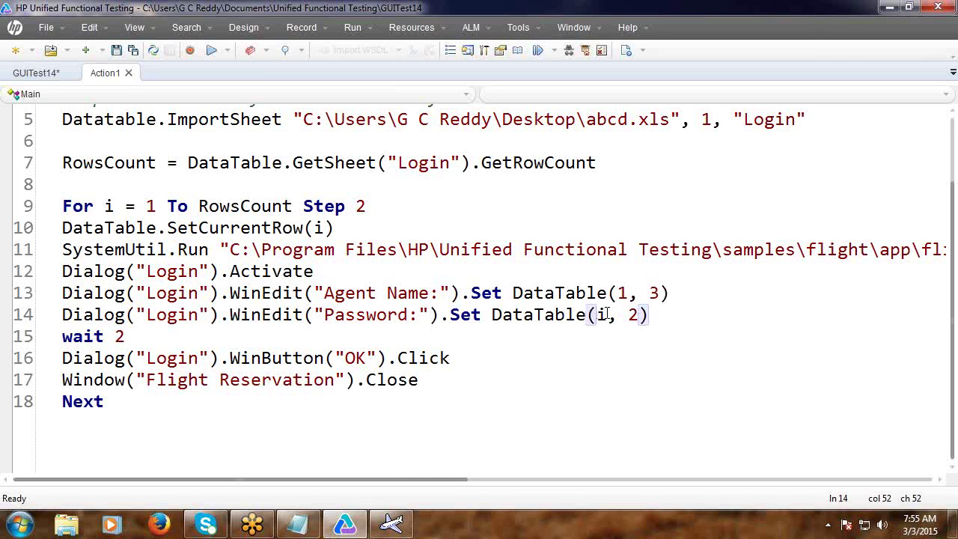
click(608, 315)
key(BackSpace)
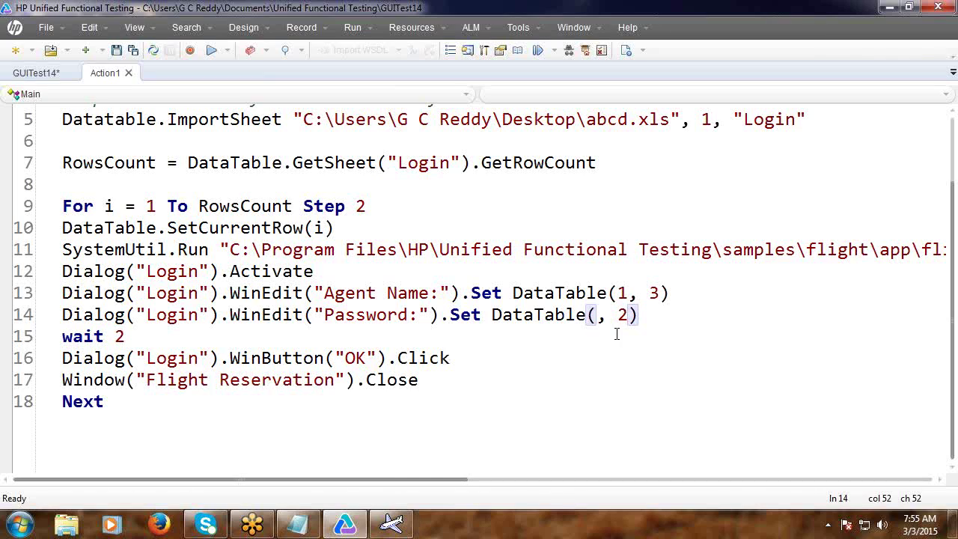
text(2)
click(639, 314)
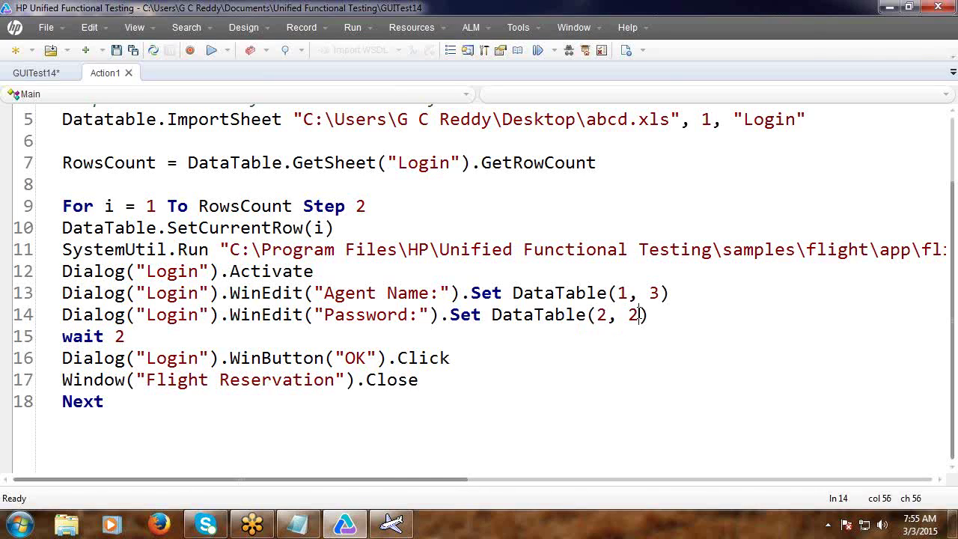
key(BackSpace)
Finish the password line as DataTable(2, 3) and close the leftover flight Login dialog.
text(3)
click(909, 8)
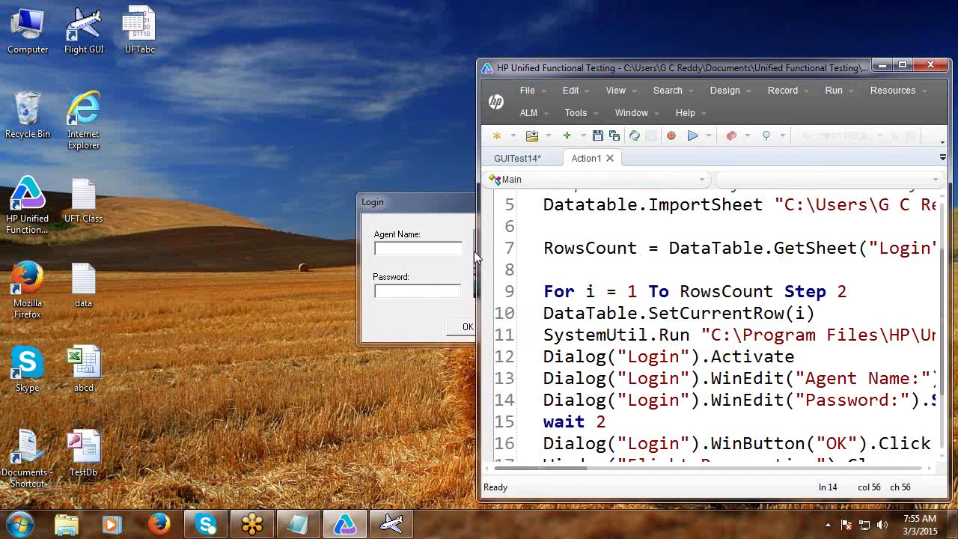
click(418, 291)
click(517, 325)
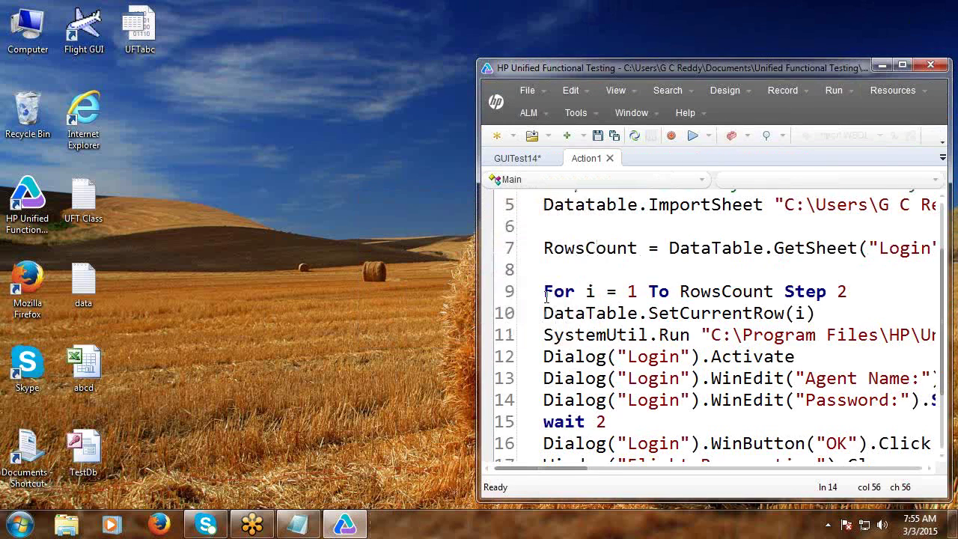
Run the test again with the updated data lookups.
click(692, 136)
click(574, 299)
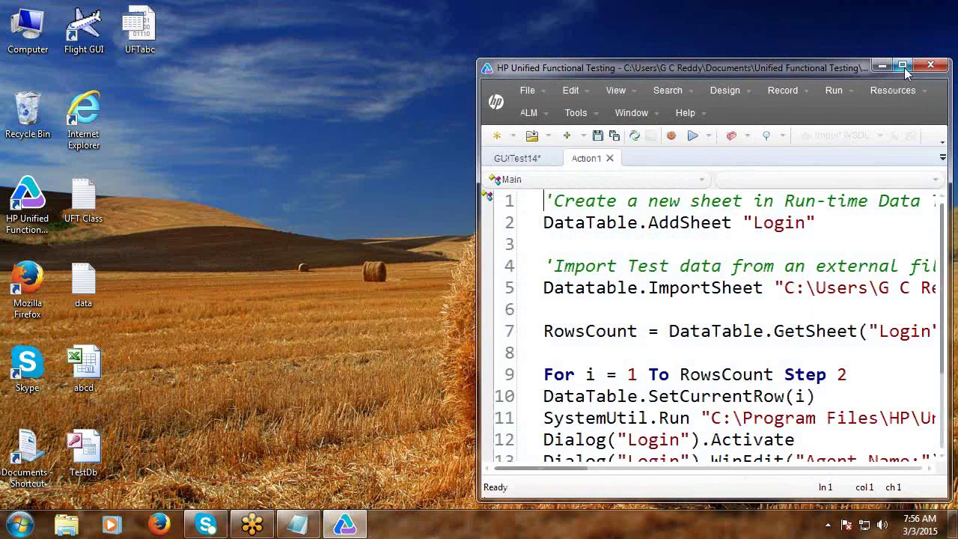
click(903, 66)
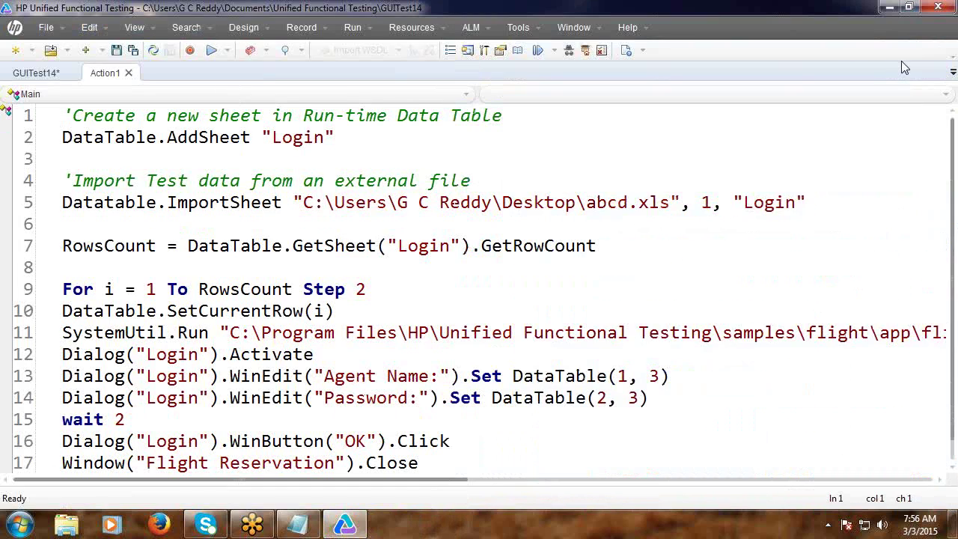
Change the For loop's starting value from 1 to 2.
click(156, 290)
key(BackSpace)
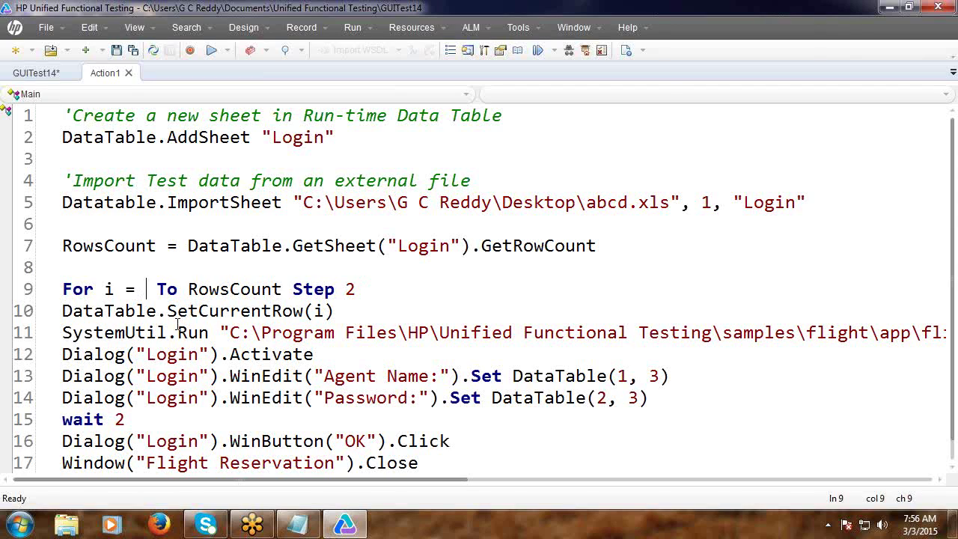
text(2)
Rewrite the Agent Name lookup on line 13 as DataTable("Agent", "Login").
scroll(404, 327, down, 3)
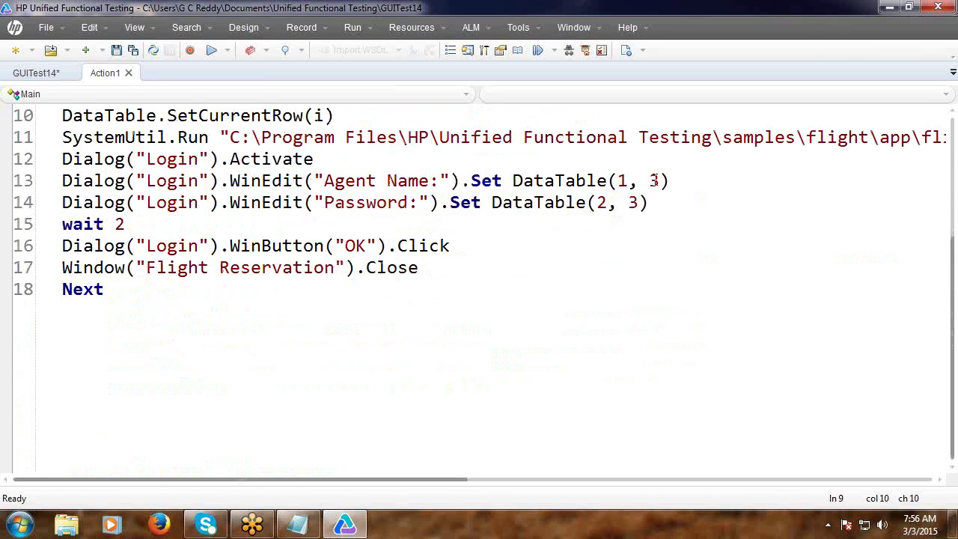
click(655, 180)
key(BackSpace)
scroll(813, 240, up, 2)
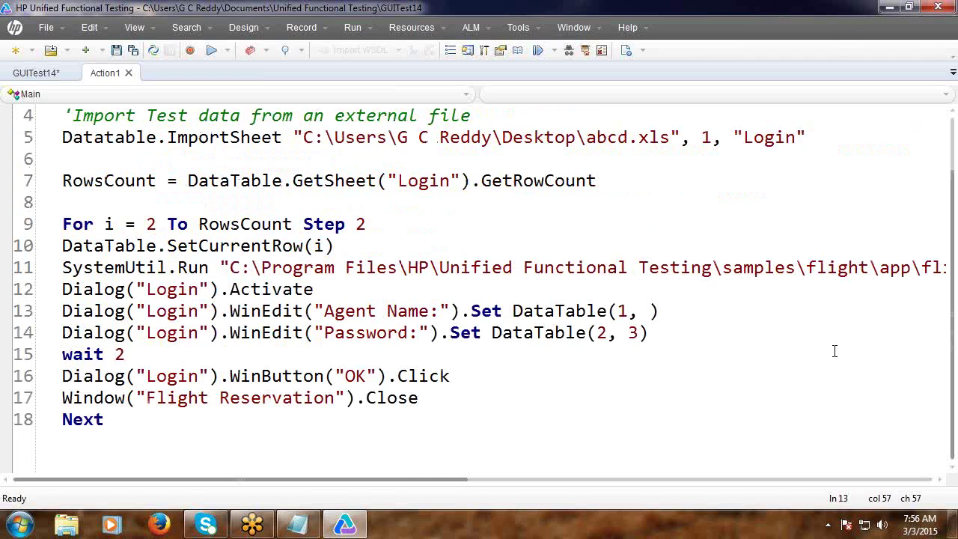
text("Login)
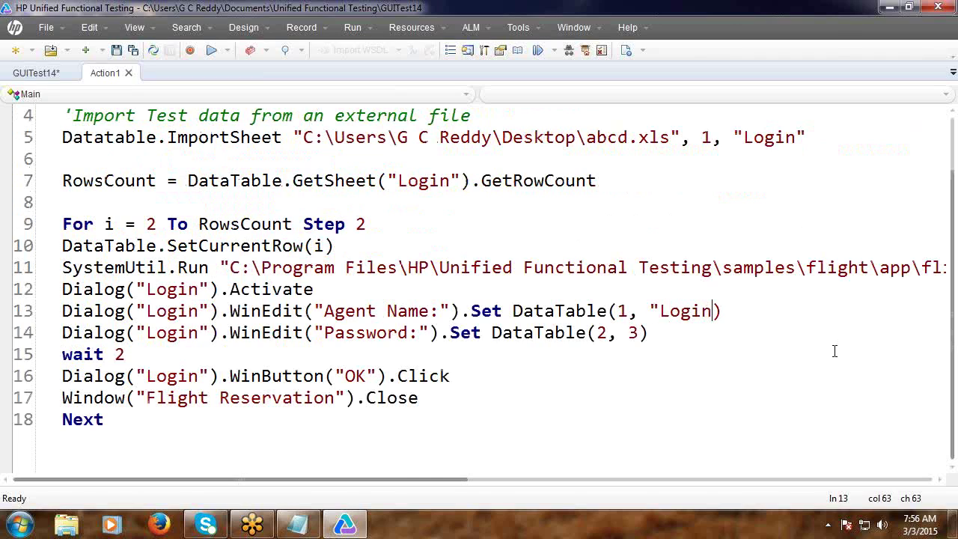
text(")
click(631, 312)
key(BackSpace)
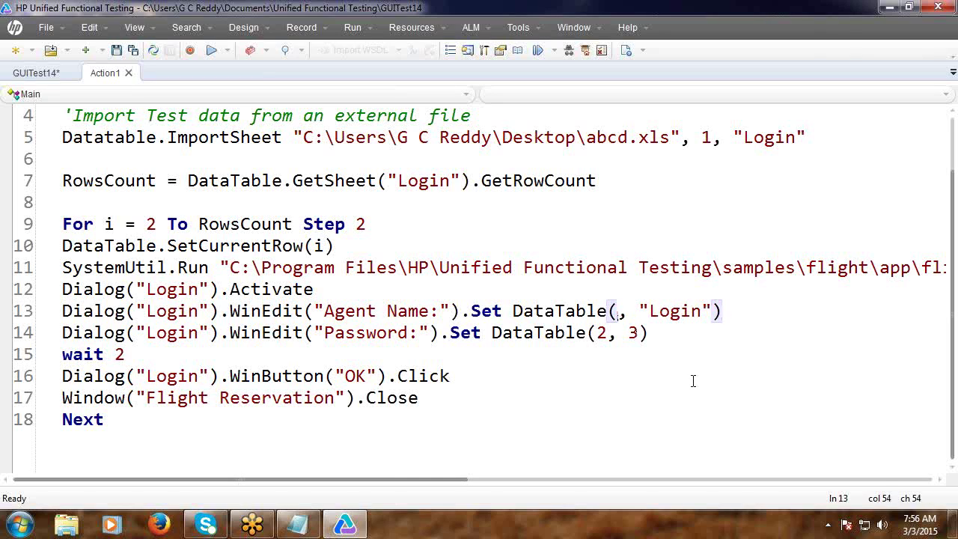
text(")
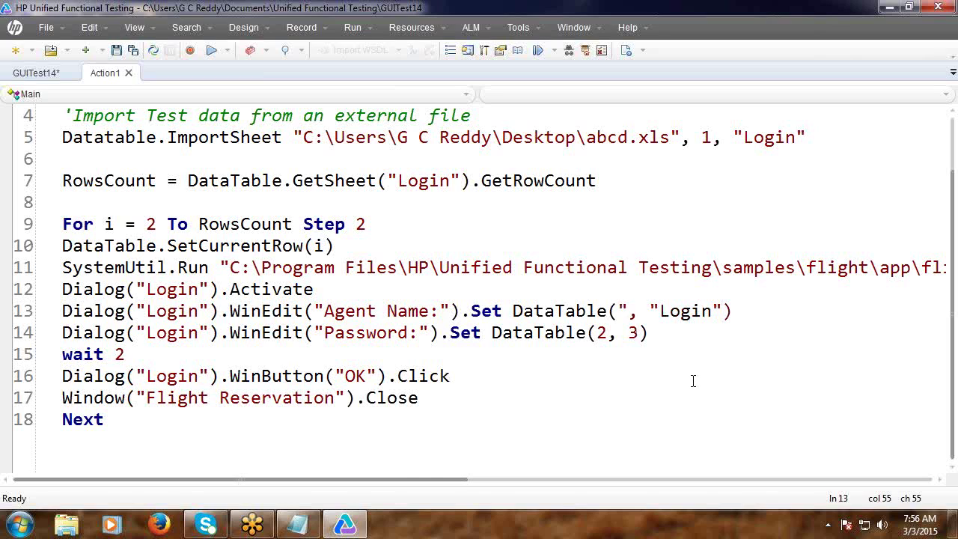
text(Agen)
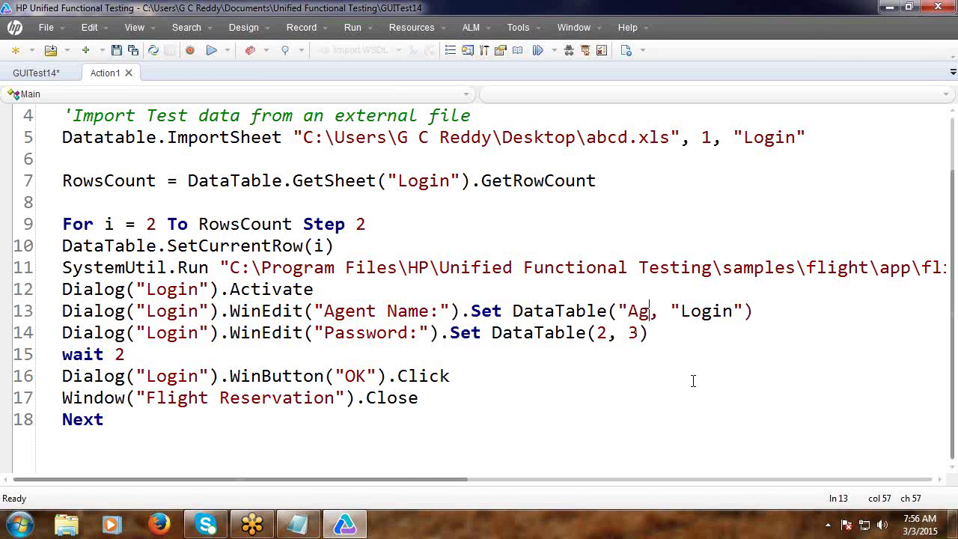
text(y)
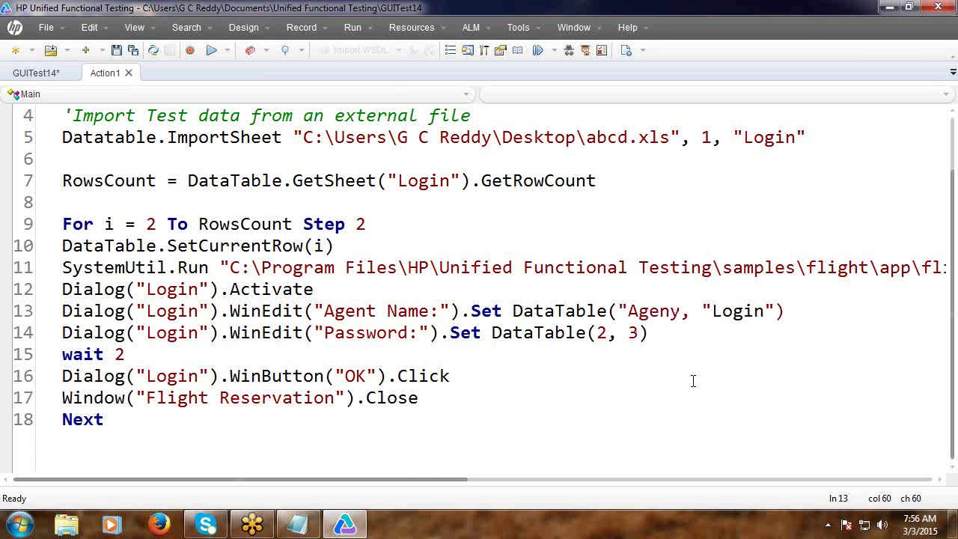
key(BackSpace)
text(t")
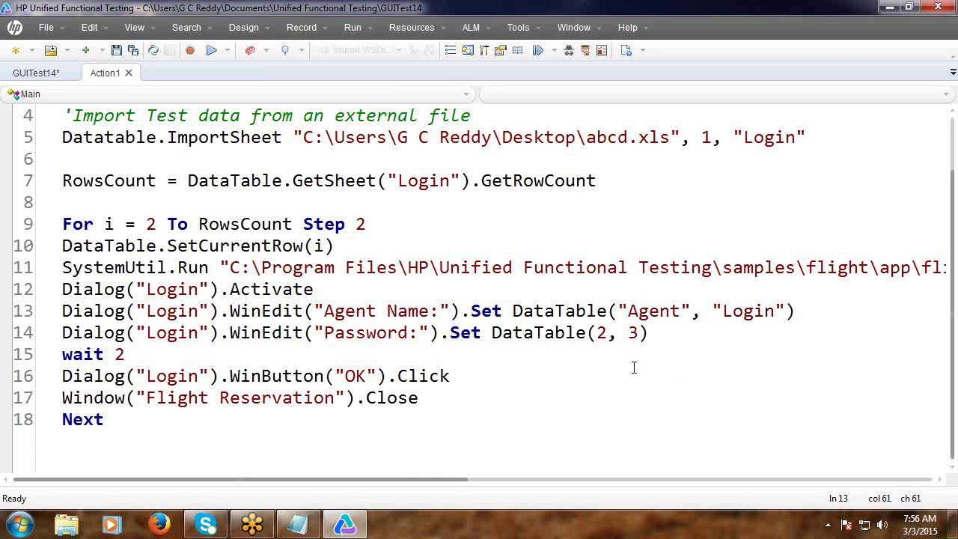
Check the Agent and Login arguments on line 13 and the column argument on line 14.
double_click(648, 316)
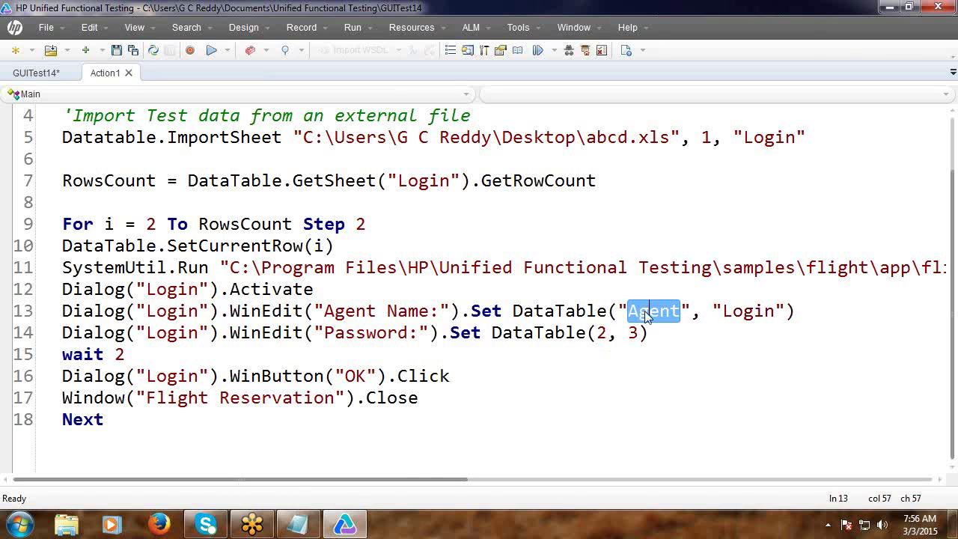
double_click(753, 313)
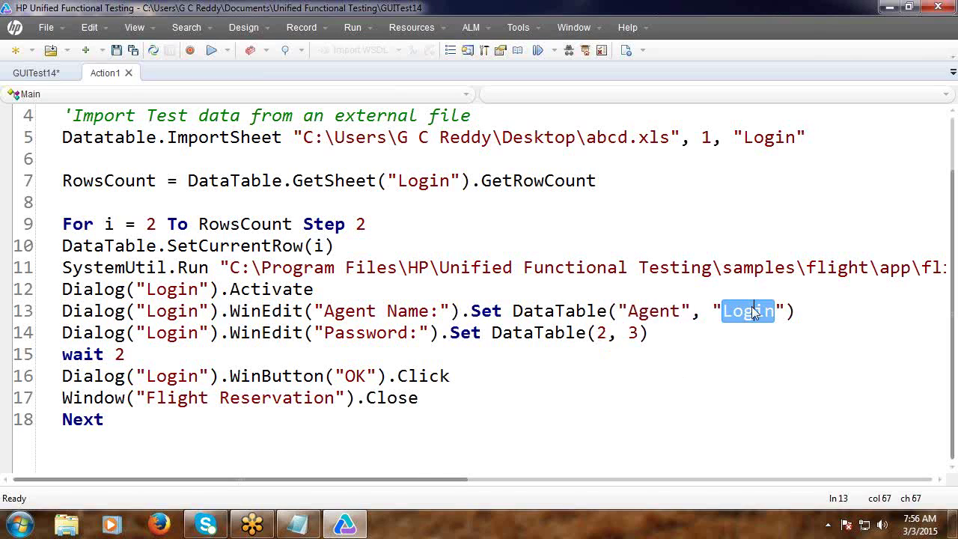
click(666, 354)
click(606, 332)
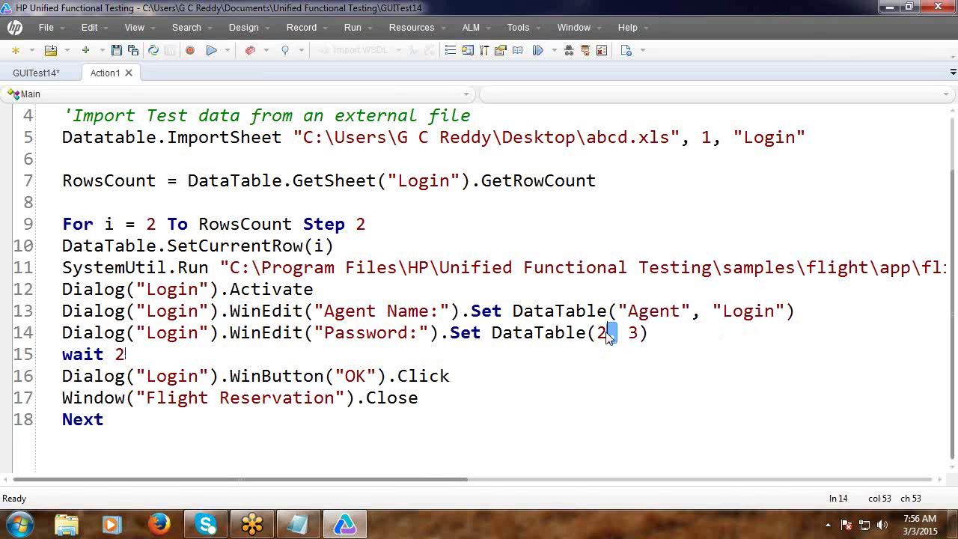
click(634, 332)
click(908, 7)
Run GUITest14 and return to the maximized editor.
click(691, 137)
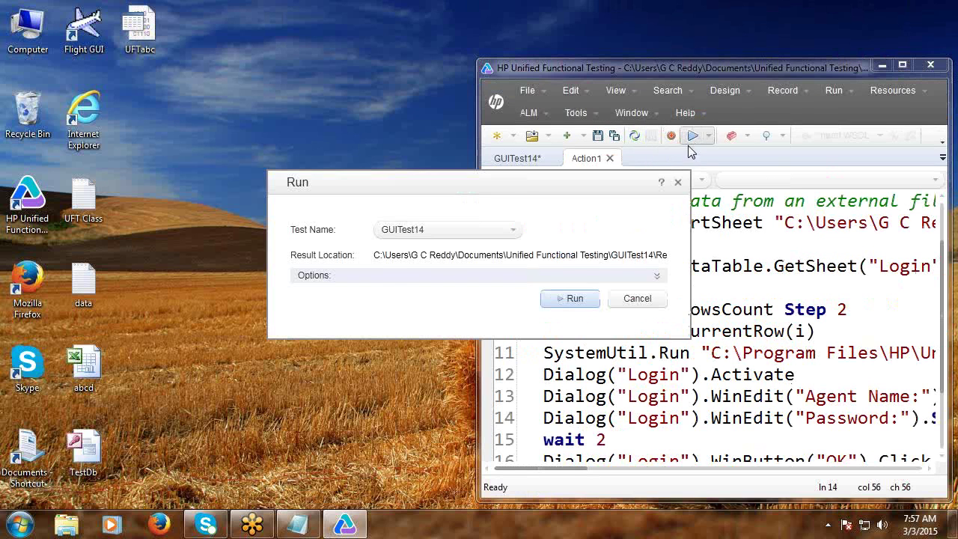
click(572, 299)
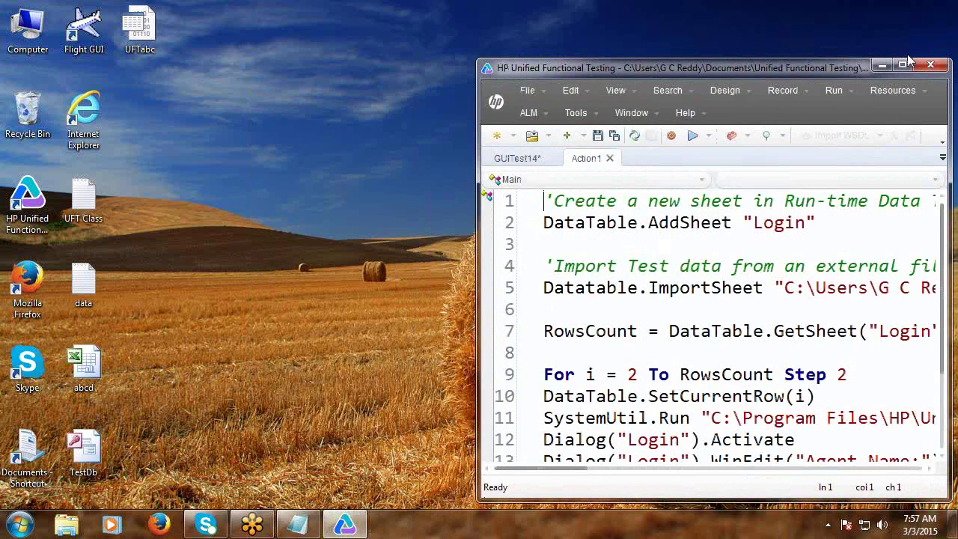
click(904, 65)
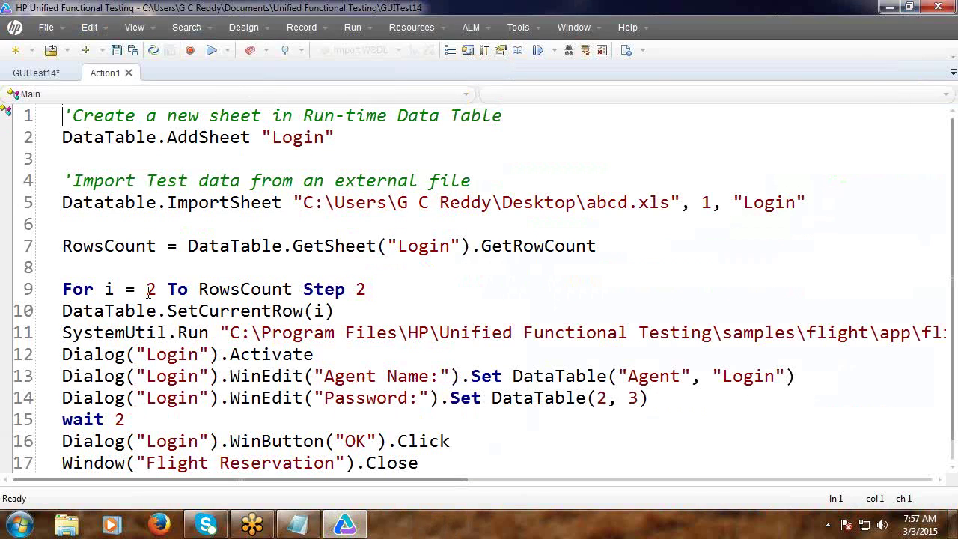
Change line 9 to For i = 1 To RowsCount Step 1.
click(158, 291)
key(BackSpace)
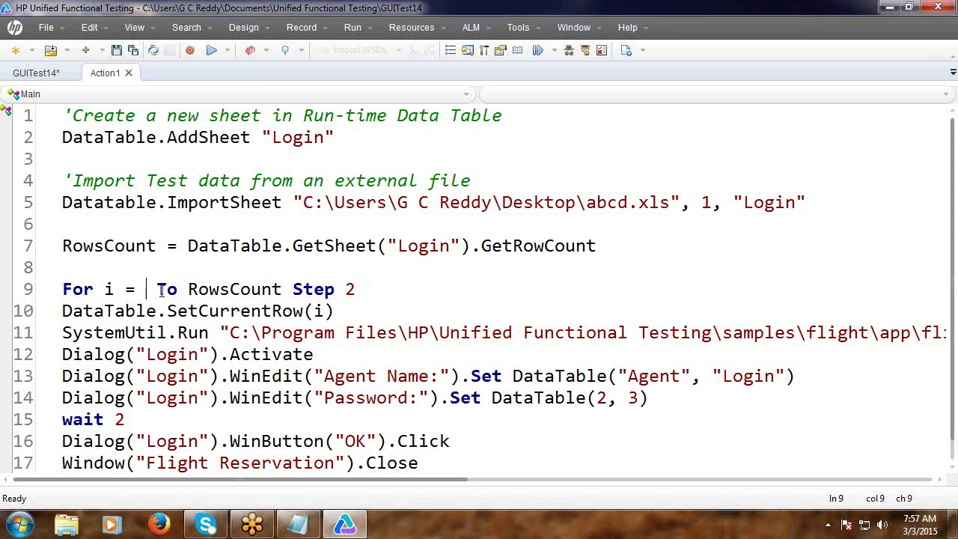
text(1)
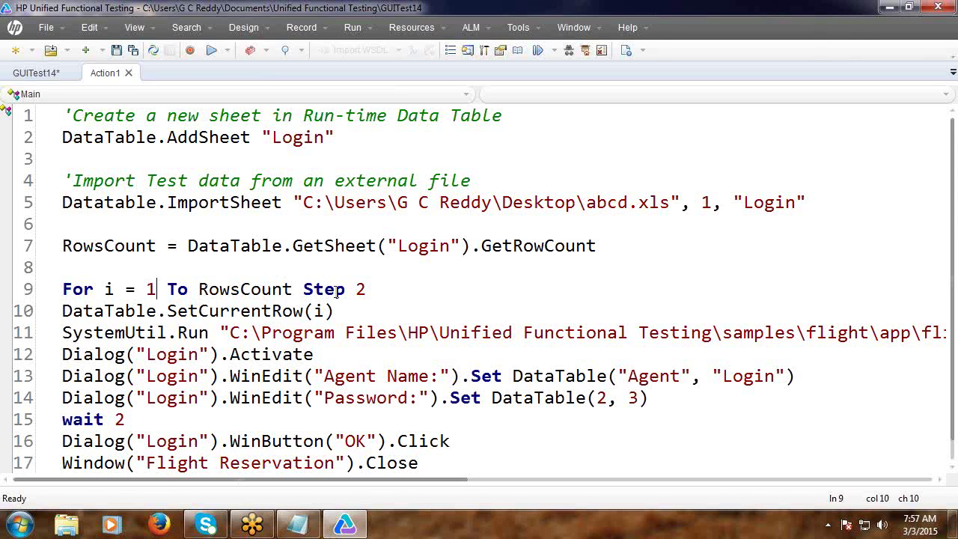
key(BackSpace)
text(1)
Run the updated GUITest14 again.
click(909, 7)
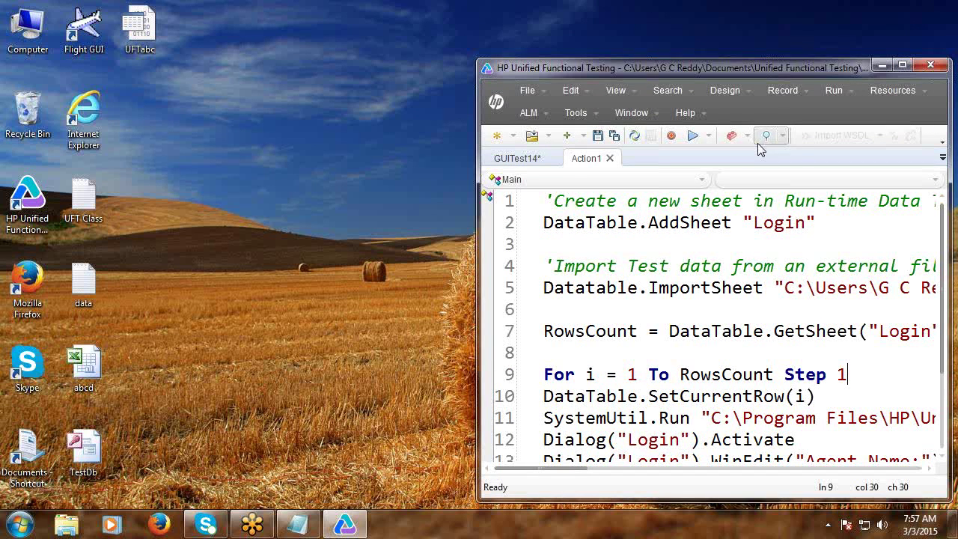
click(693, 138)
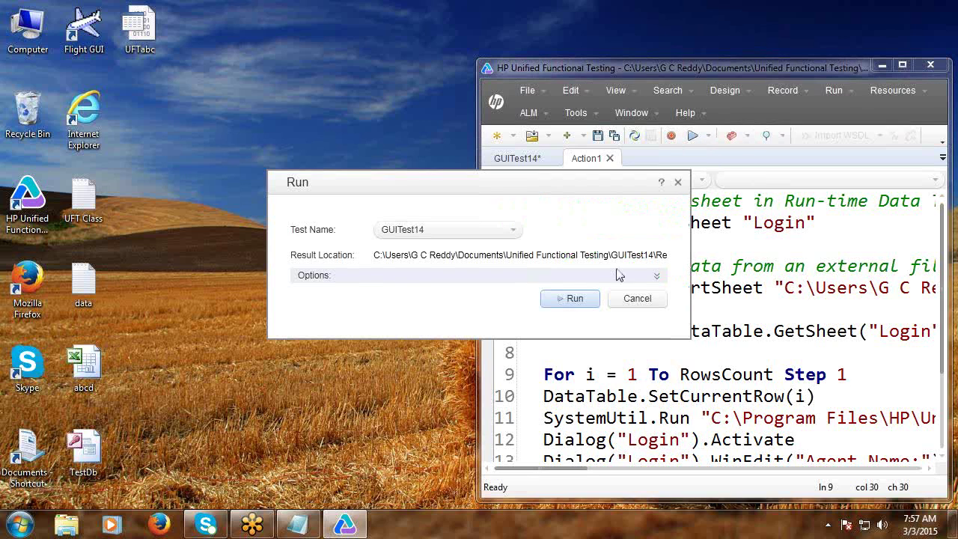
click(572, 298)
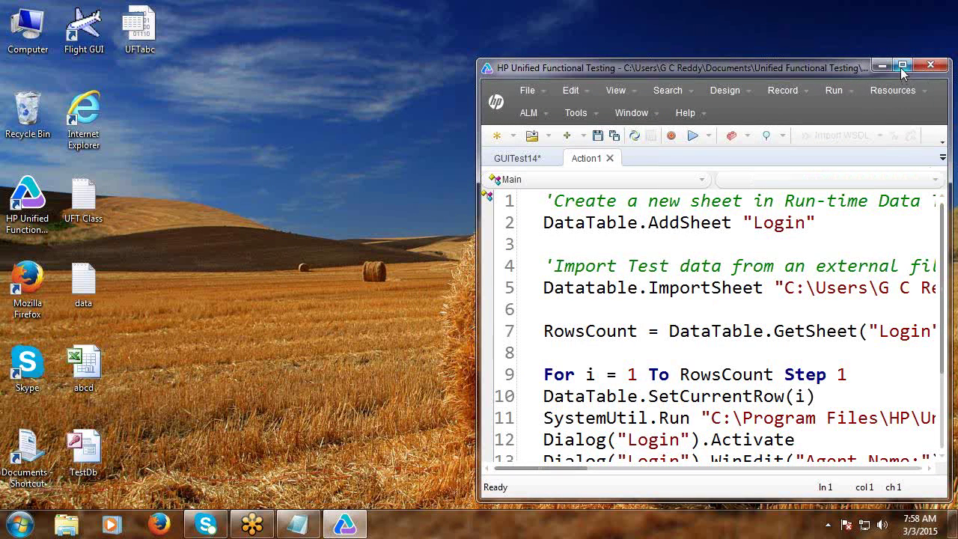
Cut the whole GUITest14 script and paste it into the Notepad notes under "Ex:", followed by a dashed line.
click(902, 66)
key(ctrl+a)
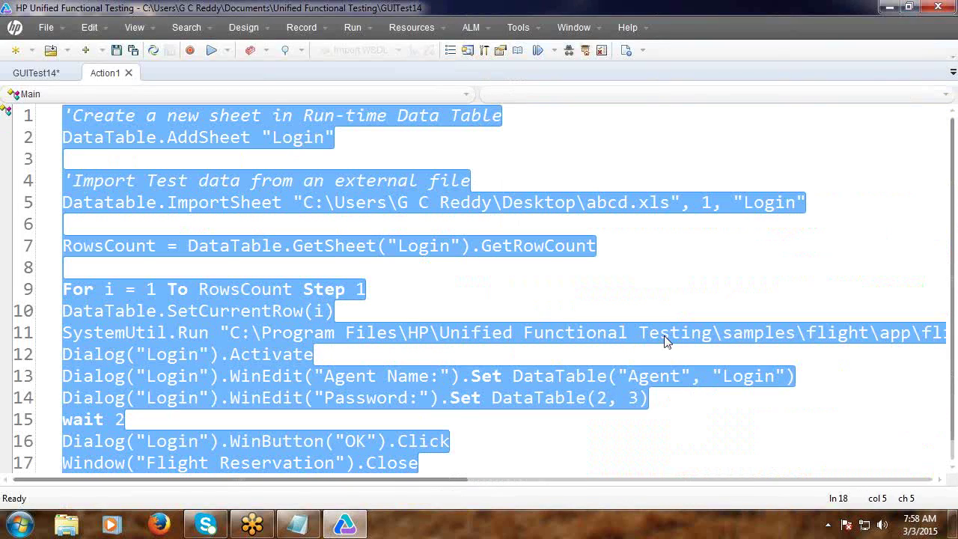
key(ctrl+x)
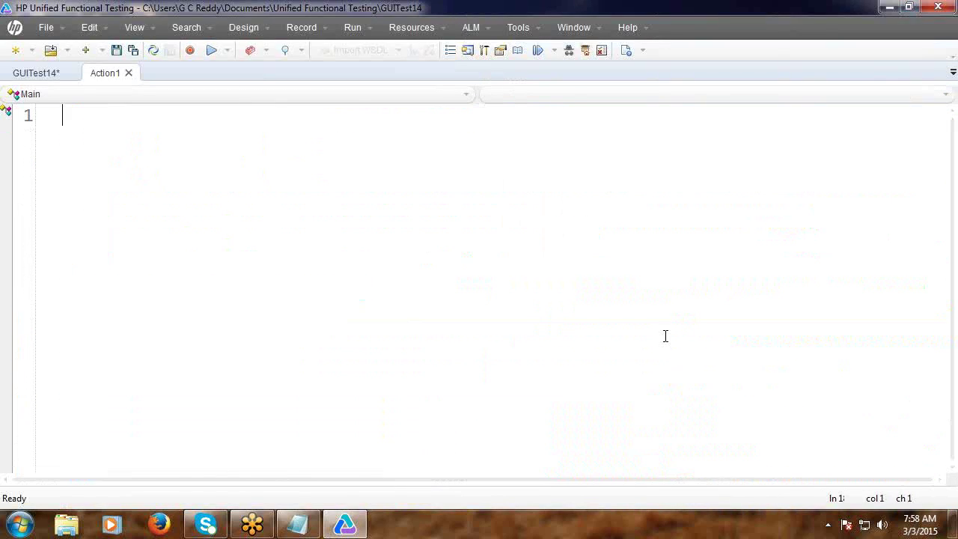
click(298, 525)
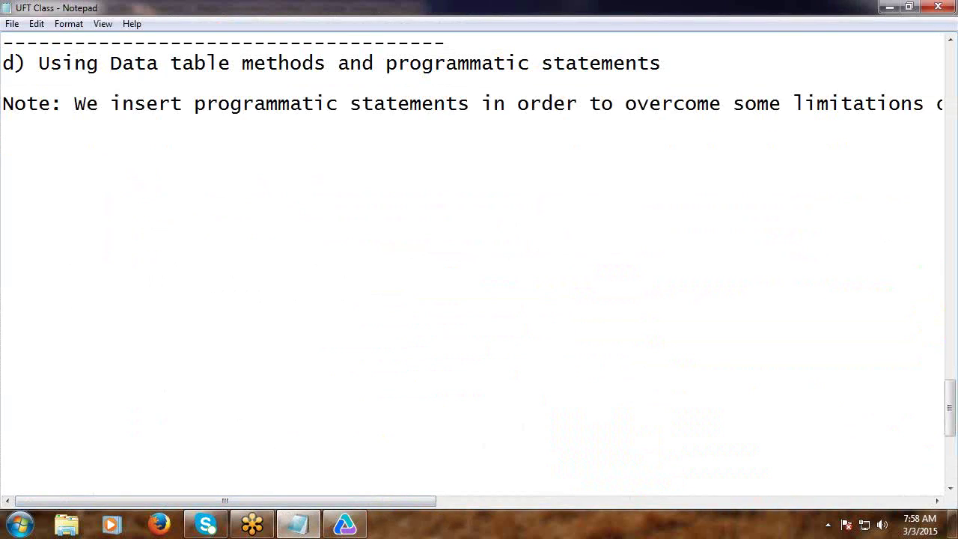
text(Ex:)
key(Return)
key(ctrl+v)
scroll(37, 303, down, 2)
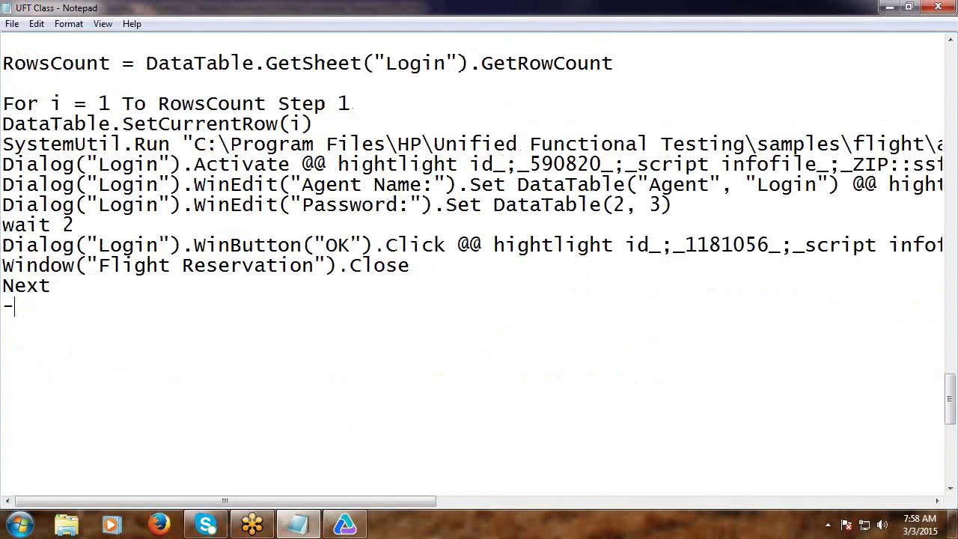
text(------------------------------------------------)
click(890, 7)
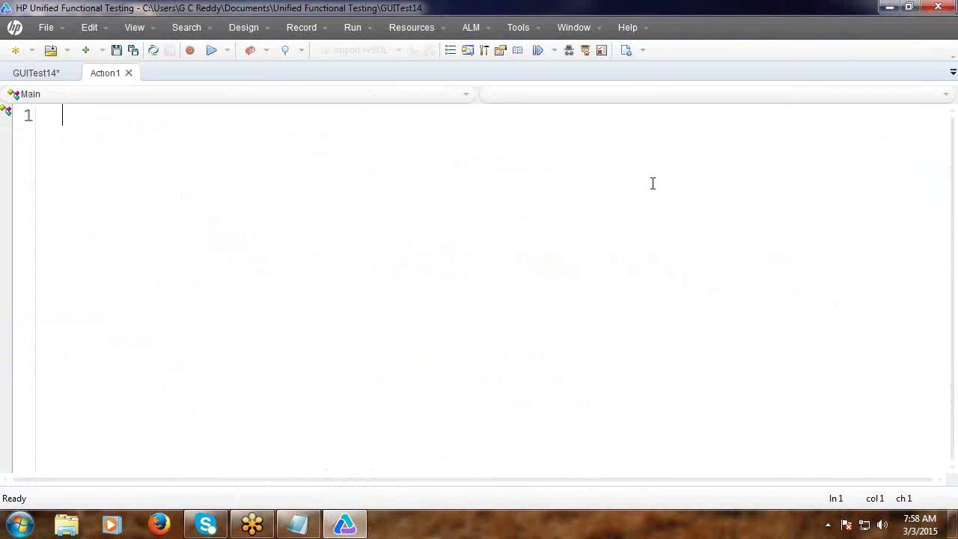
Create GUITest15 as a new GUI test, discarding GUITest14 changes, and open its empty Action1 script.
click(15, 50)
click(597, 385)
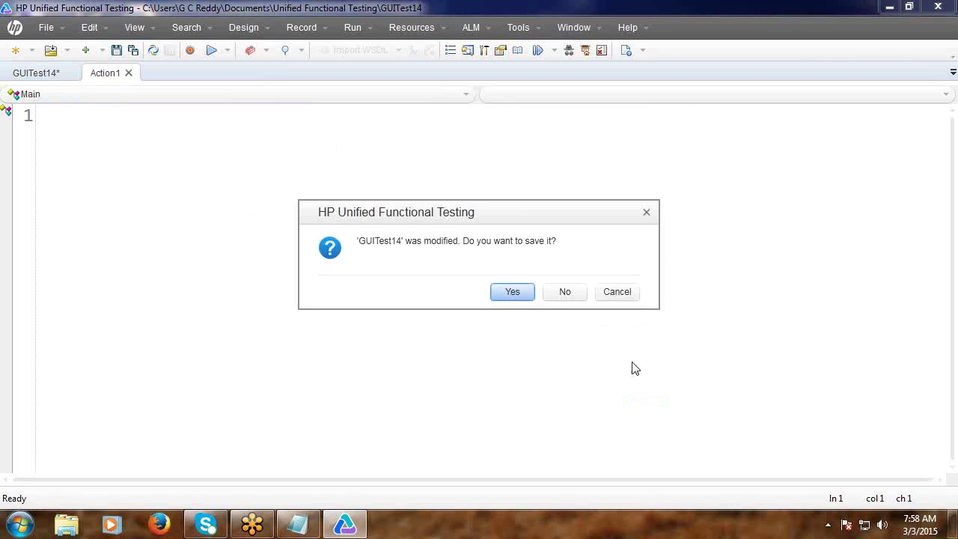
click(566, 292)
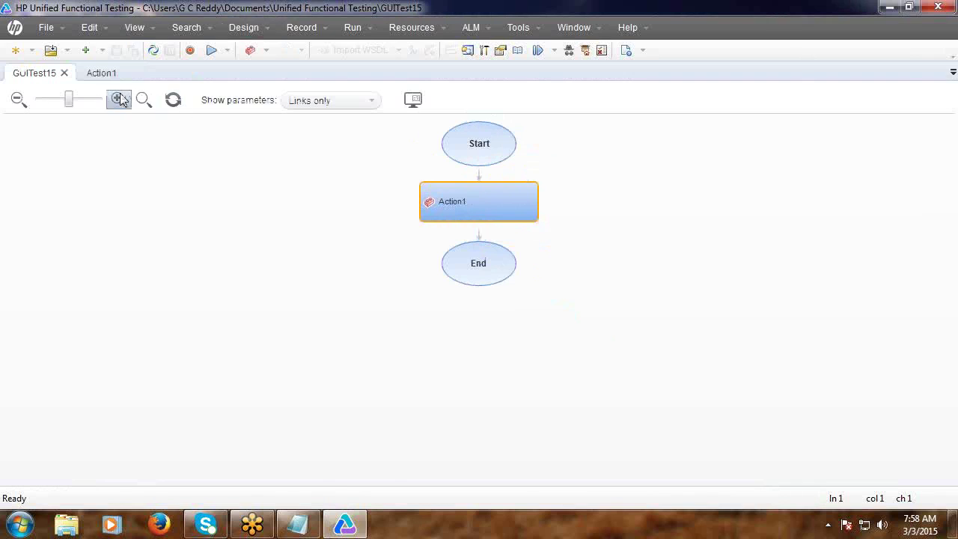
click(103, 74)
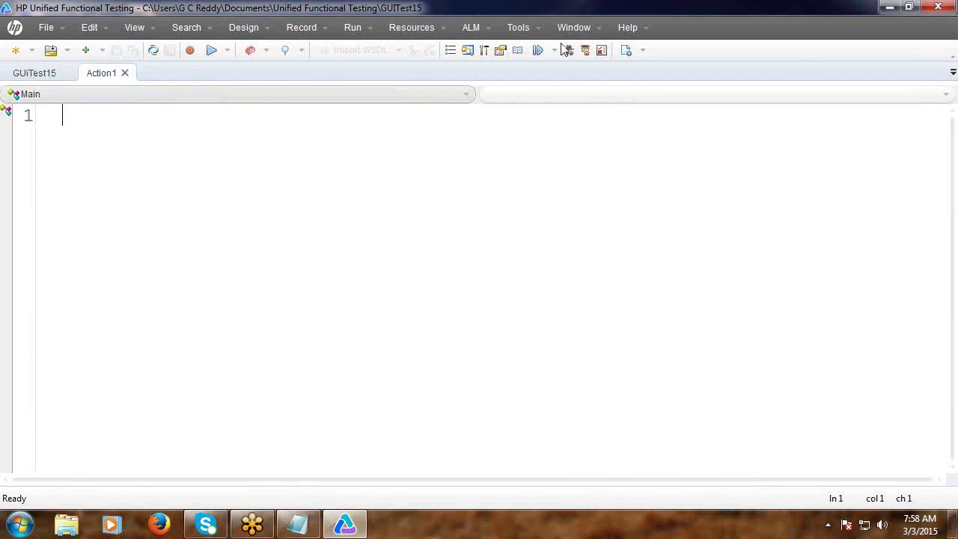
click(890, 7)
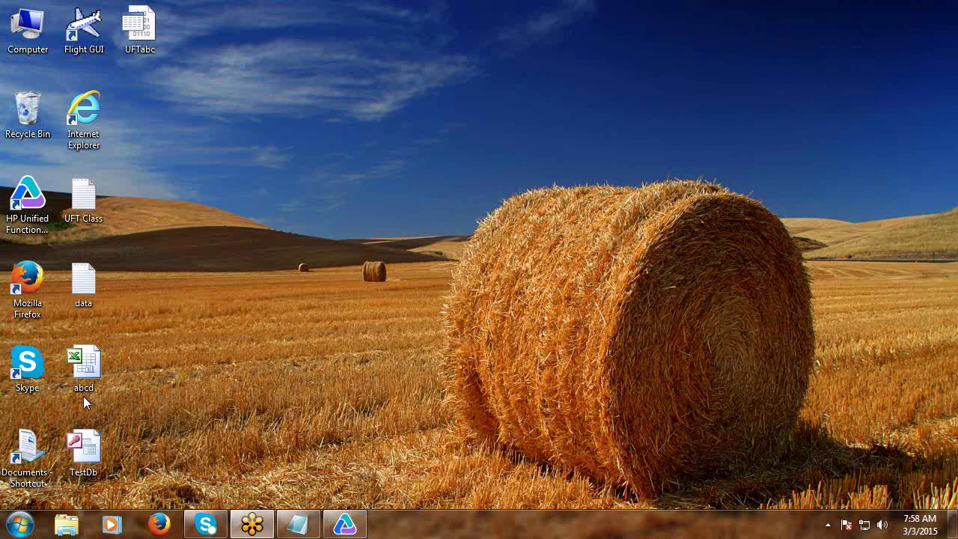
In abcd.xls, change A3's agent name to te2, drop B4's last password letter and clear A5.
double_click(83, 366)
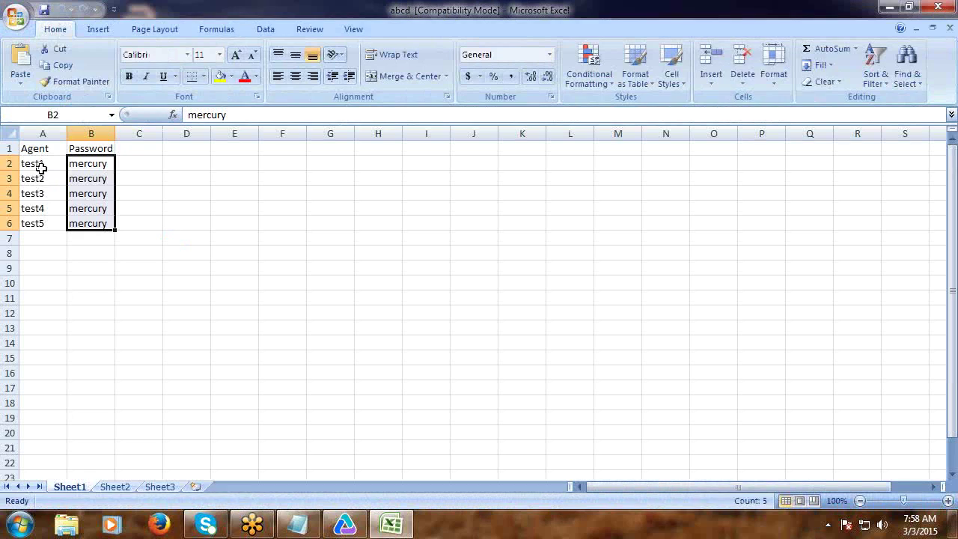
double_click(37, 180)
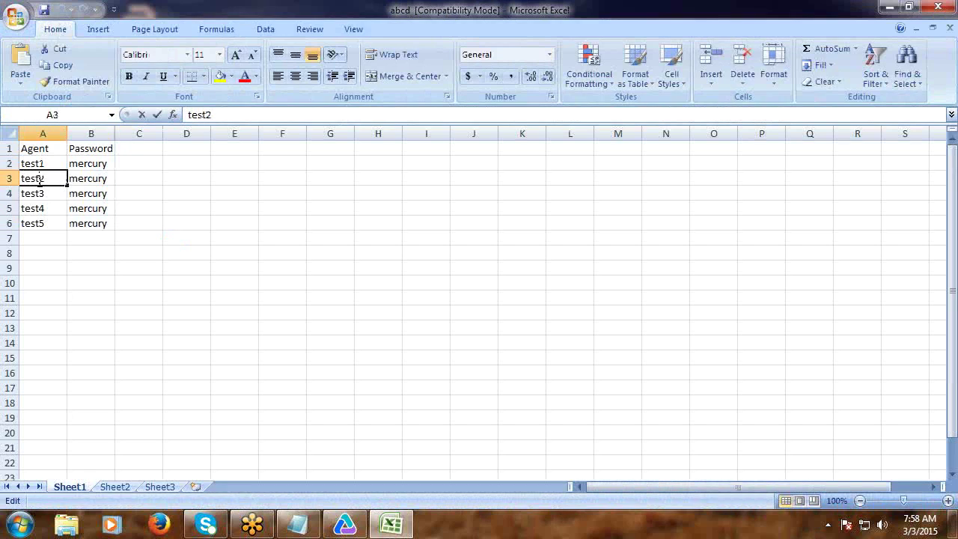
key(BackSpace)
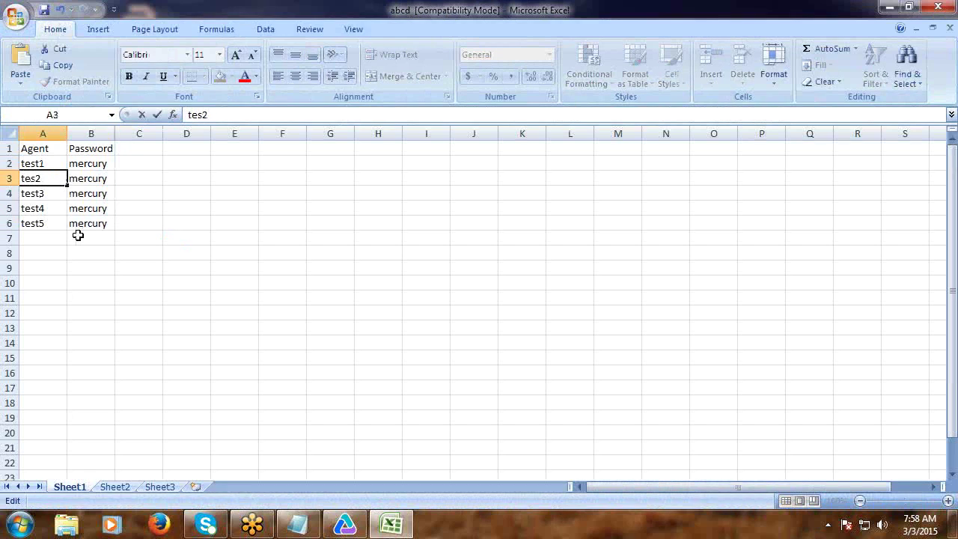
key(BackSpace)
click(110, 193)
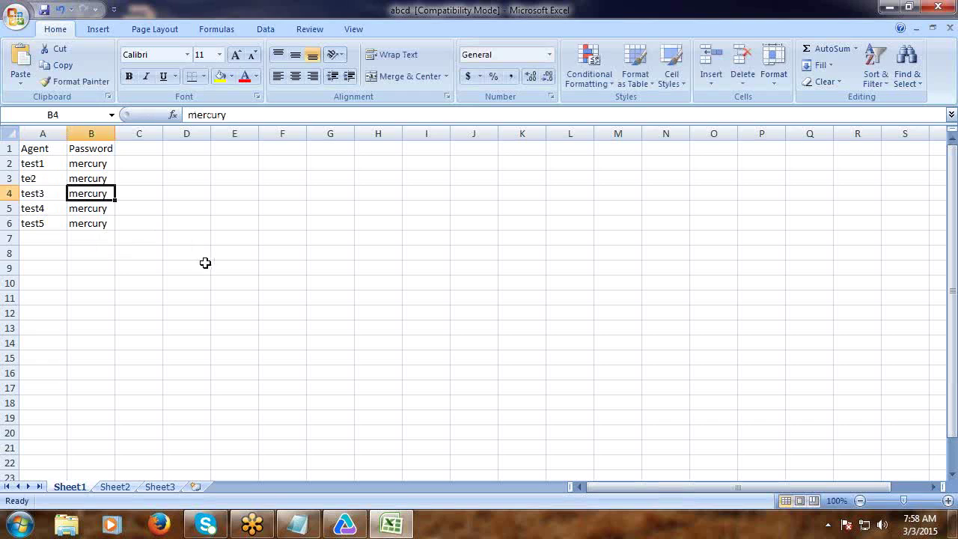
double_click(109, 193)
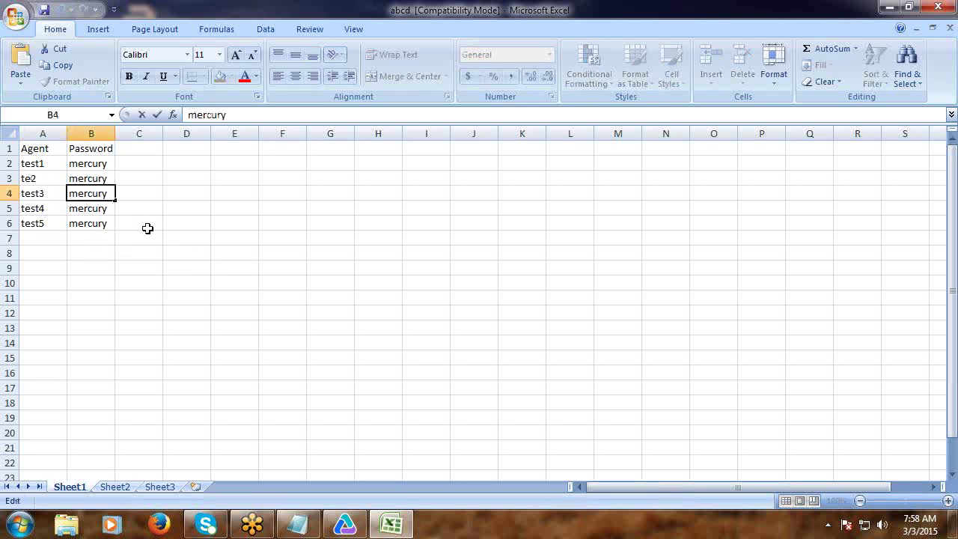
key(BackSpace)
click(40, 207)
key(Delete)
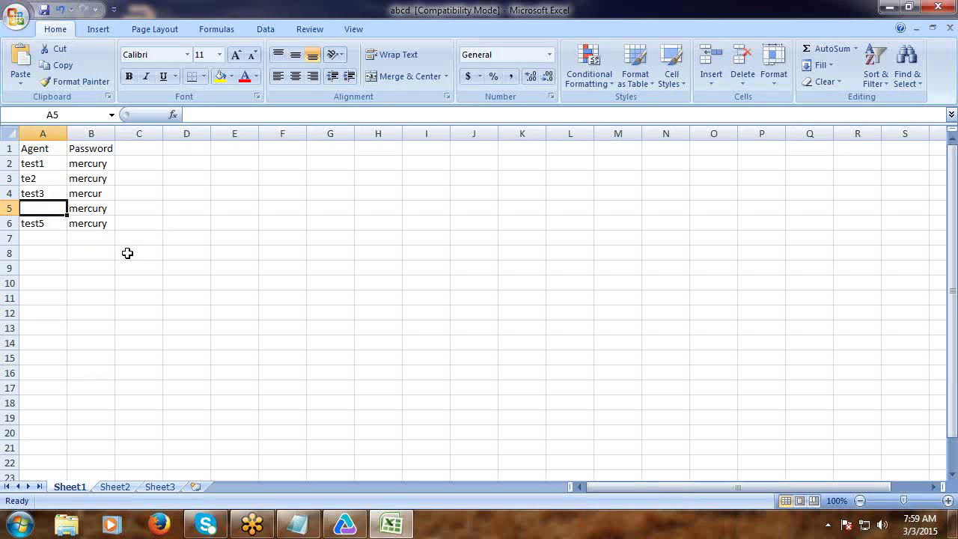
Highlight data rows 2 through 6 one by one, then close the abcd workbook.
click(9, 163)
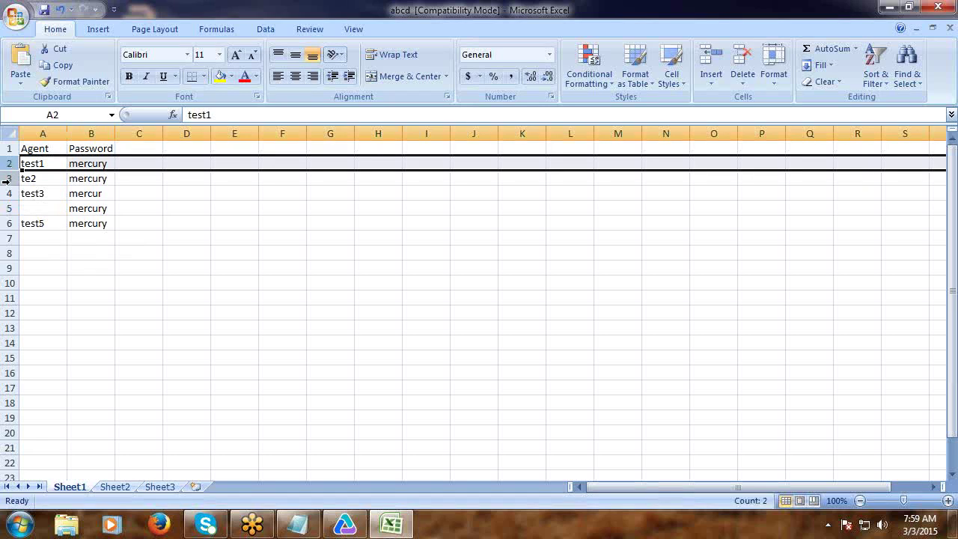
click(7, 178)
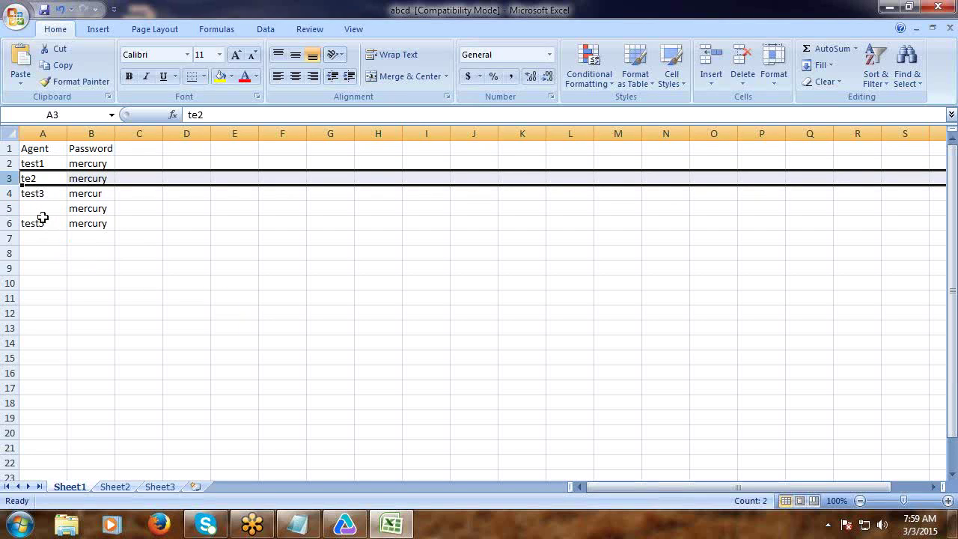
click(5, 194)
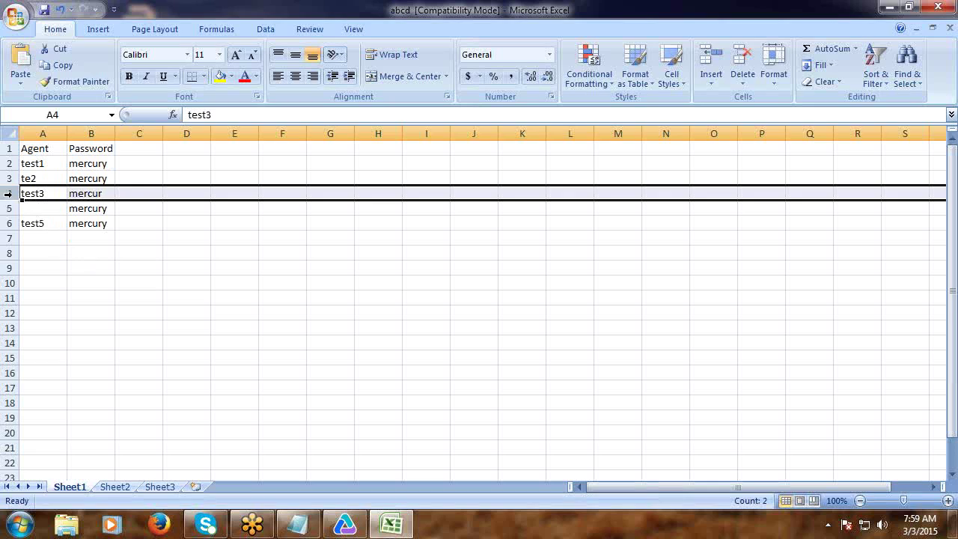
click(8, 208)
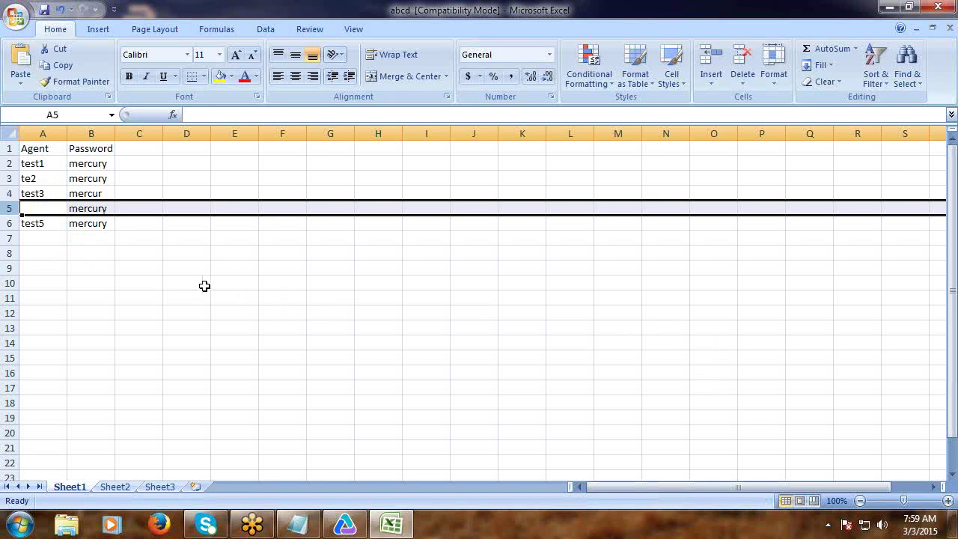
click(9, 223)
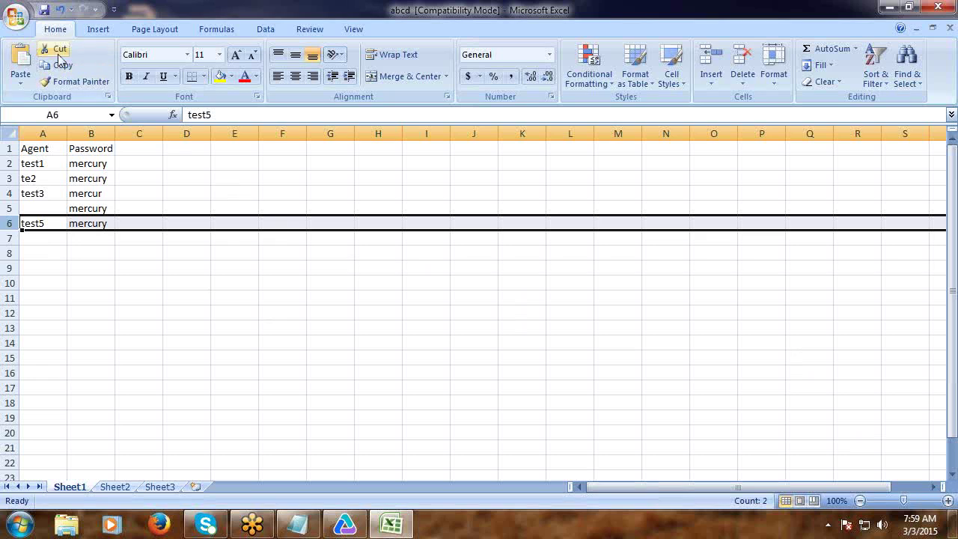
click(938, 7)
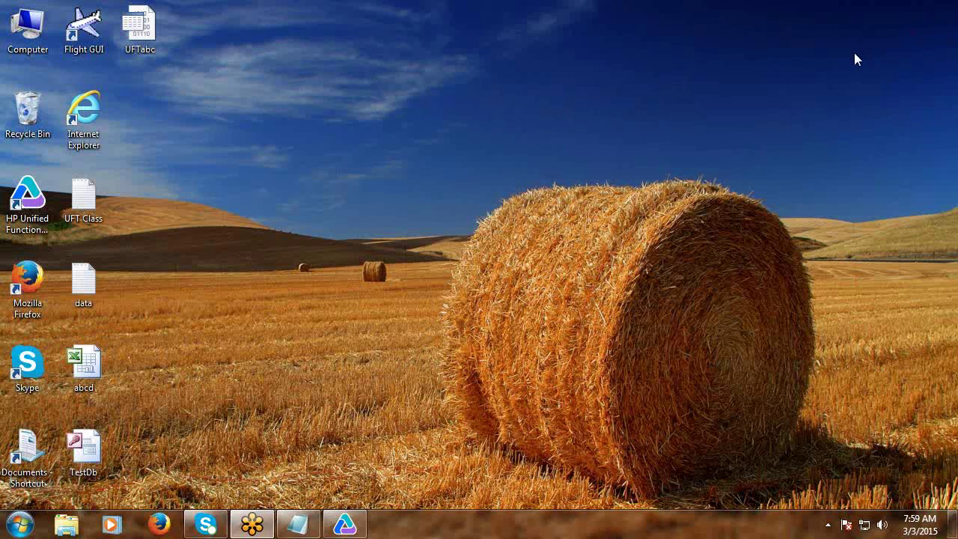
Start recording and launch Flight GUI from HP Software > Sample Applications.
click(345, 524)
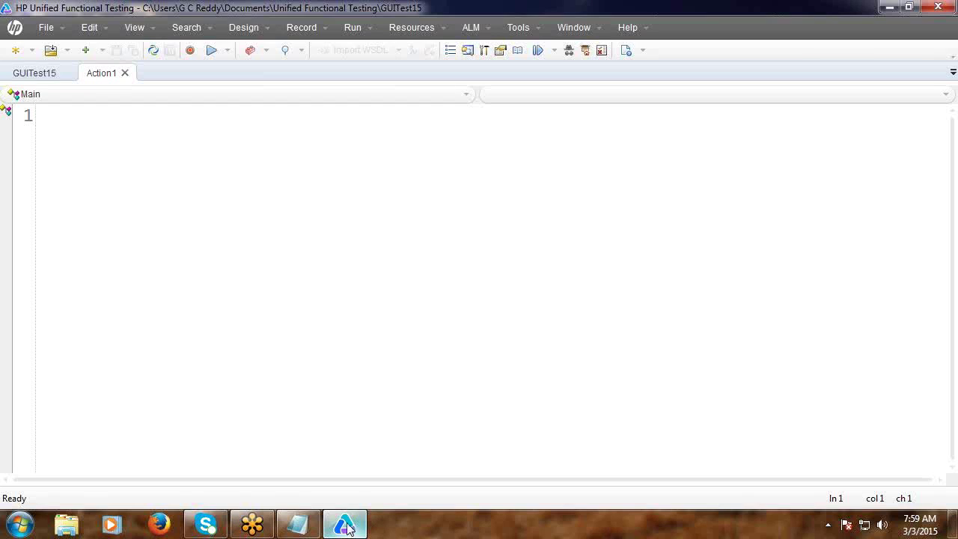
click(190, 50)
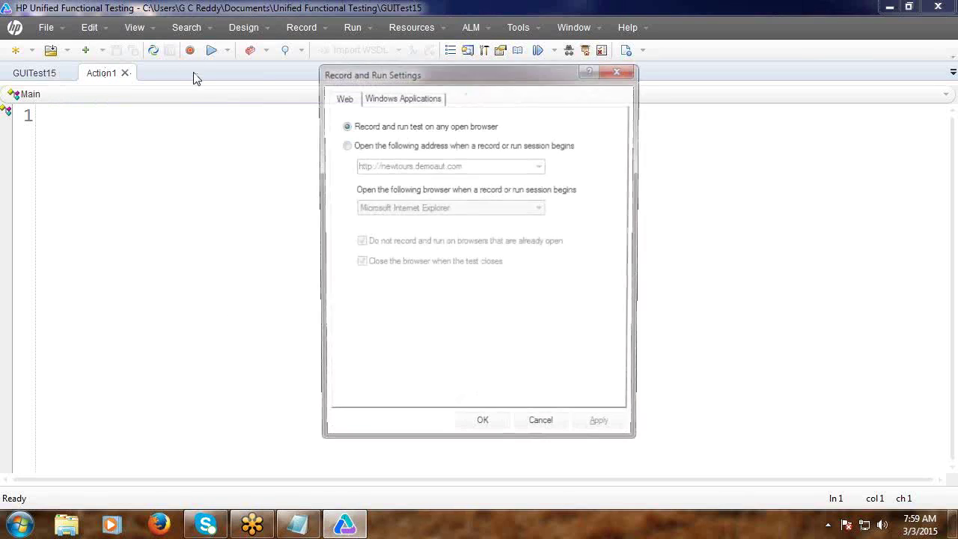
click(483, 429)
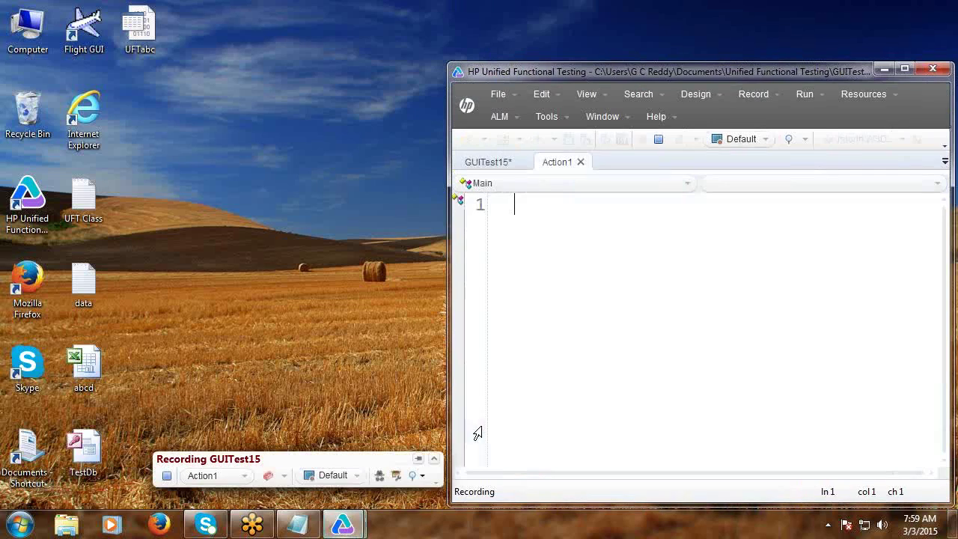
click(18, 526)
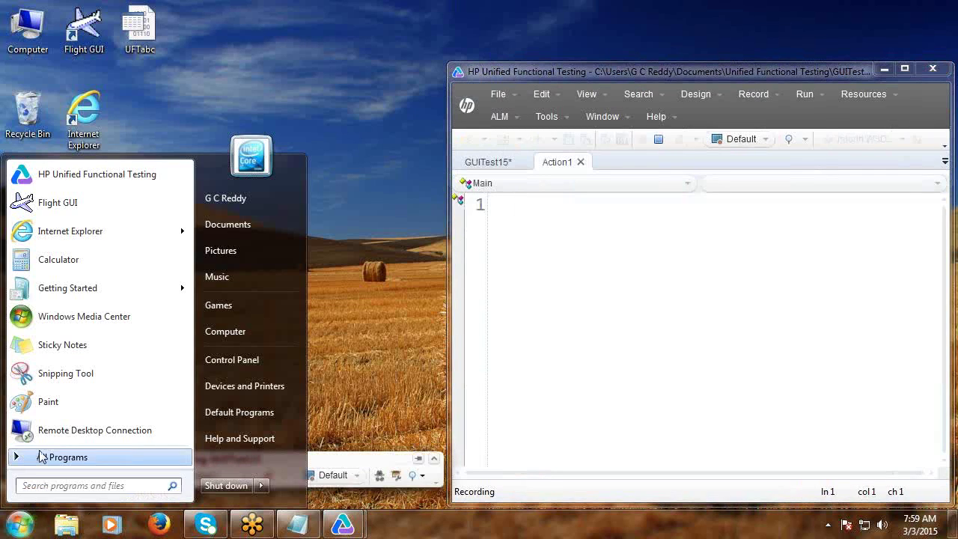
click(41, 457)
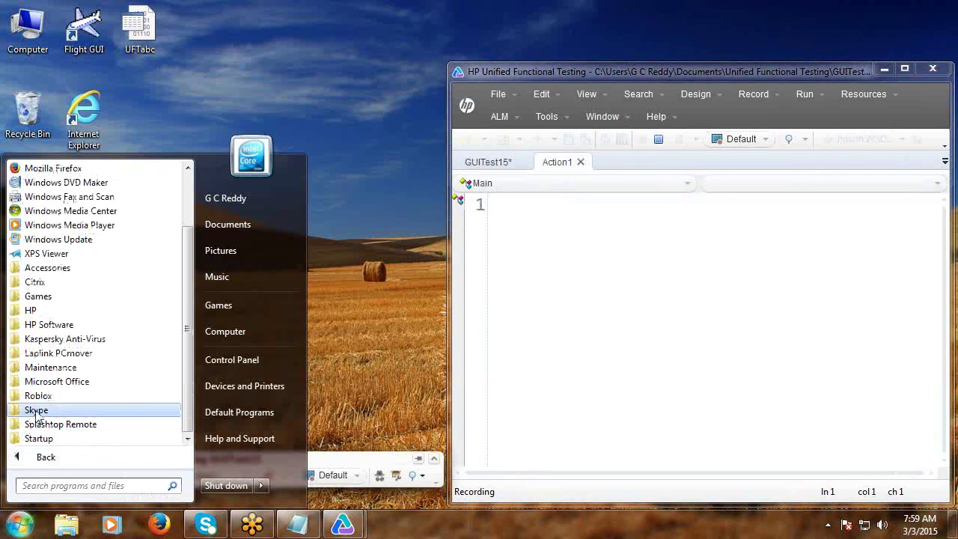
click(27, 327)
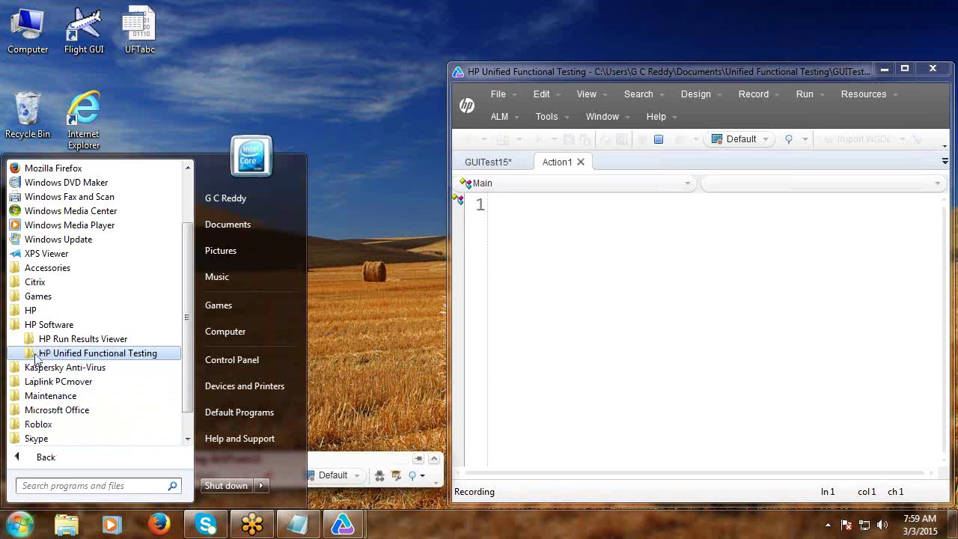
click(39, 353)
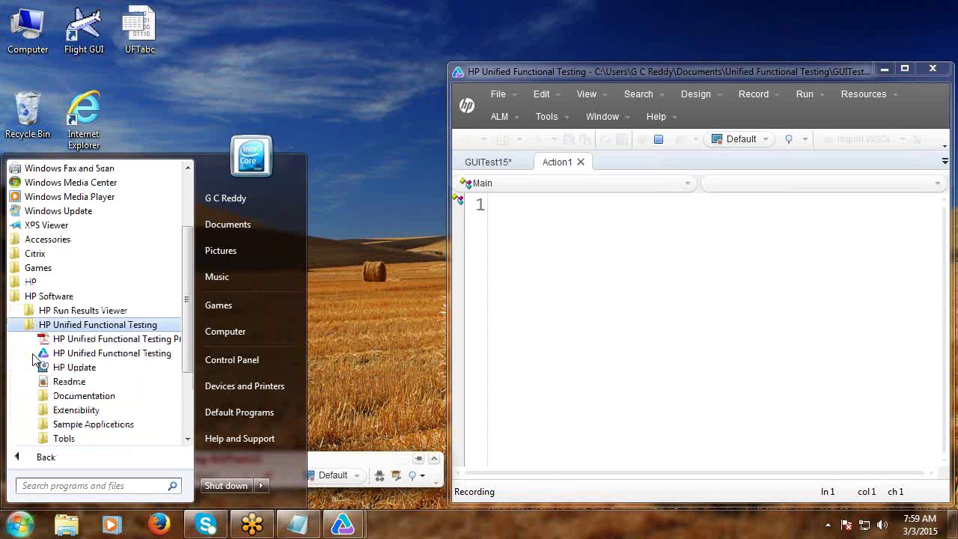
click(50, 425)
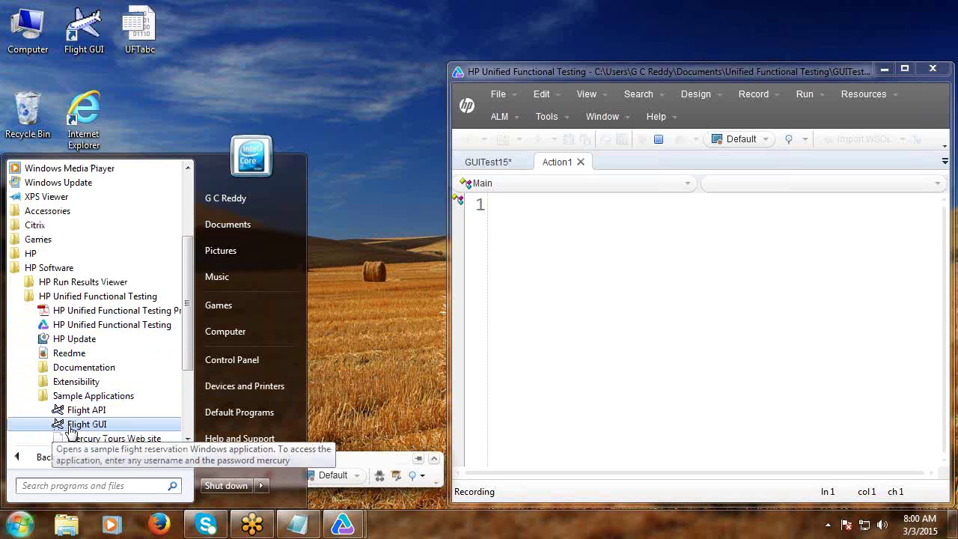
click(69, 426)
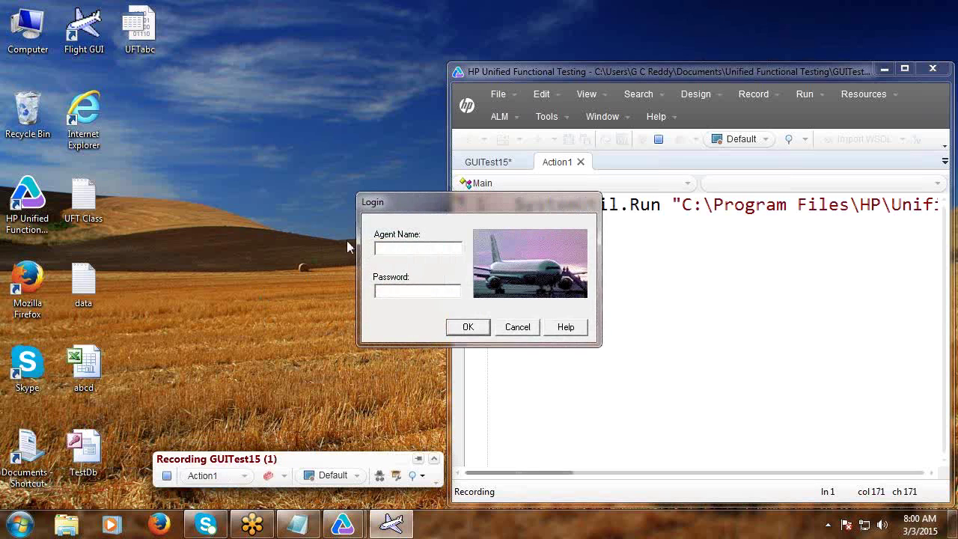
Log in to Flight GUI with an agent name and password, then close Flight Reservation.
click(401, 246)
text(asdf)
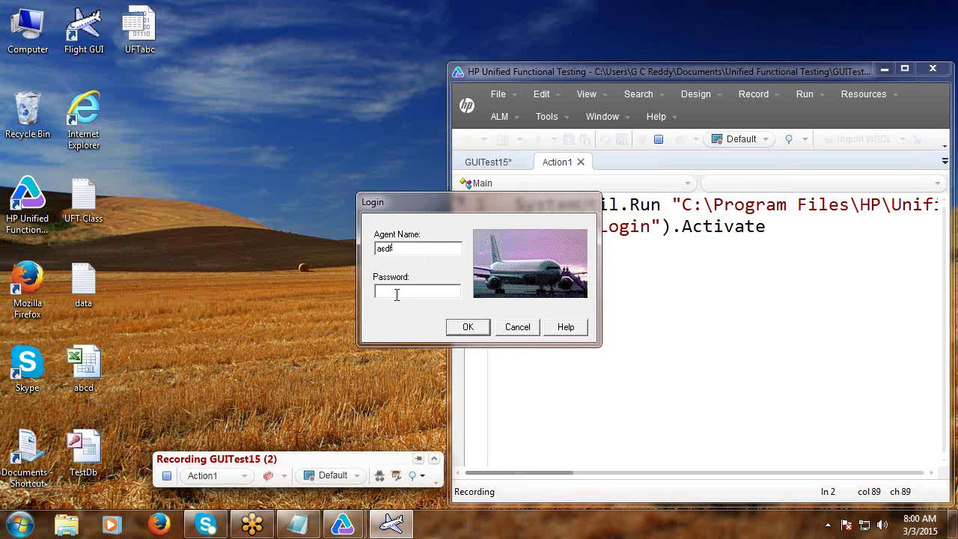
click(400, 294)
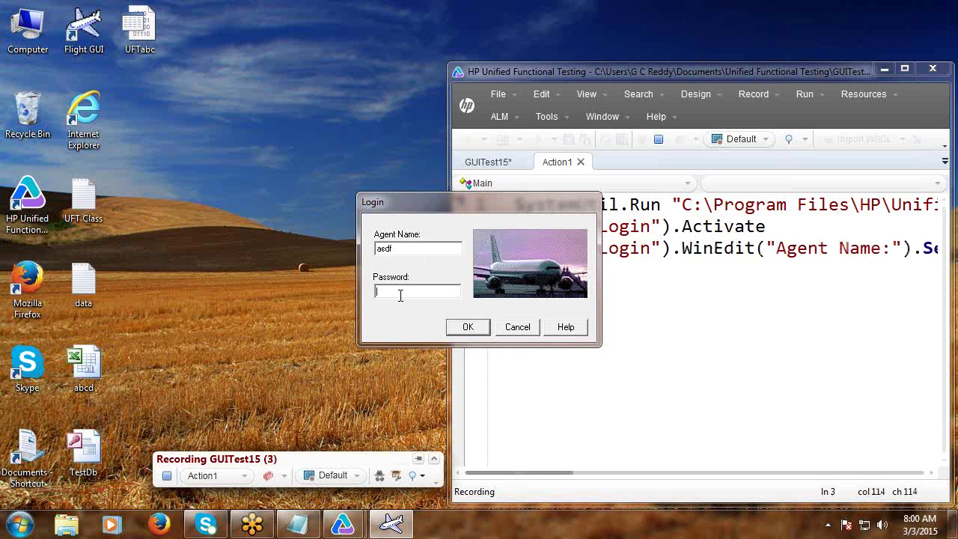
text(merc)
click(465, 329)
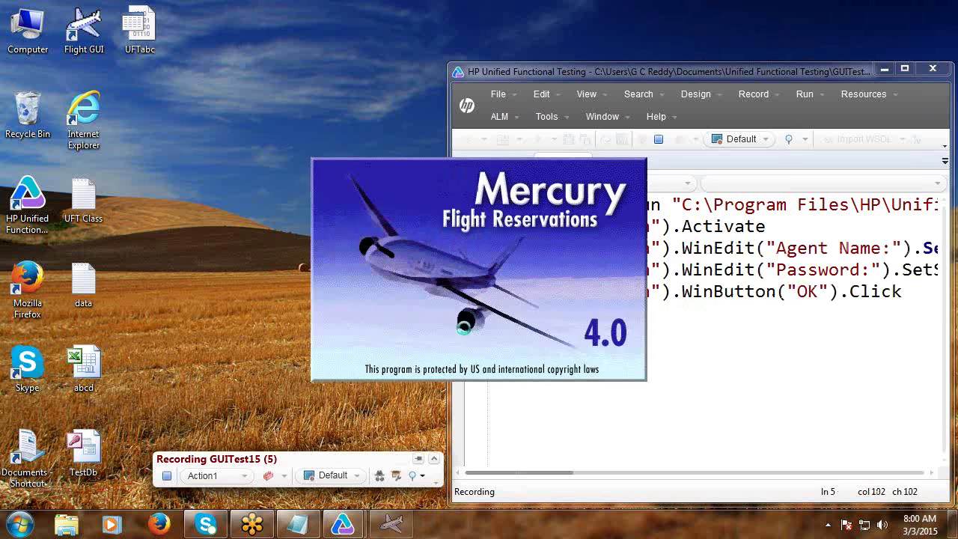
click(688, 100)
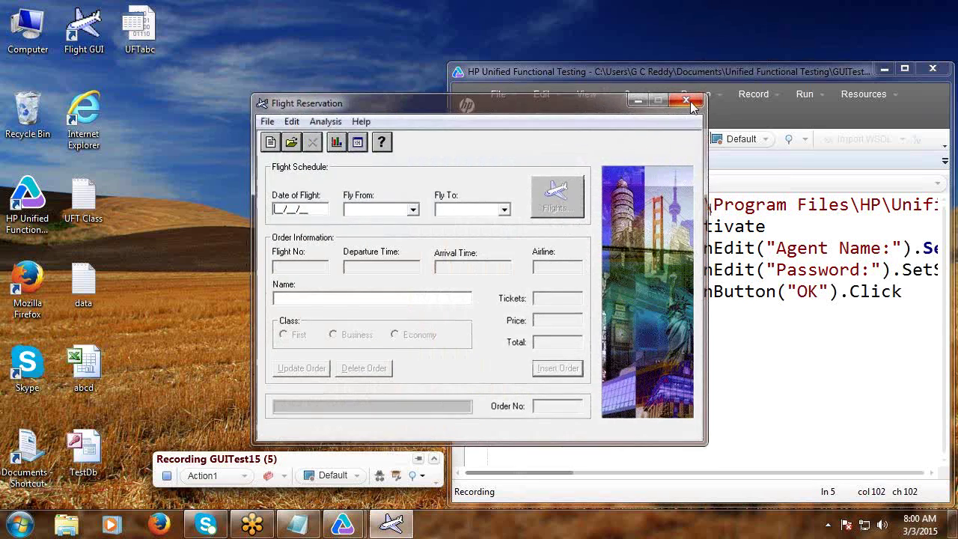
Stop recording, run the recorded GUITest15 script, and reopen the abcd workbook.
click(660, 137)
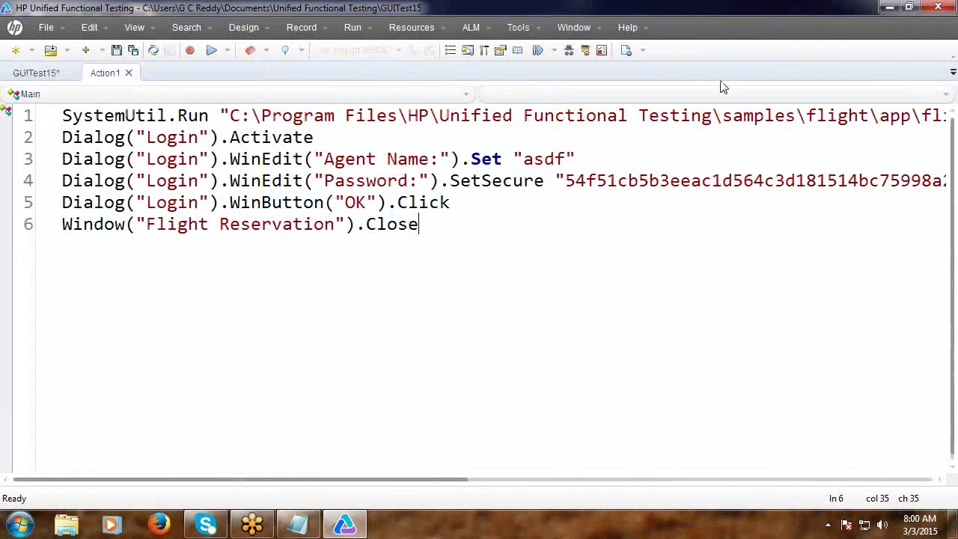
click(909, 7)
click(692, 136)
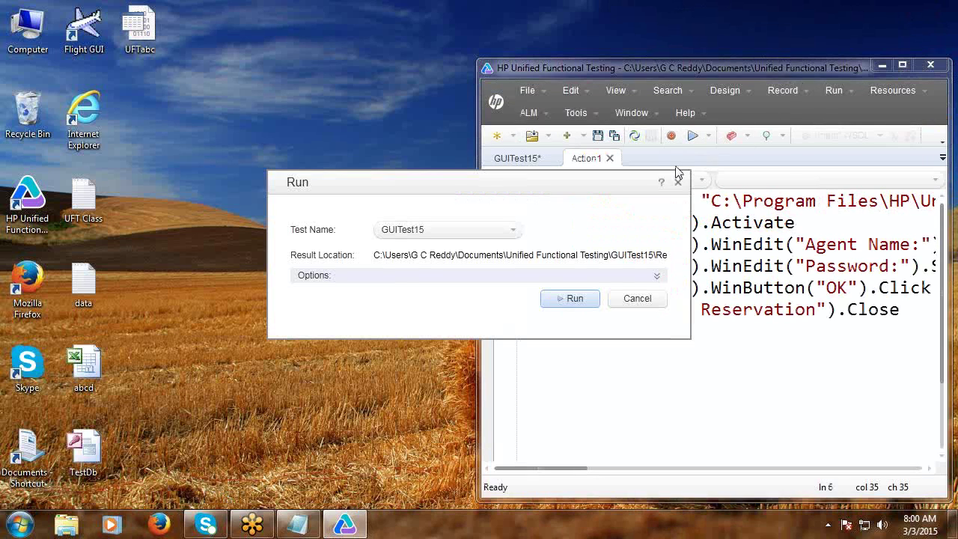
click(576, 300)
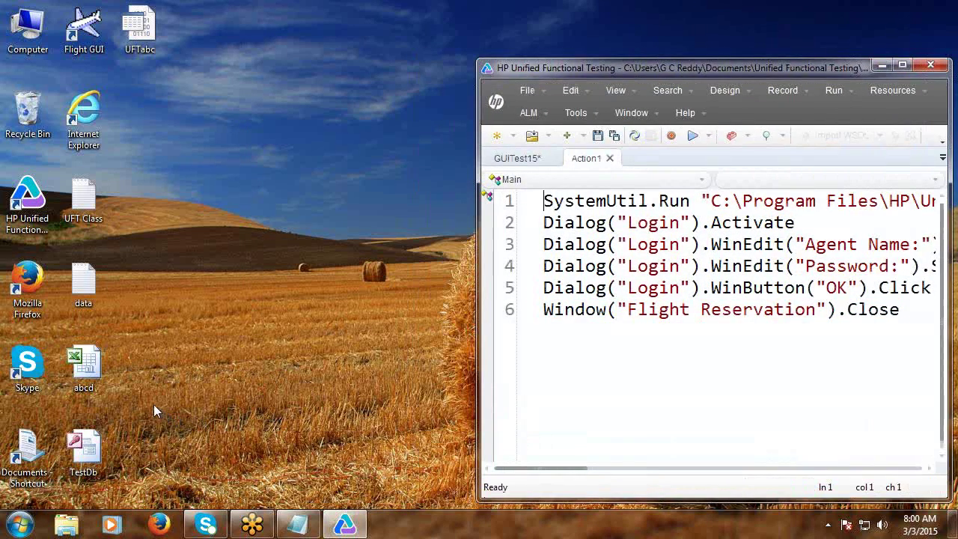
double_click(84, 365)
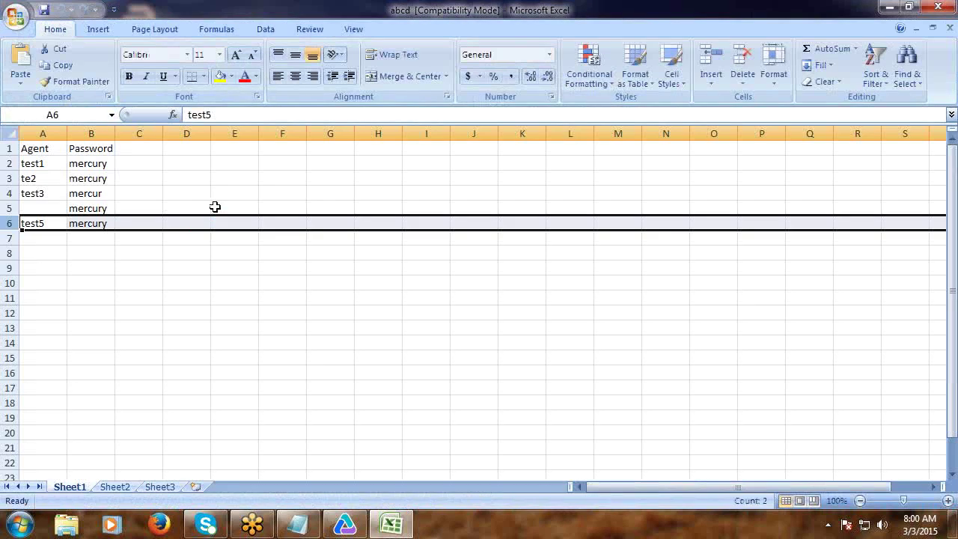
Enter the heading Result in C1, save abcd, close Excel and maximize the UFT editor.
click(149, 152)
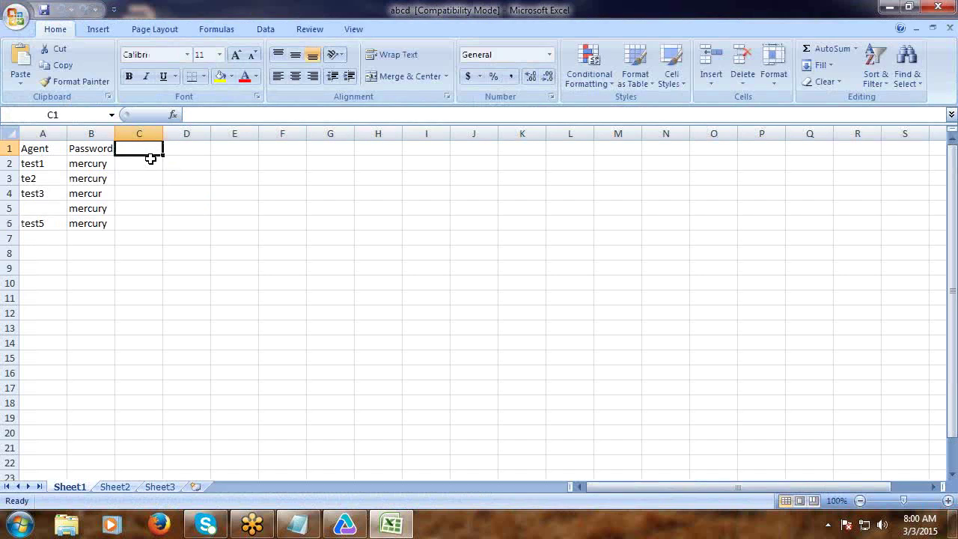
text(Result)
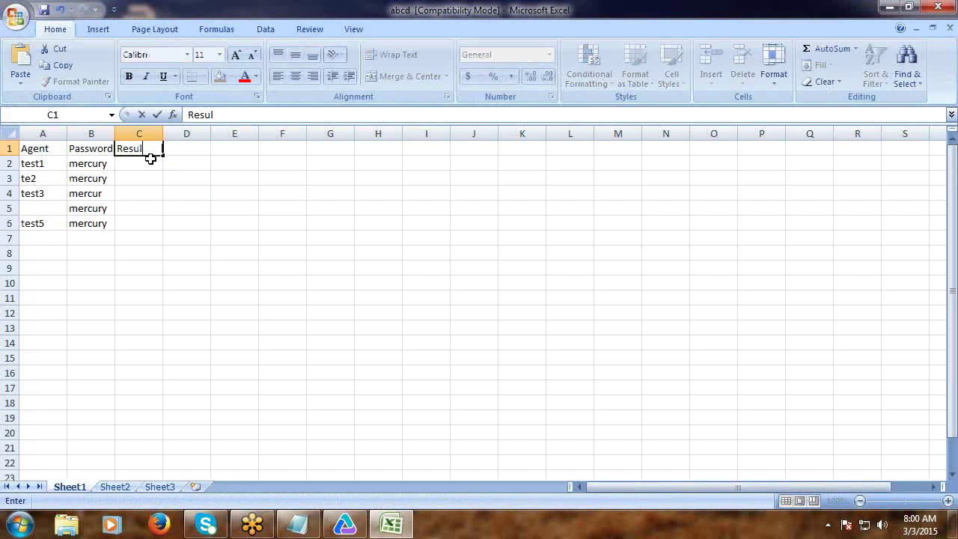
click(43, 10)
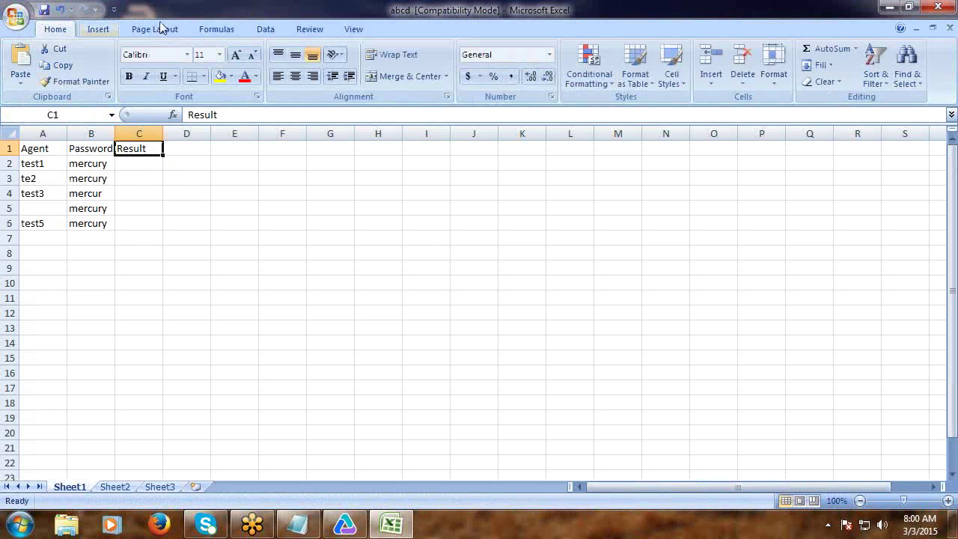
click(938, 6)
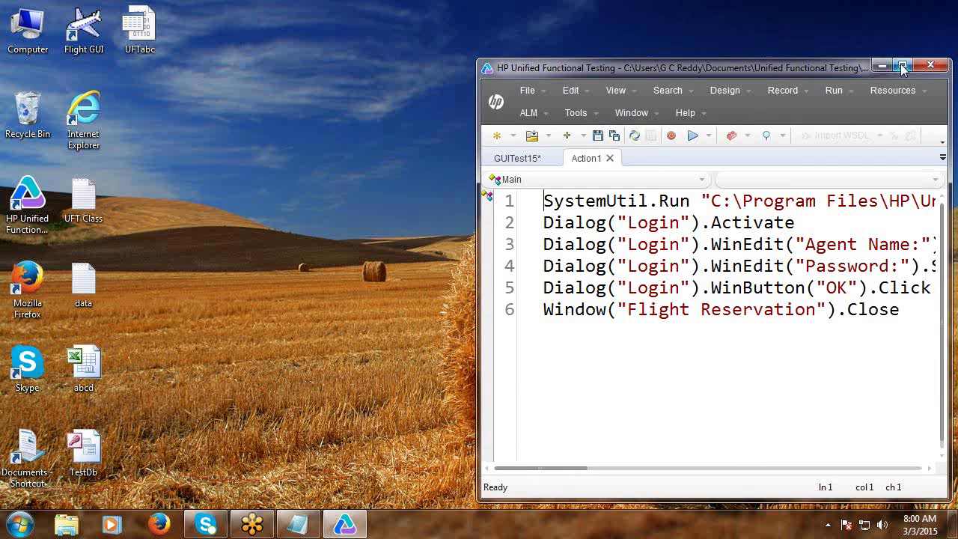
click(902, 66)
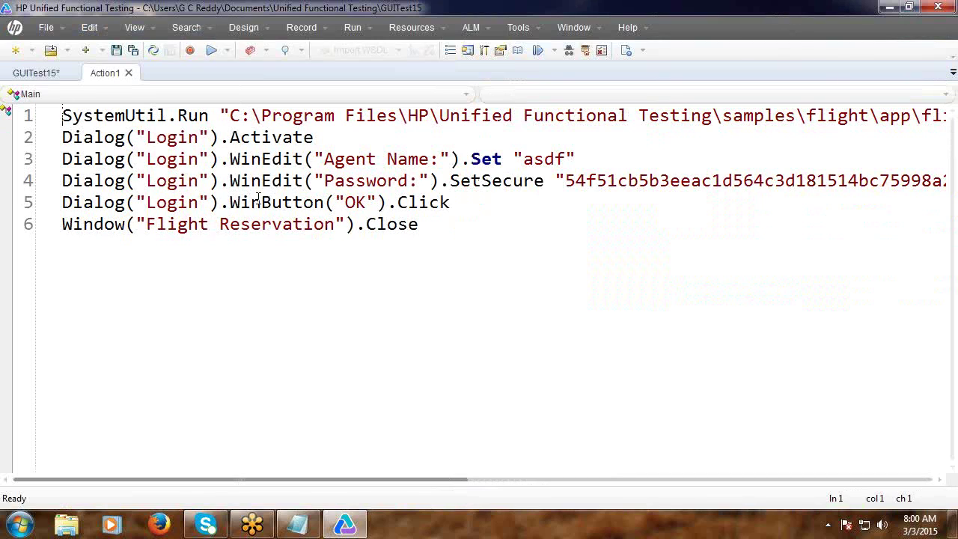
Launch Flight GUI from the desktop icon, move its Login dialog aside, and log in.
click(909, 9)
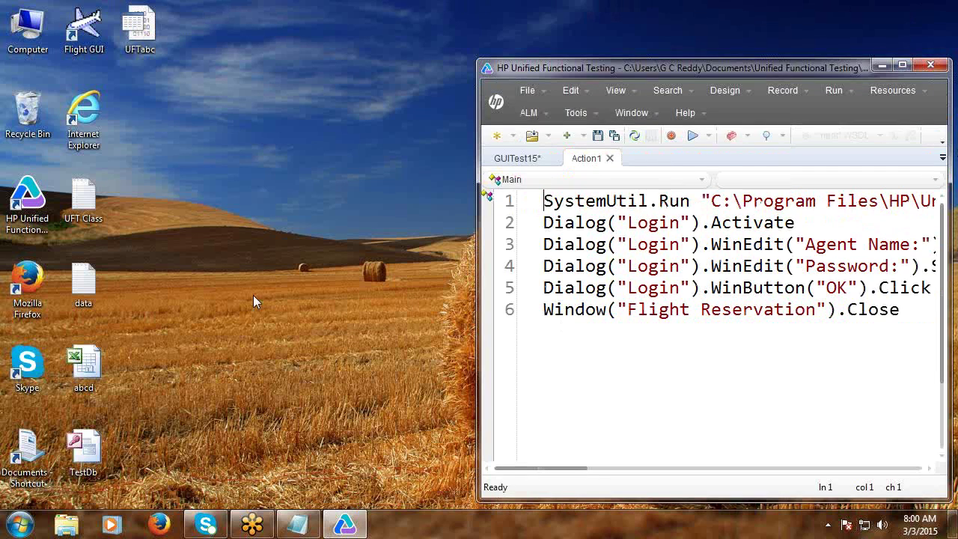
double_click(84, 27)
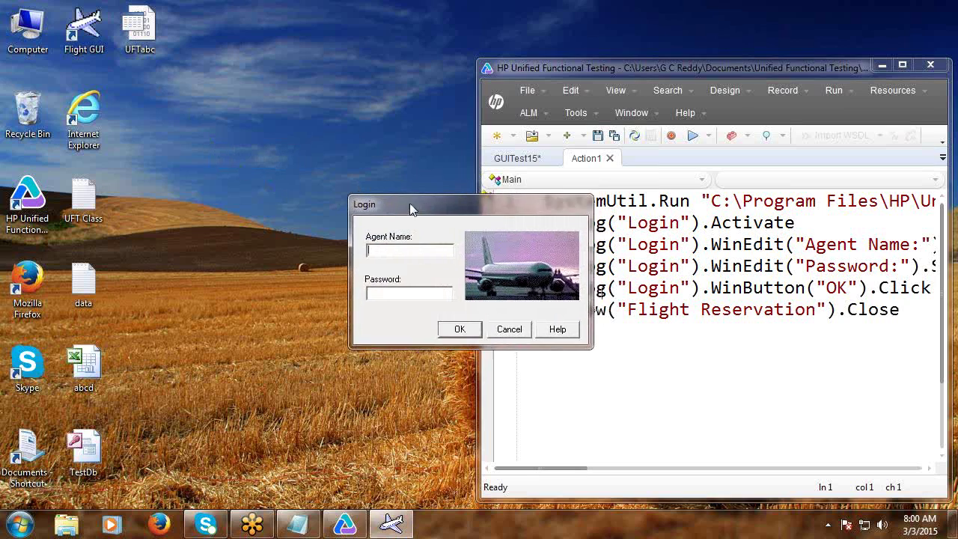
drag(410, 203, 232, 163)
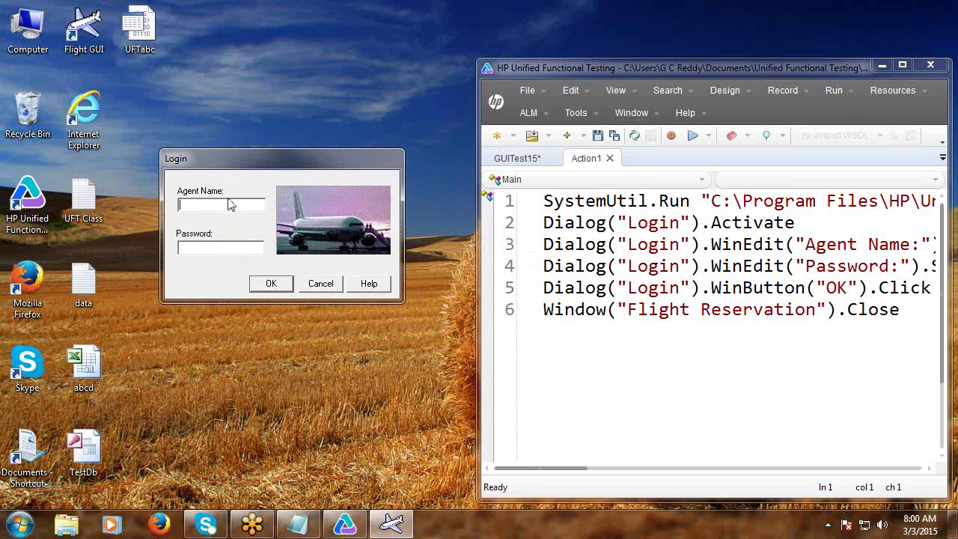
text(asdf)
click(266, 284)
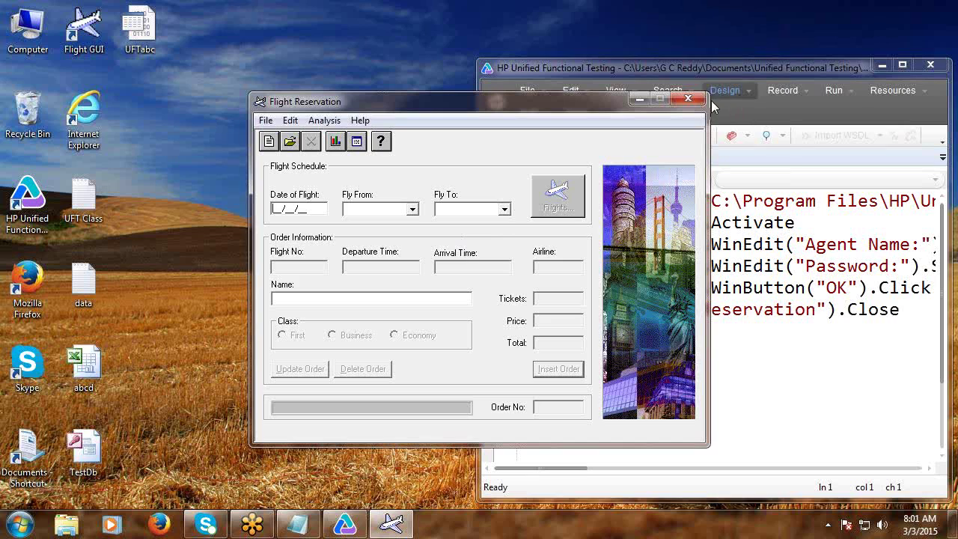
Relaunch Flight GUI, trigger the Incorrect password error with a bad login, then cancel out.
click(689, 103)
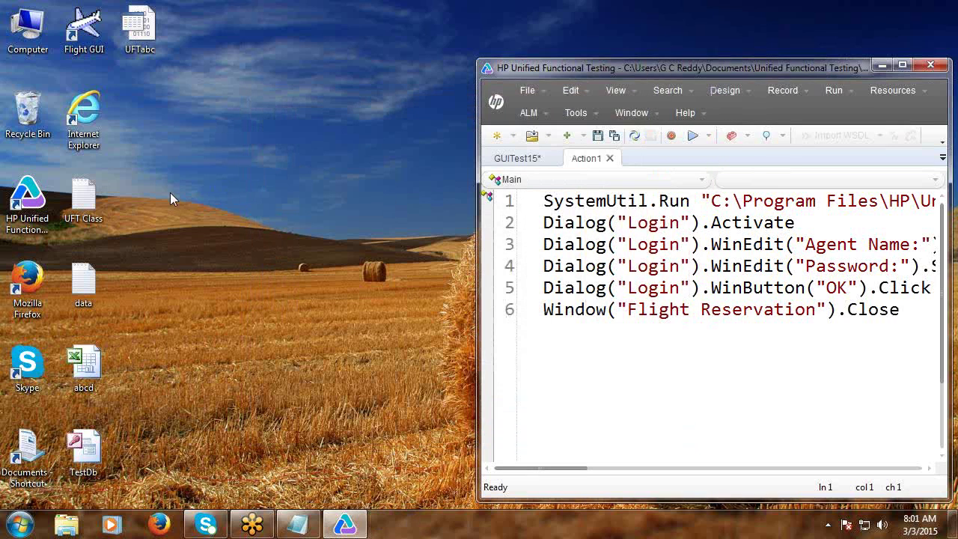
double_click(83, 30)
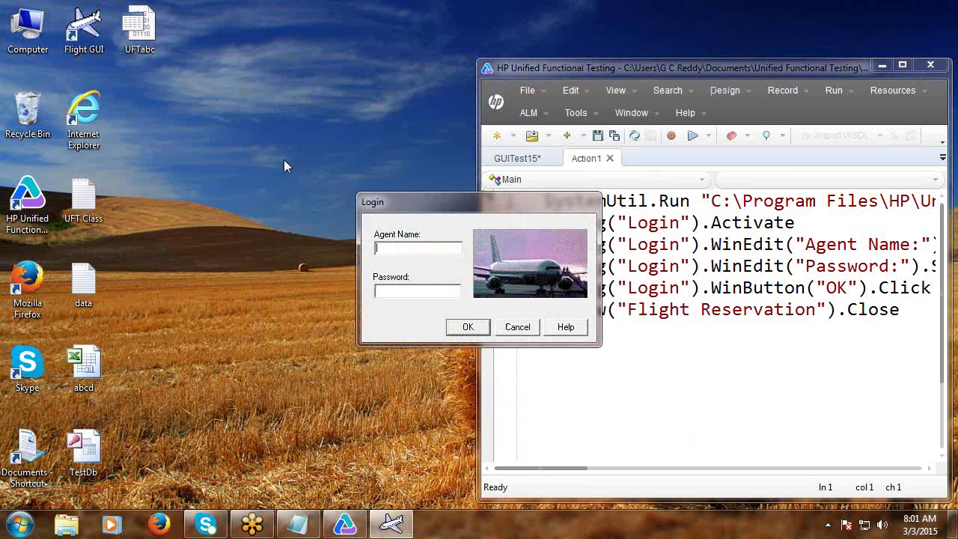
text(asfdsgfgf)
click(381, 291)
click(472, 330)
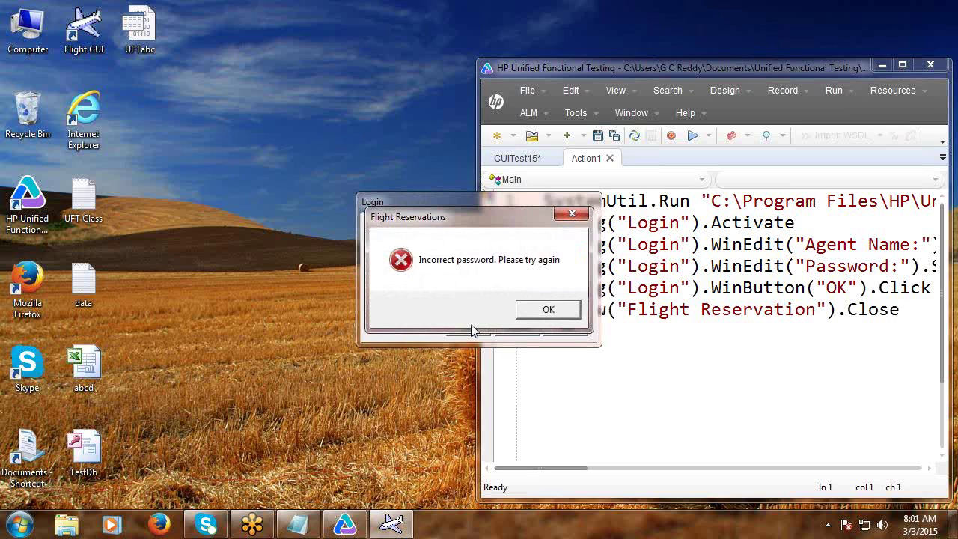
click(545, 315)
click(526, 335)
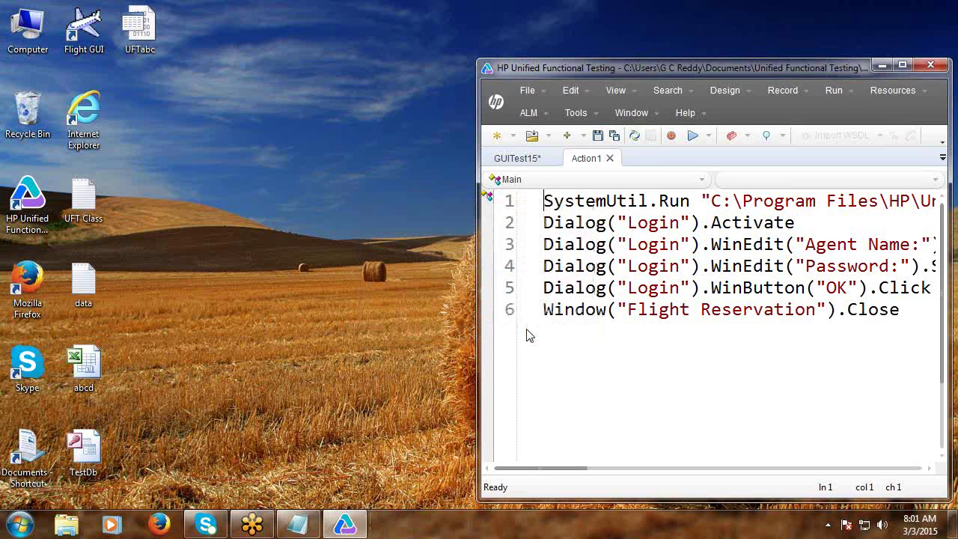
Write the line-1 comment 'Data Driven Testing using Data Table parameters and programmatic statements' above blank lines.
click(903, 65)
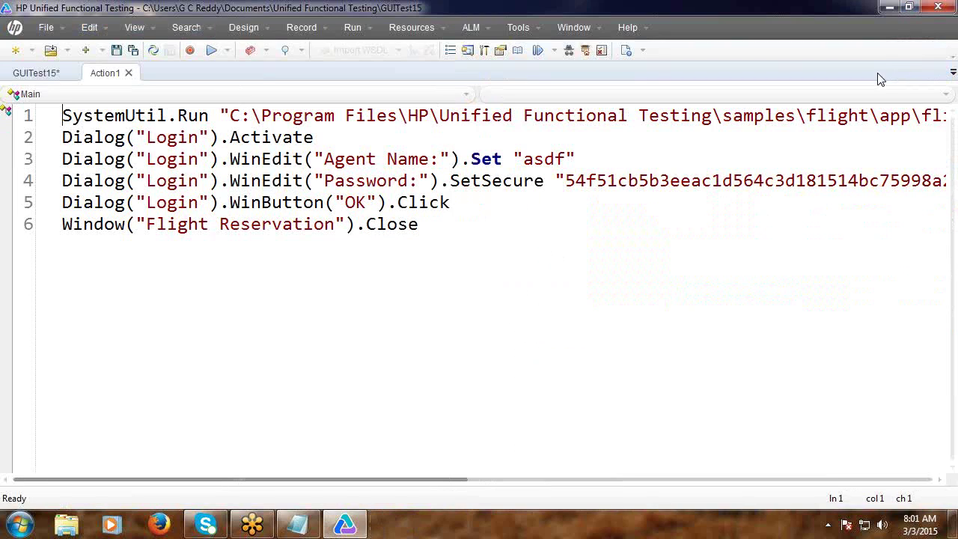
key(Return)
key(Return)
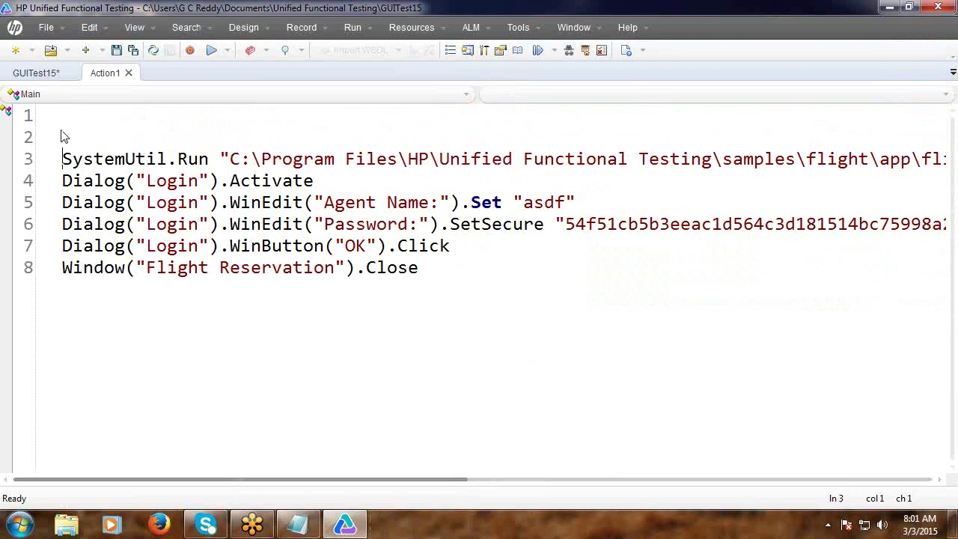
click(64, 112)
text('Data Dri)
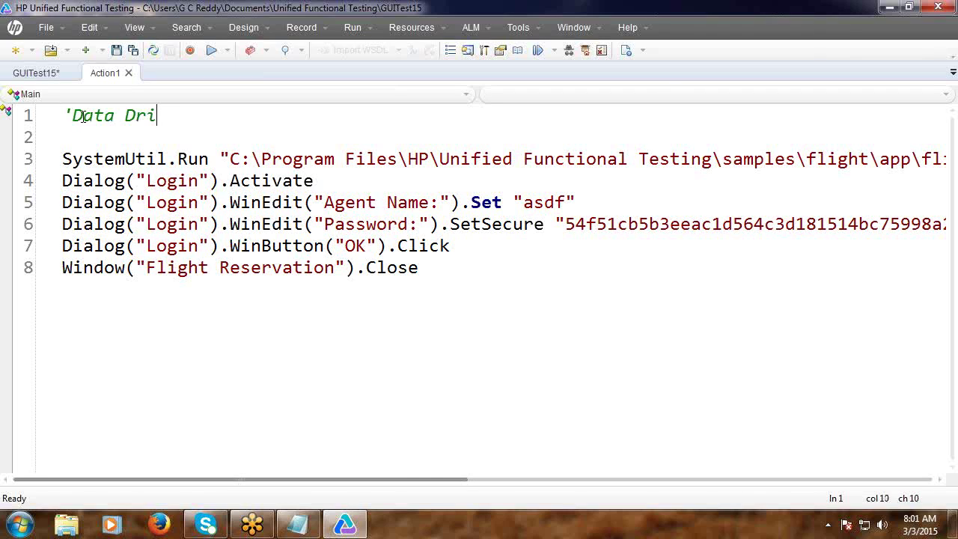
text(ven Testing )
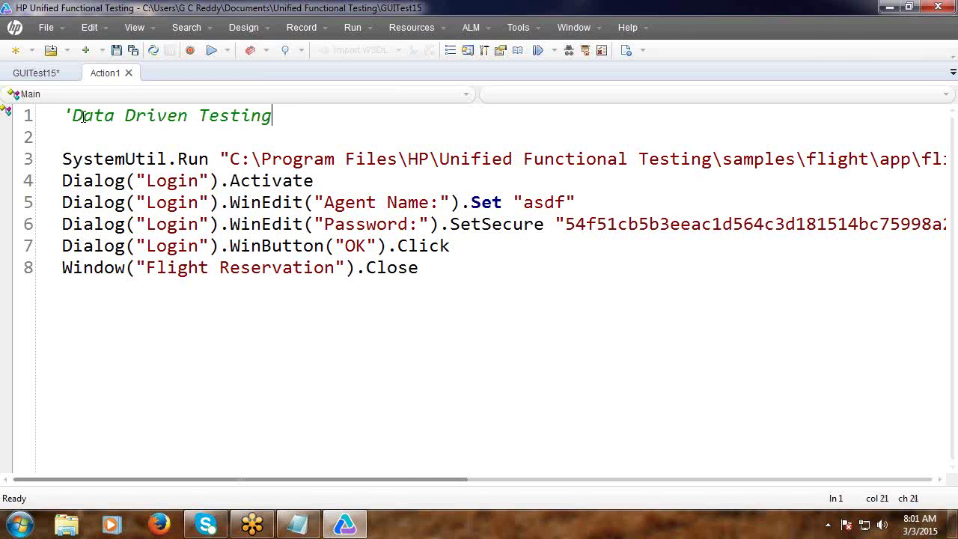
text(using )
text(Data )
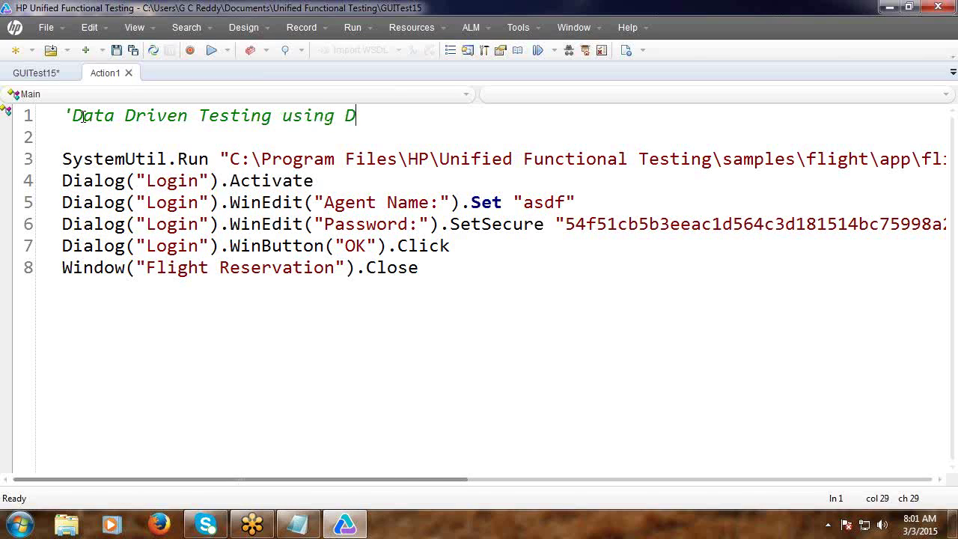
text(Ta)
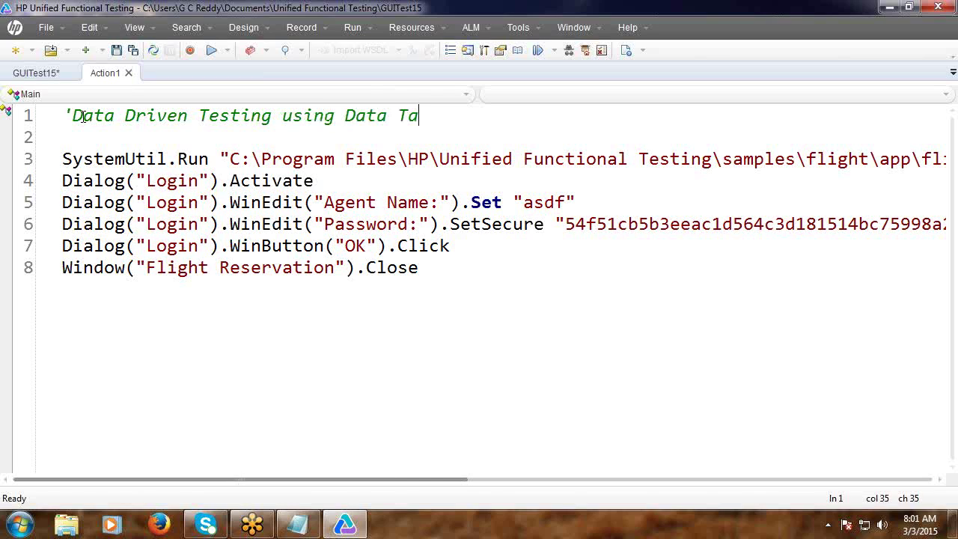
text(ble pa)
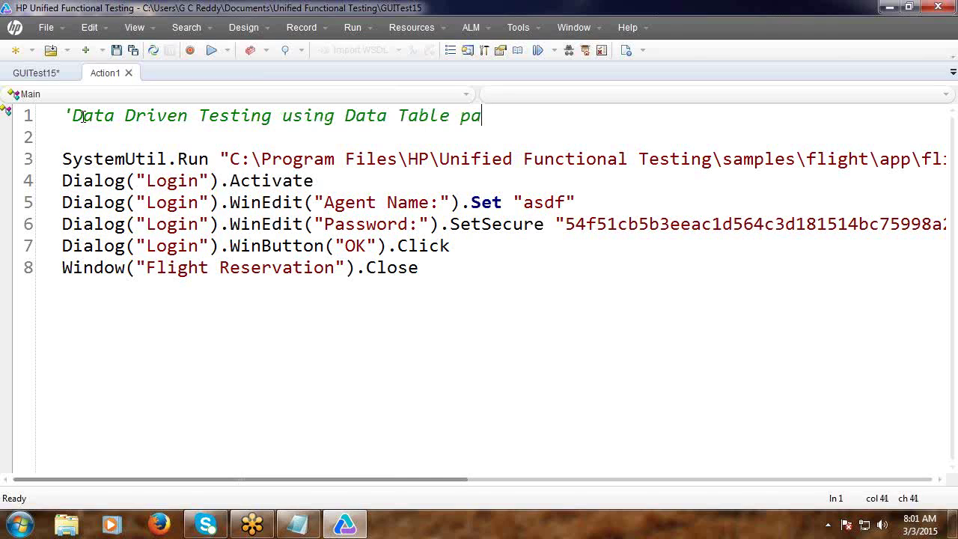
text(rameter)
key(BackSpace)
text(s)
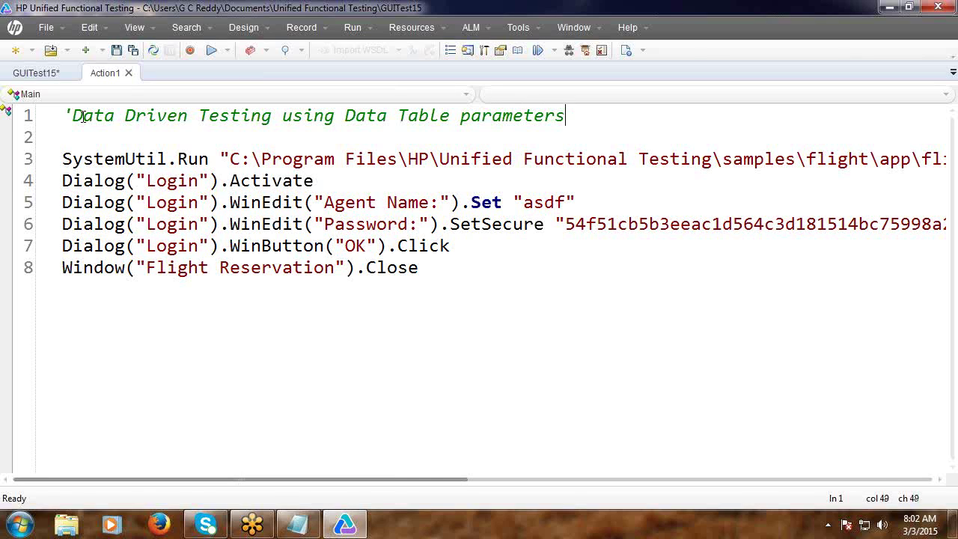
text( and pr)
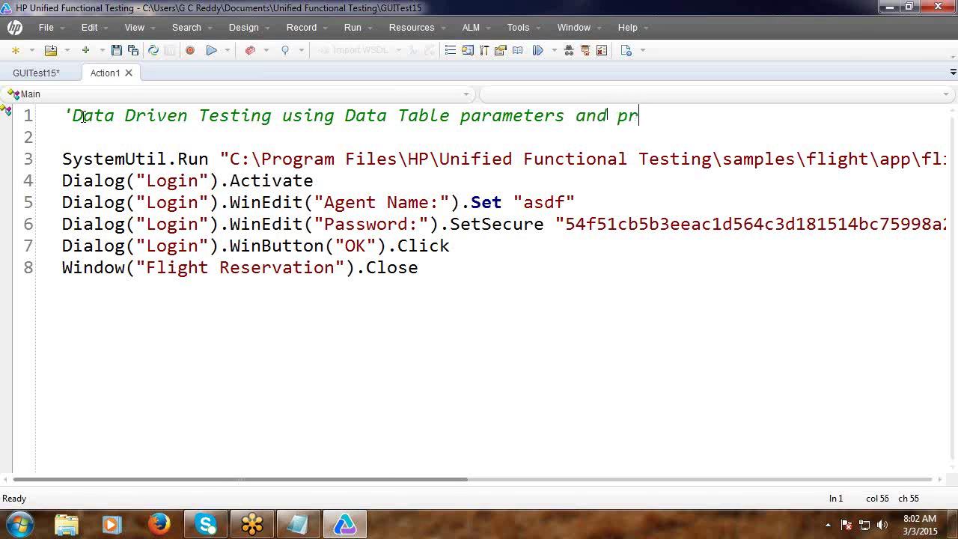
text(ogrammatic)
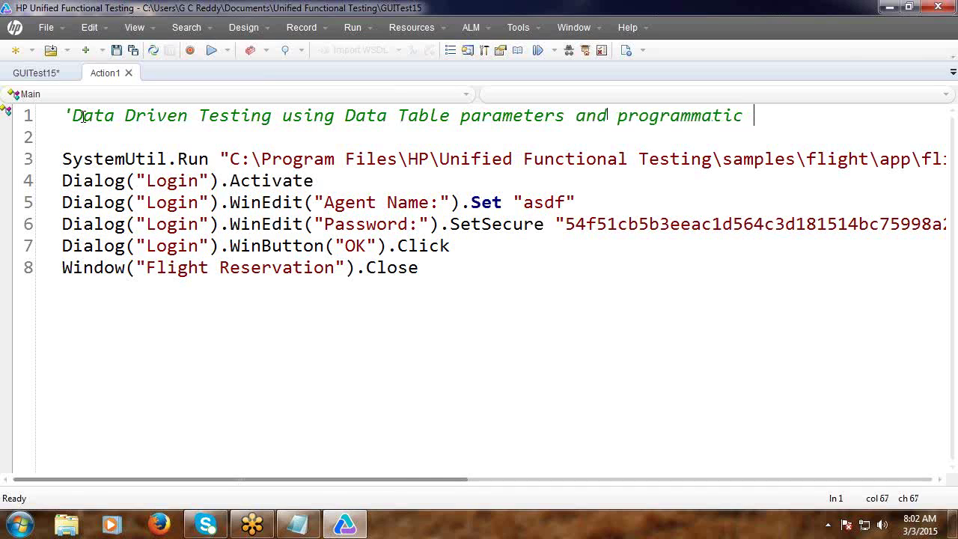
text( statem)
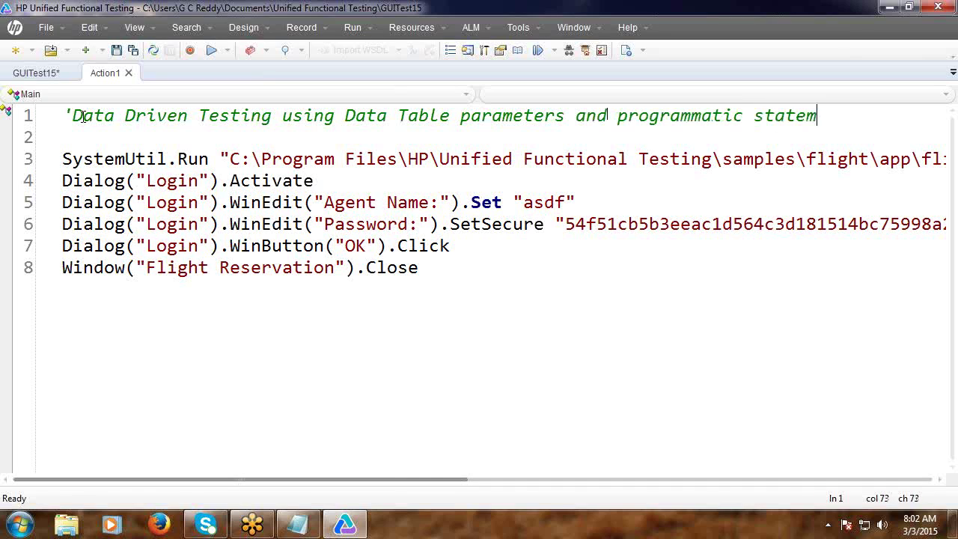
text(ents)
key(Return)
key(Return)
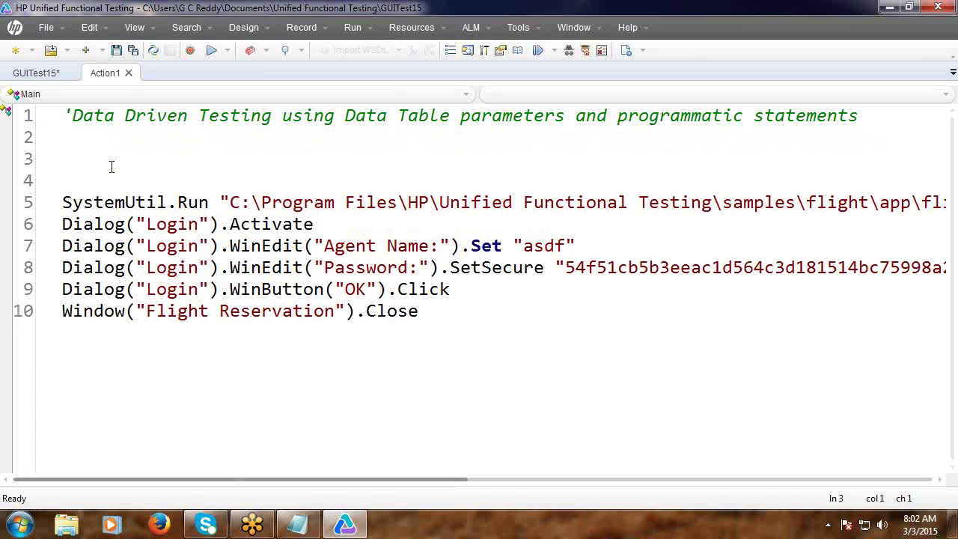
Remove the extra blank line and insert If Window("Flight Reservation").Exist(12) Then … End If after the OK click.
click(71, 182)
key(Delete)
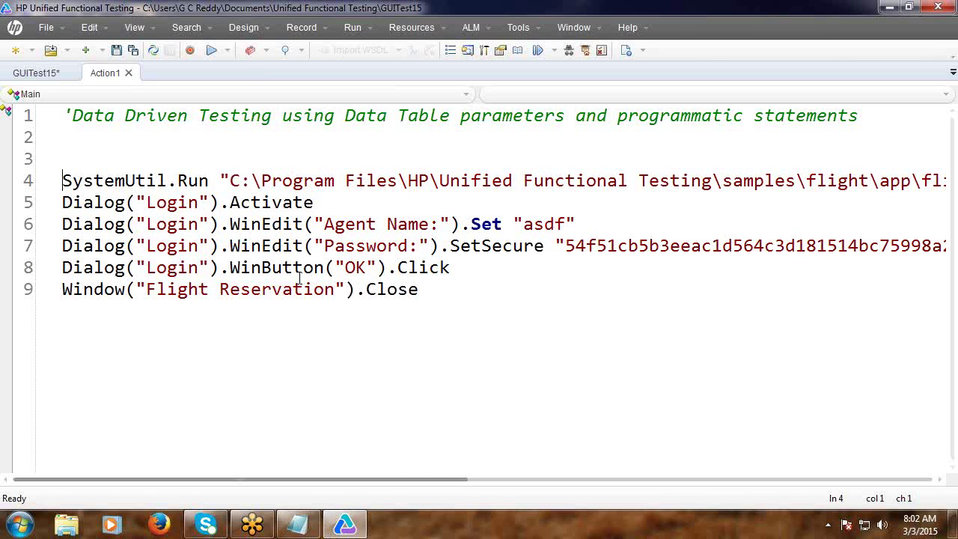
click(465, 271)
key(Return)
key(Return)
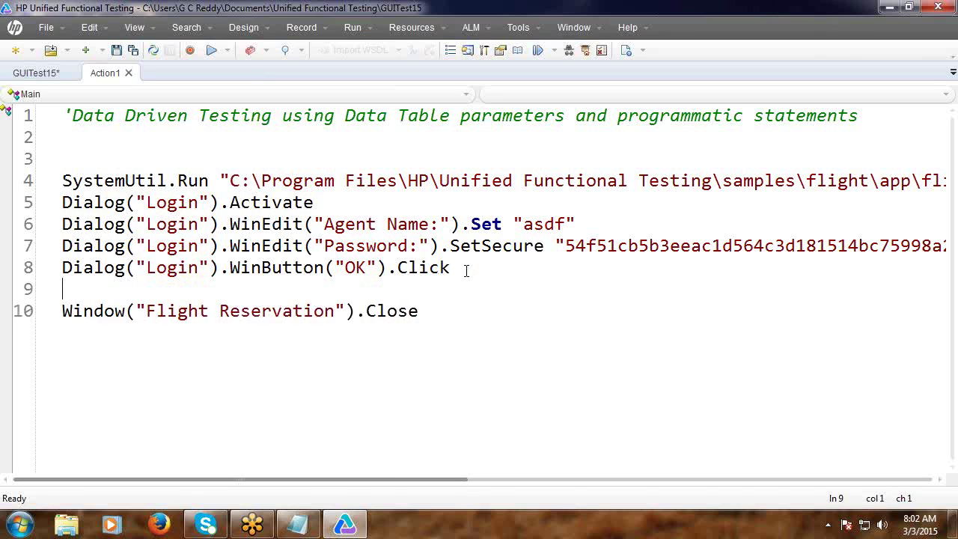
text(If)
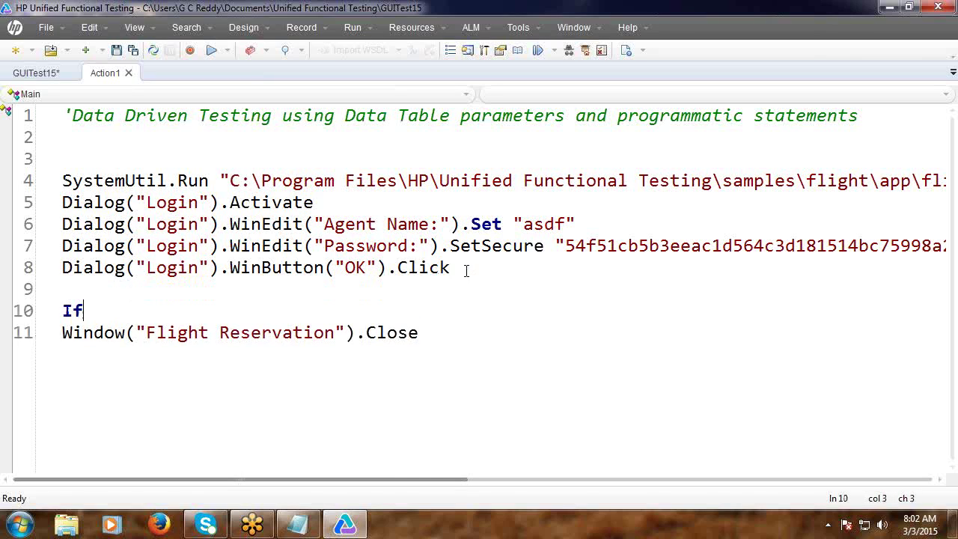
key(Tab)
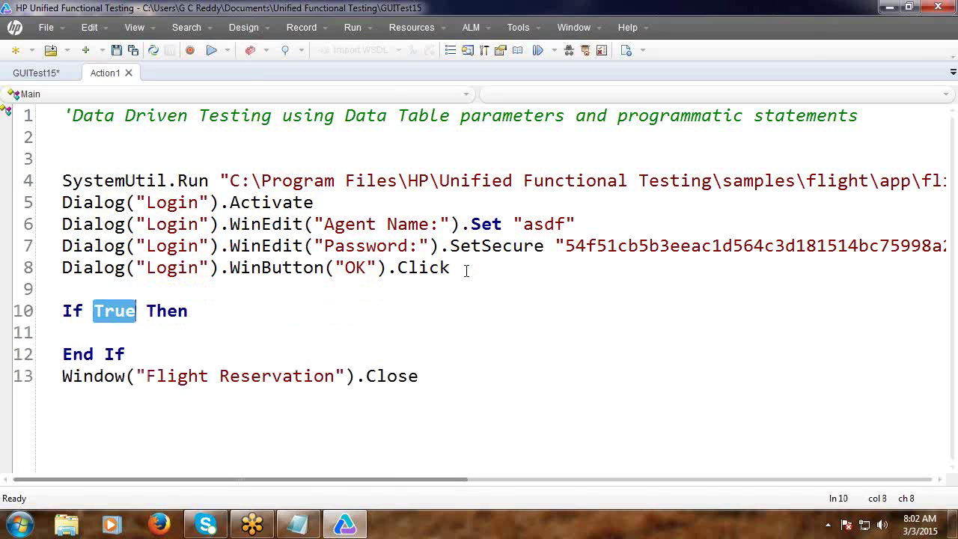
text(Win)
text(dow)
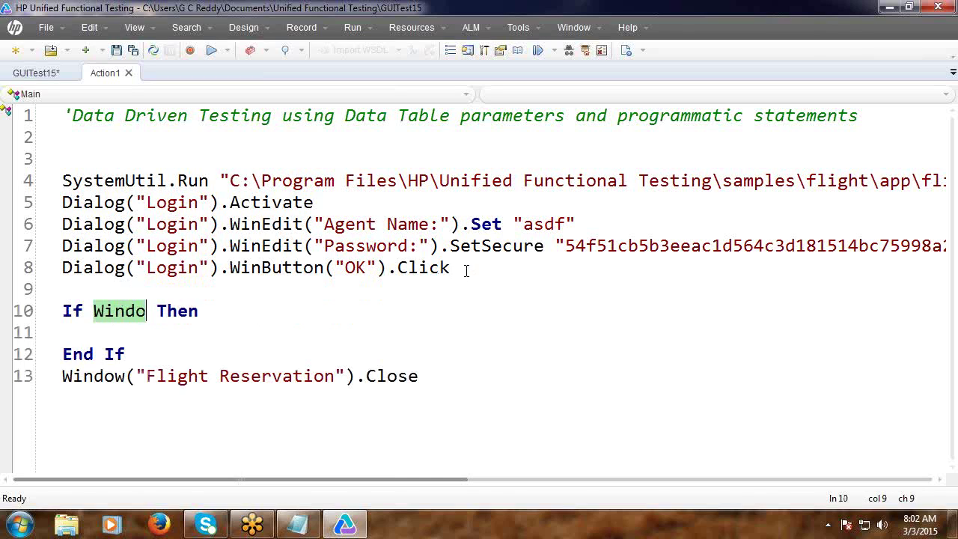
text(("Flight Reservation")
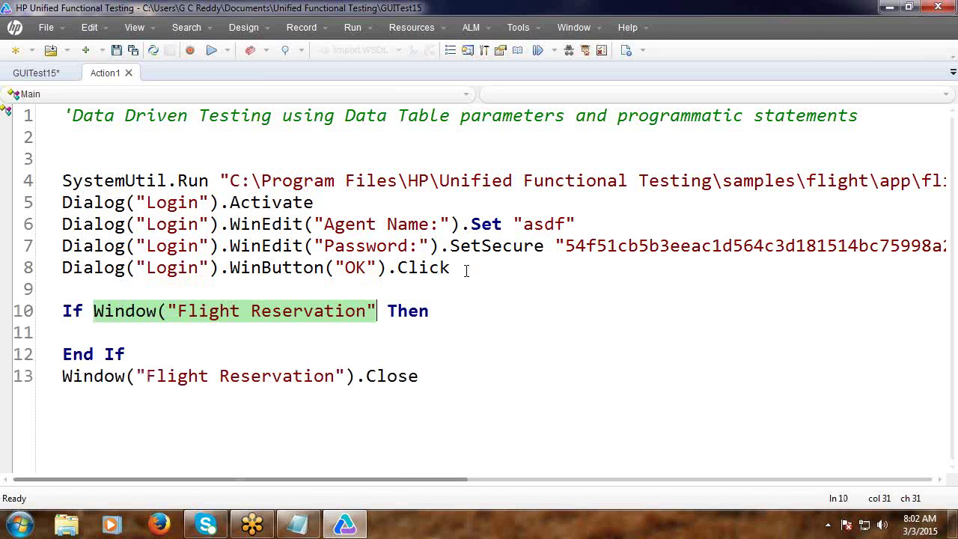
text())
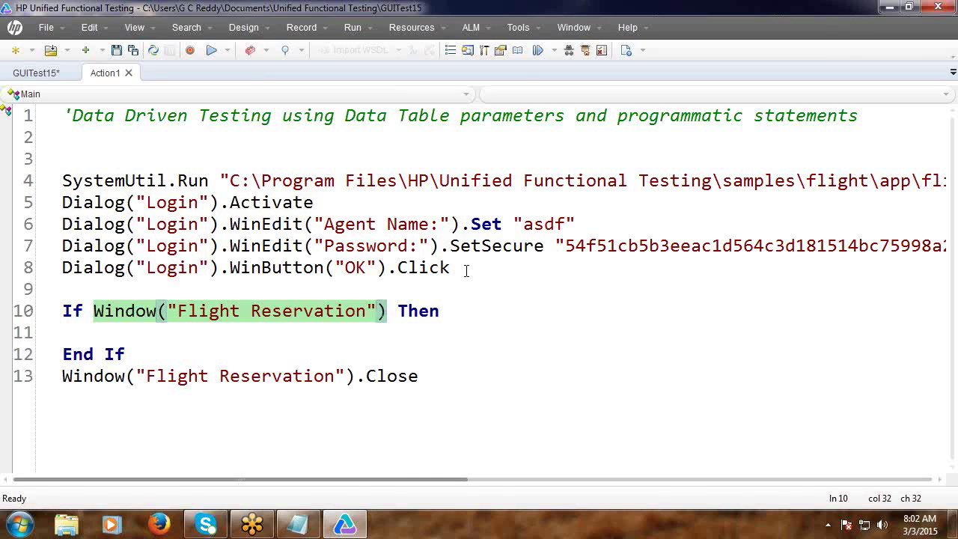
text(.Exist)
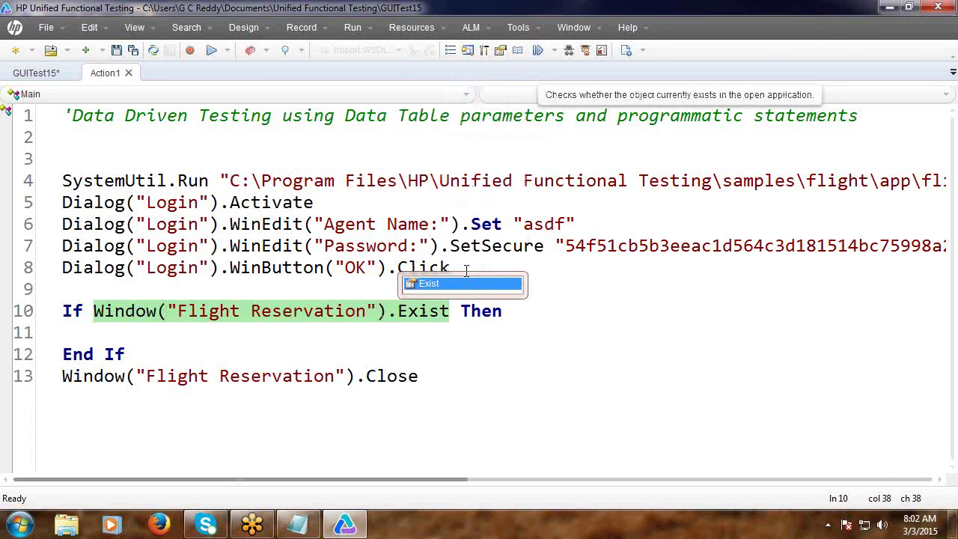
text(()
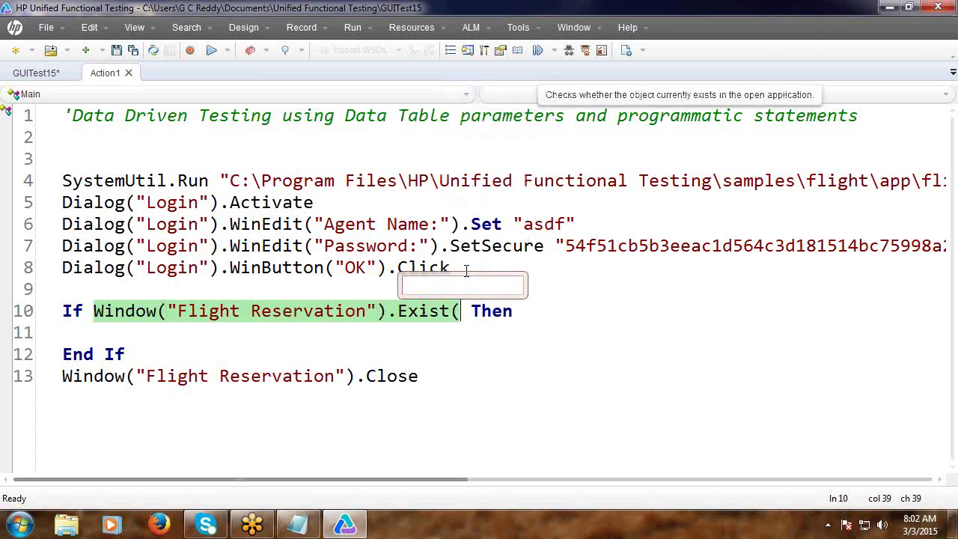
text(12)
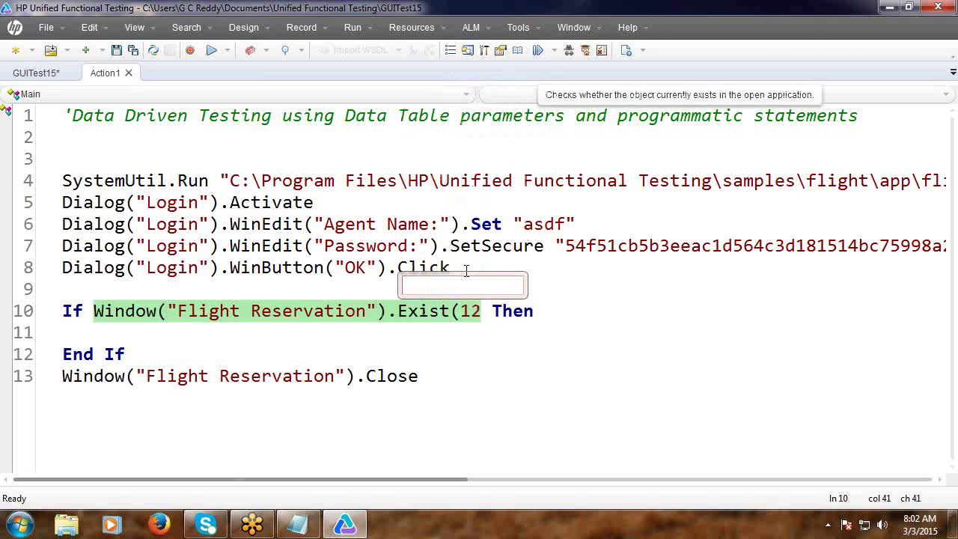
text())
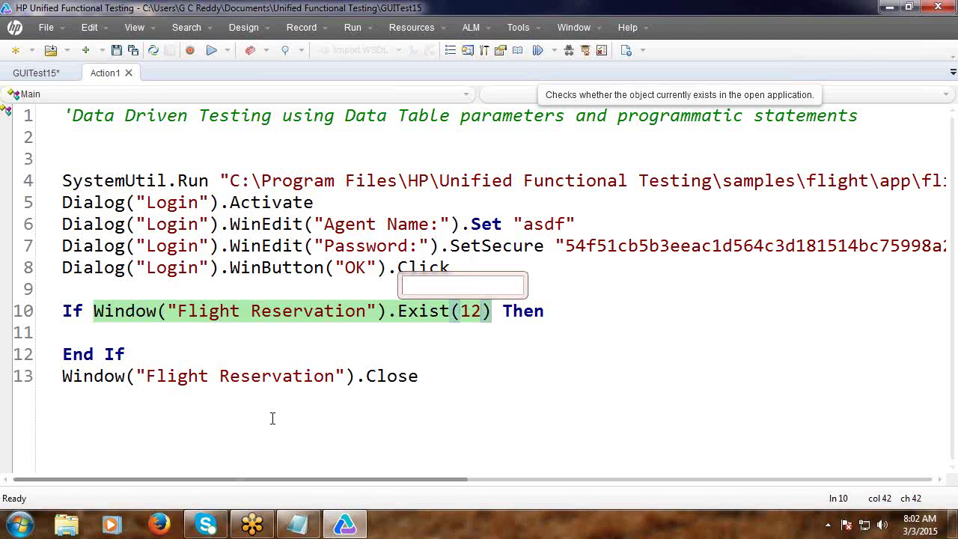
click(199, 346)
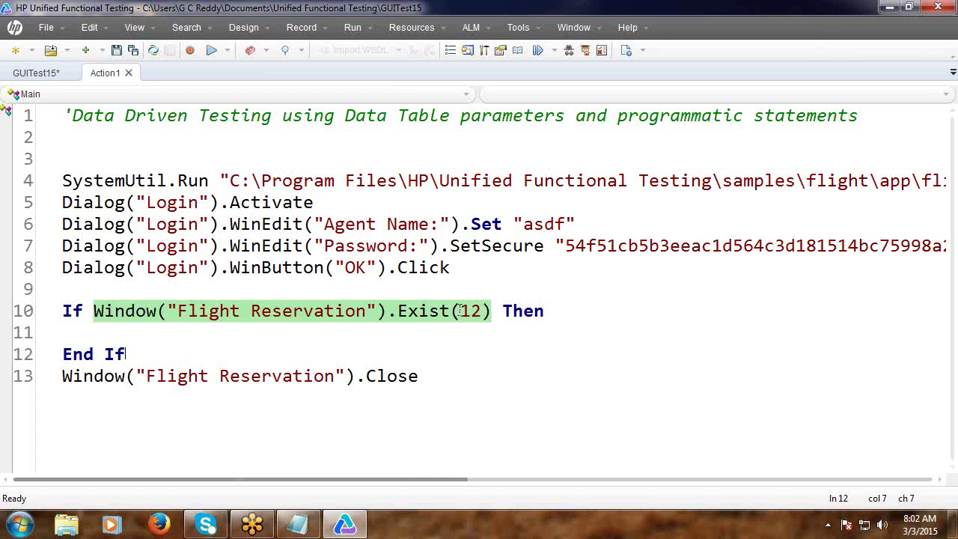
scroll(452, 350, down, 2)
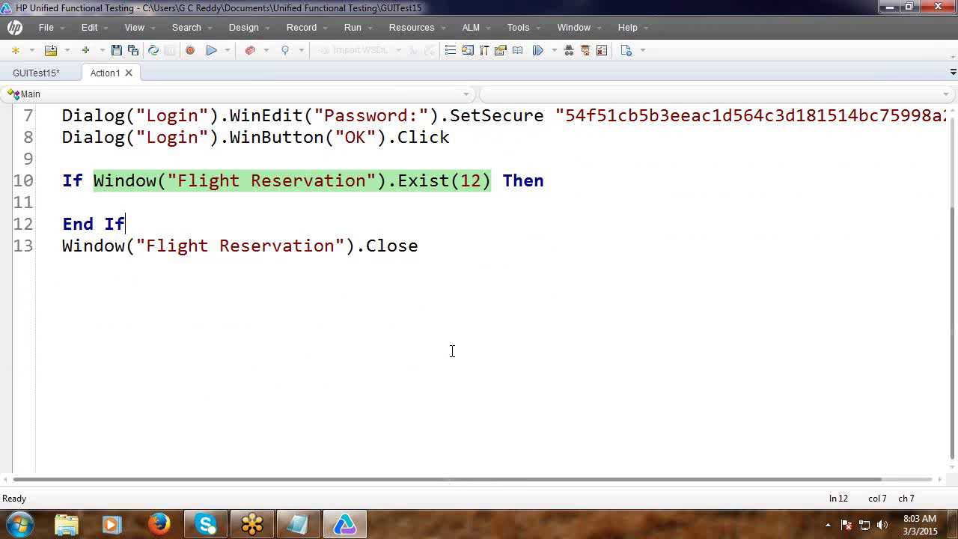
click(63, 247)
Cut the Window("Flight Reservation").Close line and paste it inside the If block before End If.
key(shift+Right)
key(shift+Right)
key(shift+Right)
key(shift+Right)
key(shift+Right)
key(shift+Right)
key(shift+Right)
key(shift+Right)
key(shift+Right)
key(shift+Right)
key(shift+Right)
key(shift+Right)
key(shift+Right)
key(shift+Right)
key(shift+Right)
key(shift+Right)
key(shift+Right)
key(shift+Right)
key(shift+Right)
key(shift+Right)
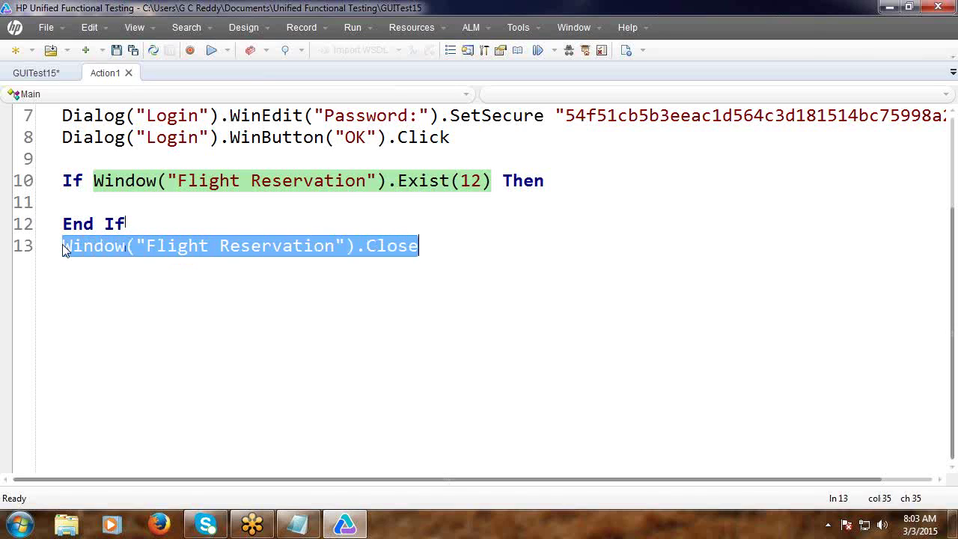
key(ctrl+x)
click(71, 203)
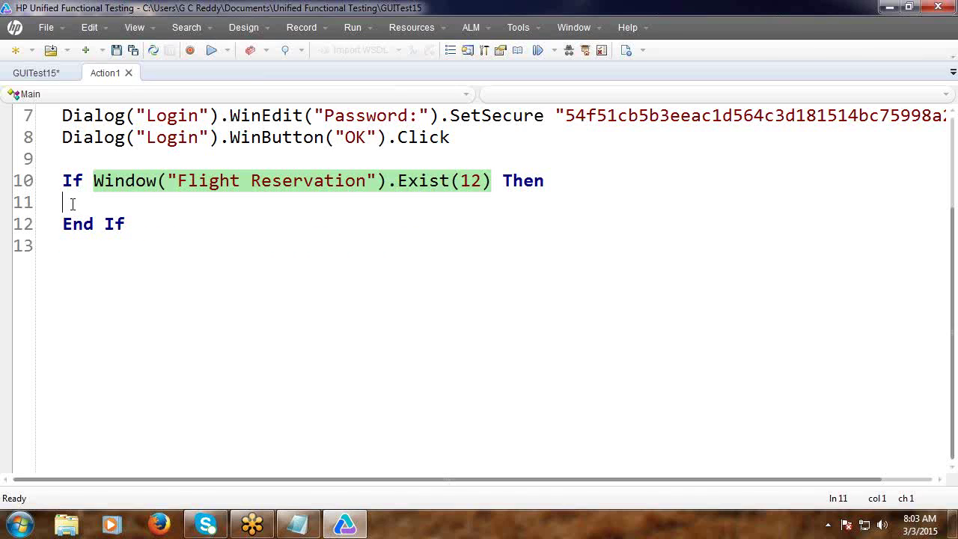
key(ctrl+v)
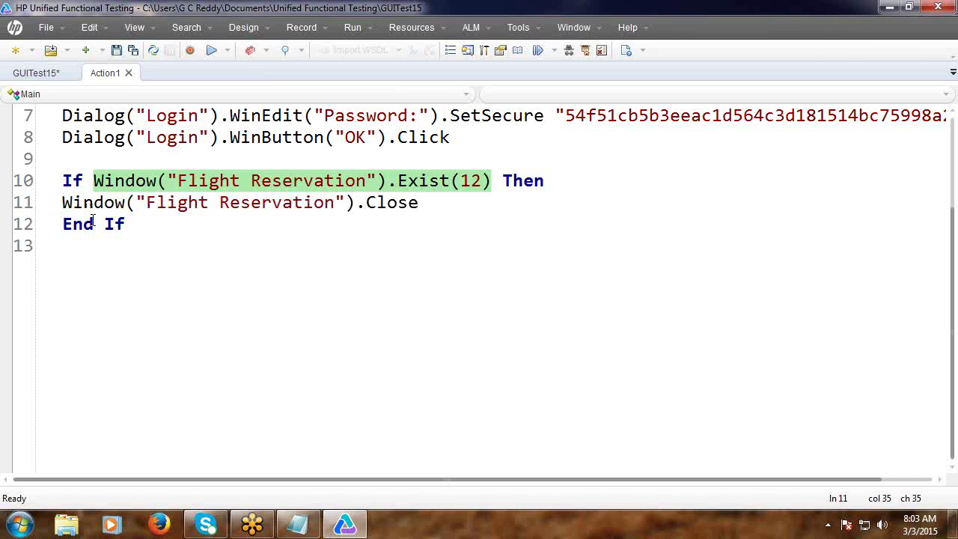
key(Tab)
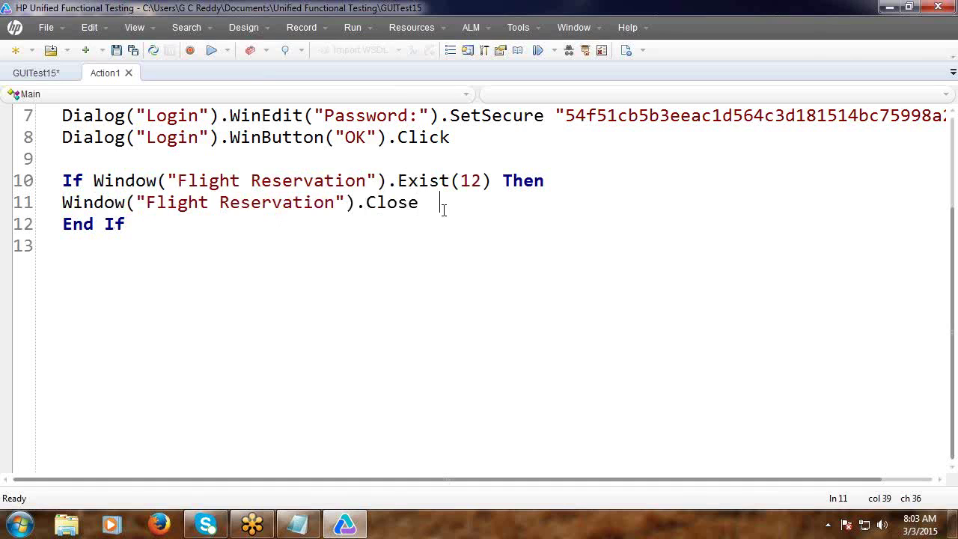
key(Return)
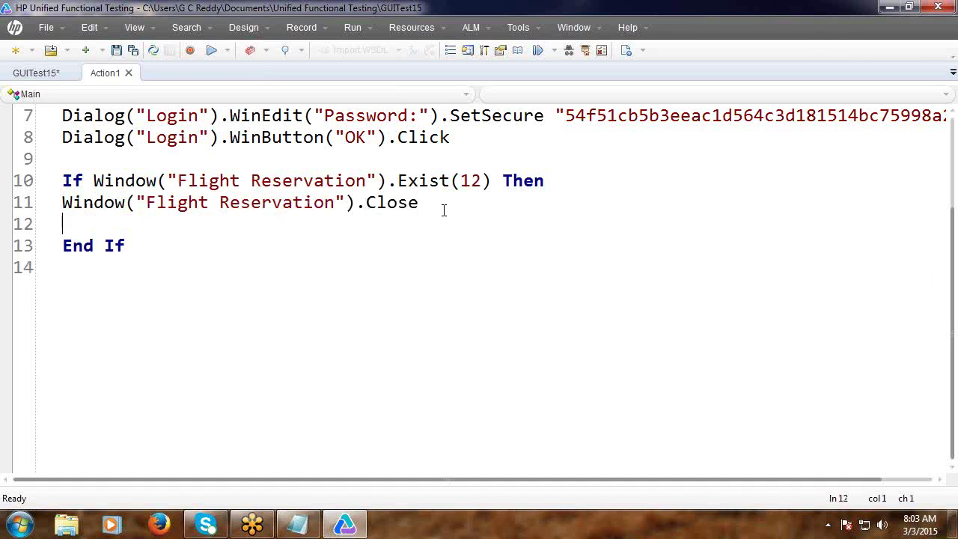
scroll(444, 210, up, 2)
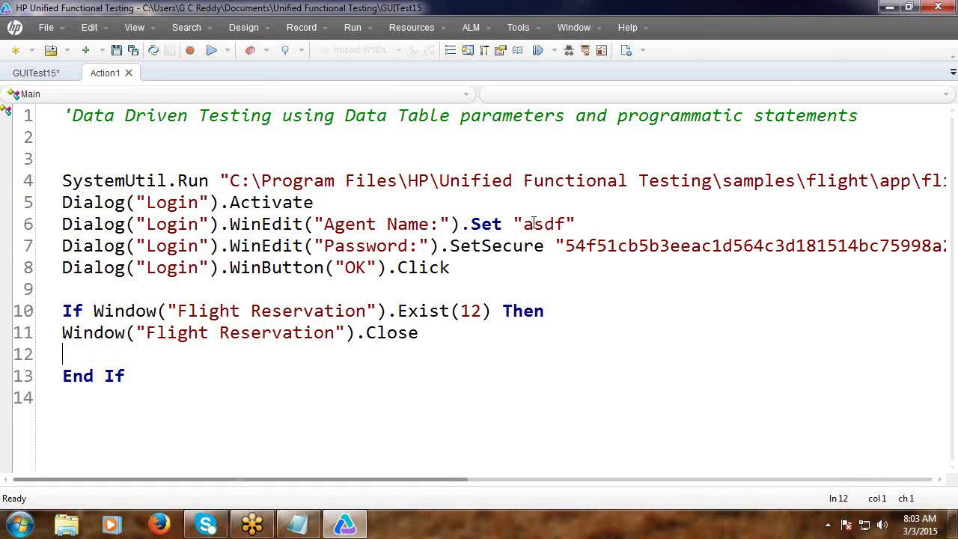
scroll(451, 323, down, 2)
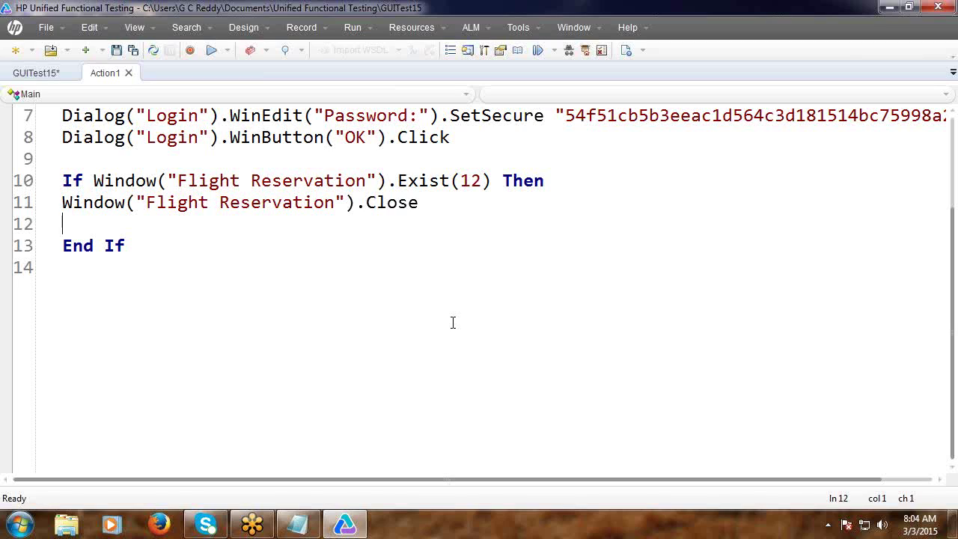
On line 12, write DataTable(3, 3) = "Login Successful -Passed" for a successful login.
text(DataTabl)
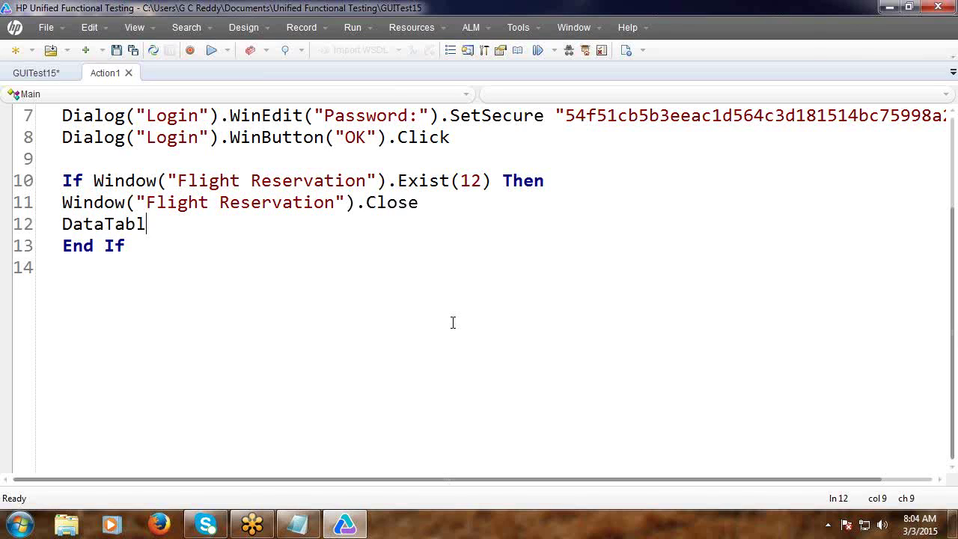
text(e(3, 3)
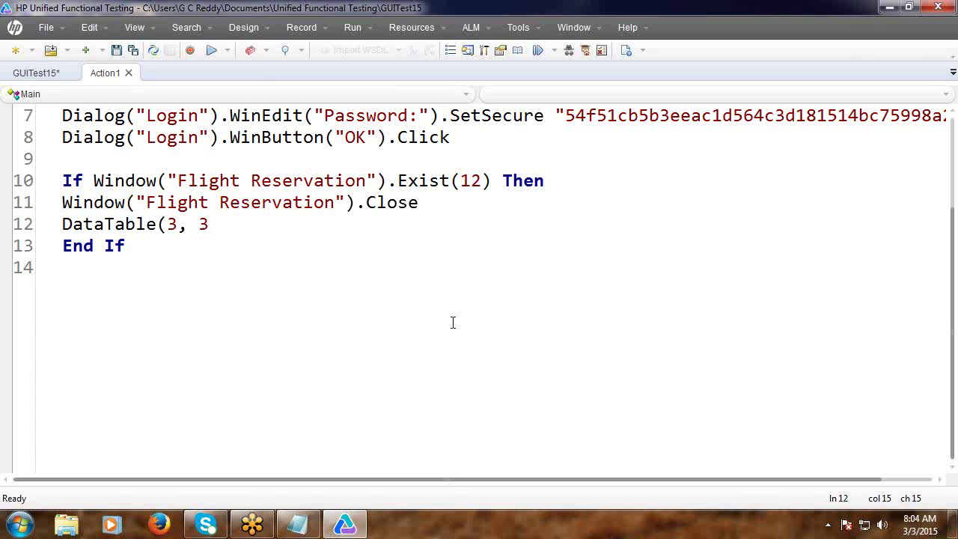
text() )
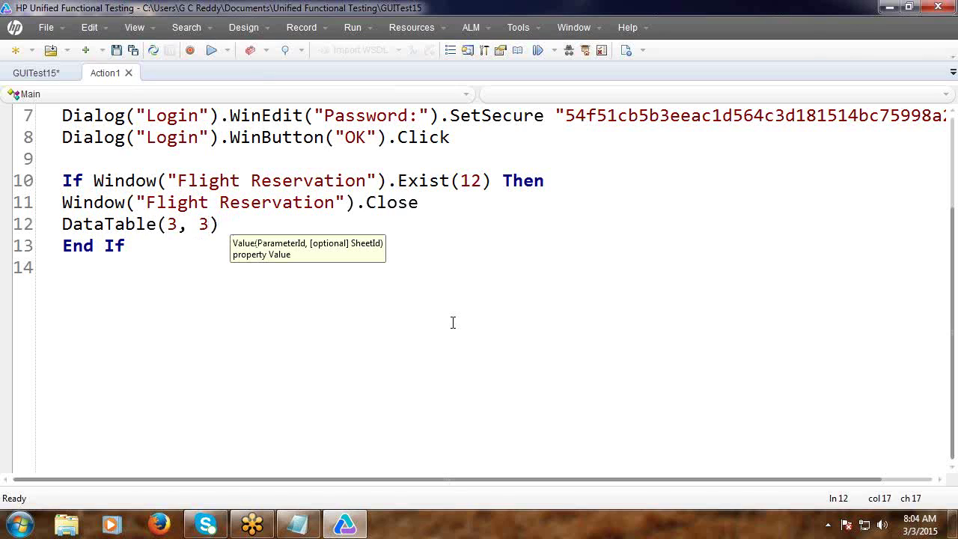
text(= ")
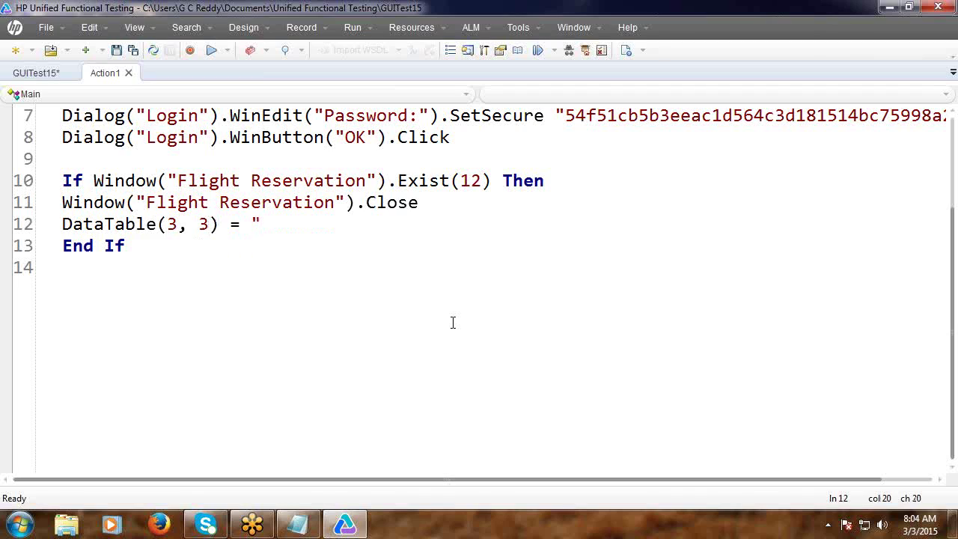
text(Logi)
text(n S)
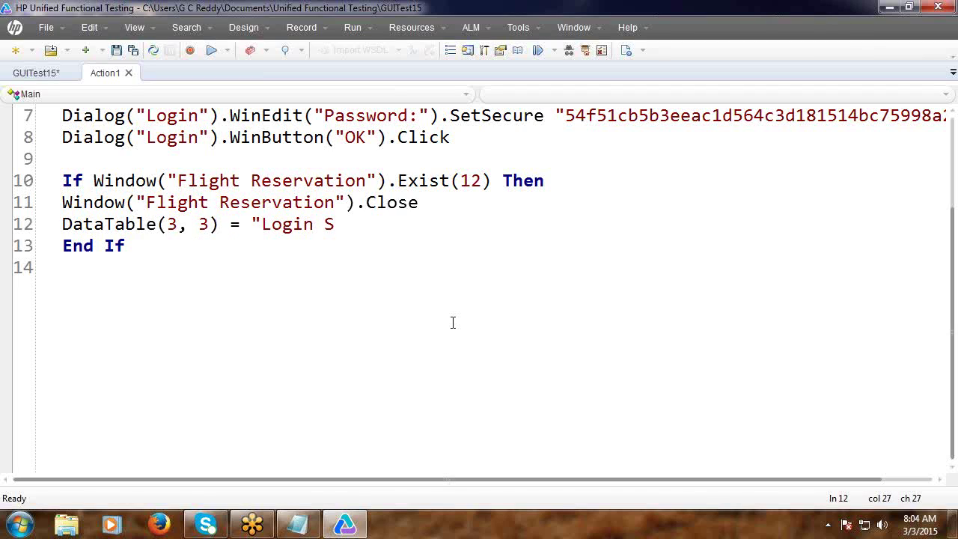
text(uccess)
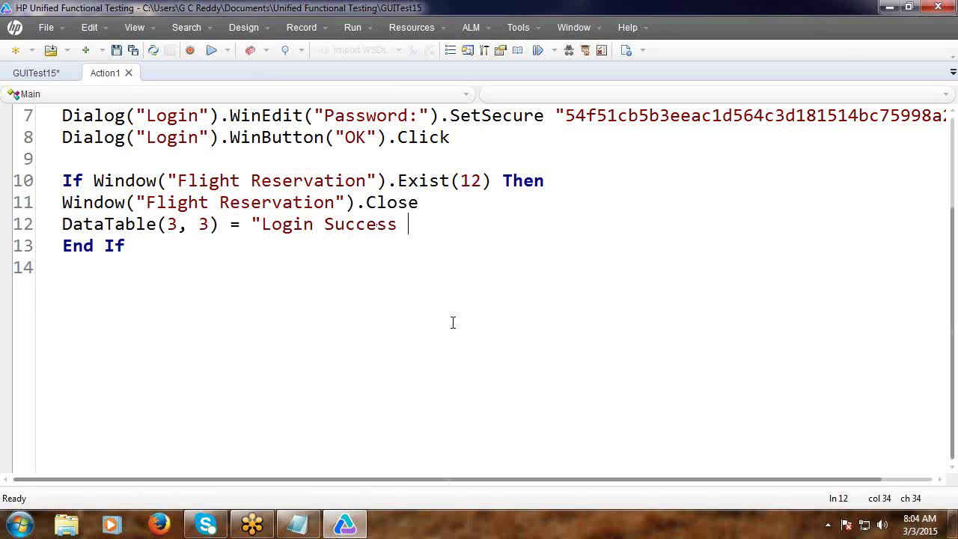
key(BackSpace)
text(ful -Passed)
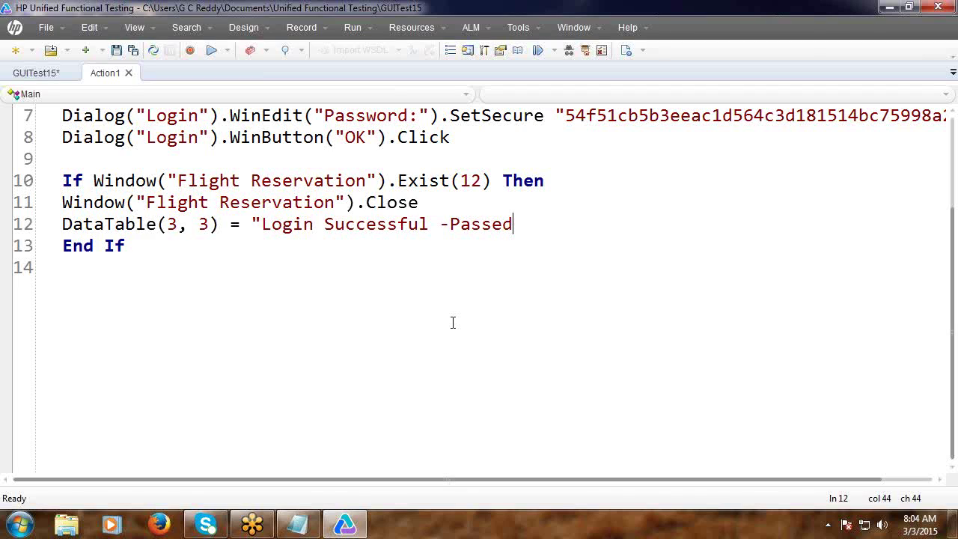
text(")
key(Return)
Start an Else branch and paste a copy of the success-result line under it.
text(Else)
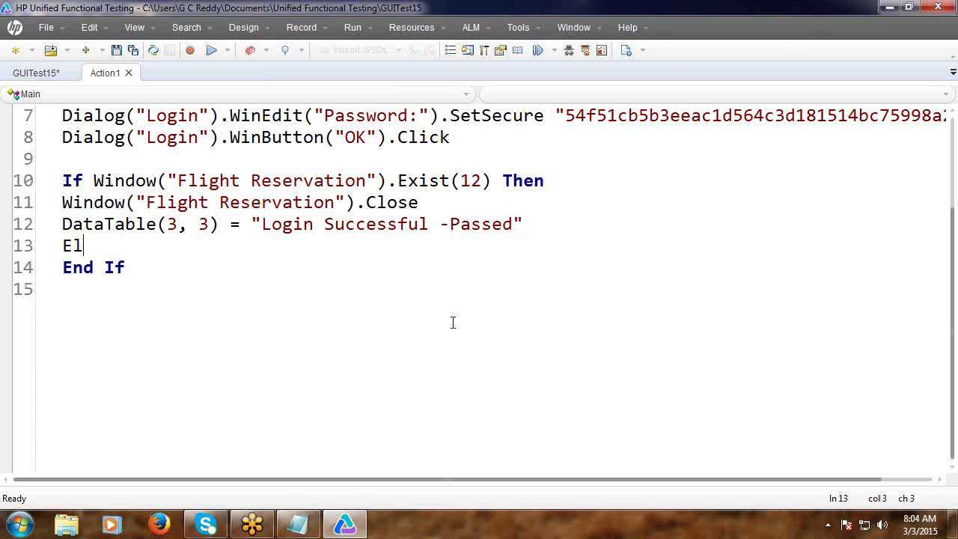
key(Return)
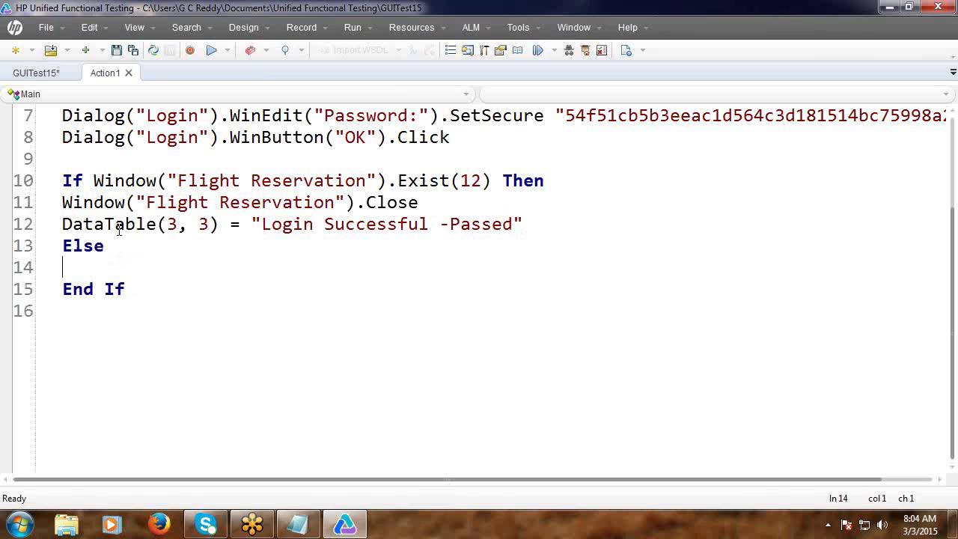
click(65, 225)
triple_click(65, 225)
key(ctrl+c)
click(81, 267)
key(ctrl+v)
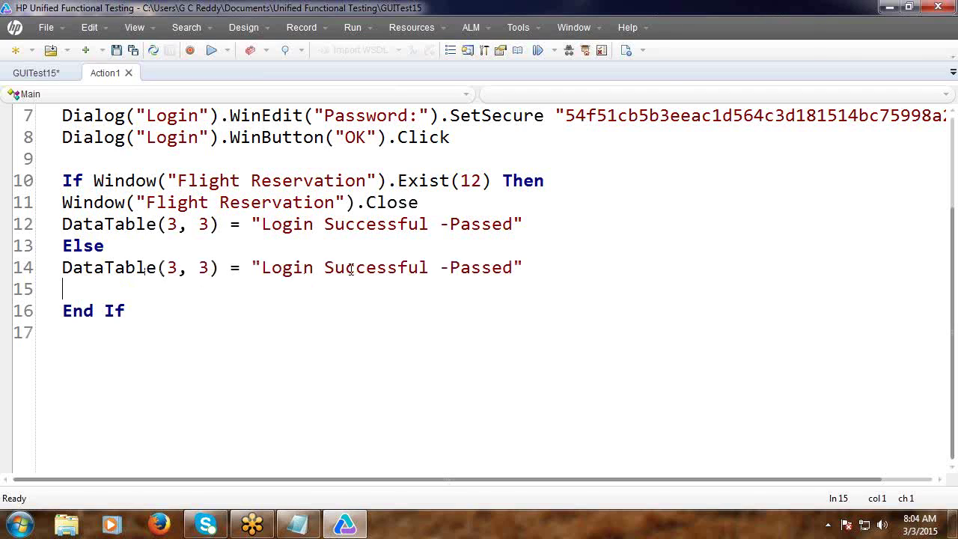
Change the copied line to "Login Unuccessful -Failed" and add a blank line after Else.
click(334, 267)
double_click(333, 267)
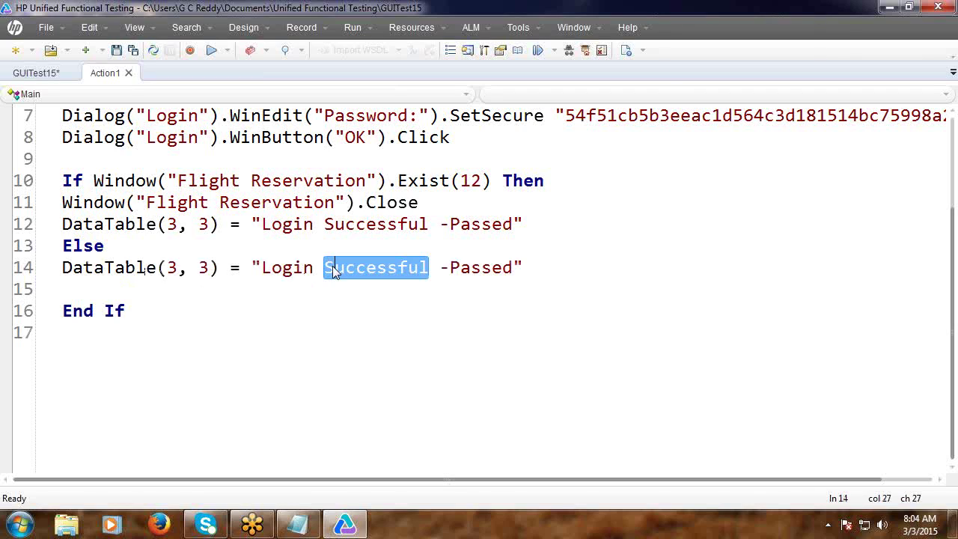
click(333, 268)
key(BackSpace)
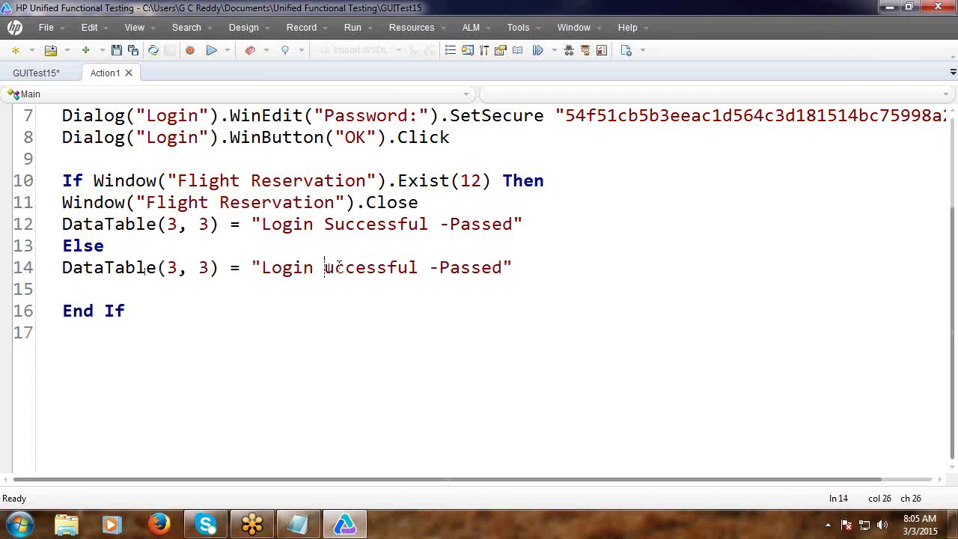
text(Un)
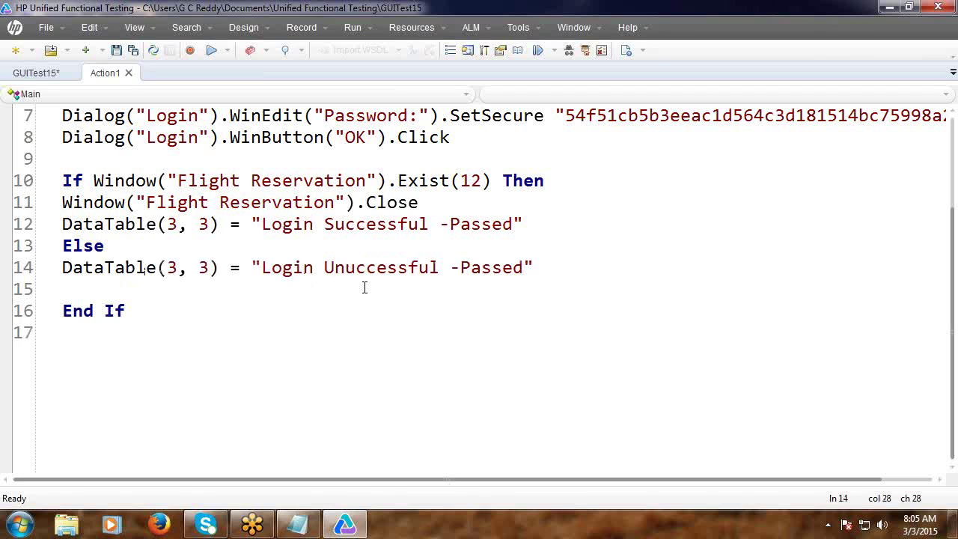
click(462, 268)
key(Delete)
key(Delete)
key(Delete)
key(Delete)
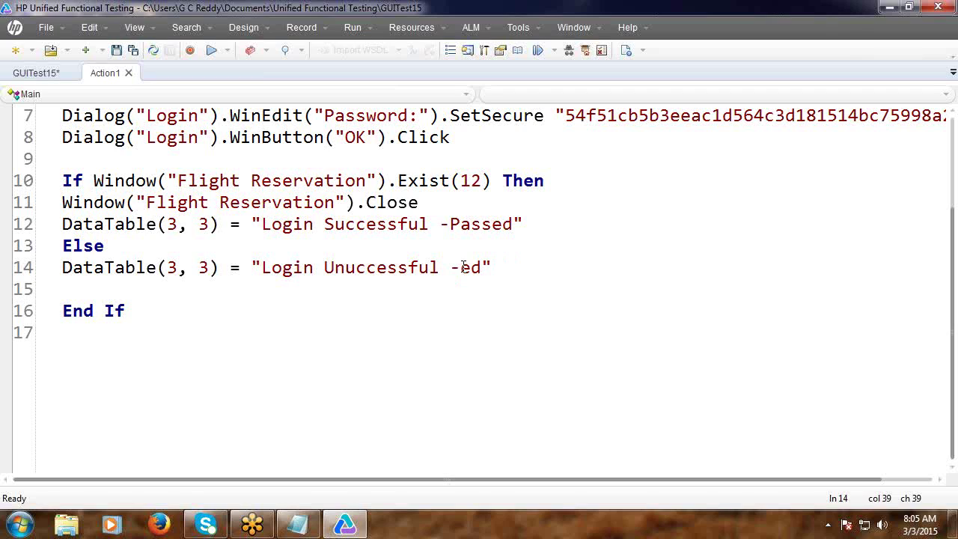
text(Fail)
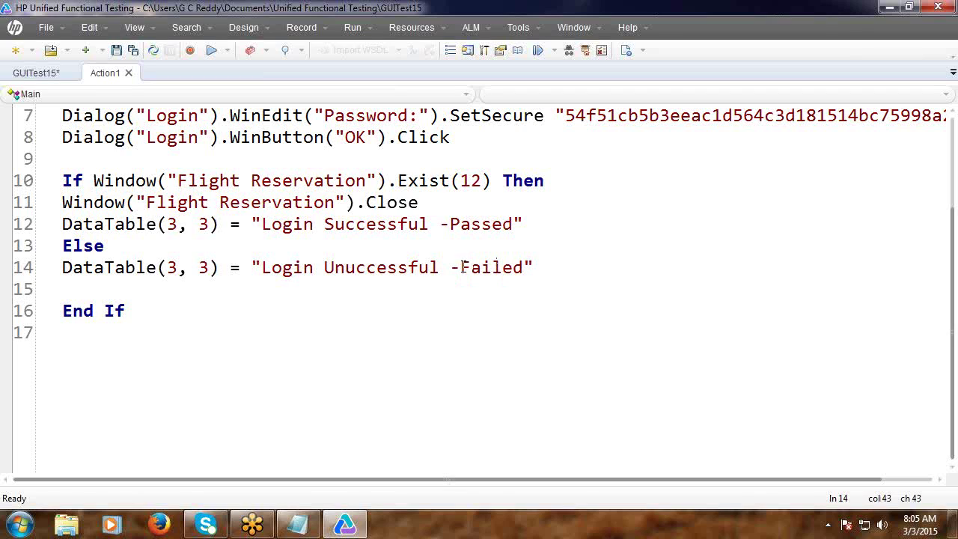
click(126, 245)
key(Return)
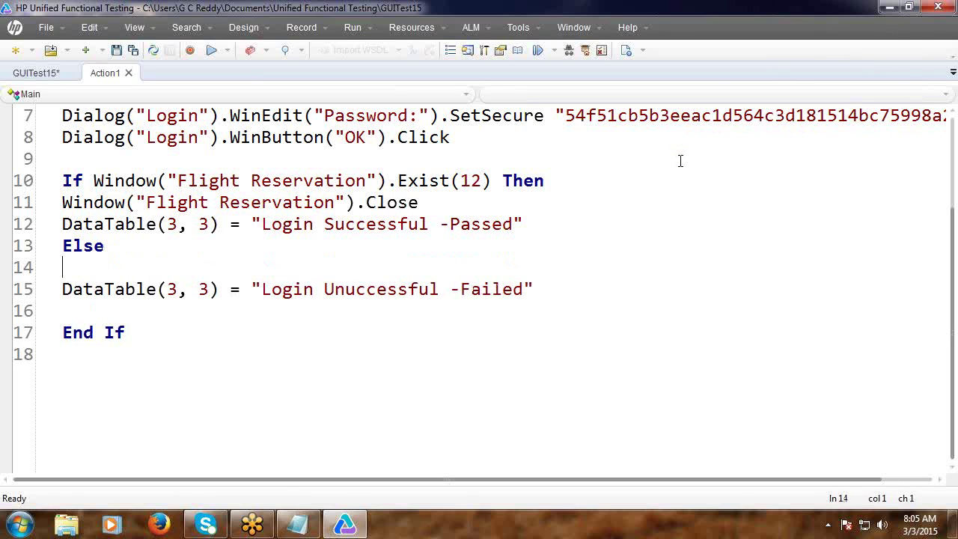
Launch Flight Reservations, submit agent name 'ddddd' without a password, dismiss the error, and cancel the login.
click(909, 7)
double_click(82, 30)
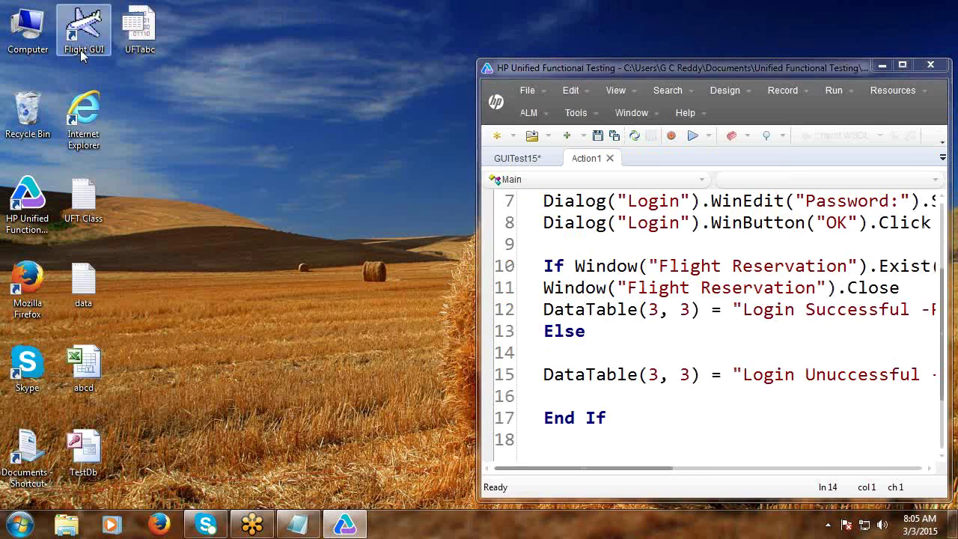
drag(428, 207, 245, 179)
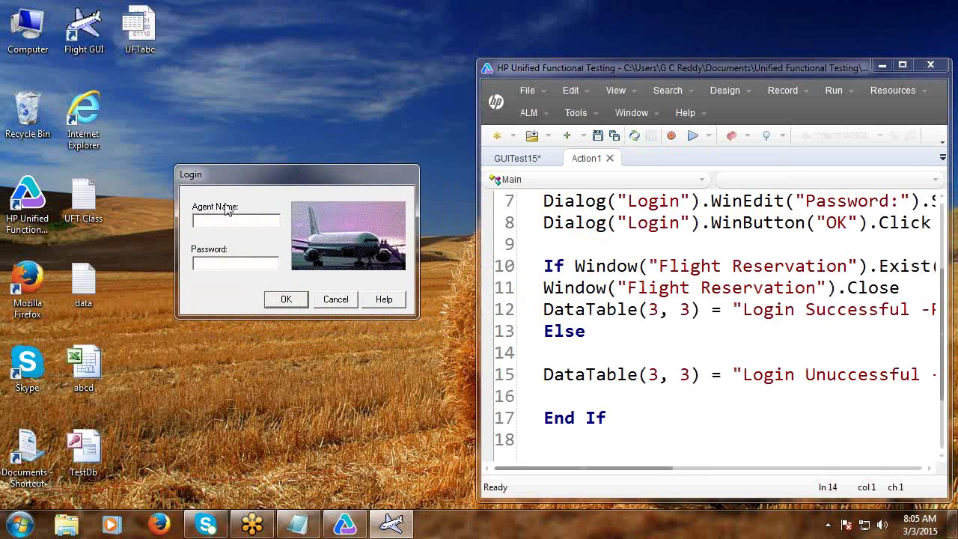
text(ddddd)
click(233, 263)
click(283, 301)
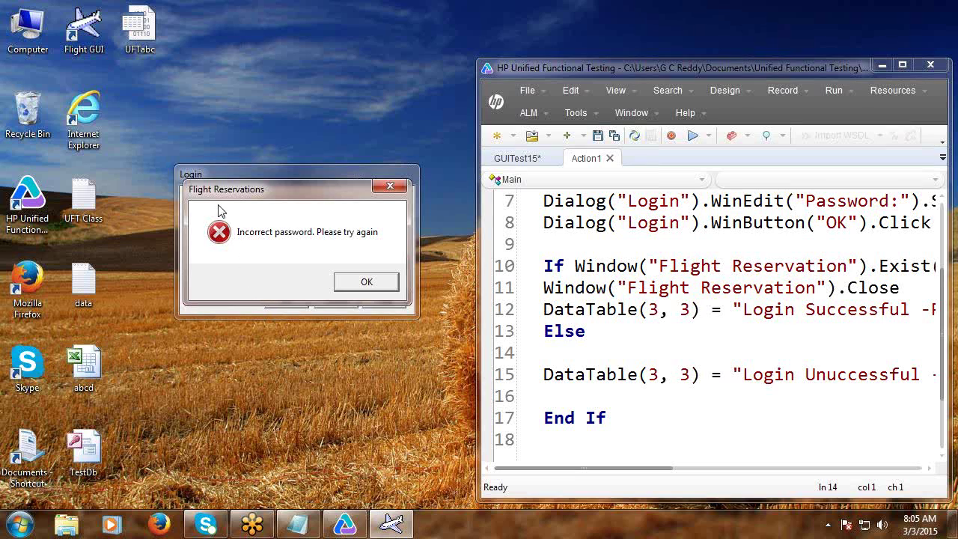
click(373, 286)
click(344, 301)
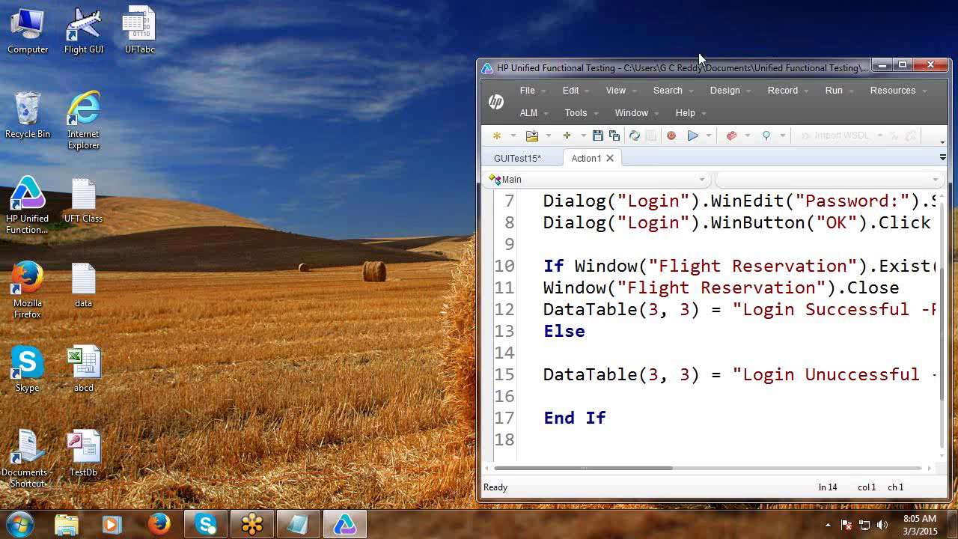
Add SystemUtil.CloseDescendentProcesses at the start of the Else branch.
click(902, 66)
text(S)
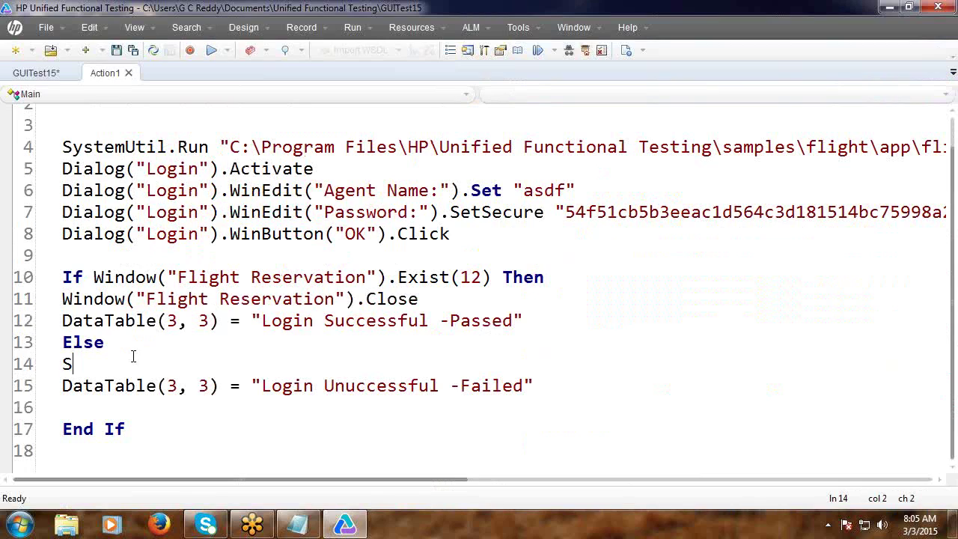
text(ystemUt)
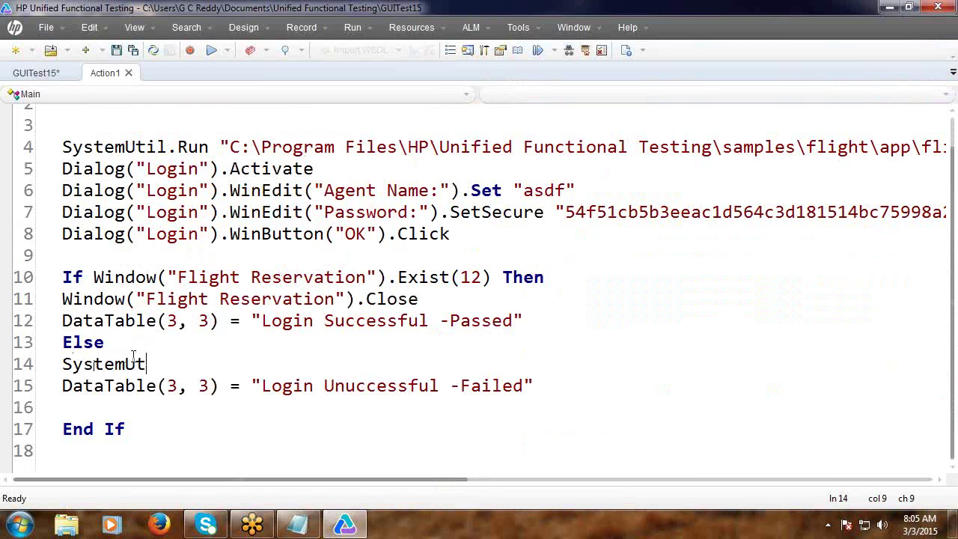
text(il.)
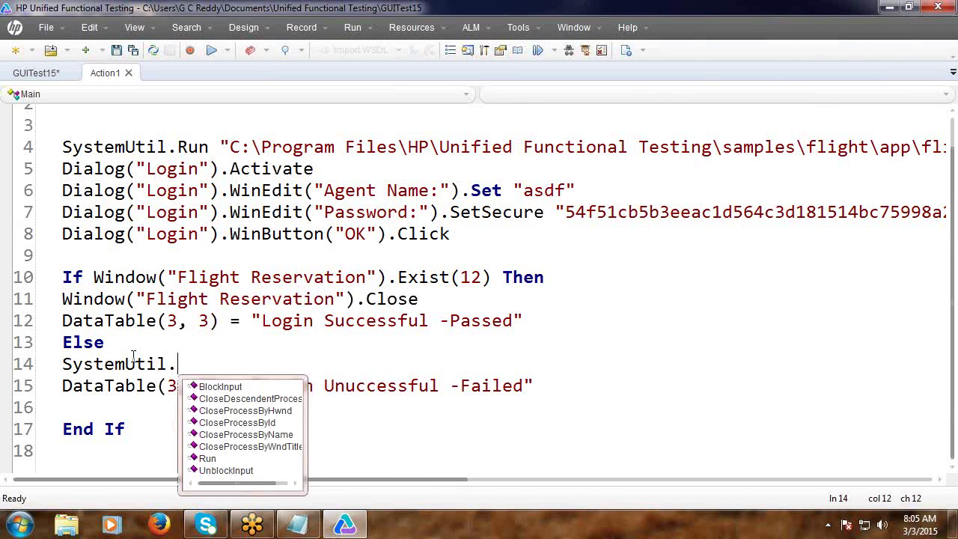
text(c)
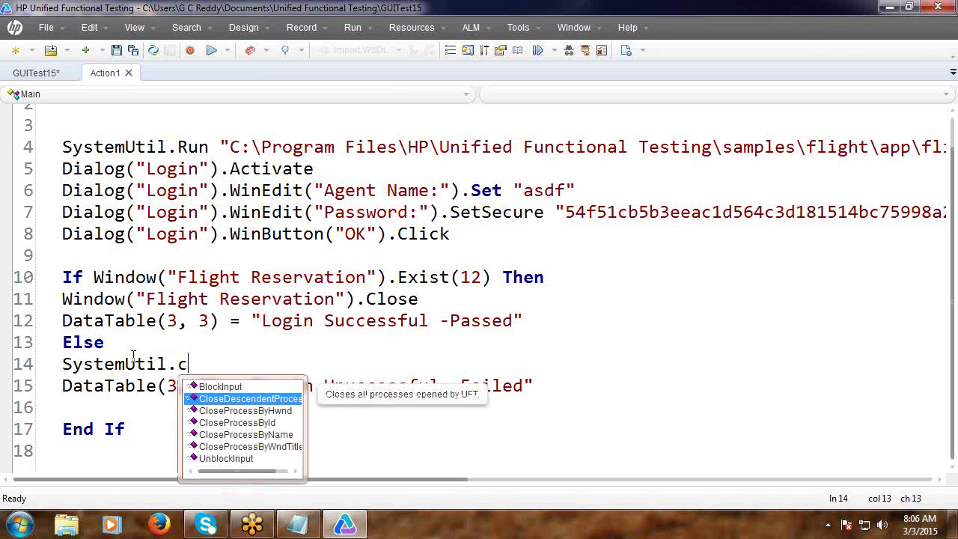
key(Return)
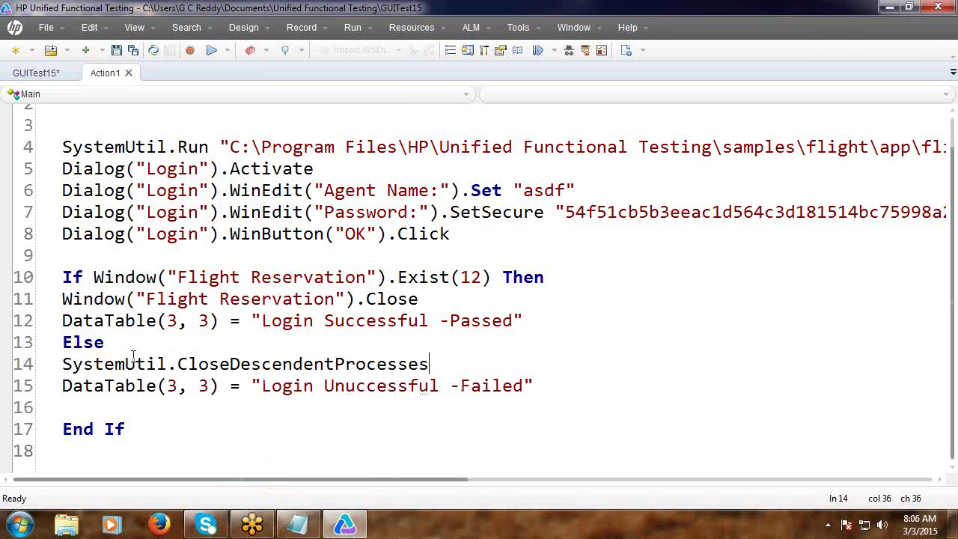
Remove the blank line before End If and begin a DataTable. statement after End If.
click(77, 408)
key(Delete)
scroll(94, 406, down, 2)
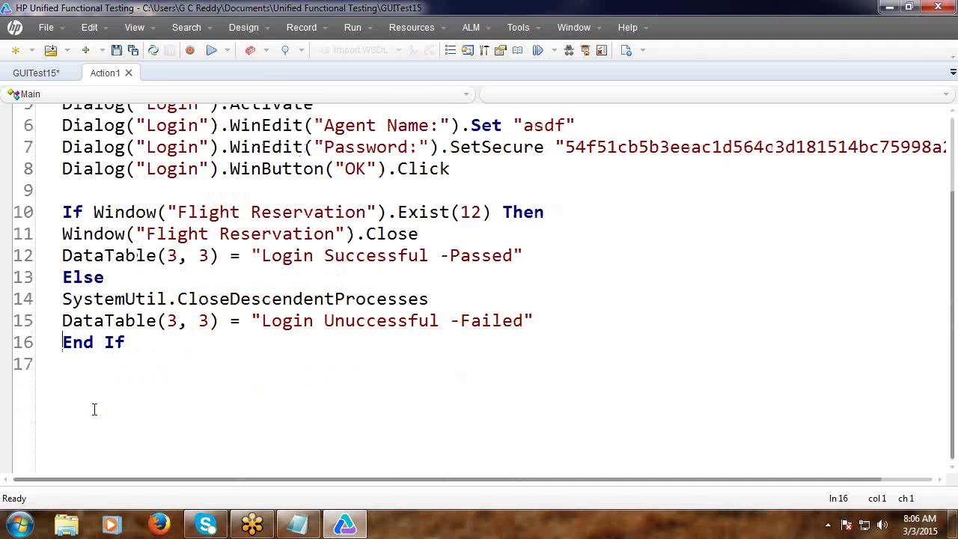
click(141, 278)
key(Return)
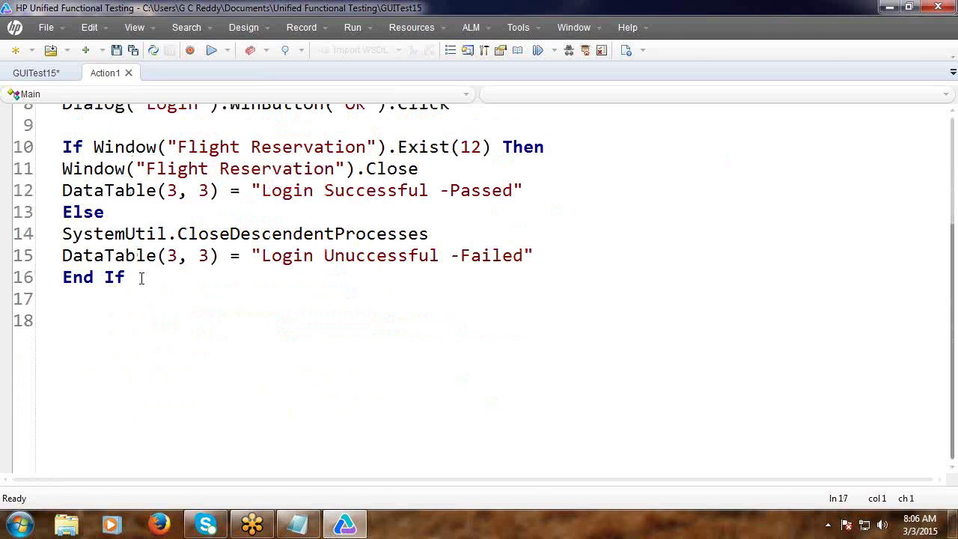
text(DataTable)
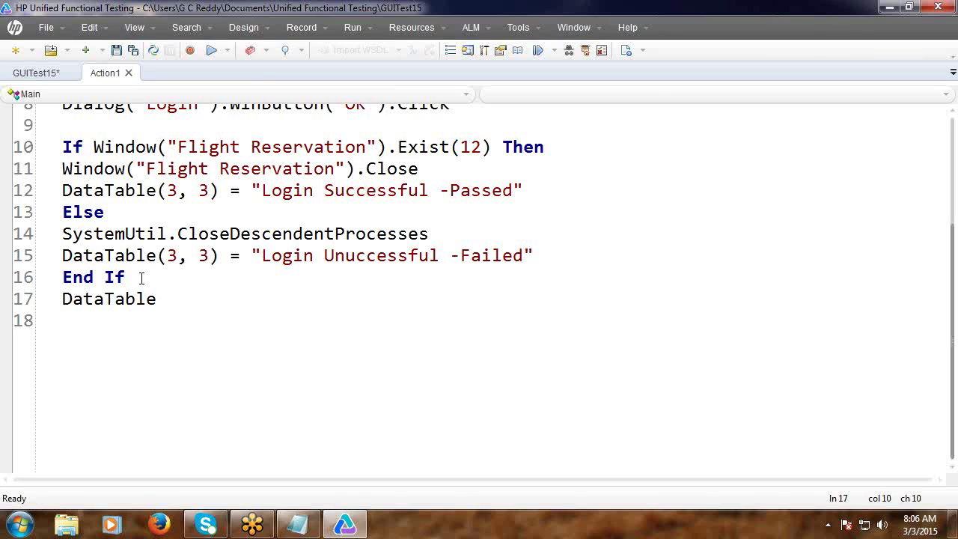
text(.)
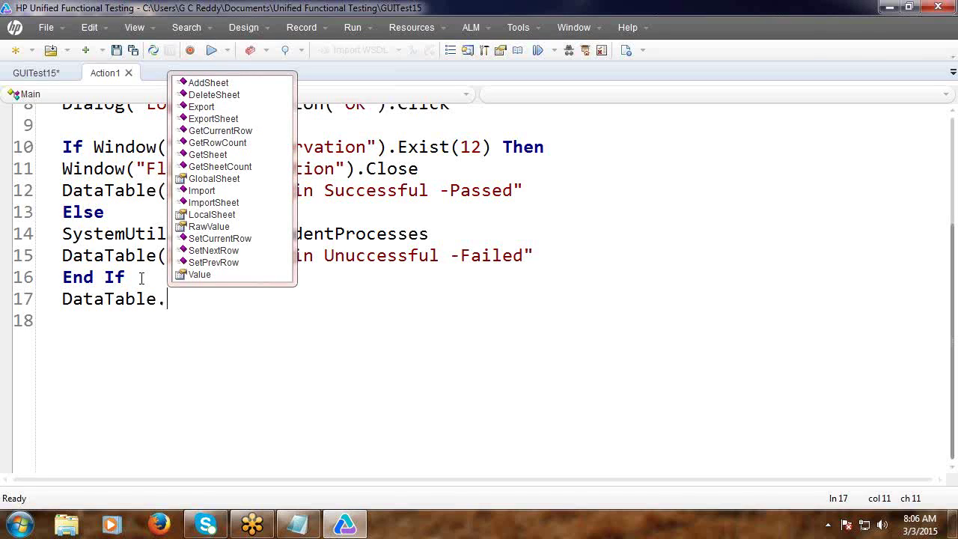
Complete line 17 as DataTable.ExportSheet with an empty "" file-name argument.
text(e)
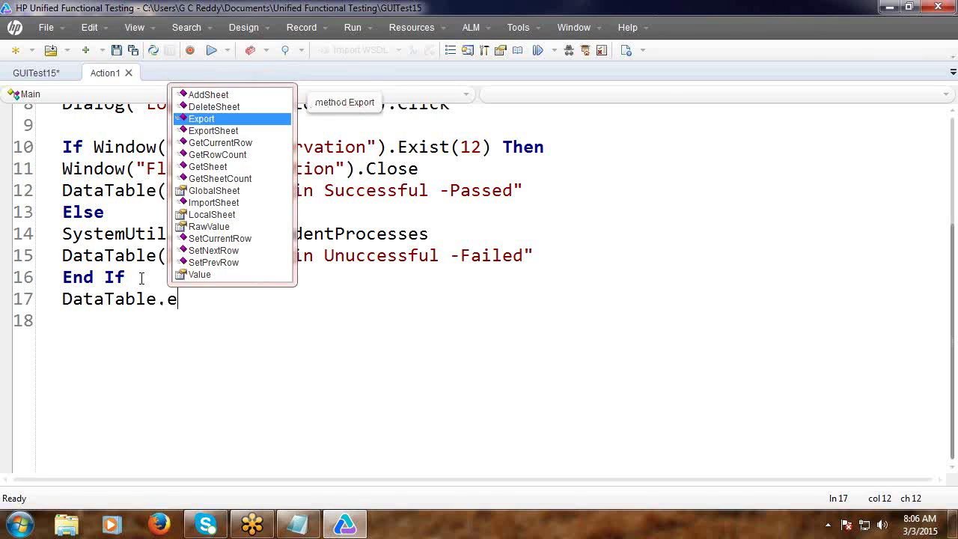
key(Down)
key(Return)
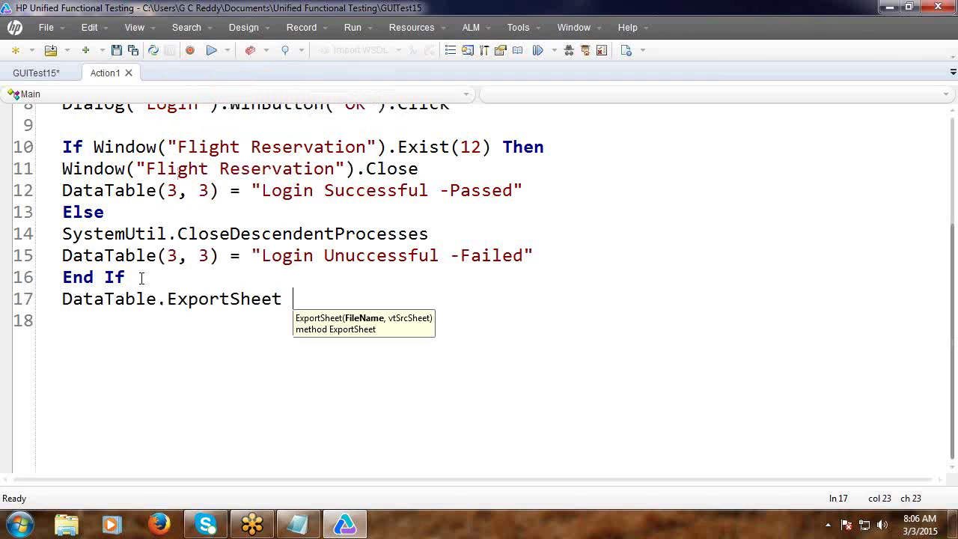
text("")
click(217, 347)
scroll(217, 347, up, 3)
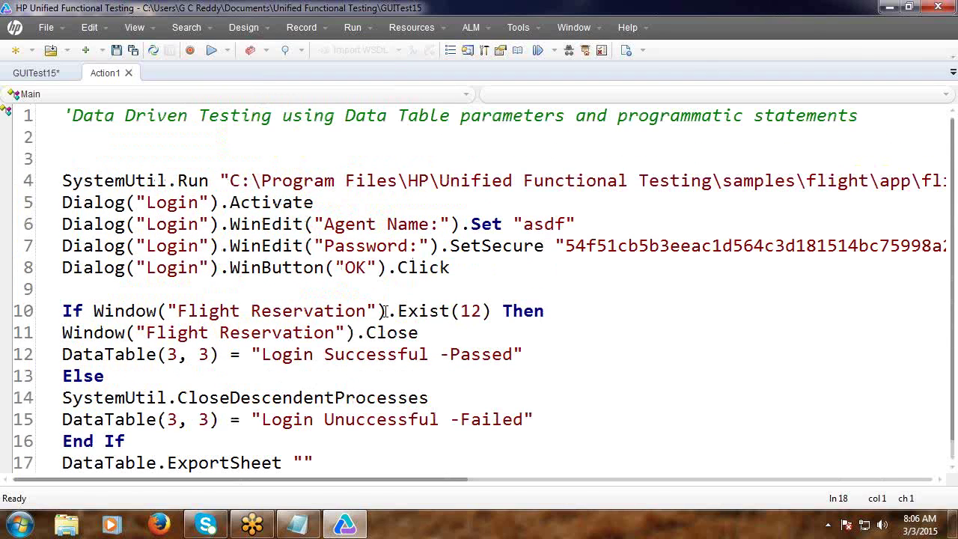
Copy the data file's Desktop folder location from its Properties, then return to the UFT script.
click(890, 7)
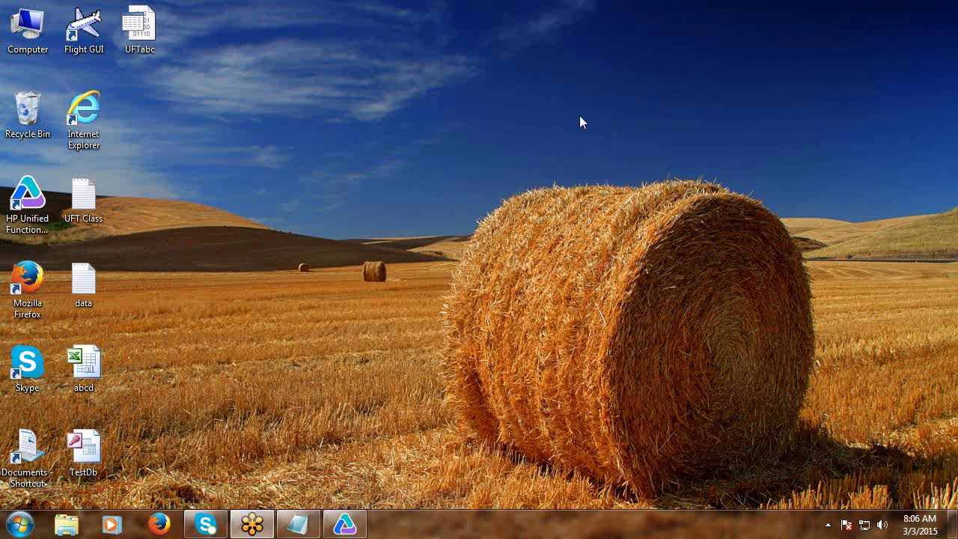
right_click(93, 298)
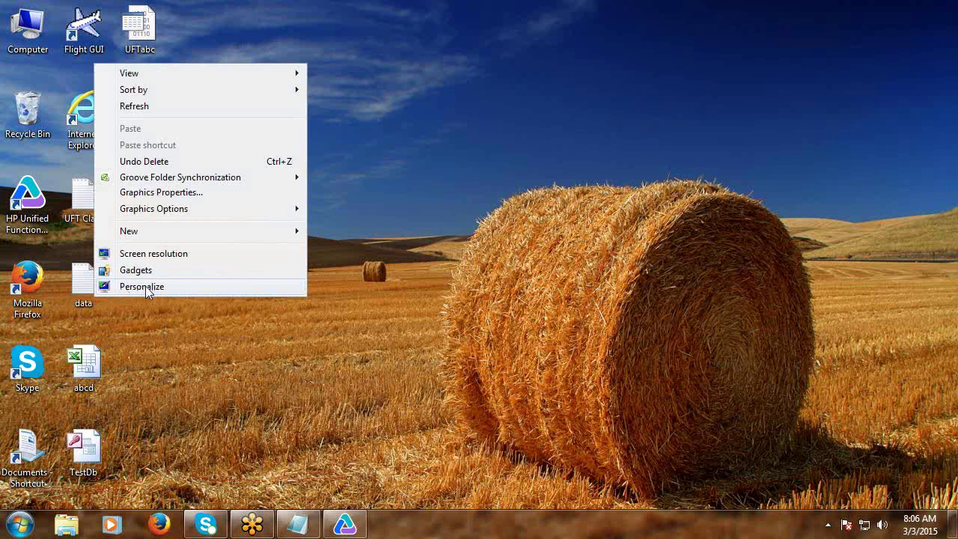
right_click(95, 308)
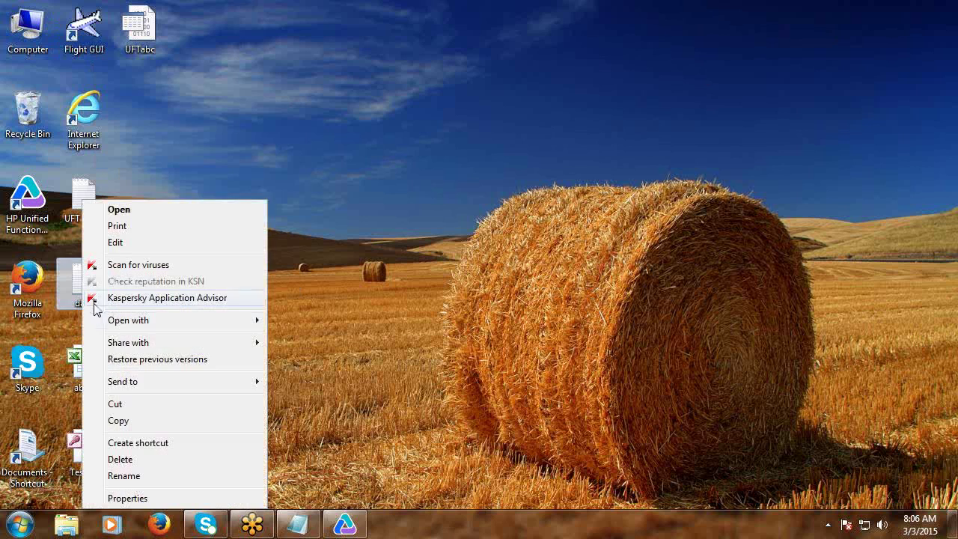
click(124, 498)
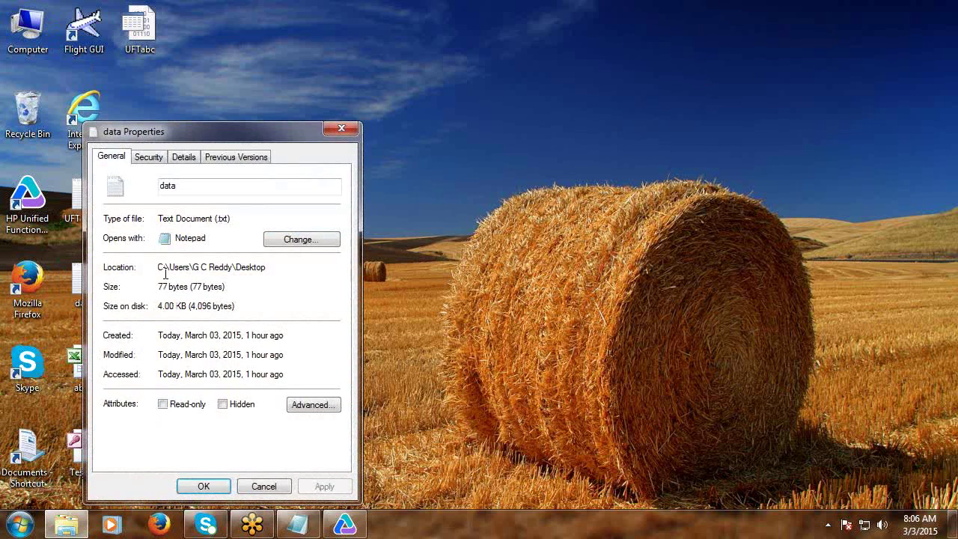
drag(158, 267, 278, 271)
drag(159, 267, 278, 271)
key(ctrl+c)
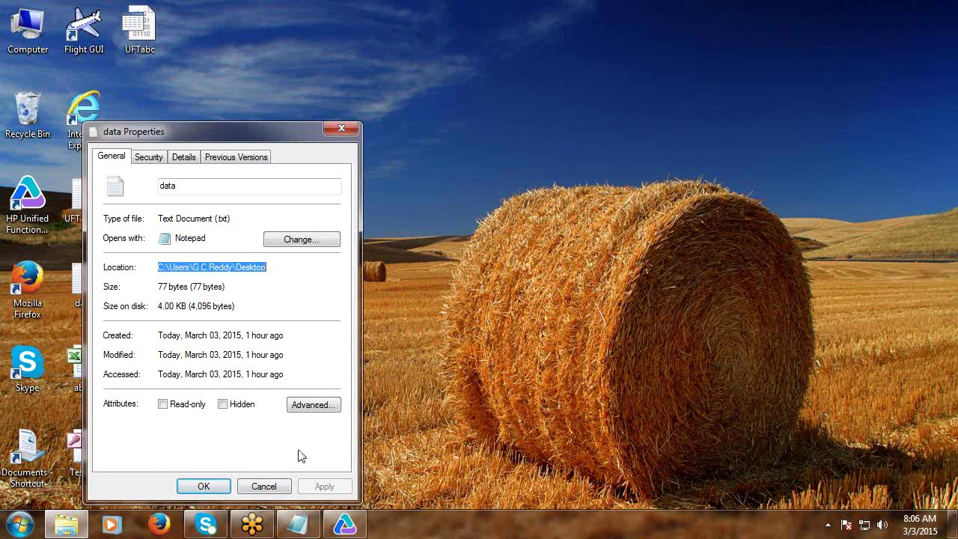
click(265, 486)
click(347, 530)
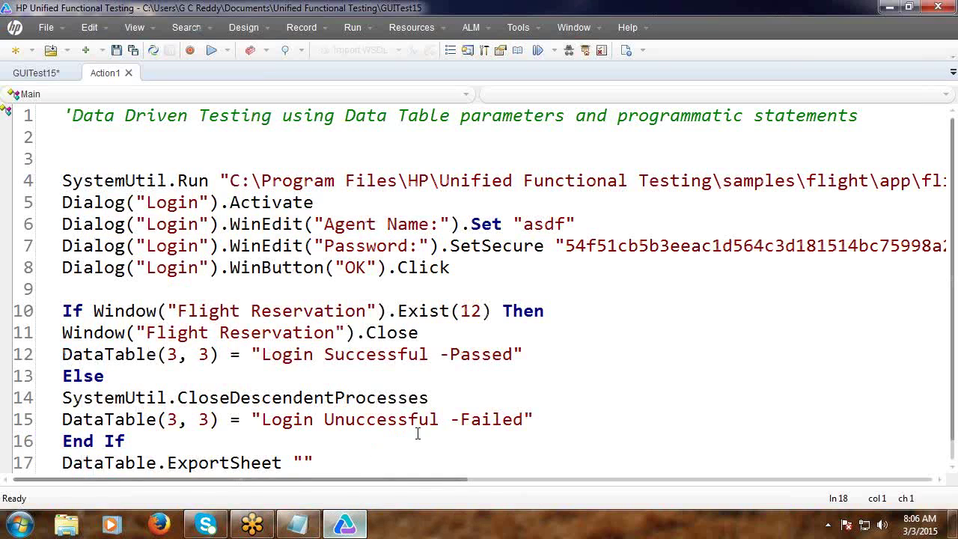
scroll(417, 427, down, 4)
Set the export to the Desktop path plus \Result1.xls with sheet argument "Login".
click(305, 204)
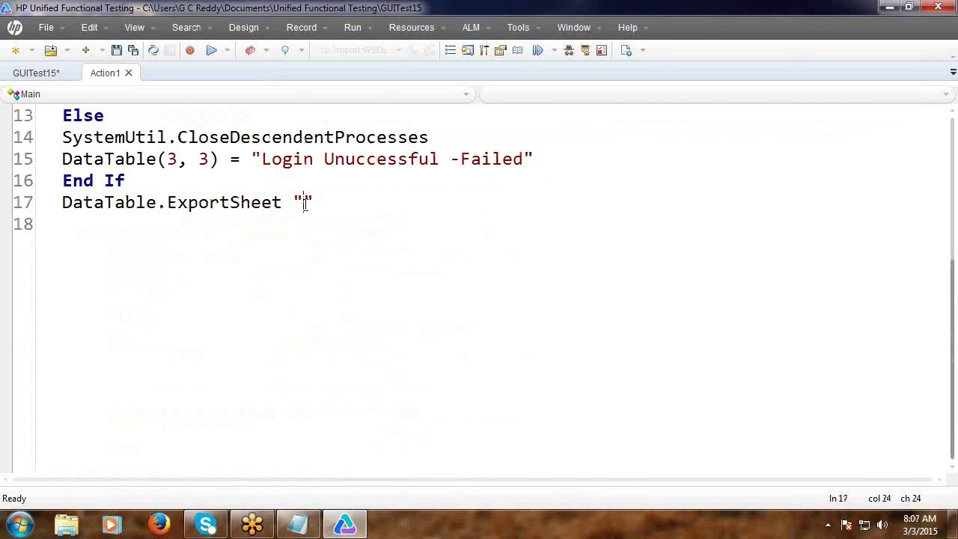
key(ctrl+v)
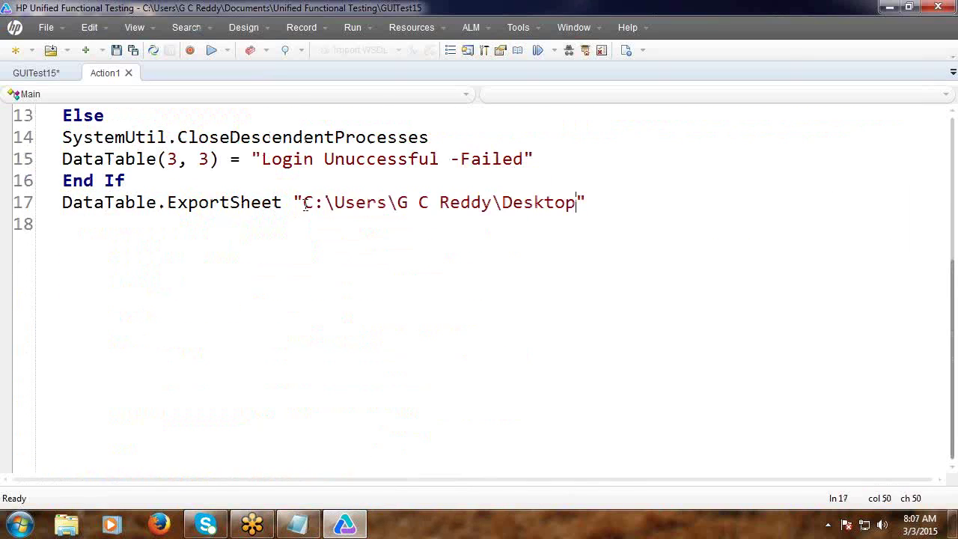
text(\Resu)
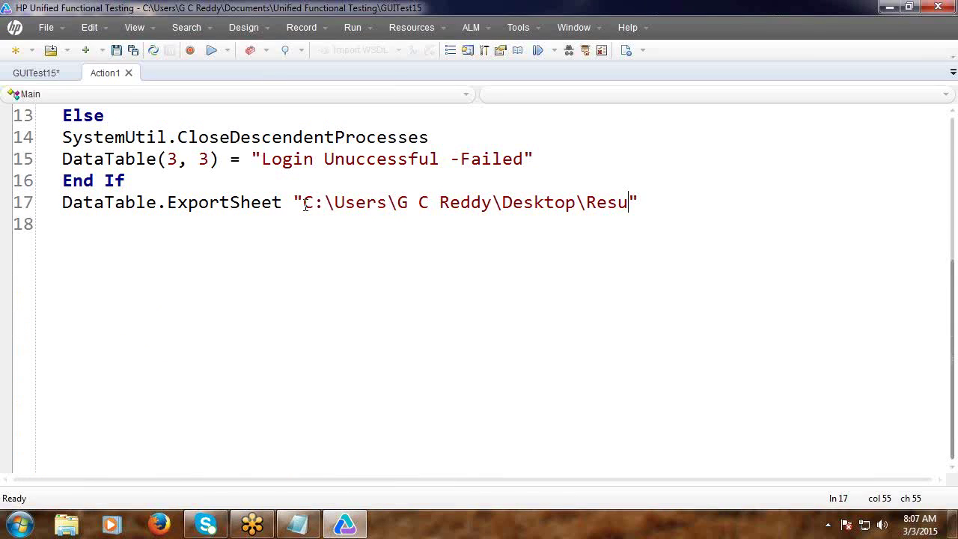
text(lt1.xls")
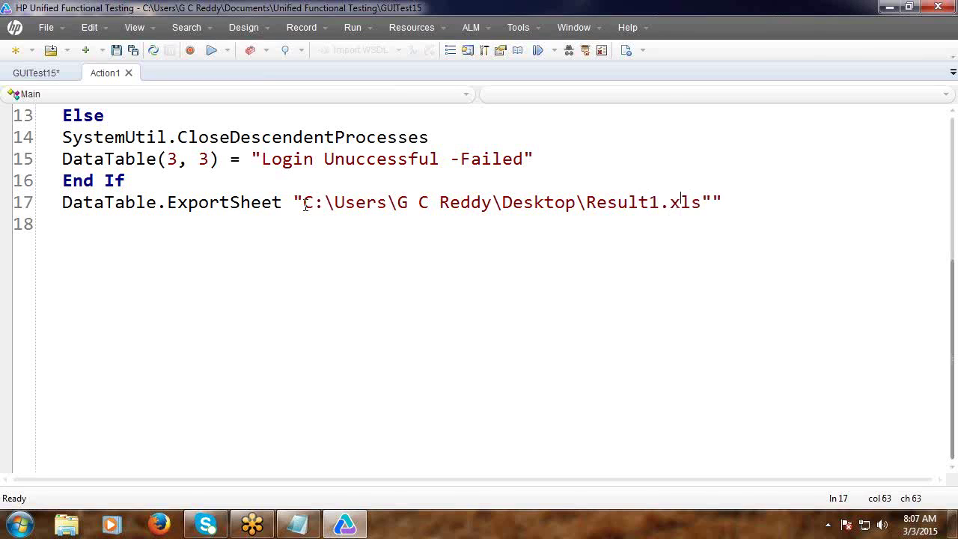
key(Delete)
text(, )
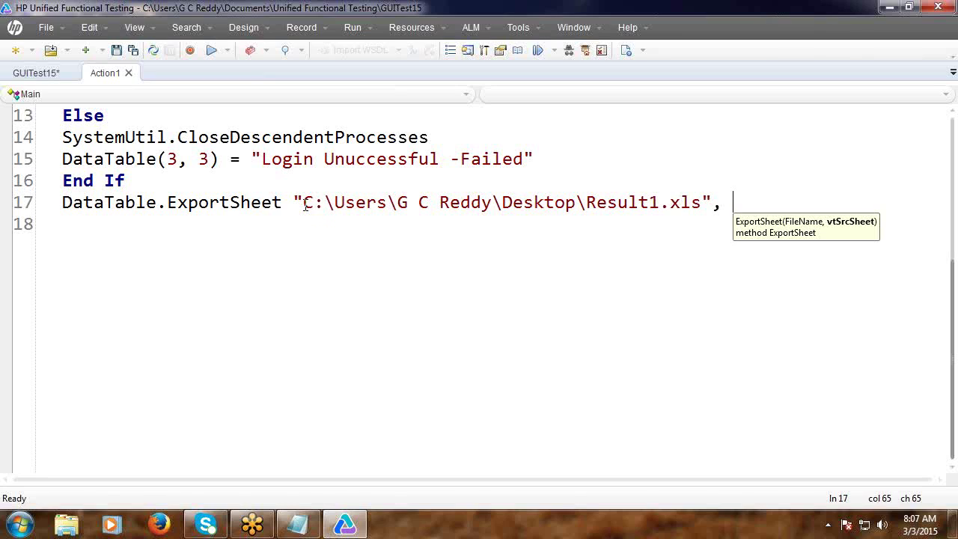
text(3)
key(BackSpace)
text("Login)
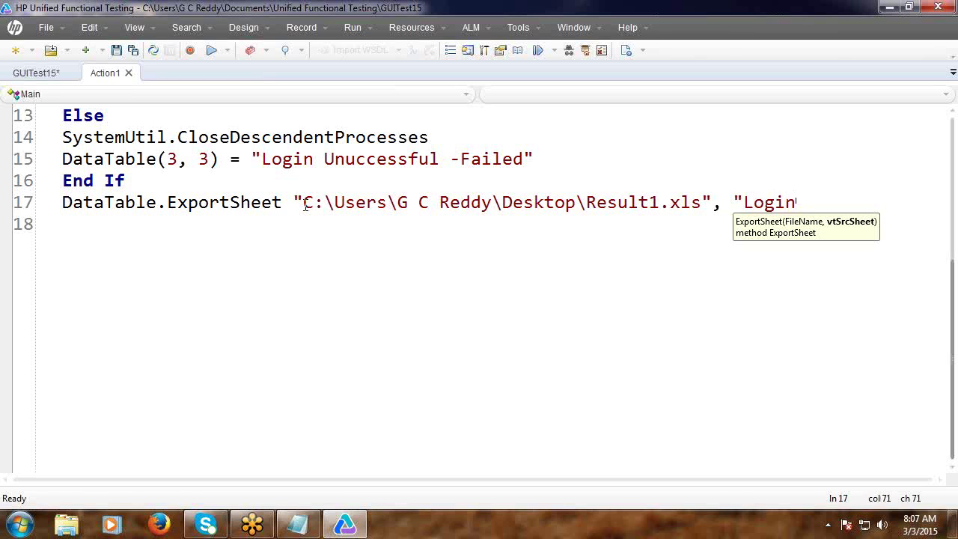
text(")
click(314, 308)
scroll(338, 285, up, 3)
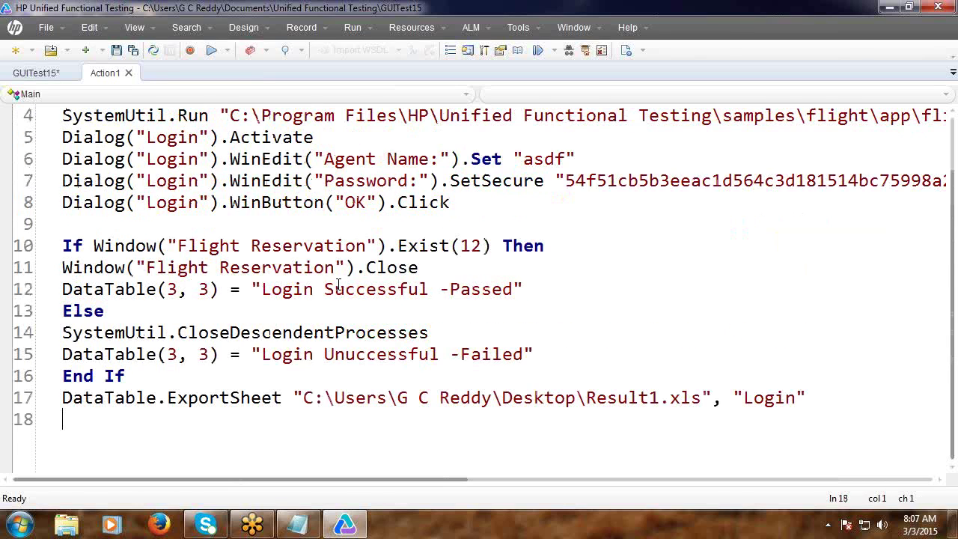
scroll(338, 284, up, 1)
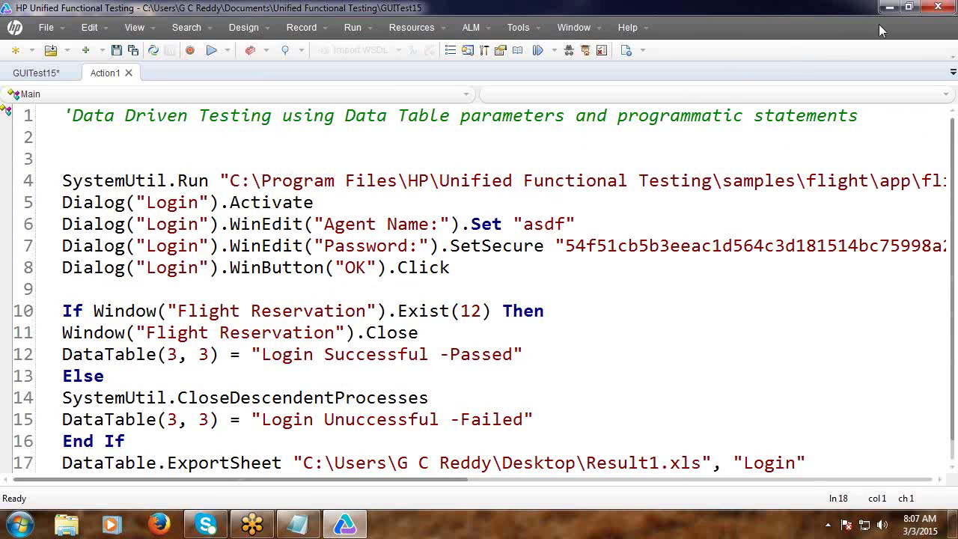
Below the comment, add DataTable.AddSheet "Login".
click(121, 142)
key(Return)
key(Return)
click(113, 146)
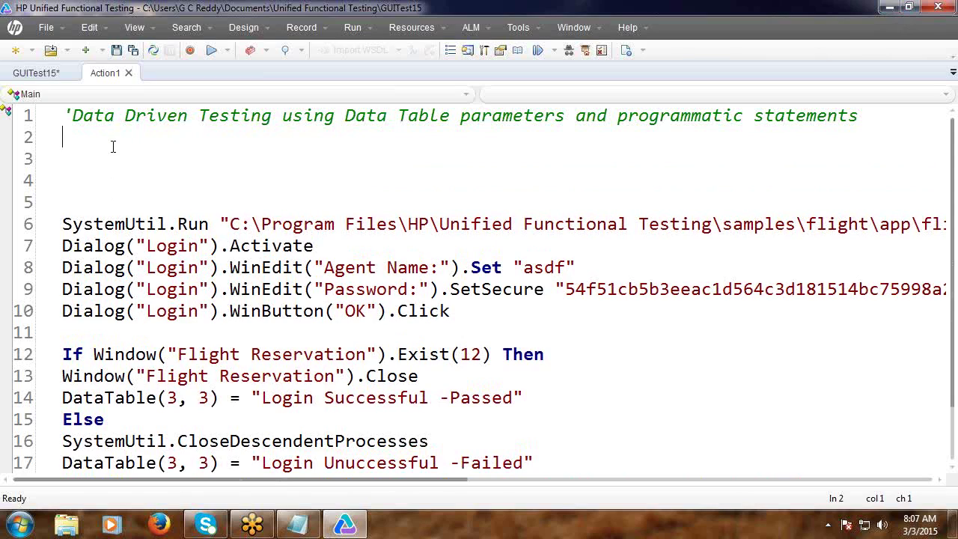
text(DataTable)
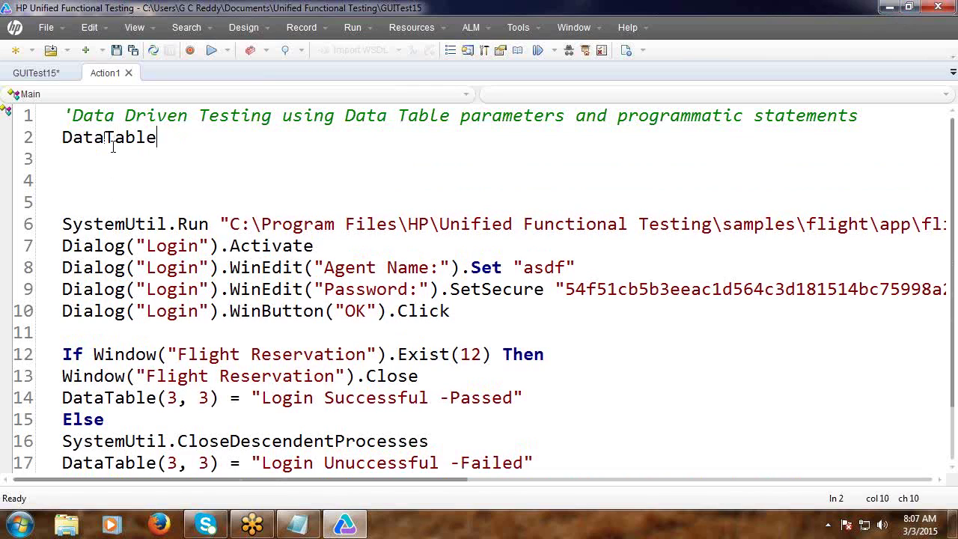
text(.a)
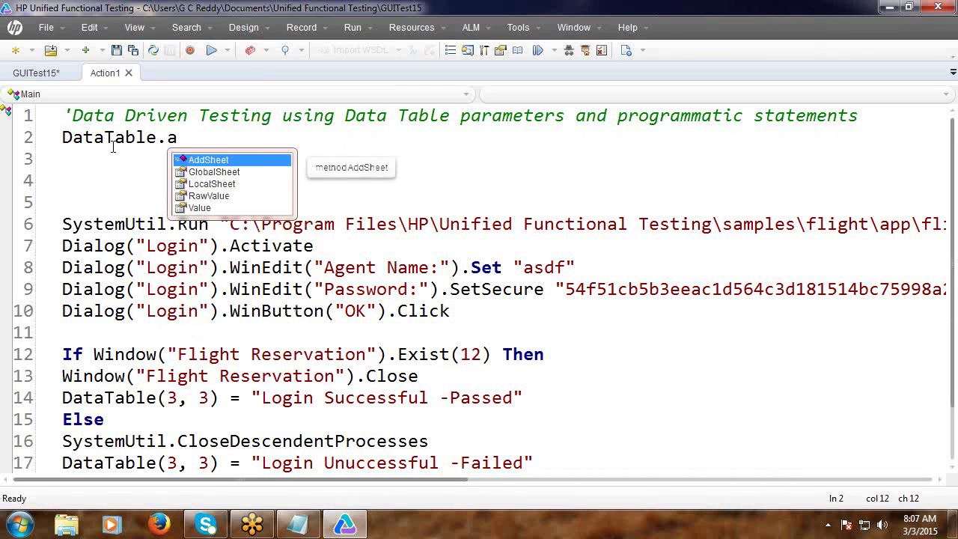
key(Return)
text(")
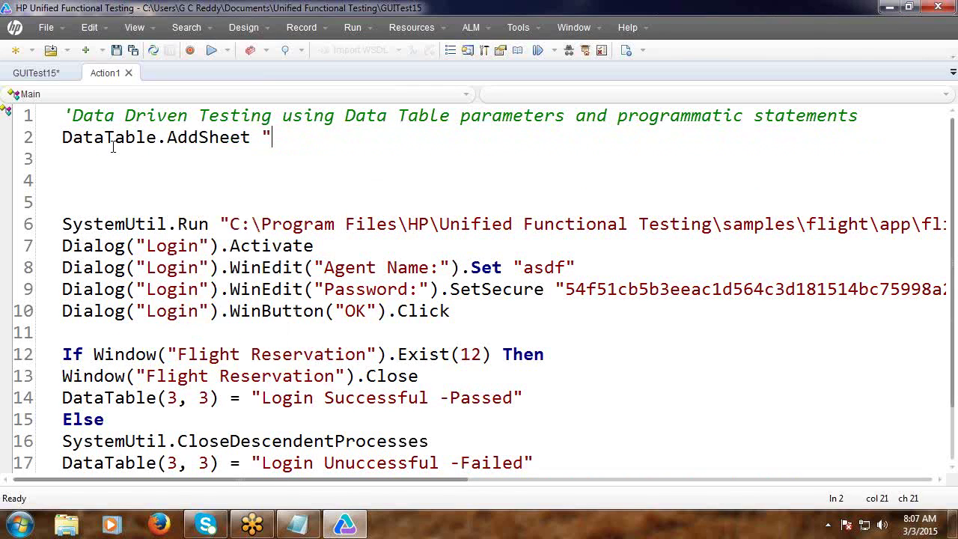
text(Login")
key(Return)
Add DataTable.ImportSheet of Desktop\abcd.xl, sheet 1 into sheet 3.
text(D)
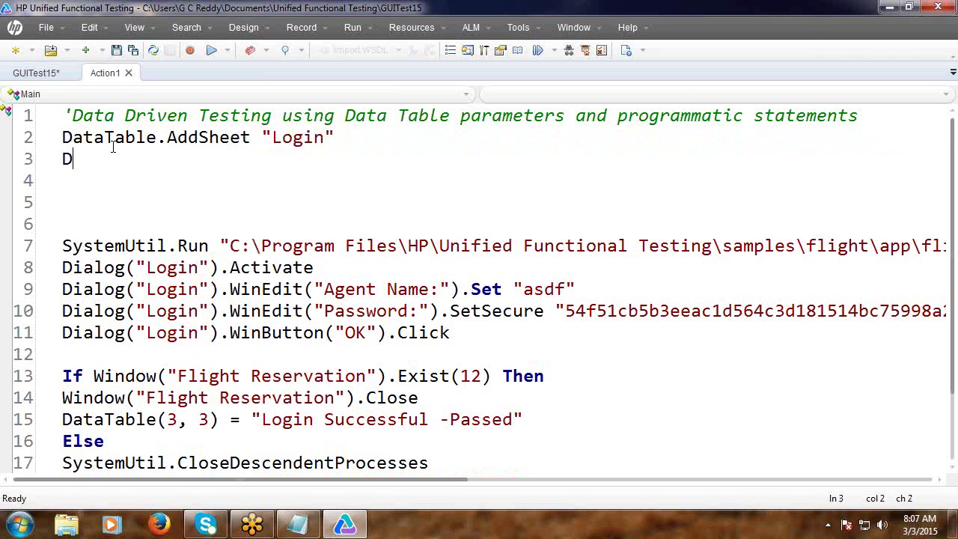
text(ataTable)
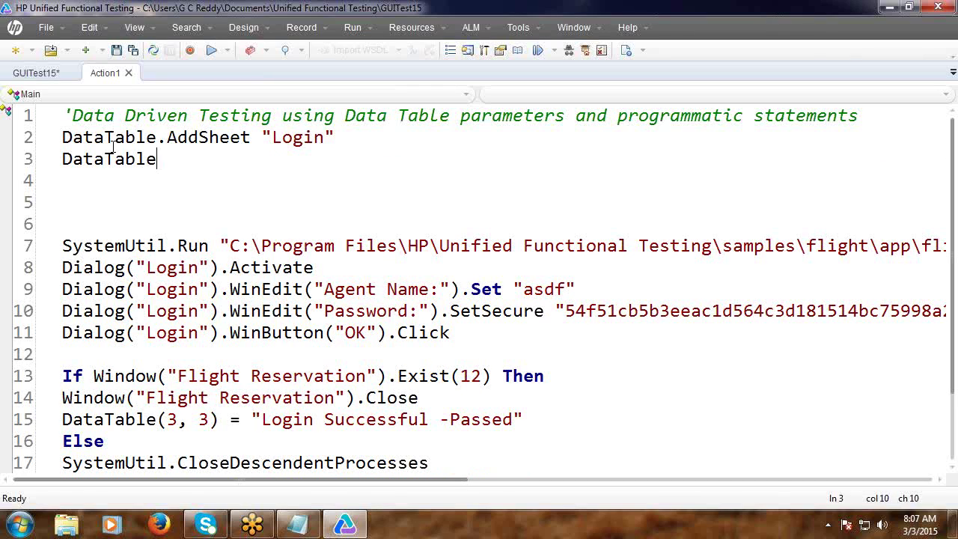
text(.i)
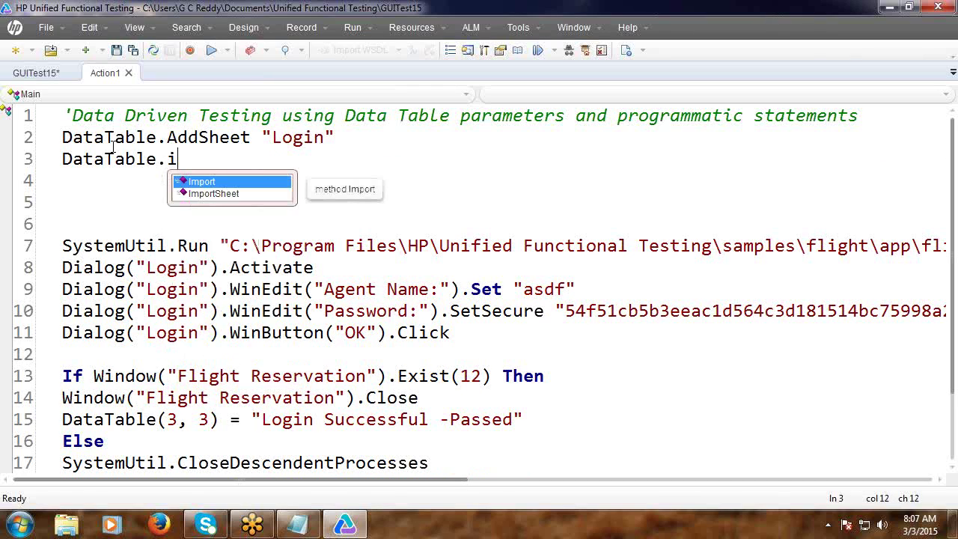
key(Down)
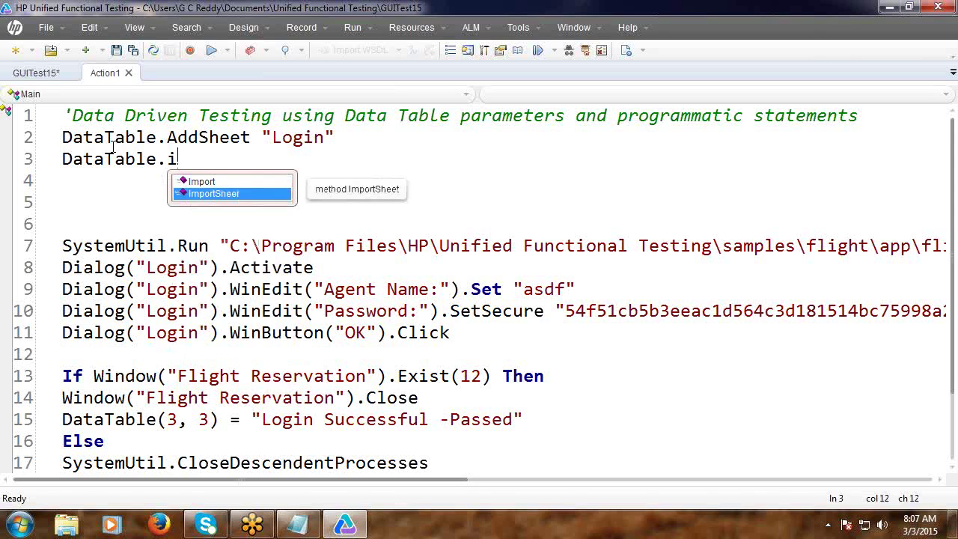
key(Tab)
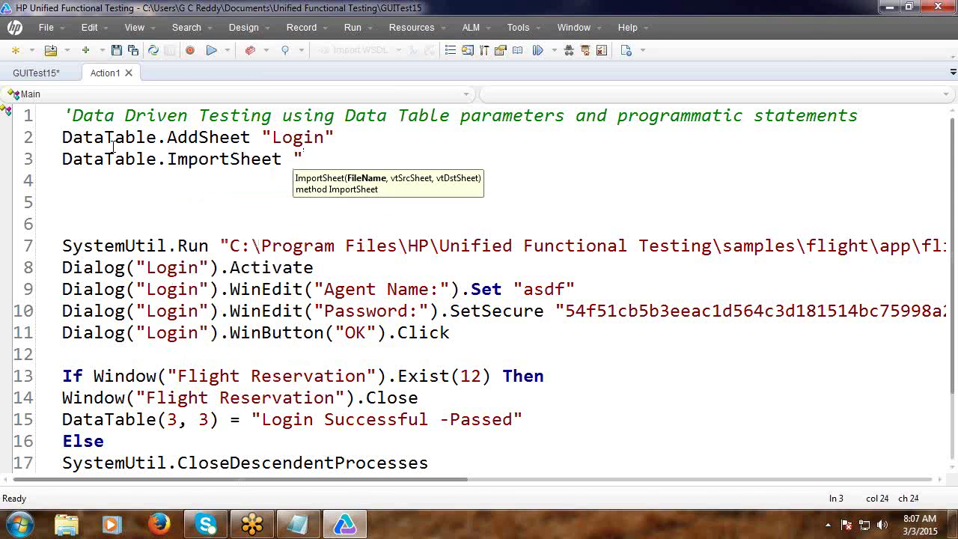
key(ctrl+v)
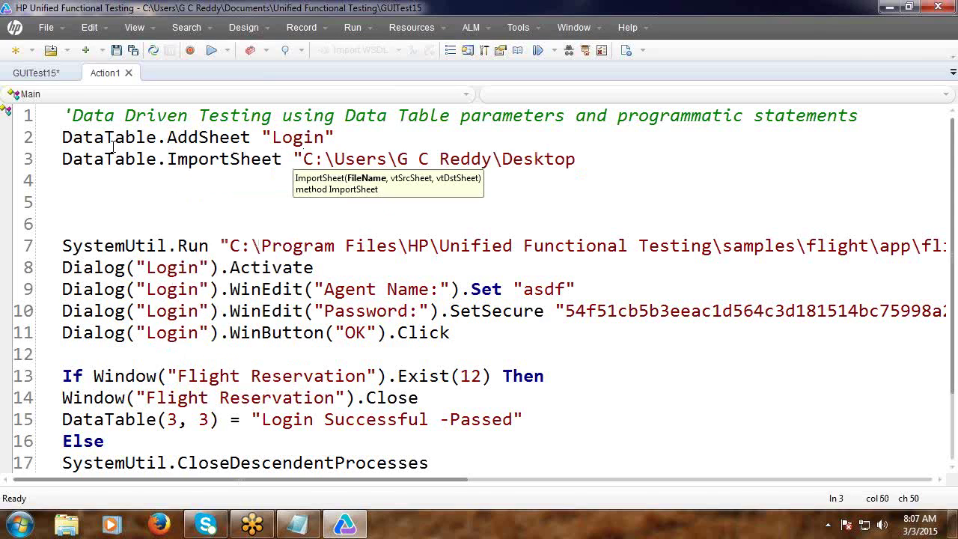
text(\abcd.xl")
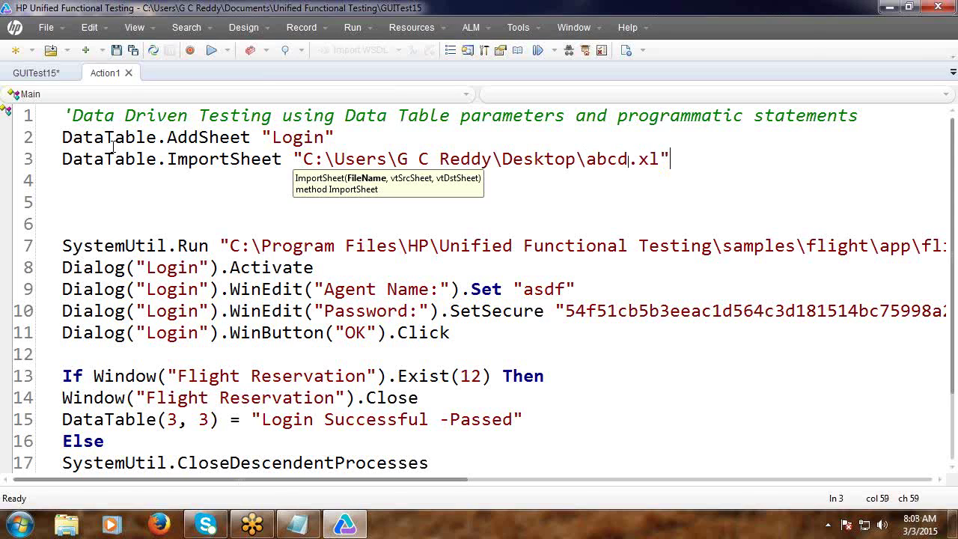
text(, 1,)
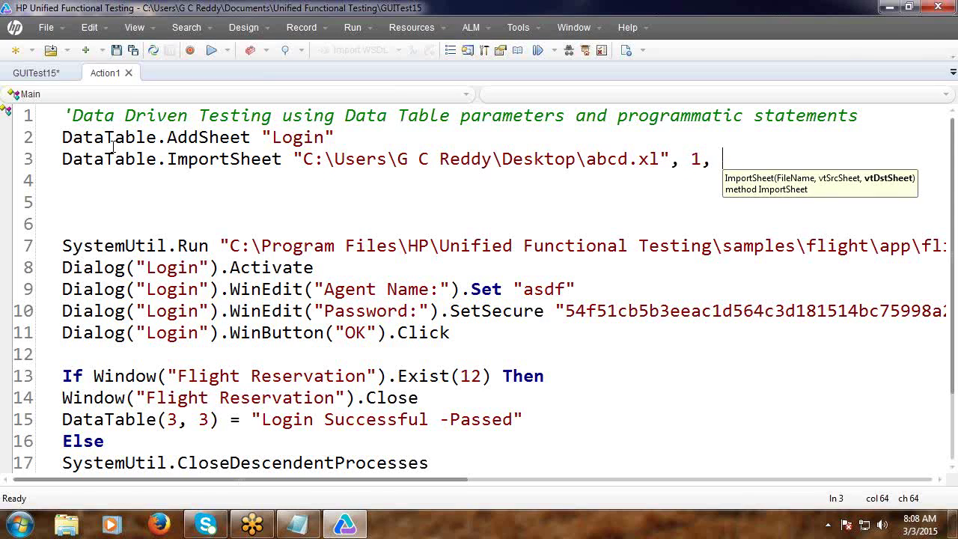
text( 3)
click(76, 189)
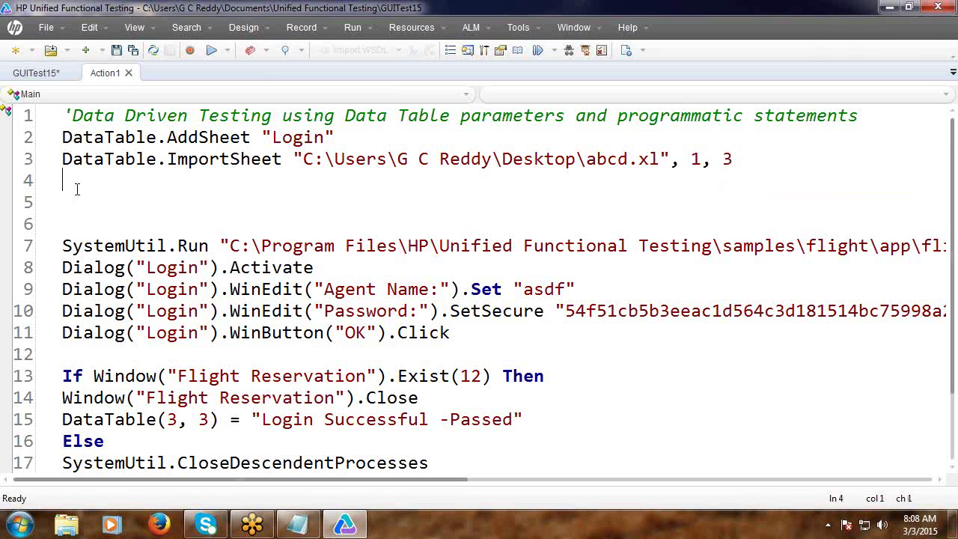
click(69, 211)
Store RowCount = DataTable.GetSheet("Login").GetRowCount.
text(RowCount = DataT)
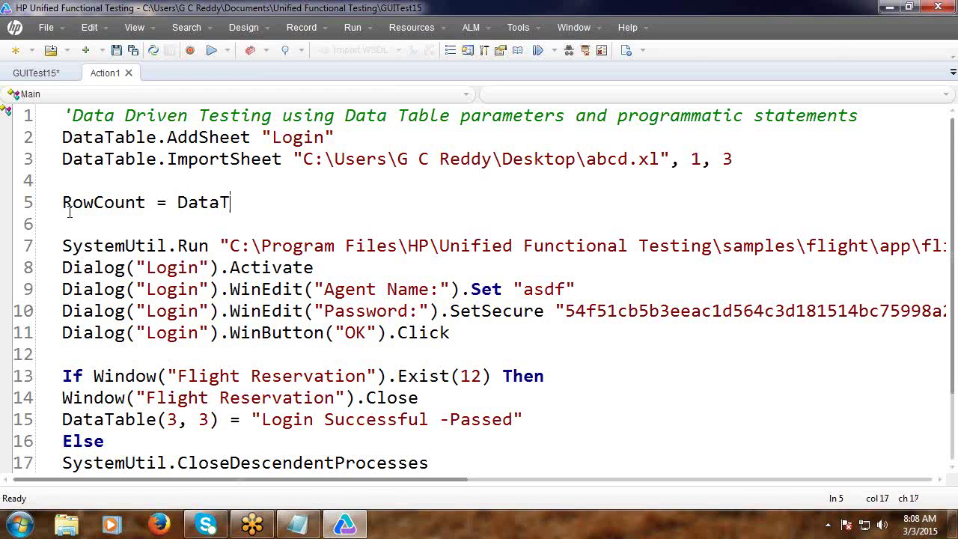
text(able.g)
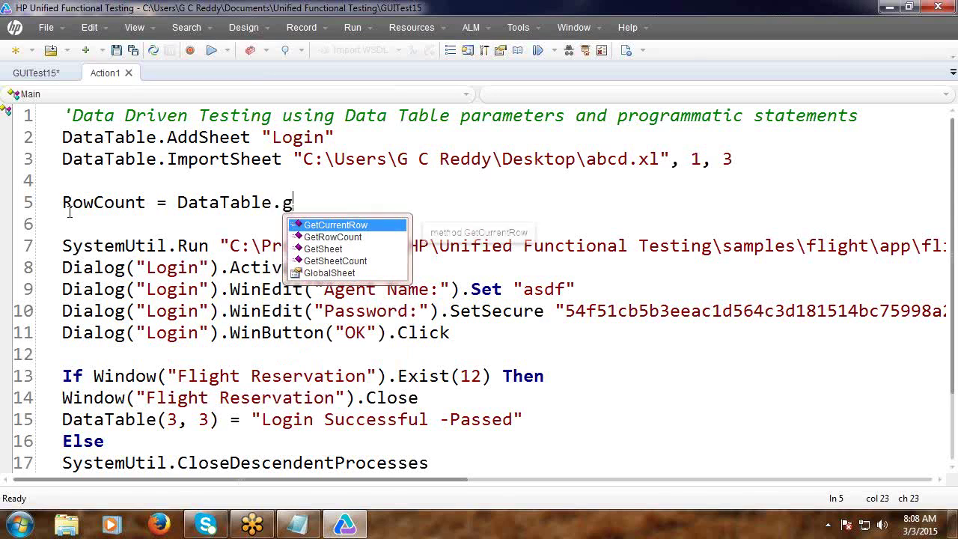
key(Down)
key(Down)
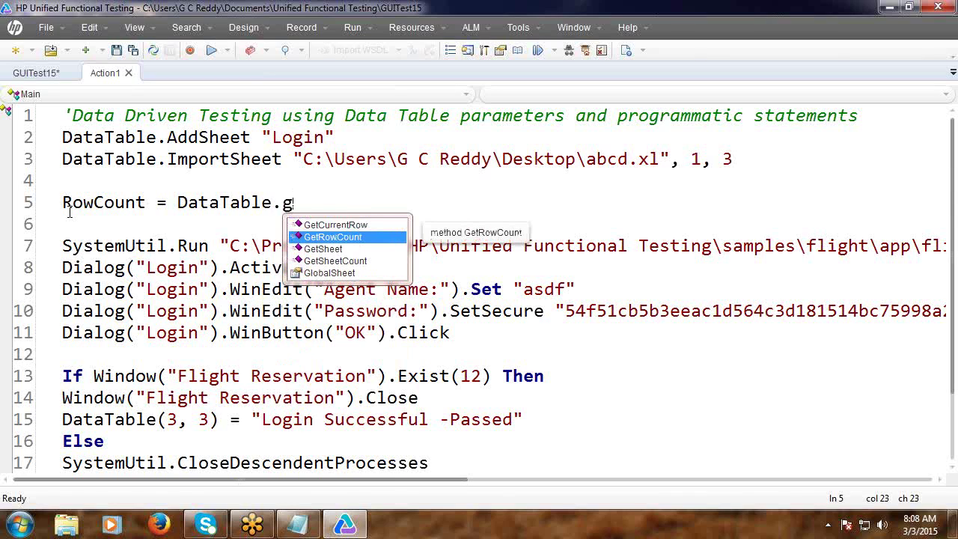
key(Return)
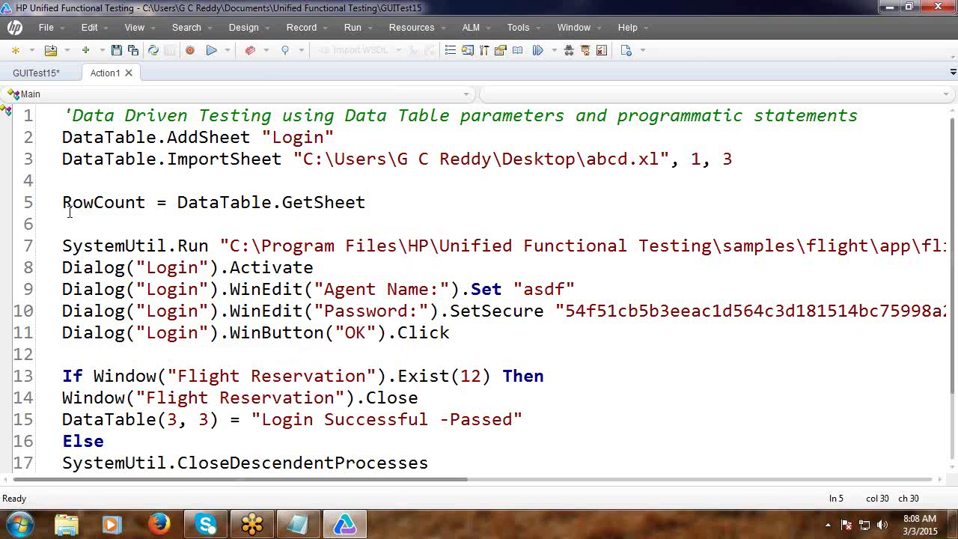
text(("Login"))
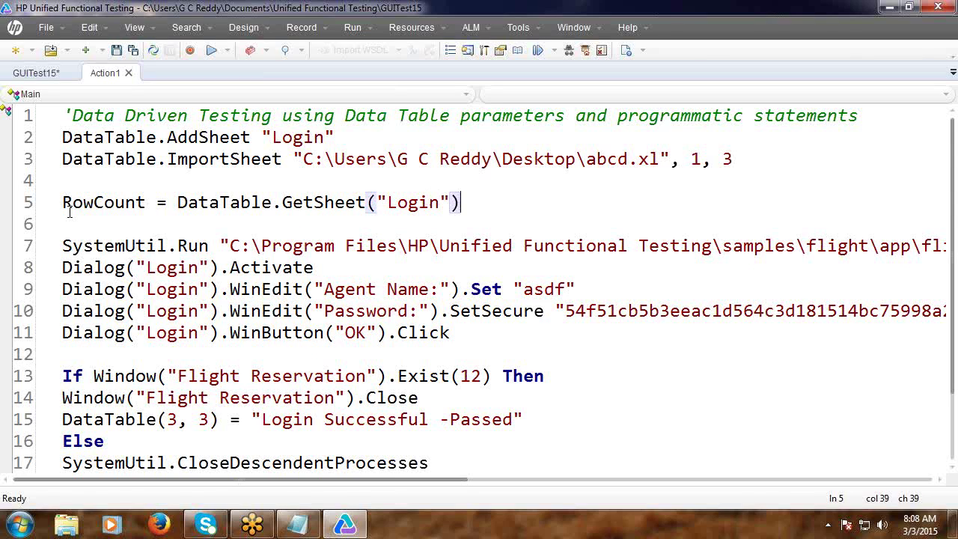
text(.g)
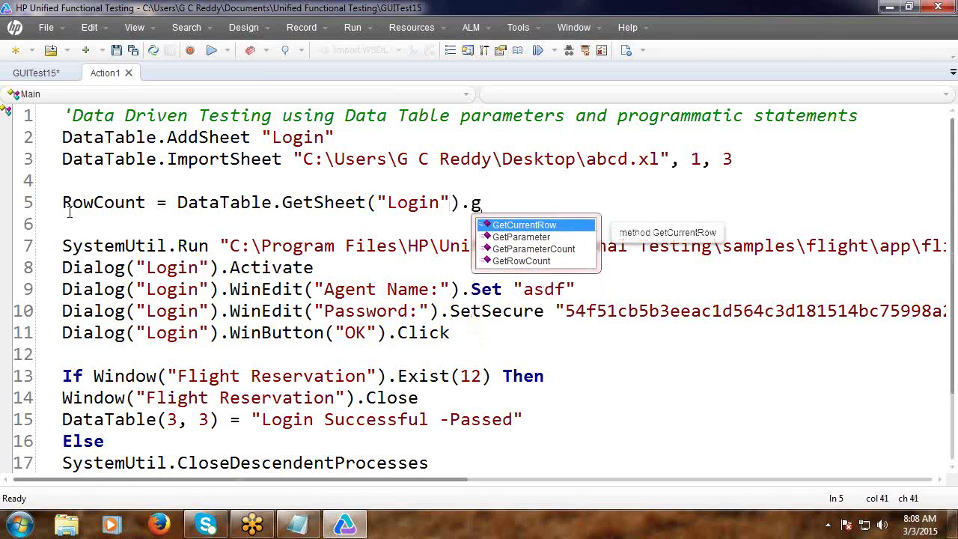
key(Down)
key(Down)
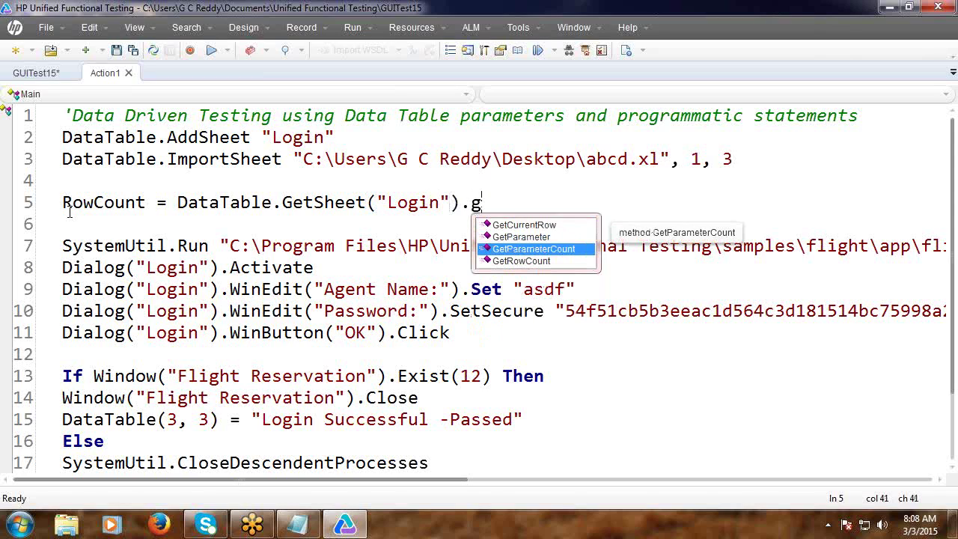
key(Down)
key(Return)
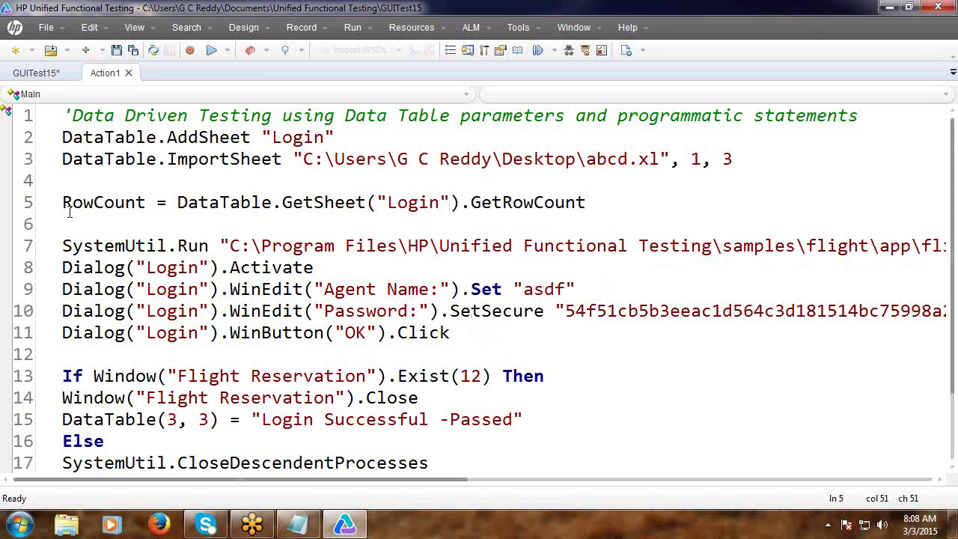
key(Return)
Insert a For i = 1 To RowCount loop from the For template.
text(F)
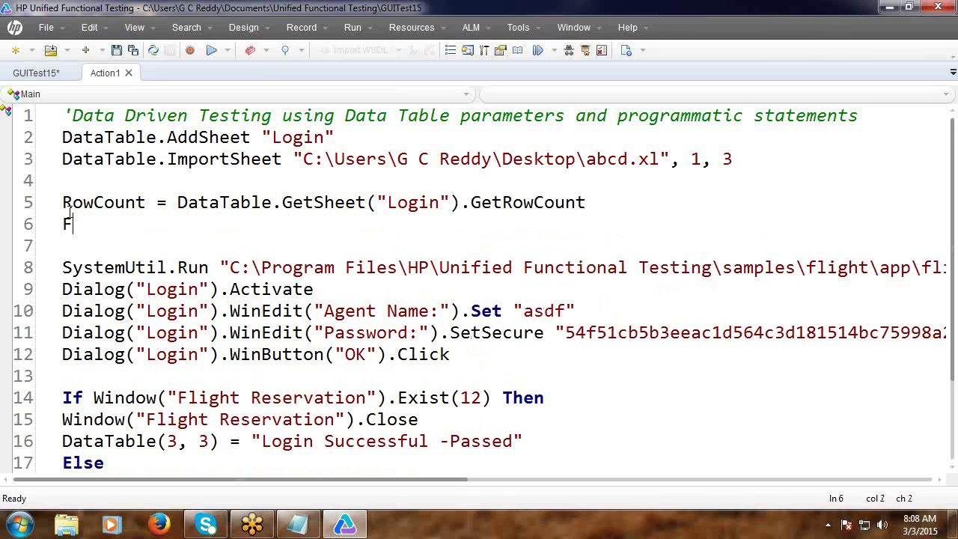
text(or)
key(Tab)
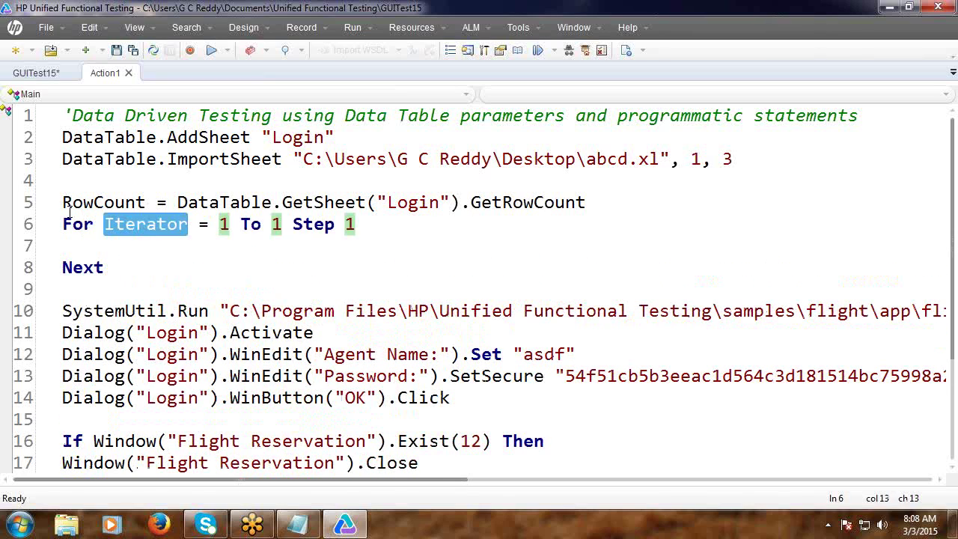
text(i)
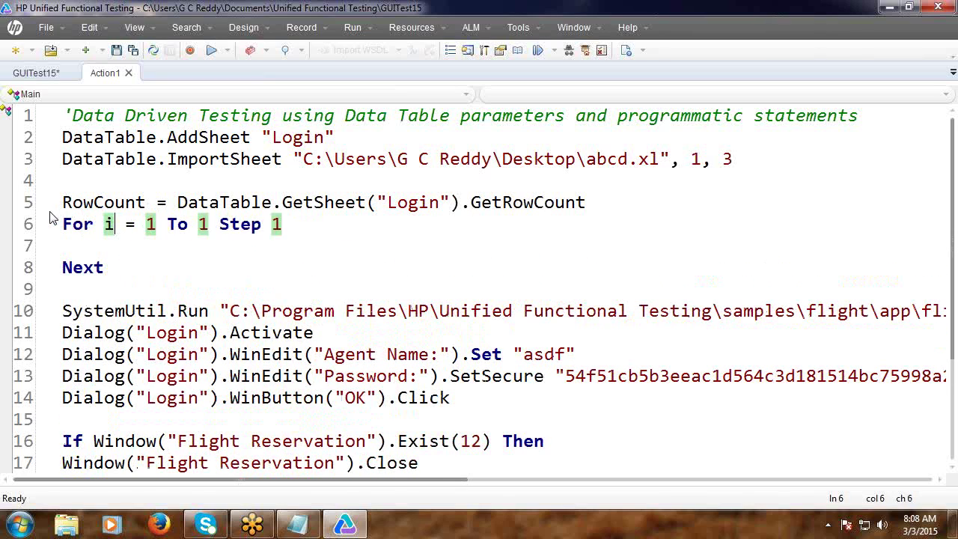
double_click(100, 204)
key(ctrl+c)
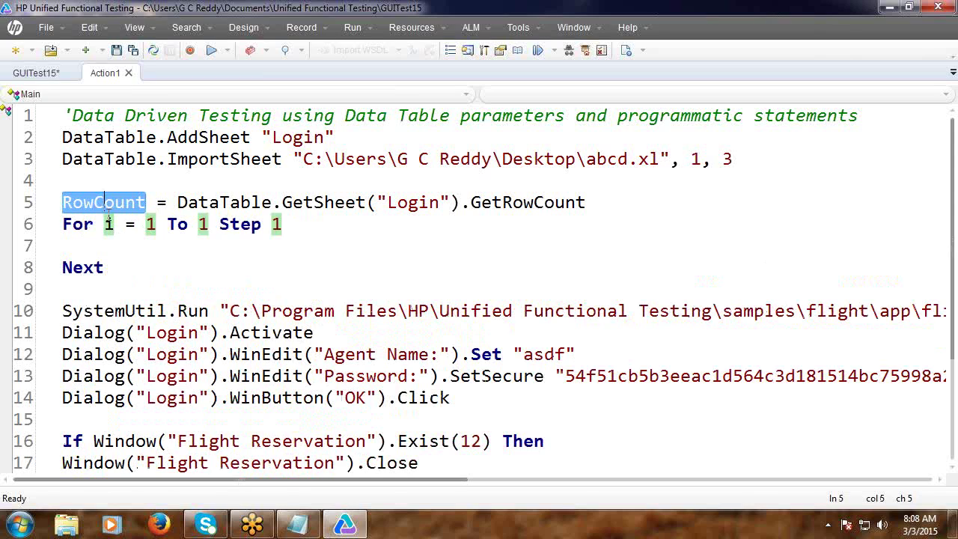
double_click(203, 225)
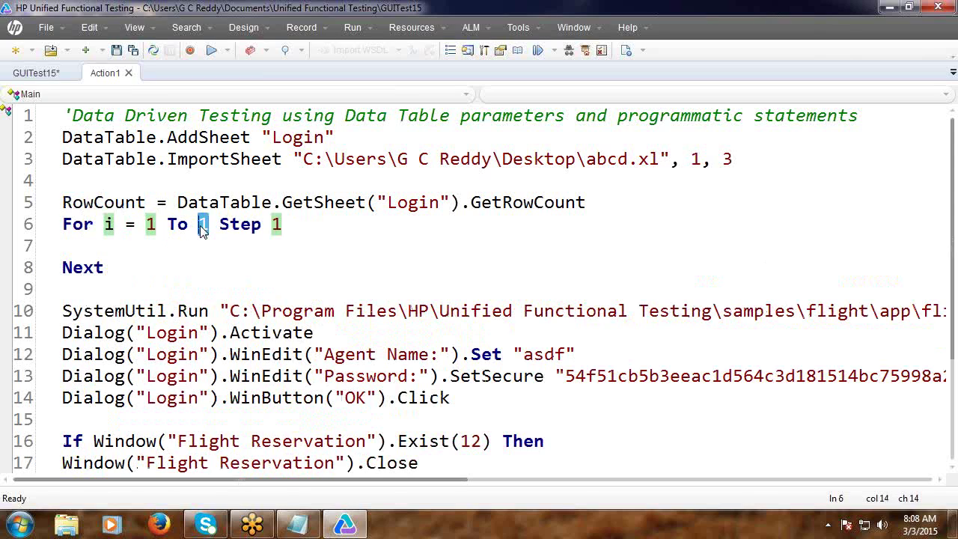
key(ctrl+v)
Add Datatable.SetCurrentRow(i) inside the loop and cut the template's Next line.
click(137, 253)
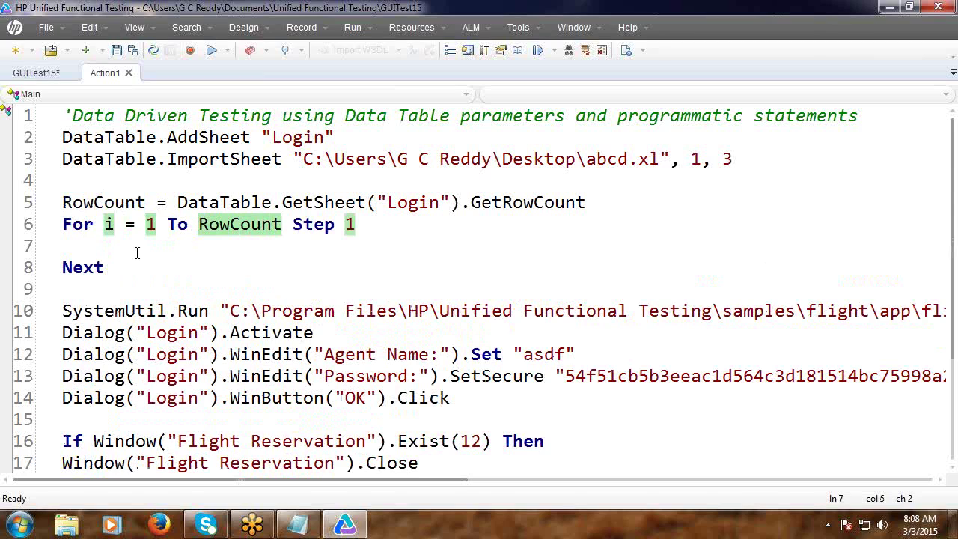
text(Datatable.s)
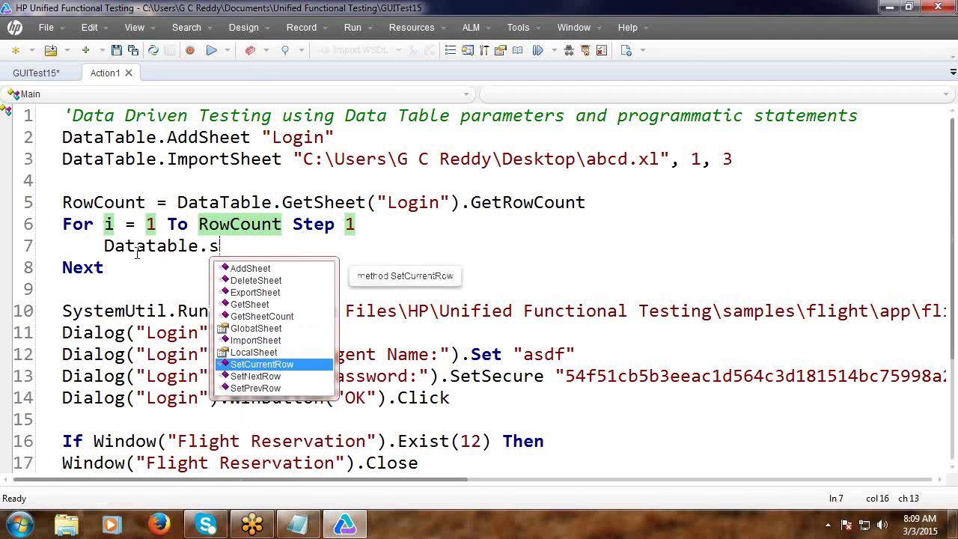
key(Return)
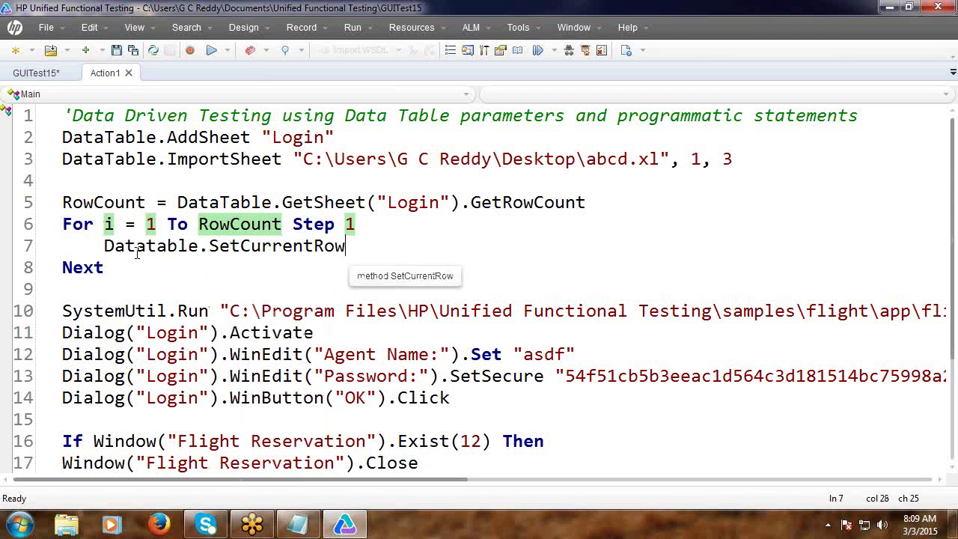
text(()
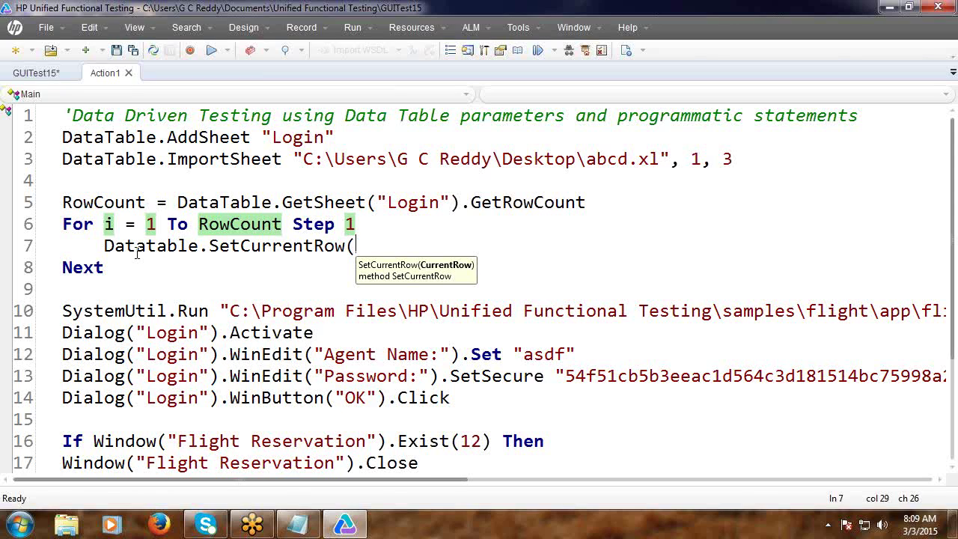
text(i))
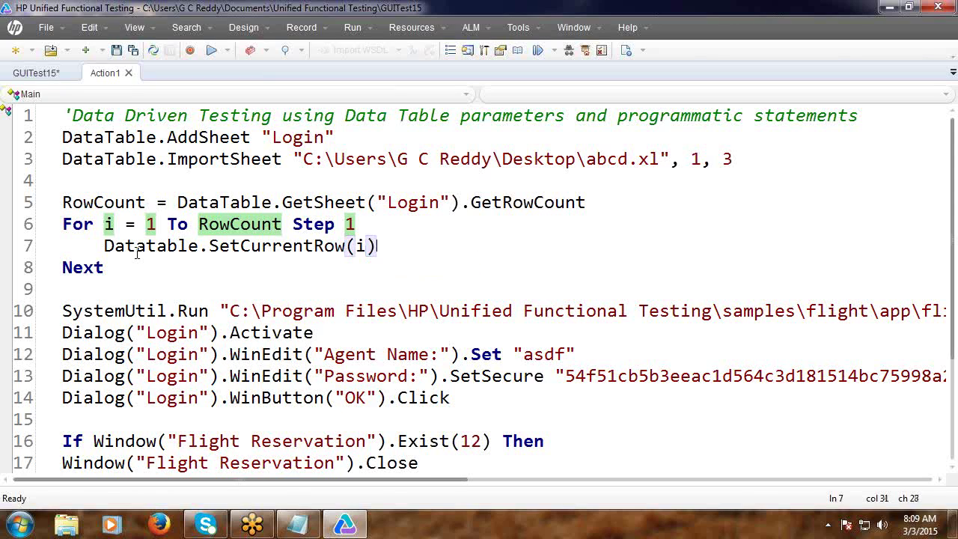
drag(108, 268, 63, 269)
click(62, 276)
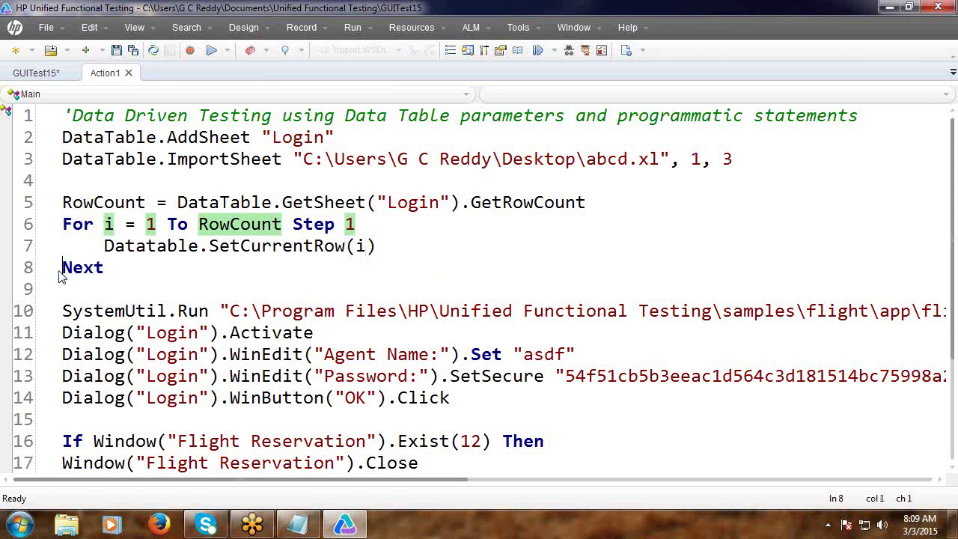
key(ctrl+x)
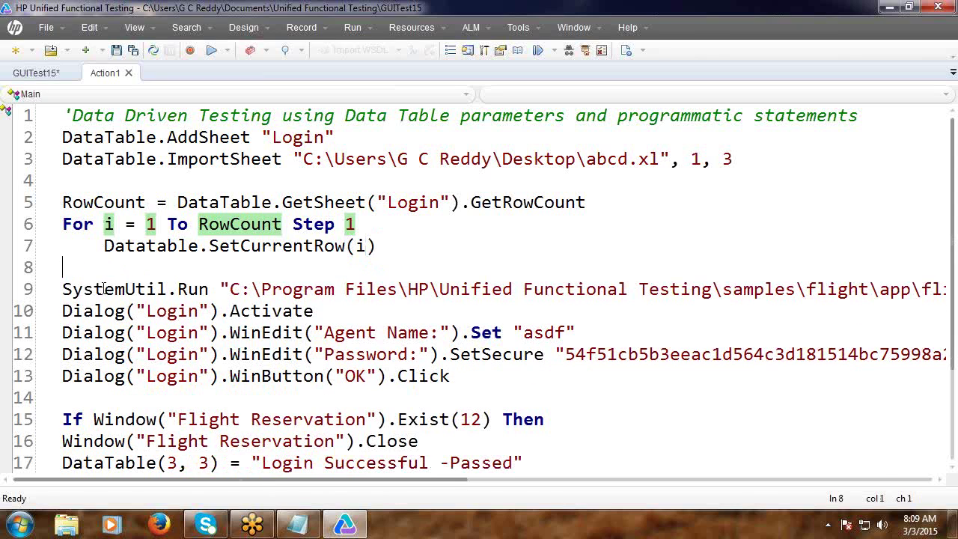
Close the loop with Next after the ExportSheet line.
scroll(505, 437, down, 3)
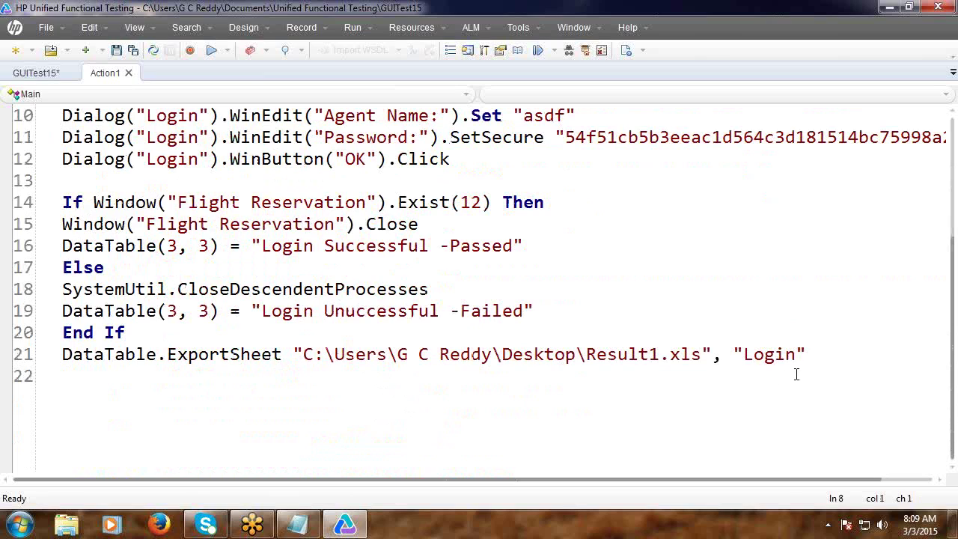
click(827, 356)
click(826, 351)
key(Return)
text(Next)
key(Return)
Replace the hard-coded agent name on line 10 with DataTable(1, 3).
scroll(638, 313, up, 2)
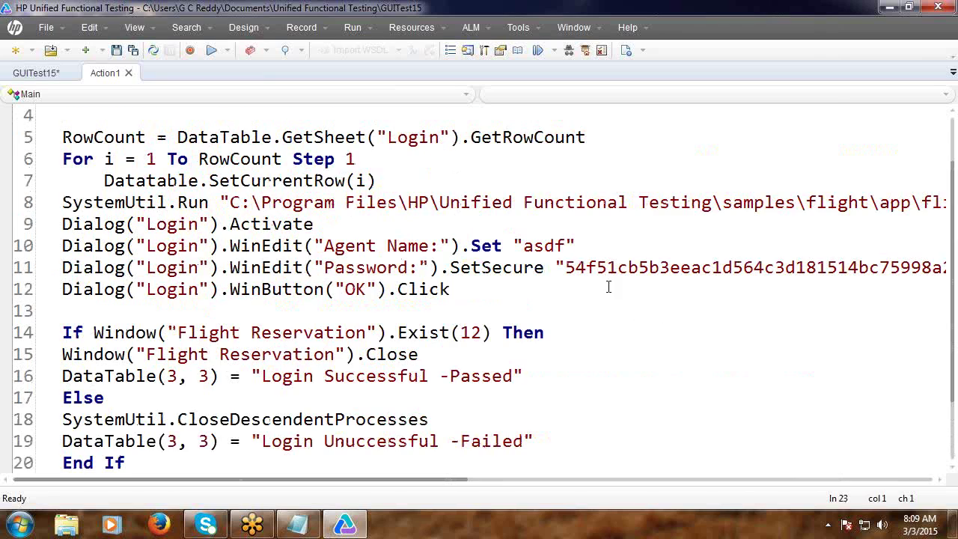
click(522, 244)
drag(531, 244, 580, 247)
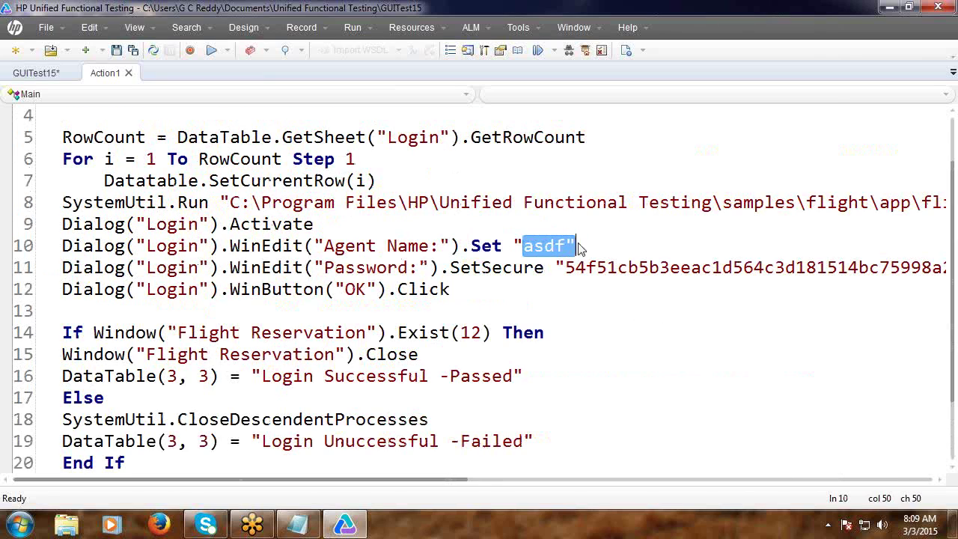
click(594, 250)
key(BackSpace)
key(BackSpace)
key(BackSpace)
key(BackSpace)
key(BackSpace)
key(BackSpace)
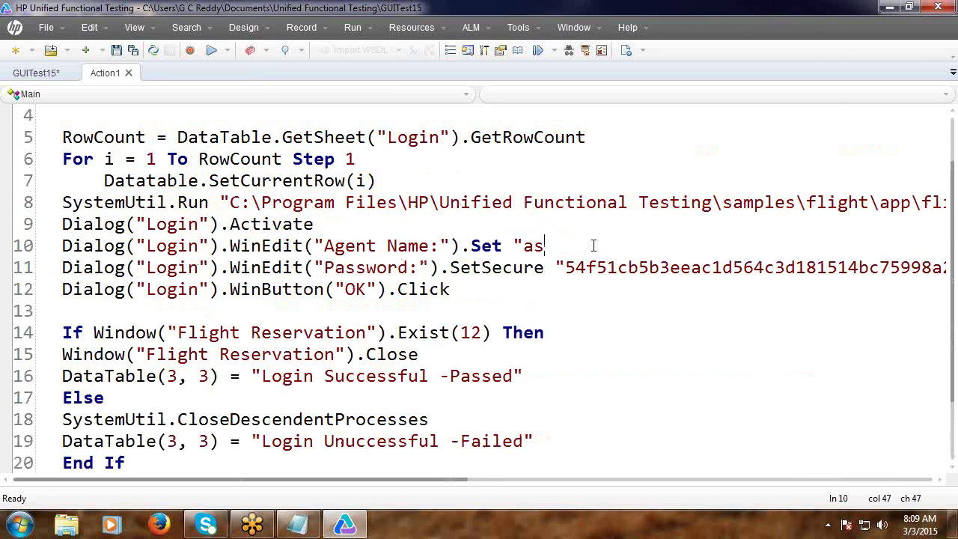
text(DataTab)
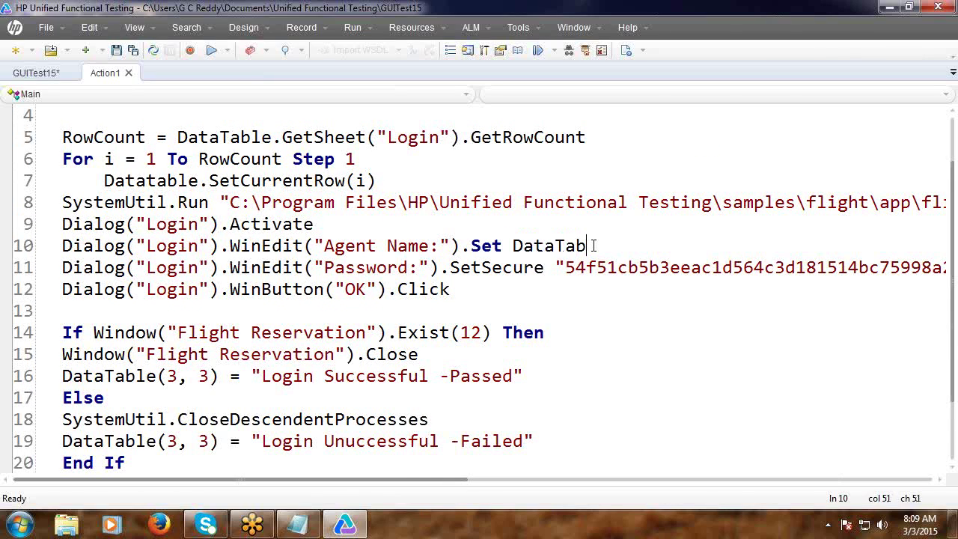
text(le(1, 3))
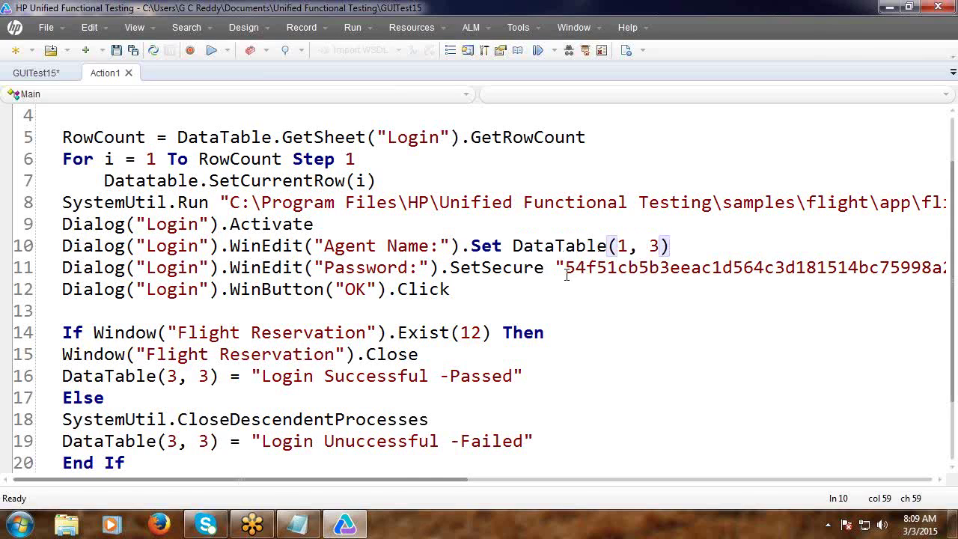
Replace the hard-coded password on line 11 with DataTable(2, 3).
click(484, 267)
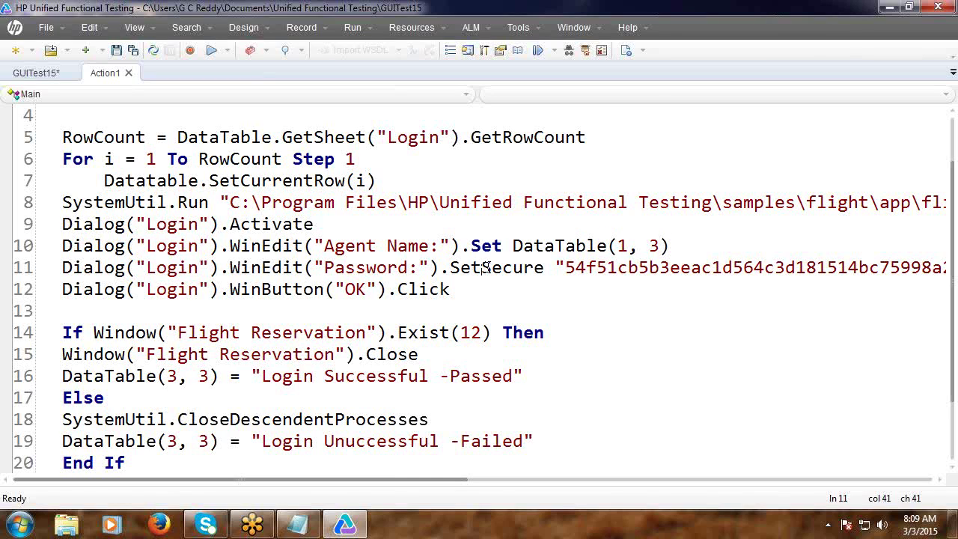
key(Delete)
key(Delete)
key(Delete)
key(Delete)
key(Delete)
key(Delete)
key(Delete)
key(Delete)
key(Delete)
key(Delete)
key(Delete)
key(Delete)
key(Delete)
key(Delete)
key(Delete)
key(Delete)
key(Delete)
key(Delete)
key(Delete)
key(Delete)
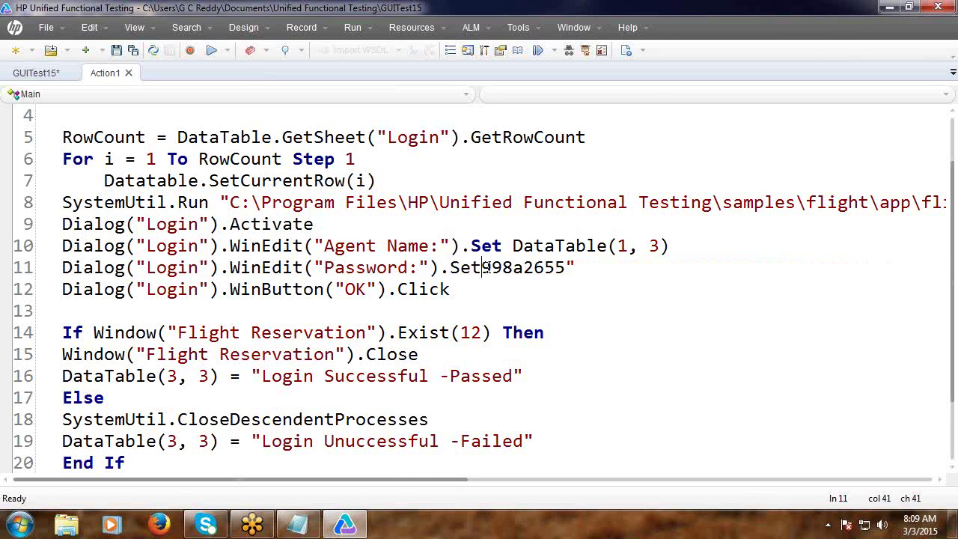
key(Delete)
key(Delete)
key(Delete)
key(Delete)
key(Delete)
key(Delete)
key(Delete)
key(Delete)
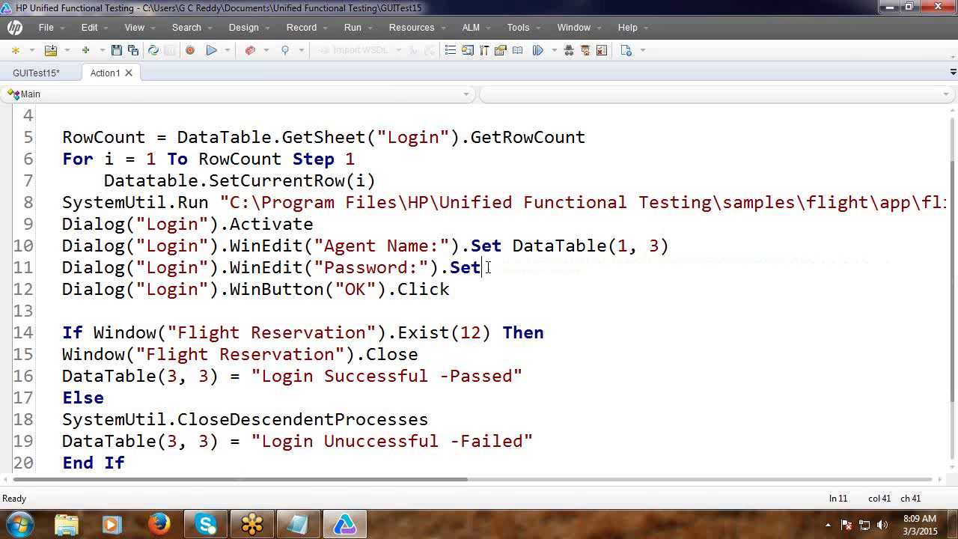
text(Dar)
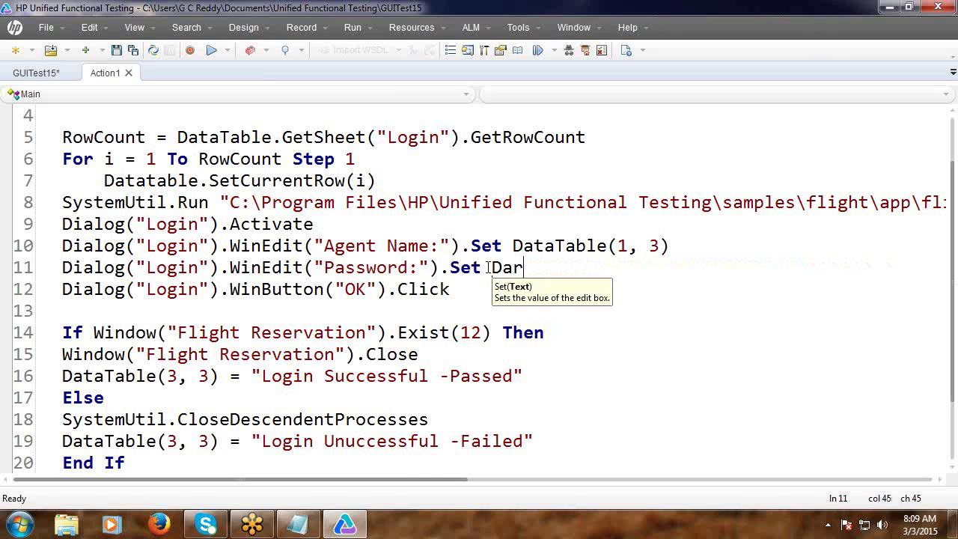
key(BackSpace)
text(taTable(2,)
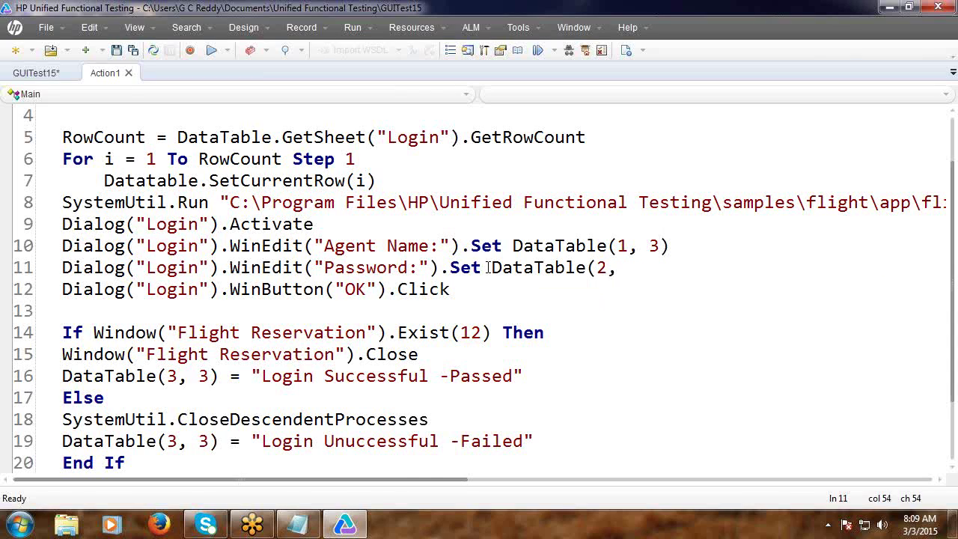
text( 3))
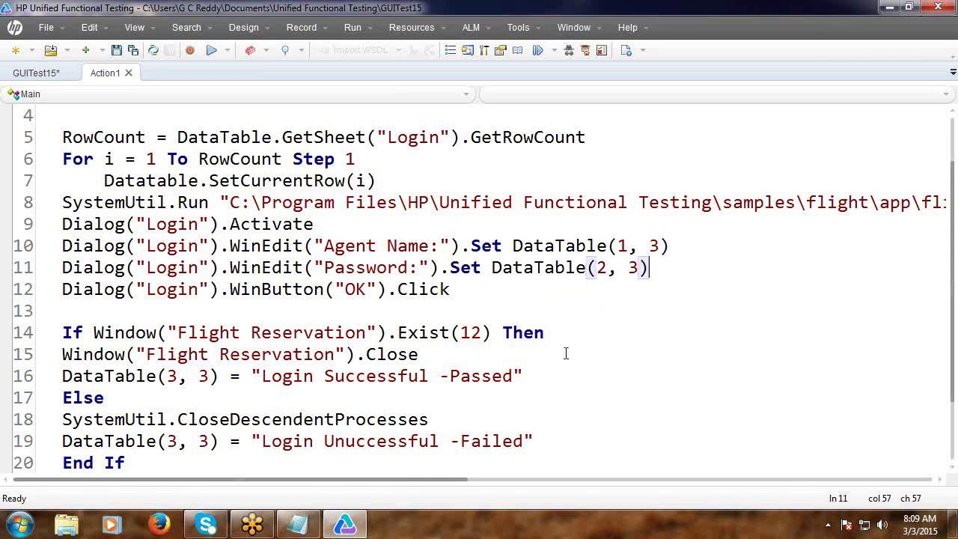
click(573, 356)
Highlight DataTable(1, 3) on line 10 and DataTable(3, 3) on line 16 to explain them.
click(513, 246)
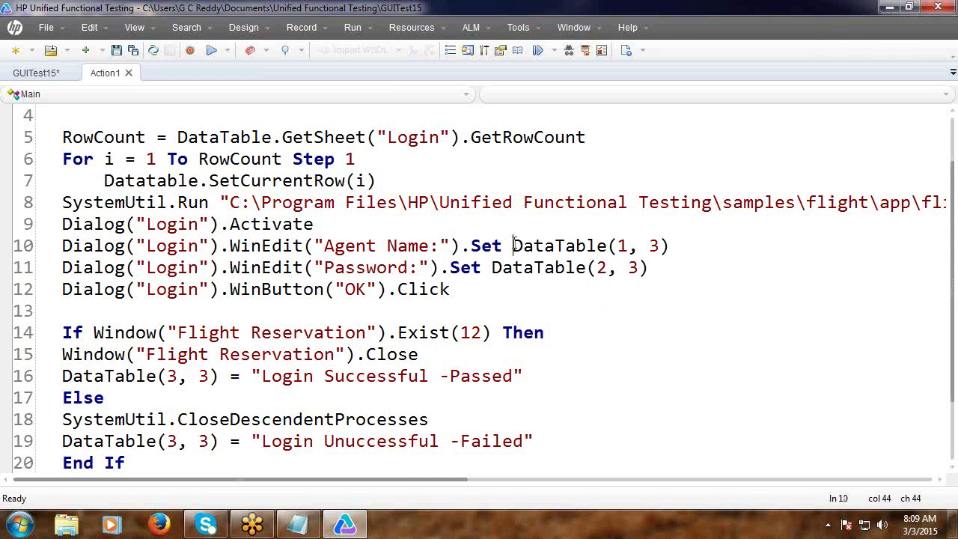
key(shift+Right)
key(shift+Right)
key(shift+Right)
key(shift+Right)
key(shift+Right)
key(shift+Right)
key(shift+Right)
key(shift+Right)
key(shift+Right)
key(shift+Right)
key(shift+Right)
key(shift+Right)
key(shift+Right)
key(shift+Right)
key(shift+Right)
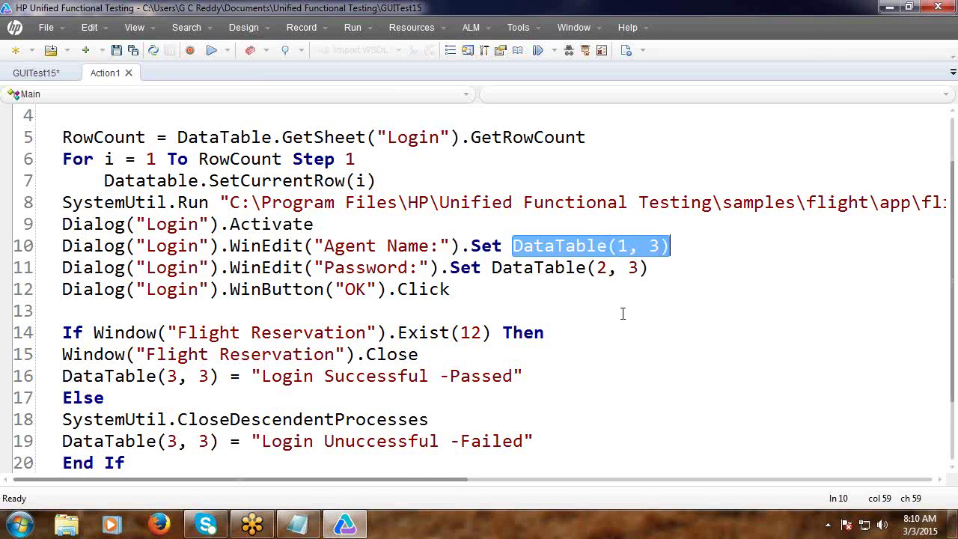
scroll(622, 313, down, 1)
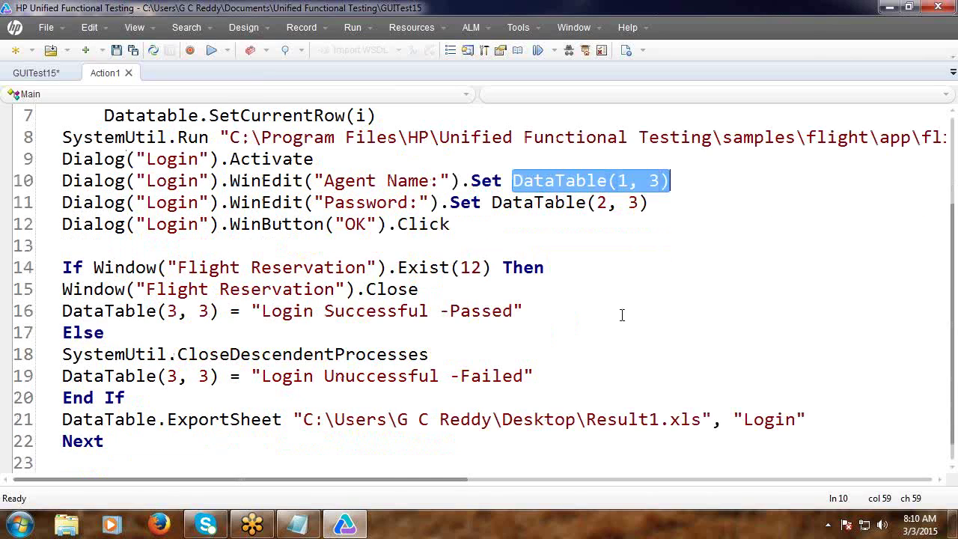
click(63, 312)
drag(64, 311, 69, 315)
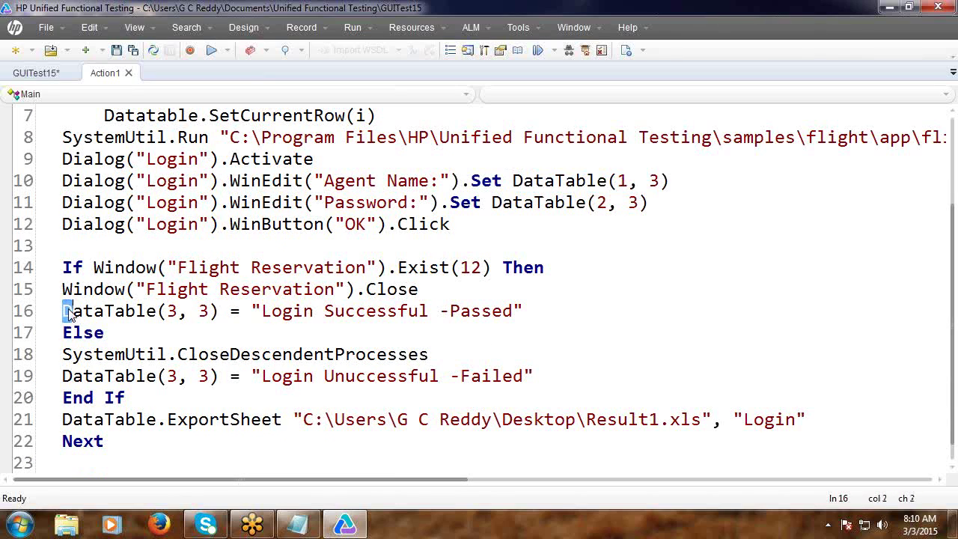
key(shift+Right)
key(shift+Right)
key(shift+Right)
key(shift+Right)
key(shift+Right)
key(shift+Right)
key(shift+Right)
key(shift+Right)
key(shift+Right)
key(shift+Right)
key(shift+Right)
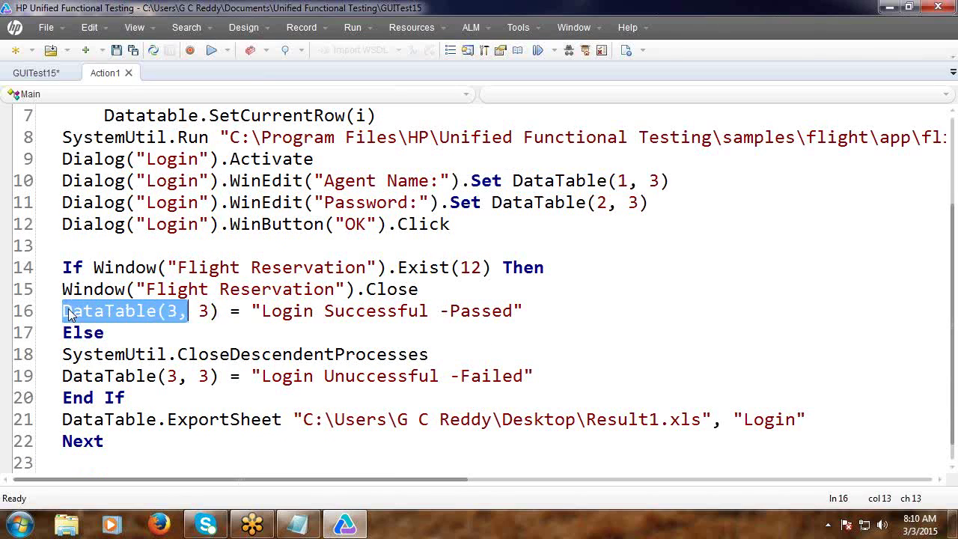
key(shift+Right)
key(shift+Right)
key(shift+Right)
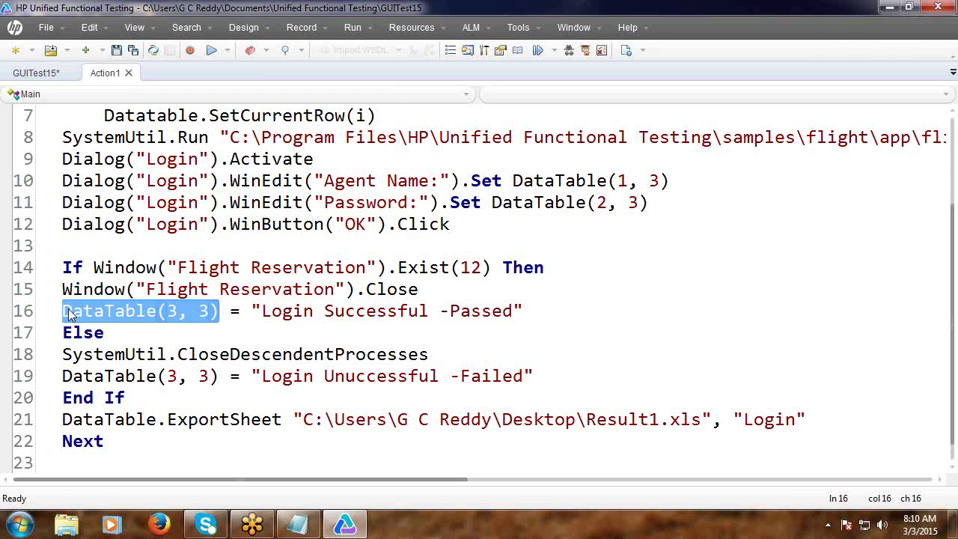
click(584, 282)
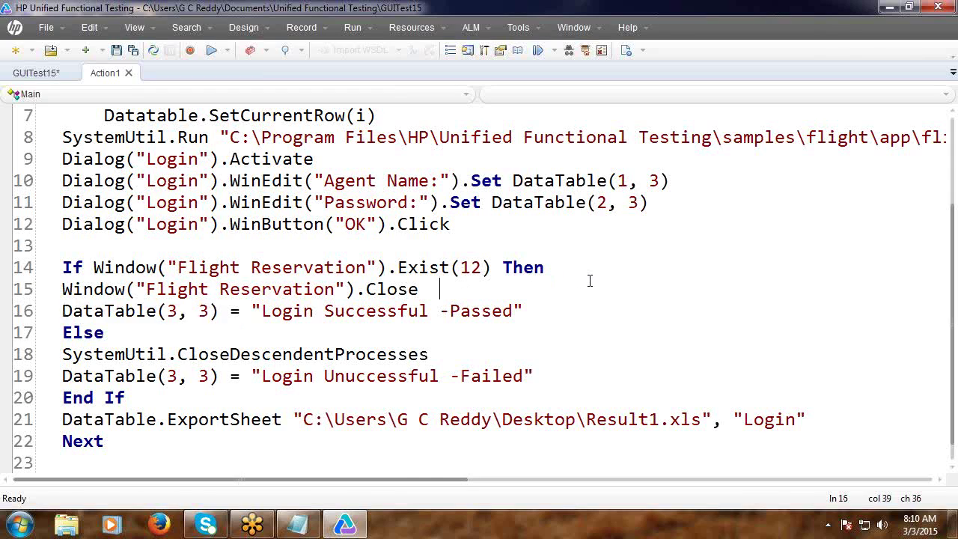
Run the test, stop it at the import error, and correct abcd.xl to abcd.xls on line 3.
click(909, 8)
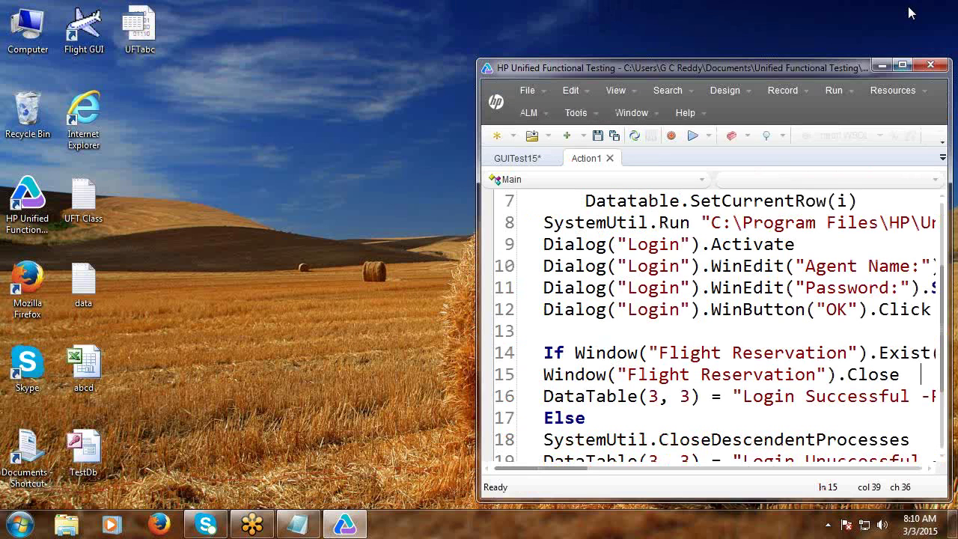
click(692, 136)
click(574, 299)
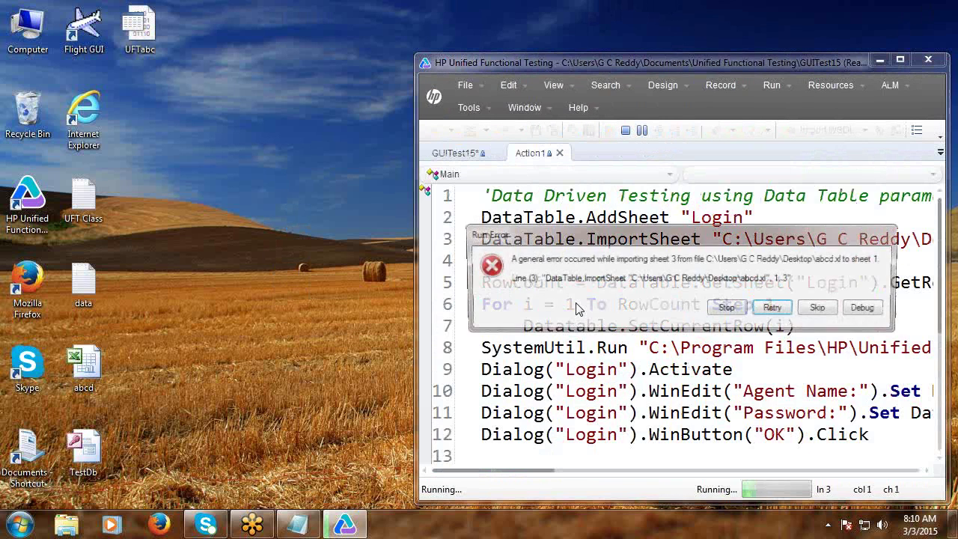
click(728, 309)
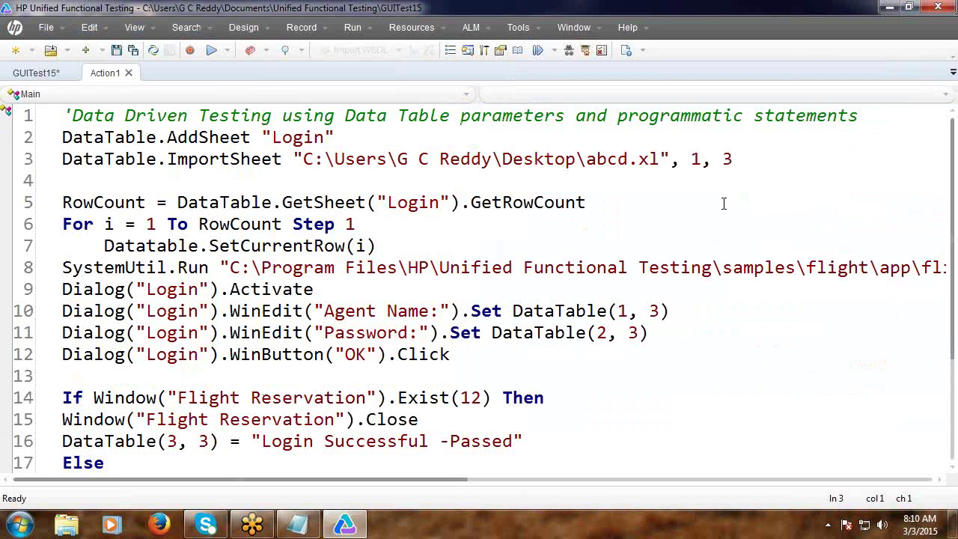
click(667, 162)
text(s)
Rerun the test, stop it at the agent-name error, and dismiss the Flight Reservations dialogs.
click(908, 7)
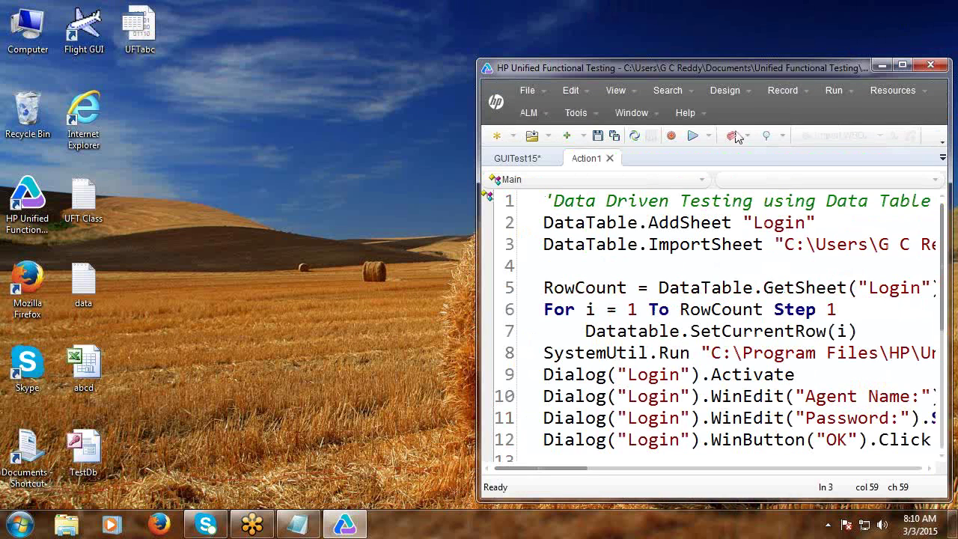
click(708, 137)
click(581, 304)
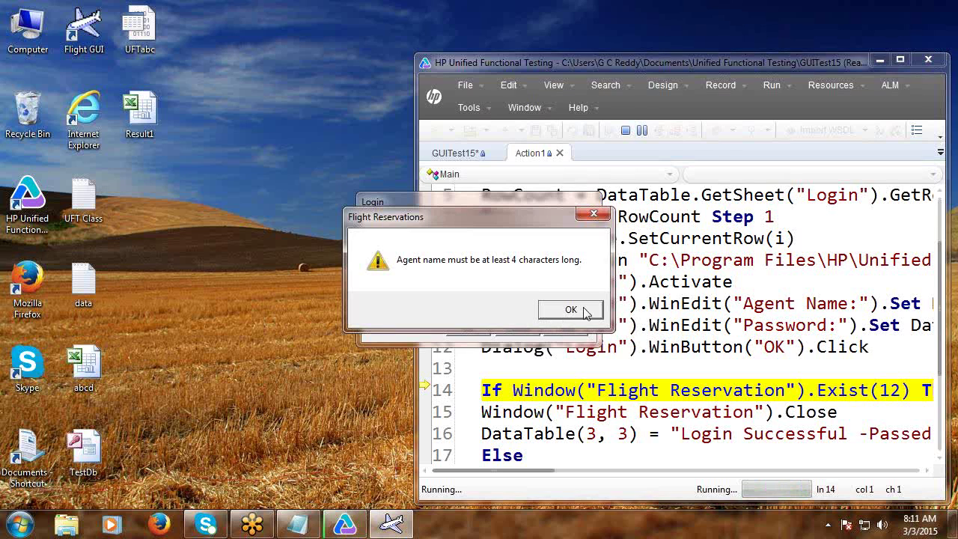
click(629, 130)
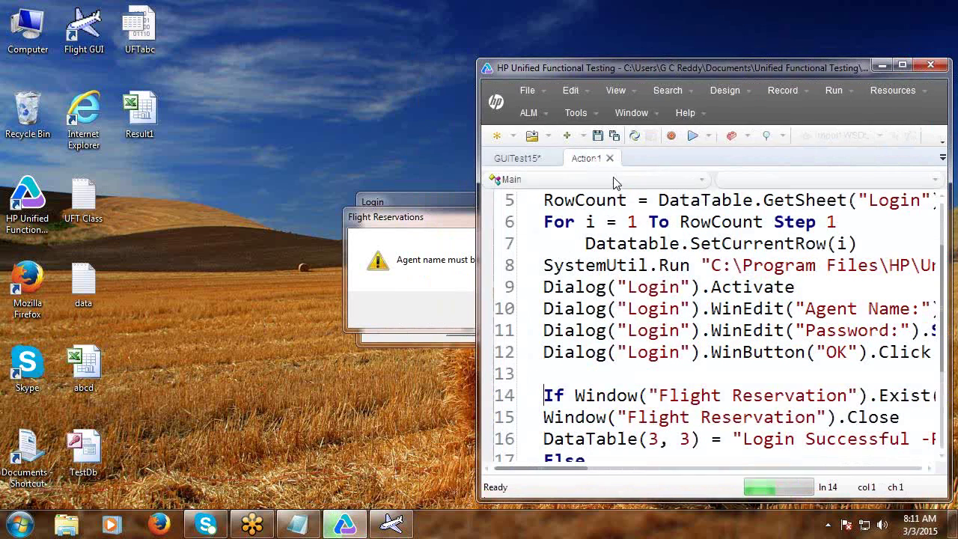
click(555, 324)
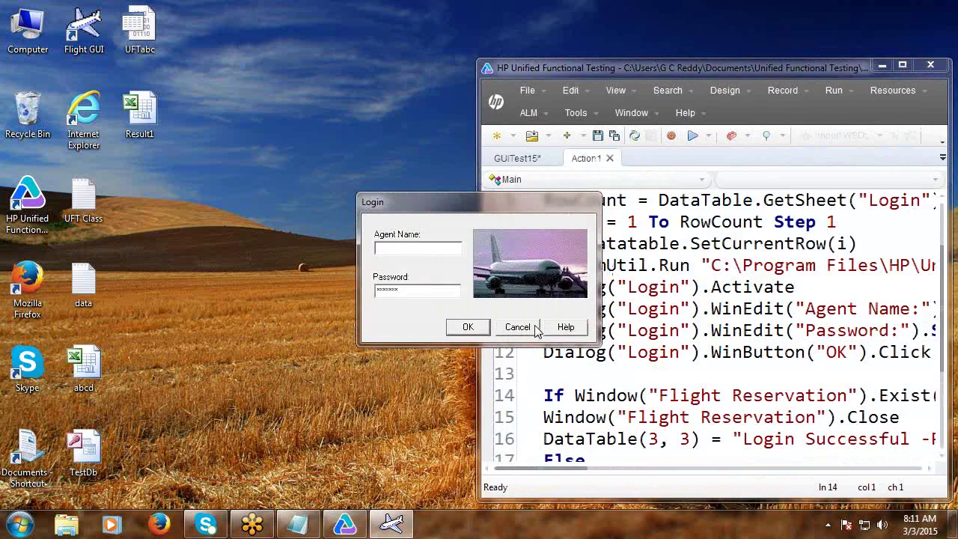
click(533, 326)
click(902, 68)
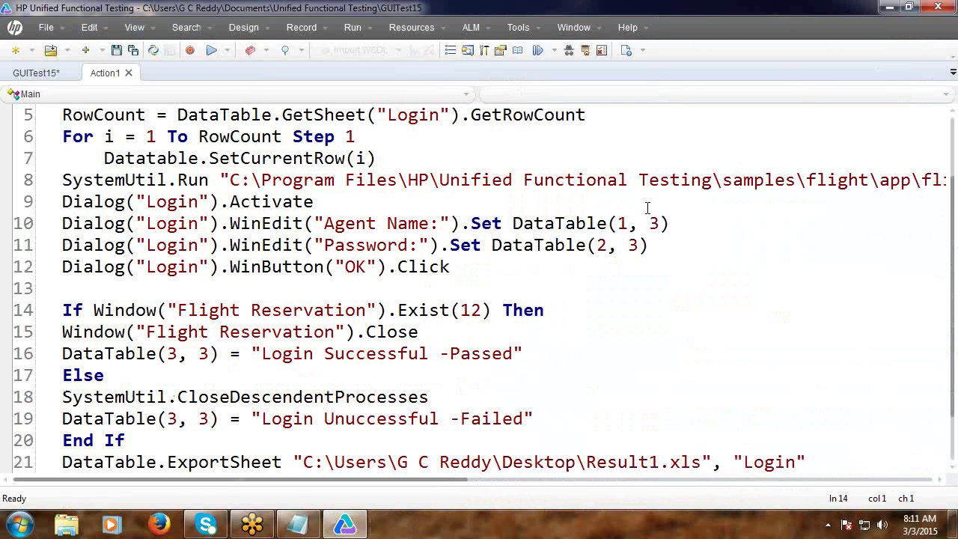
Insert a 'wait 2' line after the password step, before the OK click.
click(674, 243)
key(Return)
text(wa)
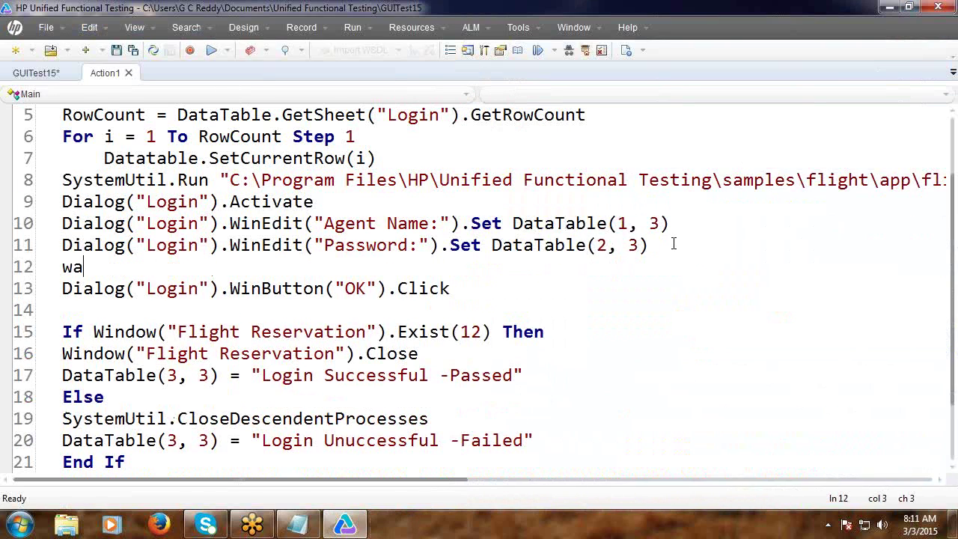
text(it 2)
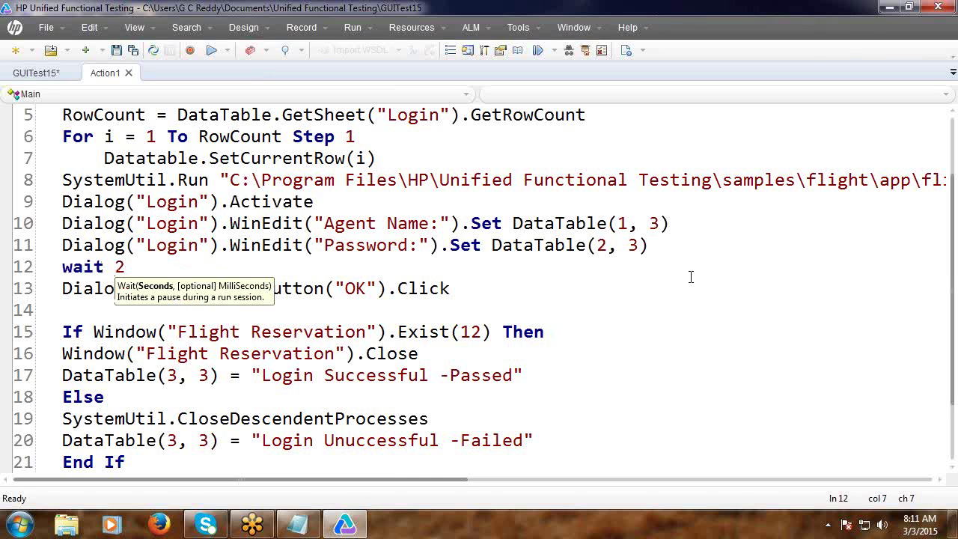
click(819, 286)
Run the data-driven login test again.
click(911, 7)
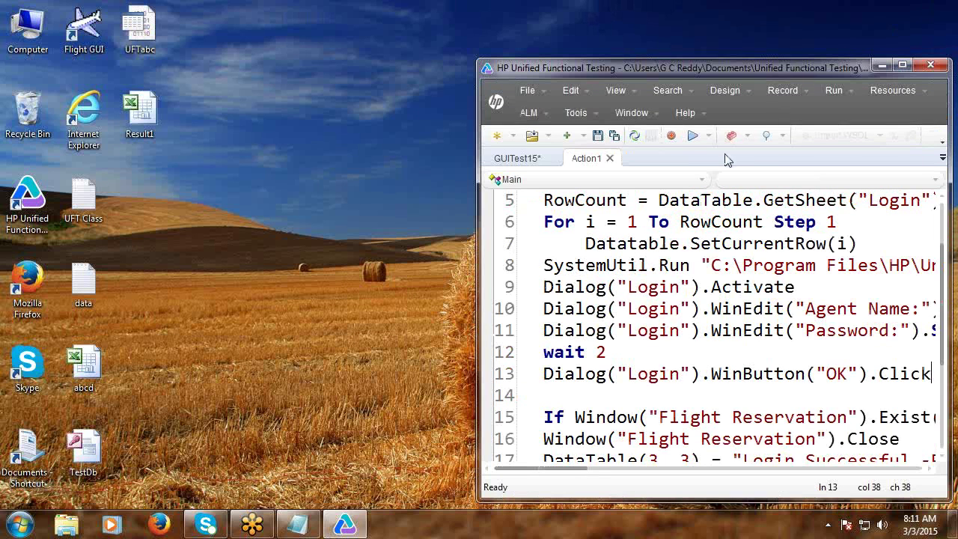
click(693, 136)
click(574, 299)
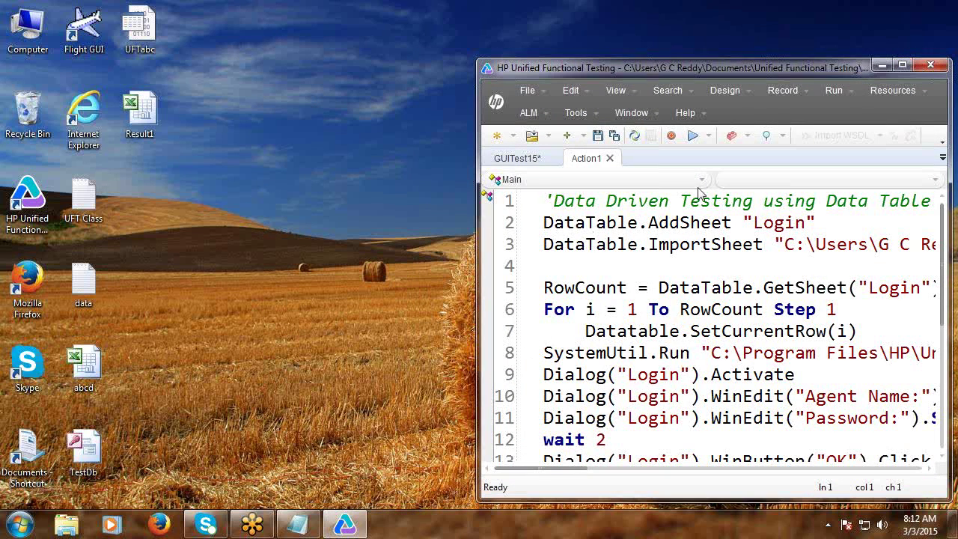
Open the last run's results in Run Results Viewer.
click(902, 65)
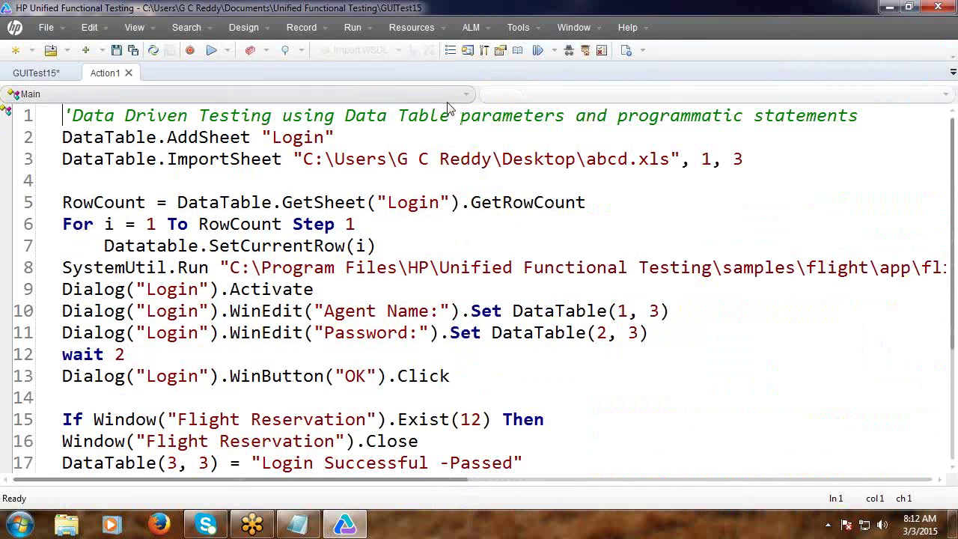
click(134, 30)
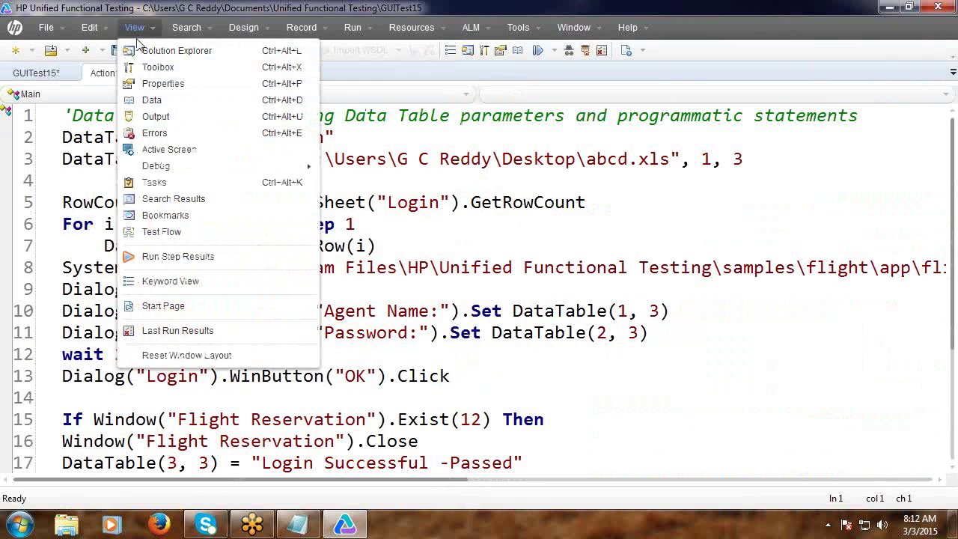
click(198, 332)
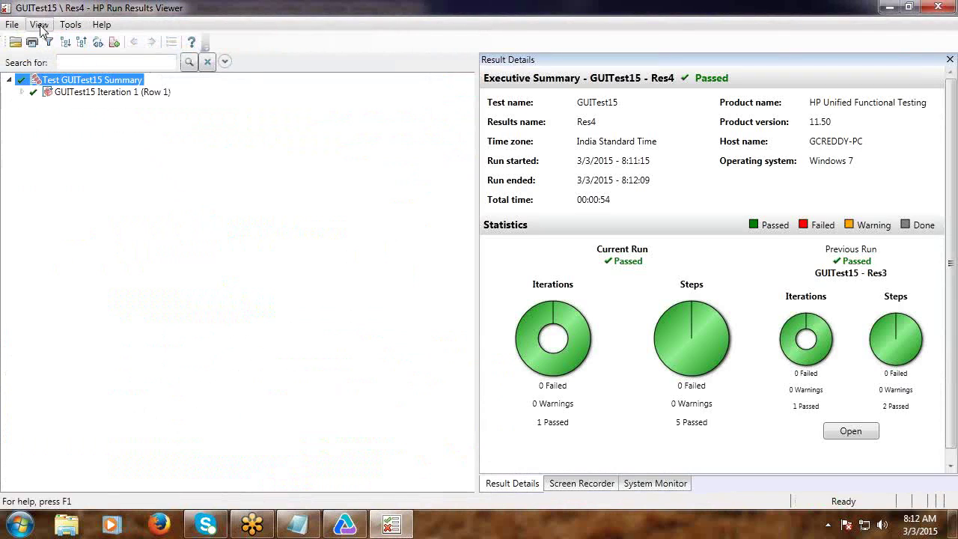
Show the run's data table, widening the panel and Result column to read full messages.
click(39, 25)
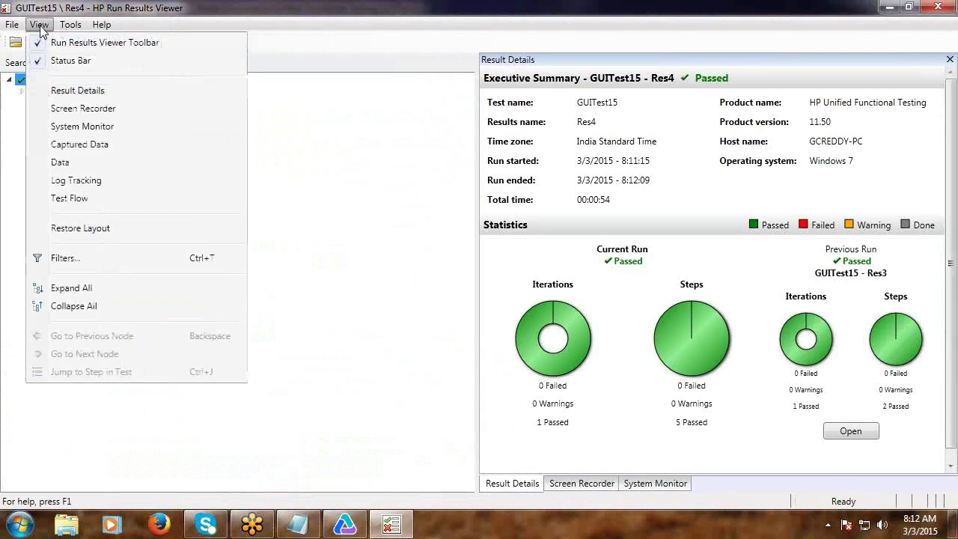
click(74, 163)
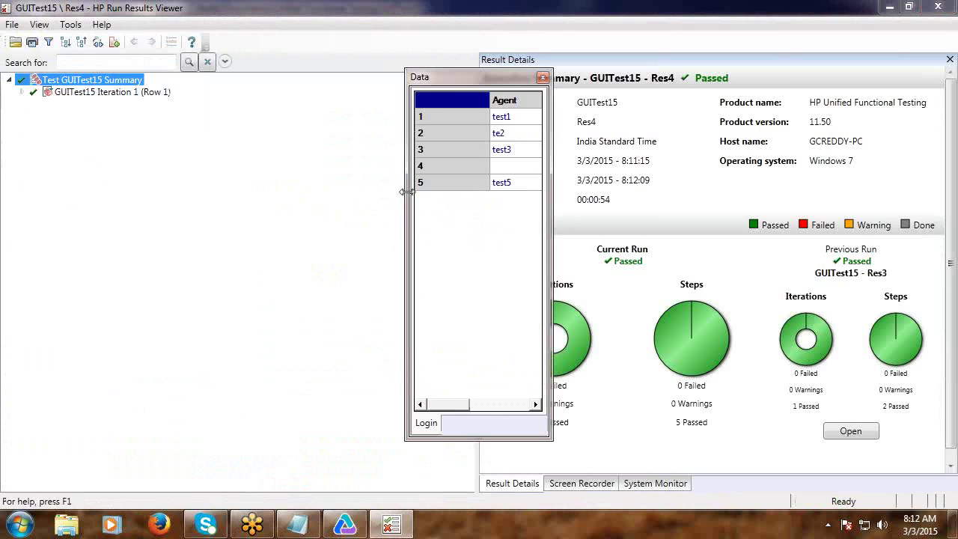
drag(405, 192, 178, 193)
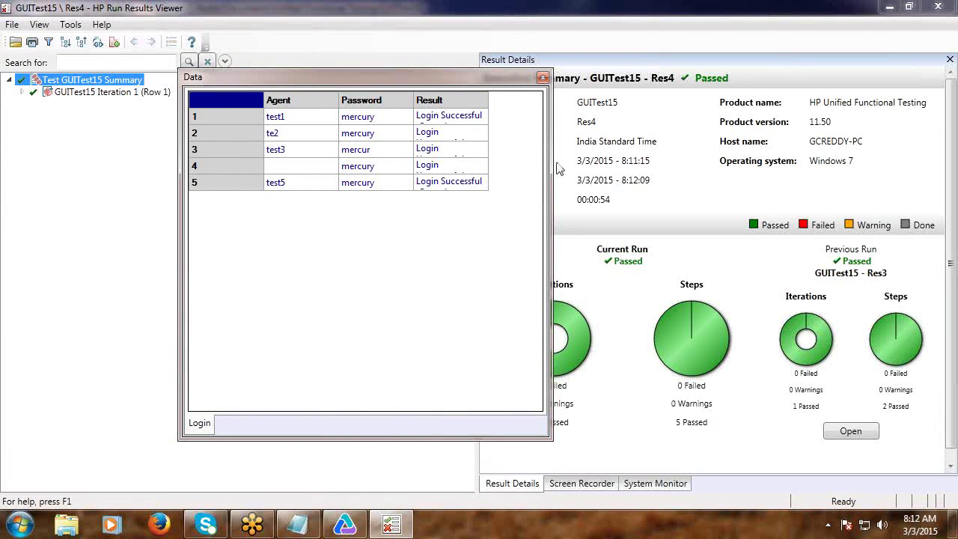
drag(550, 152, 820, 154)
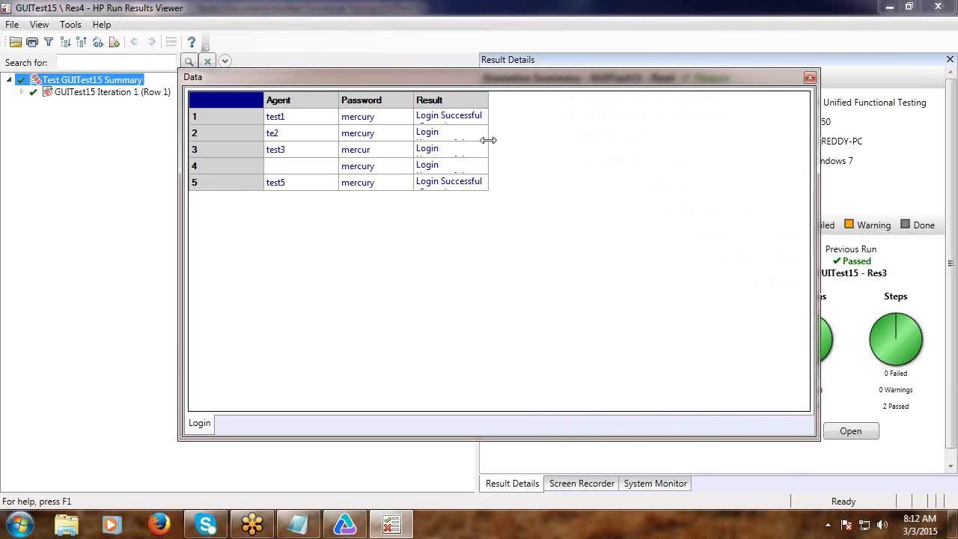
drag(487, 141, 621, 158)
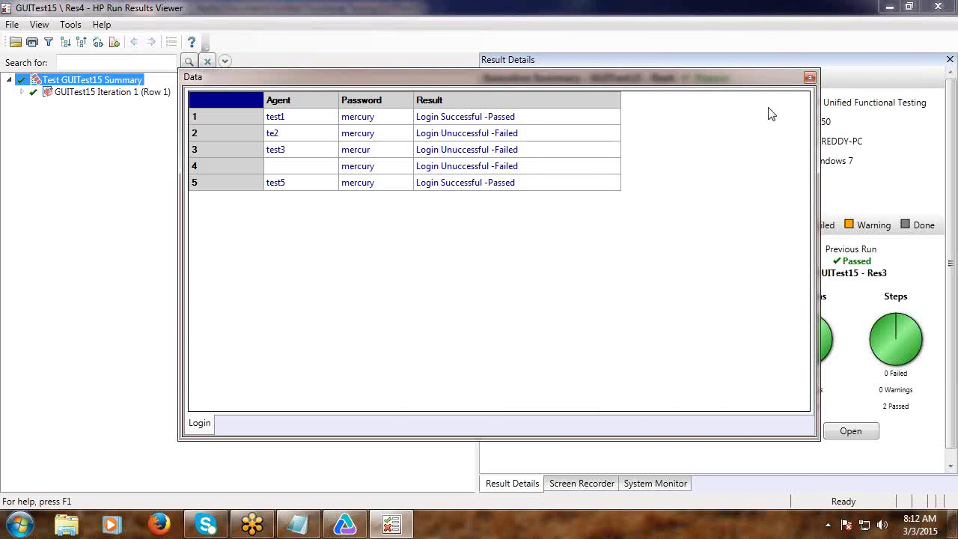
Close the data table and Run Results Viewer, and minimize UFT.
click(811, 78)
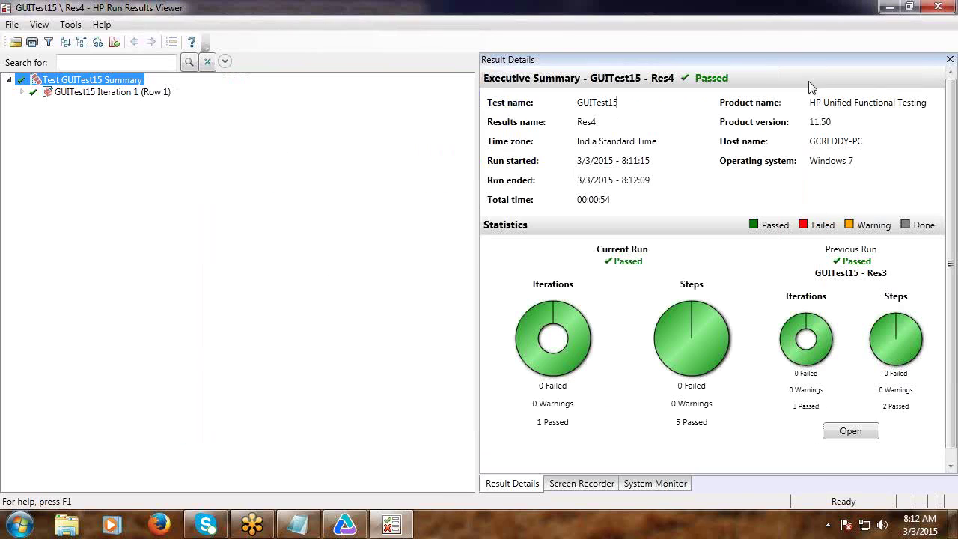
click(935, 7)
click(889, 8)
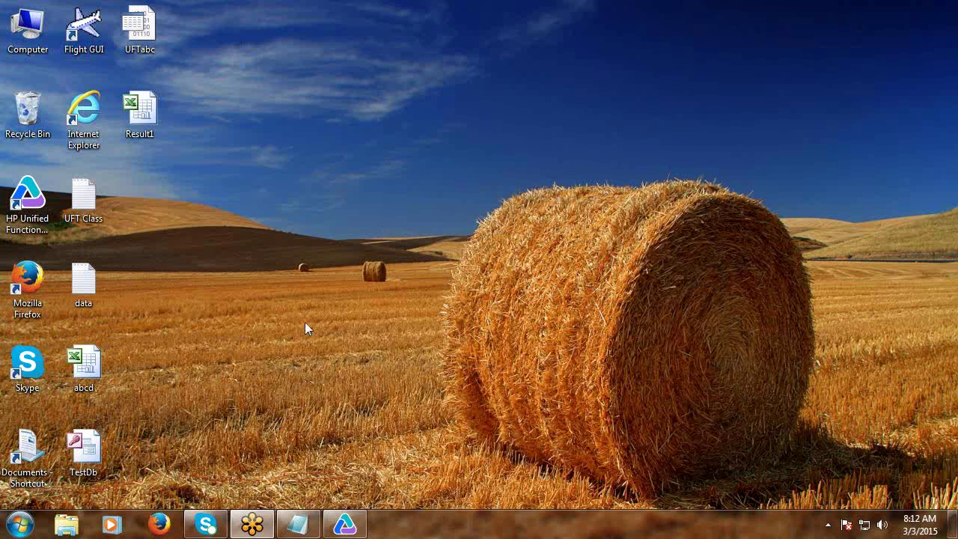
Open Result1, widen column C to show full results, save, review columns A–C, and close.
double_click(139, 120)
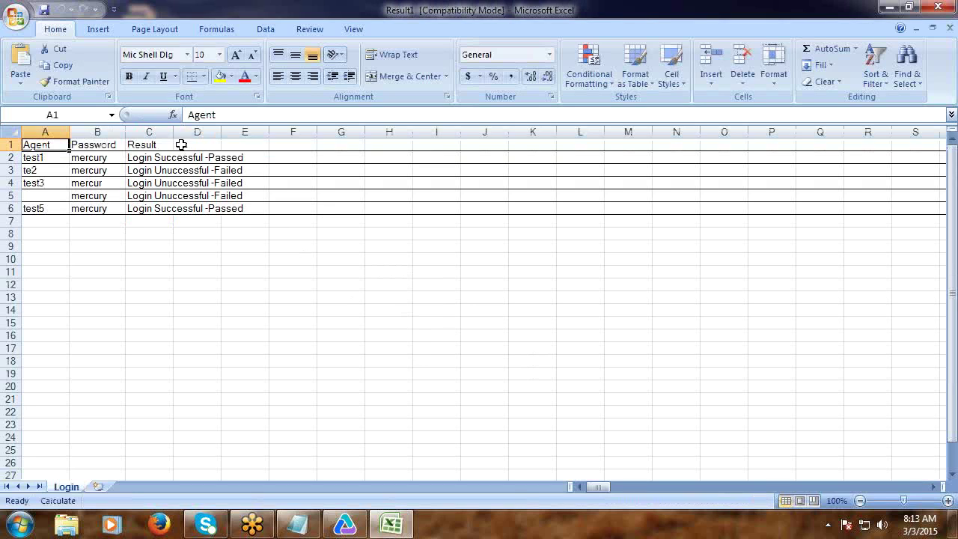
drag(173, 132, 263, 137)
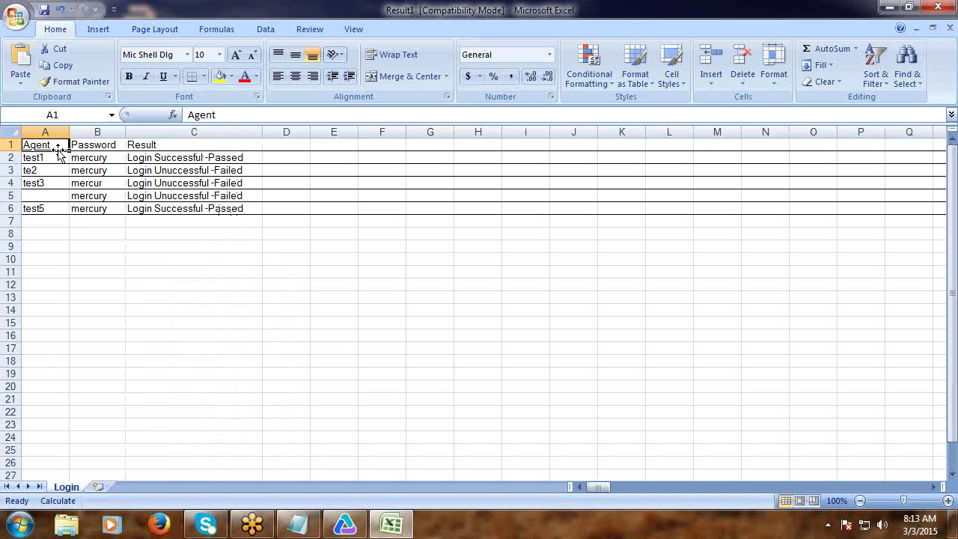
click(44, 11)
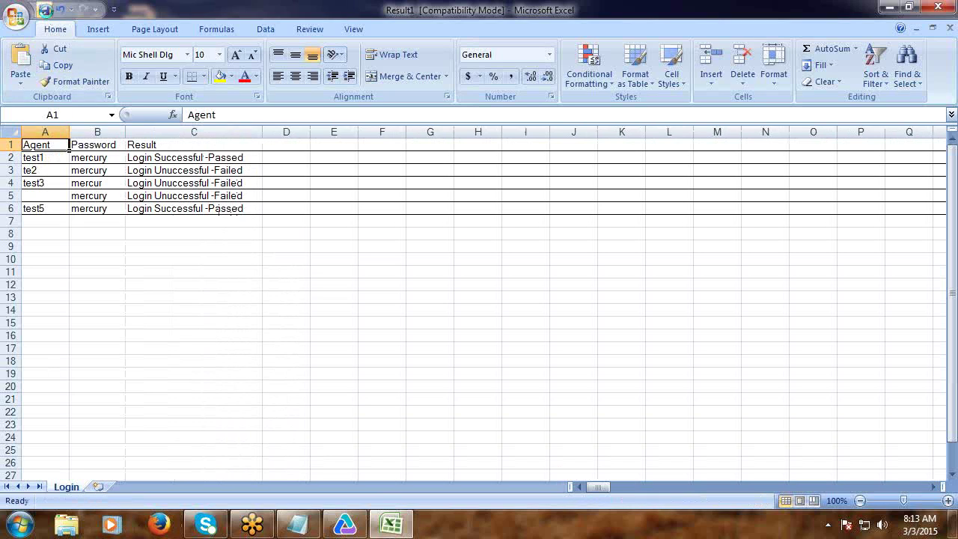
click(49, 132)
click(97, 132)
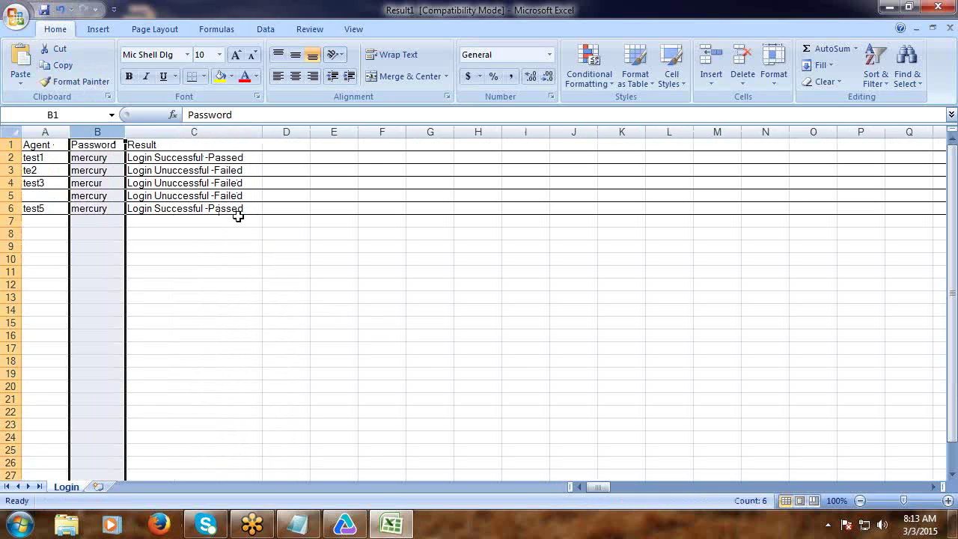
click(187, 131)
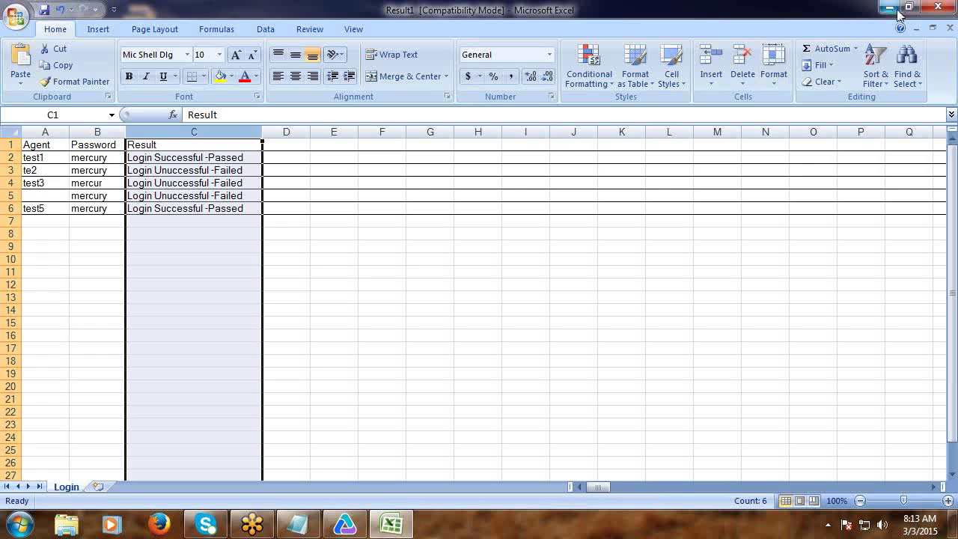
click(938, 6)
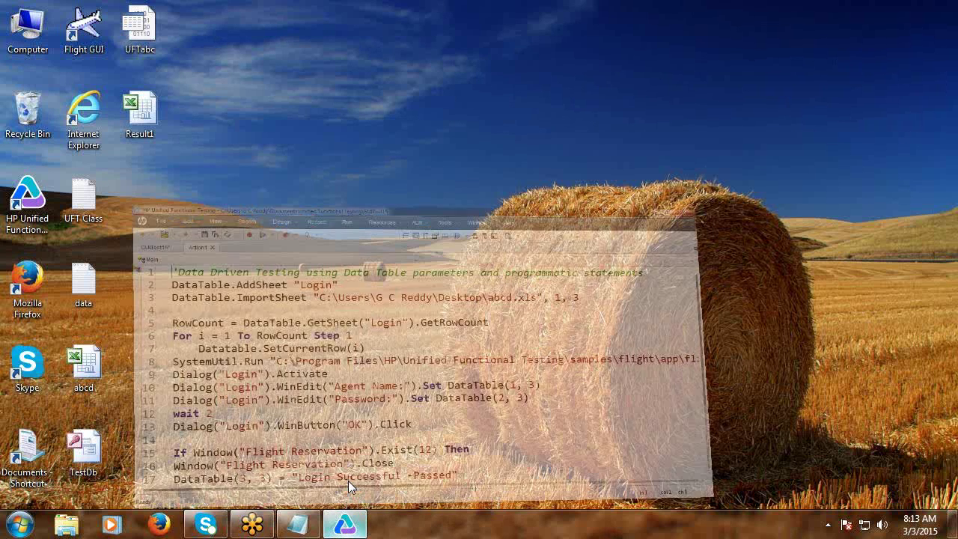
Paste the entire login script into the UFT Class notes, add a dashed line, and save.
click(350, 486)
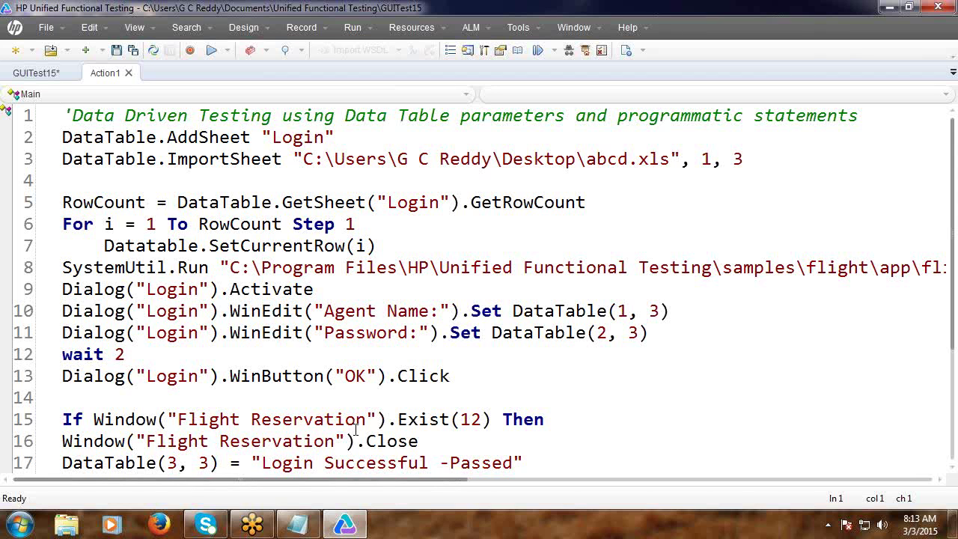
key(ctrl+a)
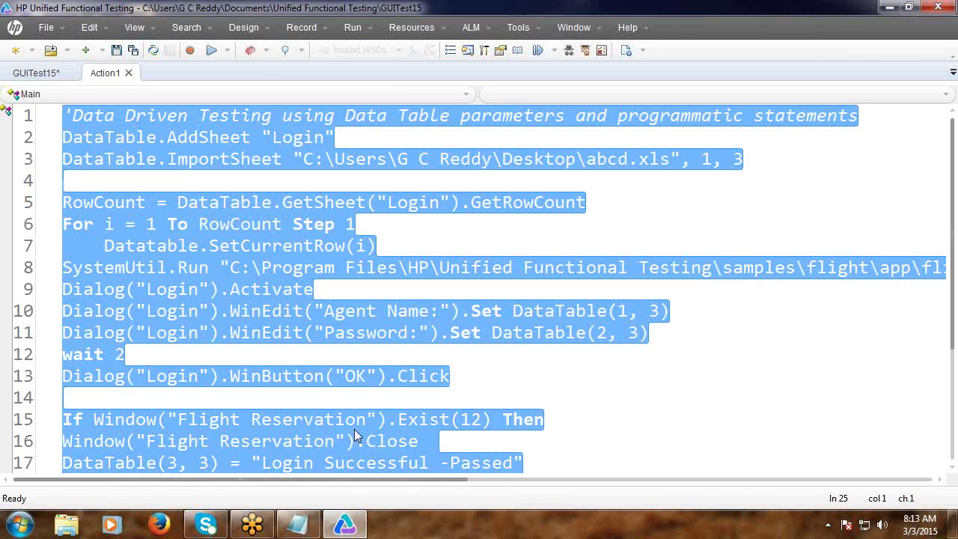
click(305, 528)
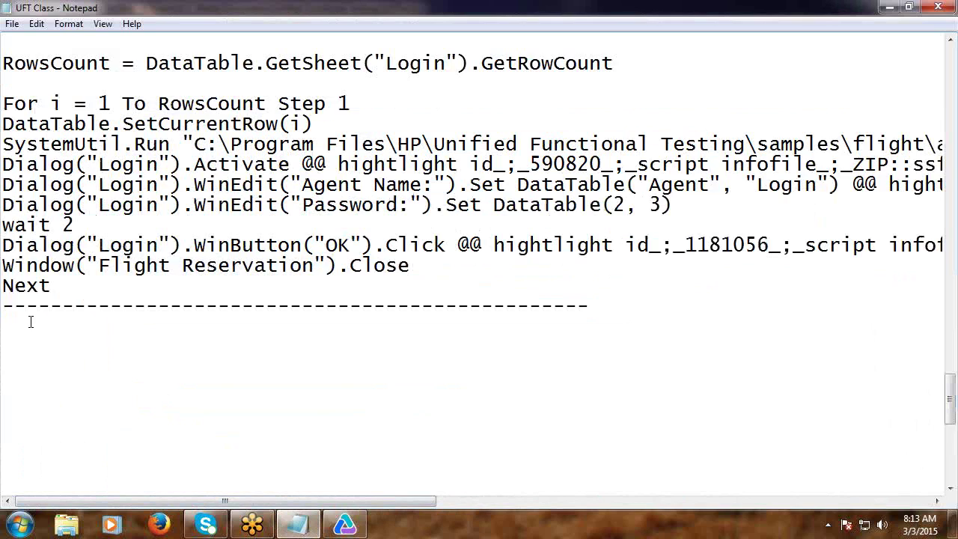
key(ctrl+v)
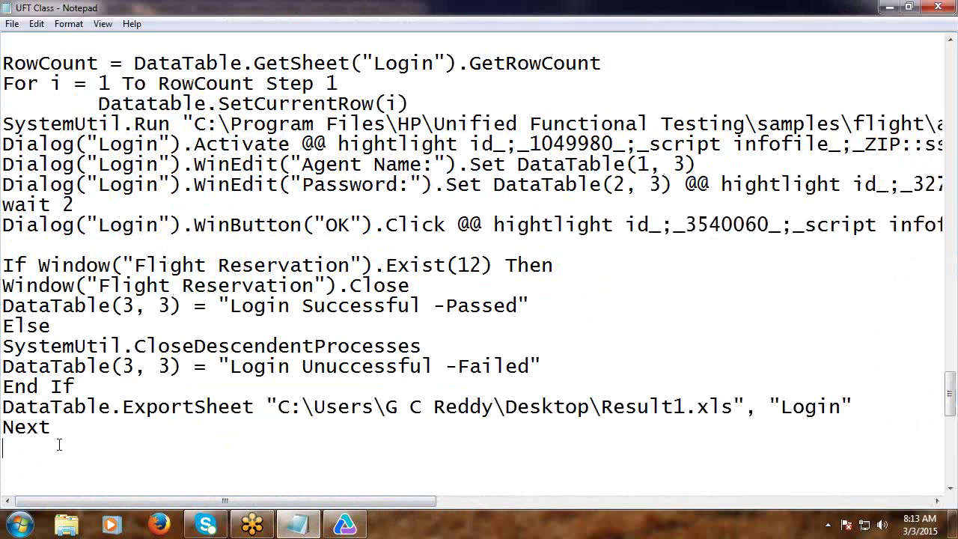
text(---------------------)
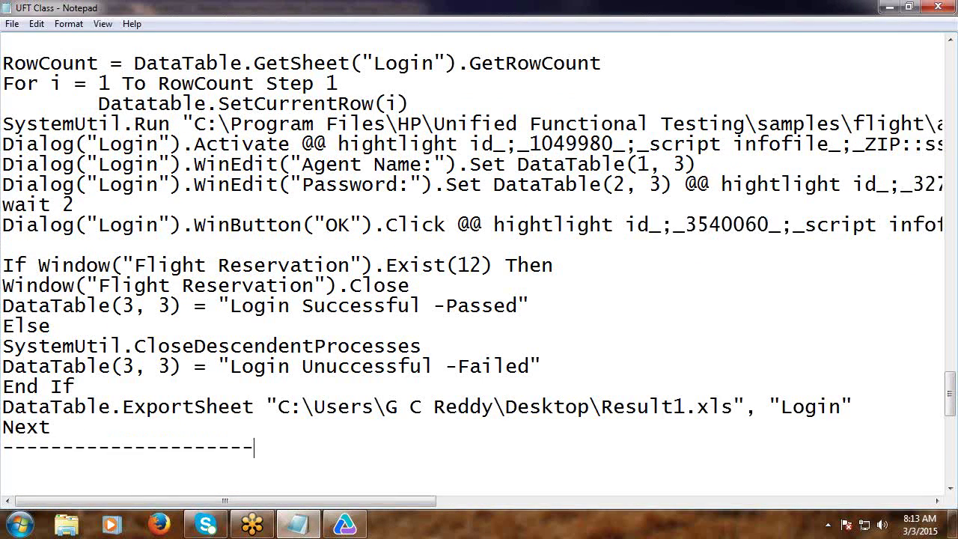
text(---------------)
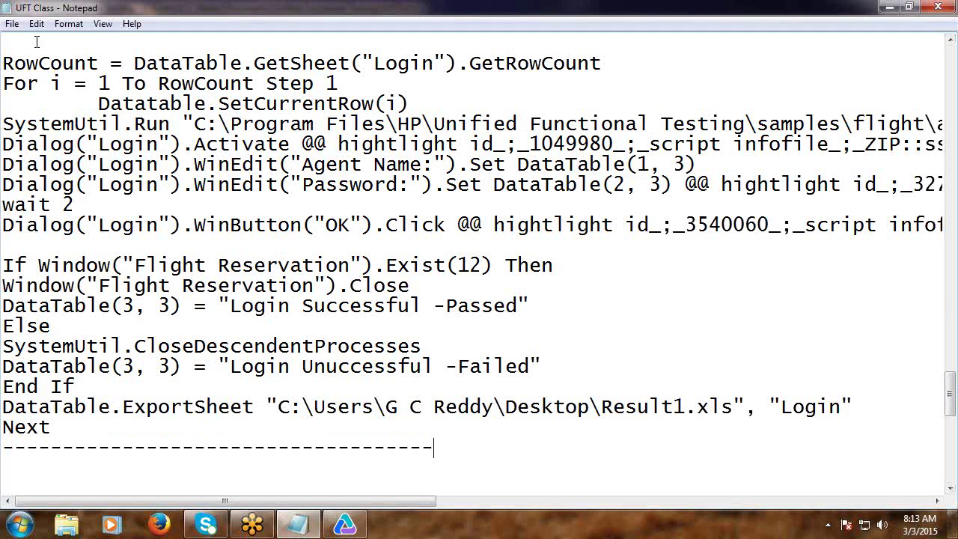
click(10, 24)
click(498, 49)
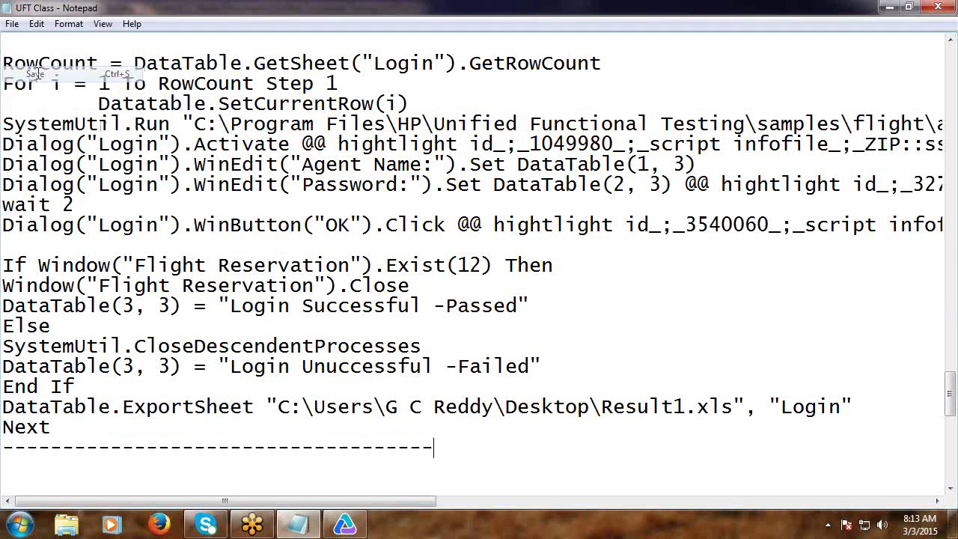
click(888, 8)
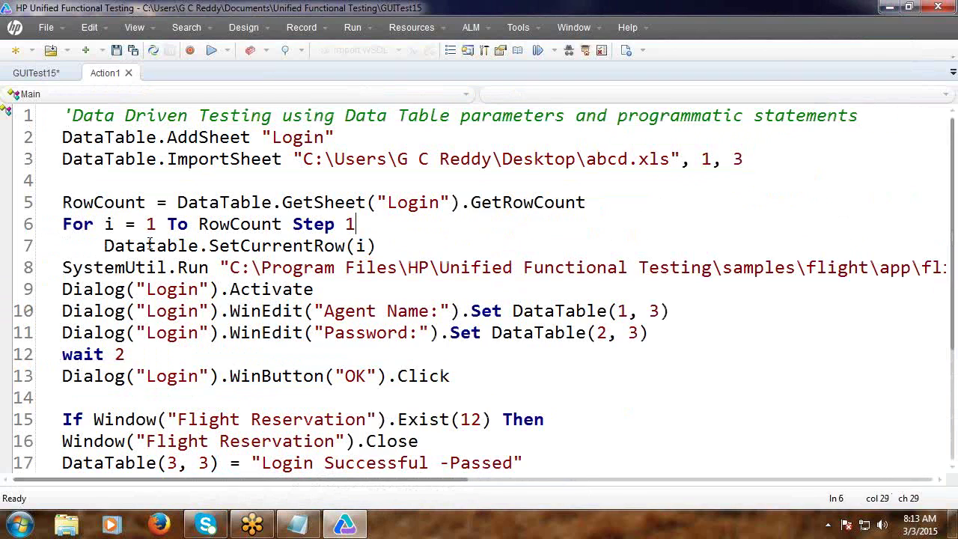
Delete the loop variable i from line 6's For statement.
double_click(107, 224)
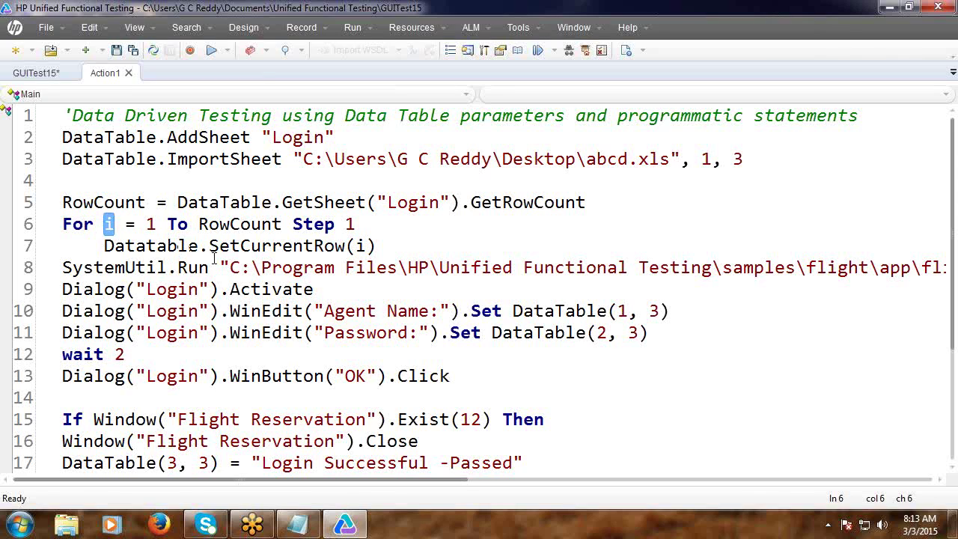
double_click(360, 246)
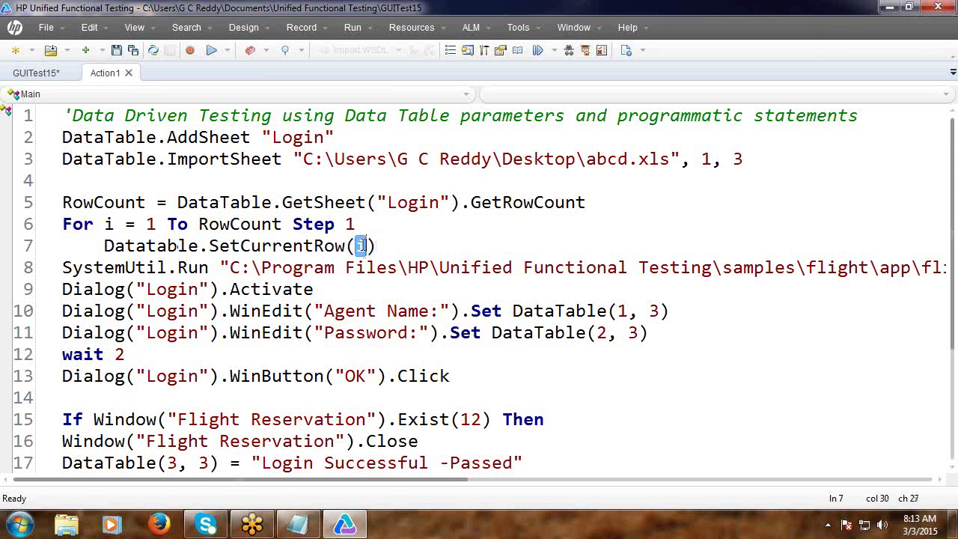
key(End)
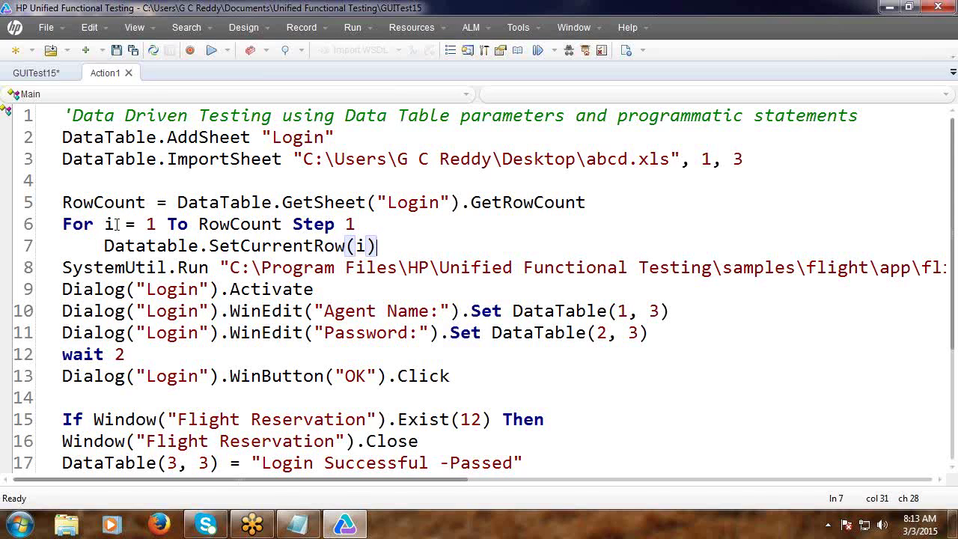
click(115, 224)
key(BackSpace)
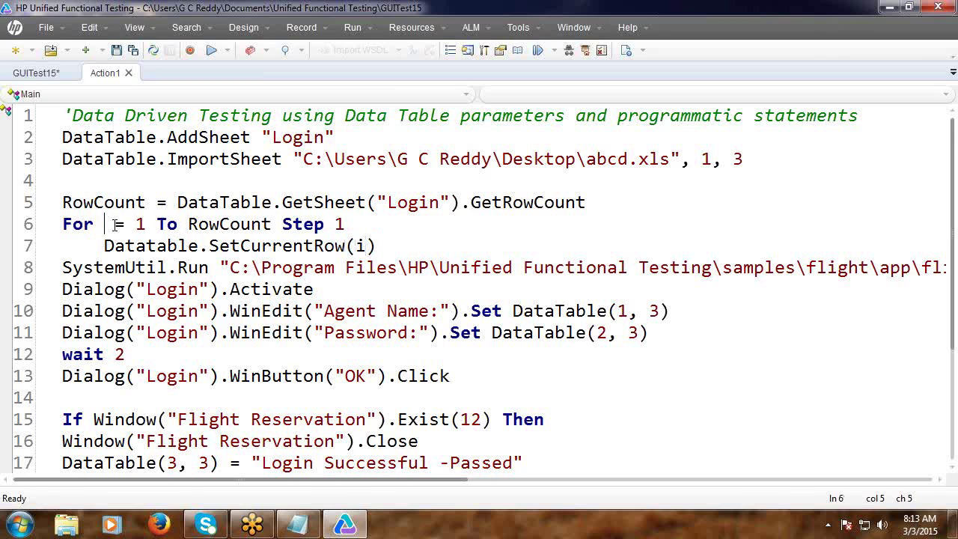
Make OrderNumber the For loop variable and start a 'Dim RowCount,' line at the top.
text(Order)
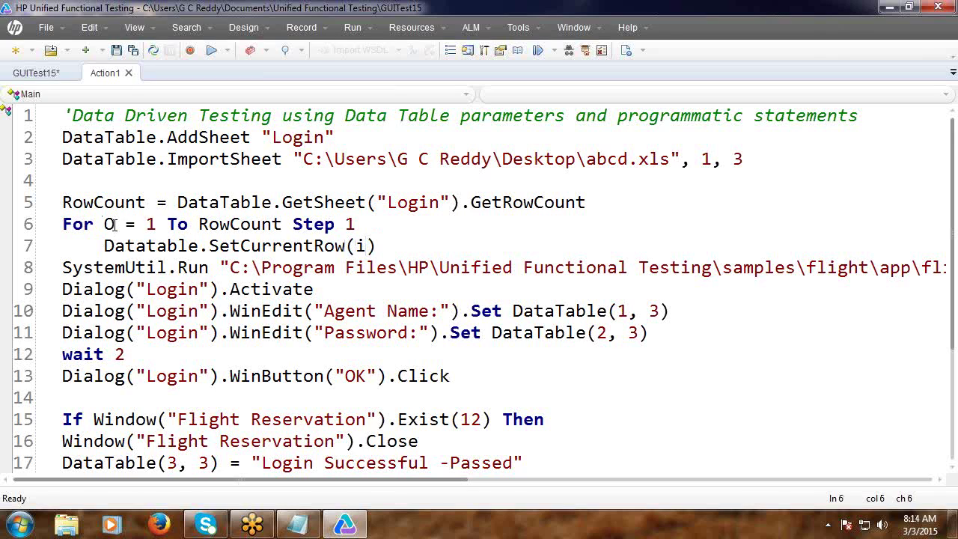
text(N)
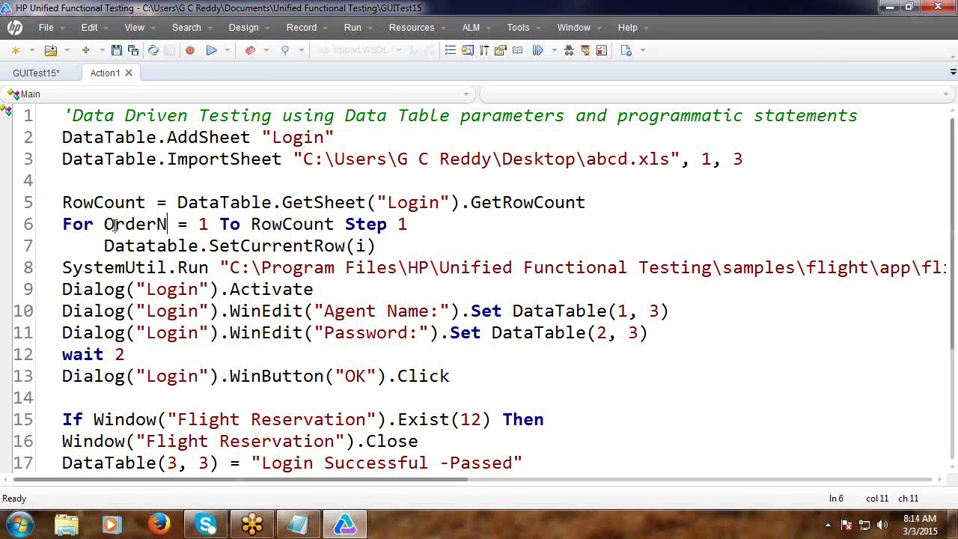
text(umbe)
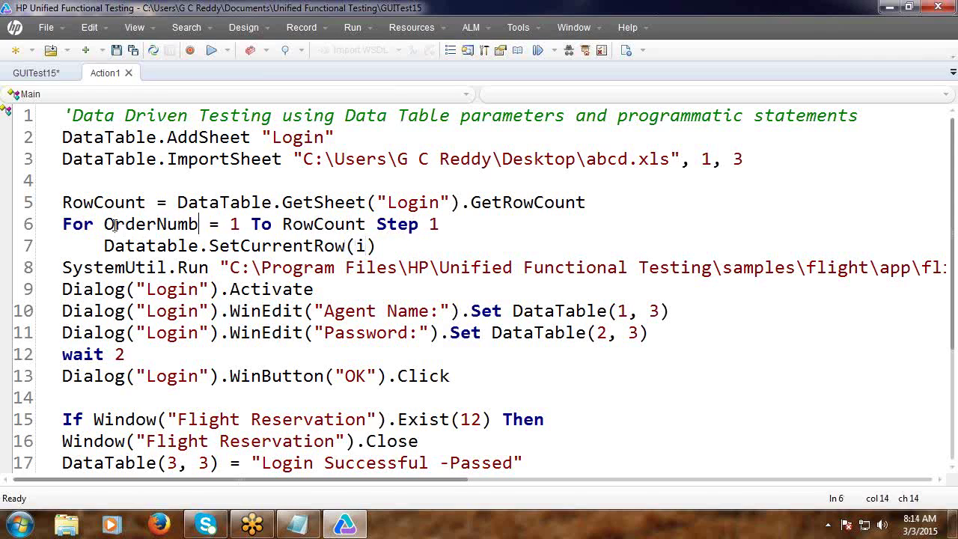
text(r)
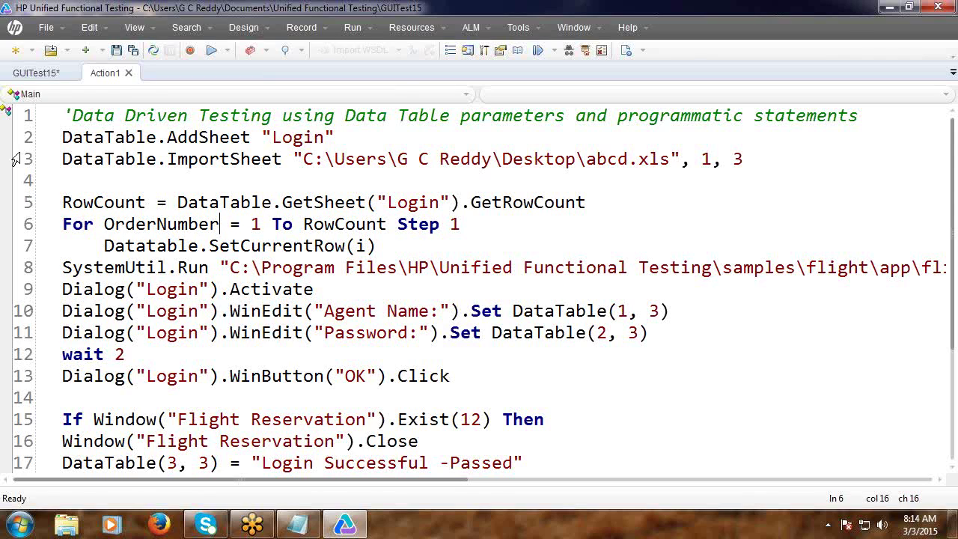
click(64, 115)
key(Return)
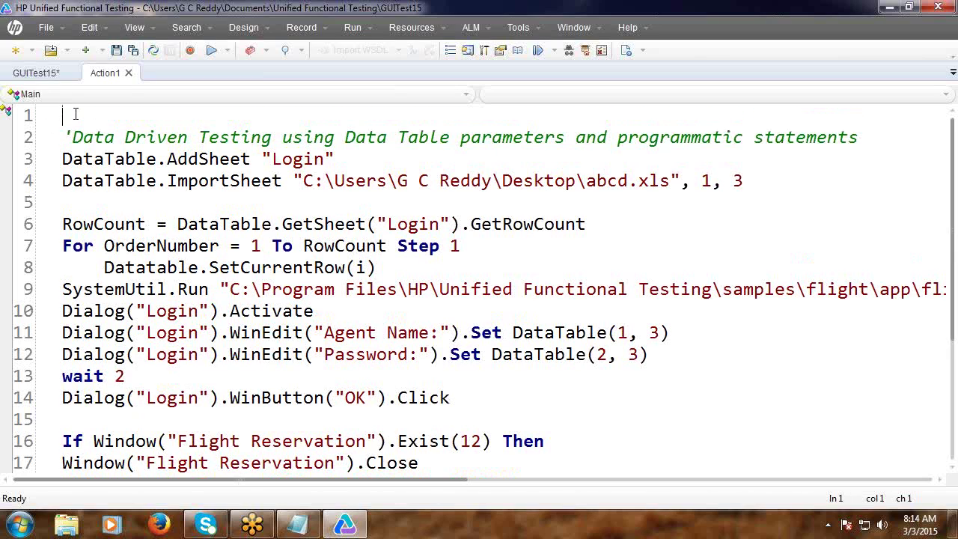
text(Dim)
double_click(107, 227)
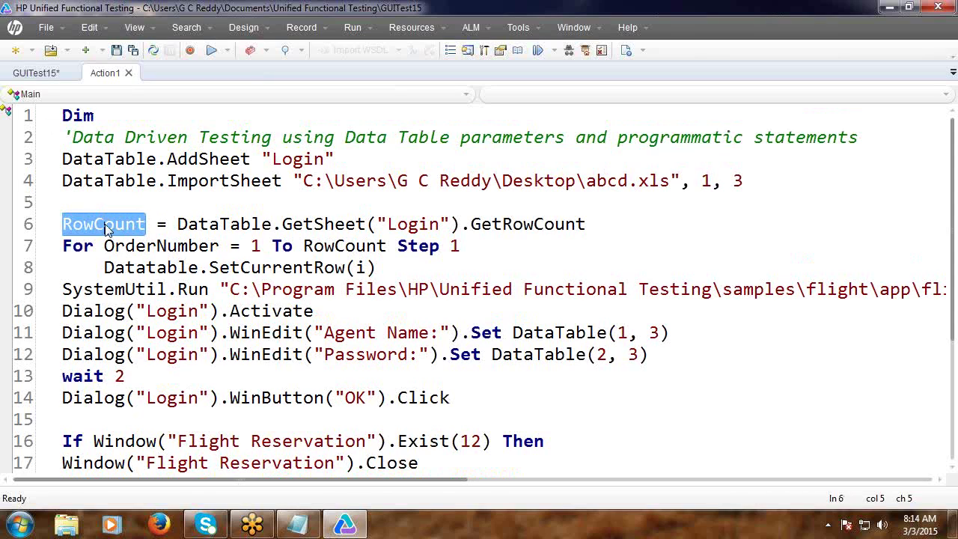
click(123, 119)
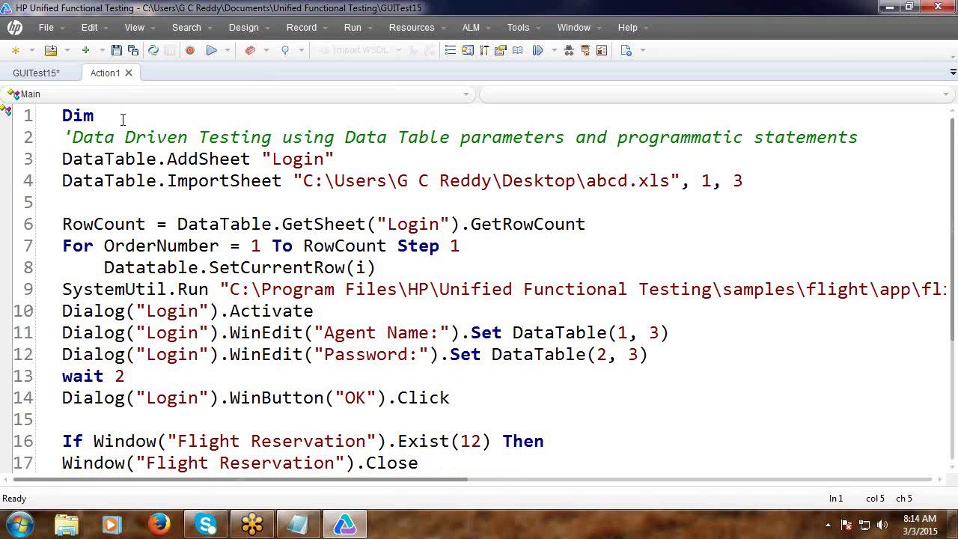
text(RowCount)
text(,)
Declare OrderNumber after RowCount, pass it to SetCurrentRow, and add a blank first line.
double_click(147, 252)
key(ctrl+c)
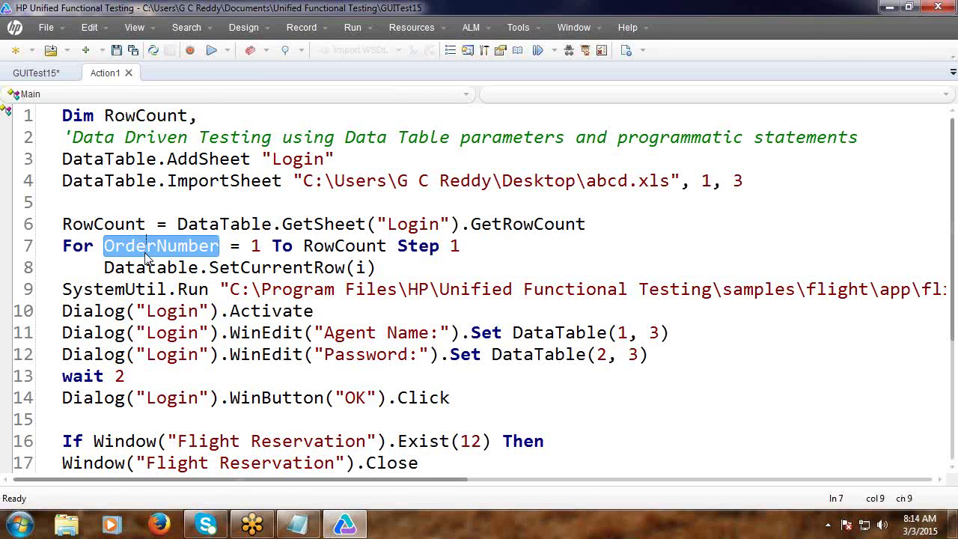
click(216, 118)
key(ctrl+v)
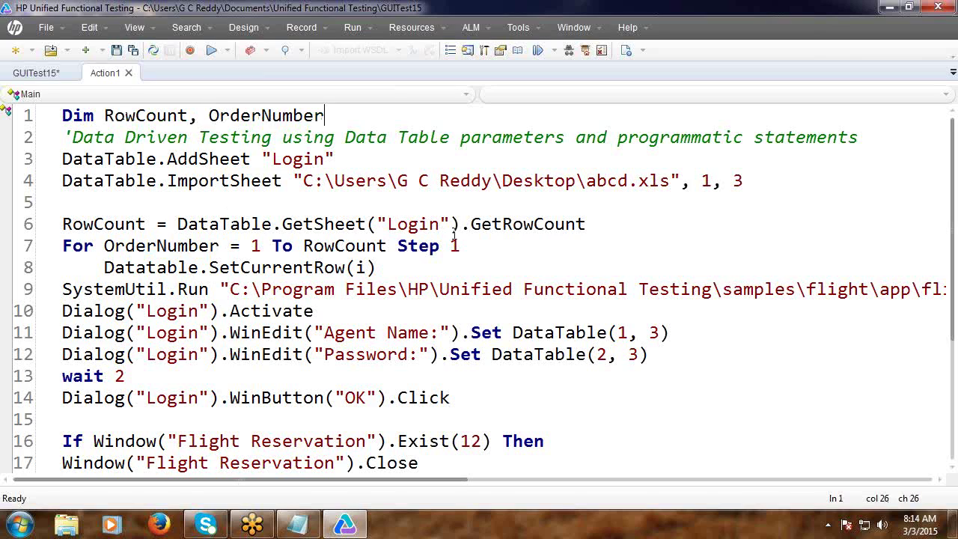
click(367, 267)
key(BackSpace)
key(ctrl+v)
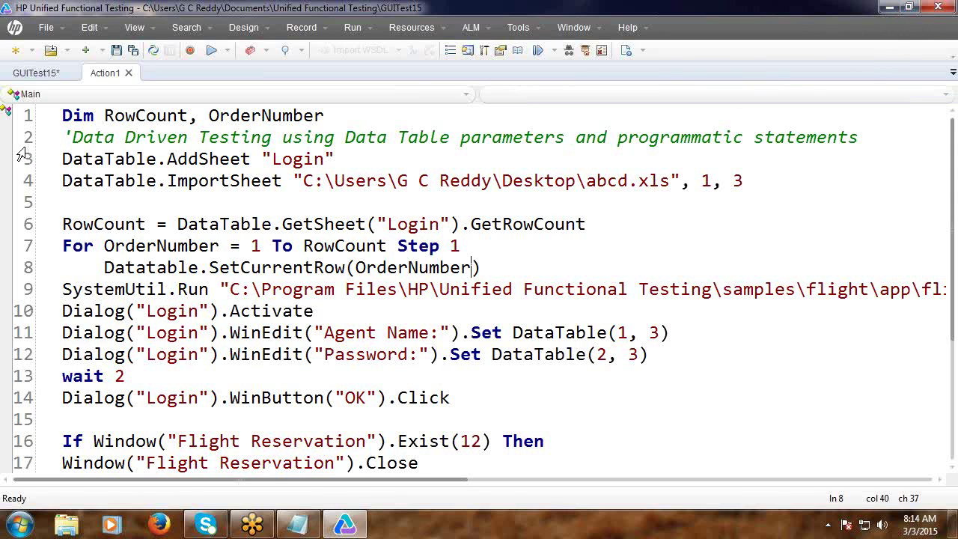
click(65, 115)
key(Return)
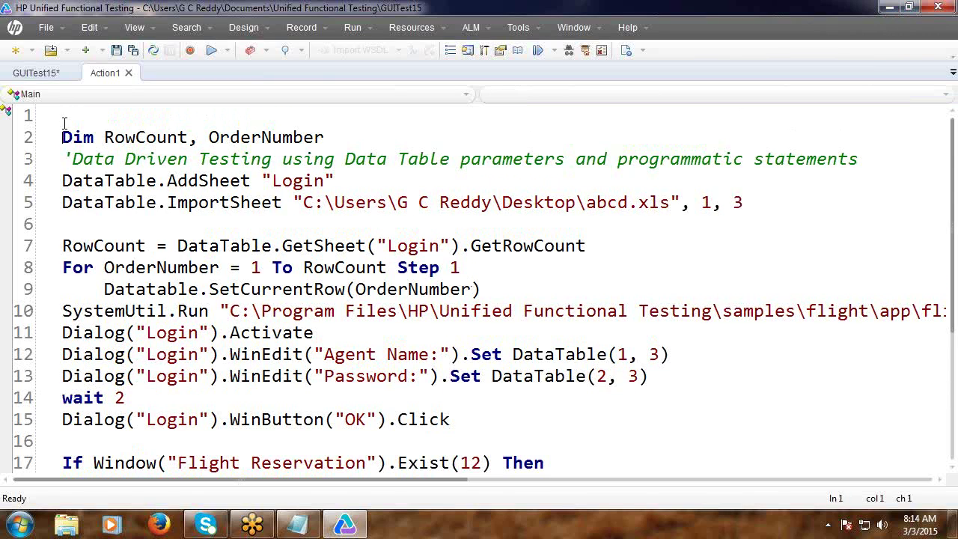
Add the header comment 'Read Data from external file and write Result and error messages'.
text('Read Data )
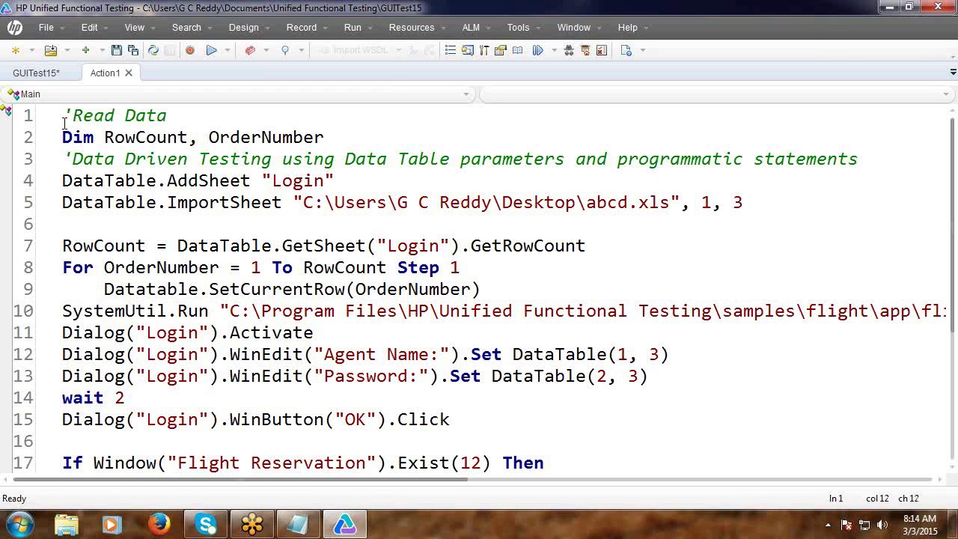
text(from exter)
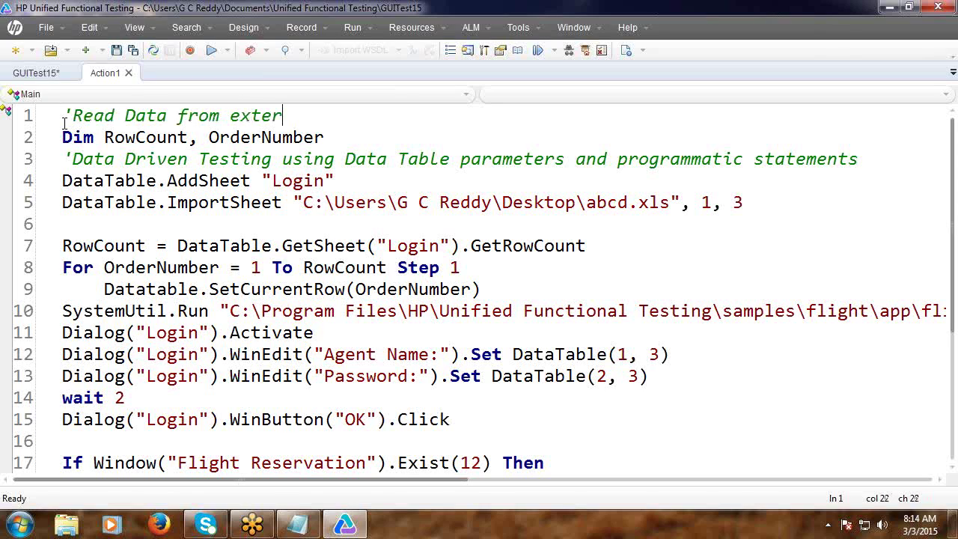
text(nal file an)
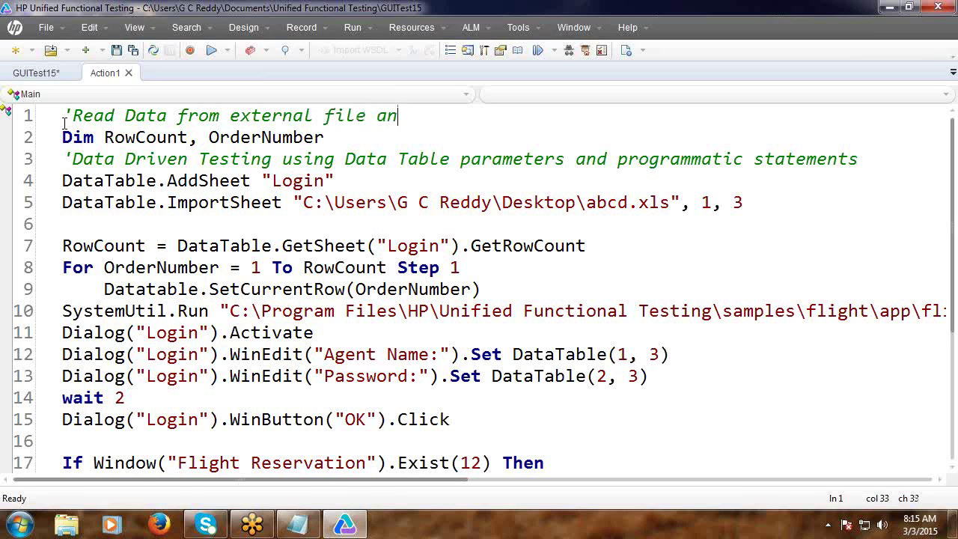
text(d write )
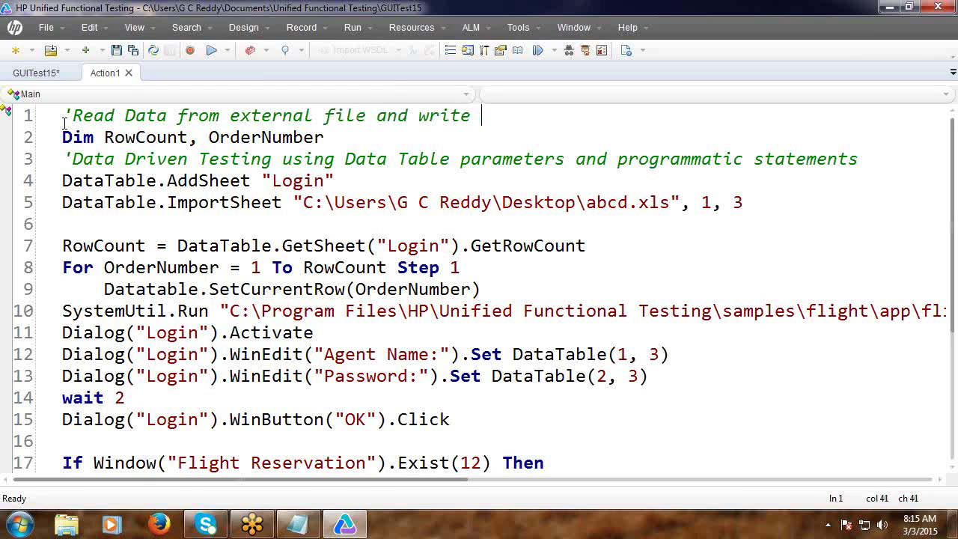
text(data)
key(BackSpace)
key(BackSpace)
key(BackSpace)
key(BackSpace)
text(Result and )
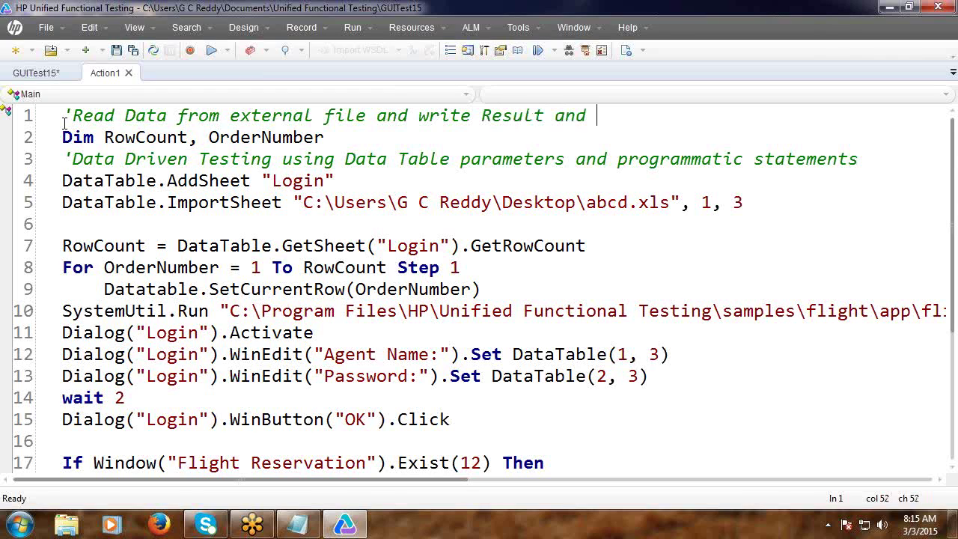
text(error messages)
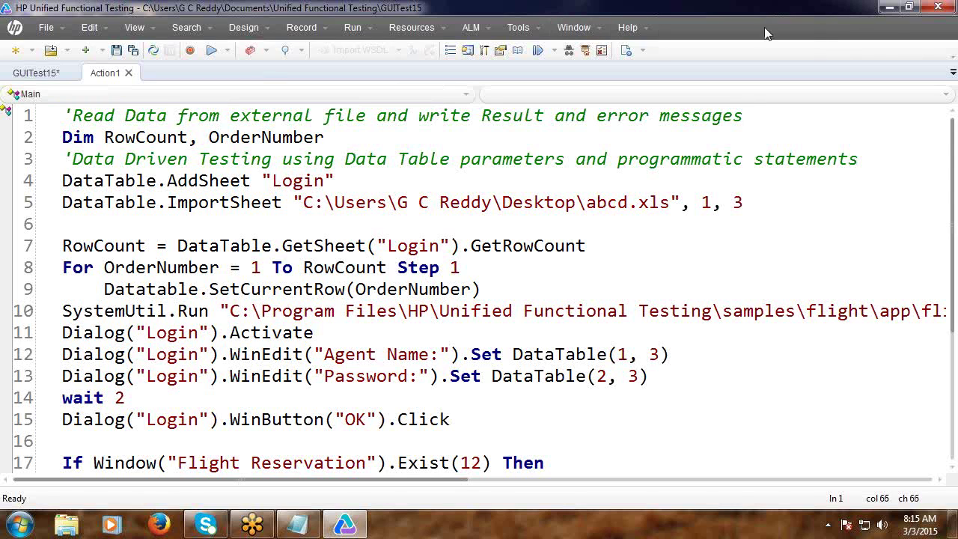
click(889, 7)
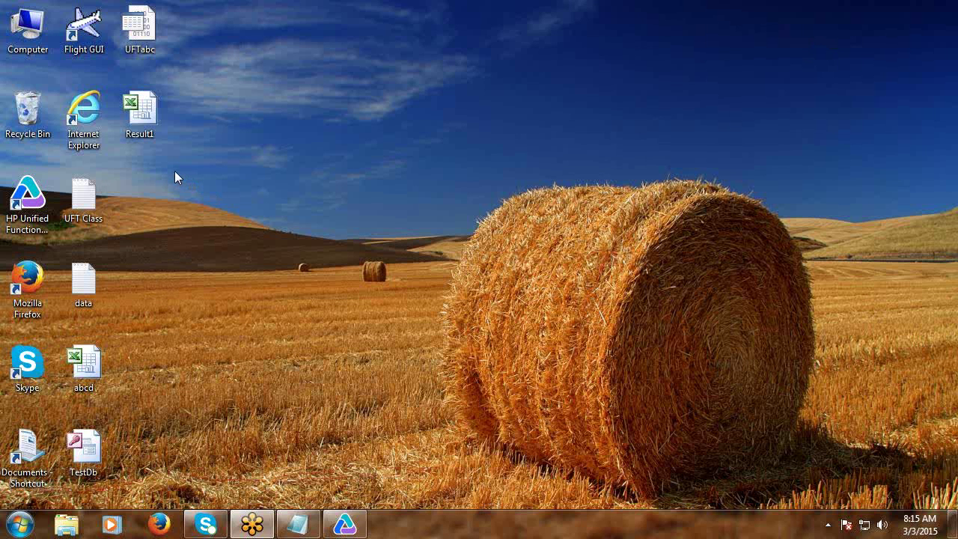
Launch Flight Reservations and try logins with short name 'csd', then a wrong password.
double_click(93, 51)
text(c)
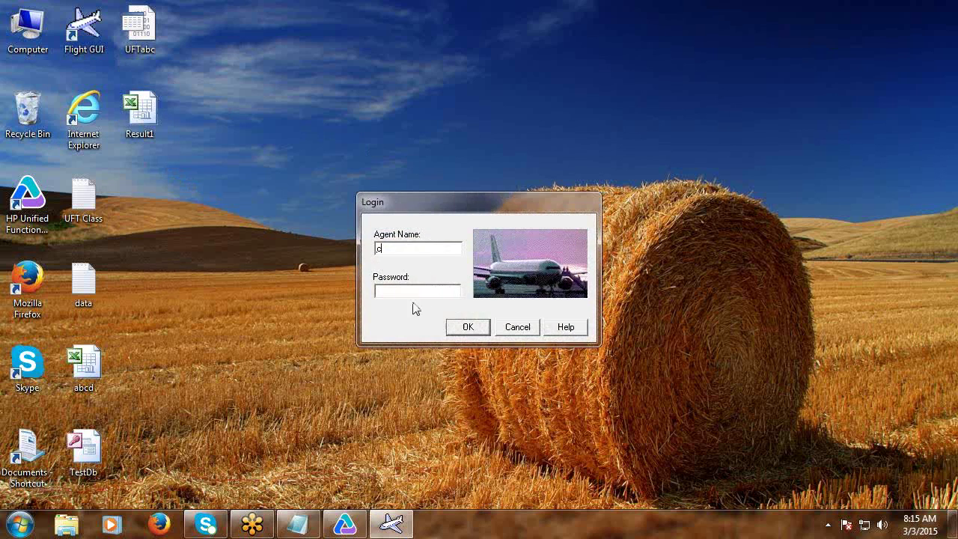
text(sd)
click(395, 292)
text(merc)
click(465, 327)
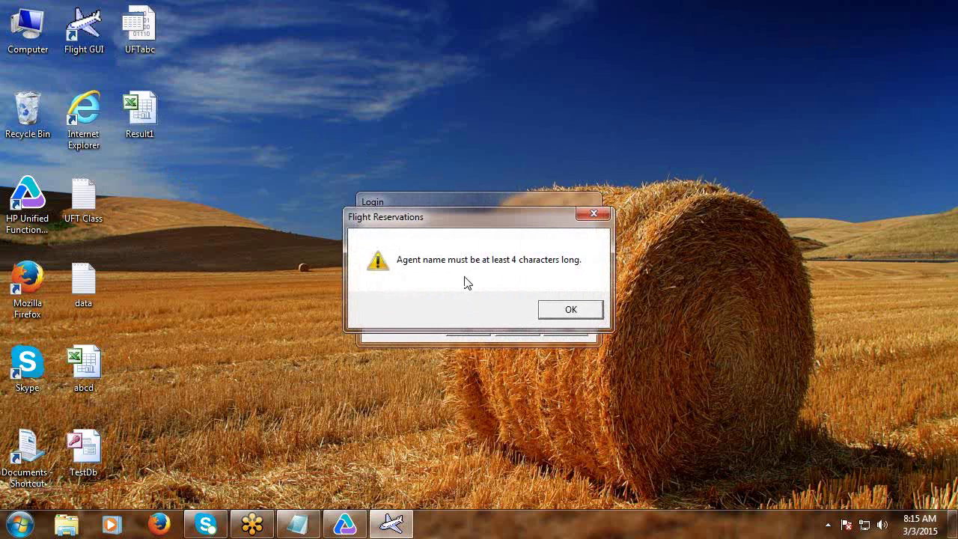
click(567, 312)
text(john)
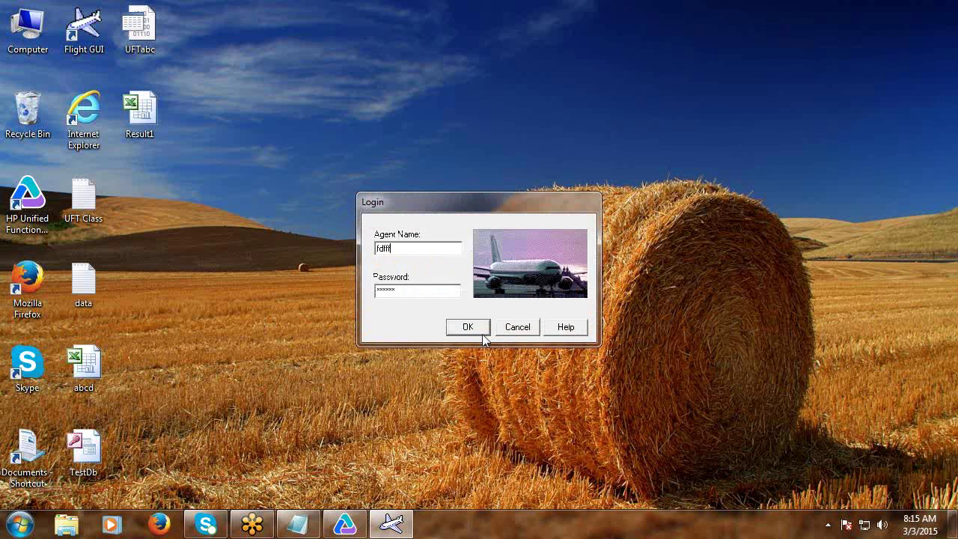
click(472, 327)
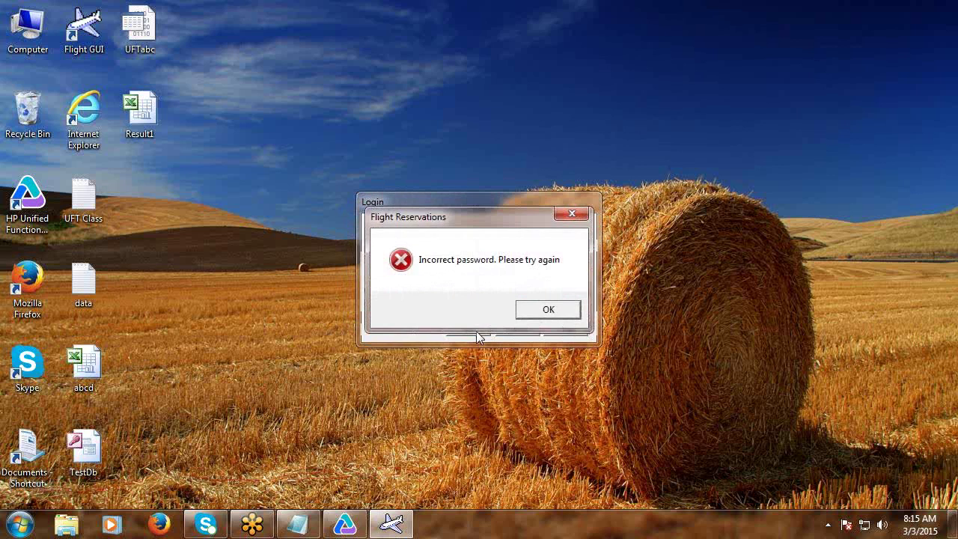
click(545, 310)
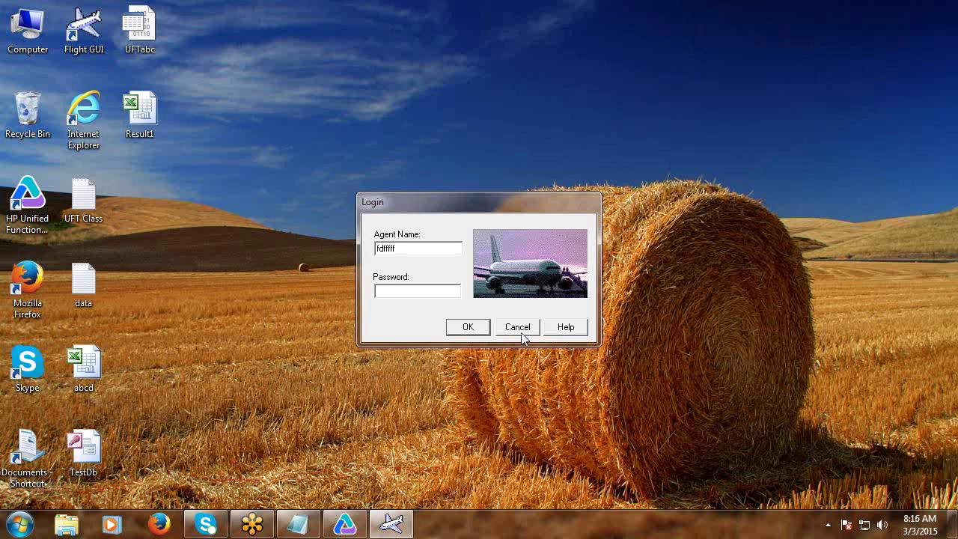
drag(454, 203, 158, 166)
click(171, 288)
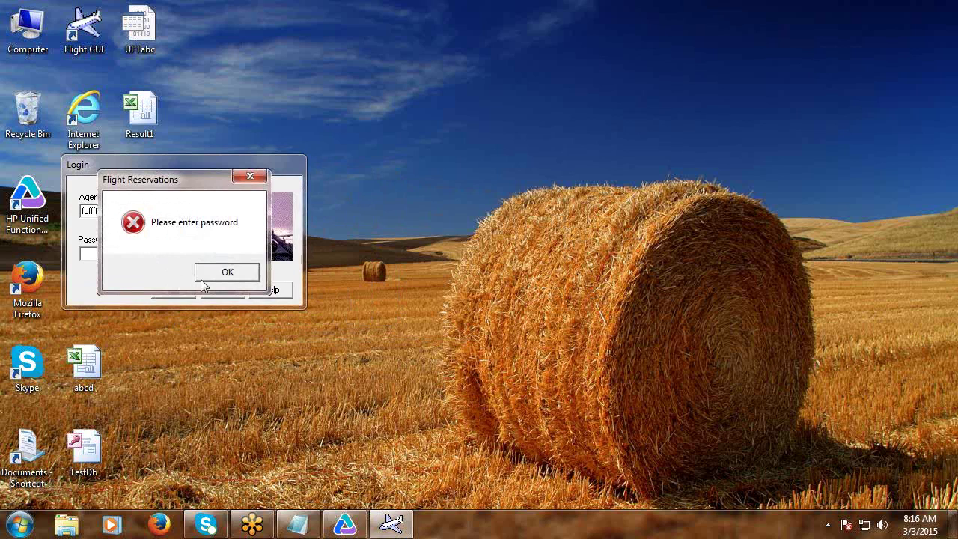
click(226, 271)
text(mercury)
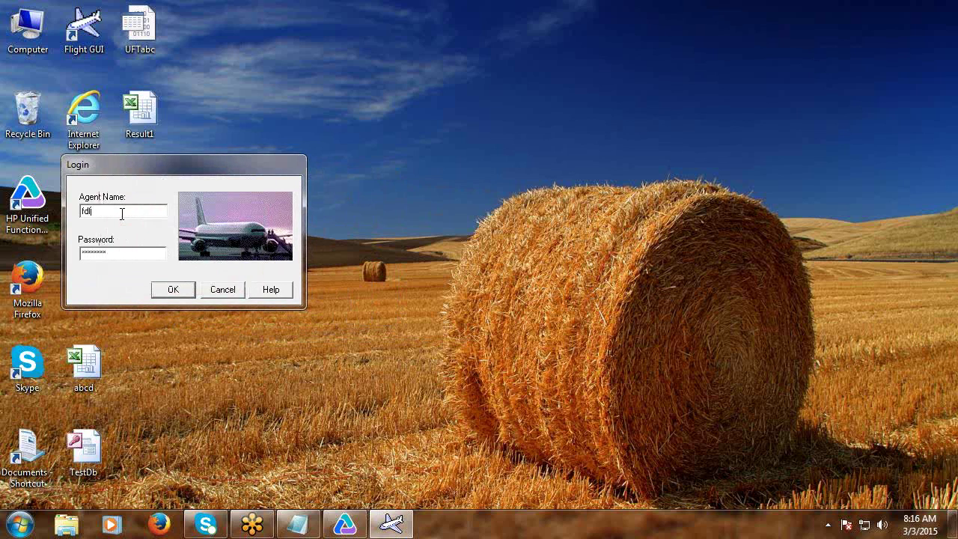
click(172, 290)
click(344, 524)
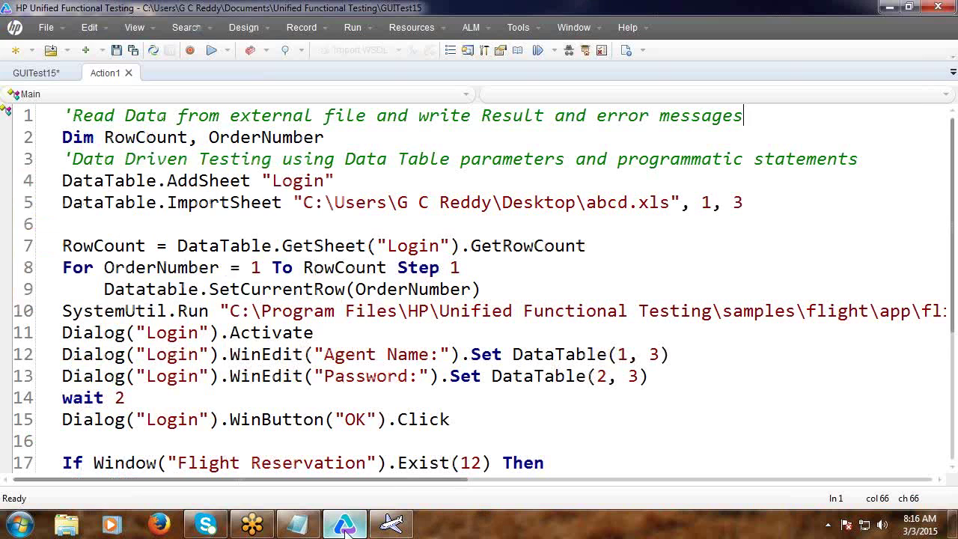
Open the abcd spreadsheet and widen column D.
scroll(638, 332, down, 1)
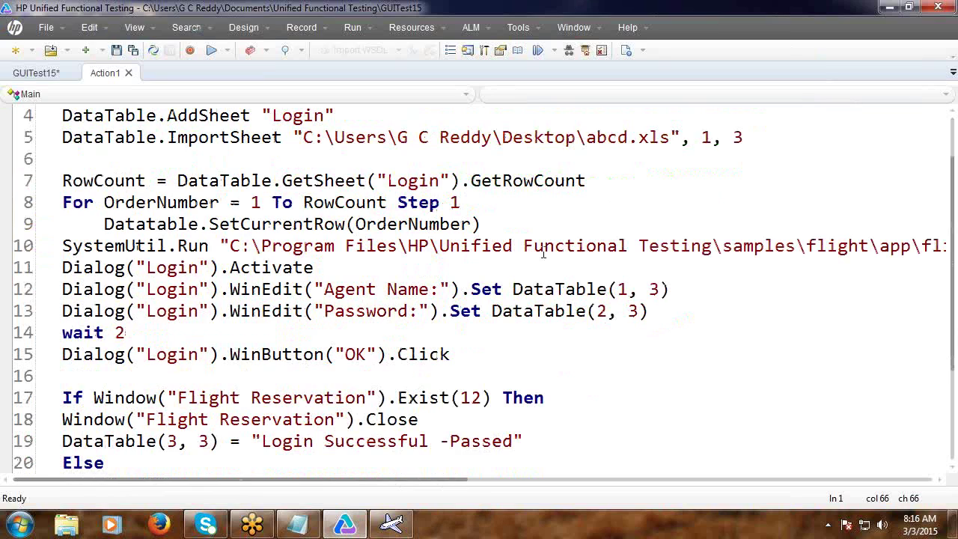
click(889, 6)
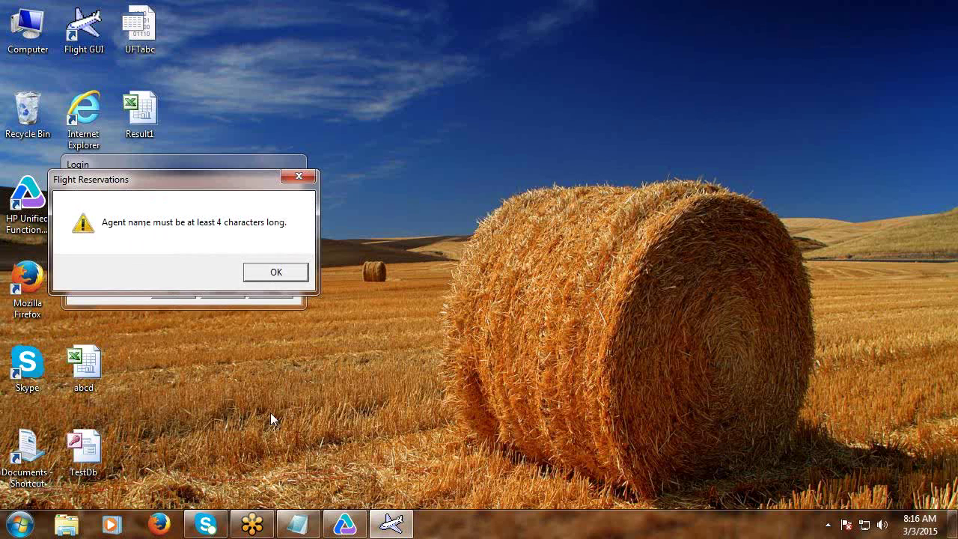
double_click(84, 366)
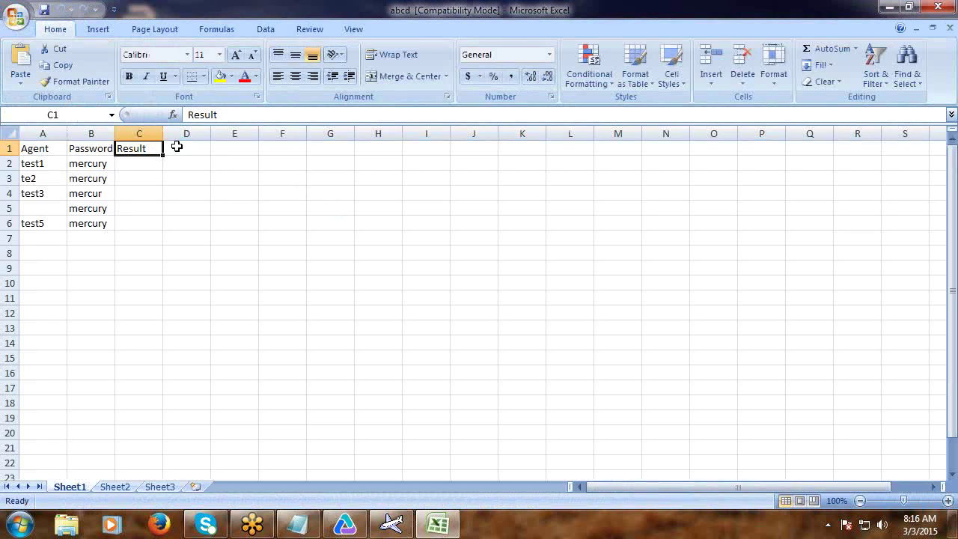
click(176, 147)
click(251, 133)
drag(210, 133, 333, 137)
Enter the heading 'Error Message' in D1 and close Excel.
click(231, 153)
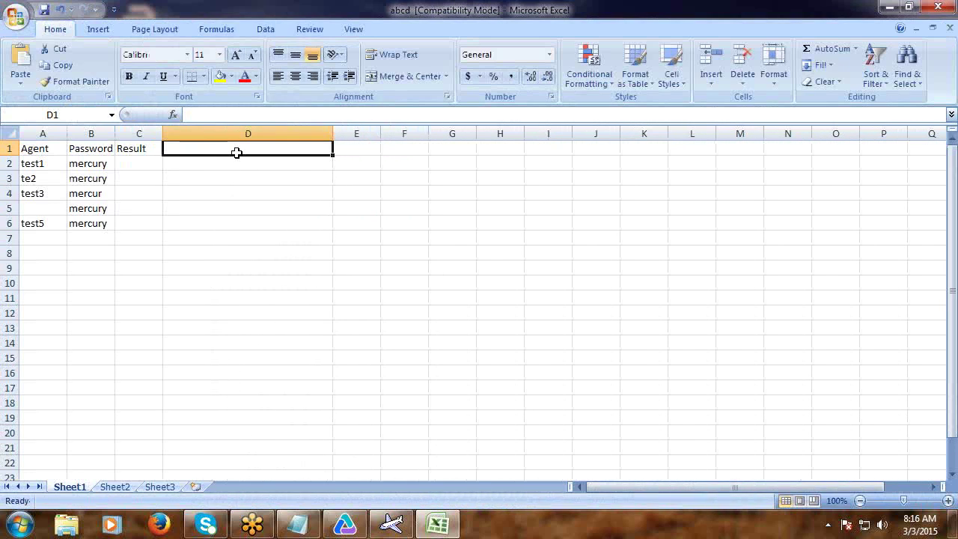
text(Err)
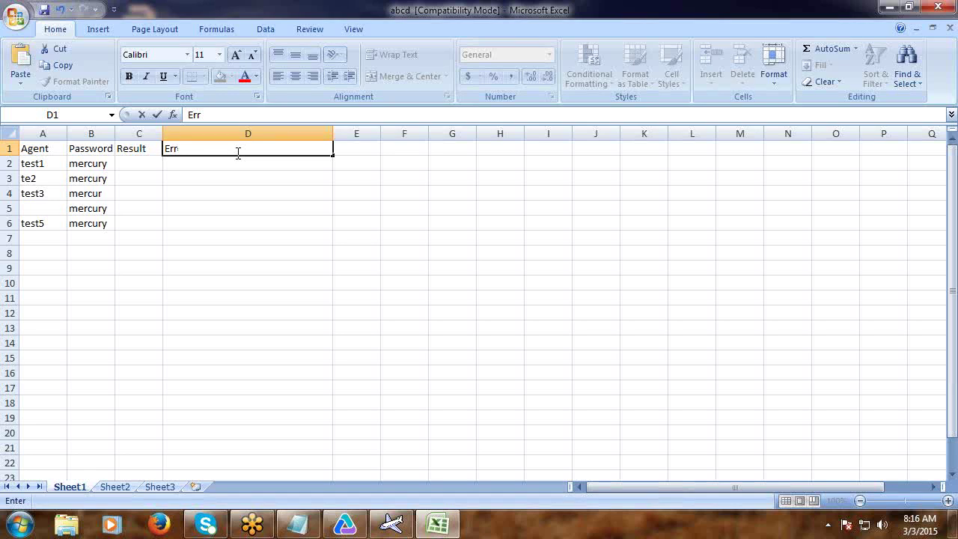
text(or Message)
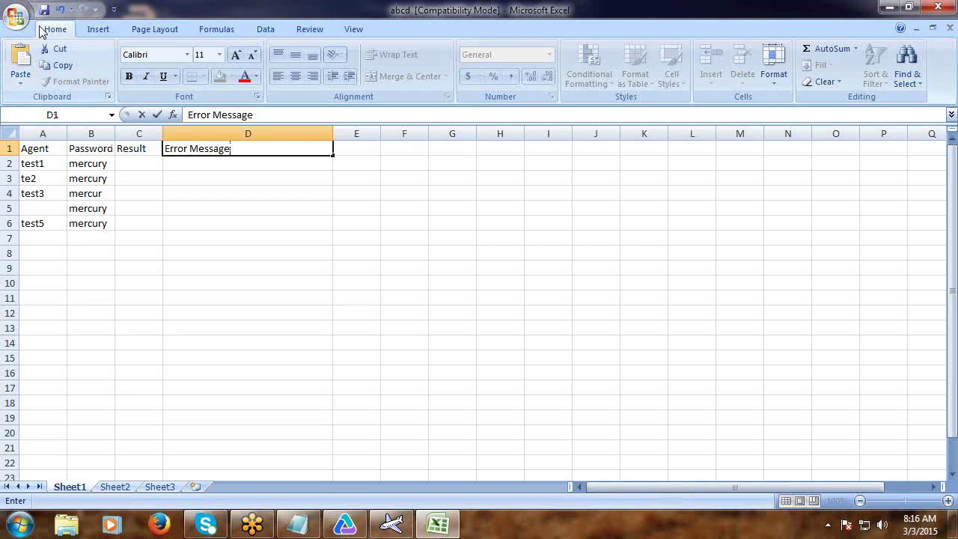
key(ctrl+Return)
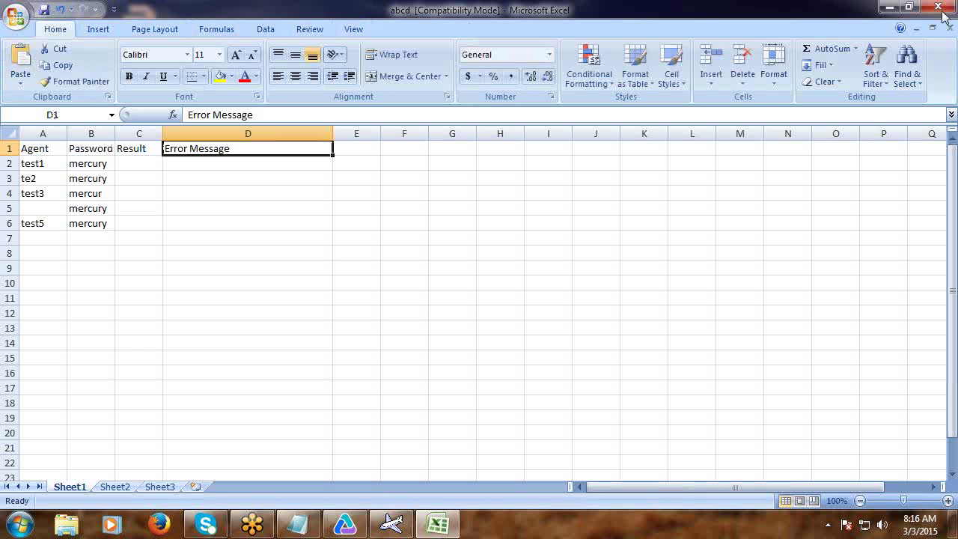
click(945, 15)
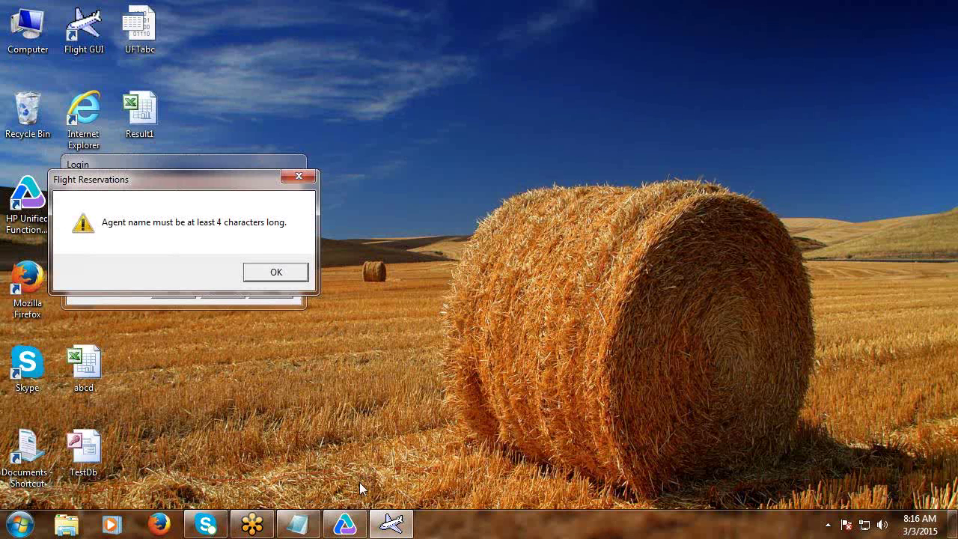
Insert a blank line right after the Else on line 20 of the login script.
mouse_move(301, 529)
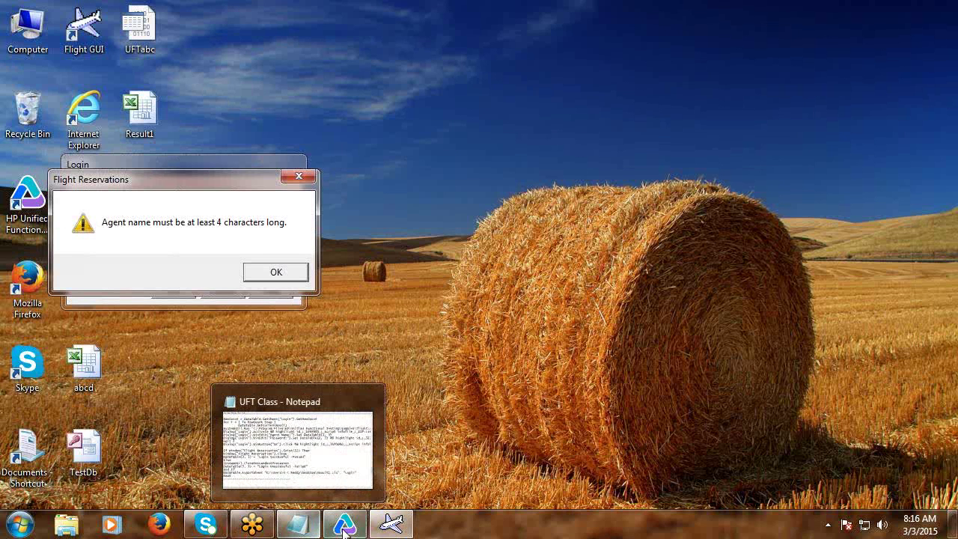
click(402, 437)
scroll(402, 438, down, 3)
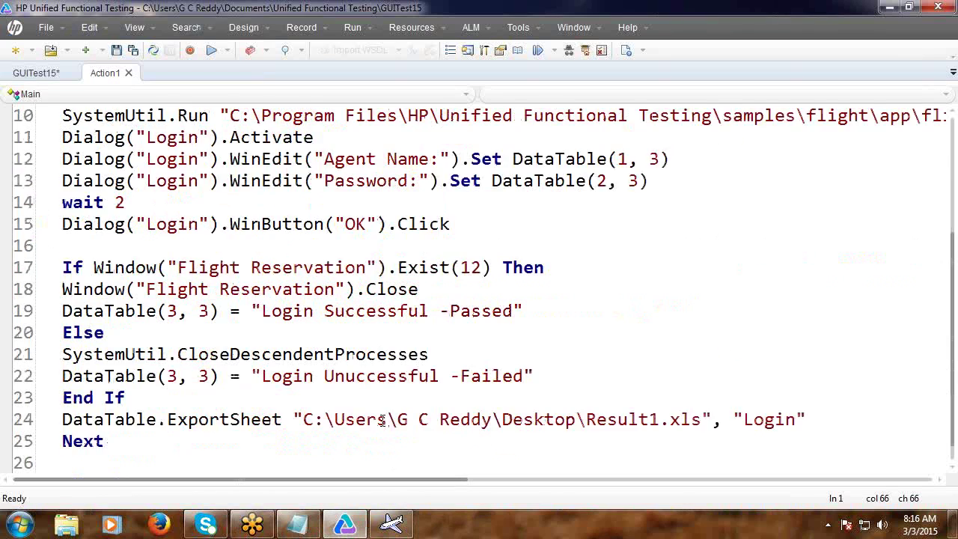
click(128, 267)
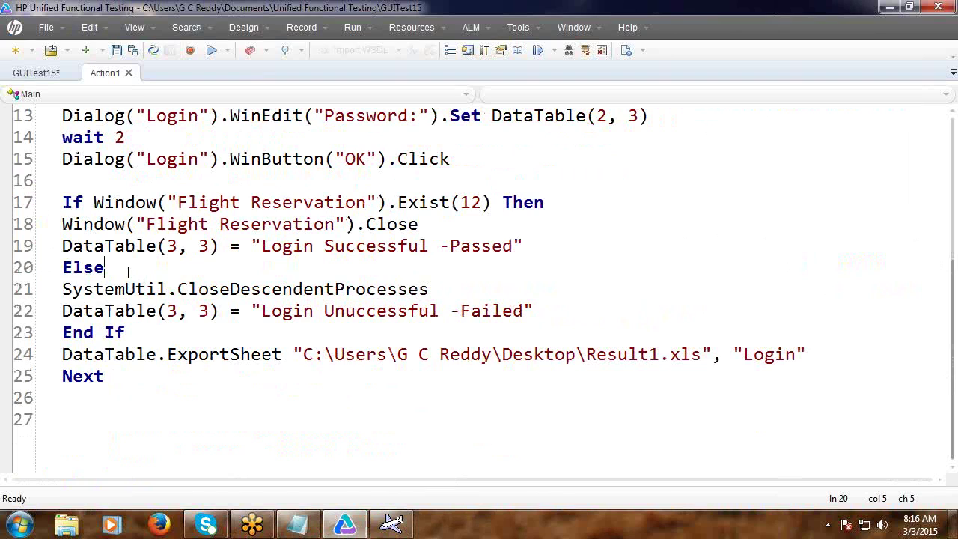
key(Return)
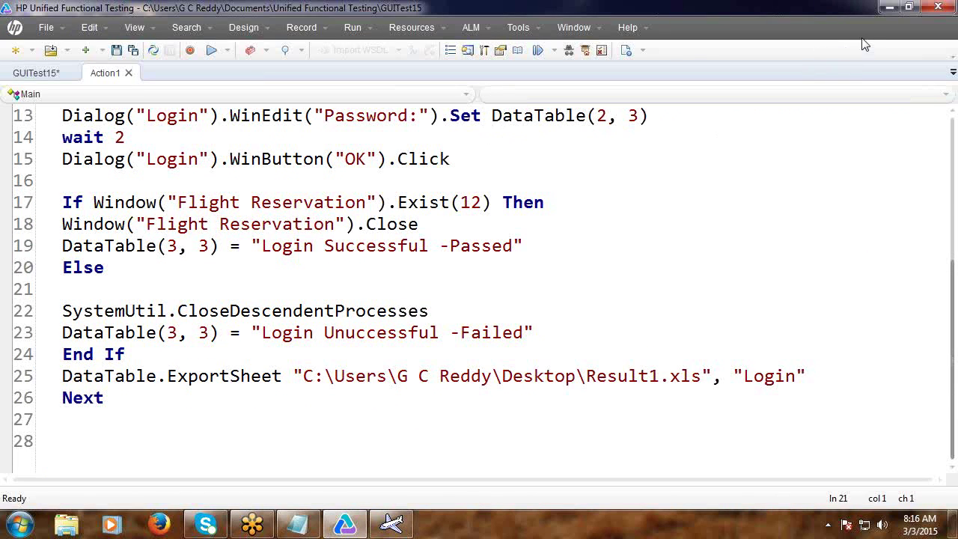
click(908, 6)
click(720, 91)
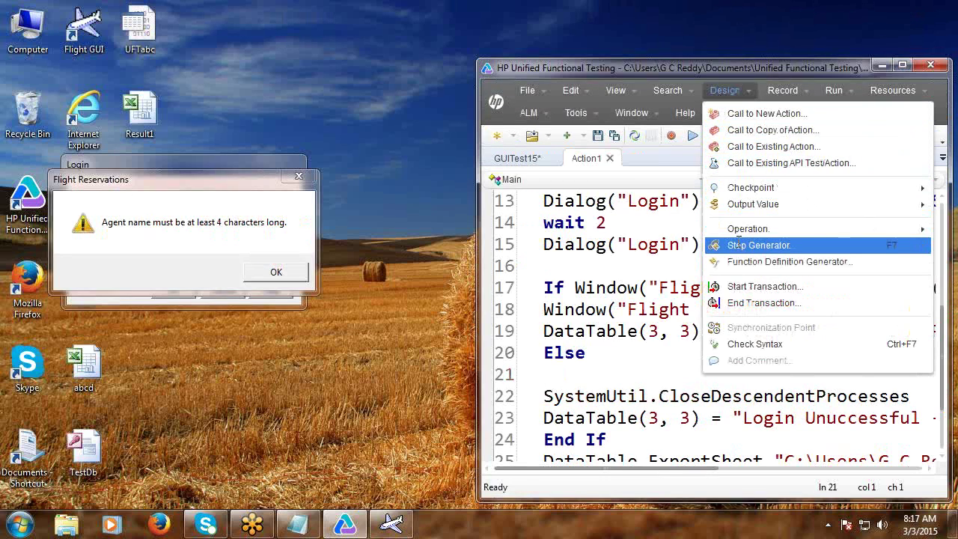
In Step Generator, target the Agent name error message with GetROProperty for its "text" property.
click(738, 244)
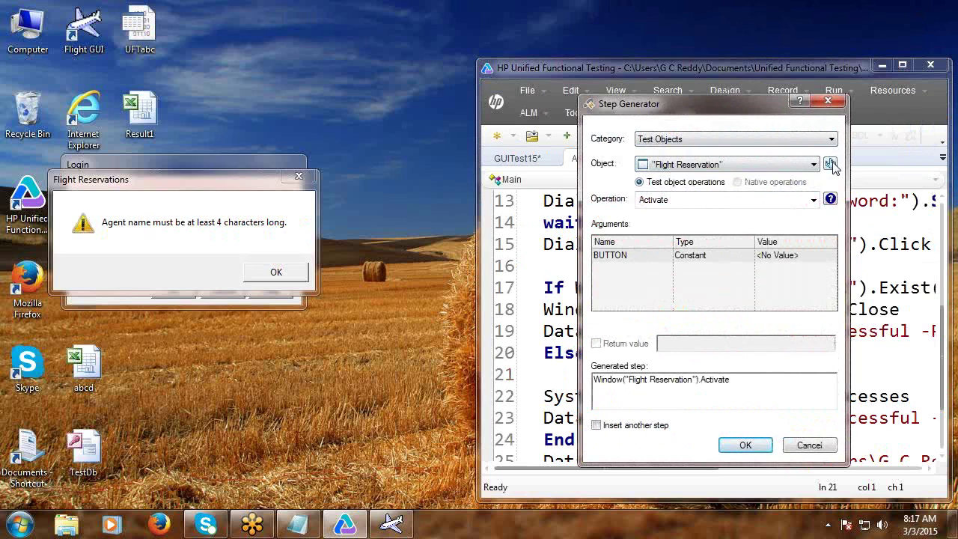
click(831, 164)
click(620, 413)
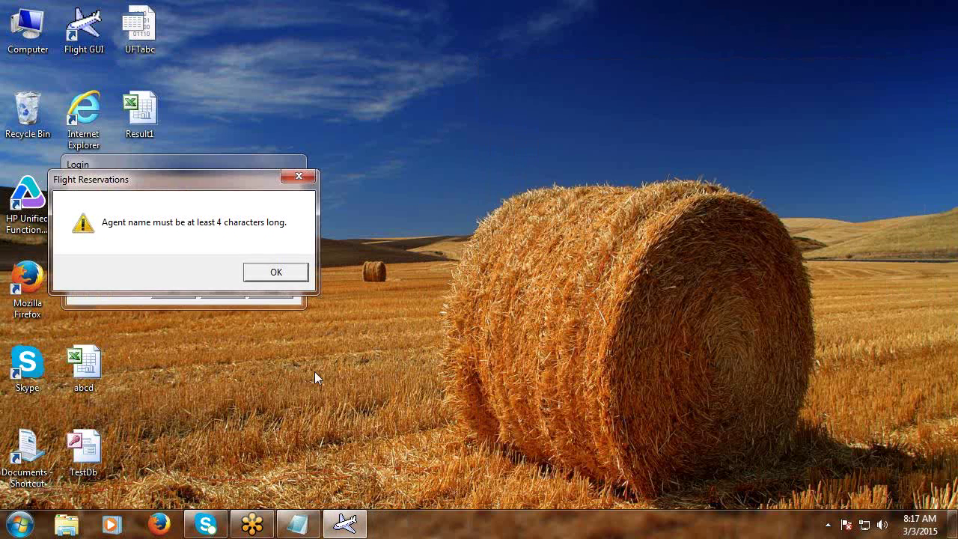
click(208, 225)
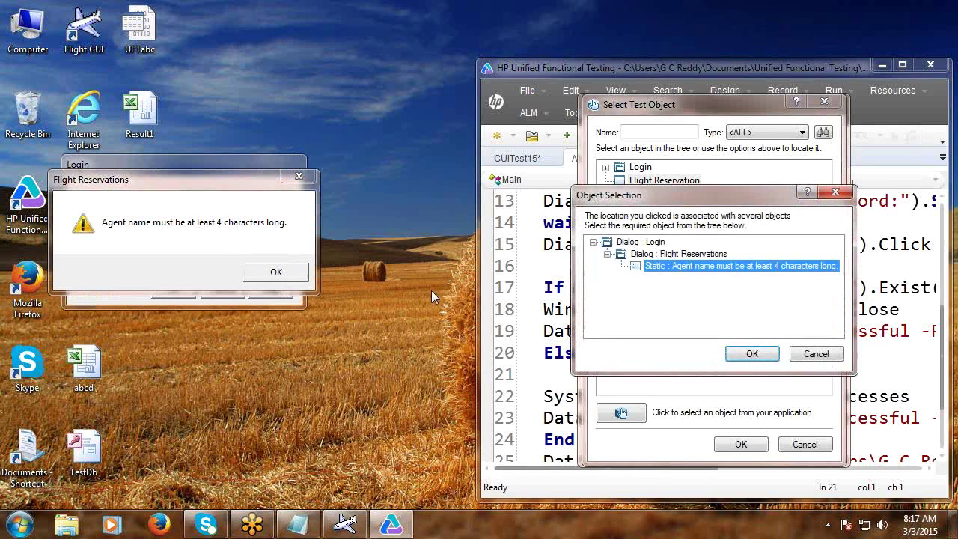
click(751, 353)
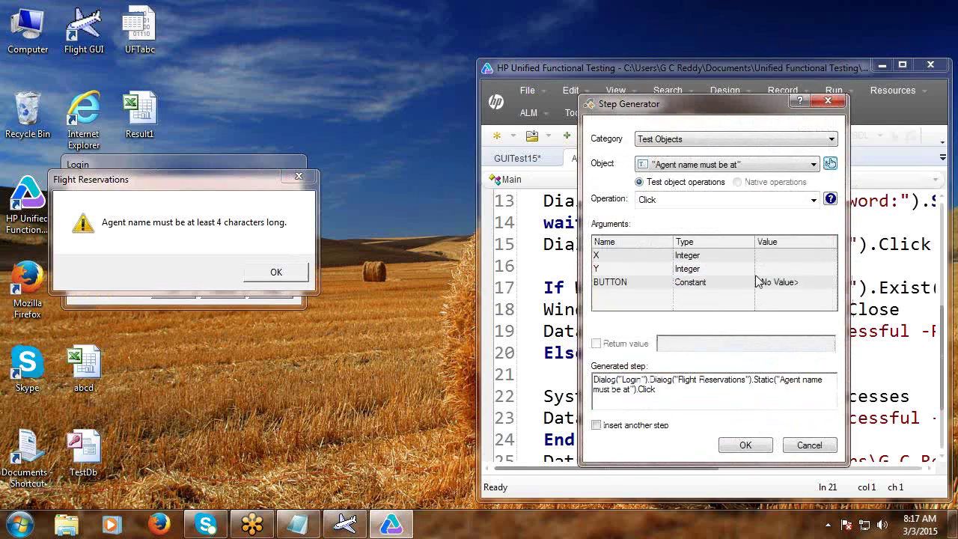
click(813, 200)
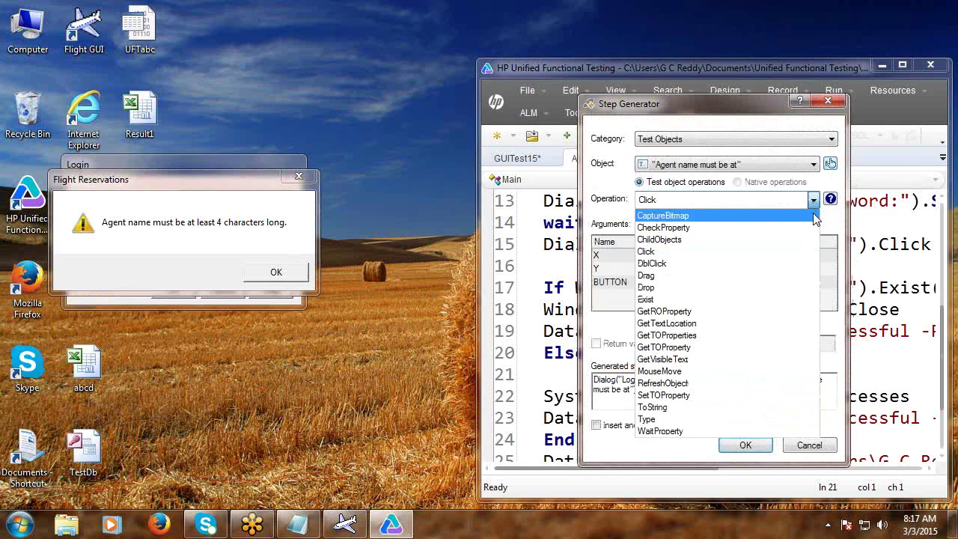
click(753, 311)
click(775, 256)
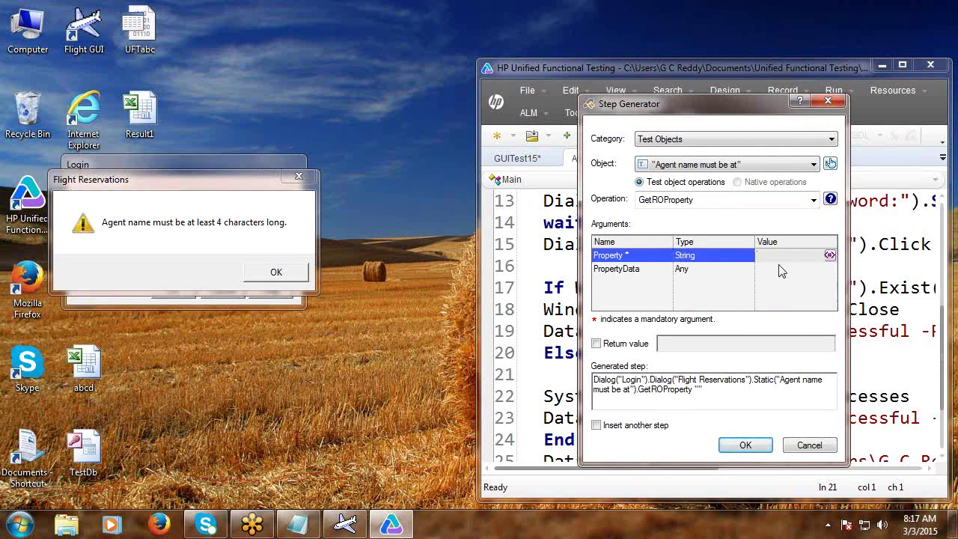
text(text!)
Insert the step, change its result variable to DataTable(4, 3), and remove the leftover blank line.
click(596, 343)
text(a)
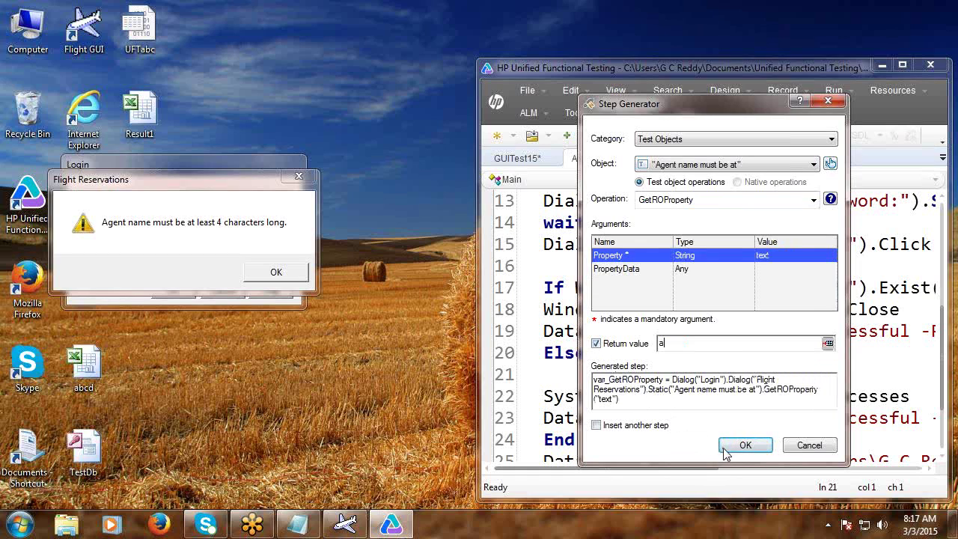
click(741, 446)
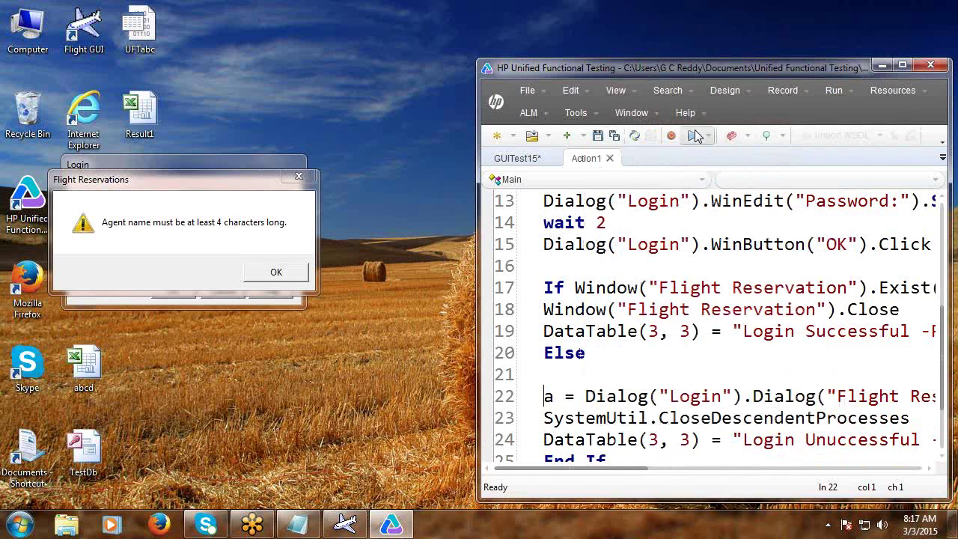
click(902, 65)
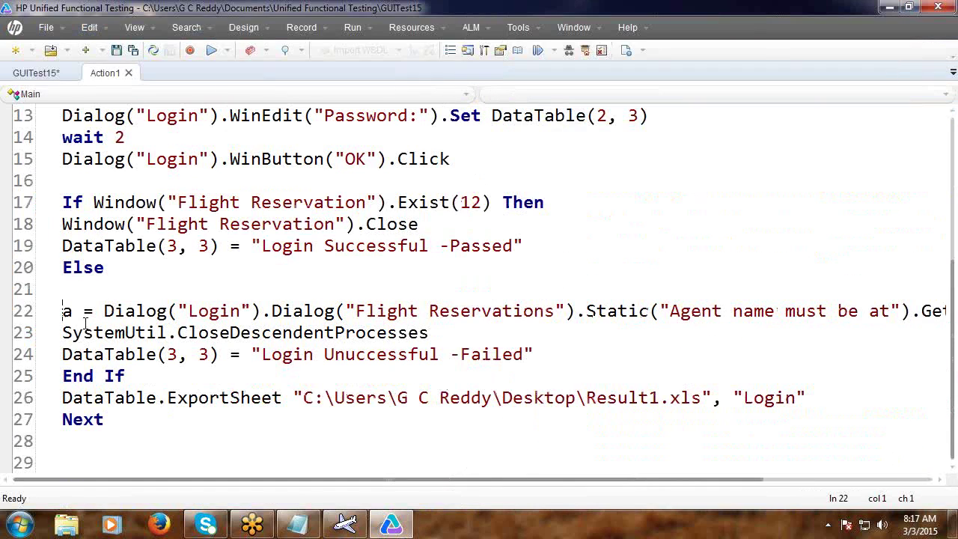
key(Delete)
text(DataTable)
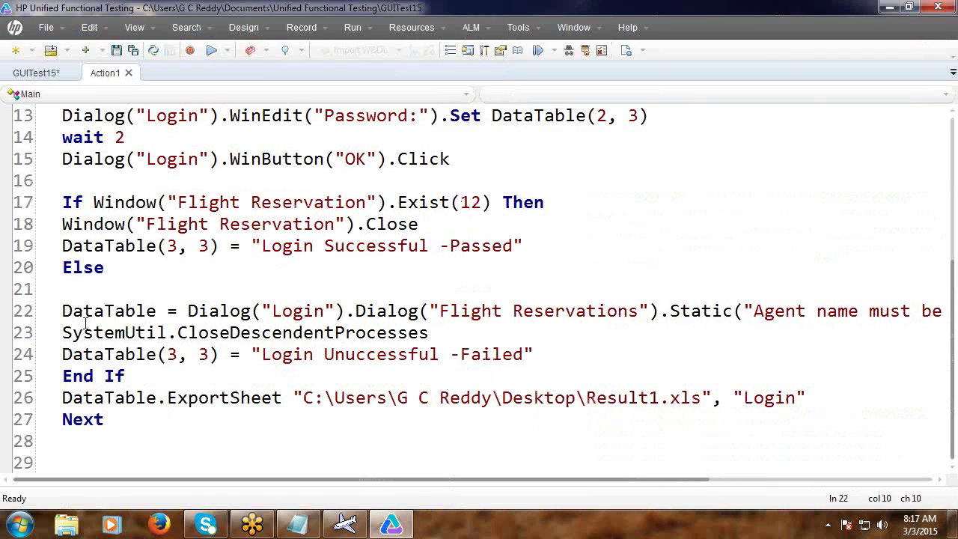
text(()
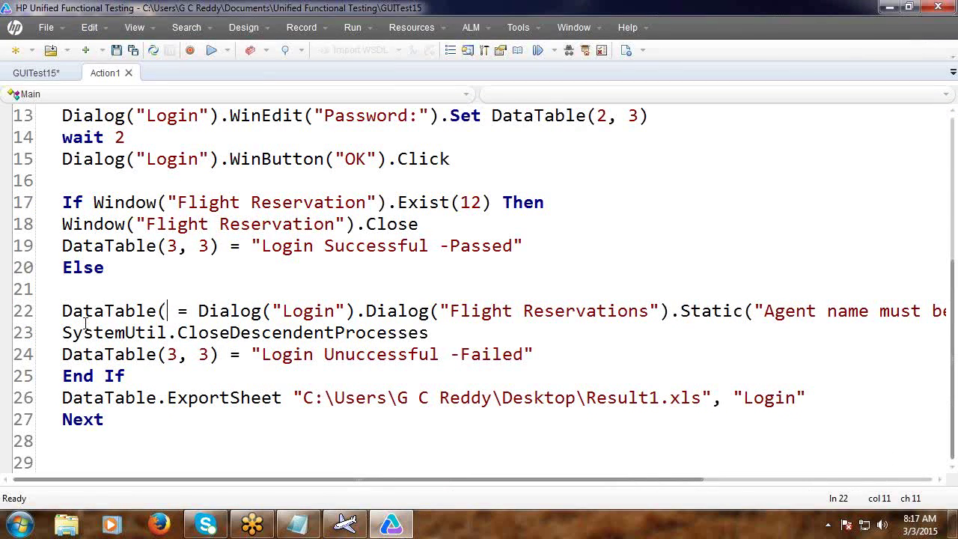
text(4, )
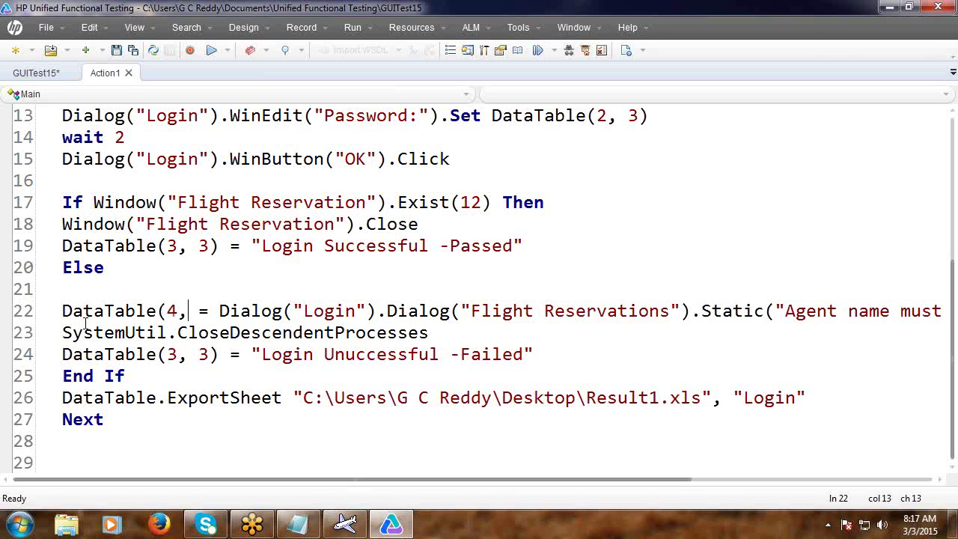
text(3)
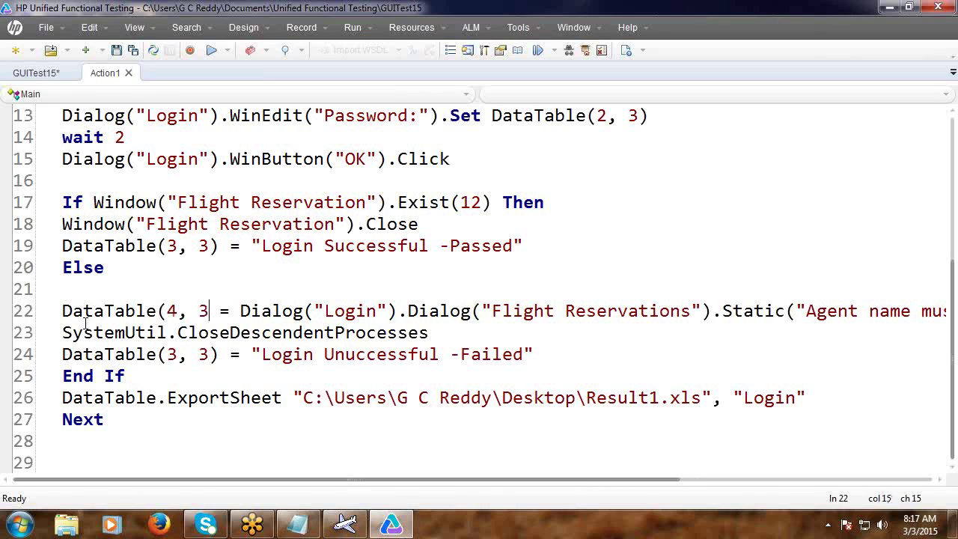
text())
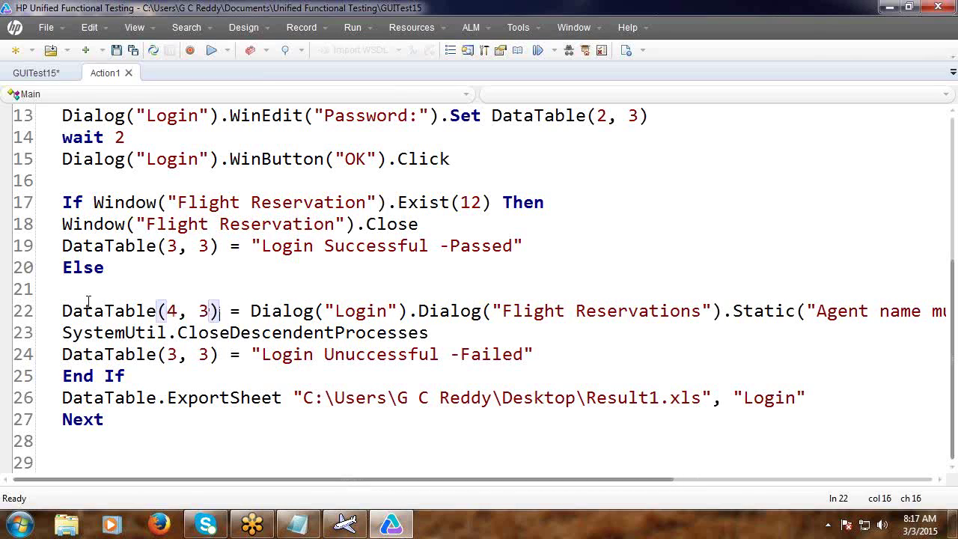
click(75, 285)
key(Delete)
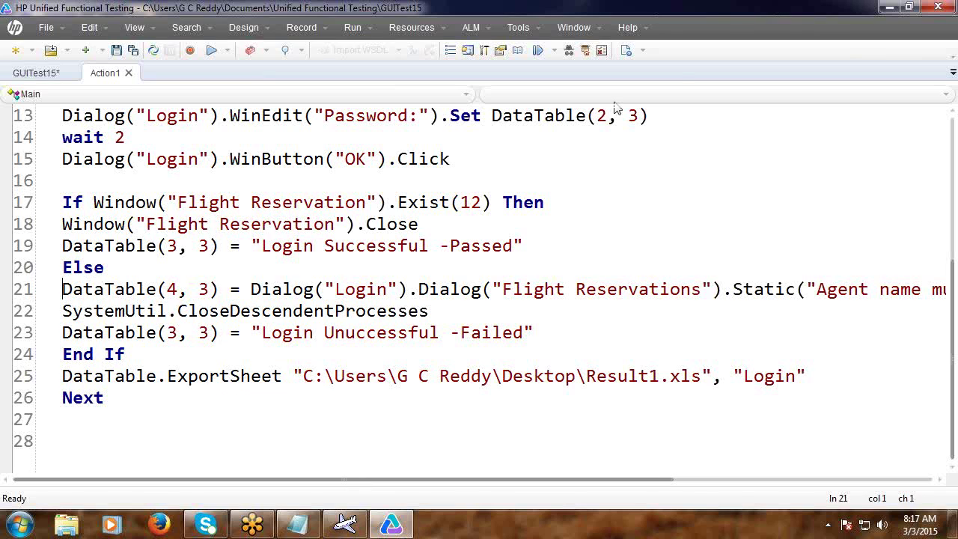
Dismiss the Agent name message and the Login dialog, then run GUITest15.
click(908, 7)
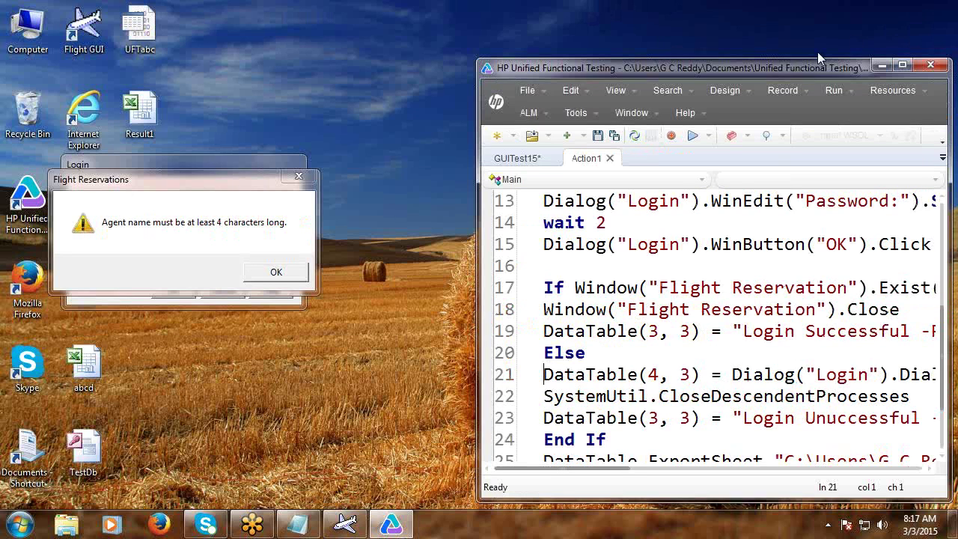
click(268, 274)
click(227, 288)
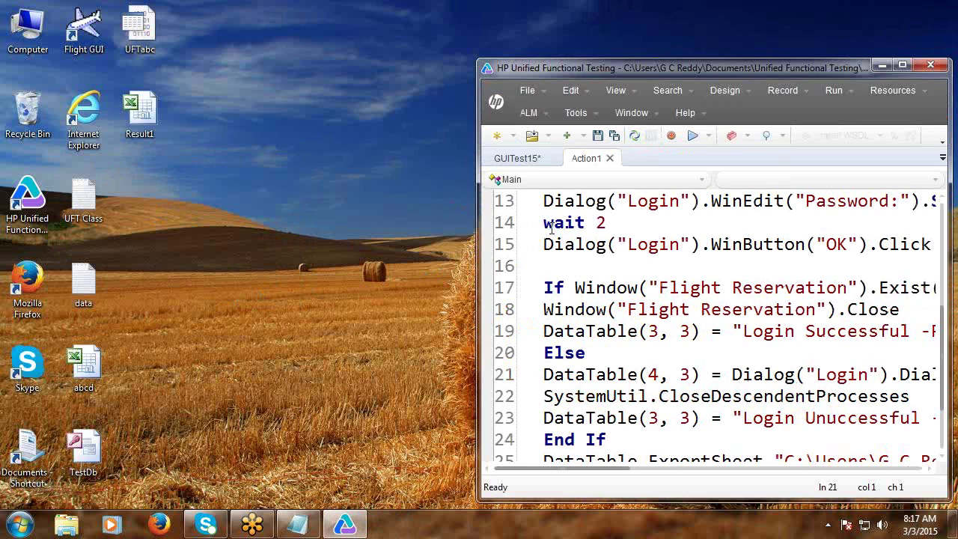
click(684, 139)
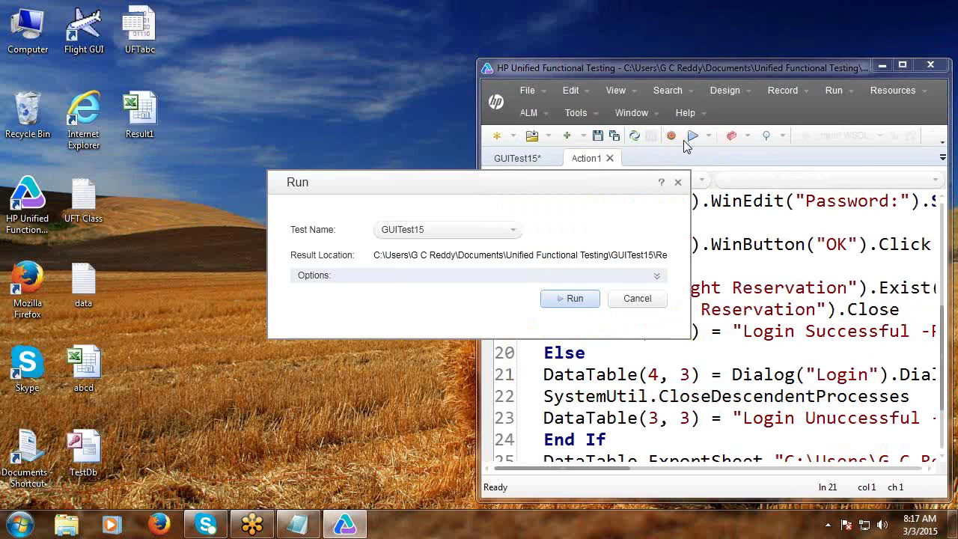
key(F5)
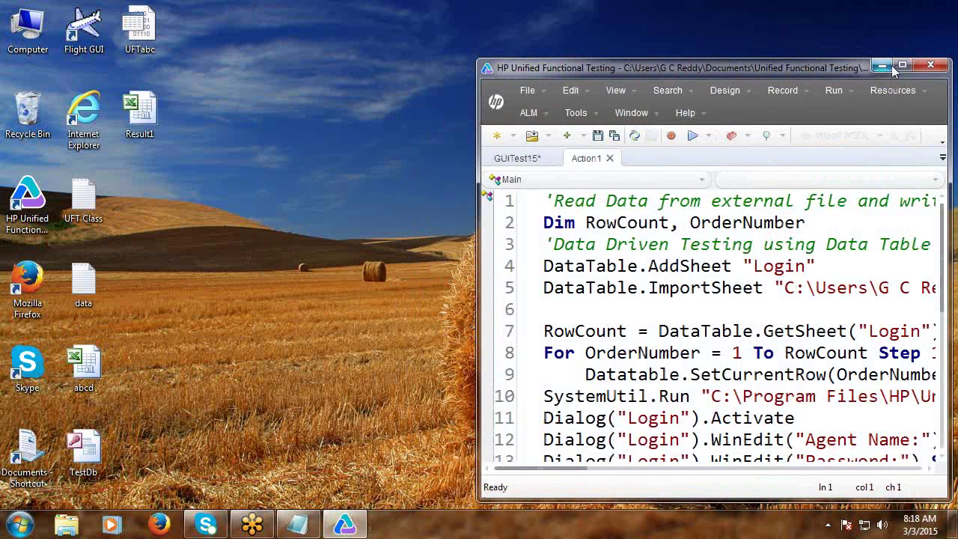
Open the last run's results and show its Login data table.
click(902, 65)
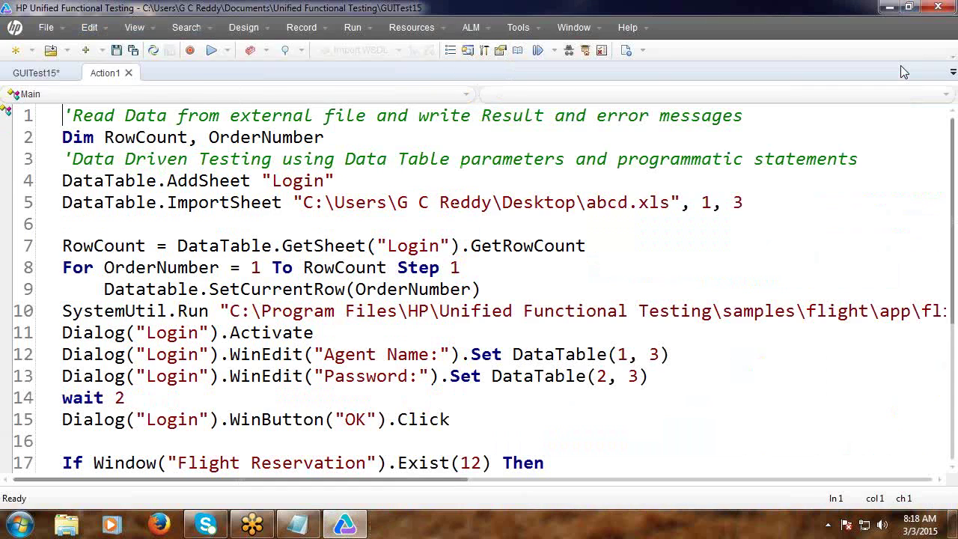
click(134, 30)
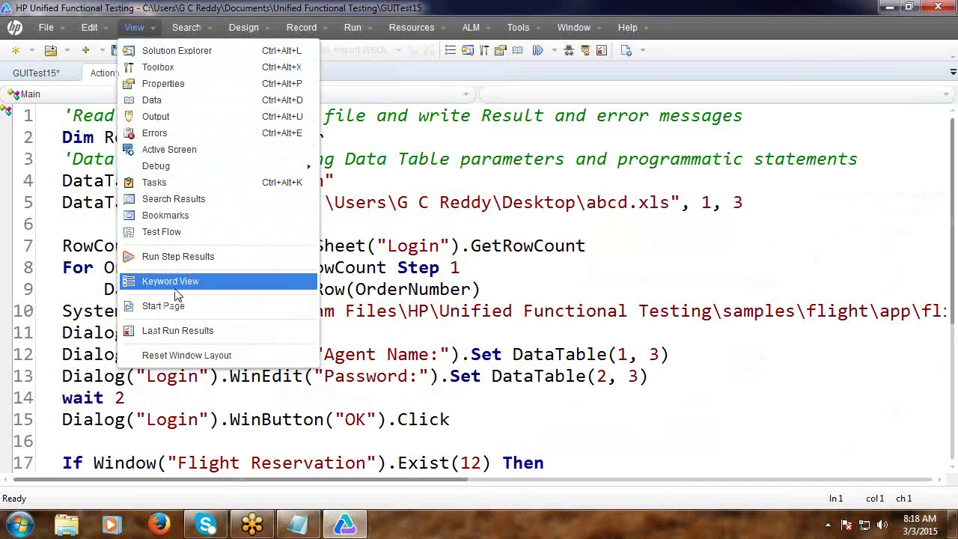
click(188, 330)
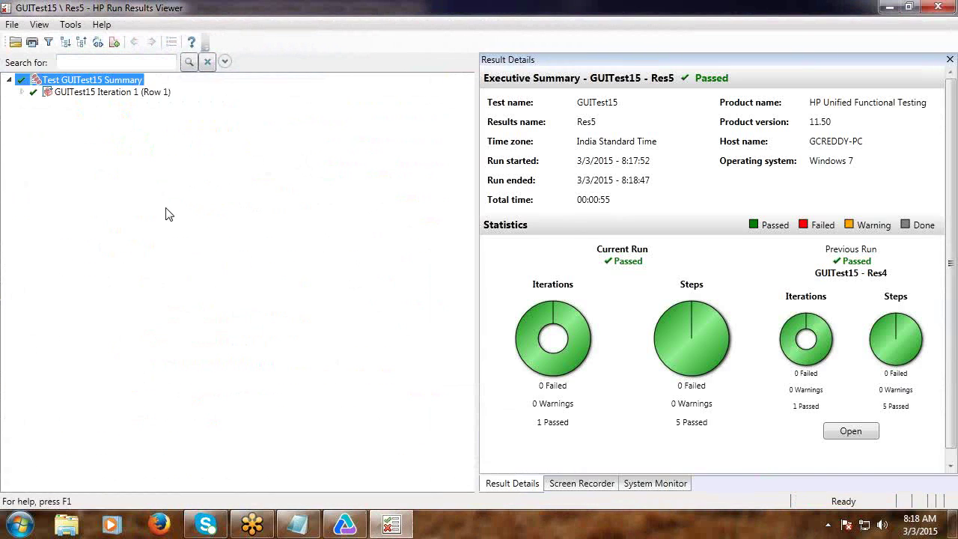
click(39, 24)
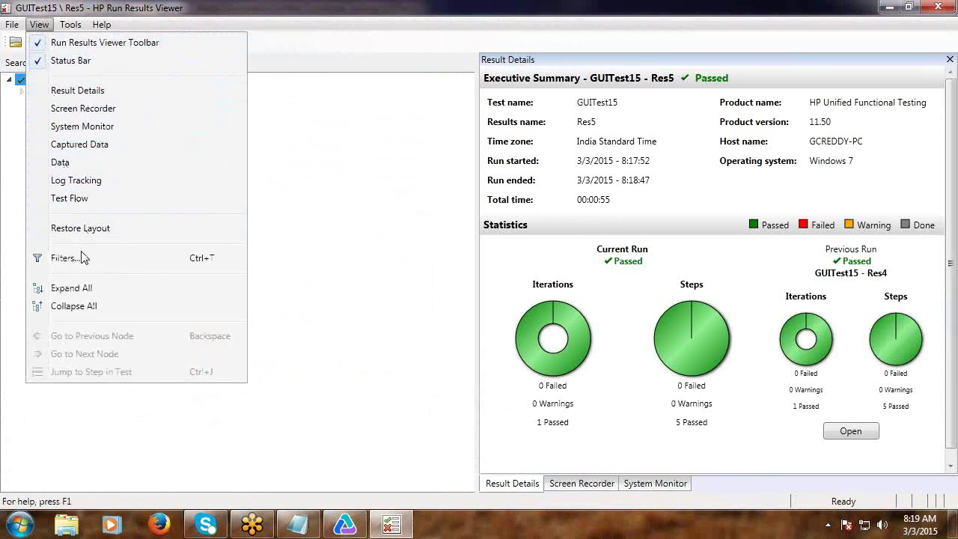
click(67, 164)
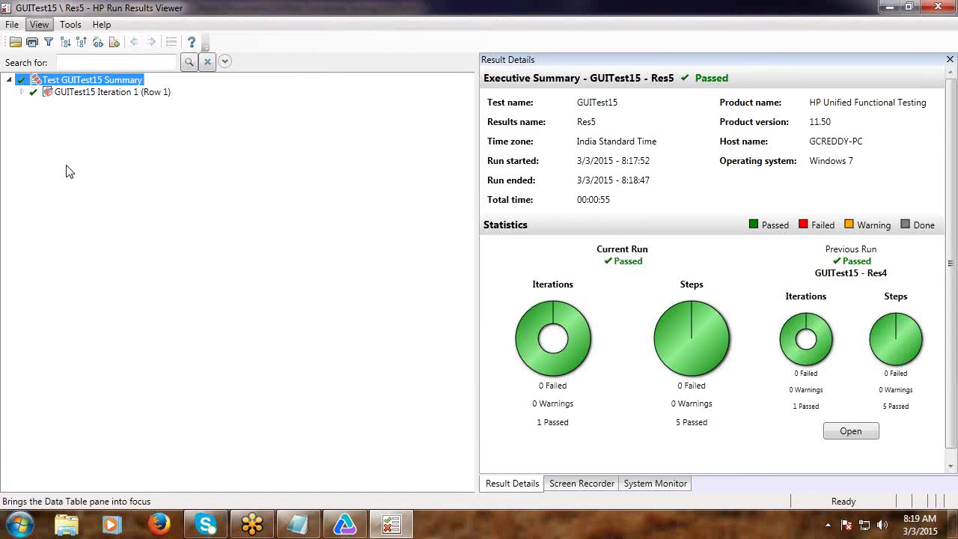
Widen the Result and Error_Message columns to read each row's messages, then close the viewer.
drag(405, 135, 159, 137)
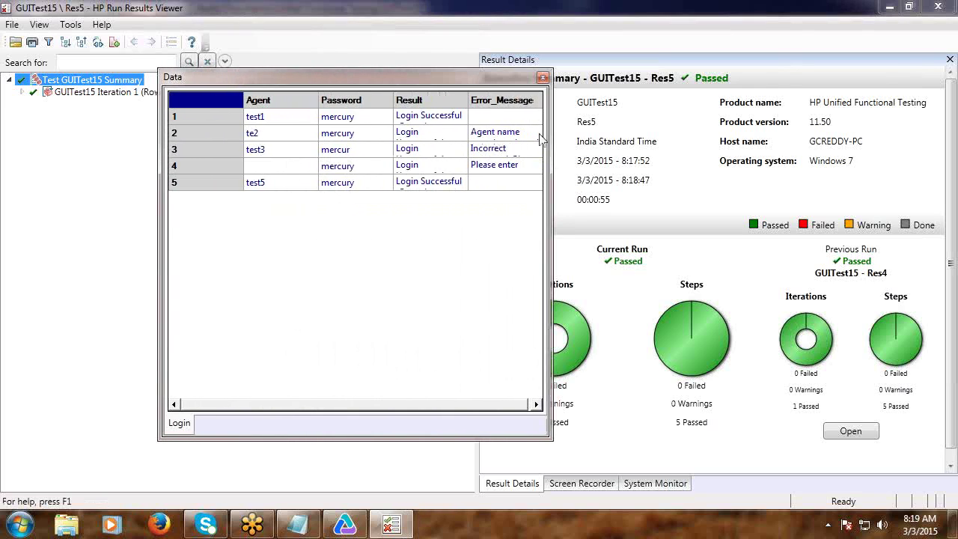
drag(553, 139, 883, 159)
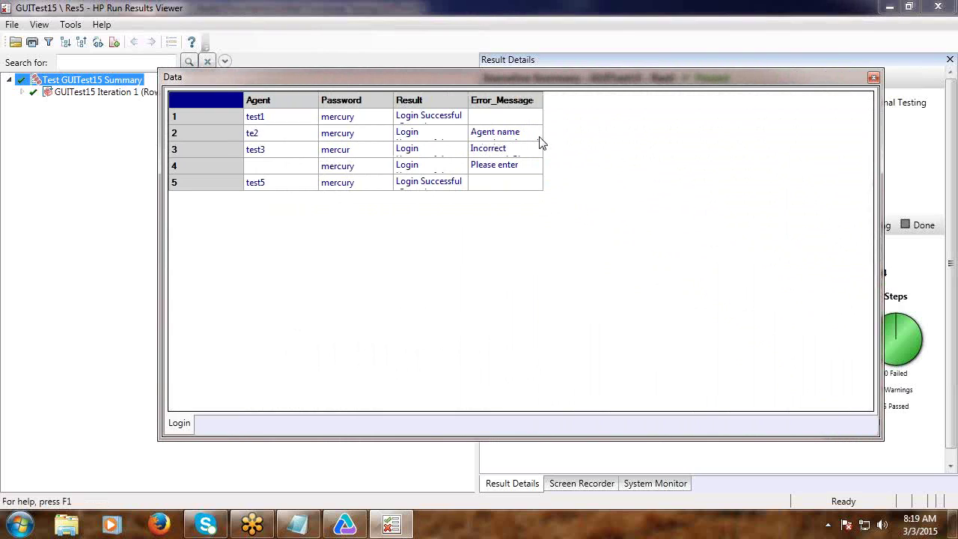
drag(544, 134, 708, 145)
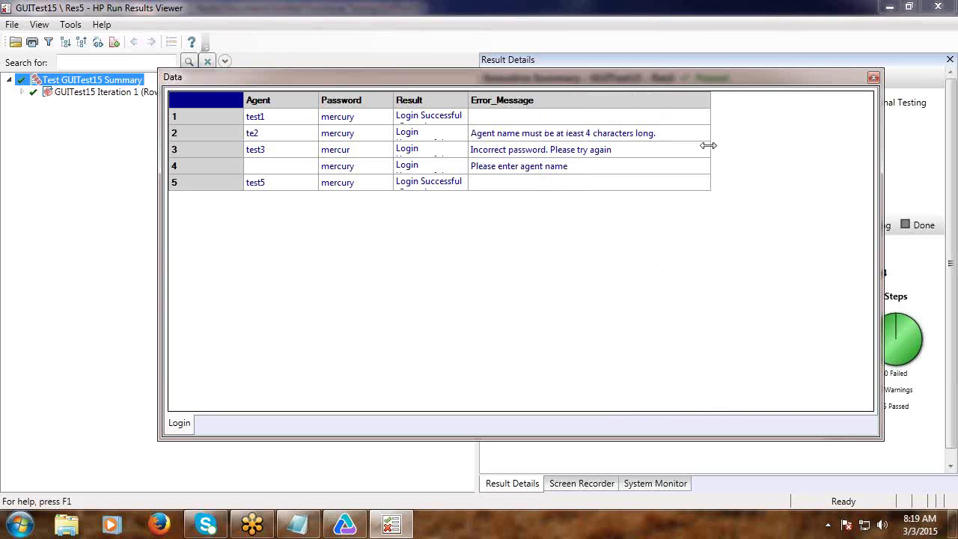
drag(469, 117, 522, 120)
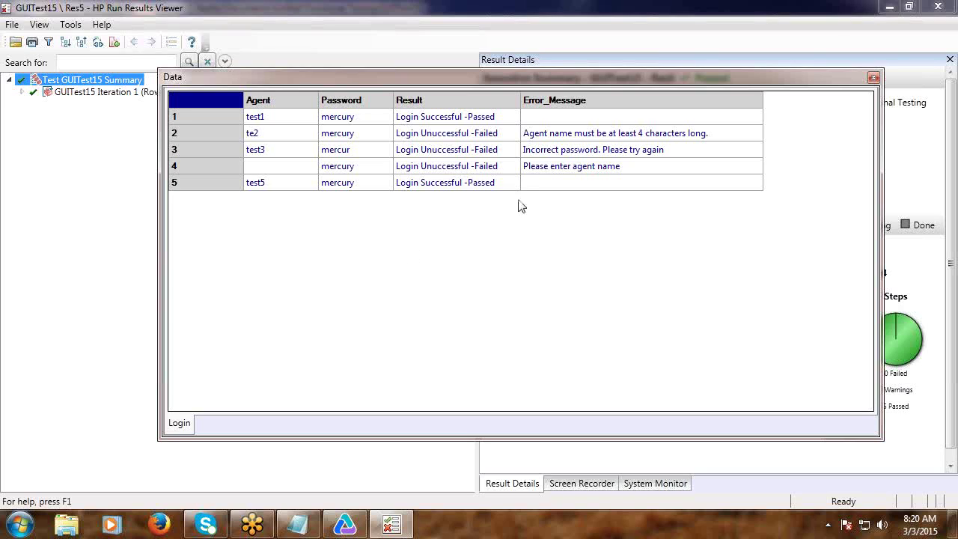
click(553, 139)
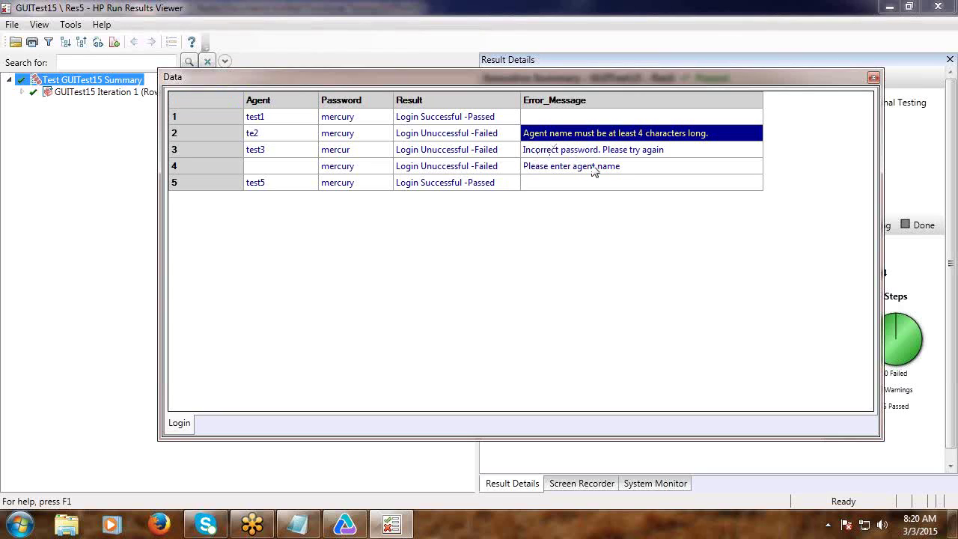
click(614, 119)
click(624, 100)
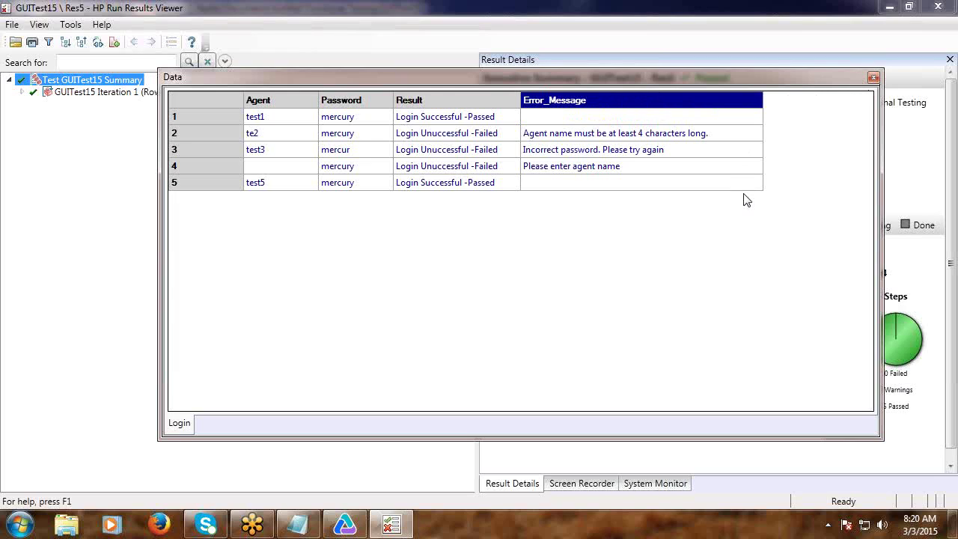
click(873, 79)
click(936, 7)
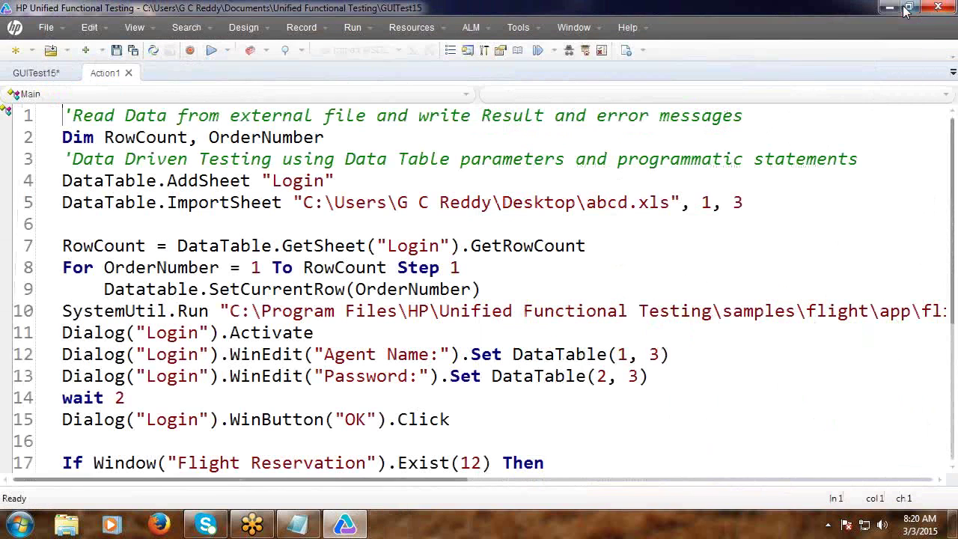
Open Result1, widen columns C and D to show the full results and error messages, then save and close it.
click(908, 8)
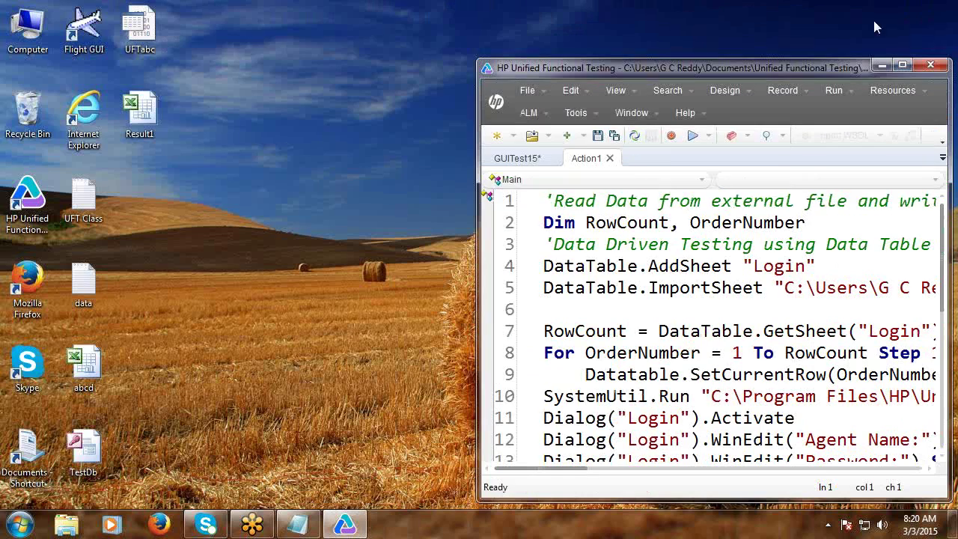
double_click(139, 113)
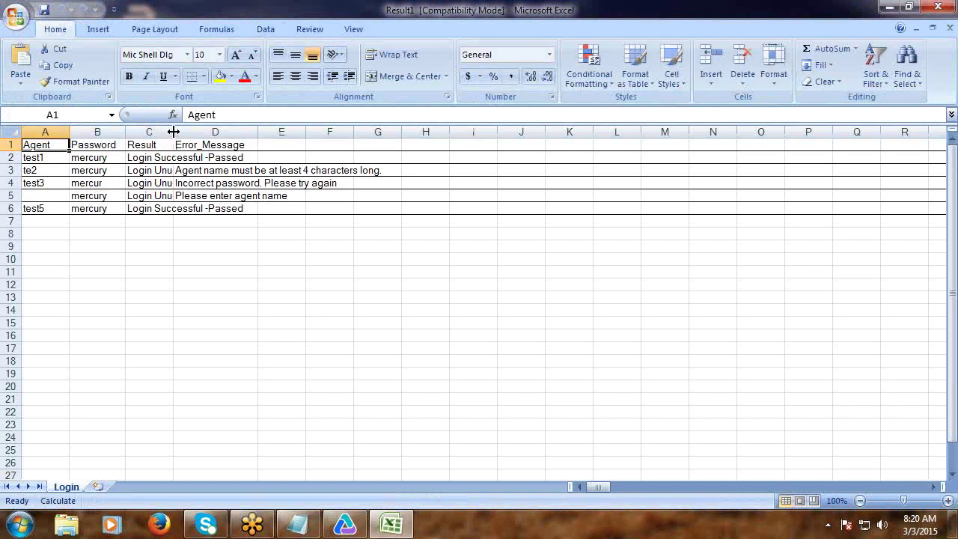
drag(175, 132, 267, 137)
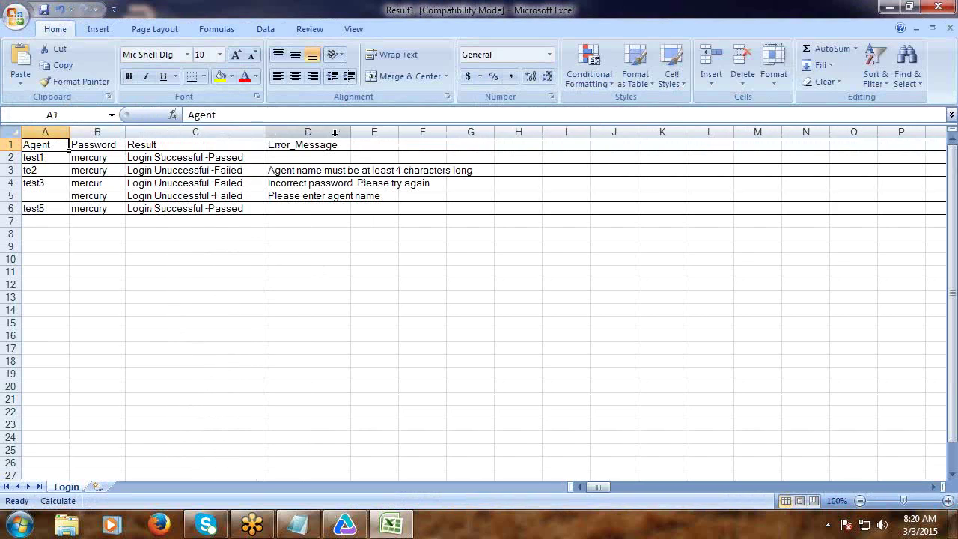
drag(349, 135, 483, 136)
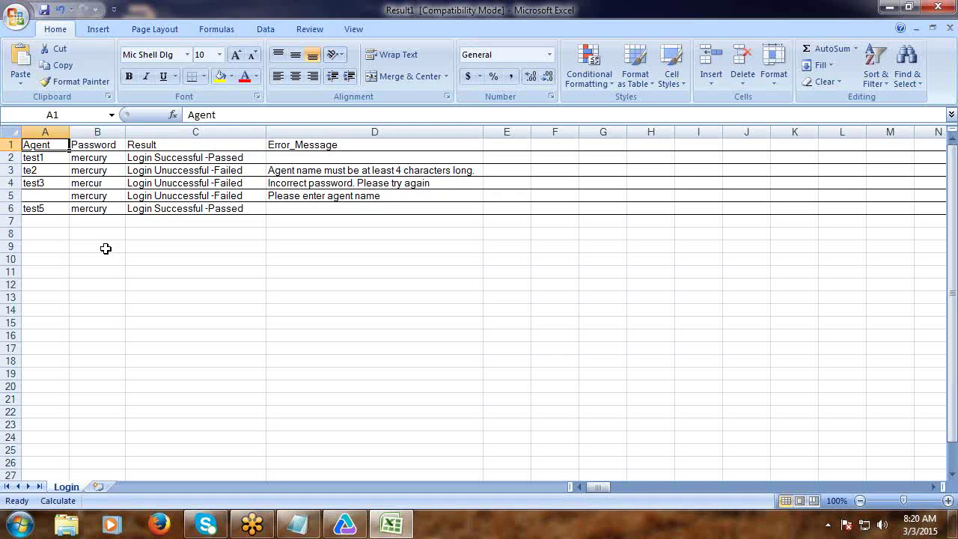
click(44, 131)
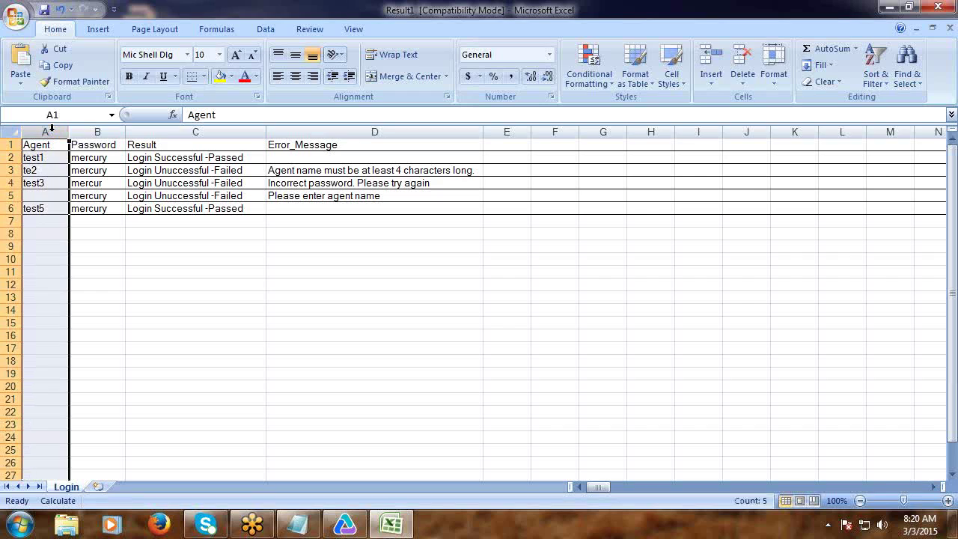
click(94, 131)
click(170, 132)
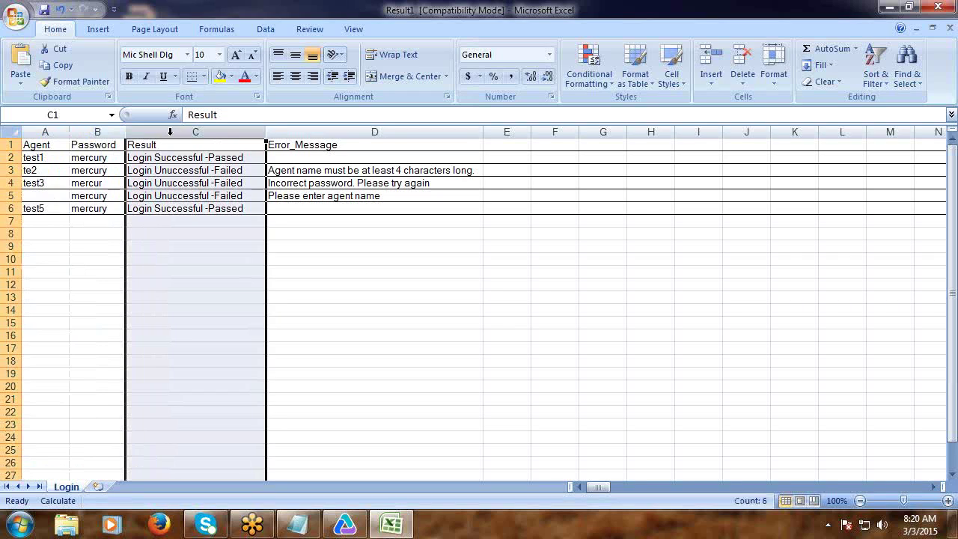
click(295, 132)
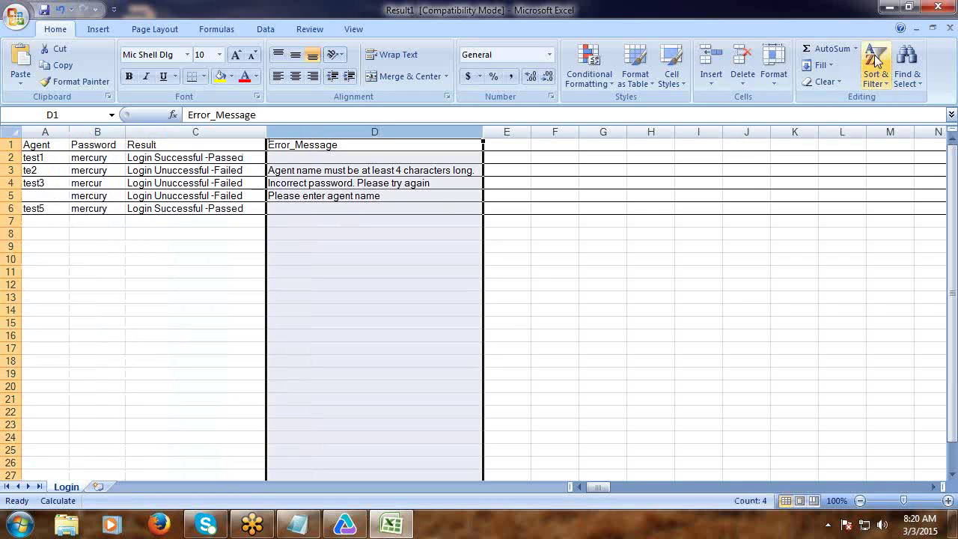
click(43, 10)
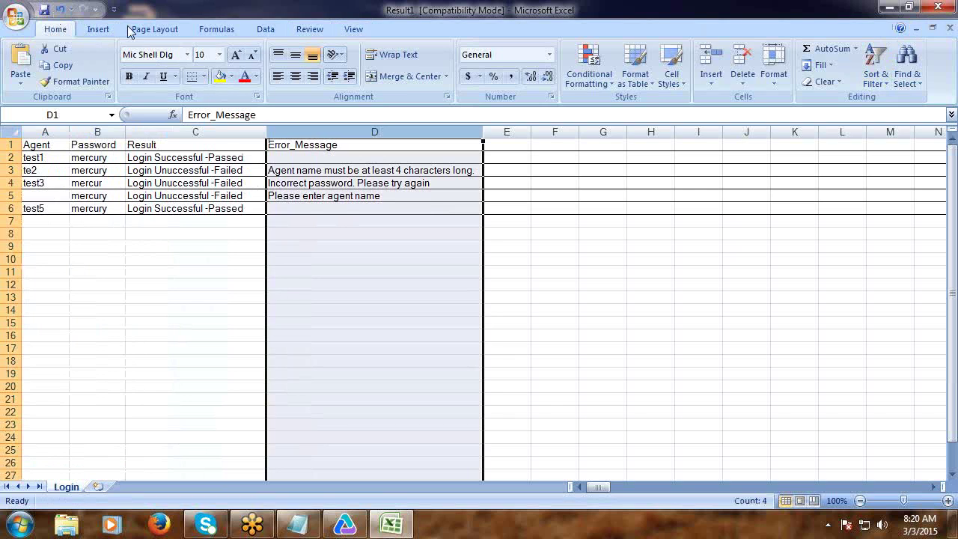
click(938, 7)
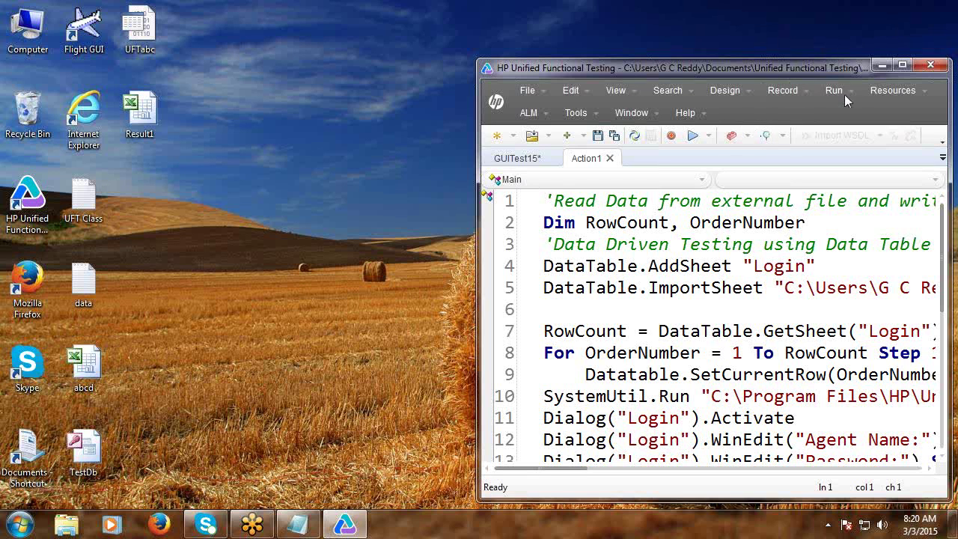
Select and copy the entire UFT login script, then bring up the UFT Class notes.
click(902, 66)
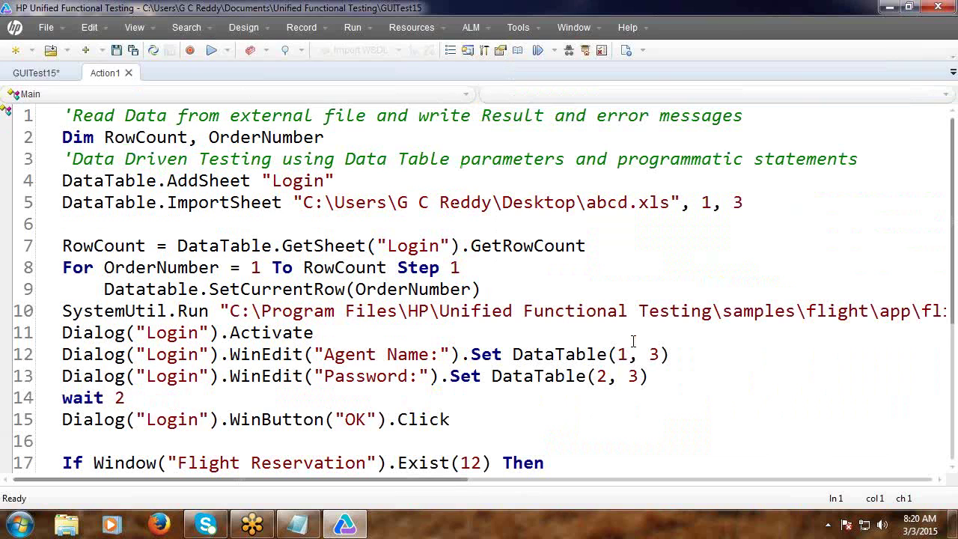
key(ctrl+a)
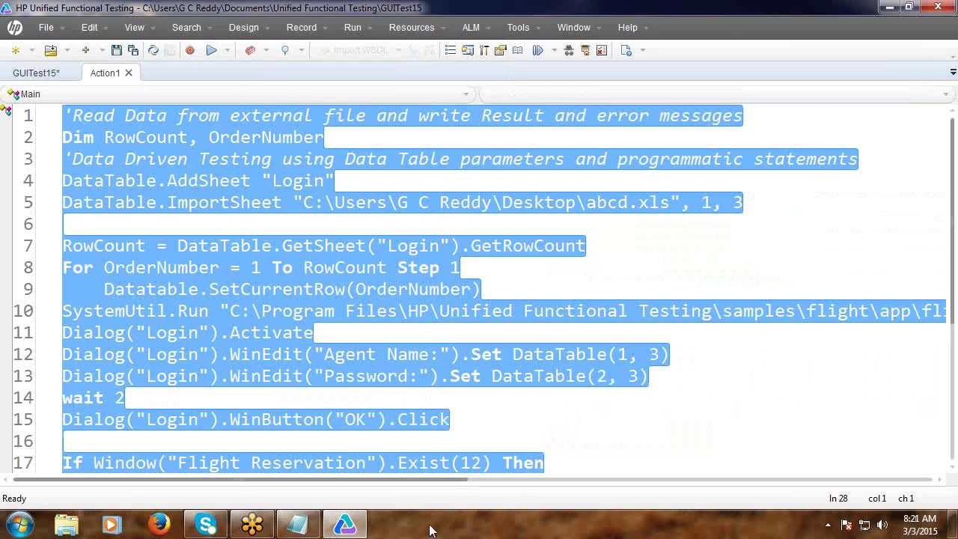
click(297, 526)
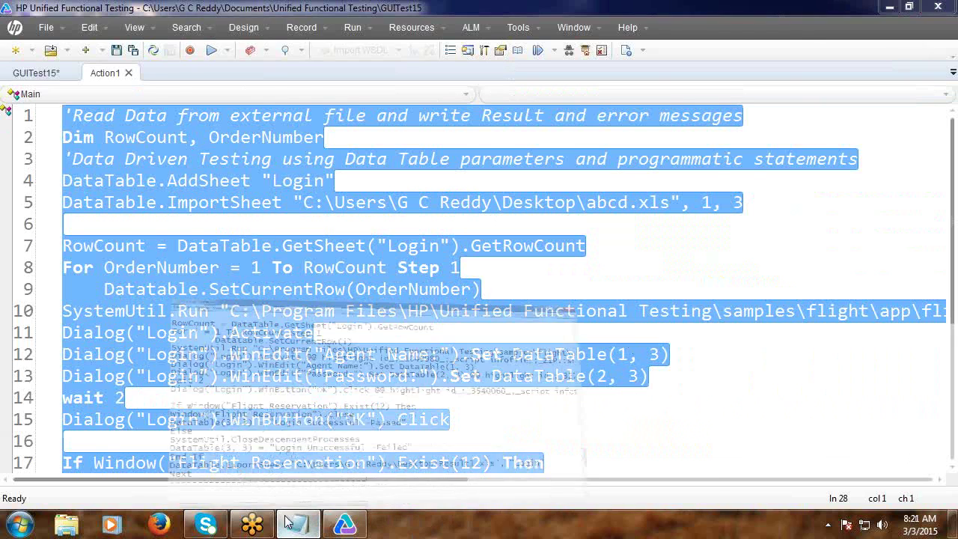
scroll(165, 455, down, 2)
Paste the script below the dashes in the UFT Class notes, add a dashed separator line, and save.
click(34, 225)
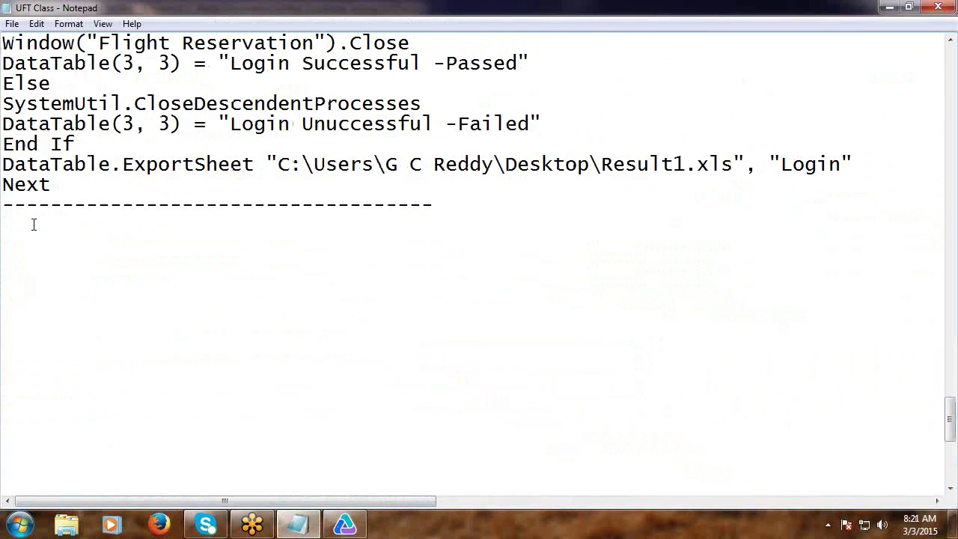
key(ctrl+v)
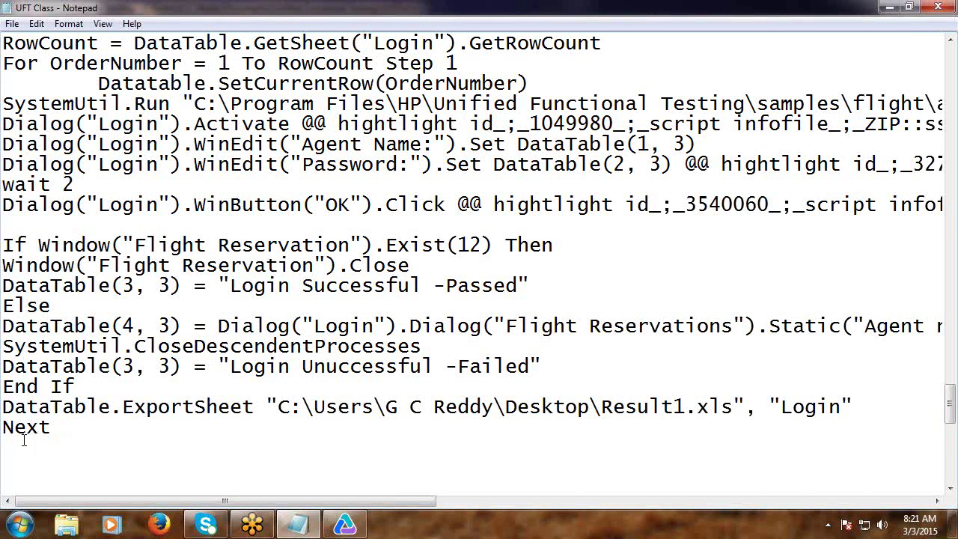
text(-------------------------------------------------)
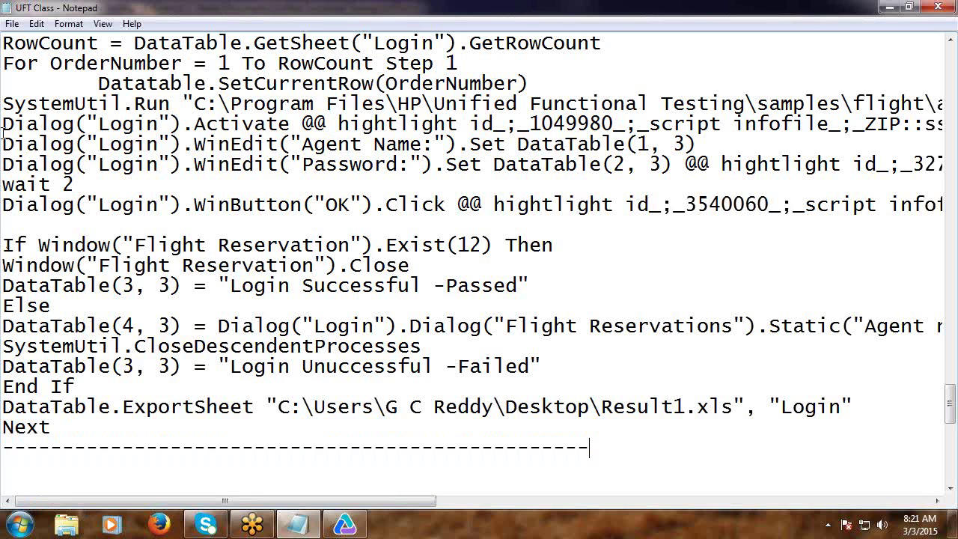
click(12, 24)
key(Escape)
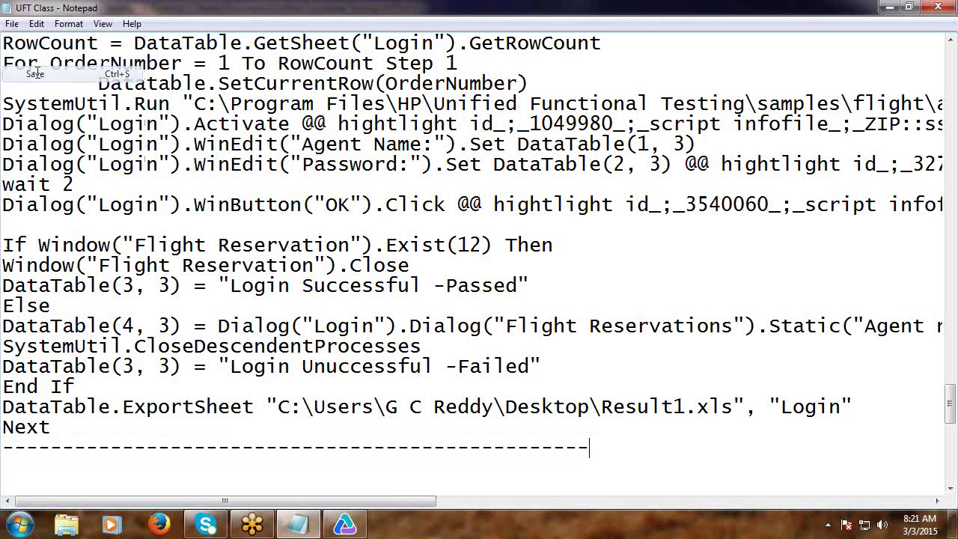
scroll(73, 200, down, 6)
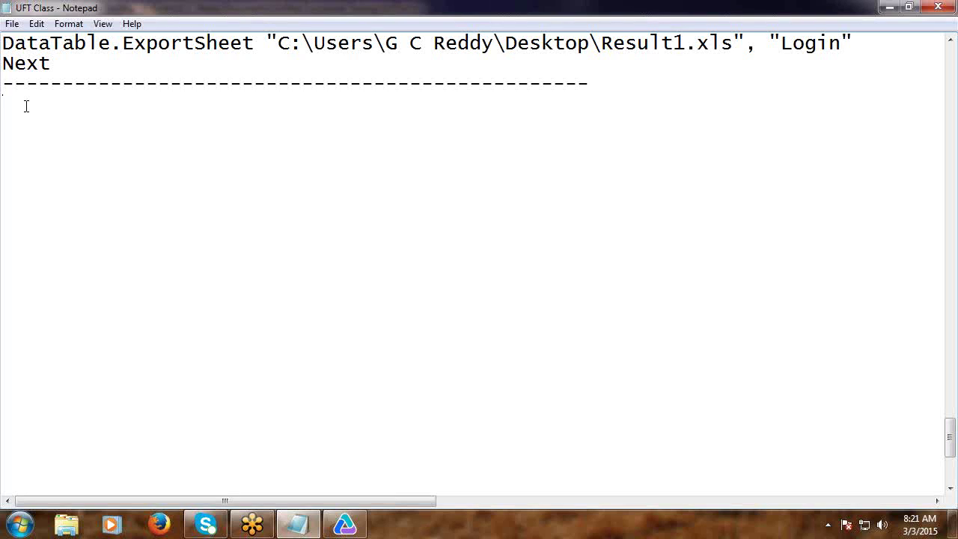
scroll(134, 185, up, 6)
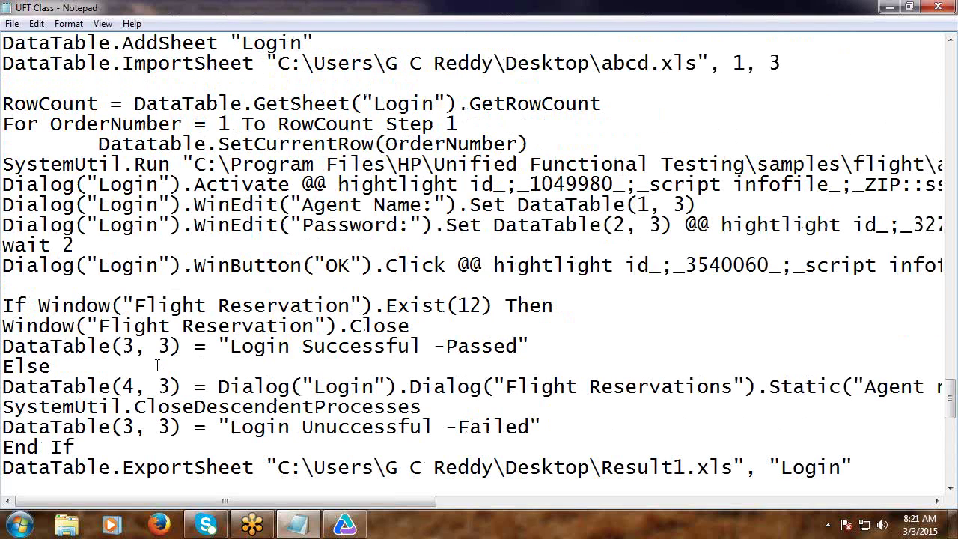
scroll(156, 367, down, 4)
scroll(156, 376, down, 3)
scroll(156, 377, up, 1)
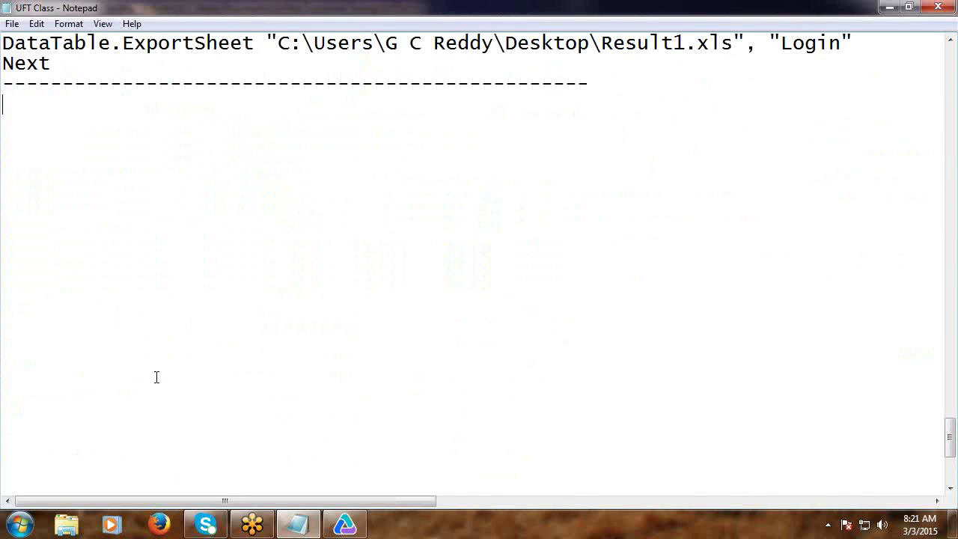